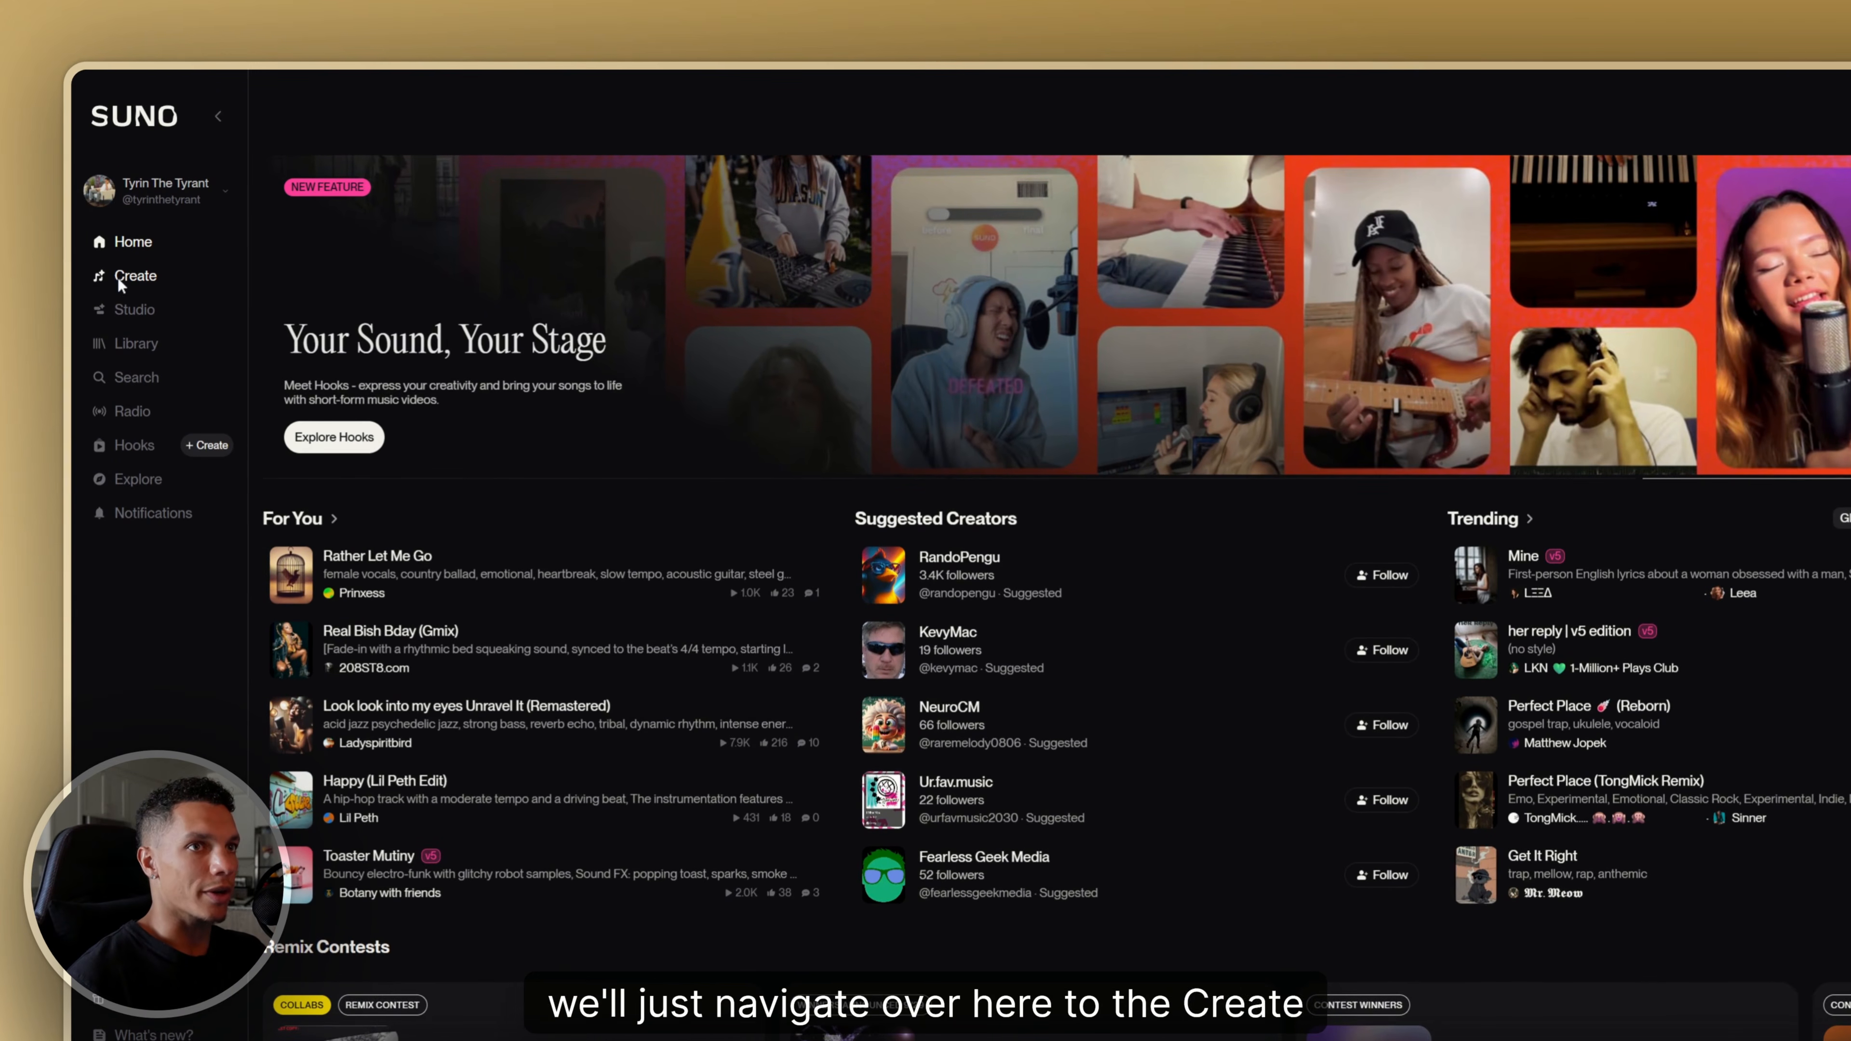
# Open the song creation page in Simple mode and enlarge the Song Description box
pyautogui.click(124, 279)
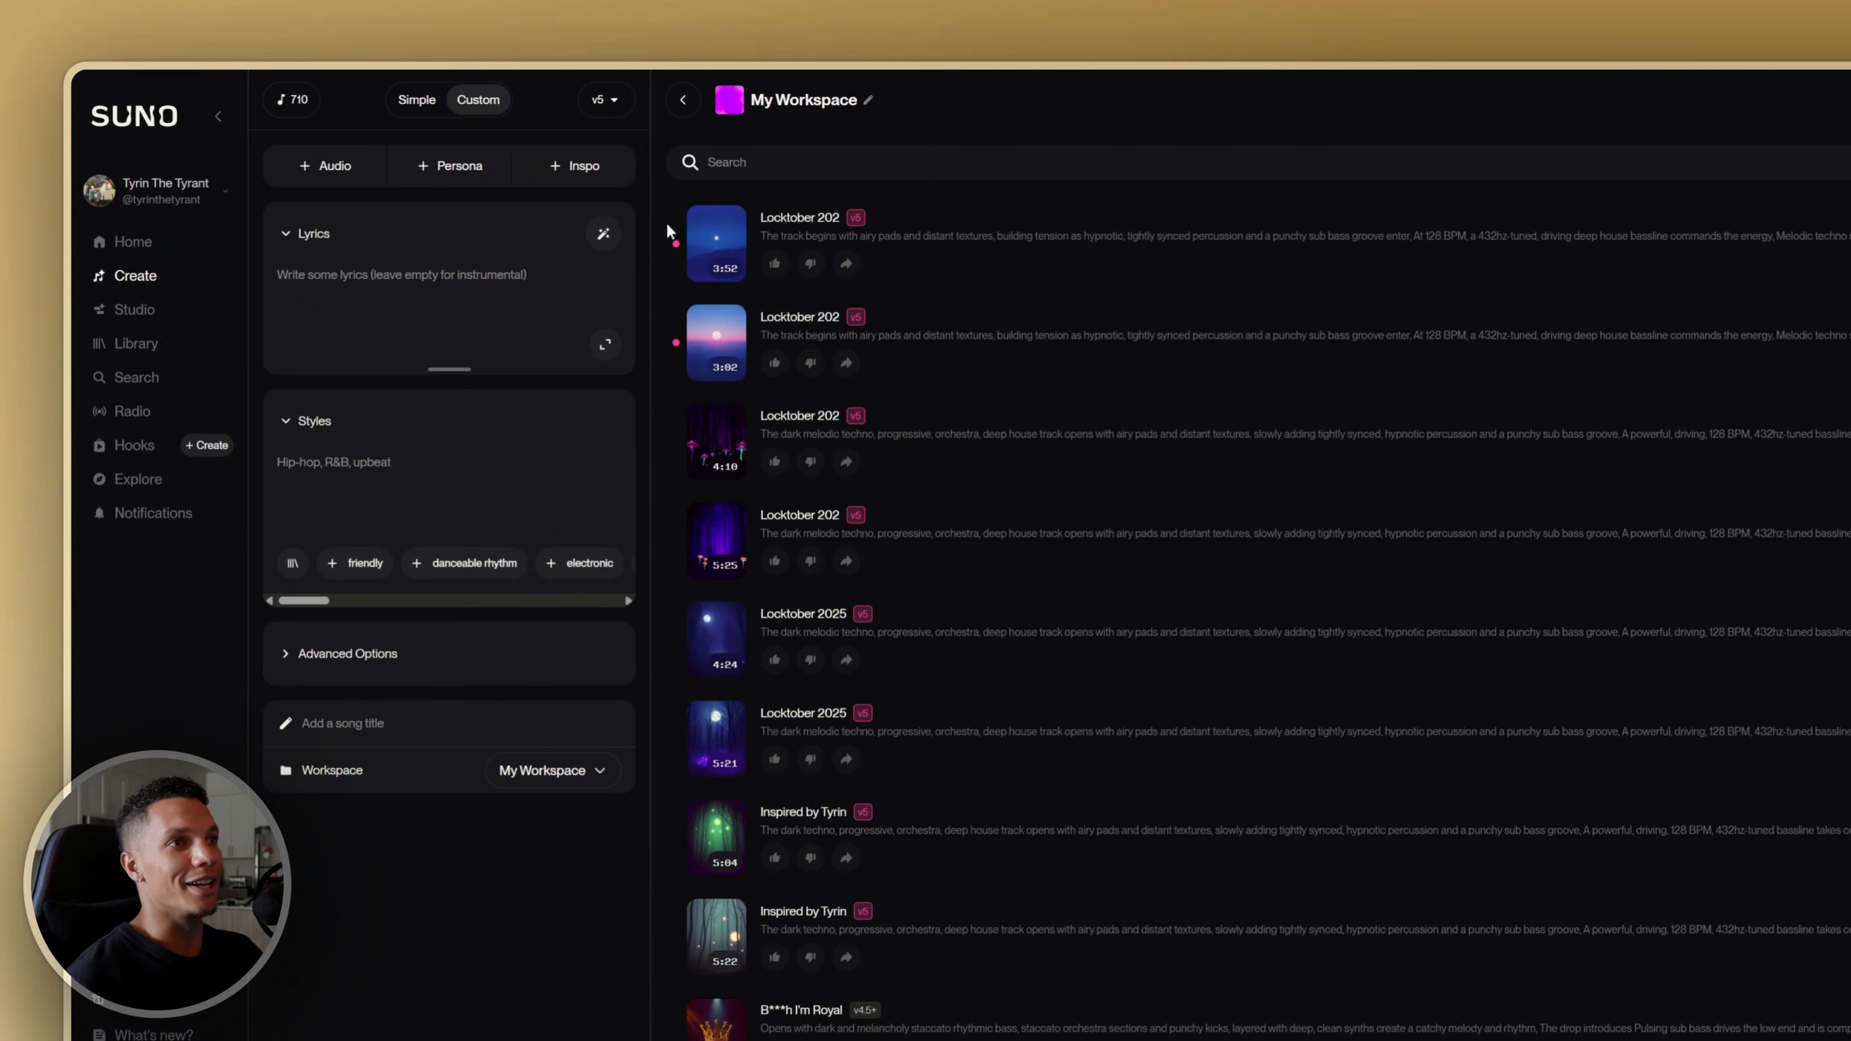
pyautogui.click(416, 103)
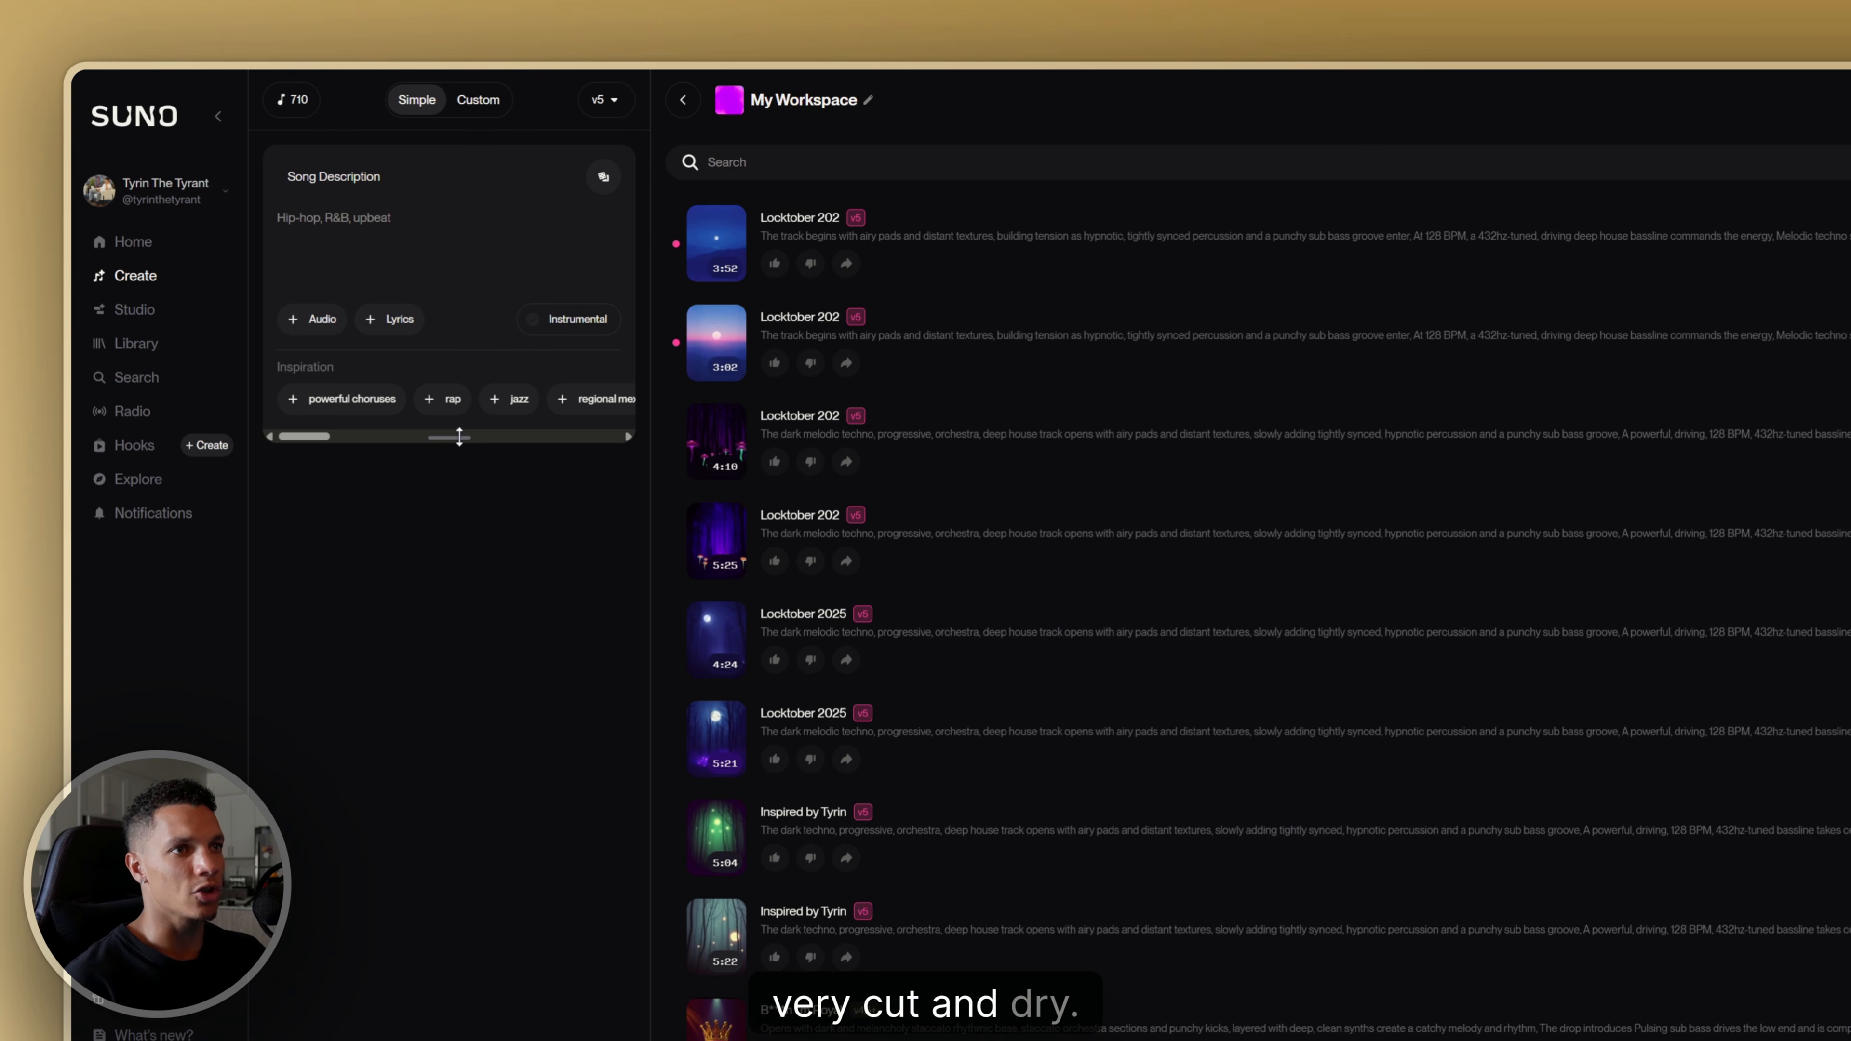
pyautogui.moveTo(459, 436); pyautogui.dragTo(459, 560)
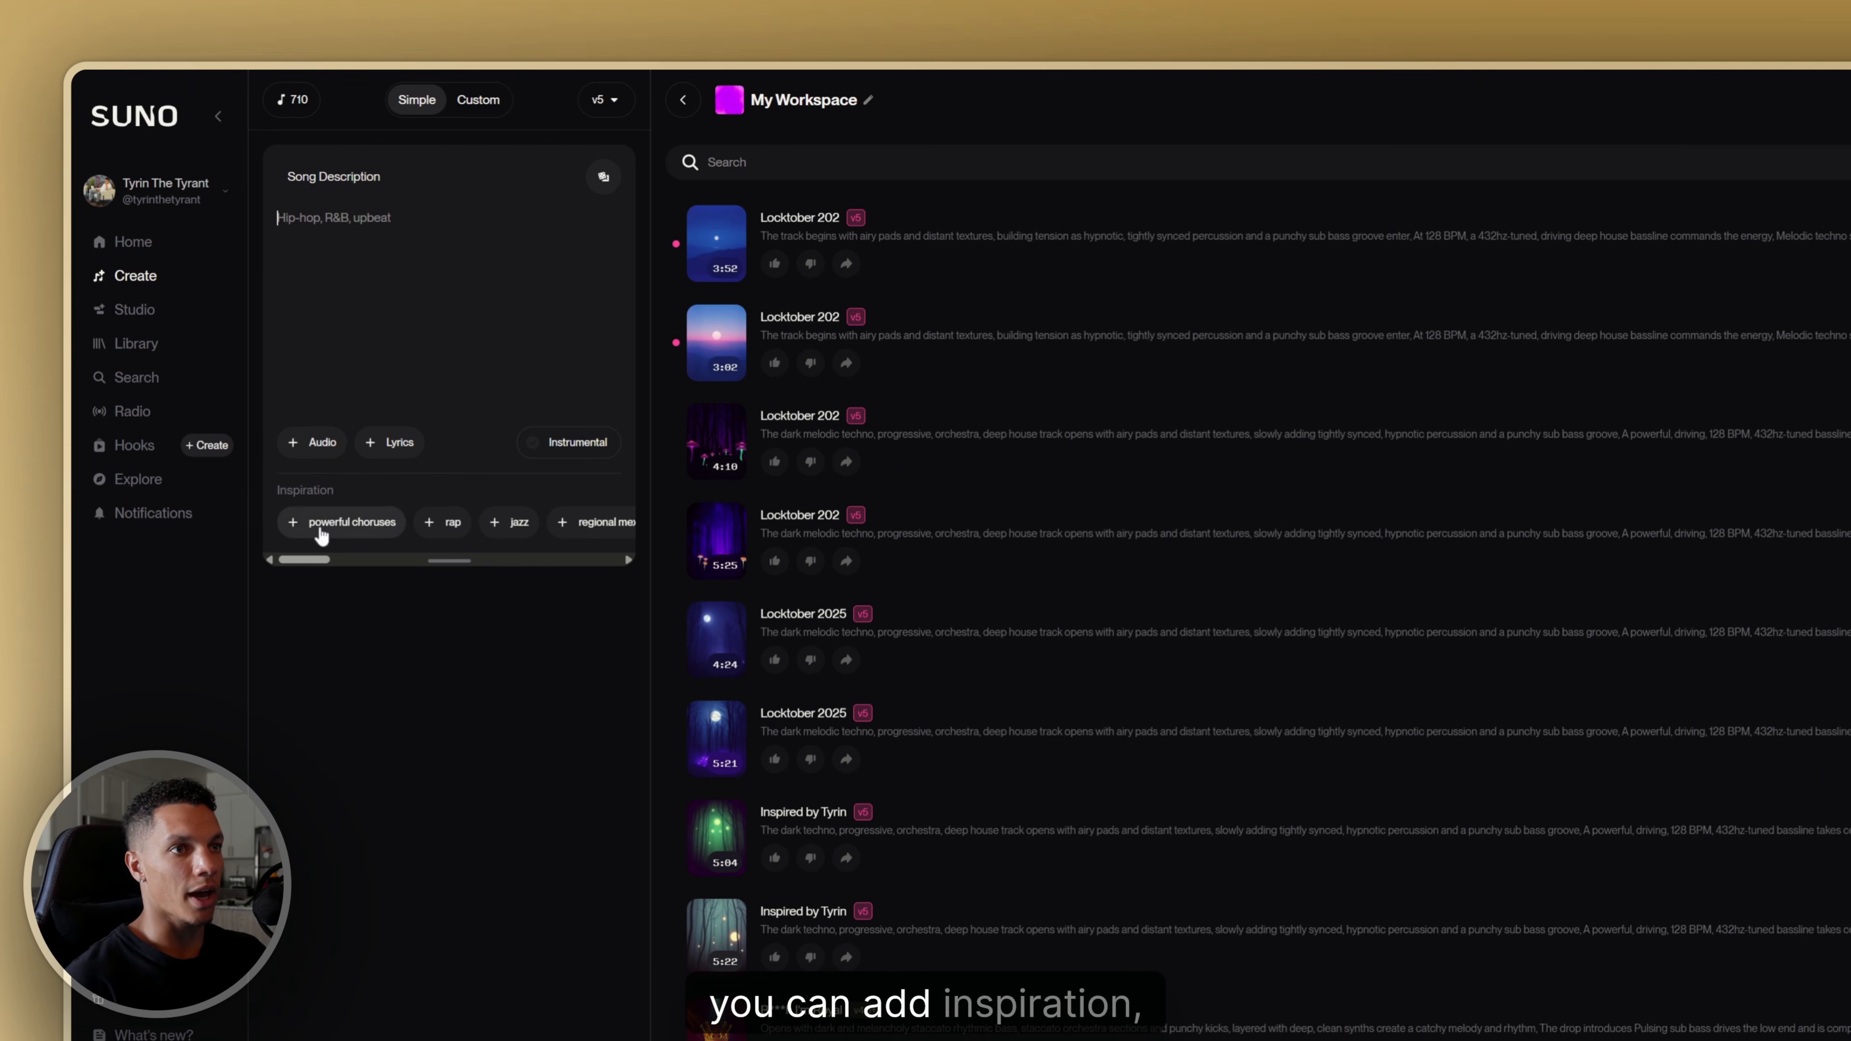
pyautogui.moveTo(323, 560)
pyautogui.mouseDown()
pyautogui.moveTo(568, 557)
pyautogui.moveTo(299, 538)
pyautogui.mouseUp()
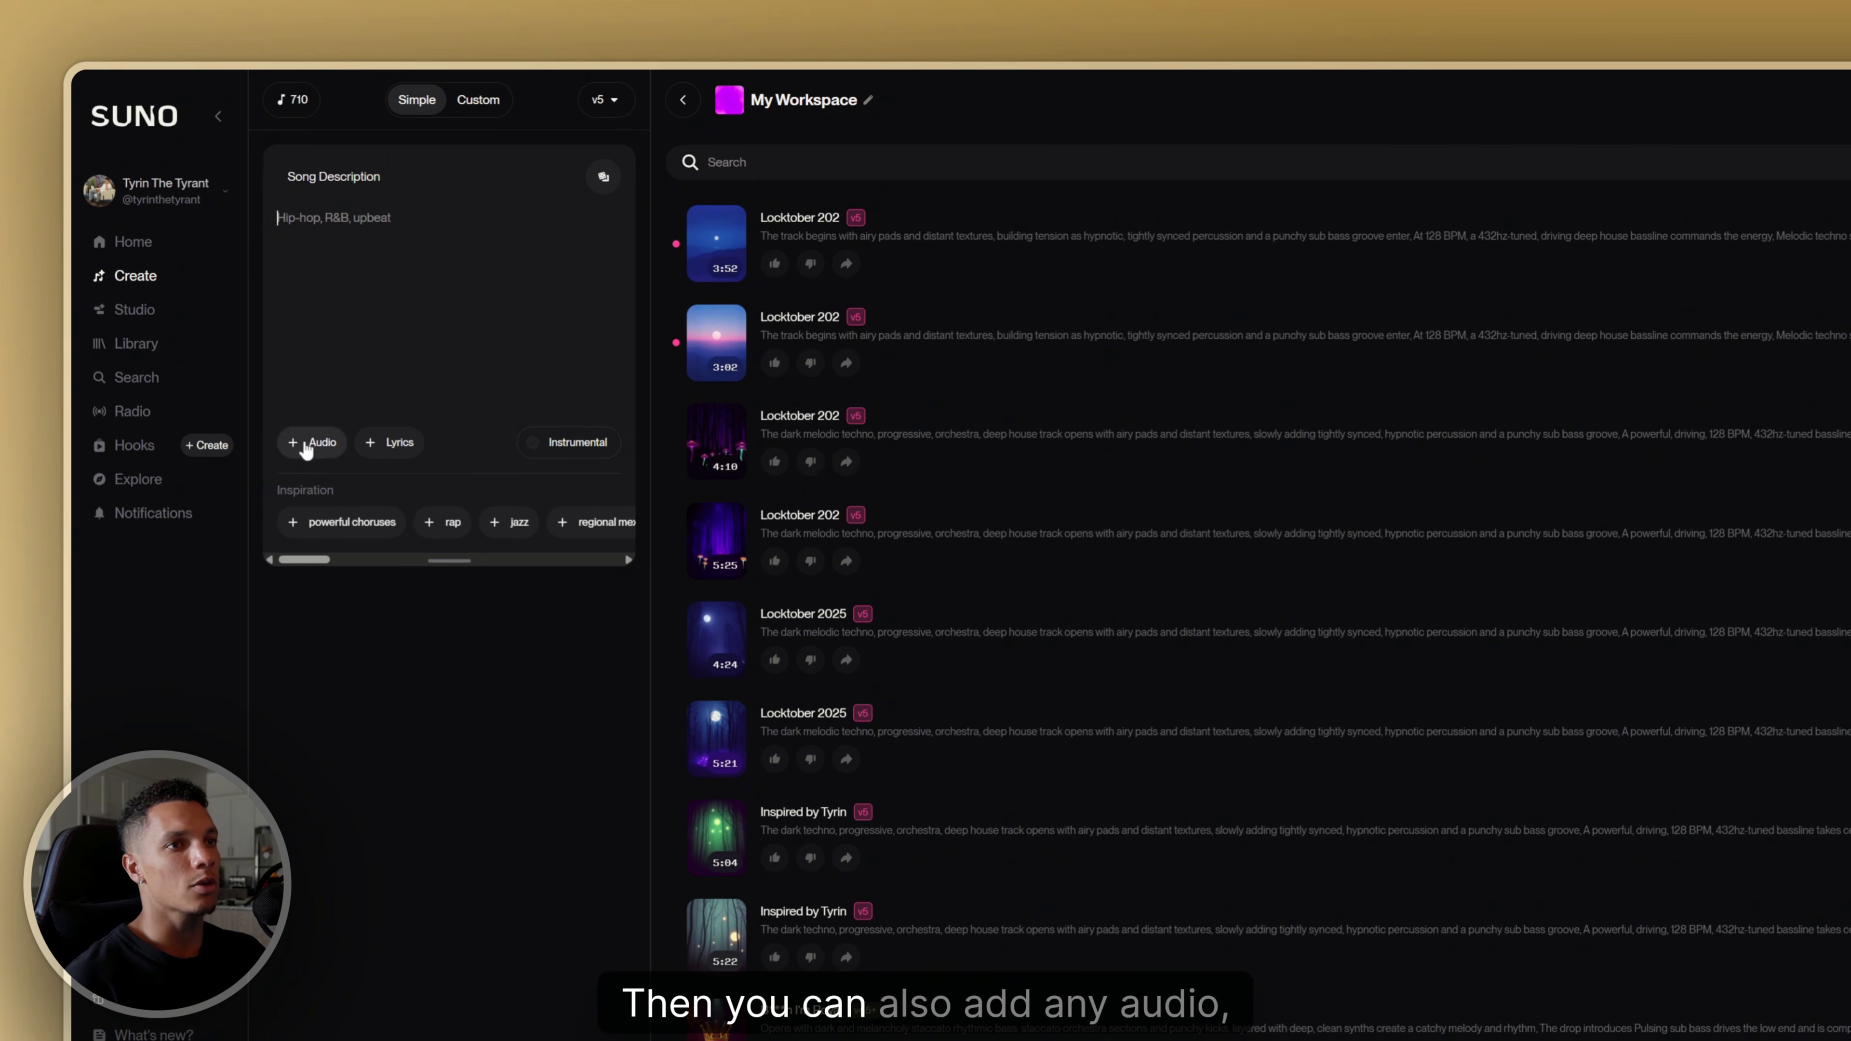
pyautogui.click(326, 445)
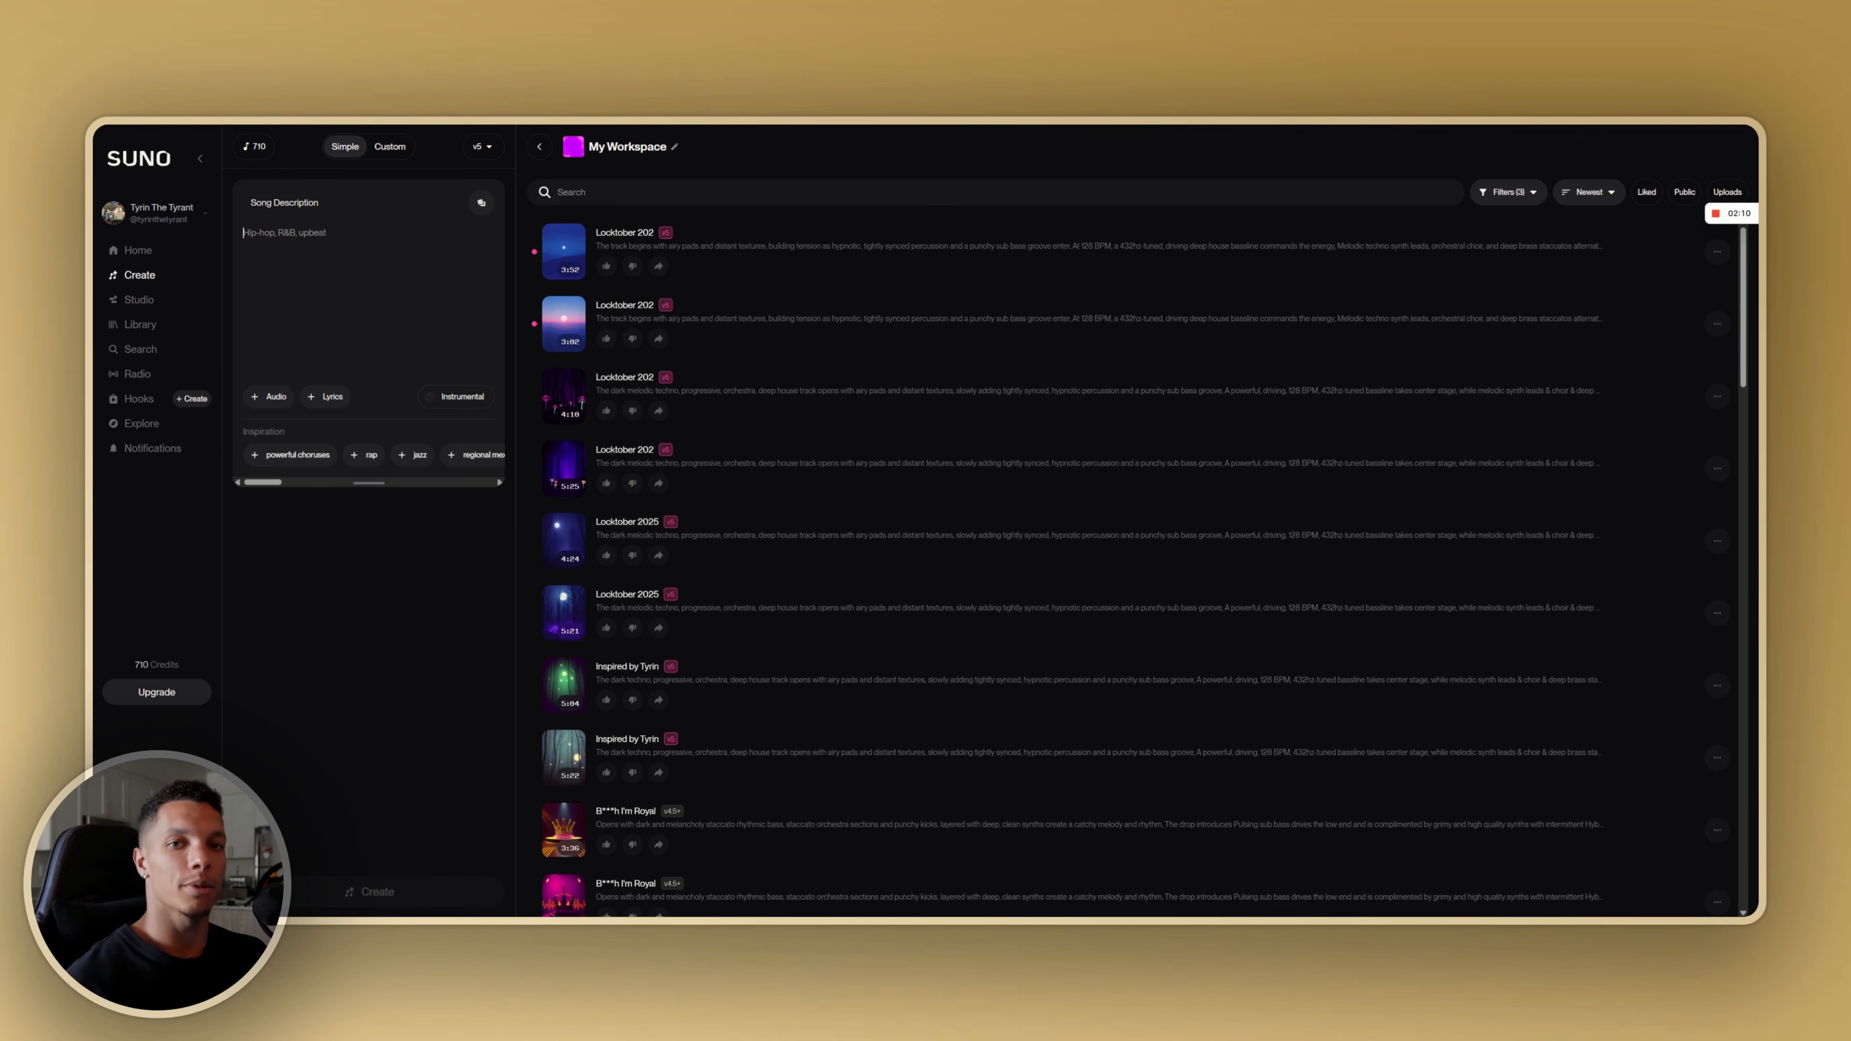
# Switch to adding custom lyrics and enlarge the Lyrics box, leaving its section expanded
pyautogui.click(320, 397)
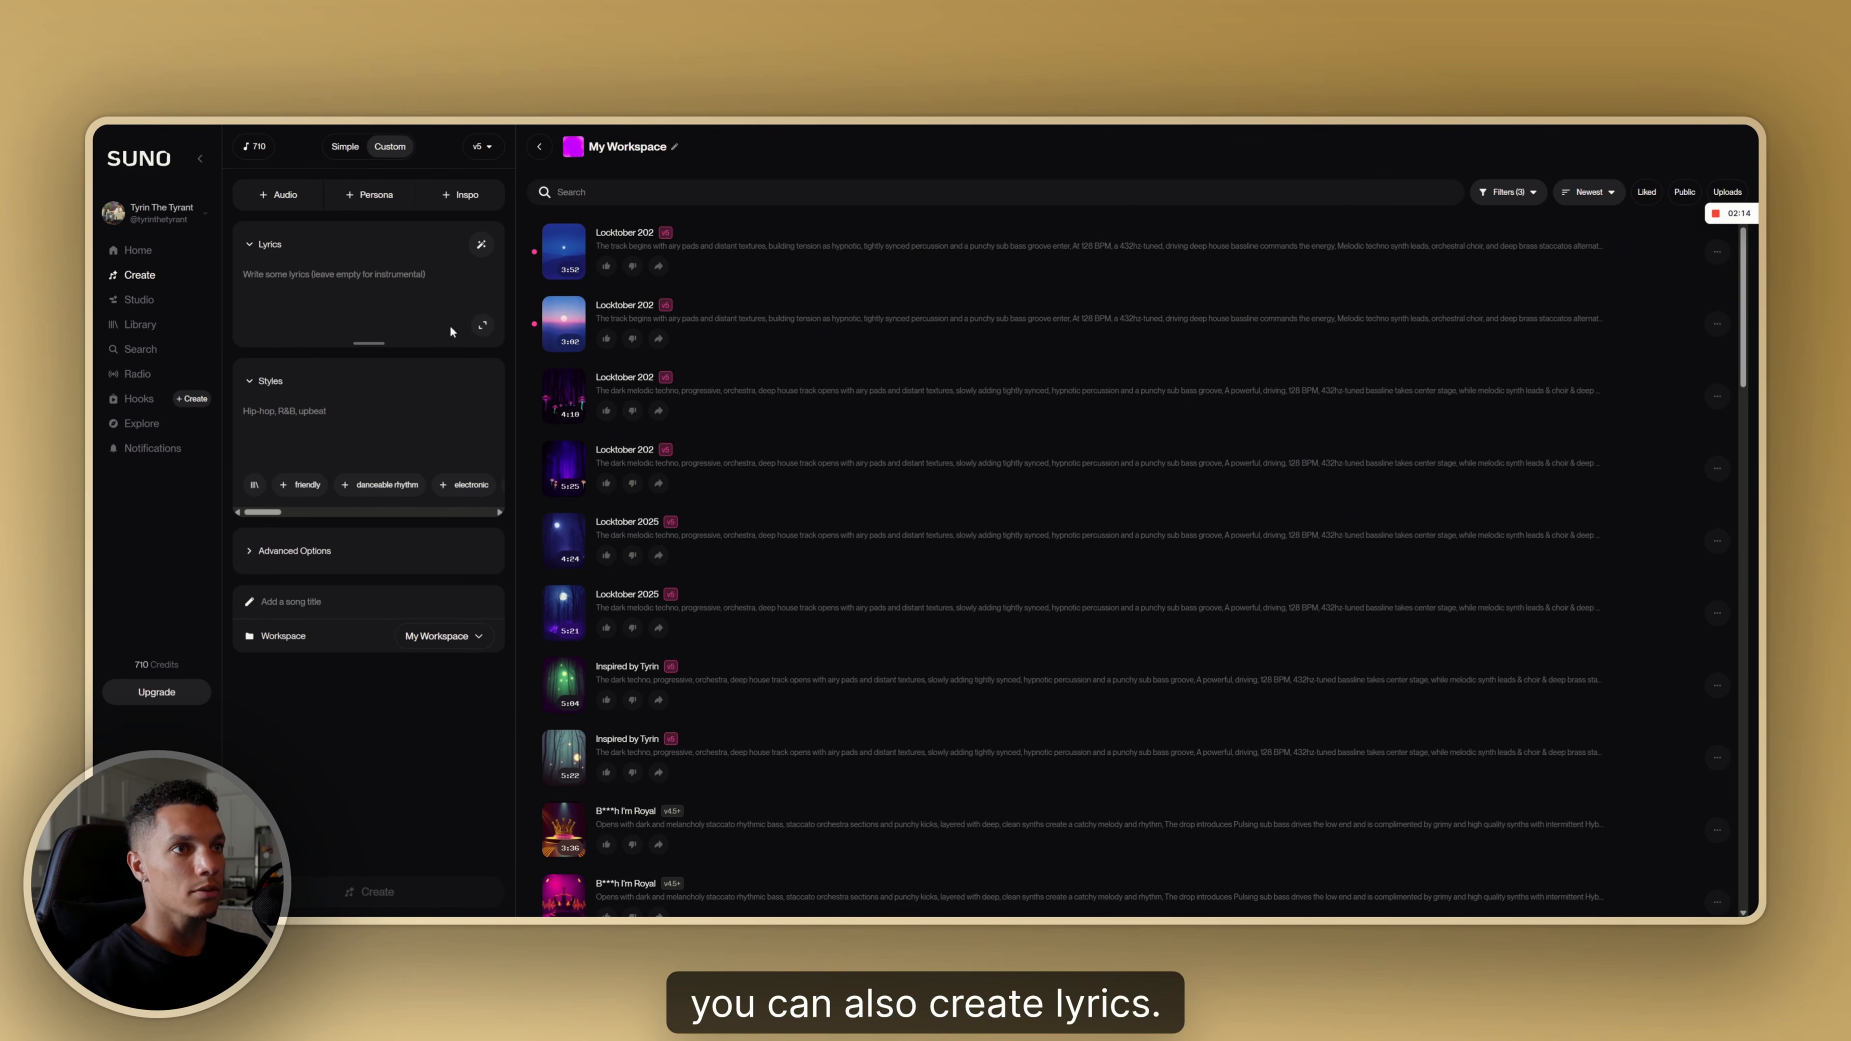
pyautogui.click(259, 245)
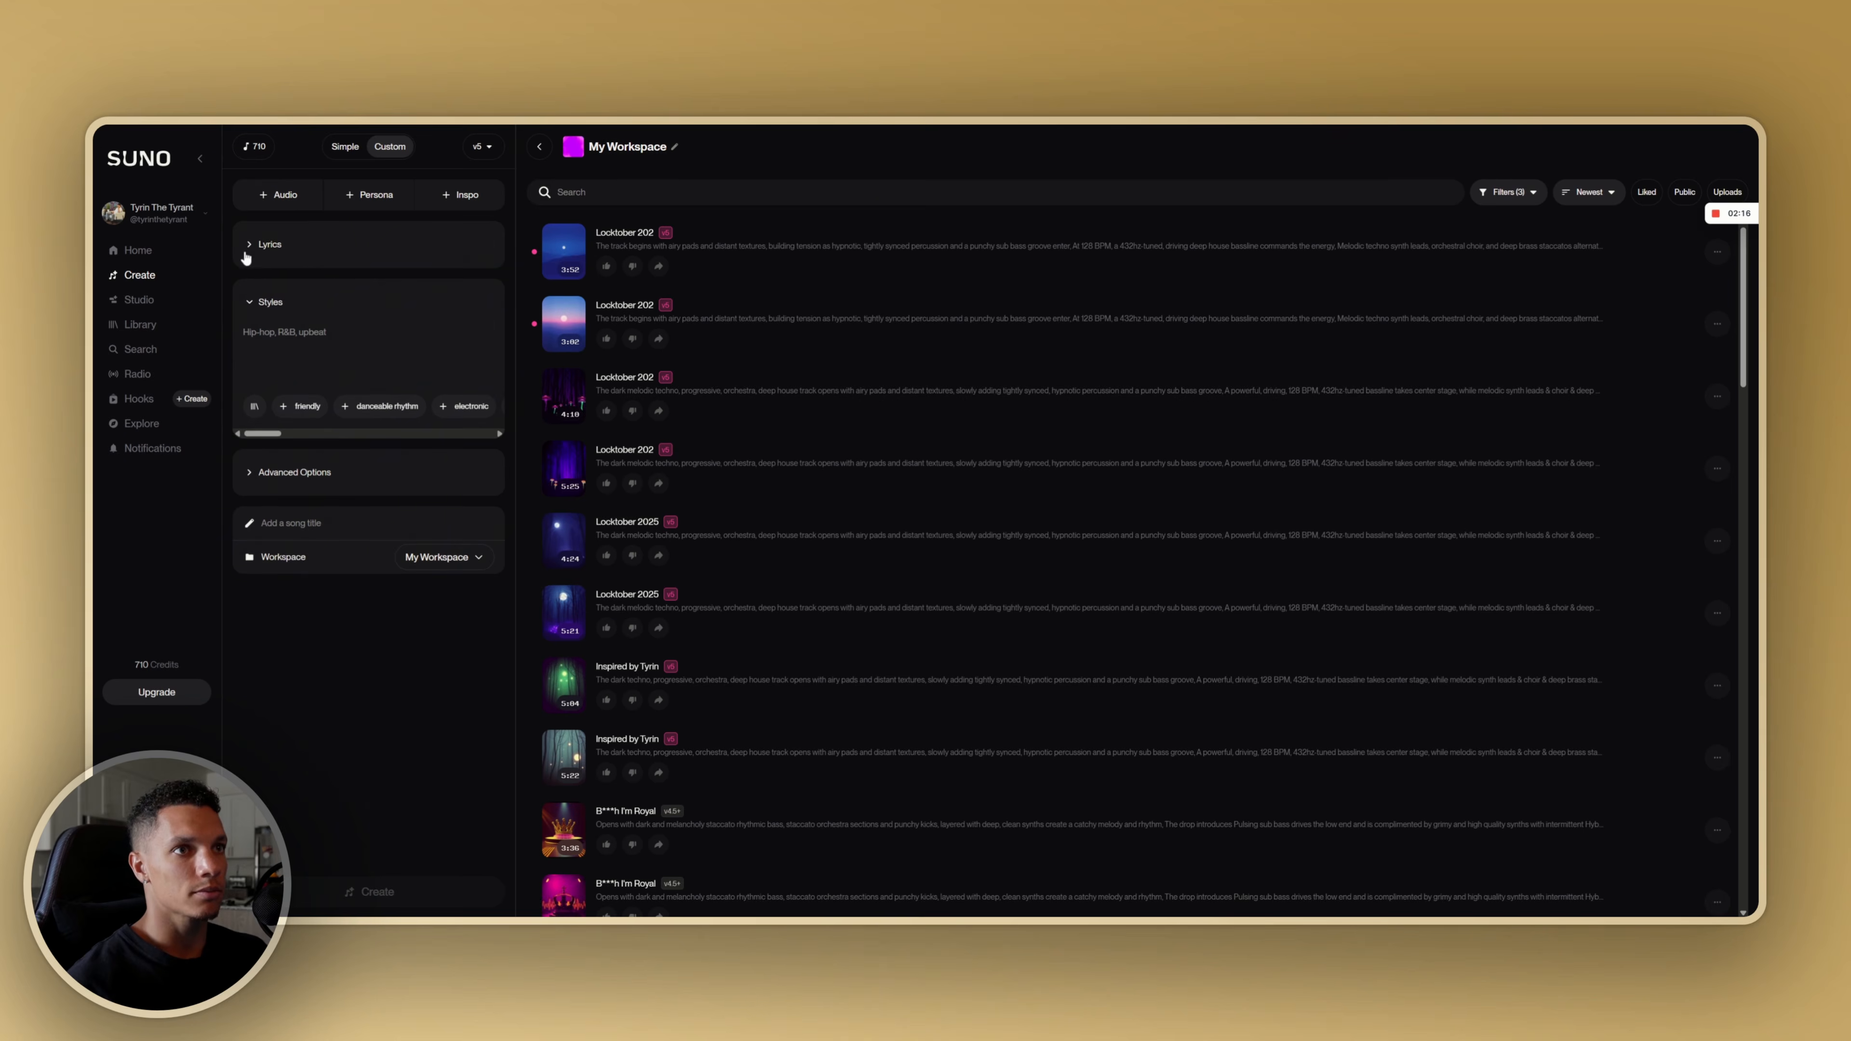
pyautogui.click(255, 251)
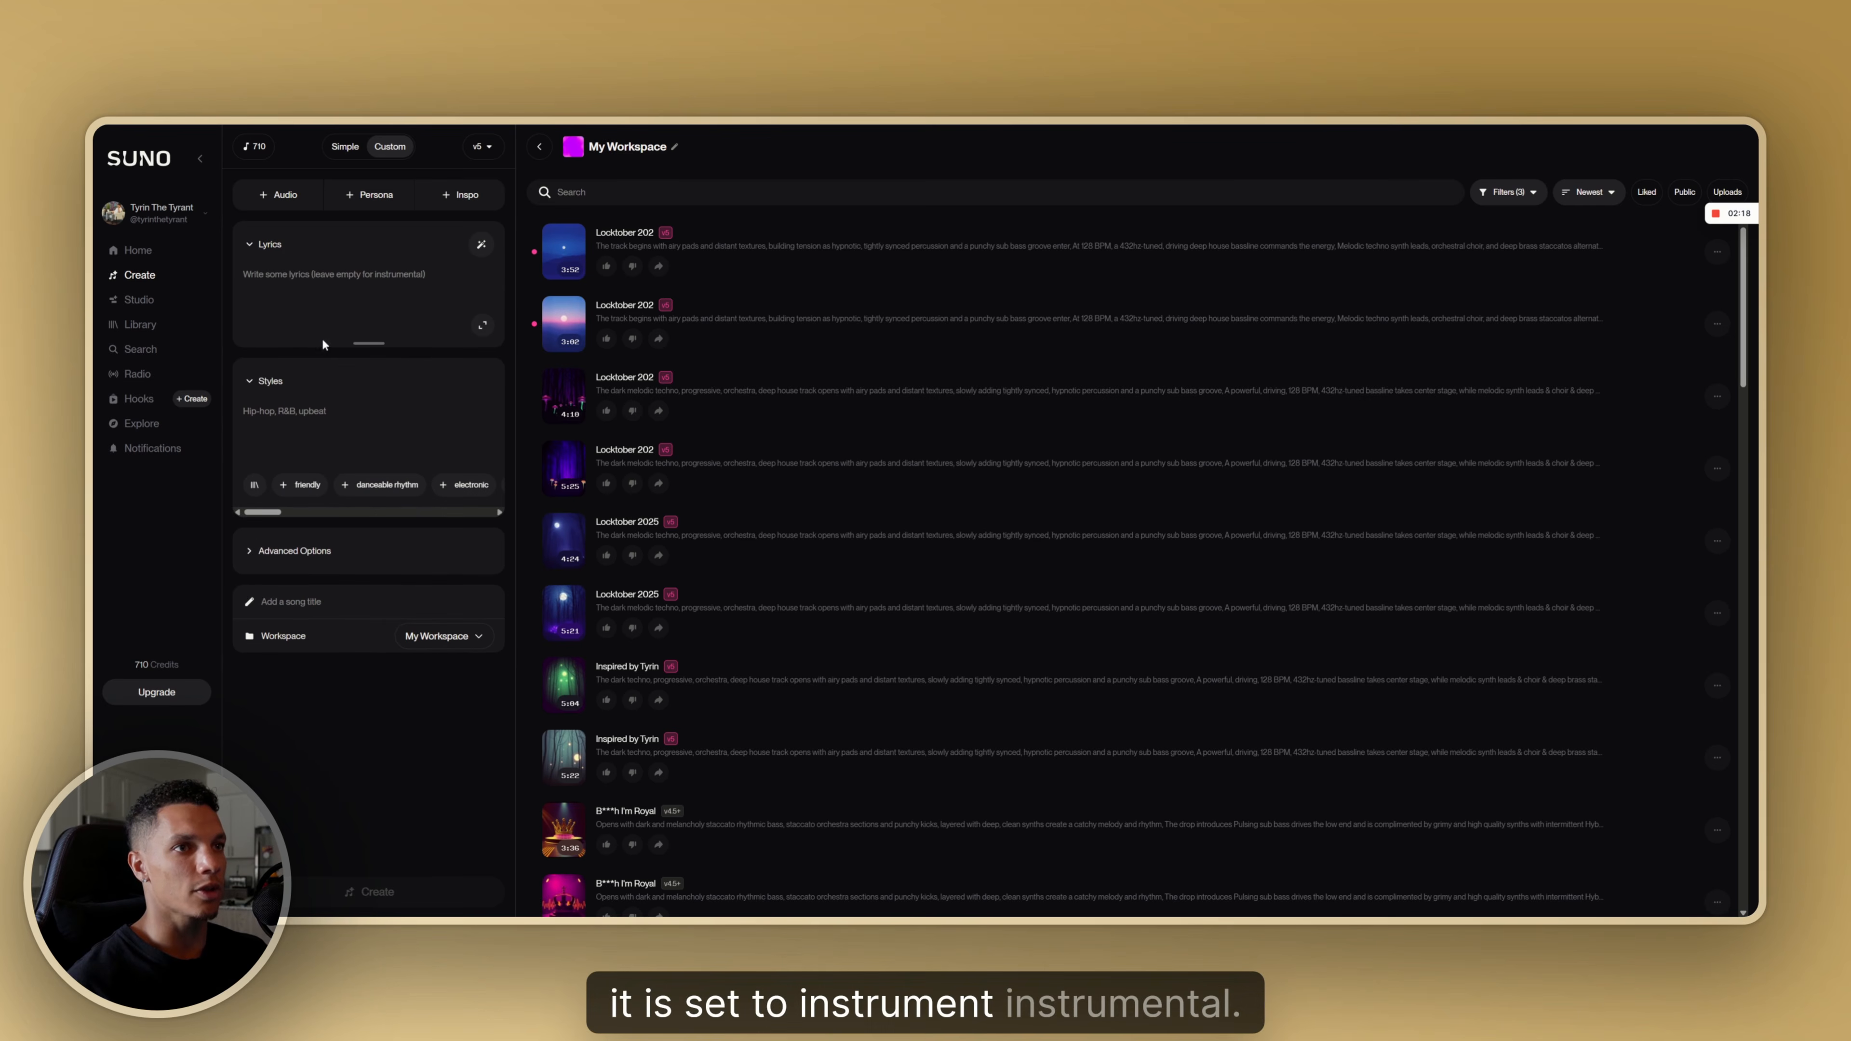
pyautogui.moveTo(388, 340); pyautogui.dragTo(391, 409)
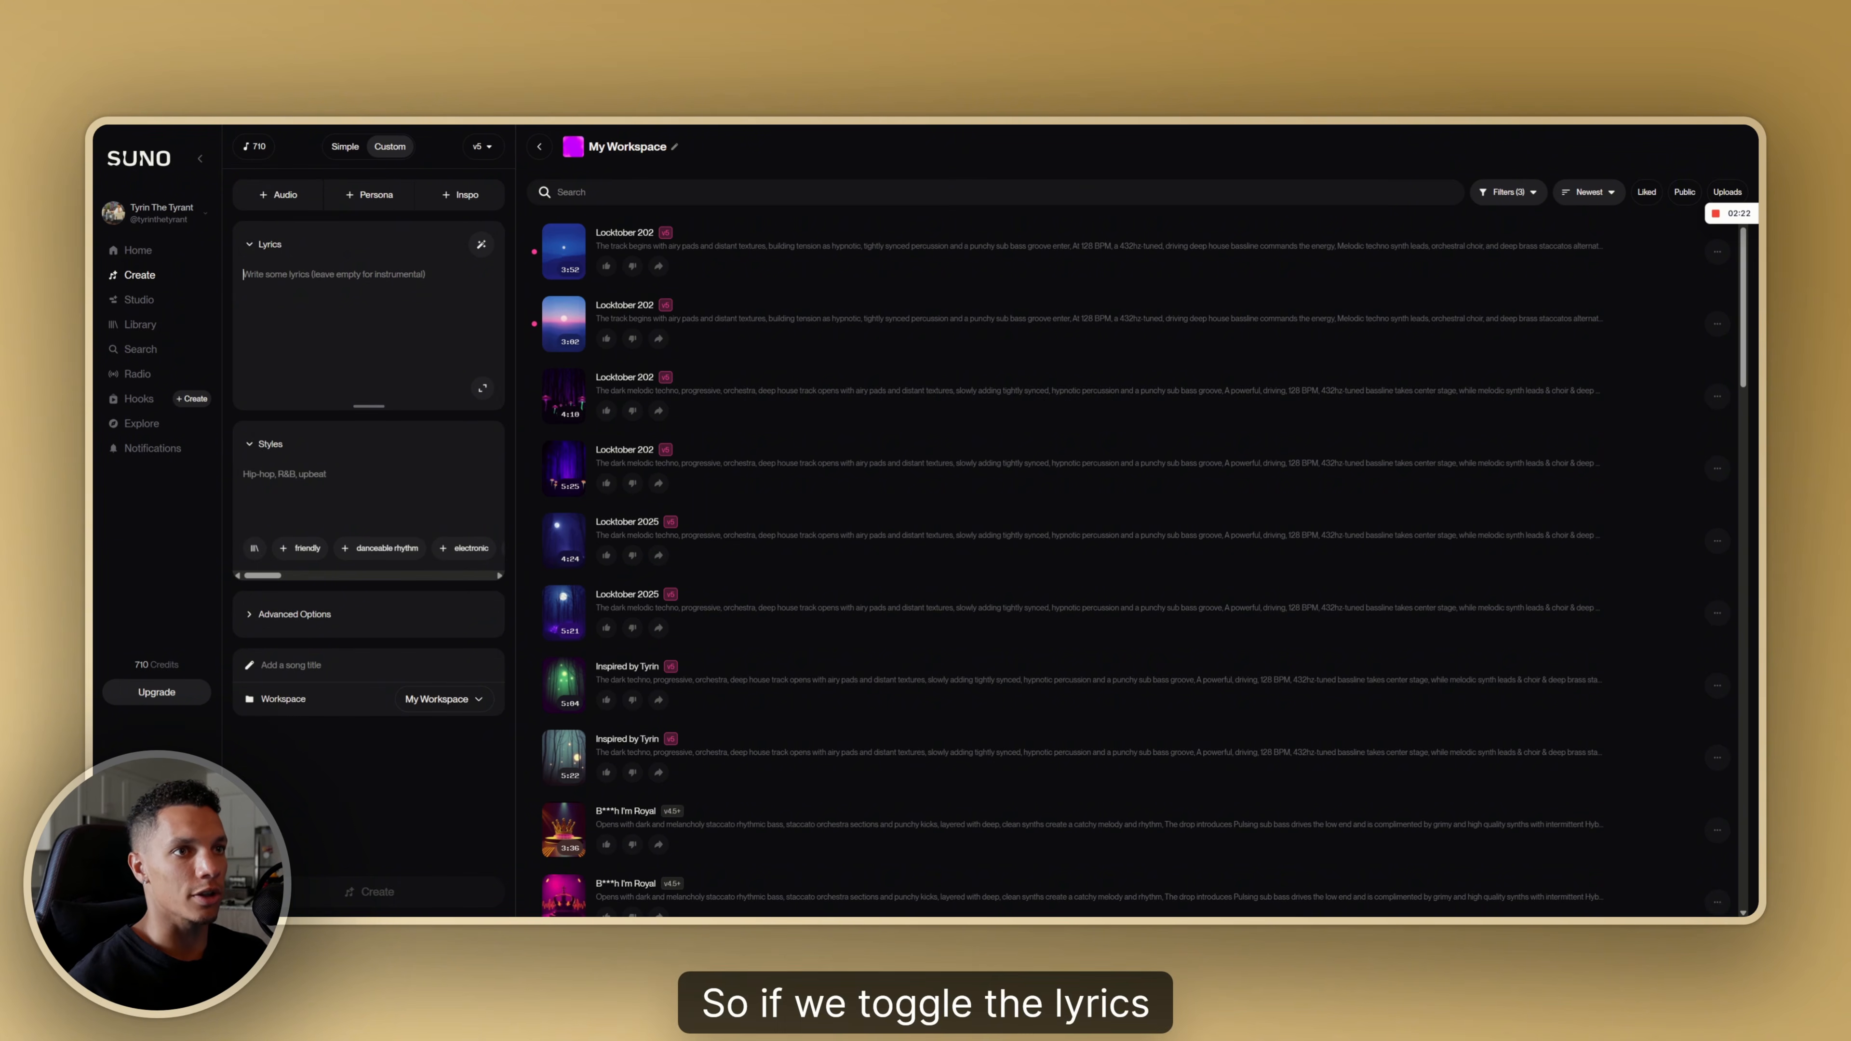
pyautogui.click(249, 248)
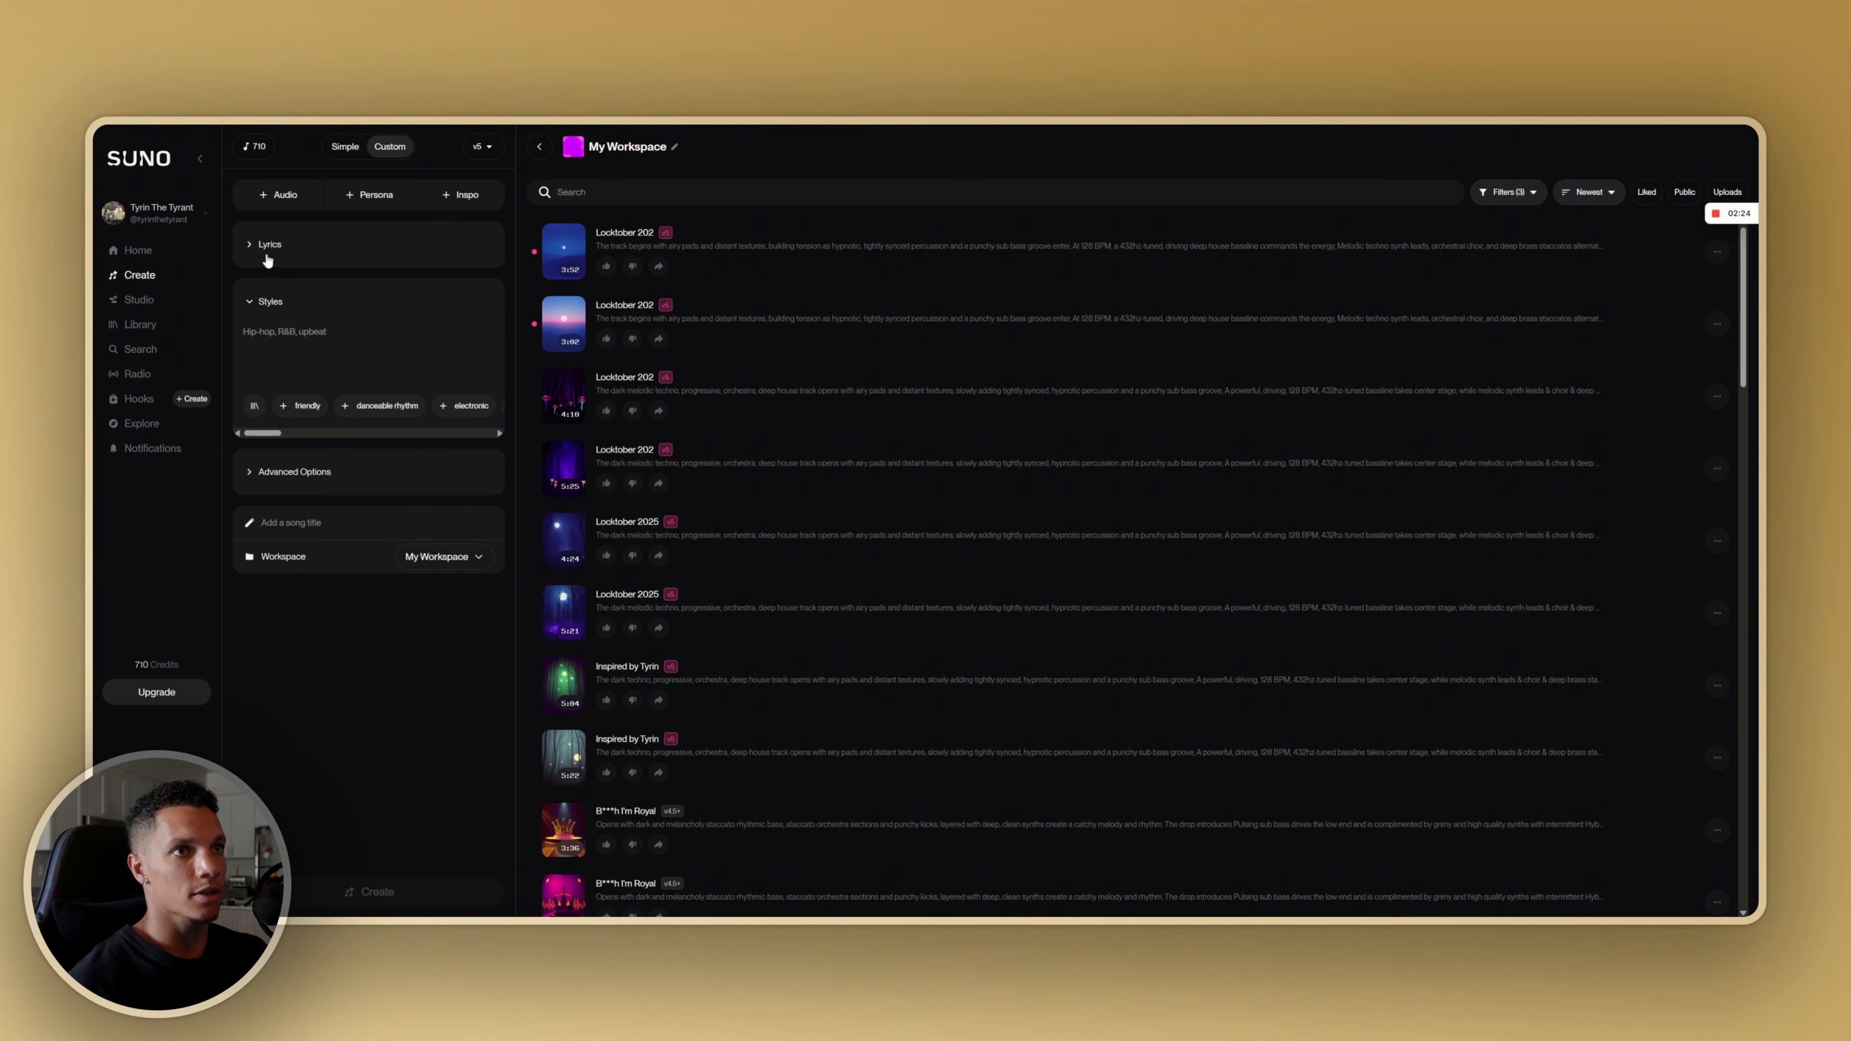
pyautogui.click(267, 252)
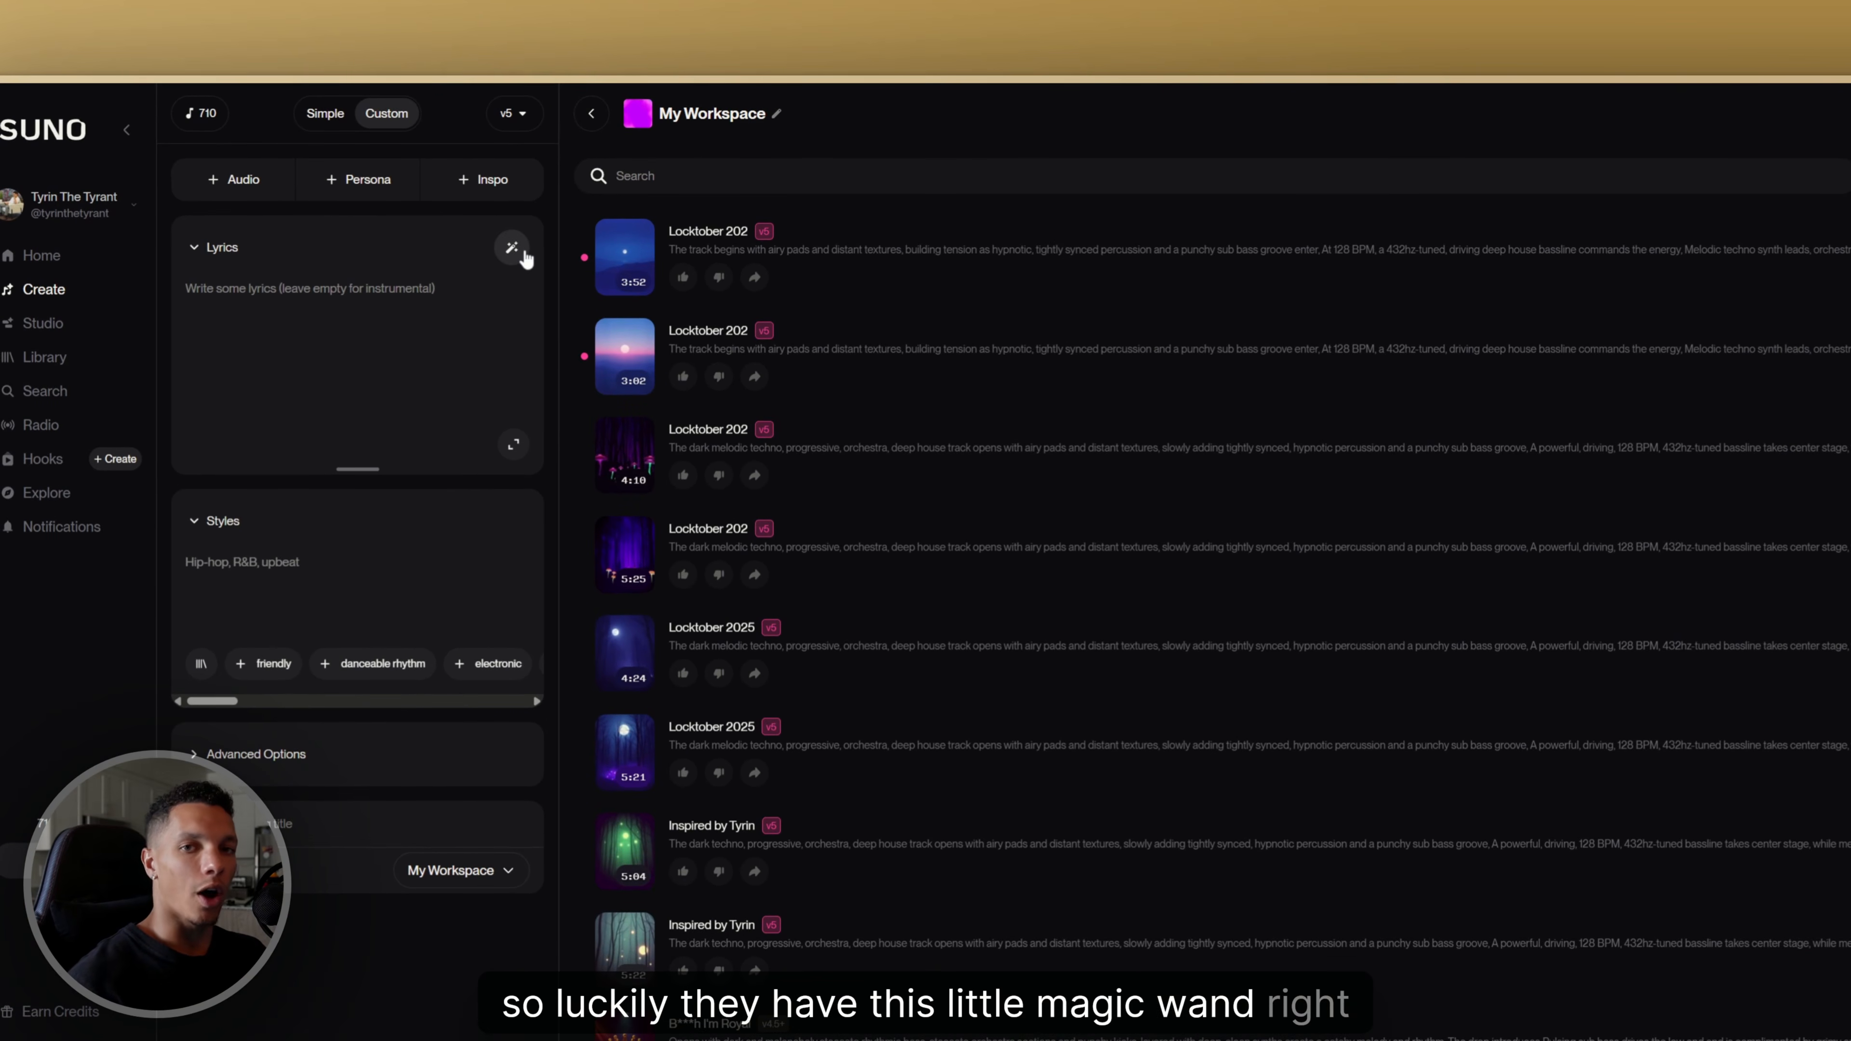
# Run Edit Lyrics on the empty Lyrics box without an enhancement prompt, and close the lyric editing mode
pyautogui.click(512, 250)
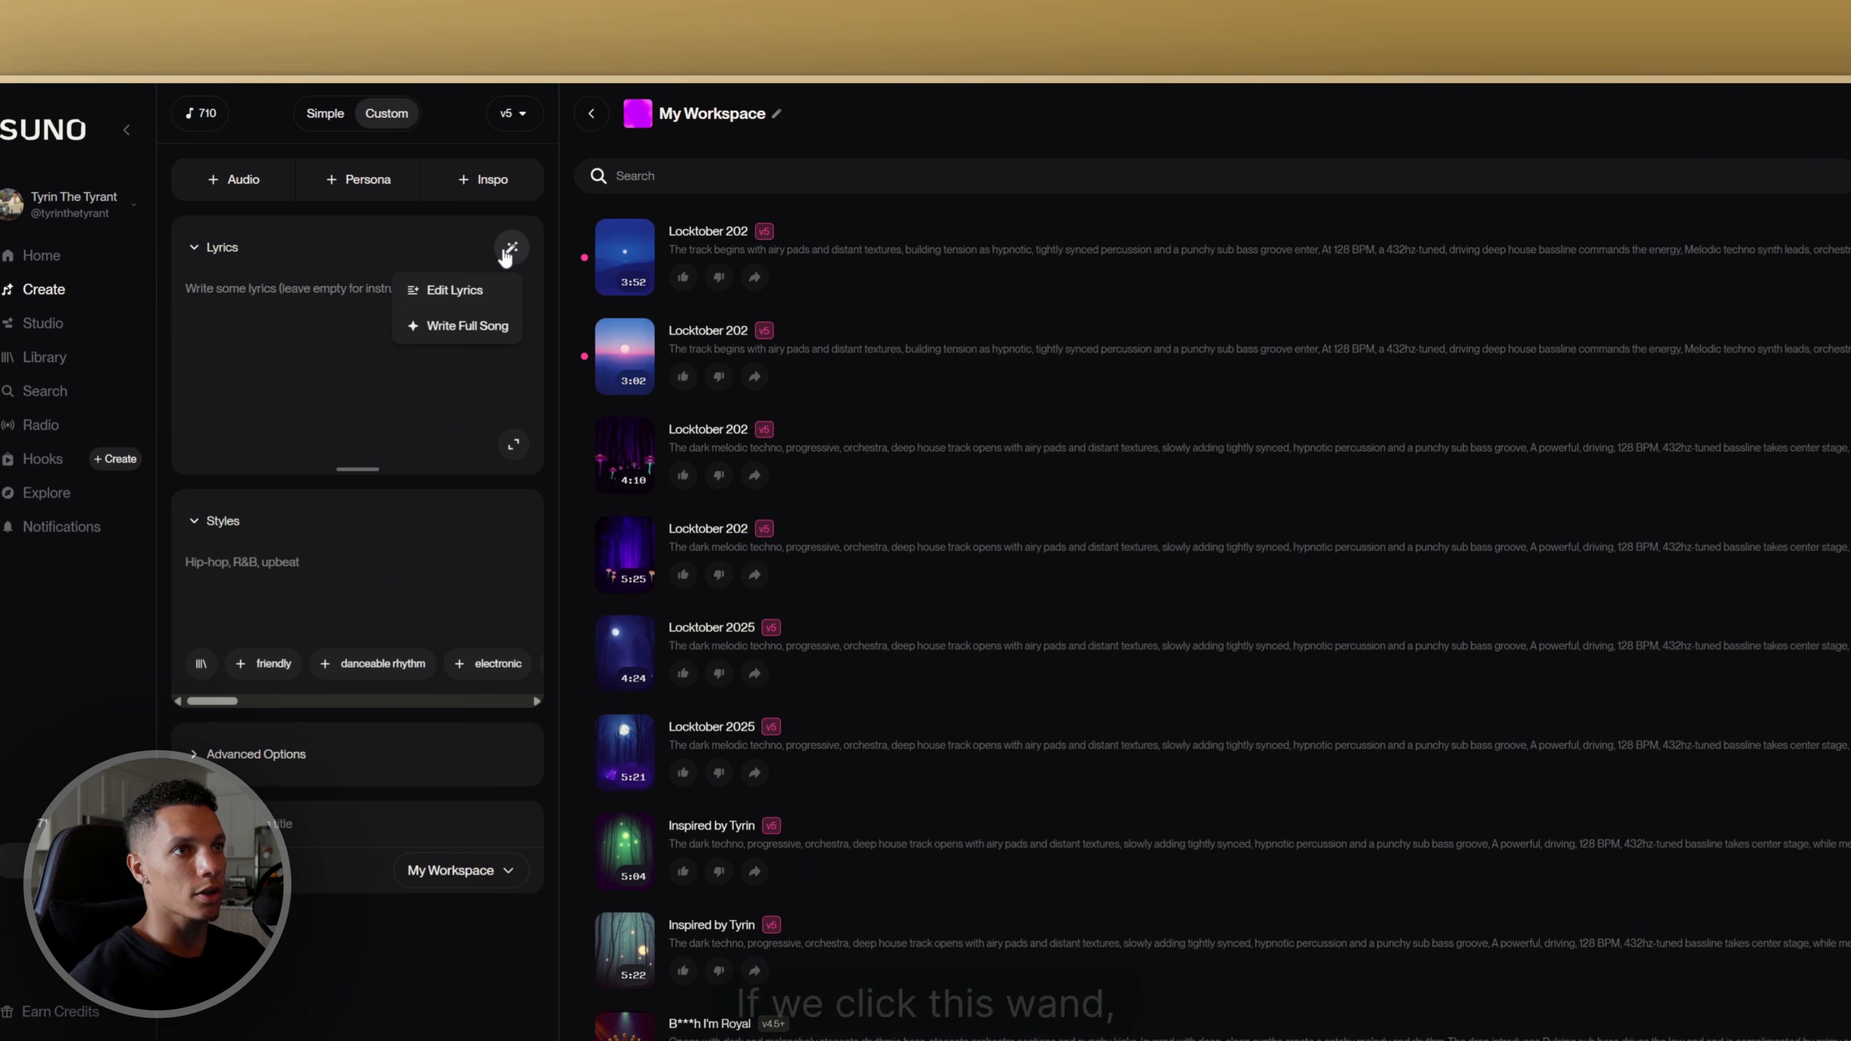
pyautogui.click(422, 294)
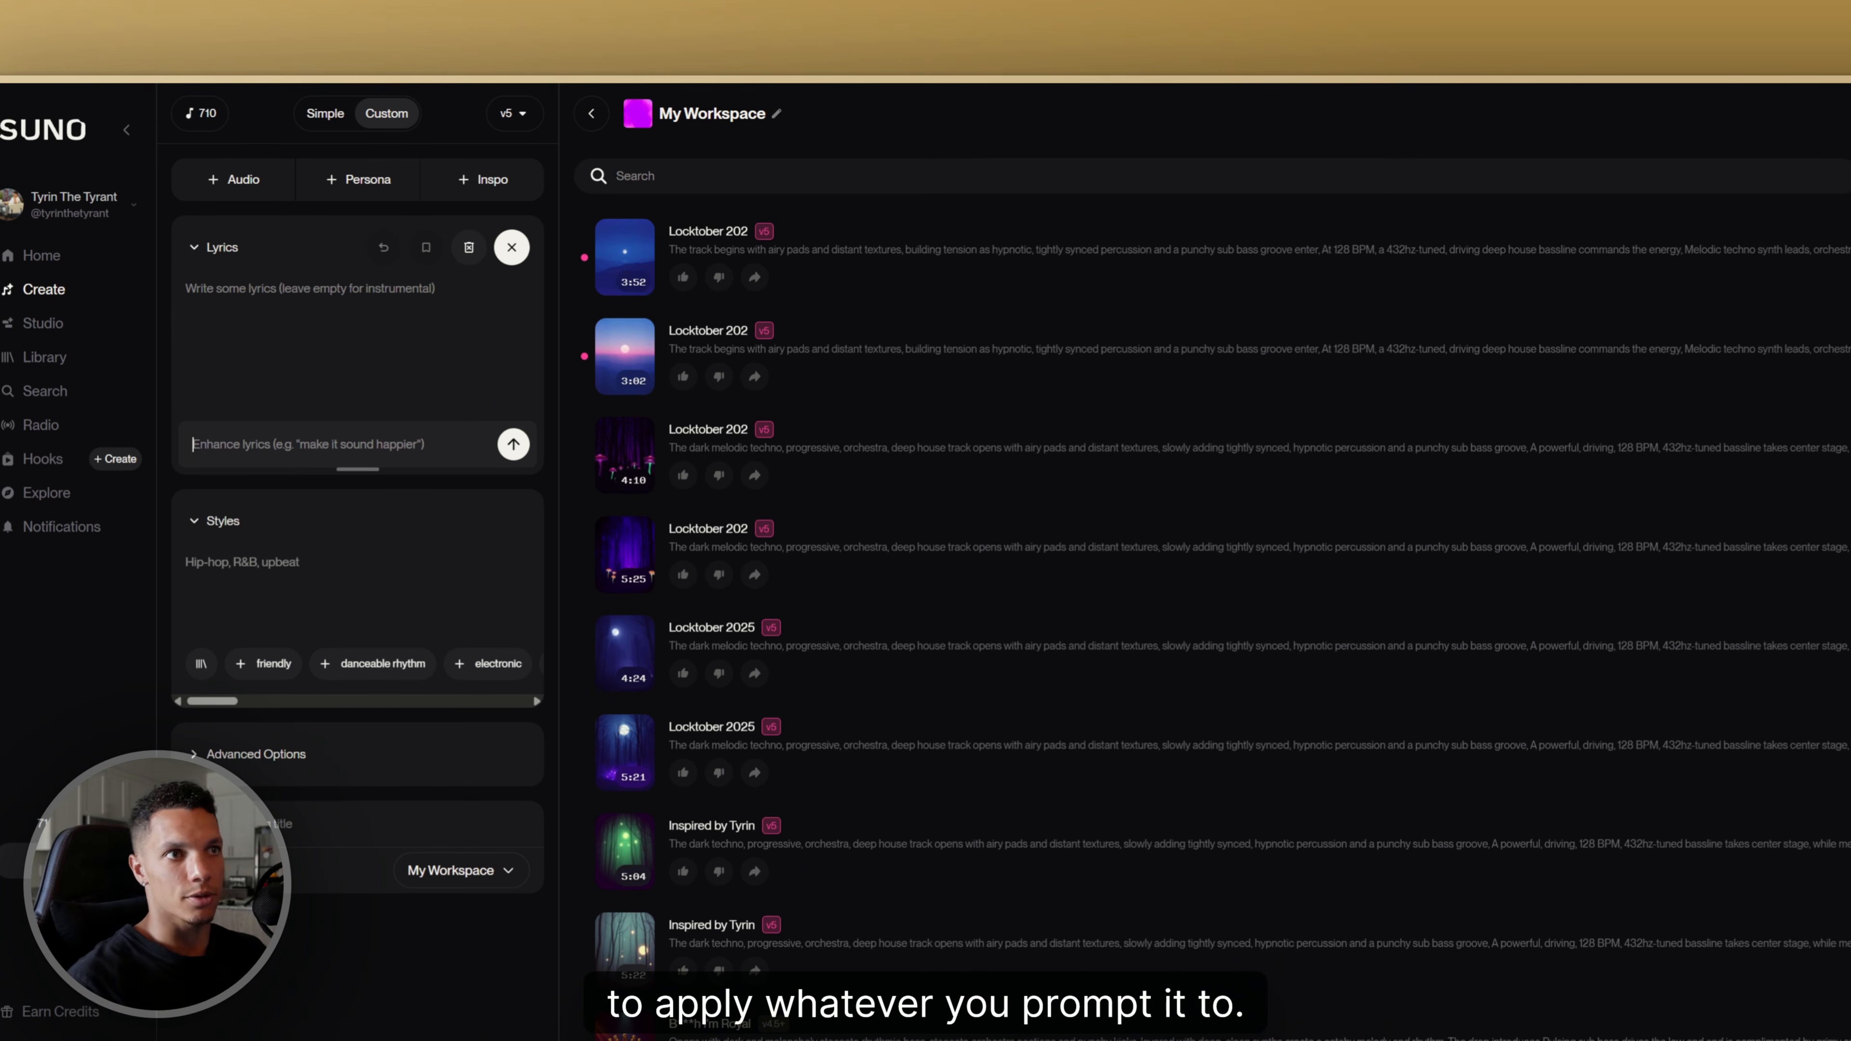
pyautogui.click(512, 444)
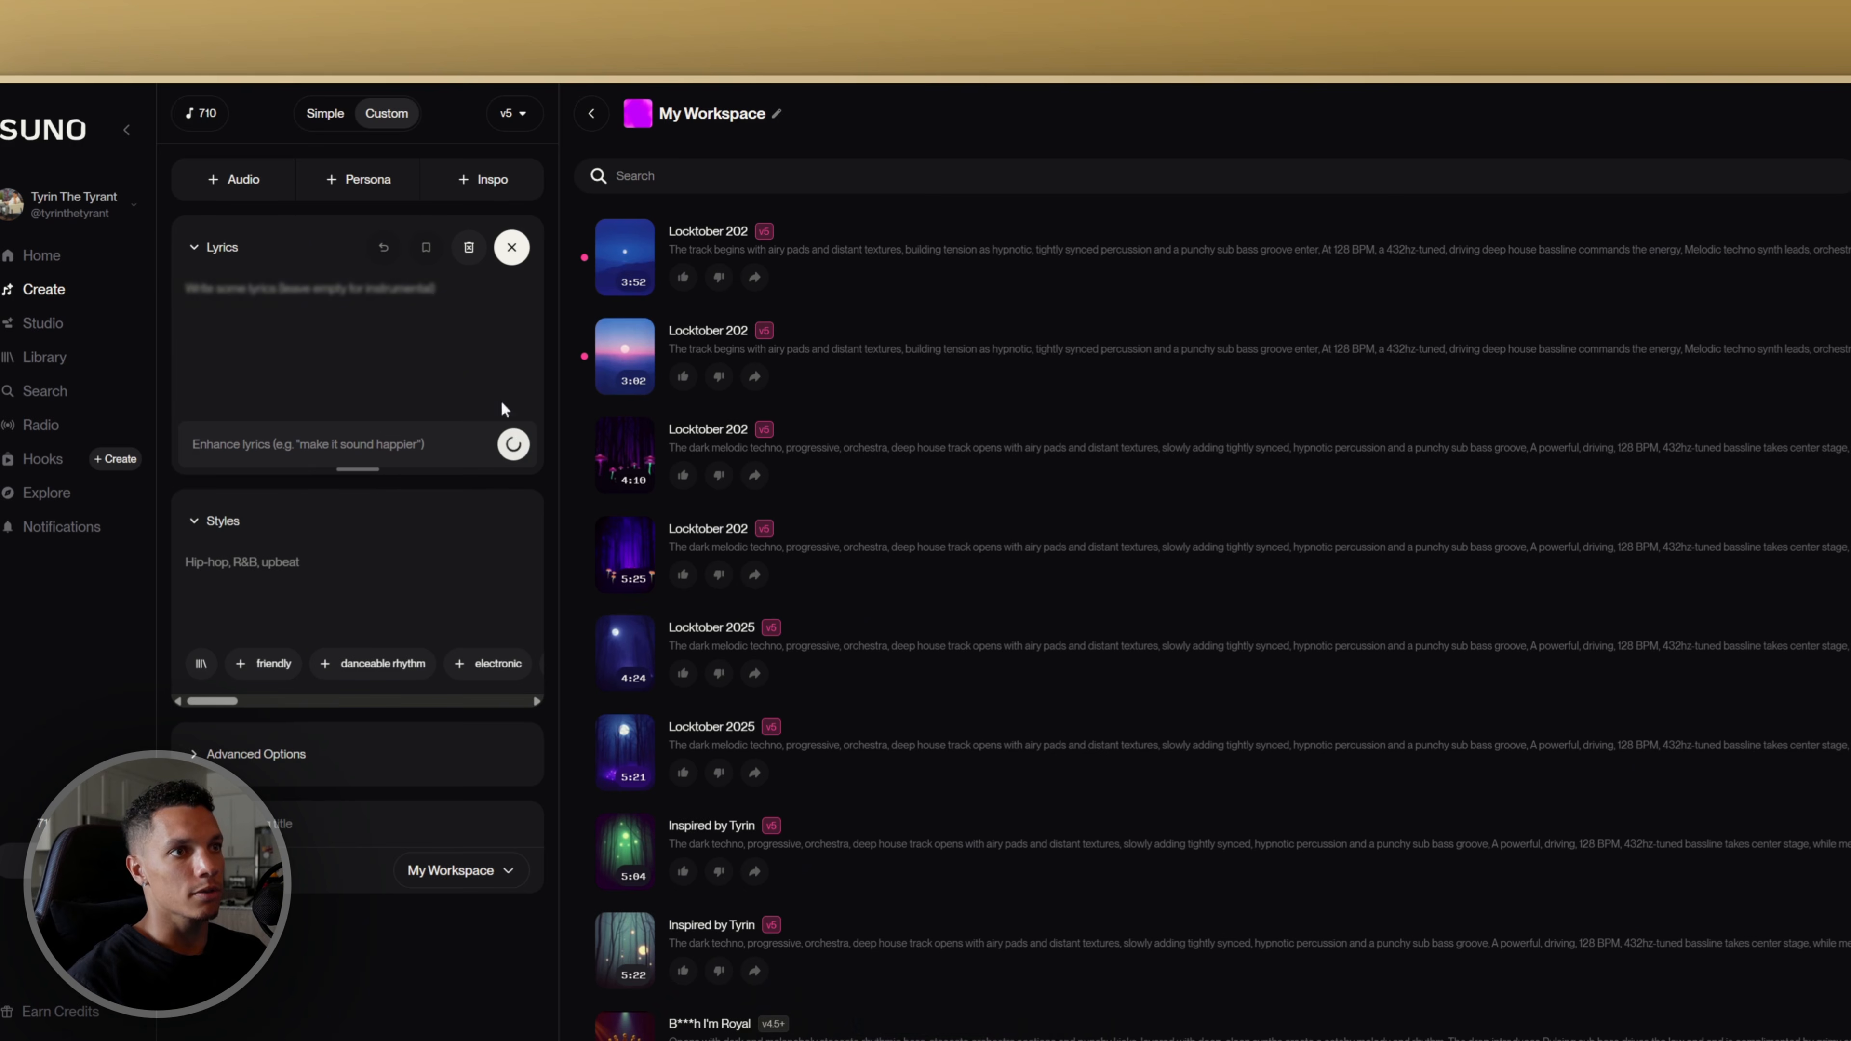
pyautogui.click(511, 248)
# Open the Write Full Song lyrics generator and choose the ReMi lyrics model
pyautogui.click(511, 248)
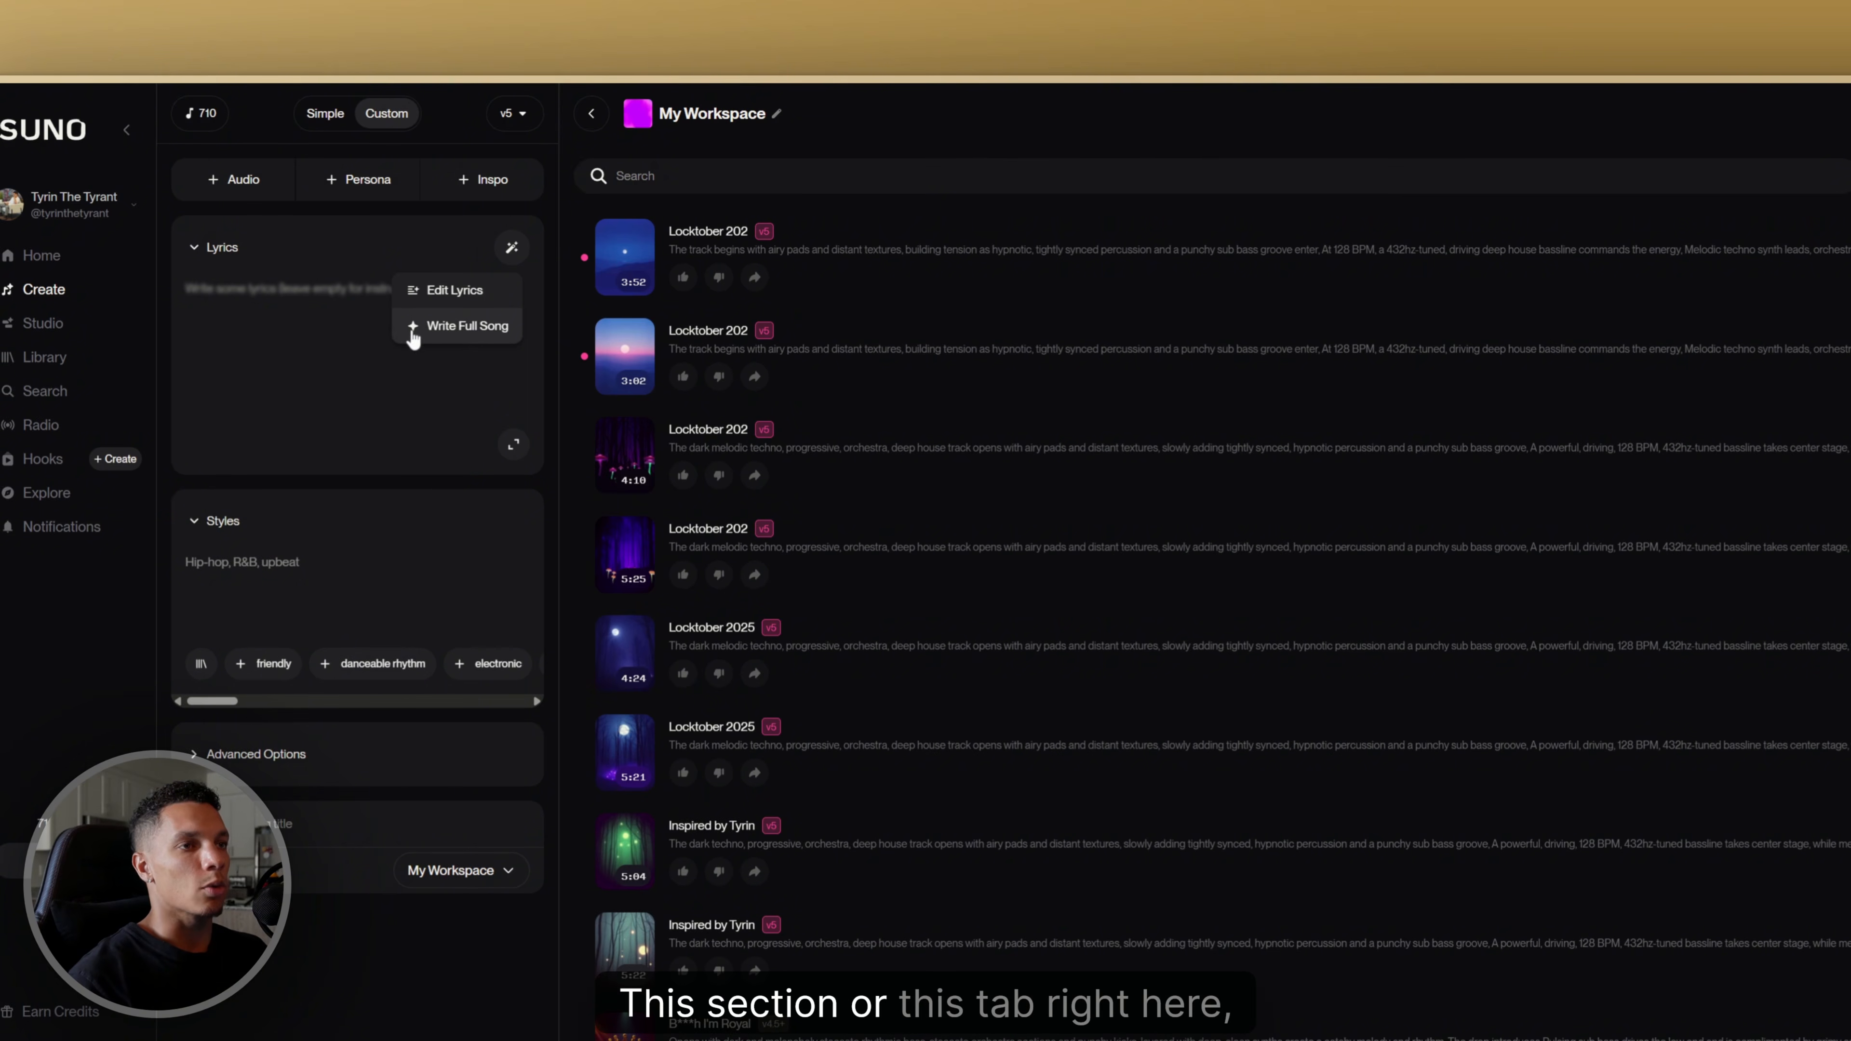
pyautogui.click(448, 331)
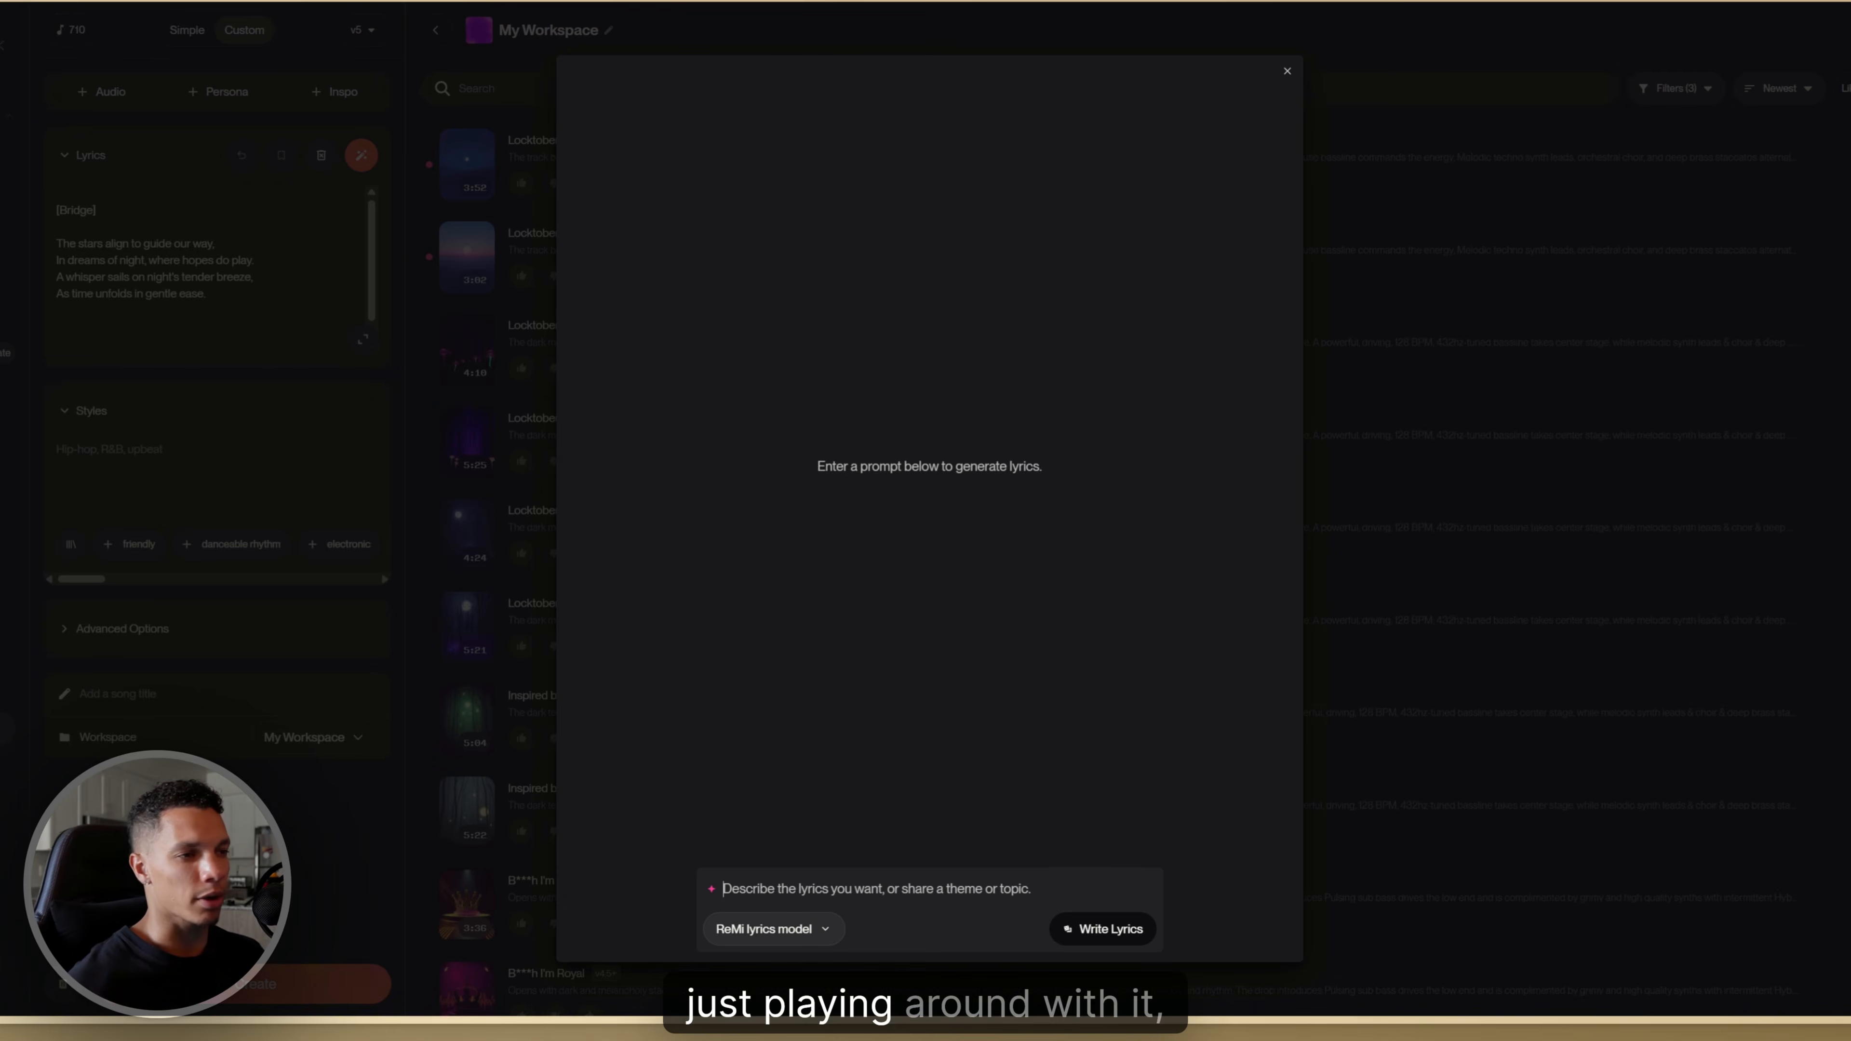
pyautogui.click(771, 929)
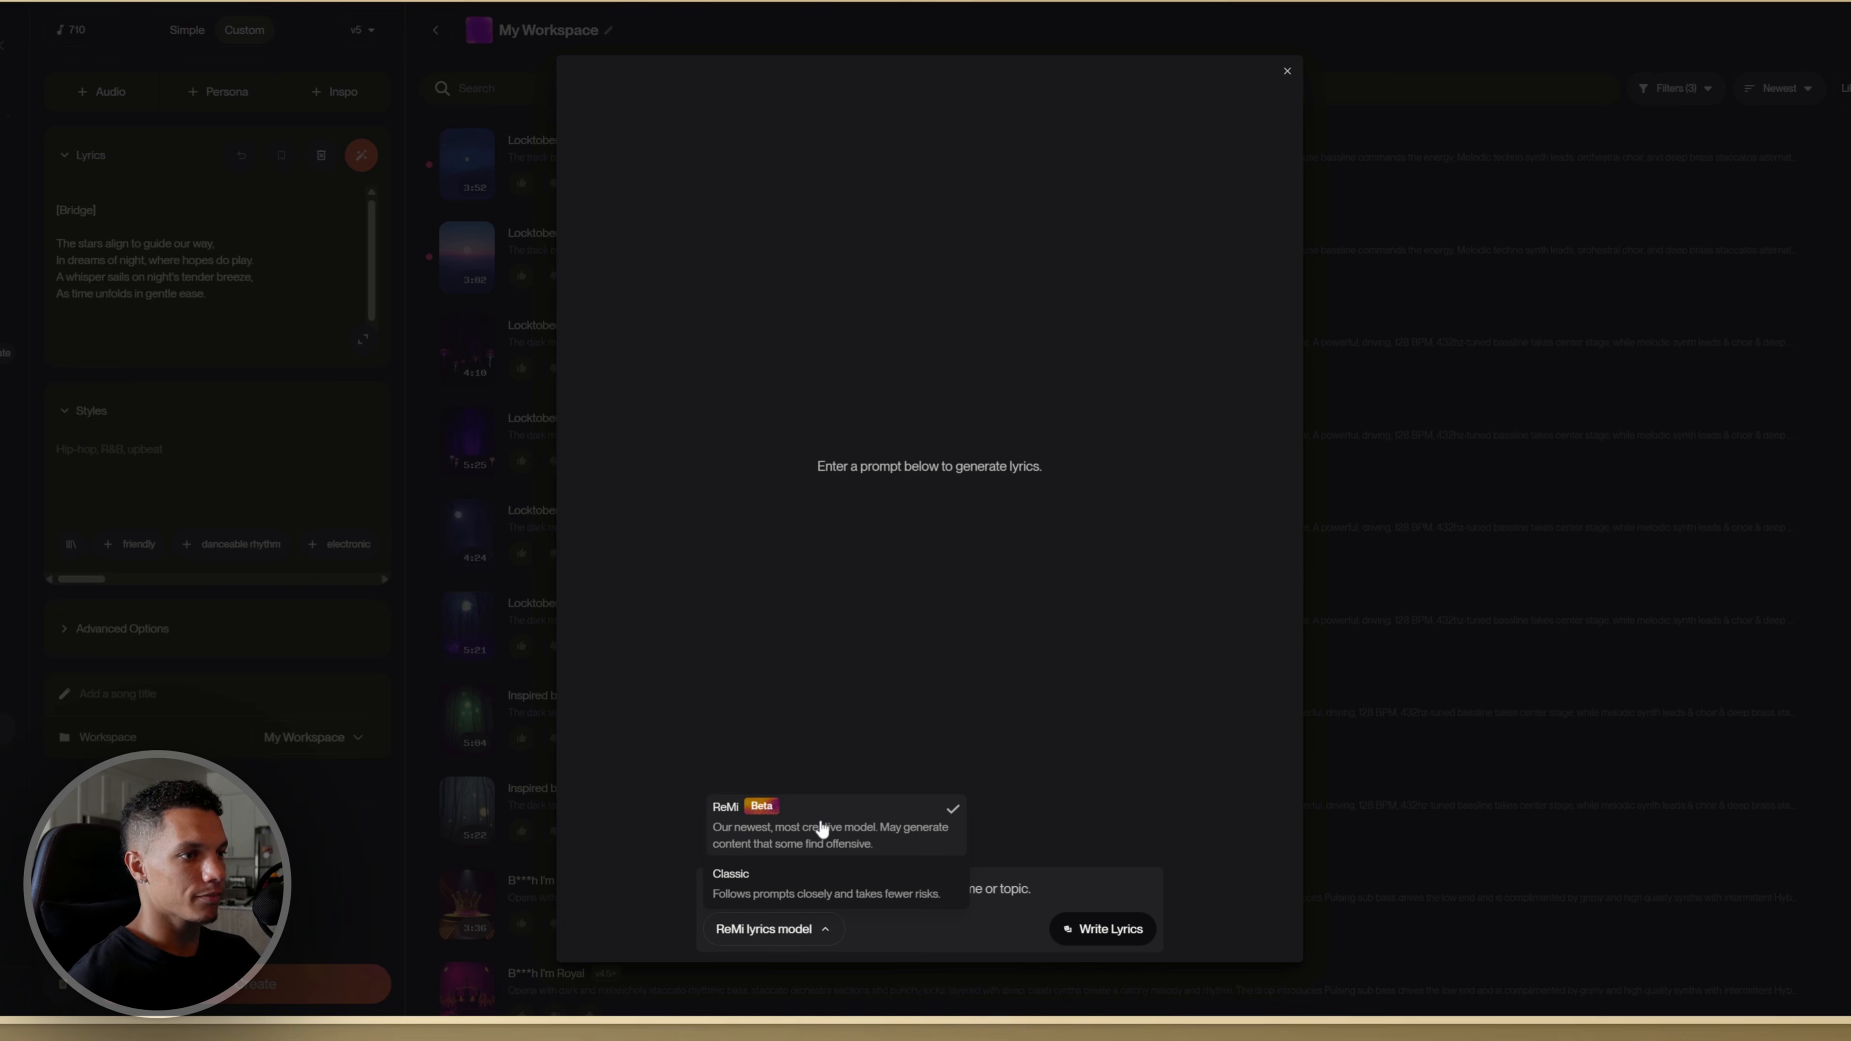
pyautogui.click(809, 835)
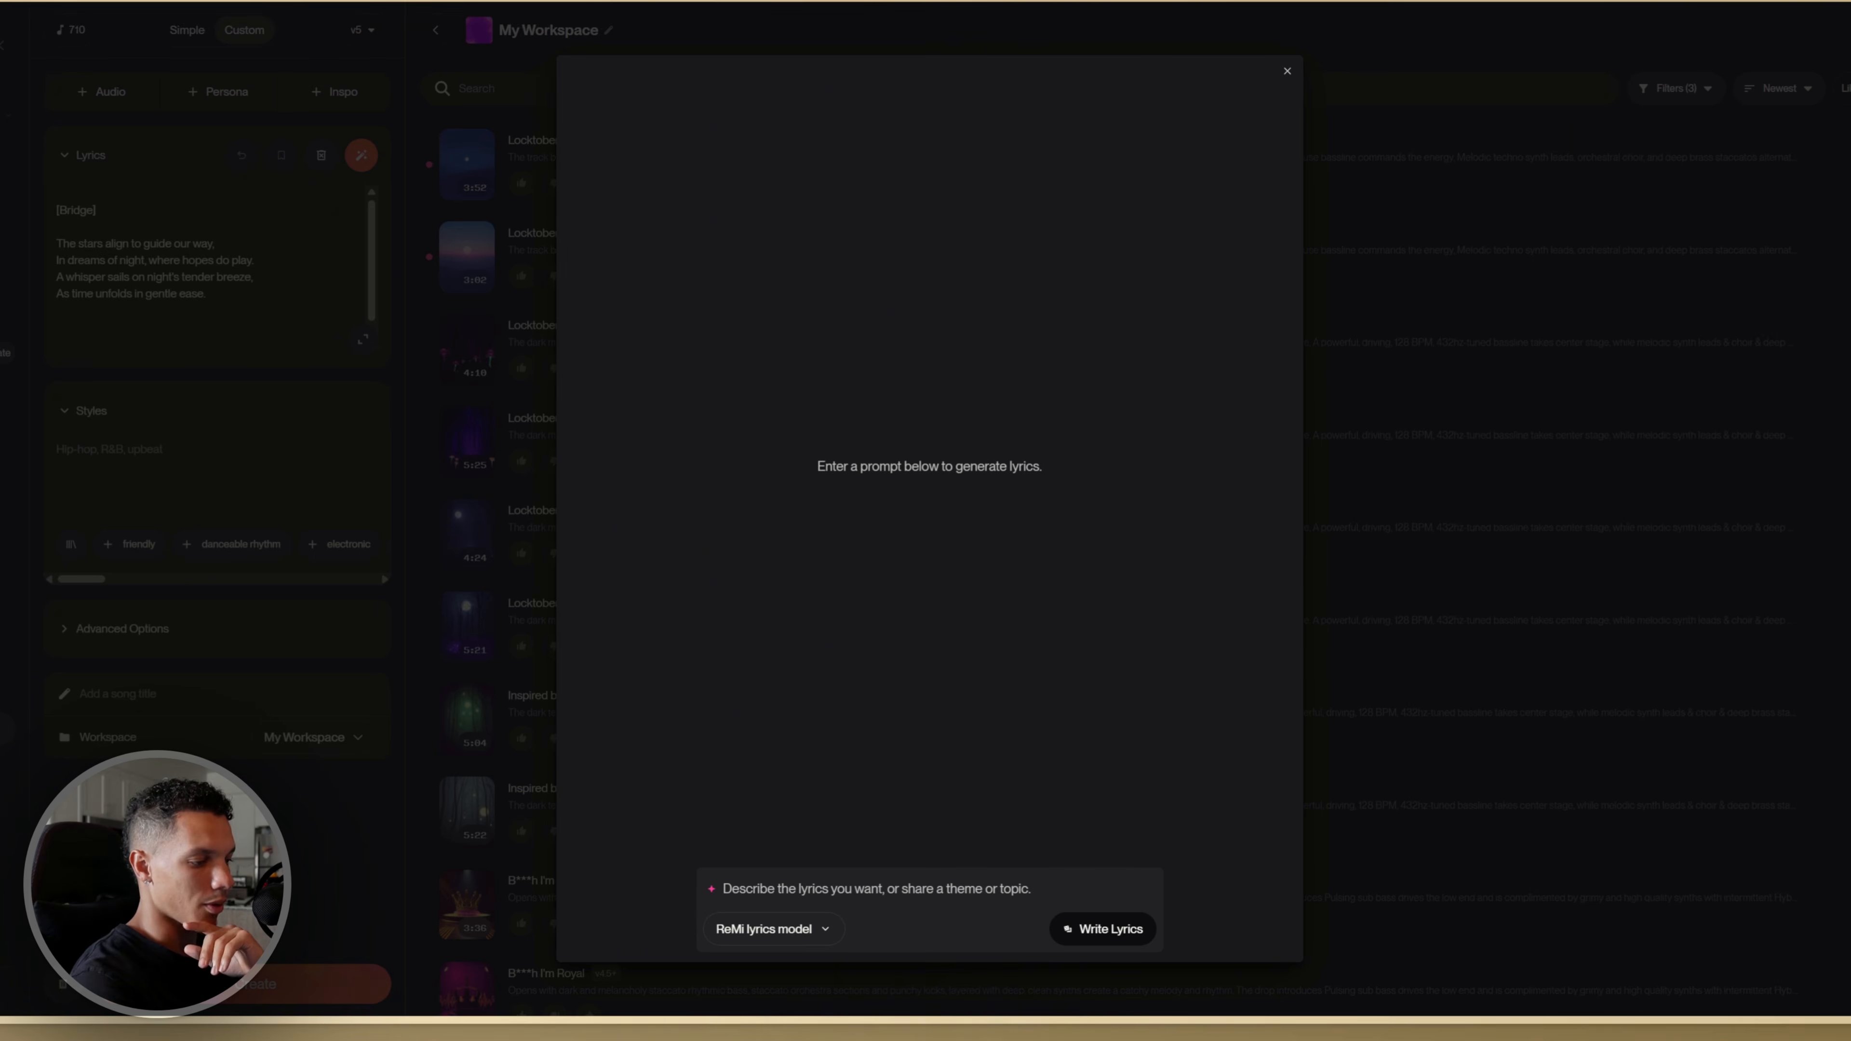
# Generate lyrics from the prompt "Lyrics about a dog that has misplace his bone" and use the "Where's My Bone" version
pyautogui.write('Lyrics a')
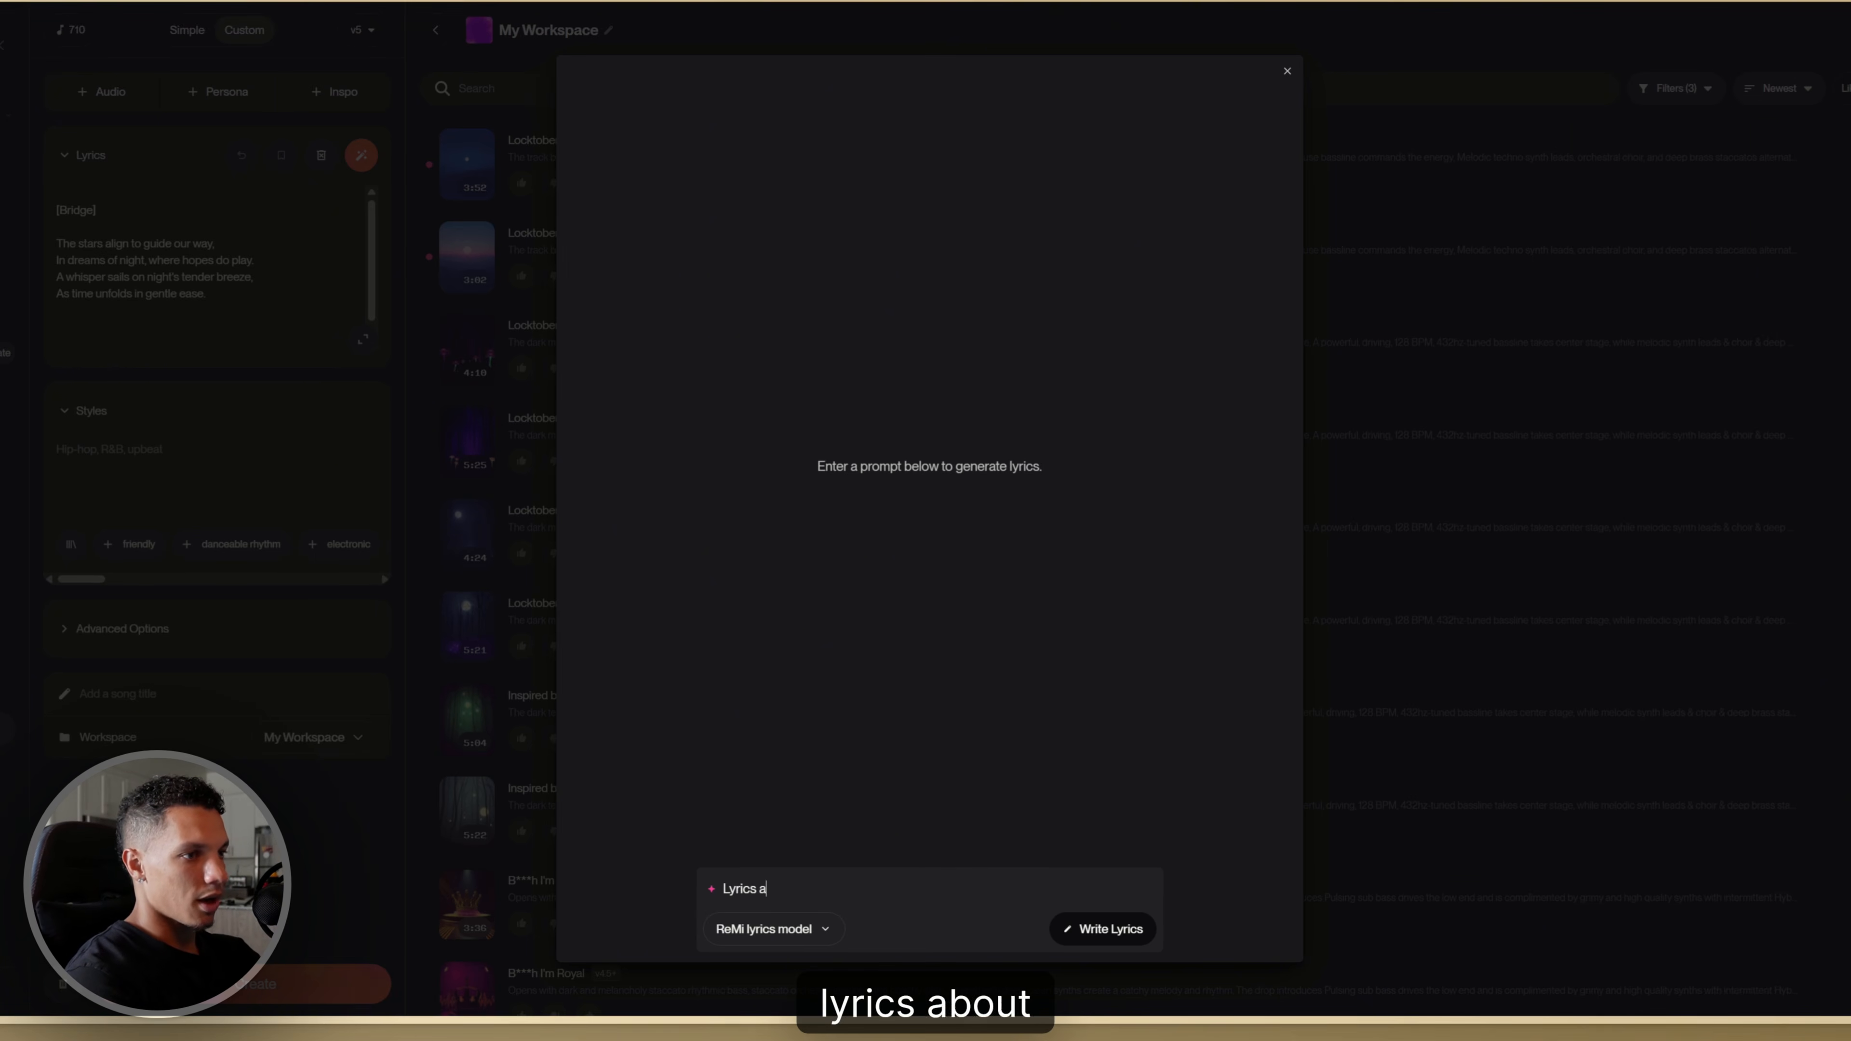
pyautogui.write('bout a dog')
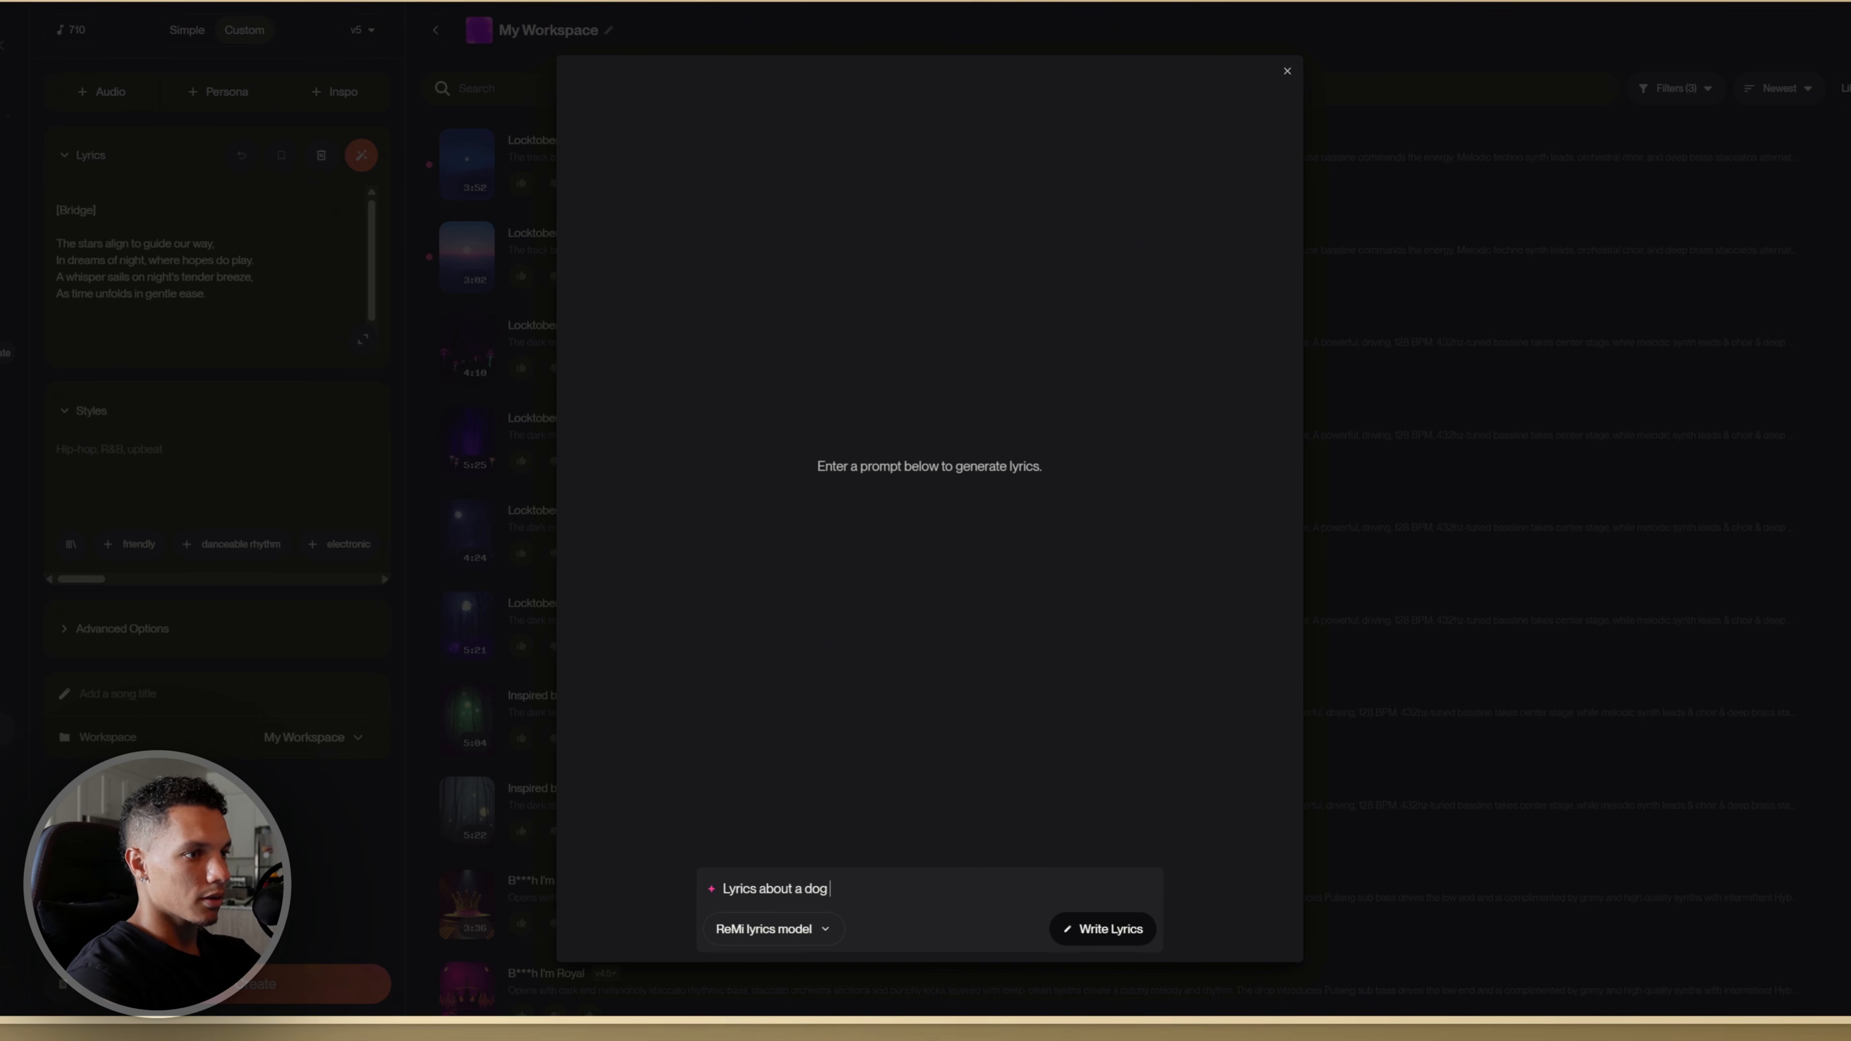
pyautogui.write(' that ')
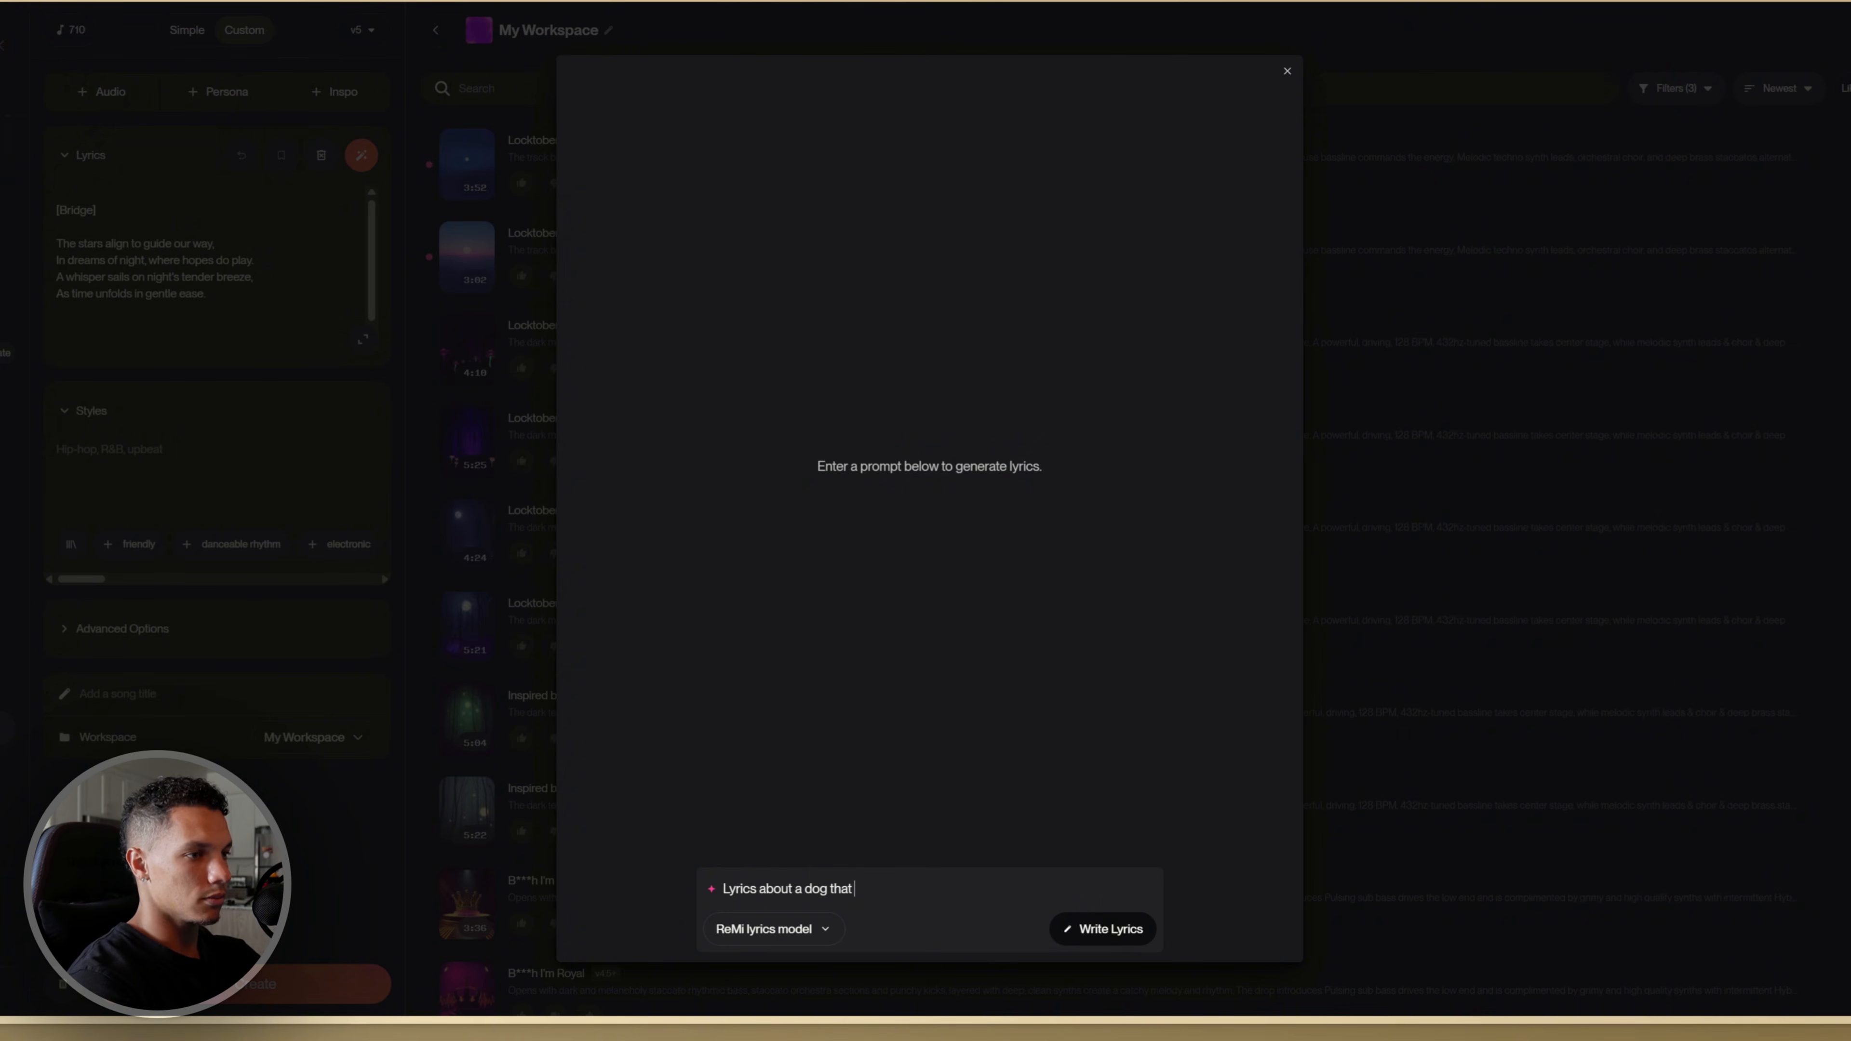
pyautogui.write('has misplac')
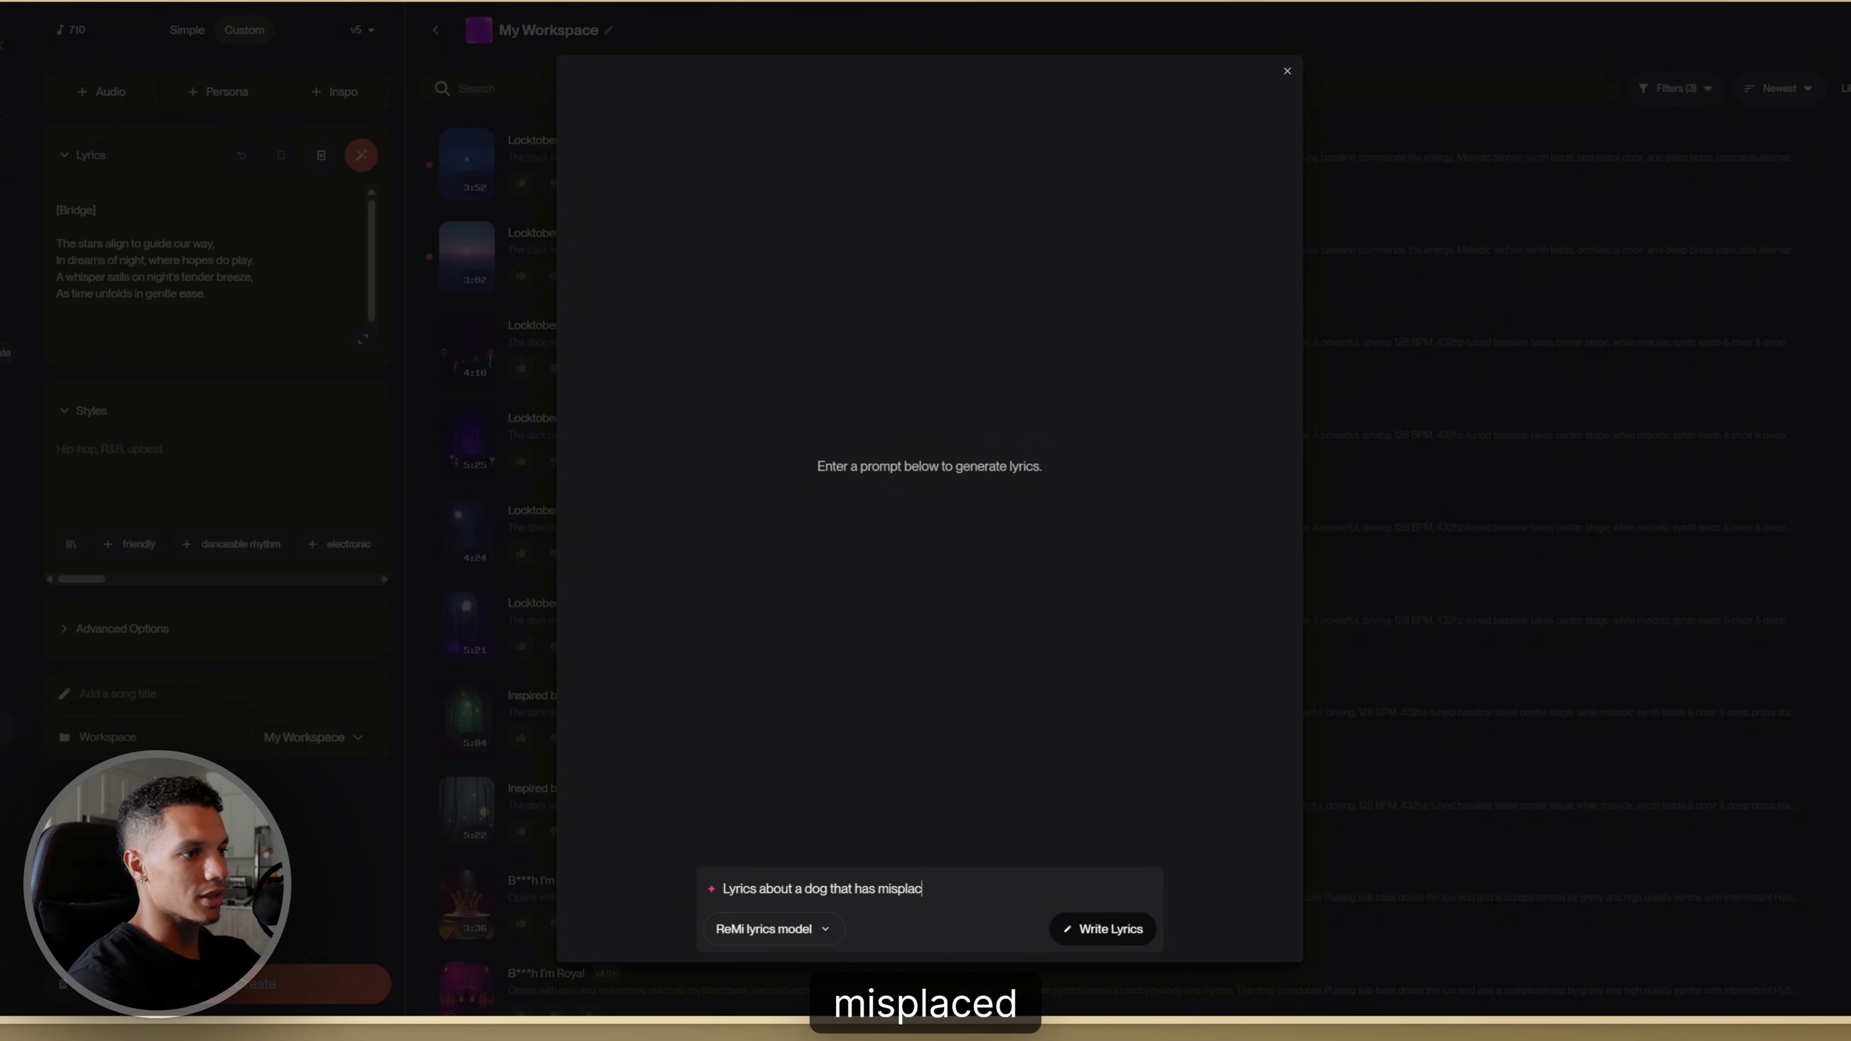
pyautogui.write('e his bone')
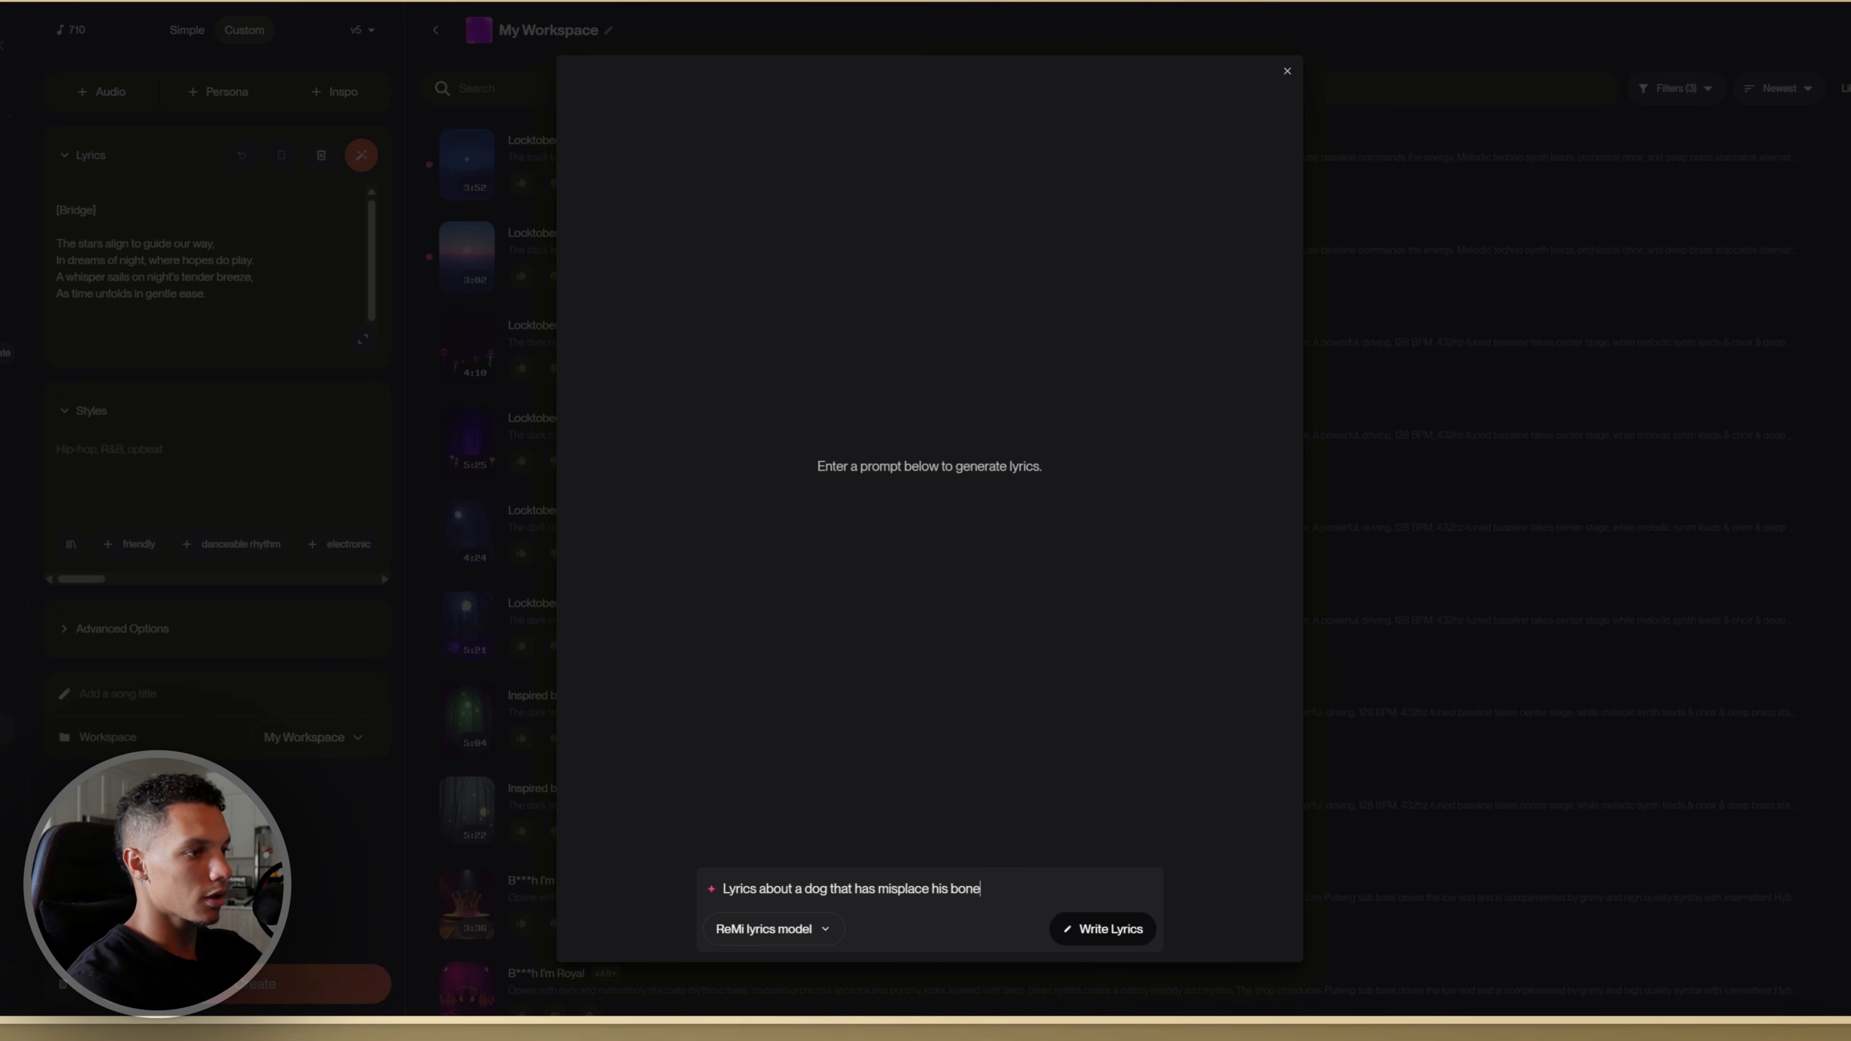
pyautogui.click(1101, 934)
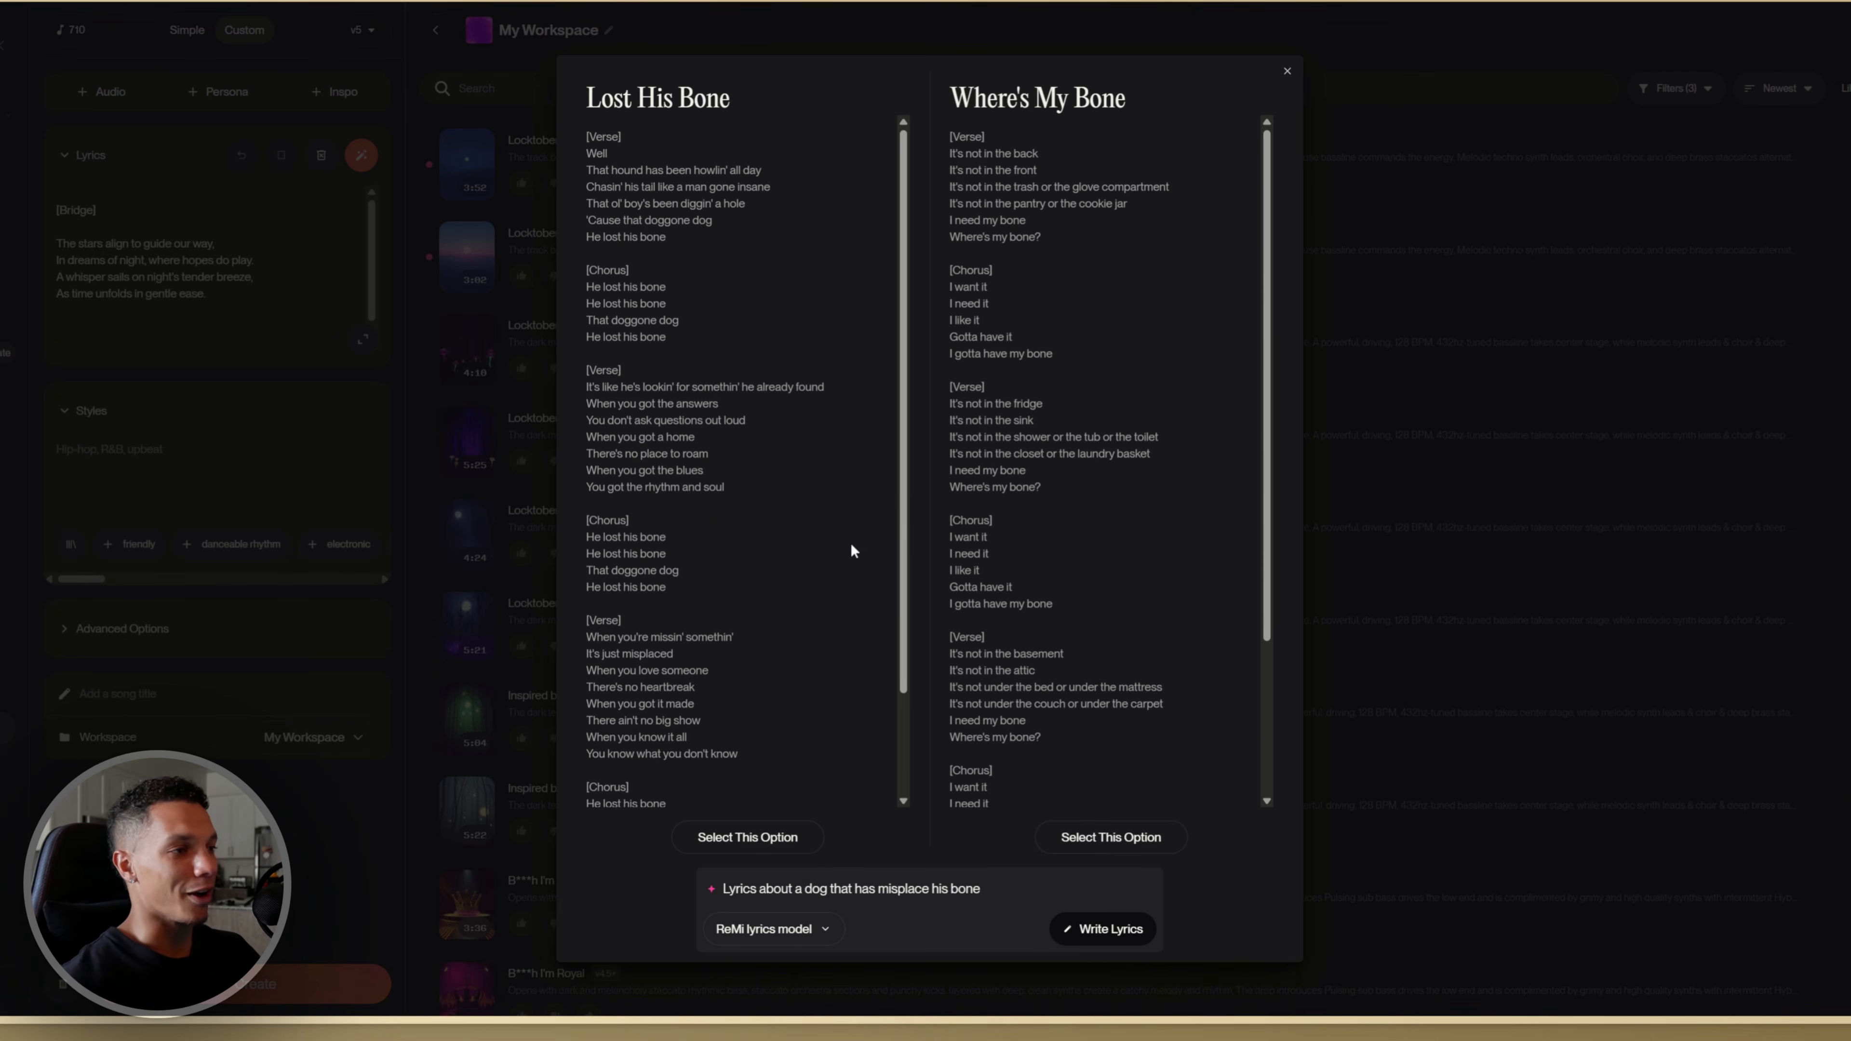
pyautogui.click(1080, 843)
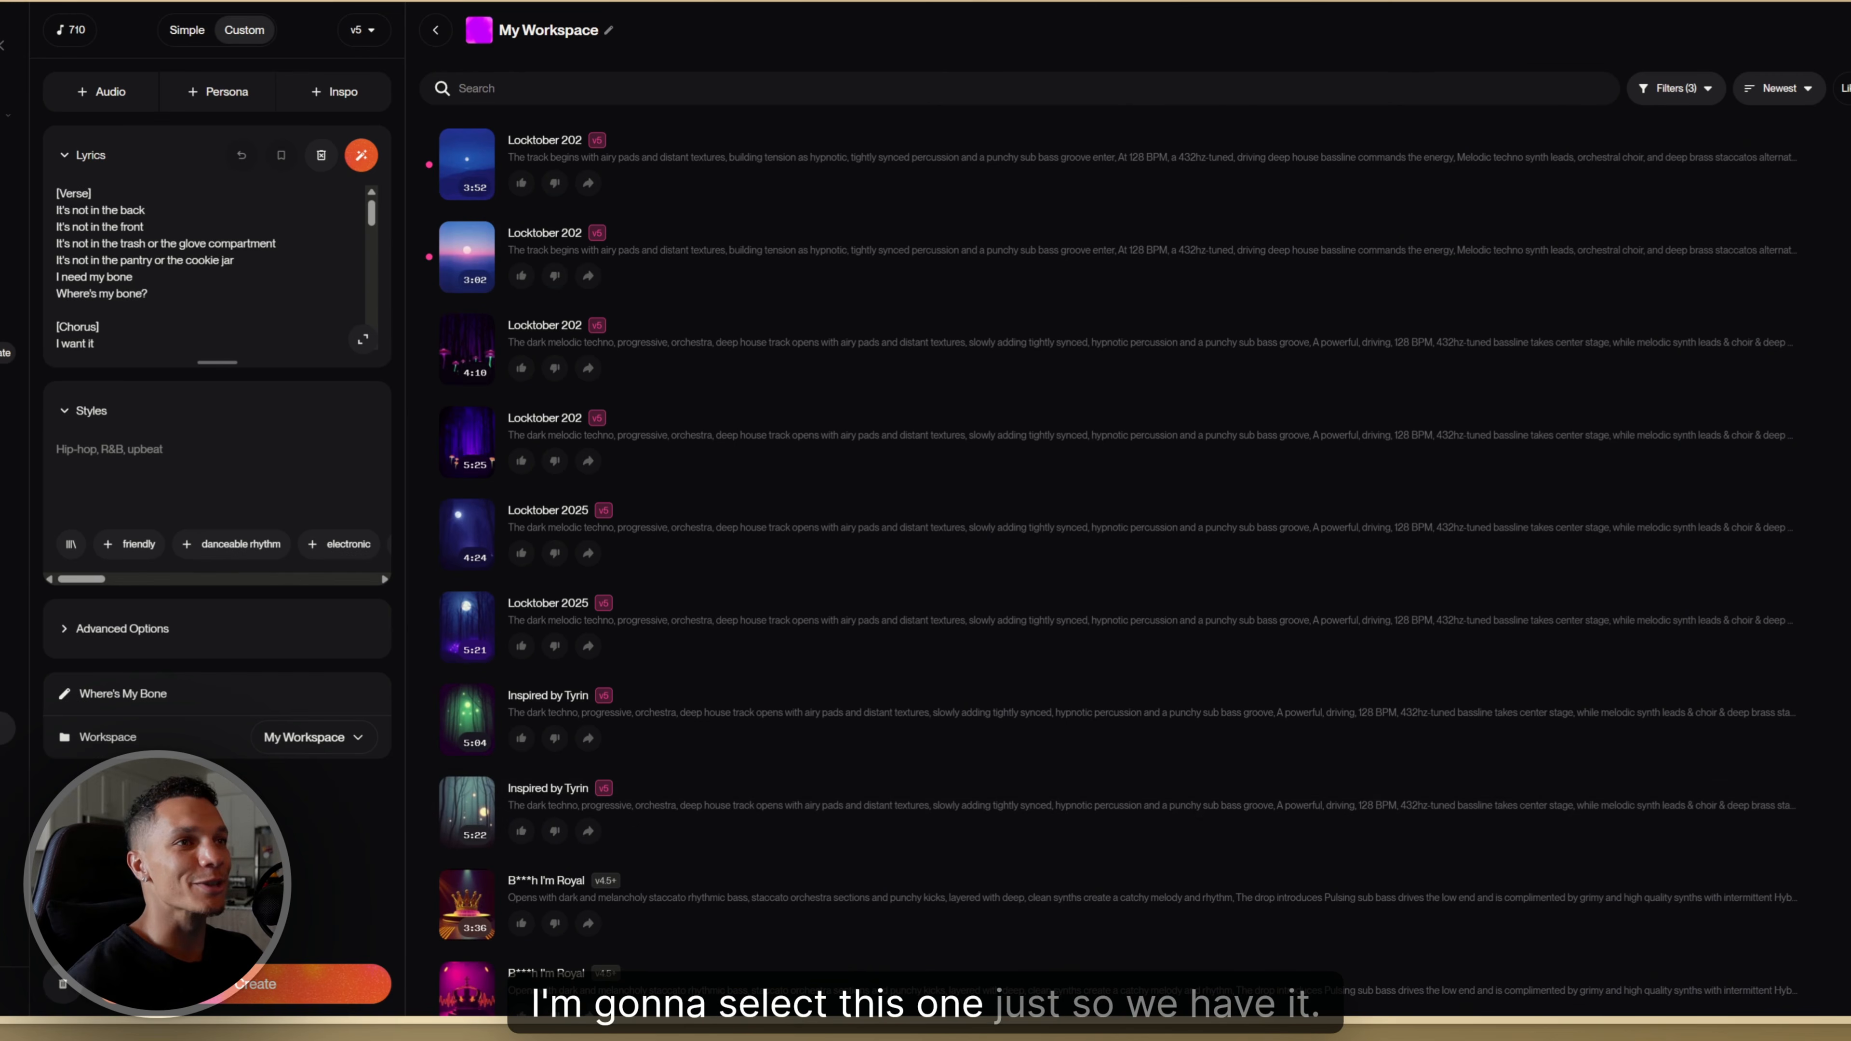
# Reopen Write Full Song and replace the prompt with the copied lines "It's not in the back" and "It's not in the front"
pyautogui.click(363, 159)
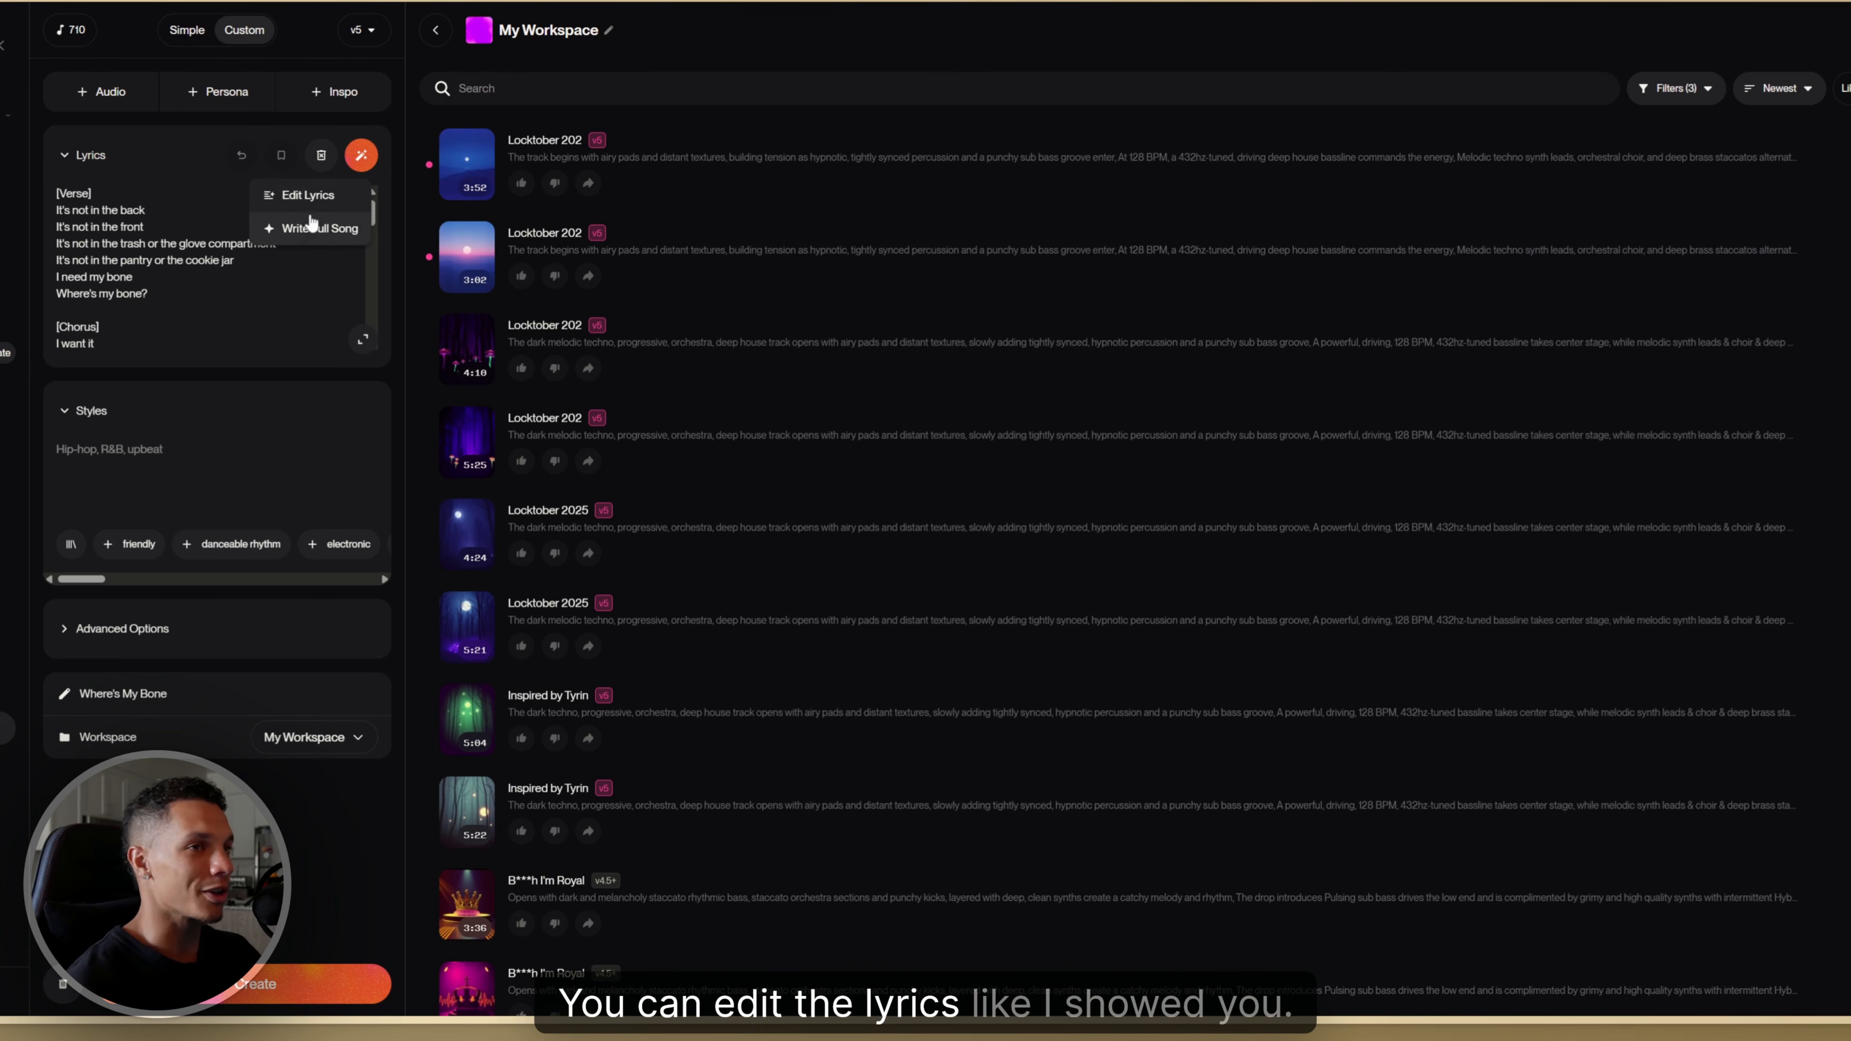
pyautogui.click(299, 232)
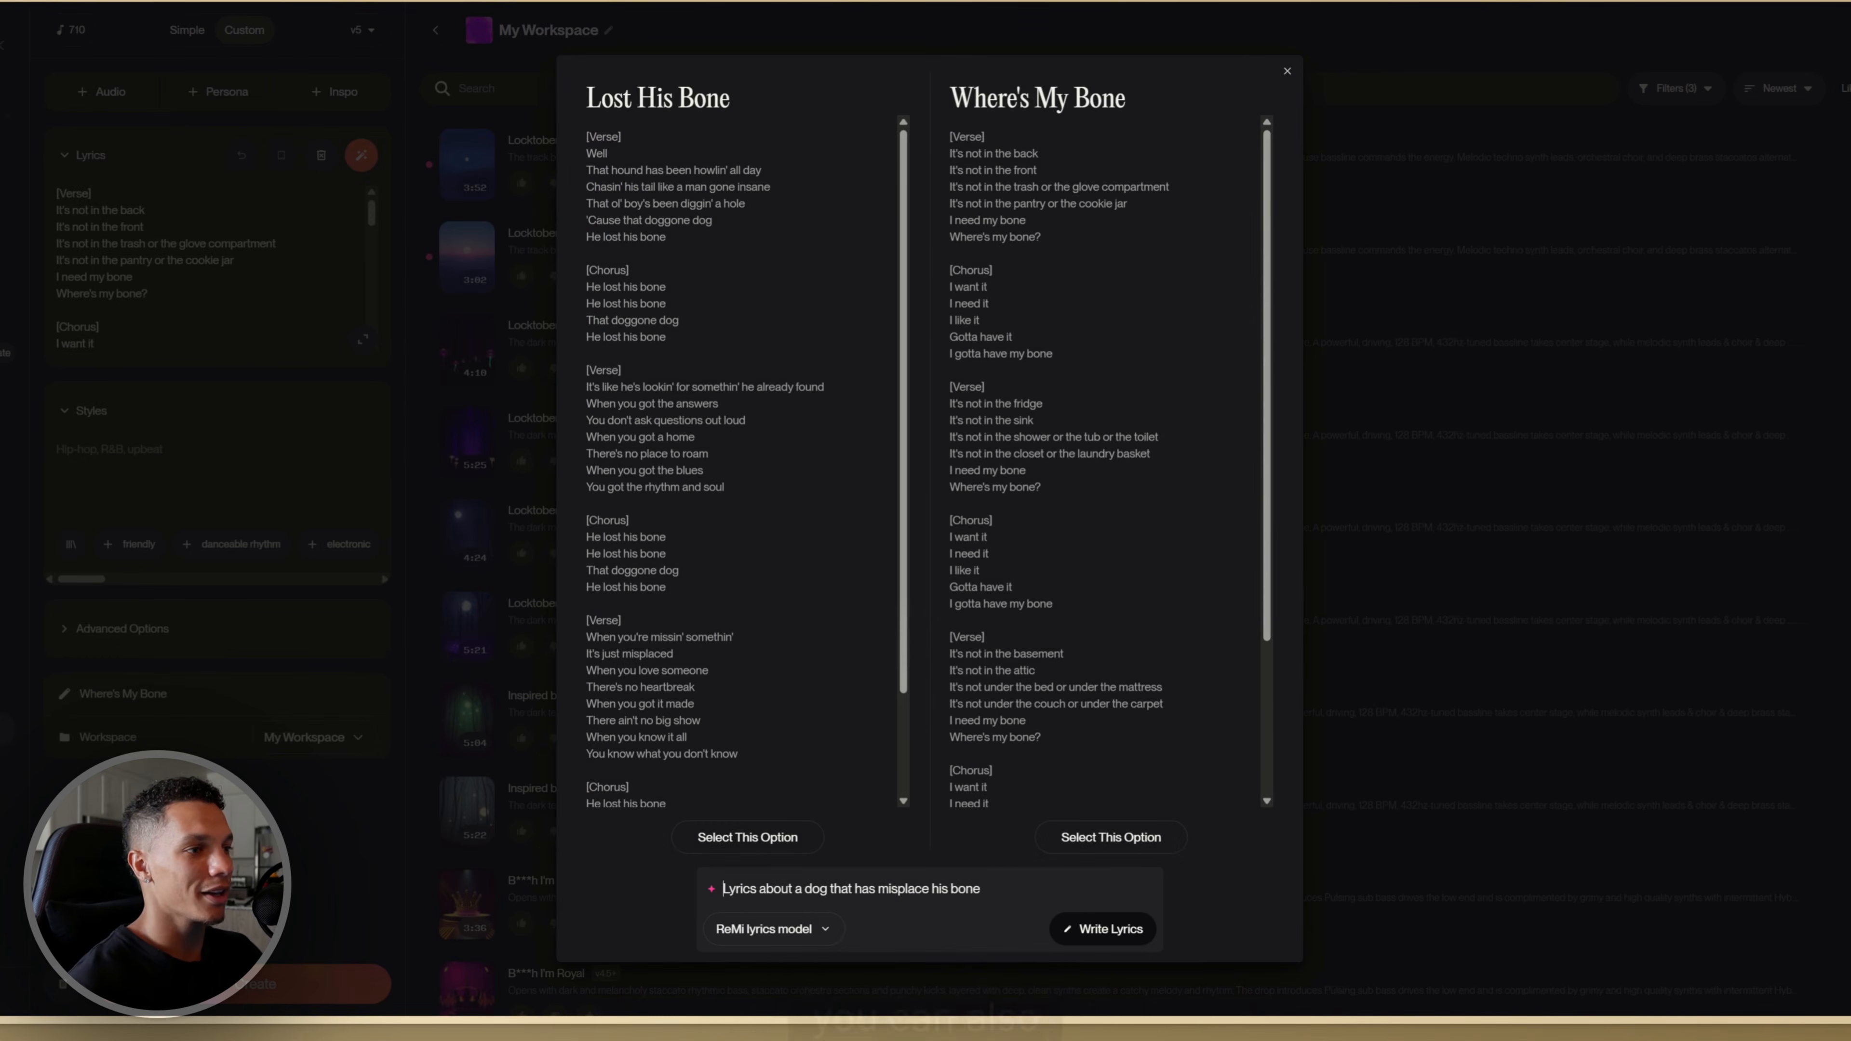
pyautogui.moveTo(980, 889); pyautogui.dragTo(690, 861)
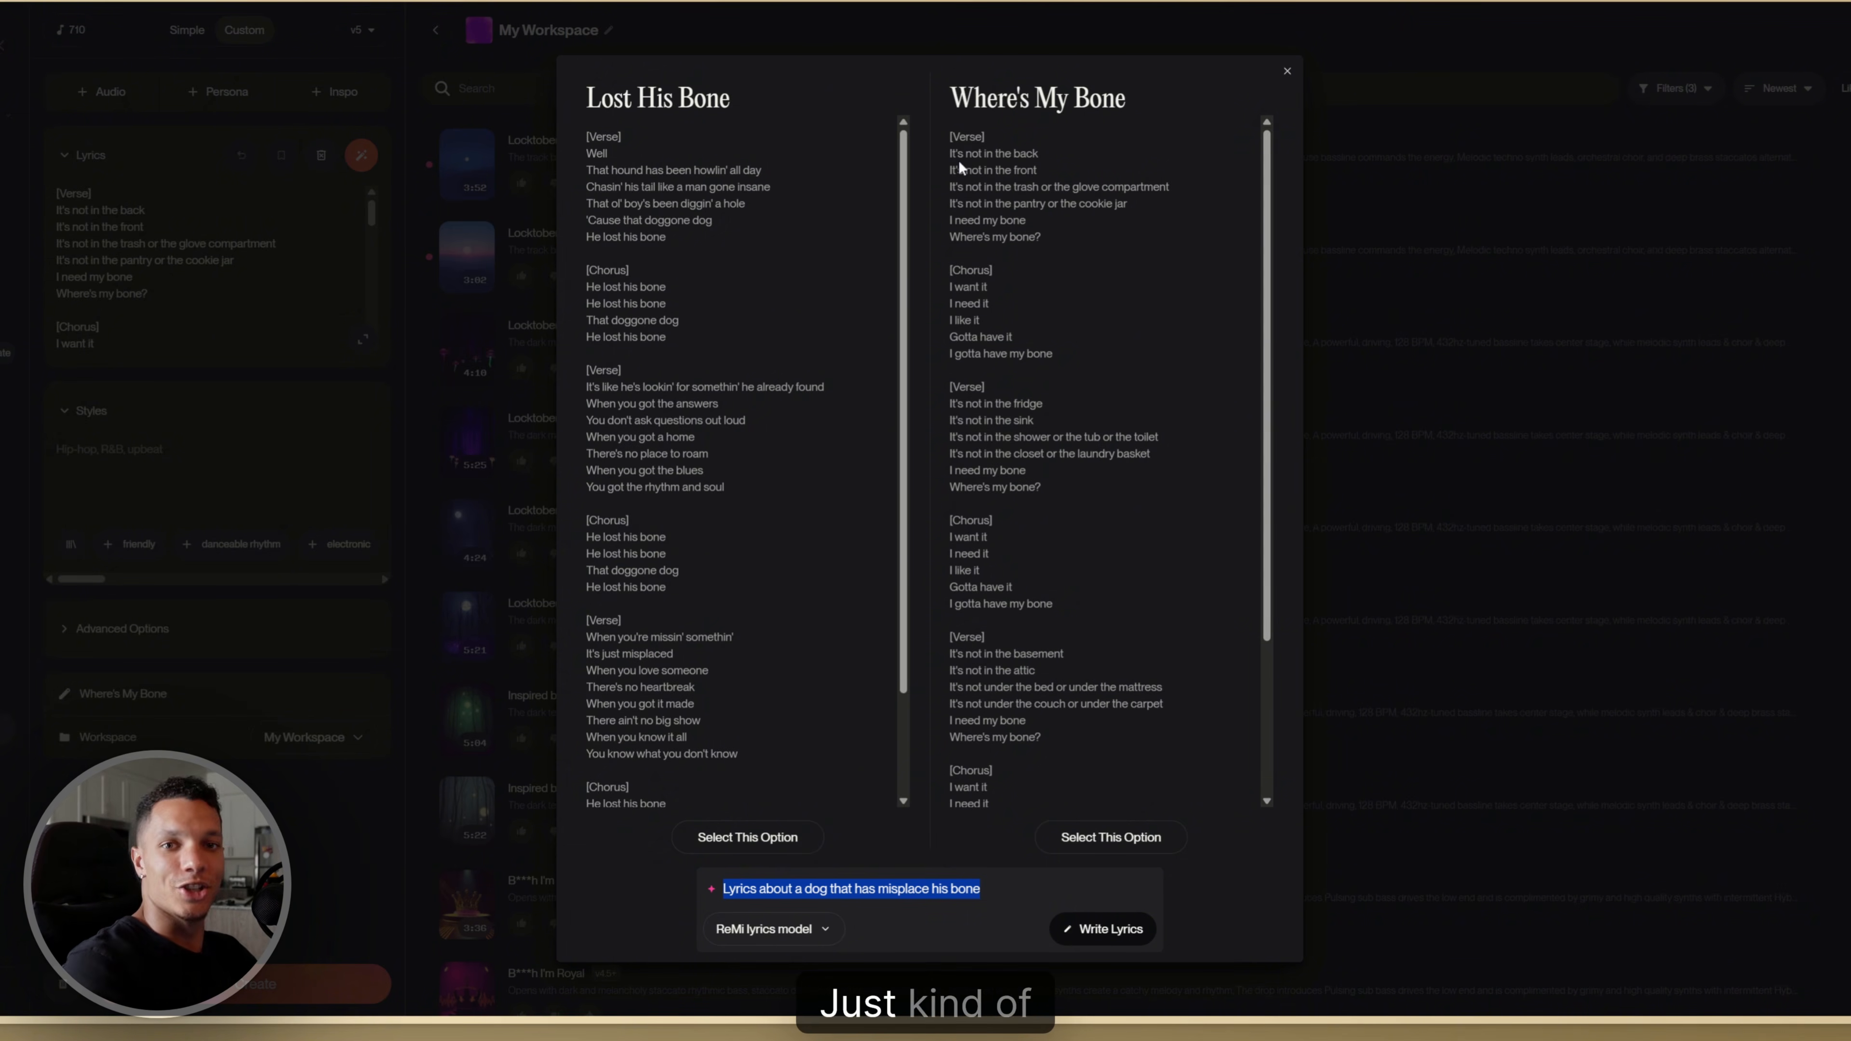
pyautogui.moveTo(949, 153); pyautogui.dragTo(1036, 172)
pyautogui.hotkey('ctrl', 'c')
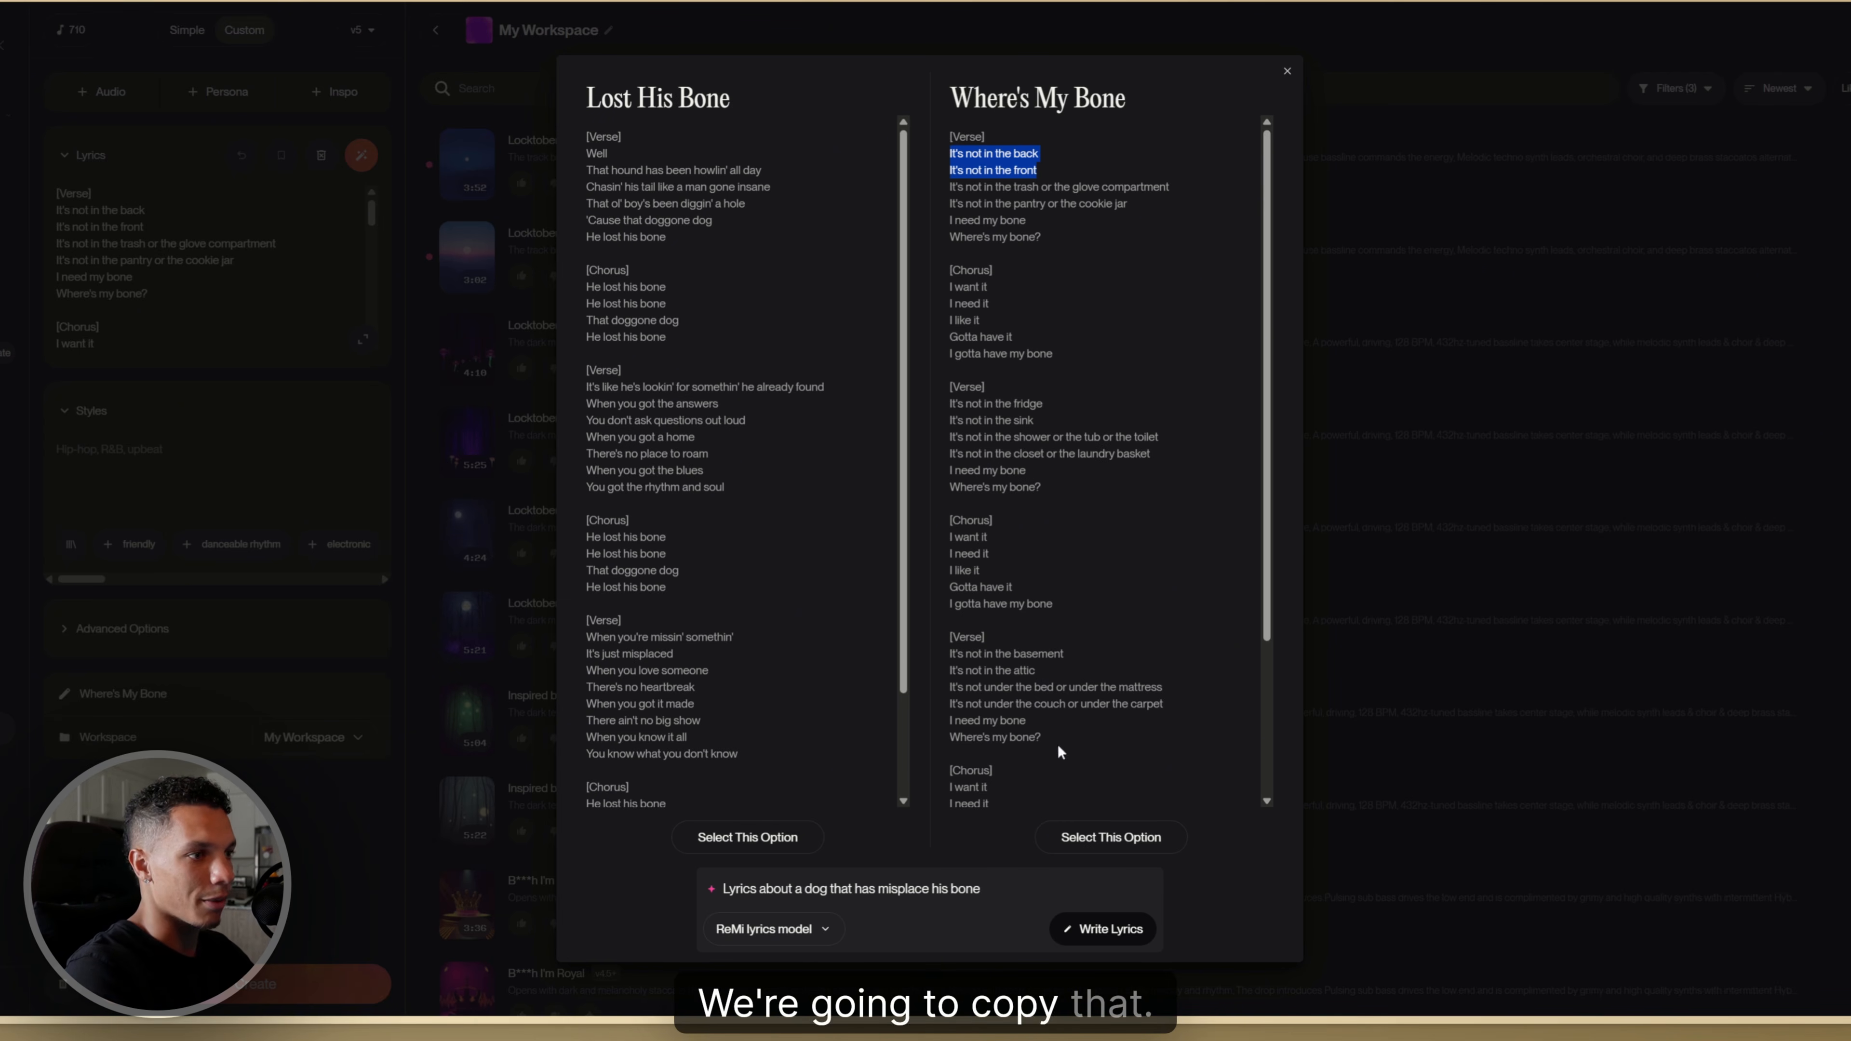
pyautogui.moveTo(980, 889); pyautogui.dragTo(714, 868)
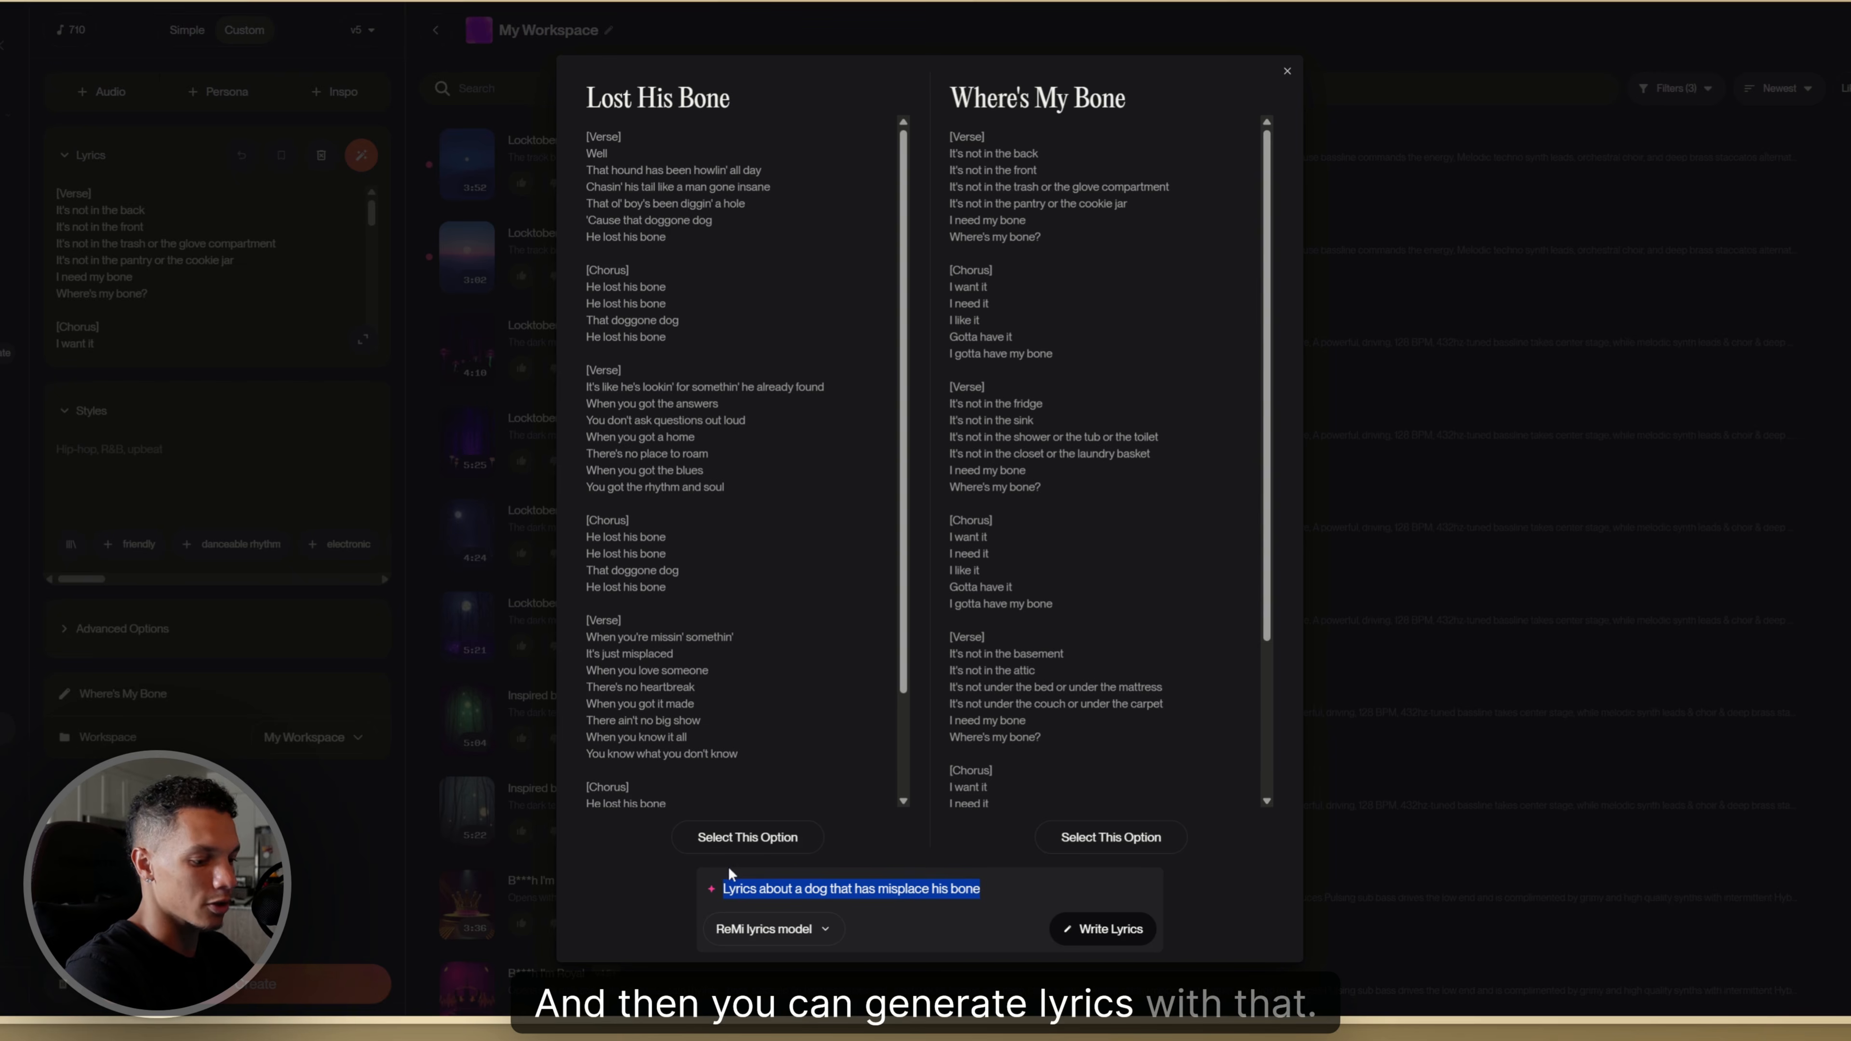
pyautogui.hotkey('ctrl', 'v')
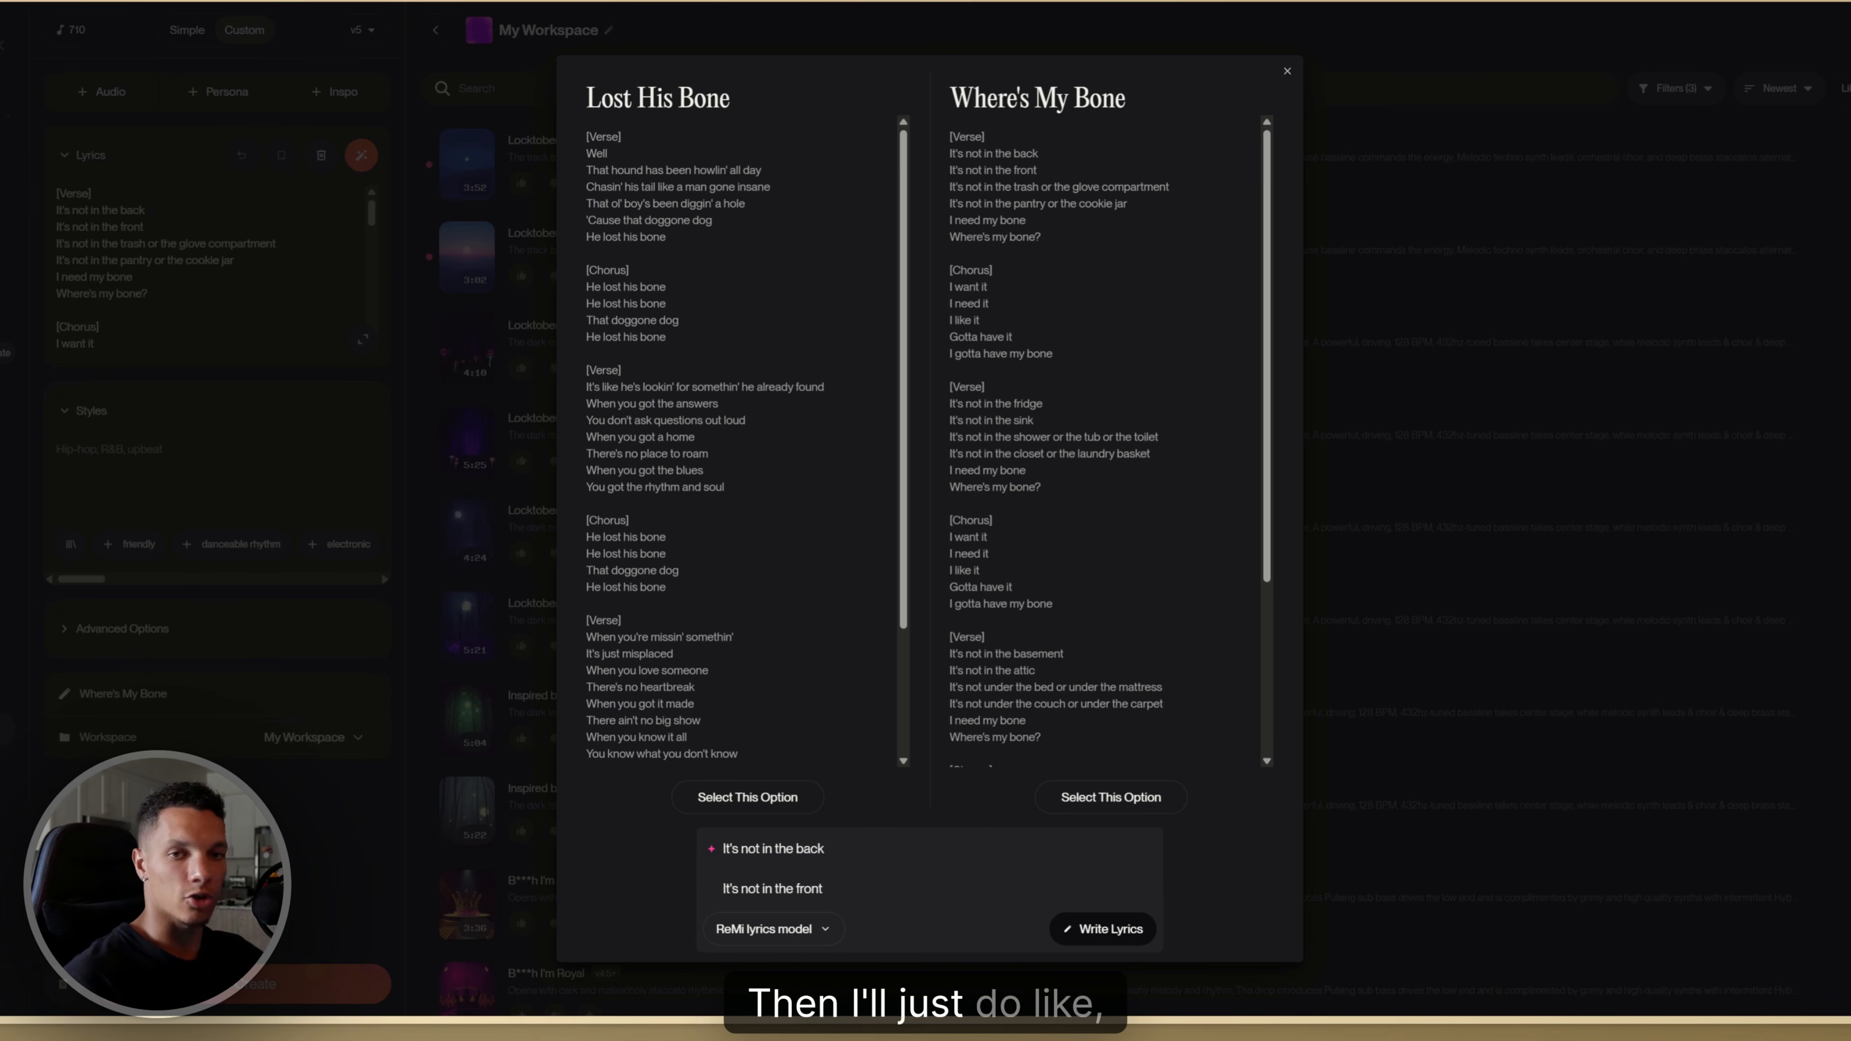
# Replace the lyrics prompt with "in the club, in the club"
pyautogui.moveTo(823, 888); pyautogui.dragTo(692, 823)
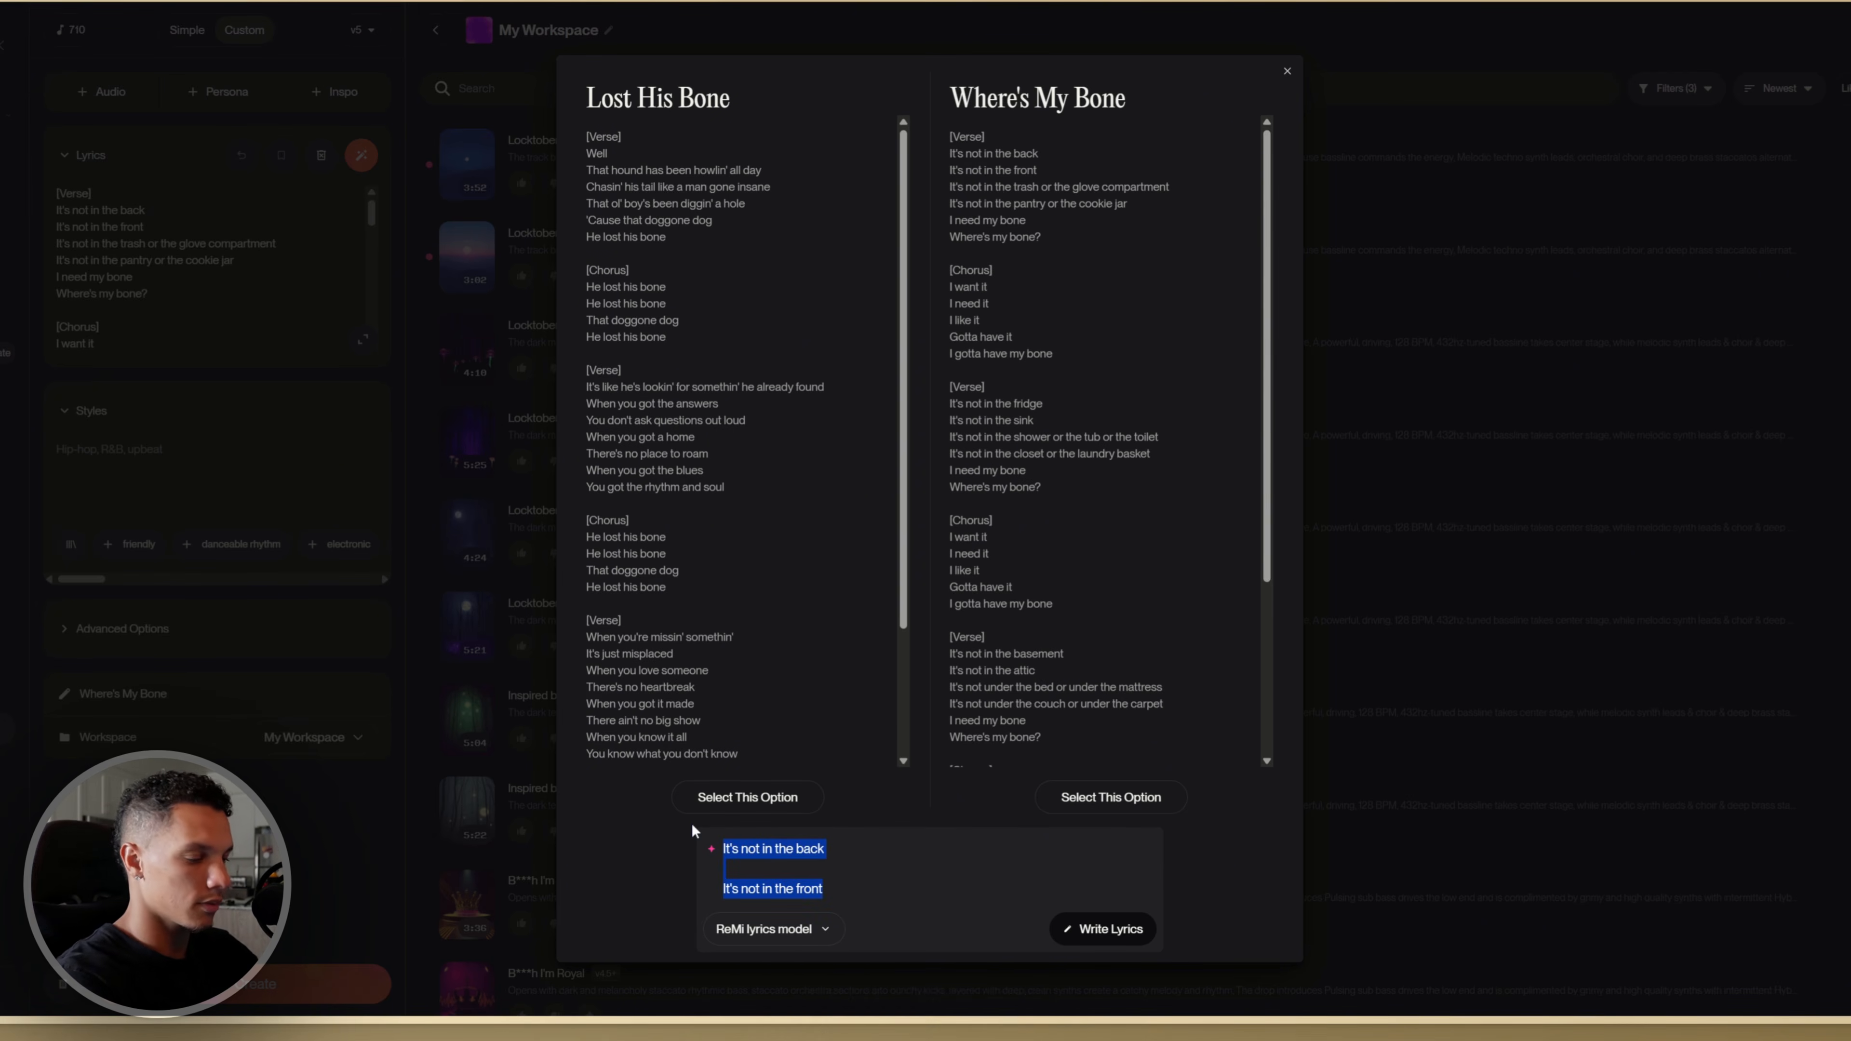
pyautogui.write('in the club, ')
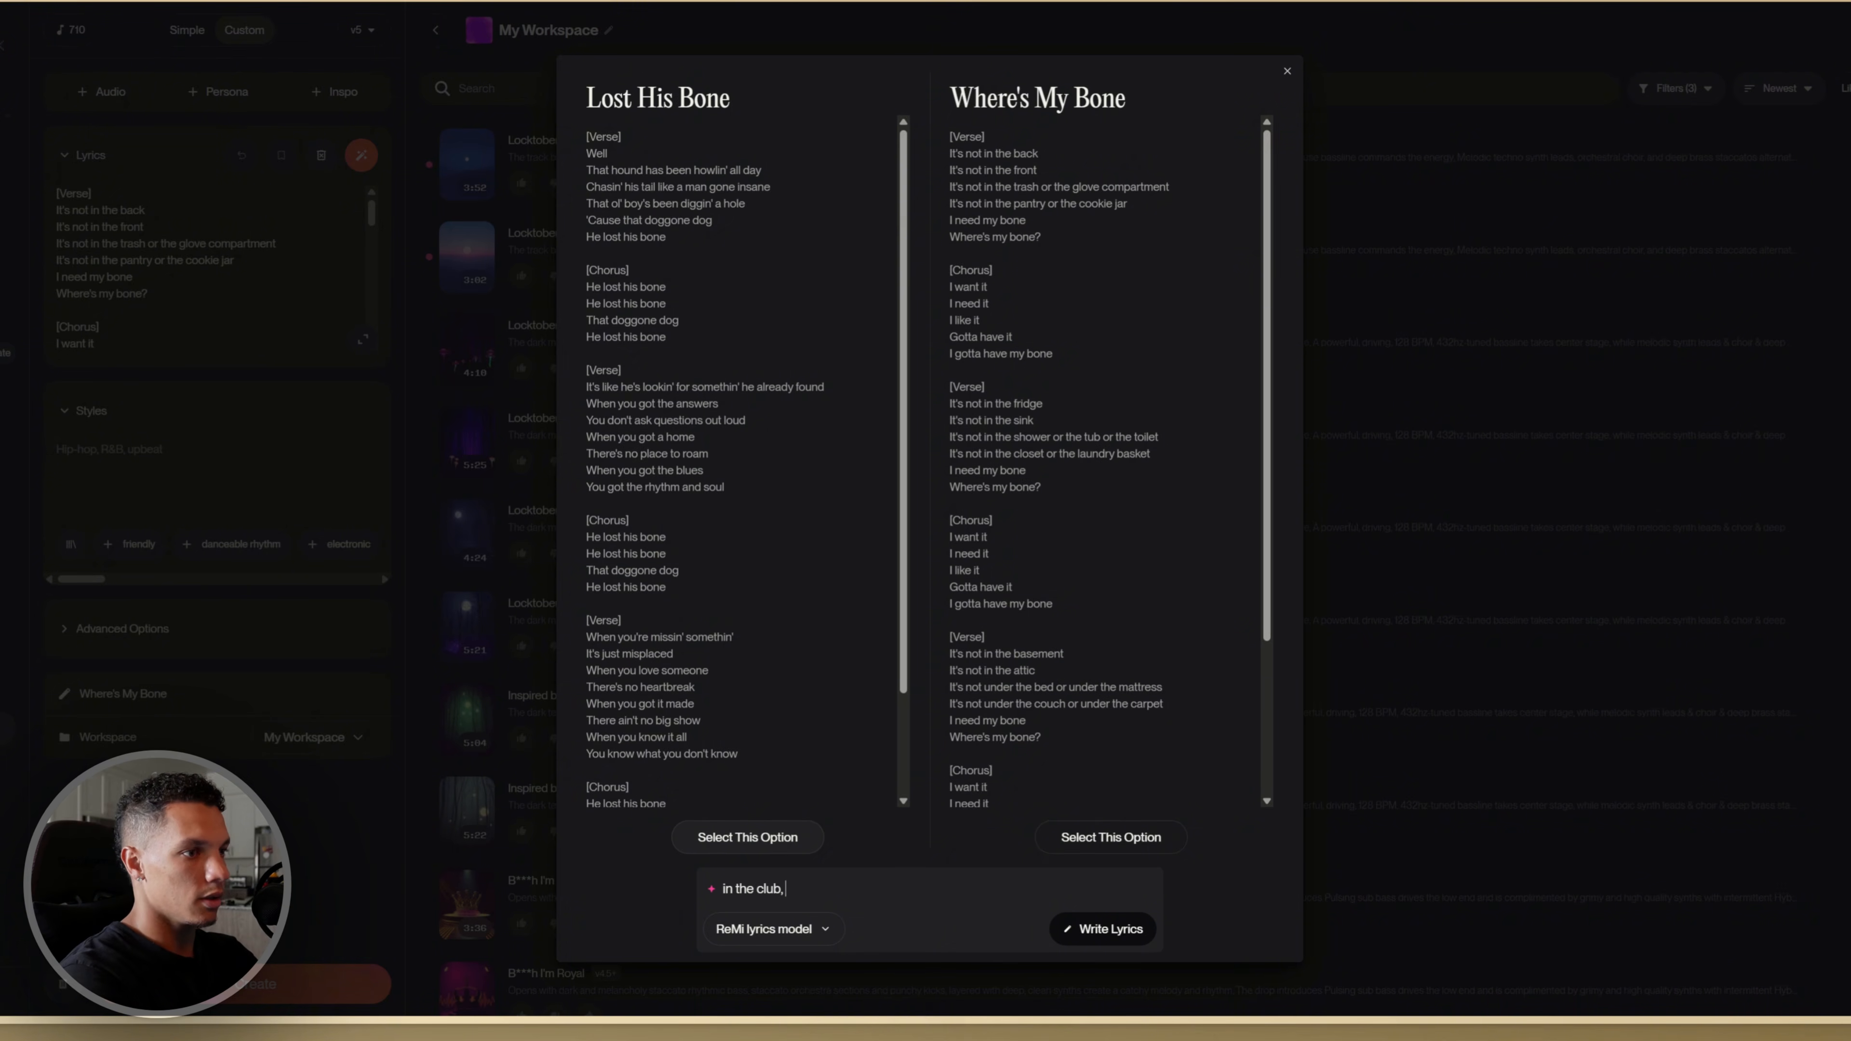
pyautogui.write('int the cl')
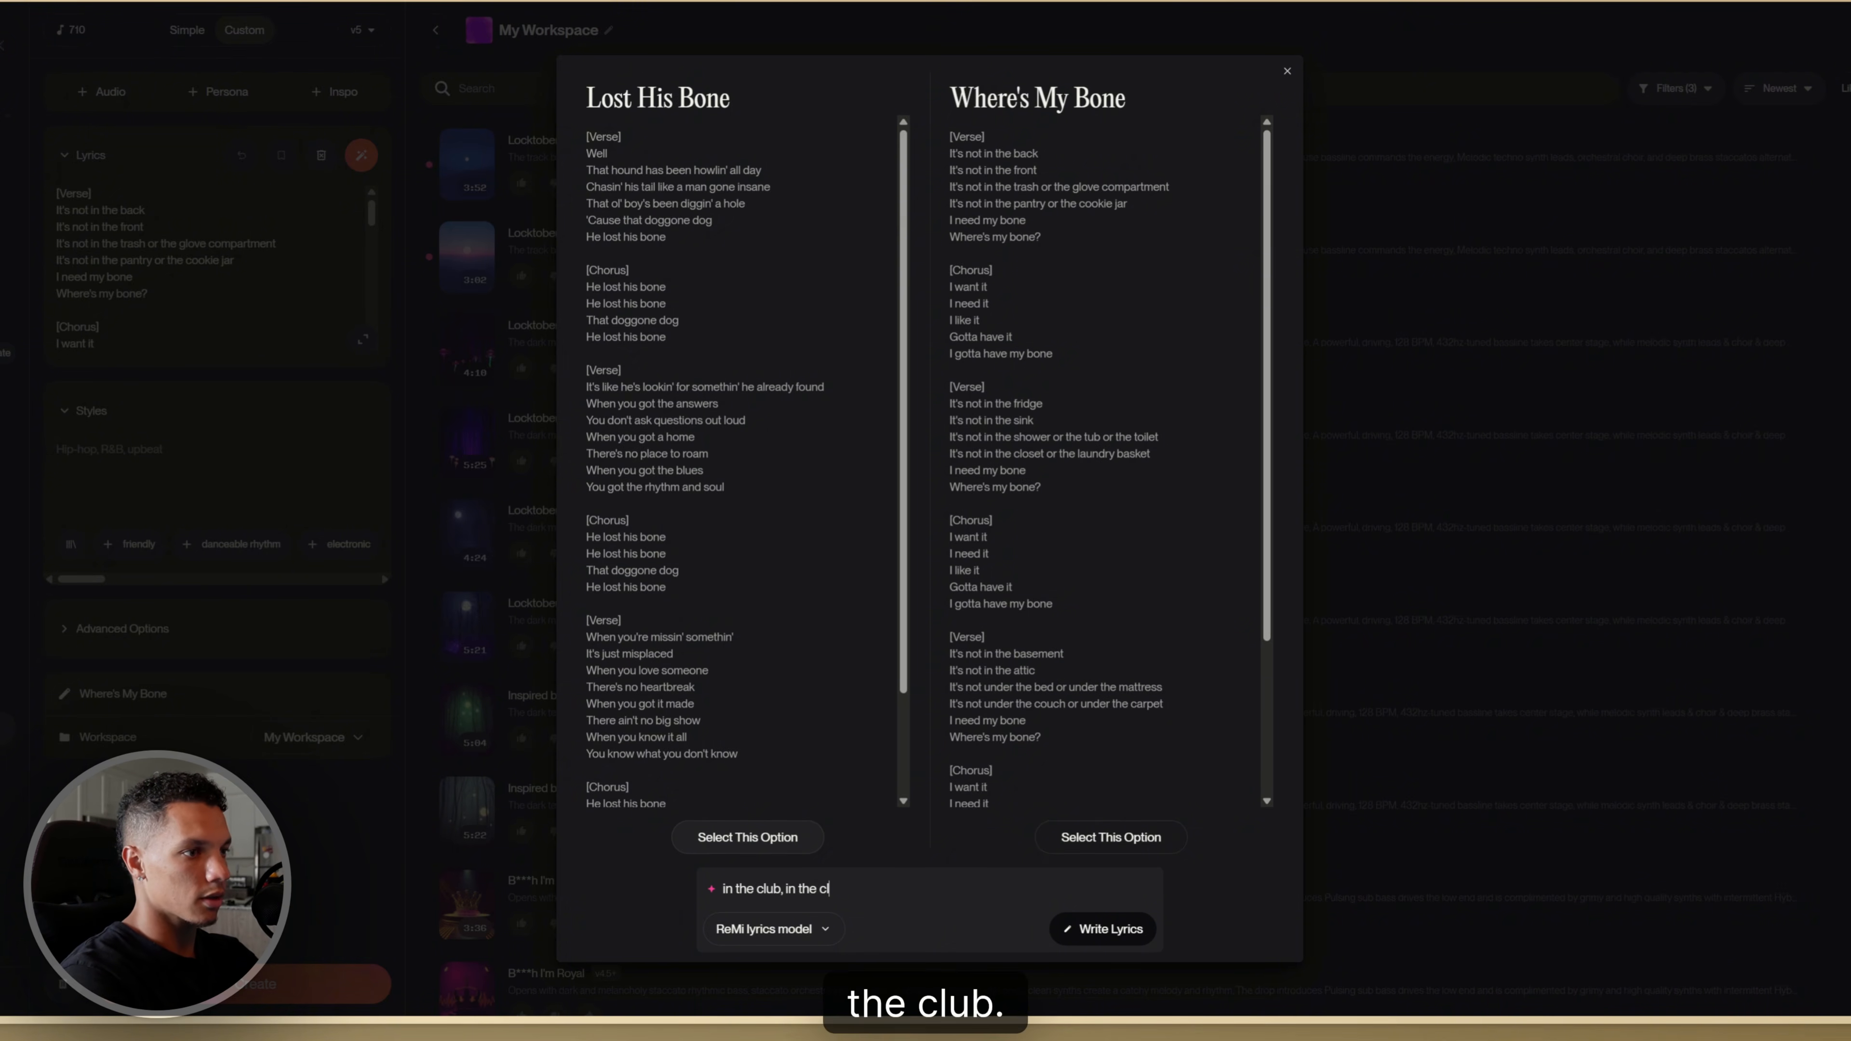
pyautogui.write('ub')
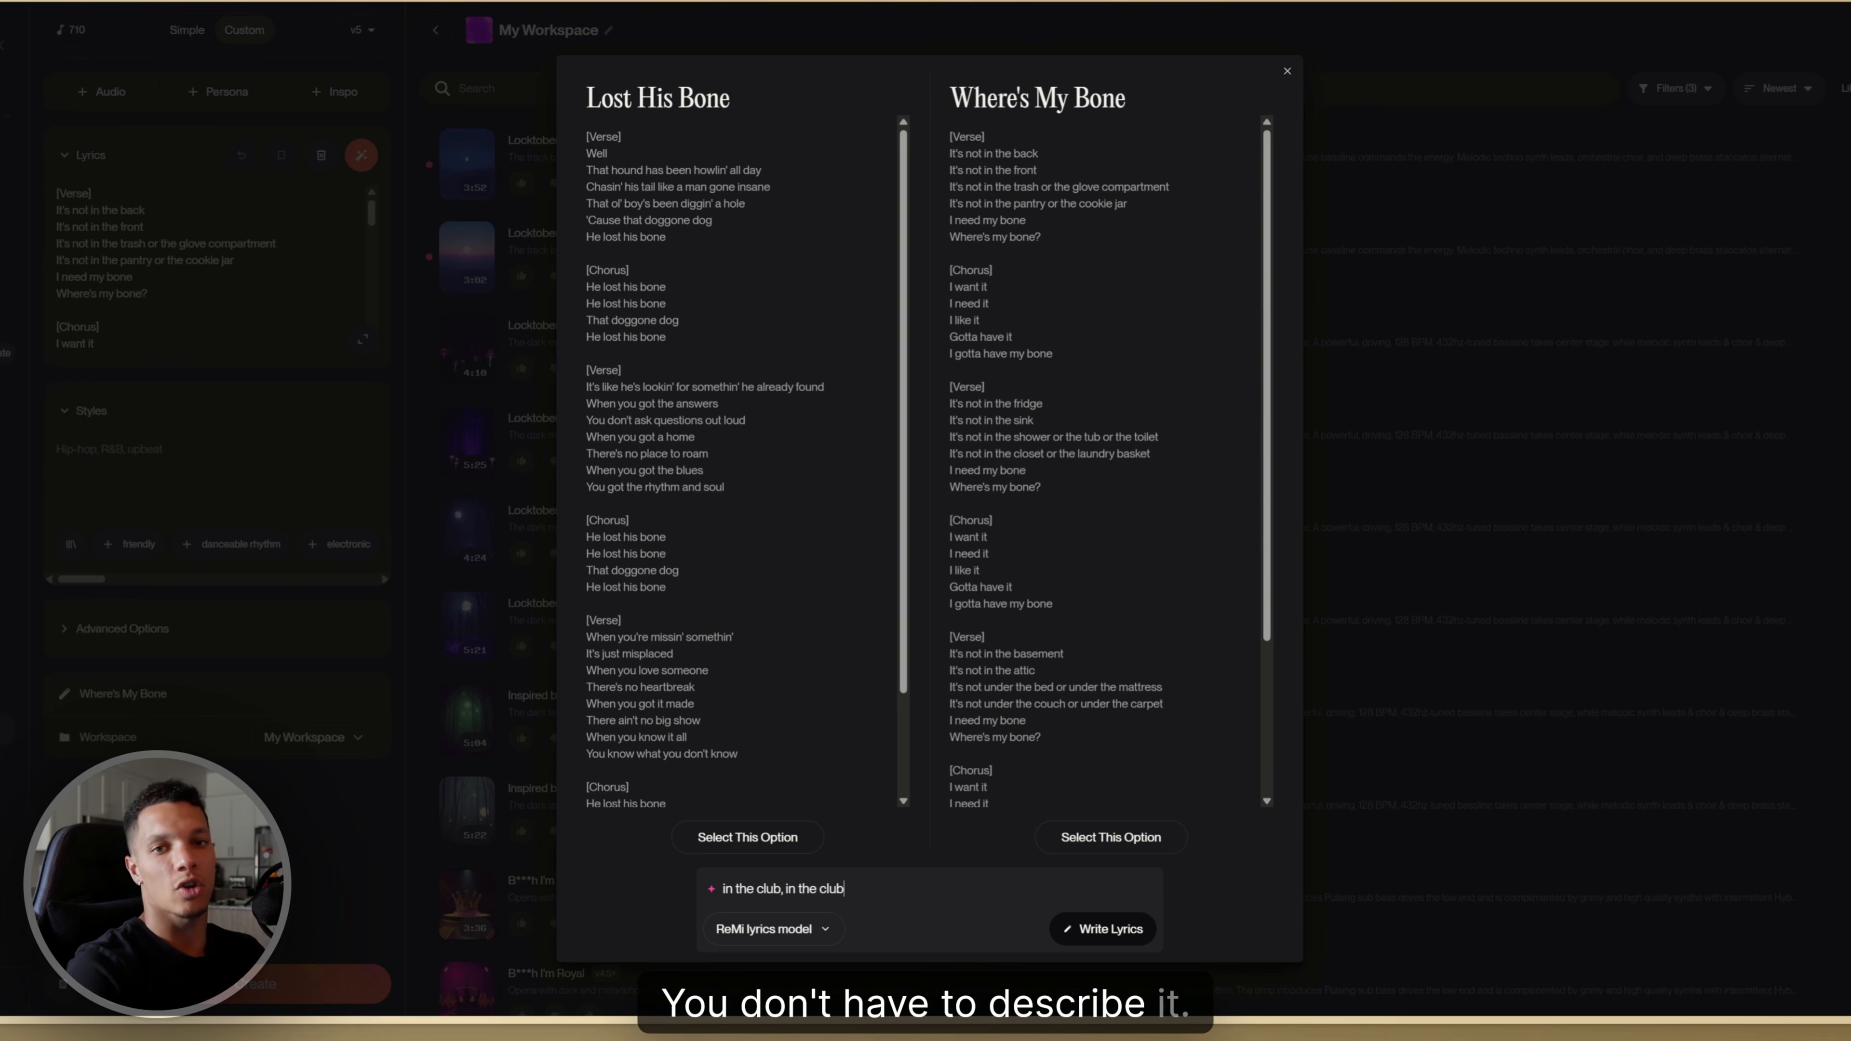
# Replace the lyrics prompt with the lines "It's not in the back" and "It's not in the front" and generate new lyrics
pyautogui.moveTo(847, 889); pyautogui.dragTo(707, 898)
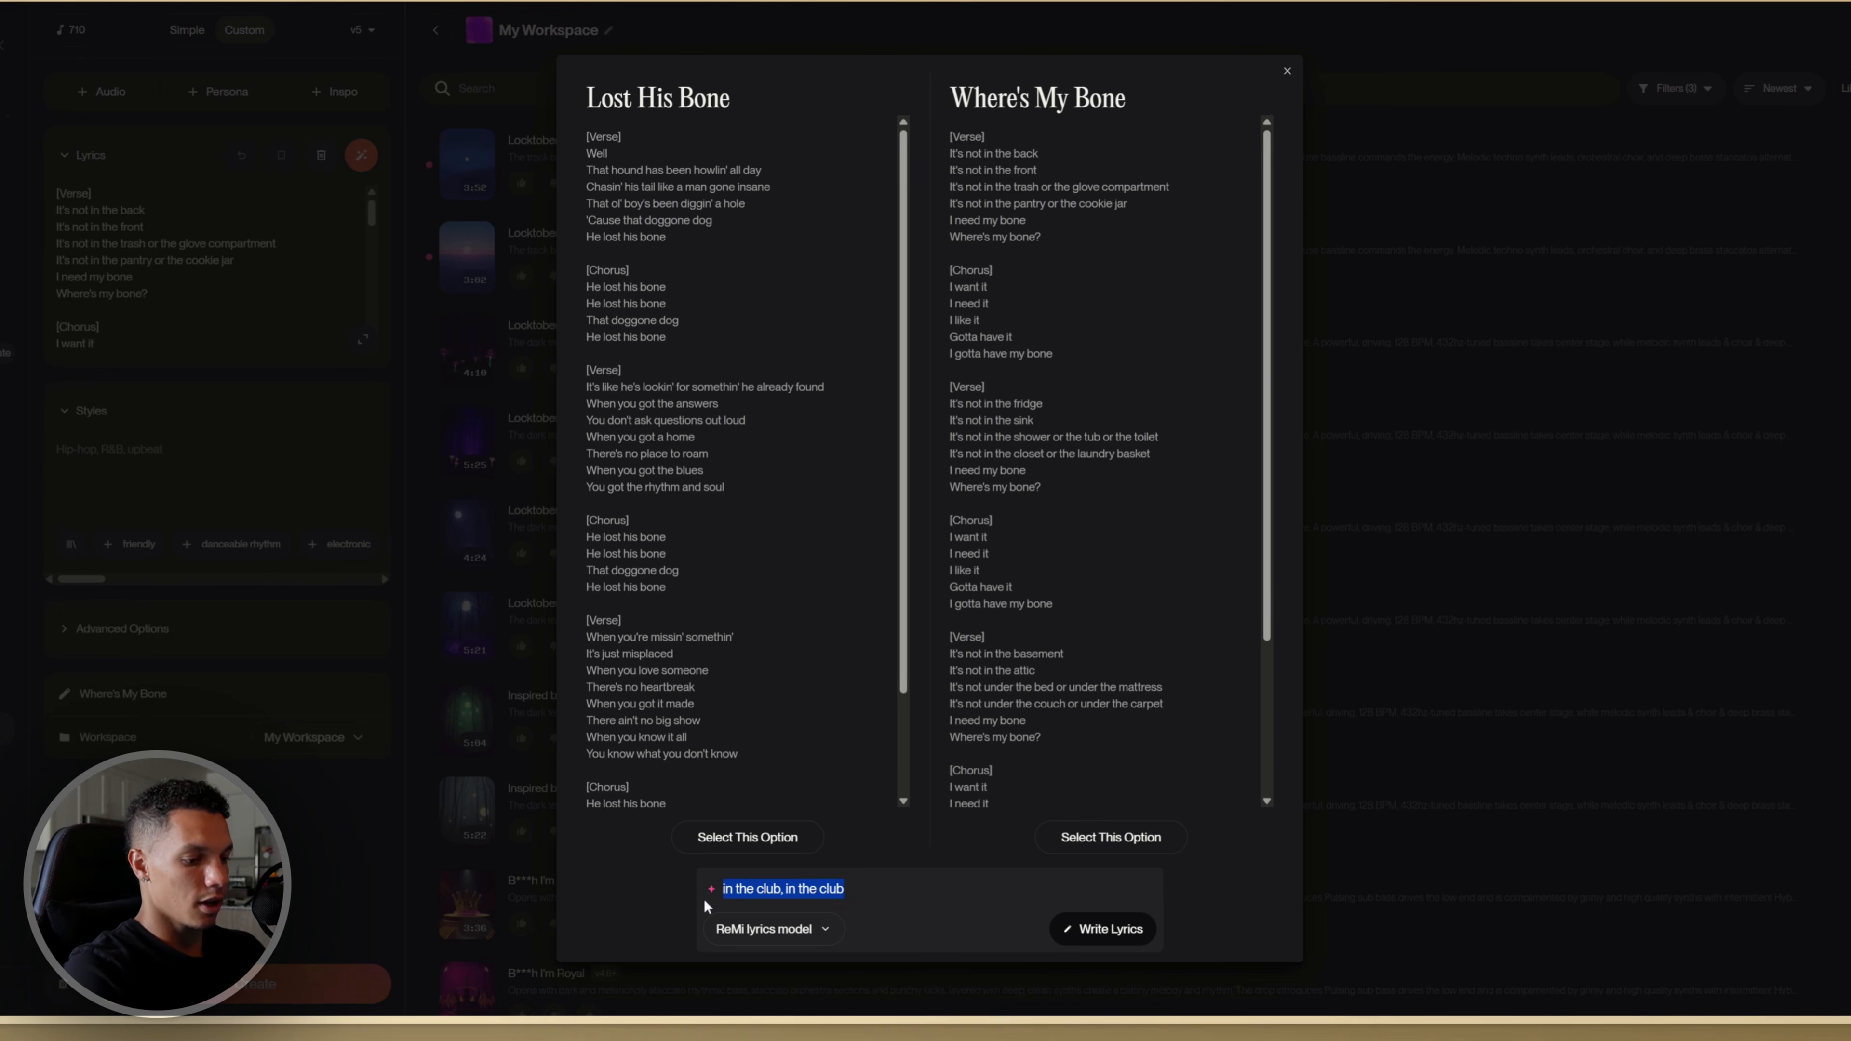
pyautogui.write("It's not in the back It's not in the front")
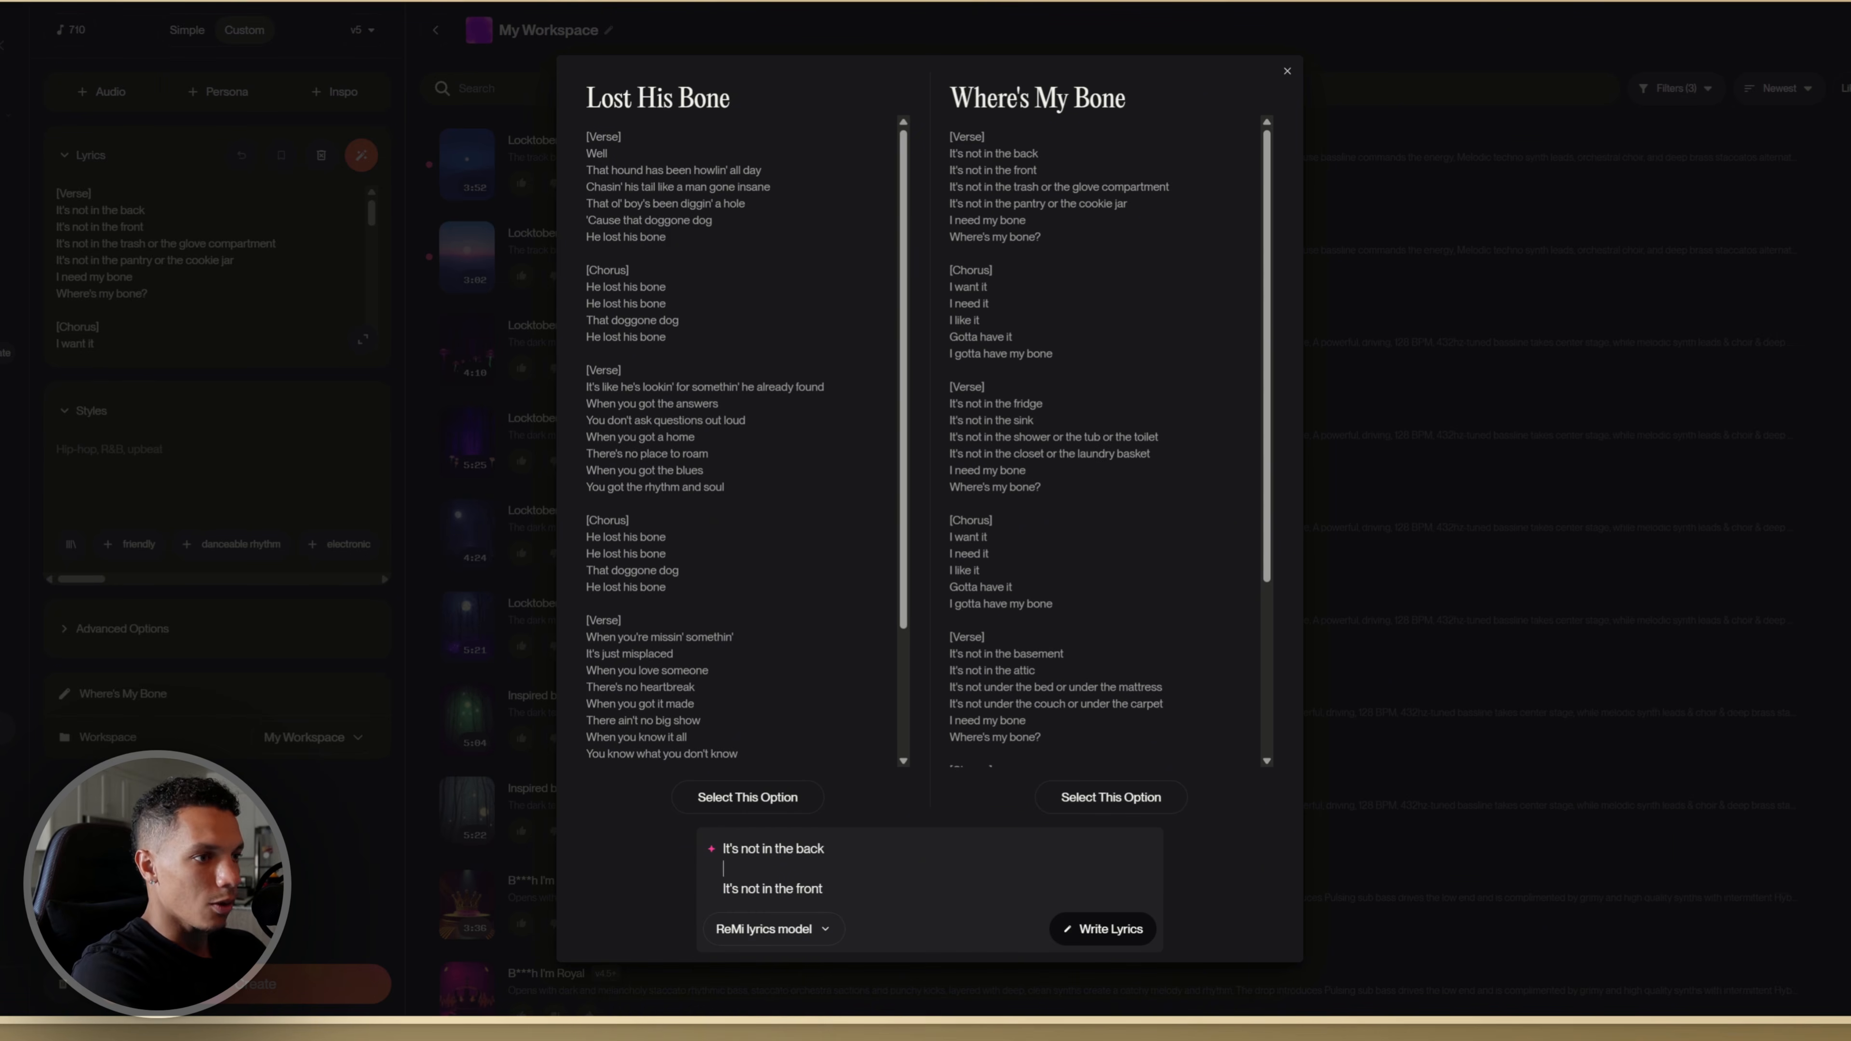
pyautogui.press('BackSpace')
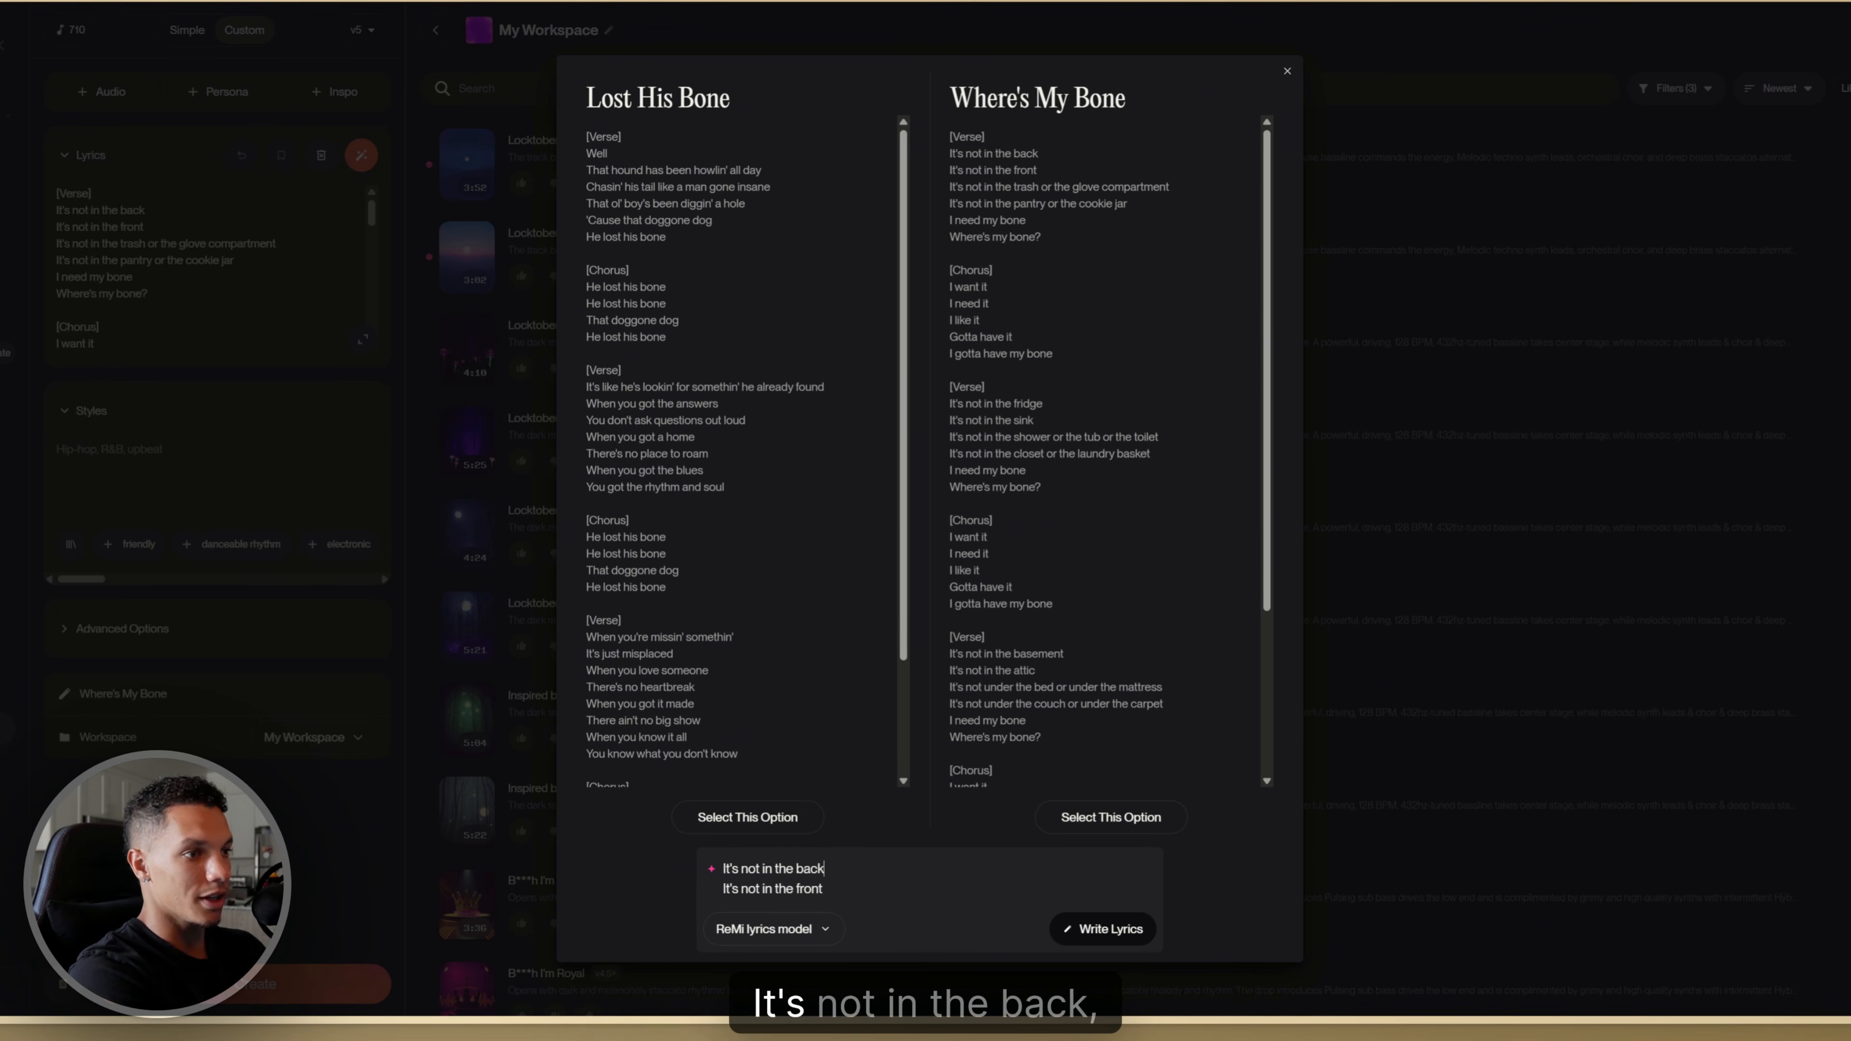
pyautogui.click(1093, 933)
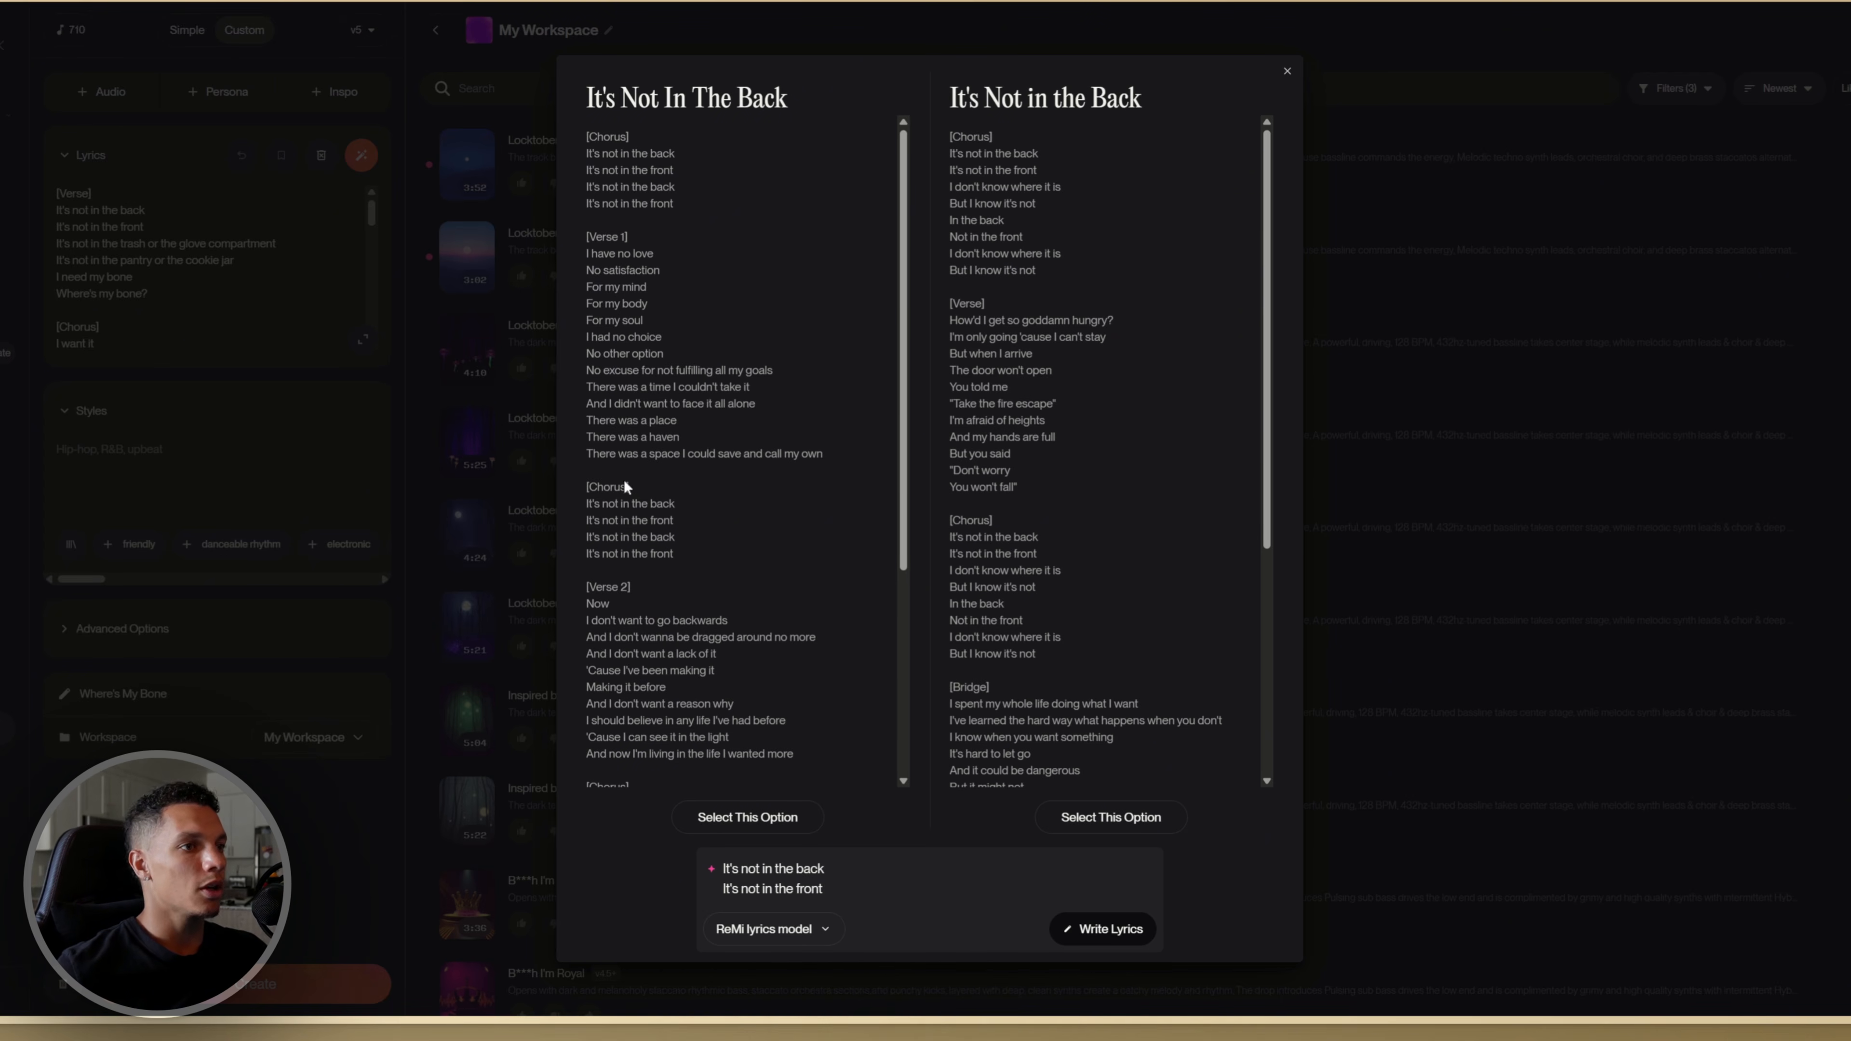
# Read through both generated lyric versions, then close the lyrics generator without selecting either one
pyautogui.scroll(-5, 685, 558)
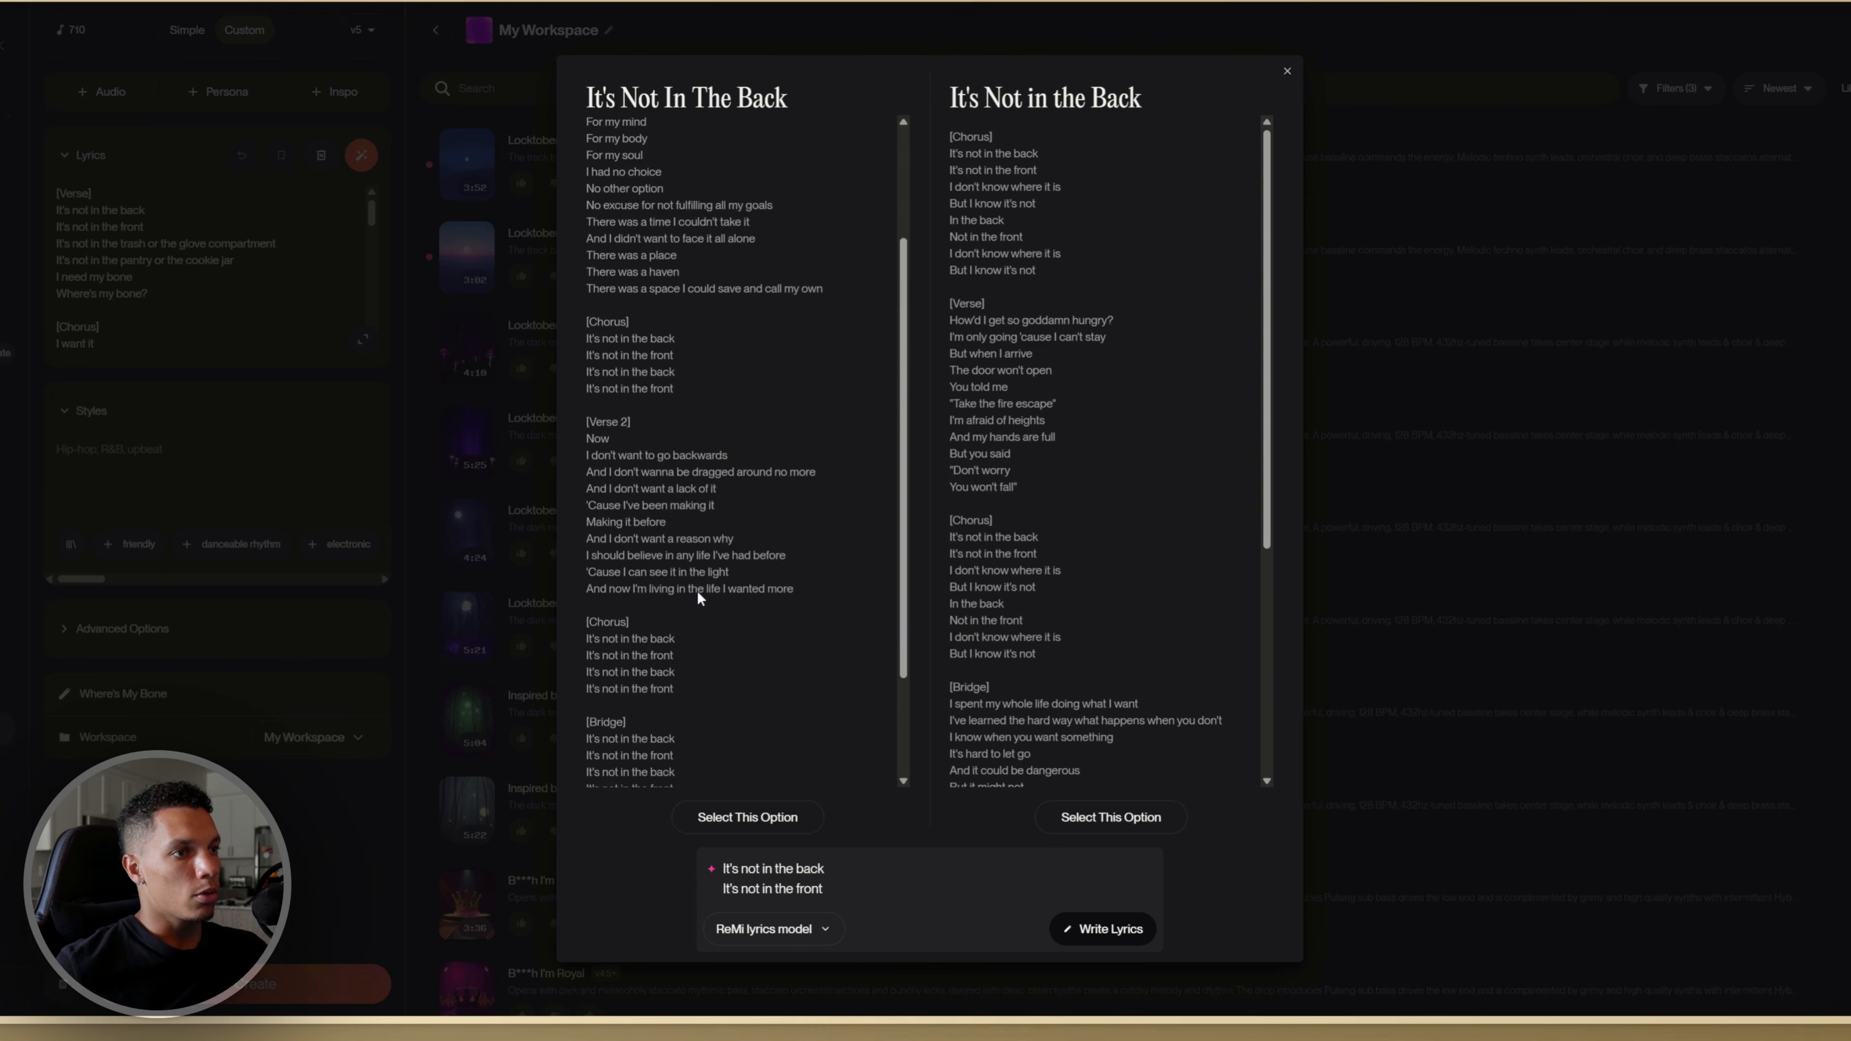
pyautogui.scroll(5, 697, 598)
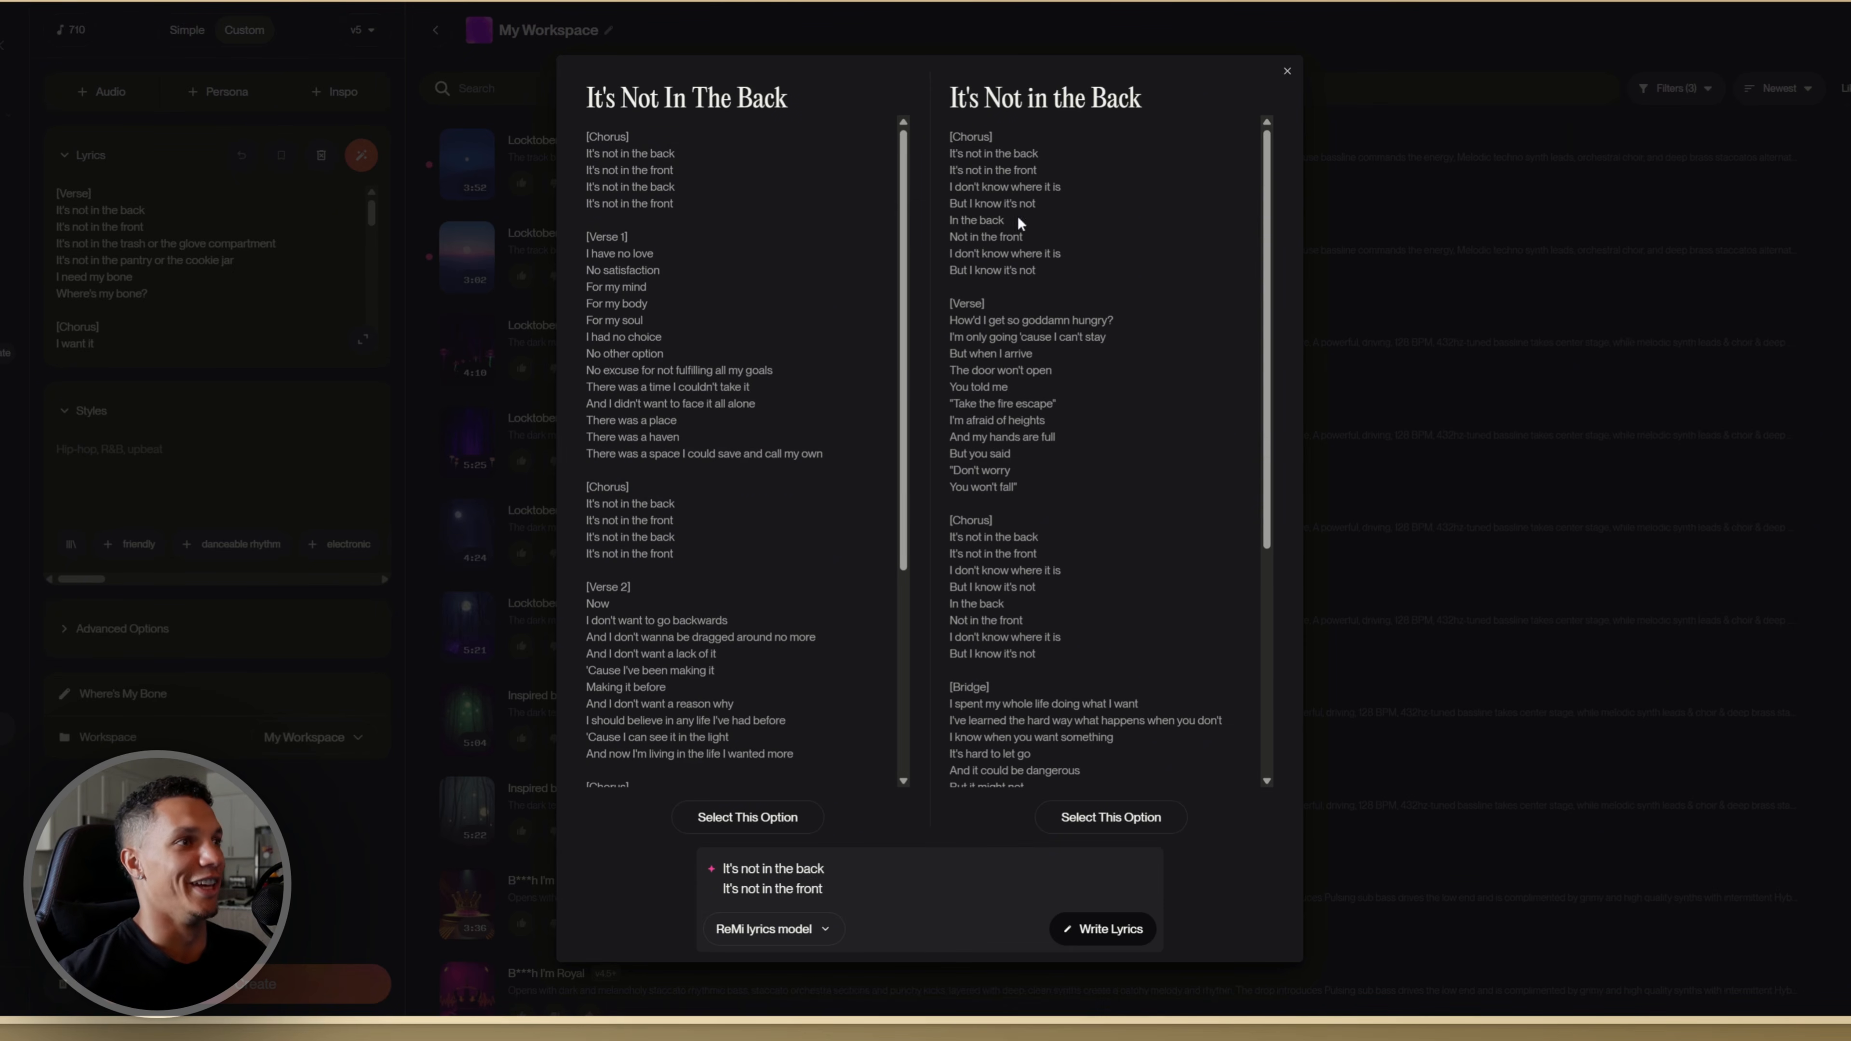
pyautogui.scroll(-4, 974, 151)
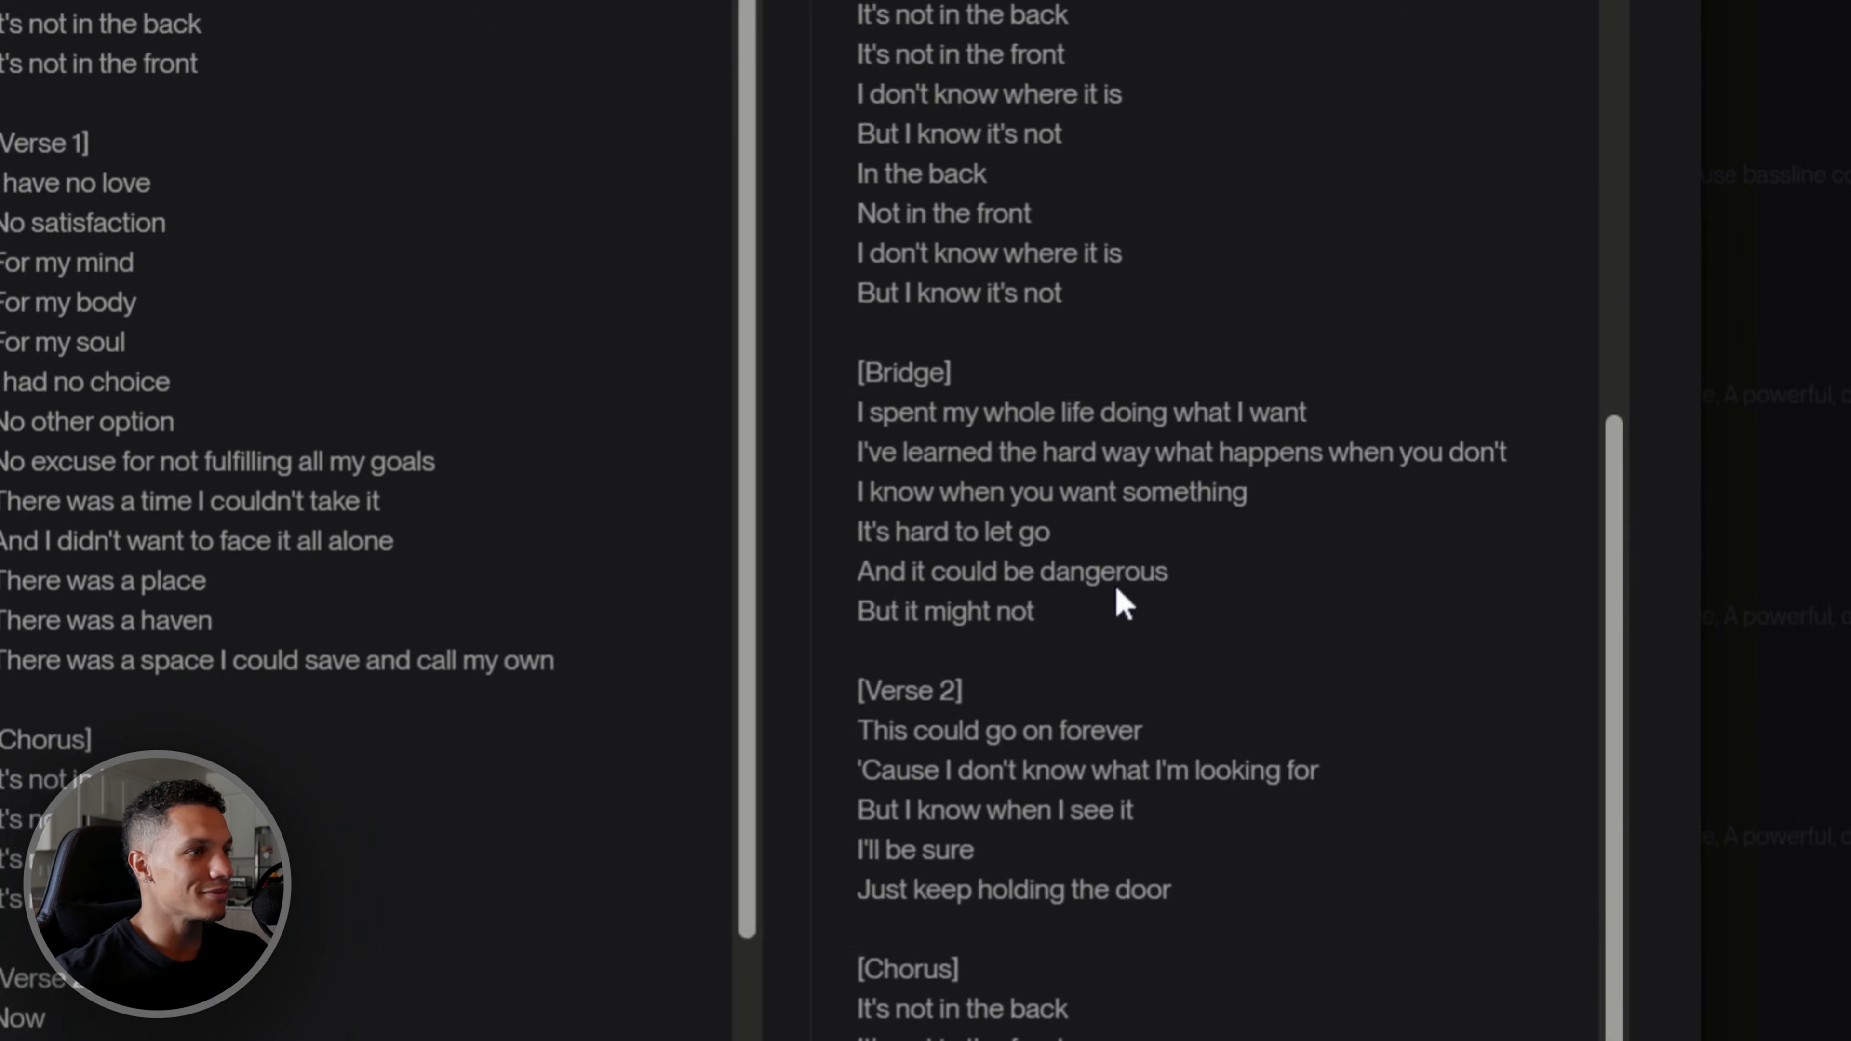
pyautogui.scroll(4, 1066, 533)
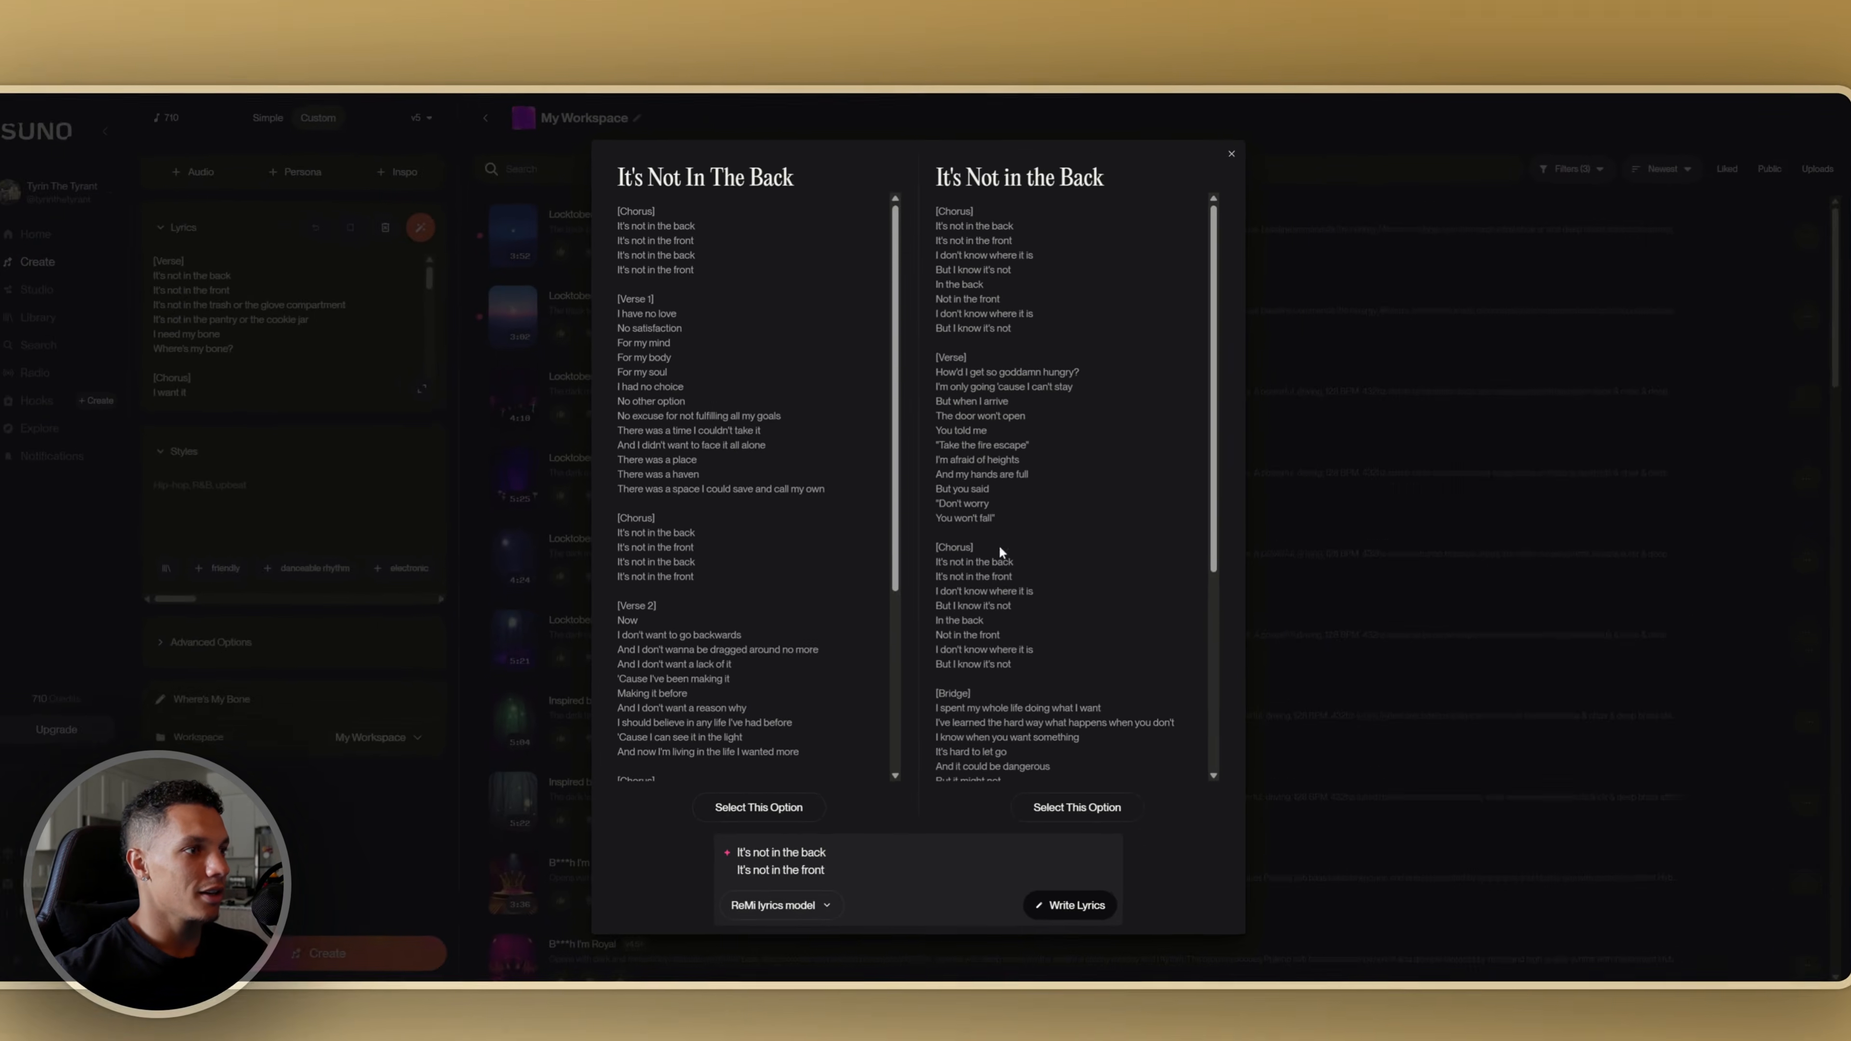
pyautogui.scroll(-2, 1039, 903)
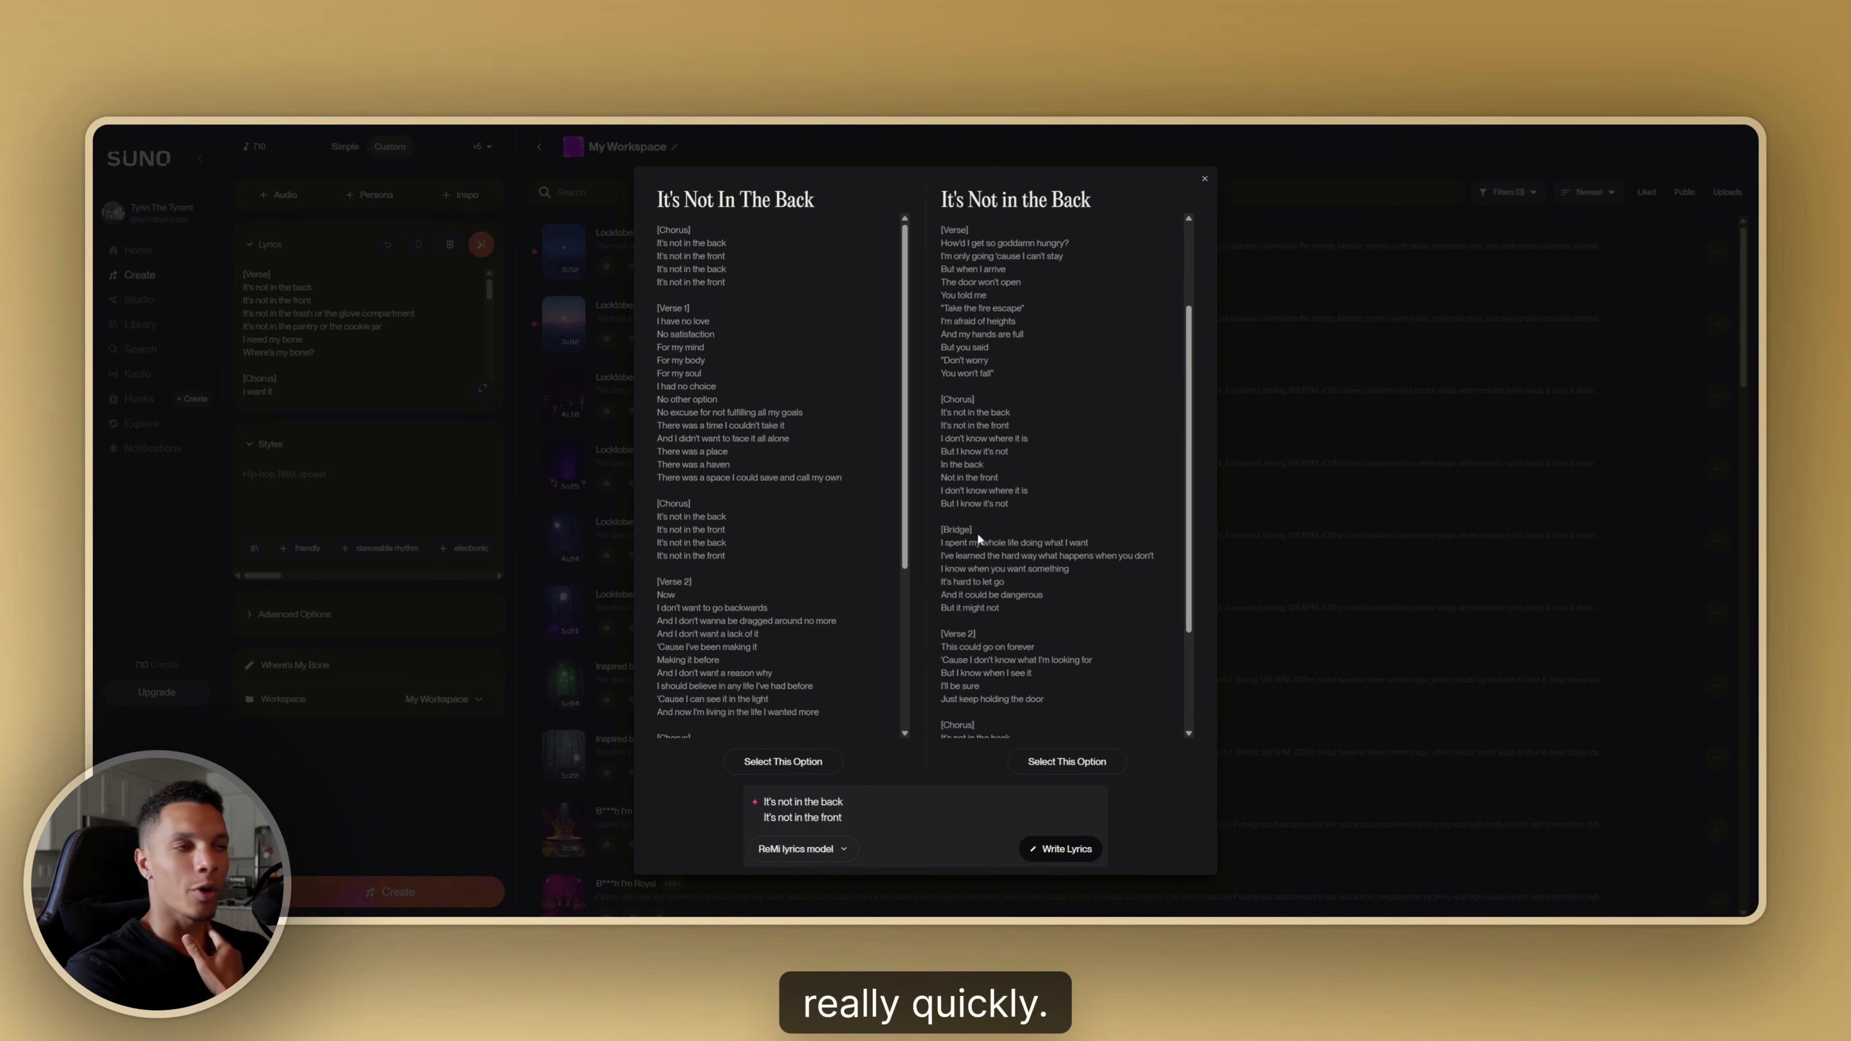
pyautogui.click(465, 422)
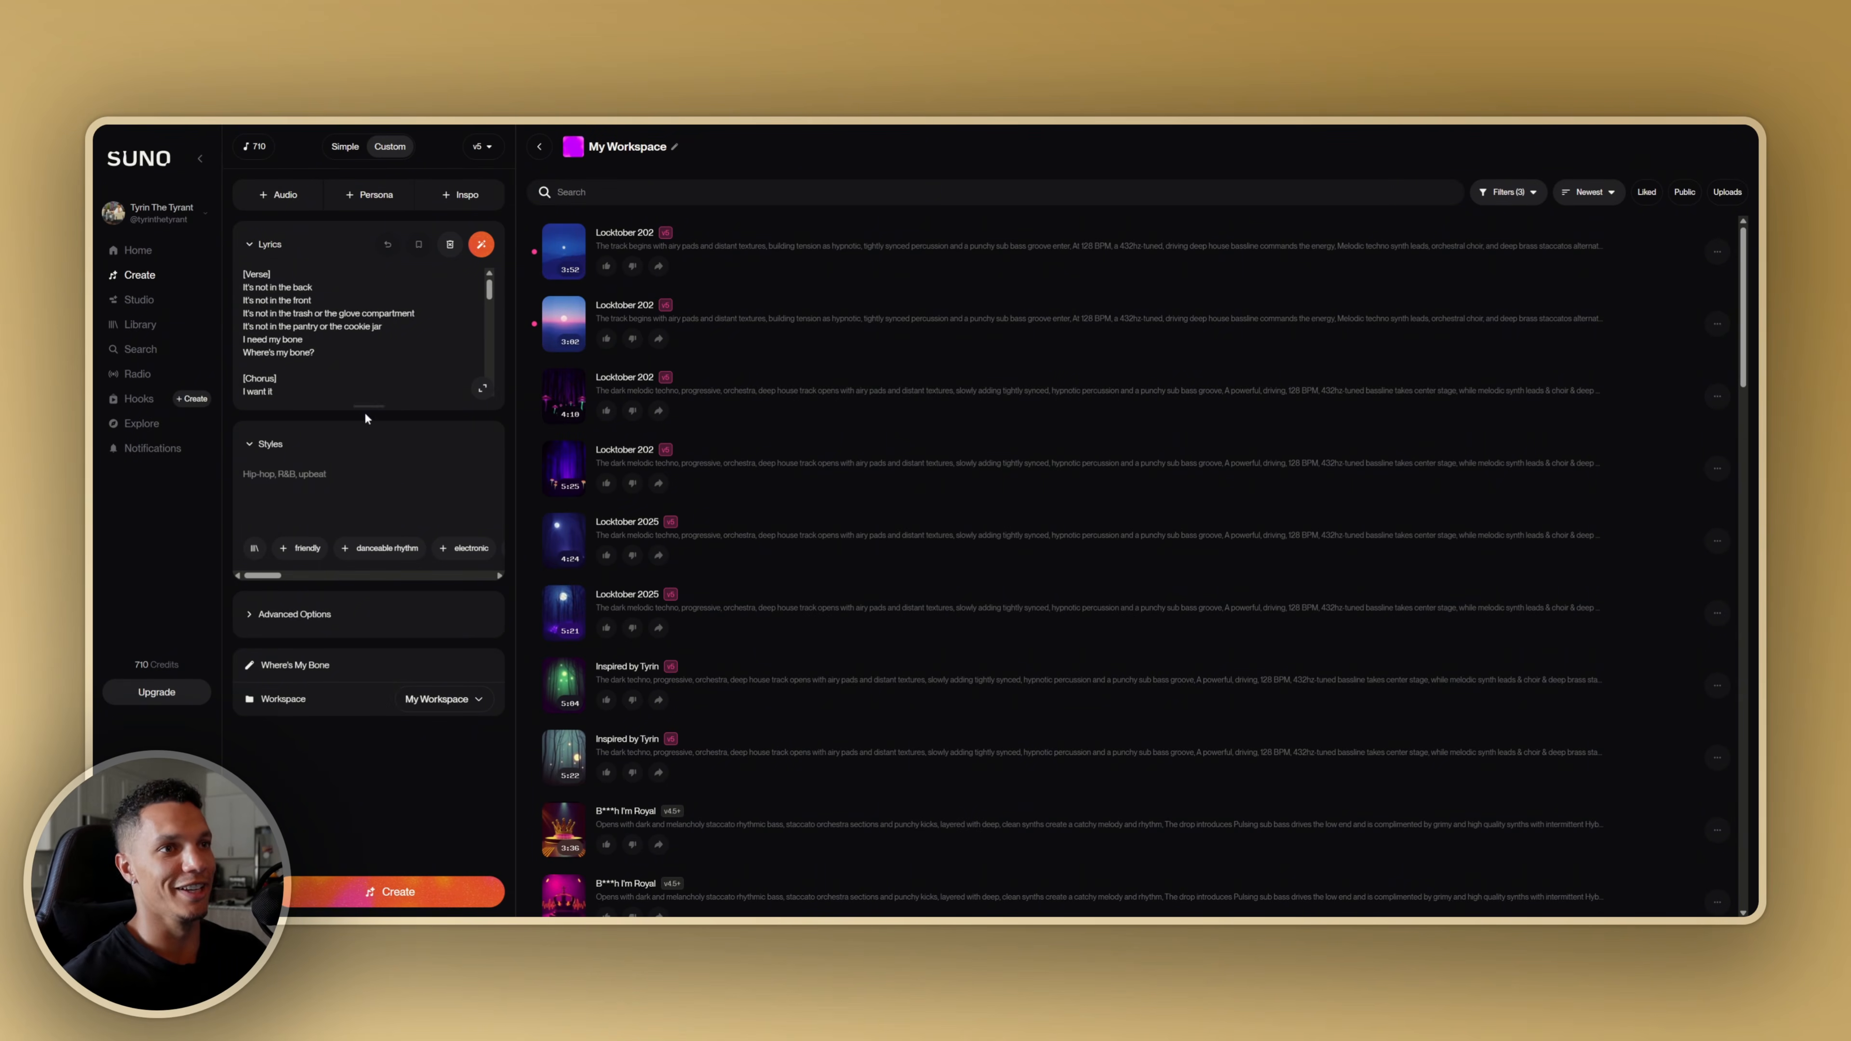
# Enlarge the Lyrics box to show more lines and look through the song's lyrics
pyautogui.moveTo(365, 405); pyautogui.dragTo(389, 583)
pyautogui.scroll(-3, 357, 423)
pyautogui.scroll(3, 357, 423)
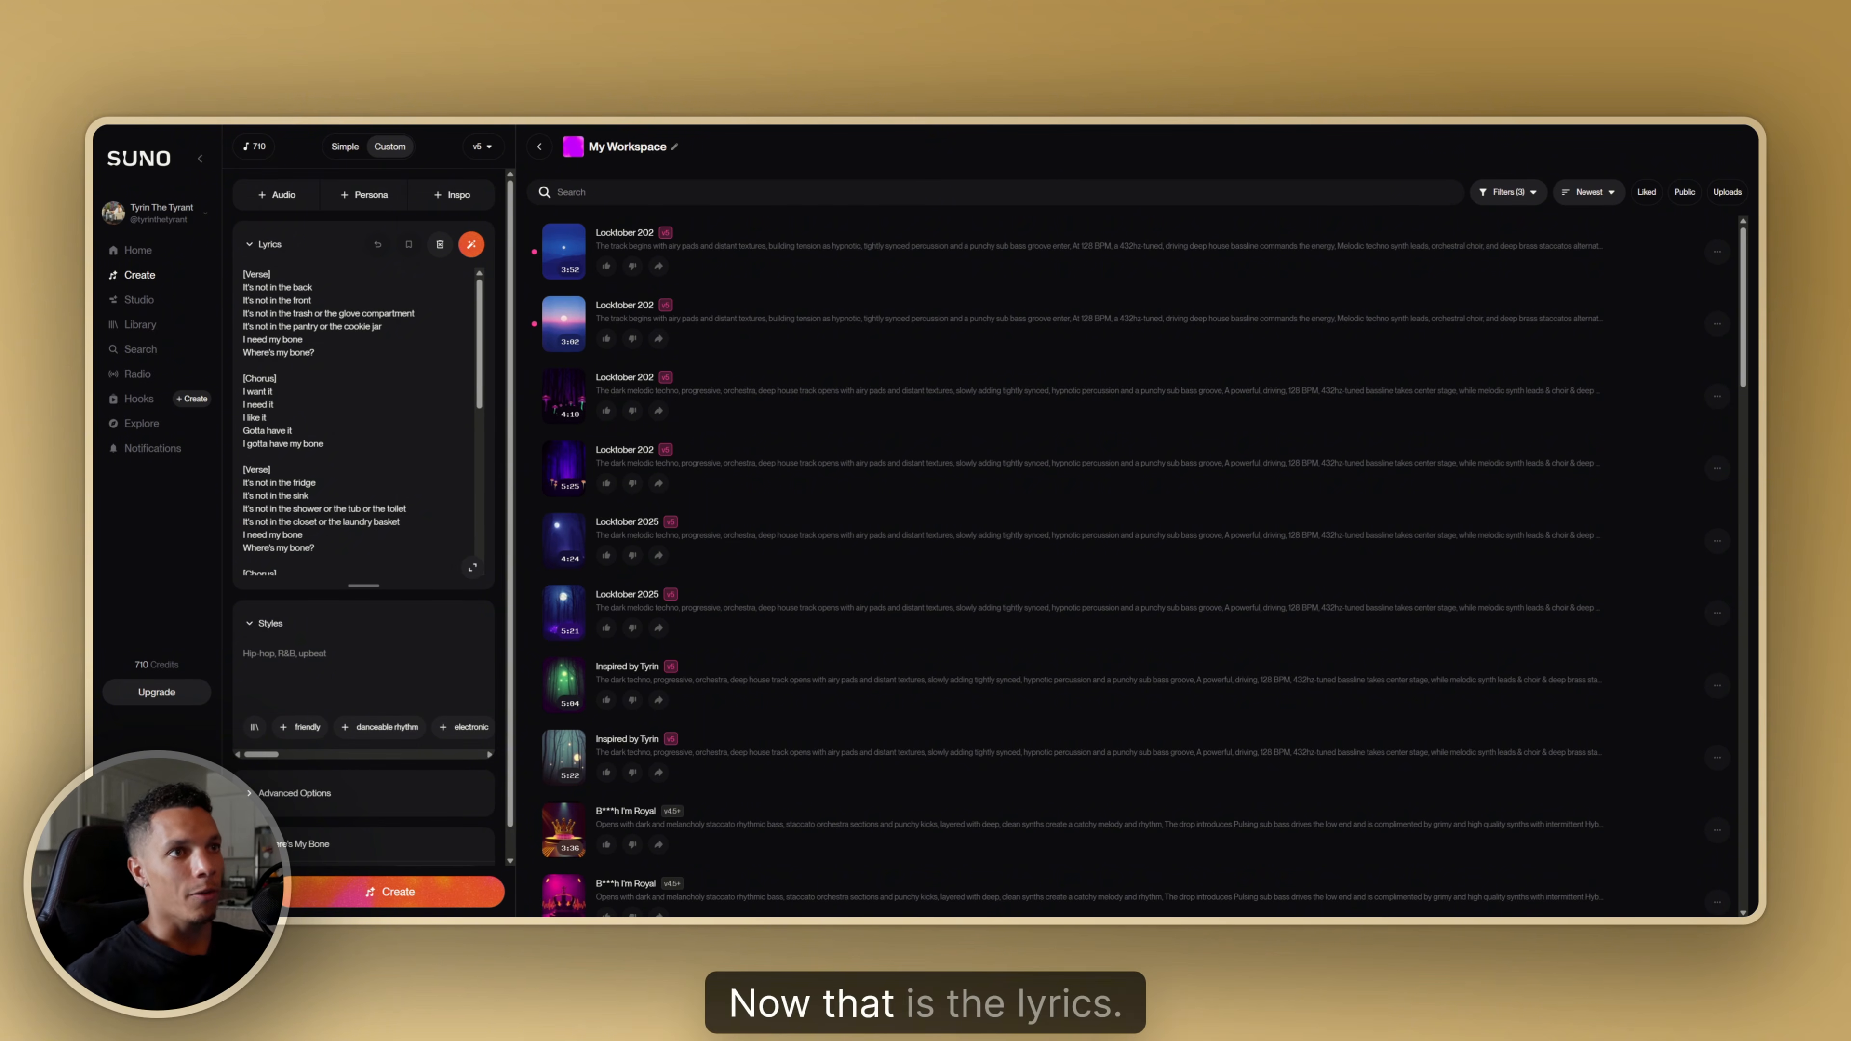
pyautogui.scroll(-1, 357, 422)
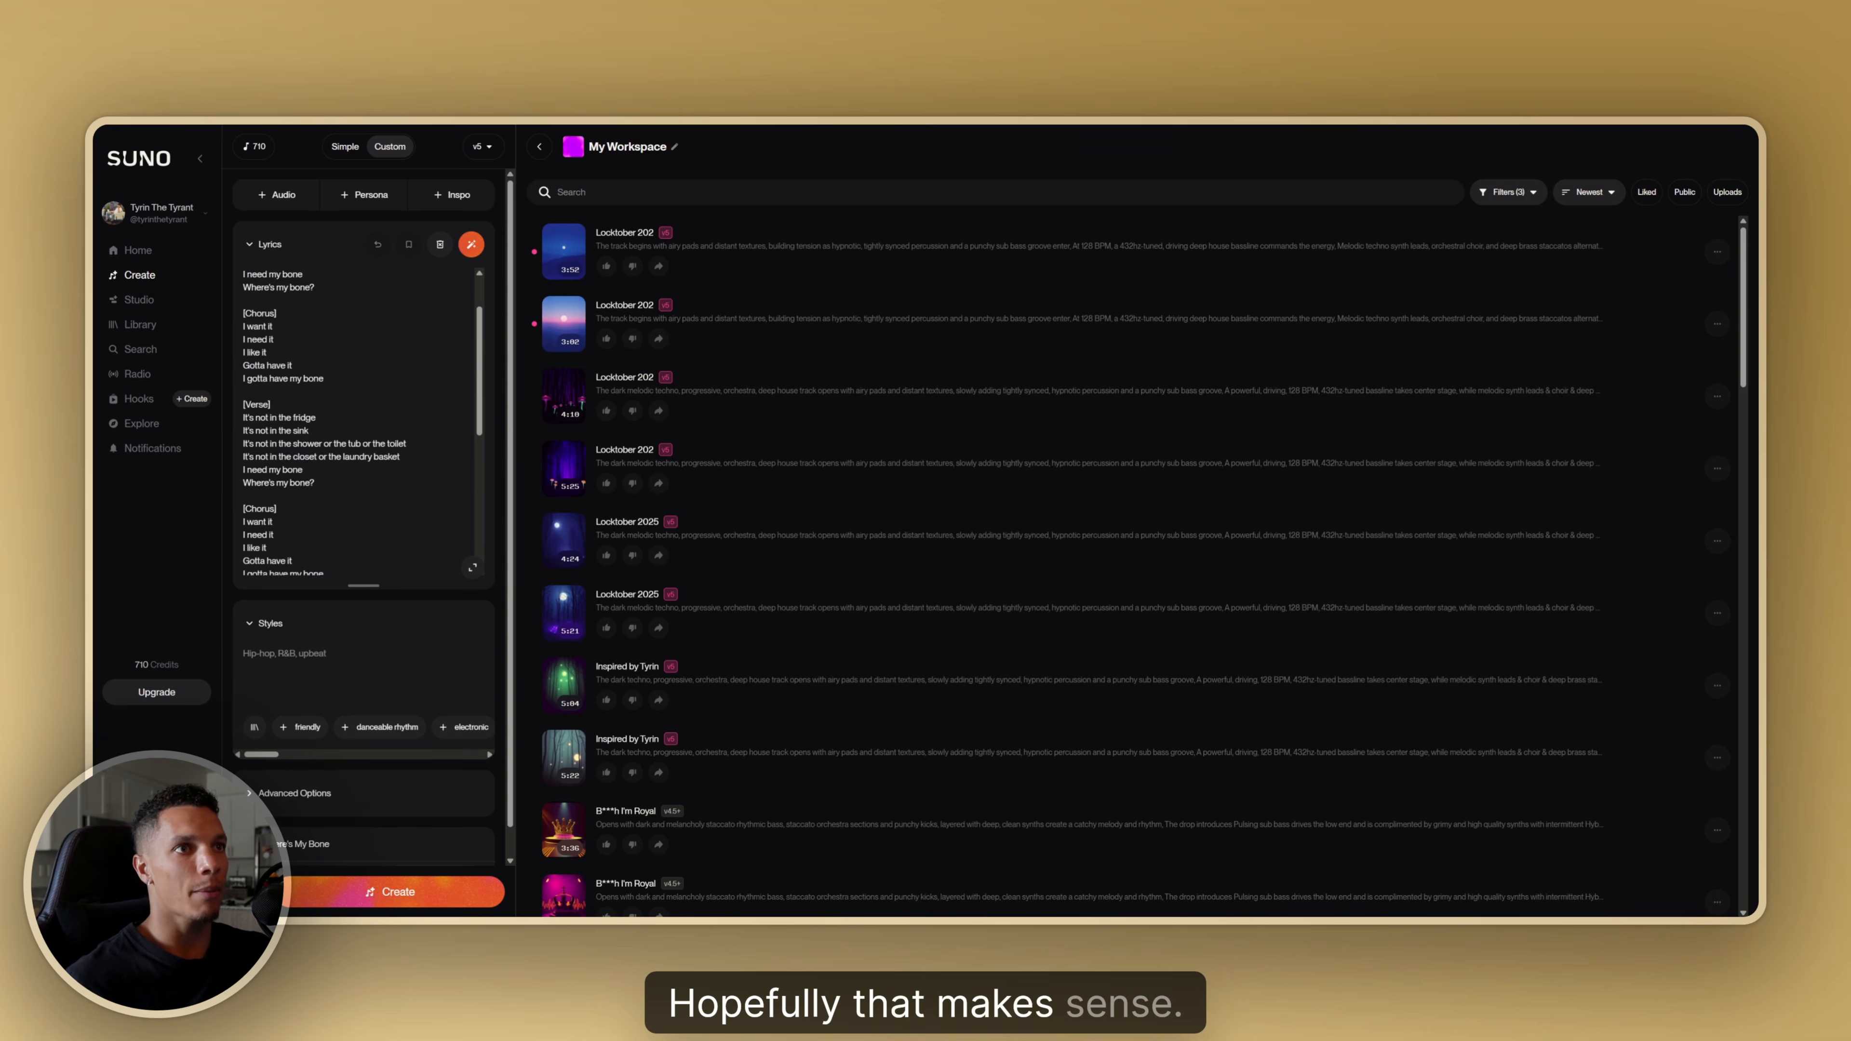
pyautogui.scroll(1, 357, 422)
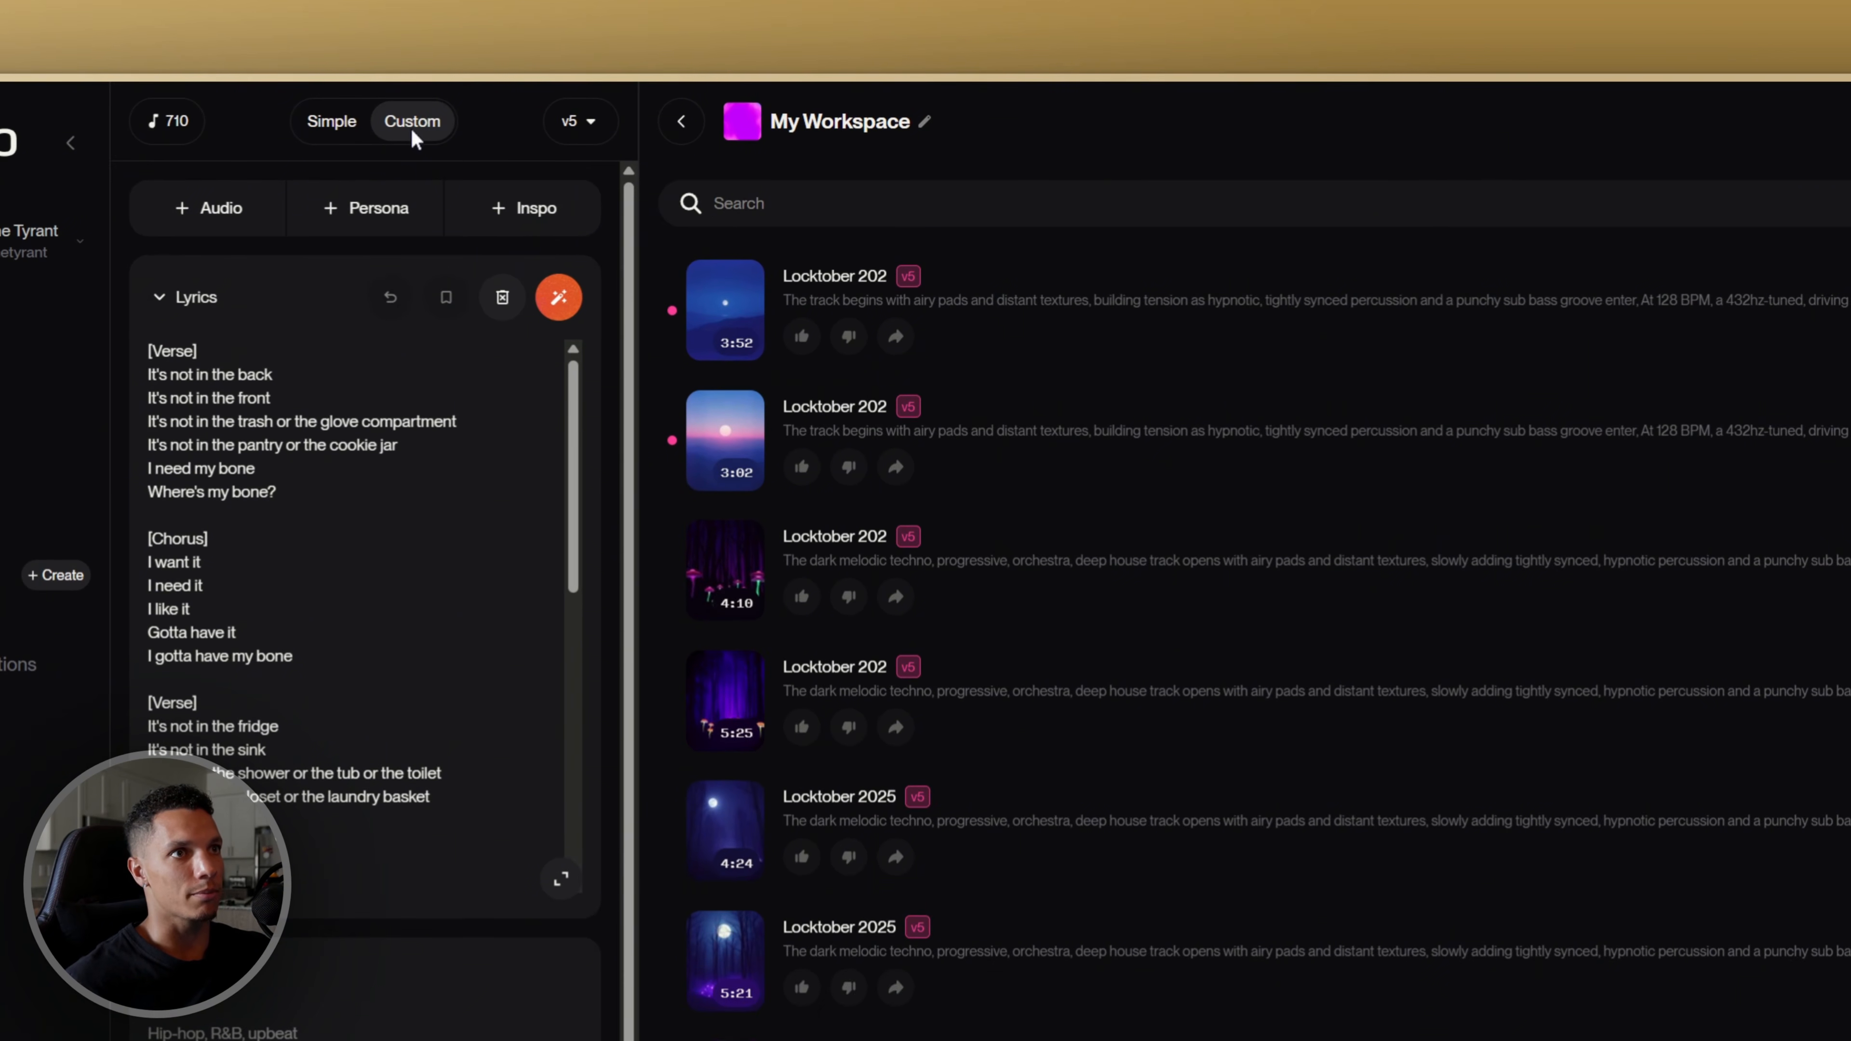
# Switch to Simple mode to check its song description form, then return to Custom mode
pyautogui.click(344, 124)
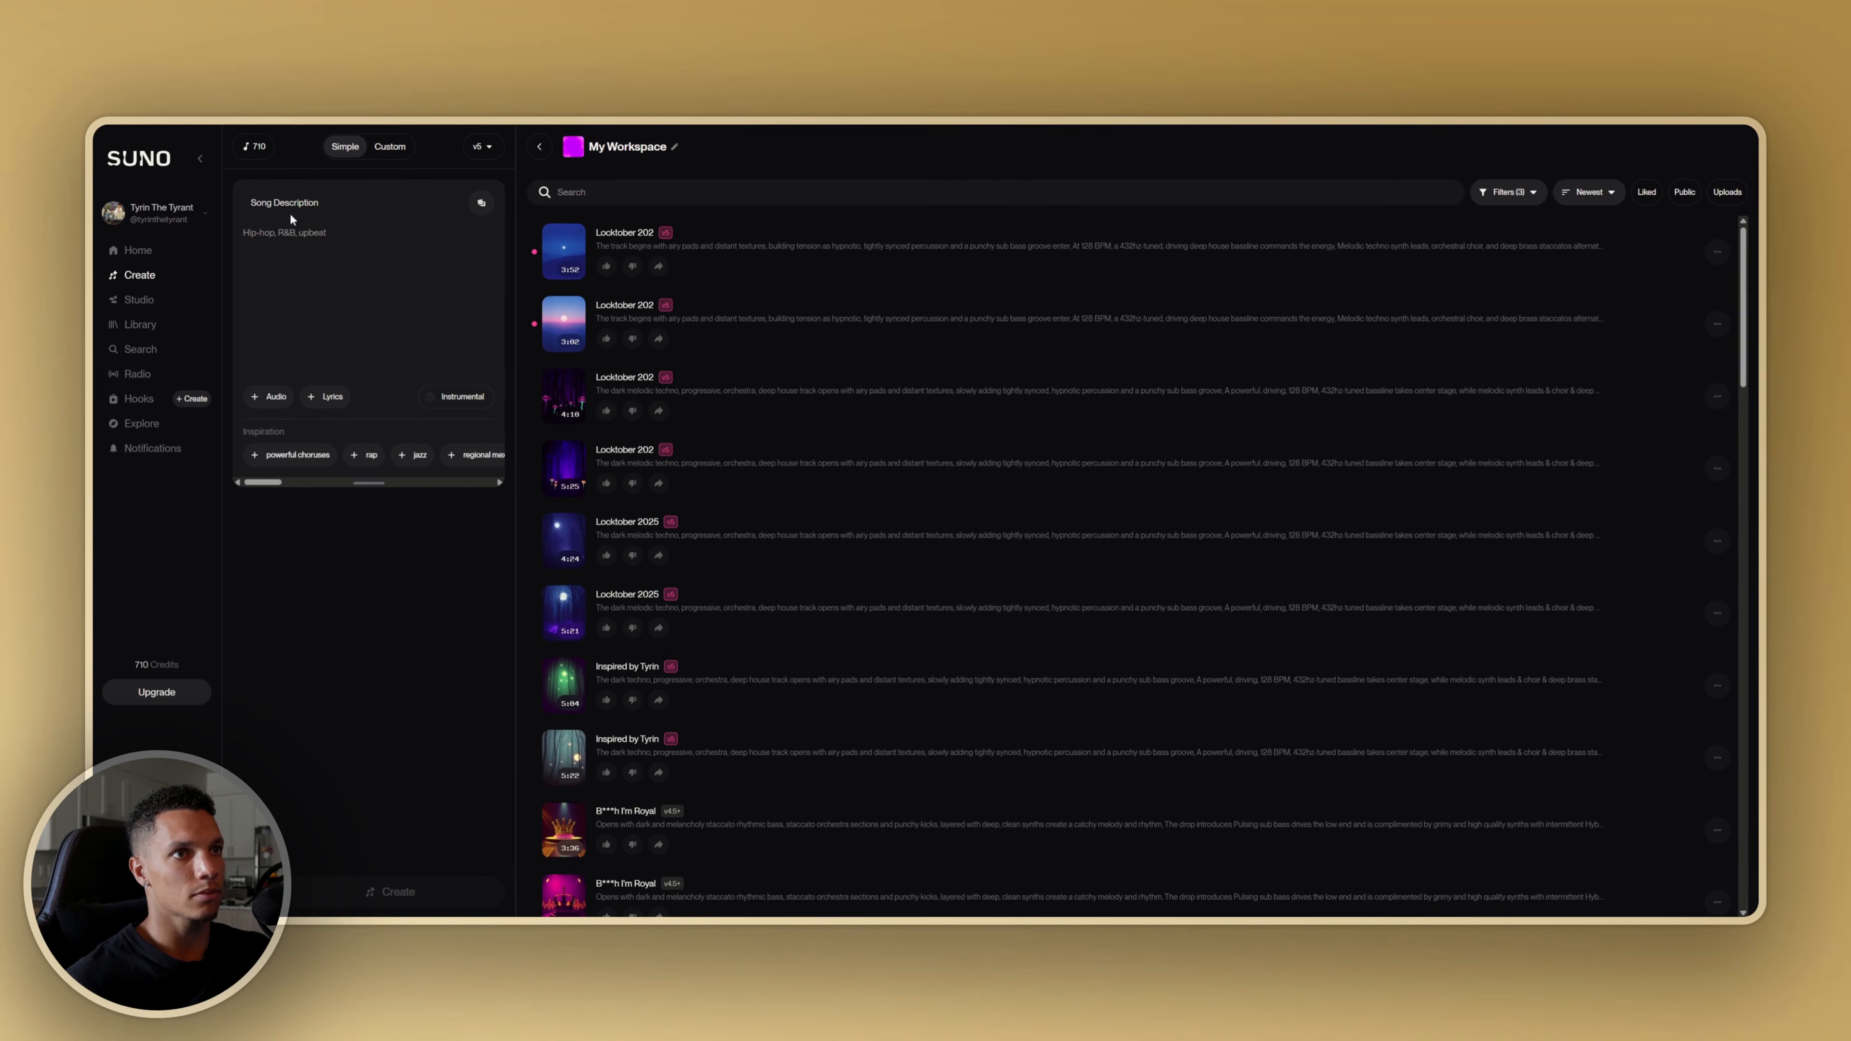
pyautogui.click(390, 148)
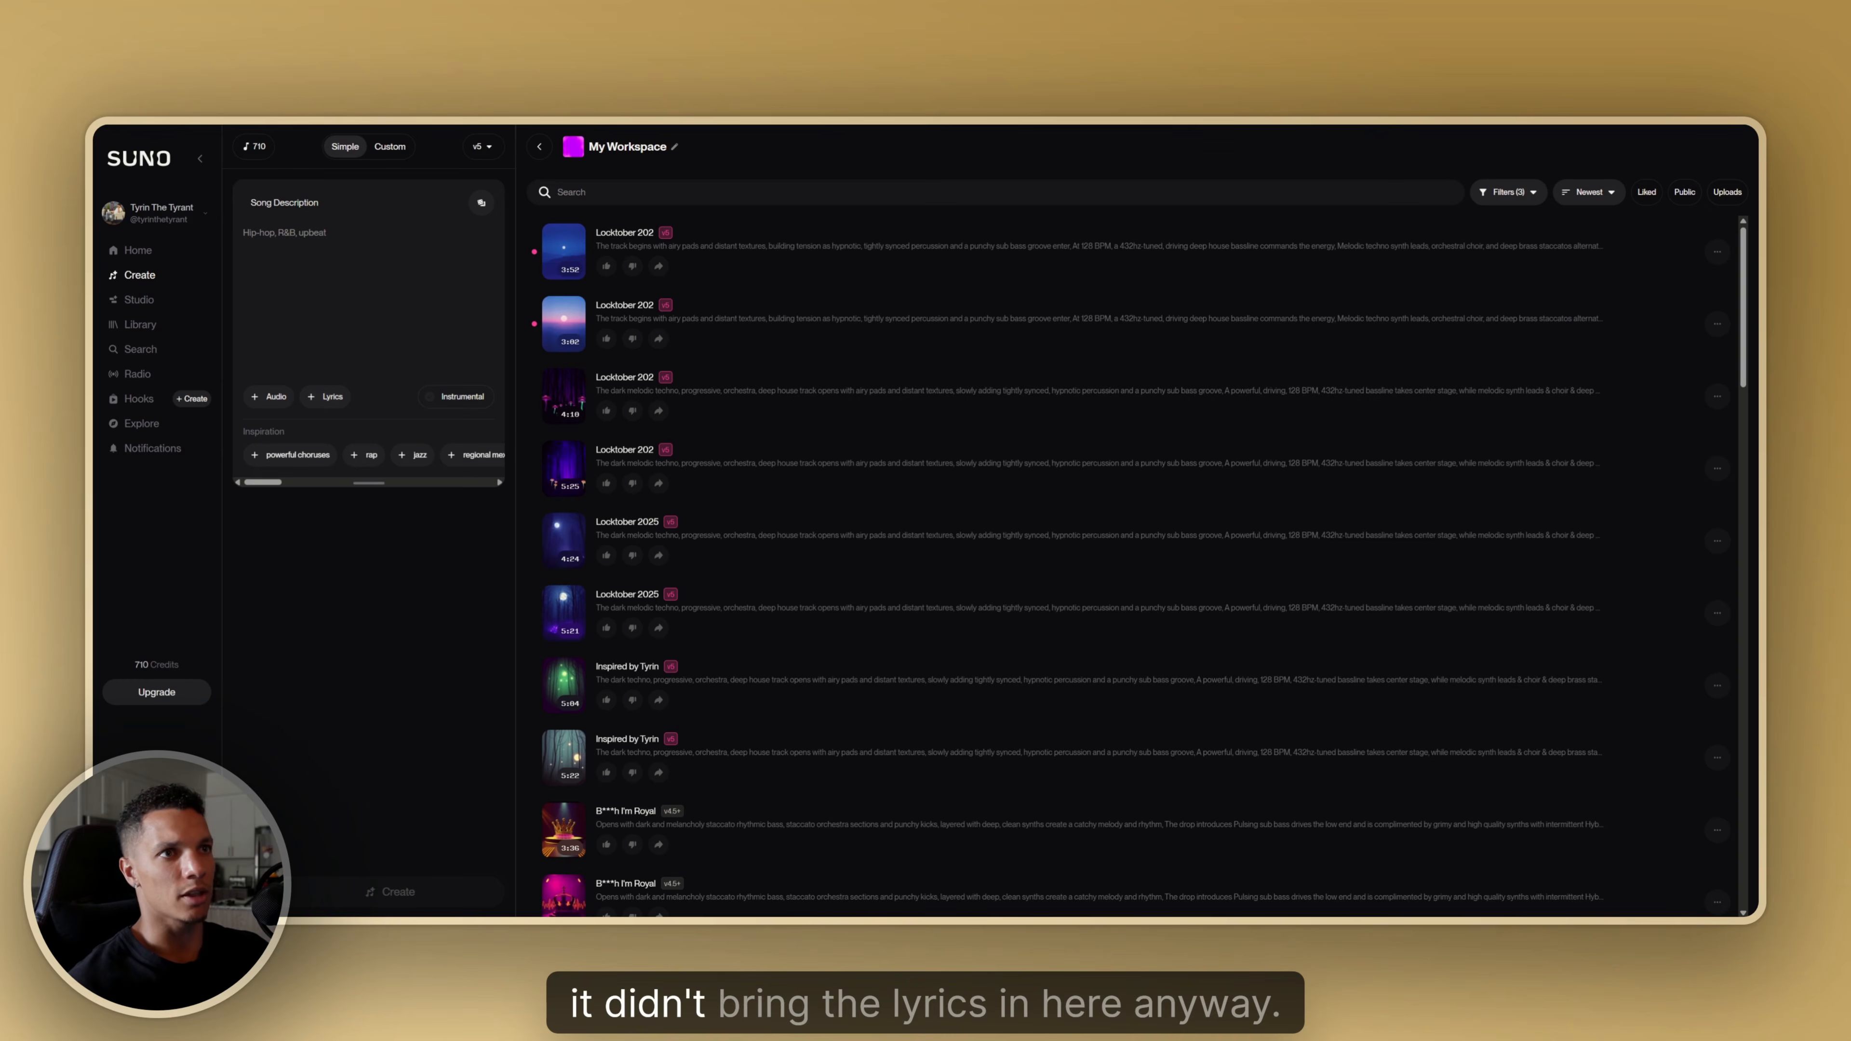
pyautogui.click(390, 146)
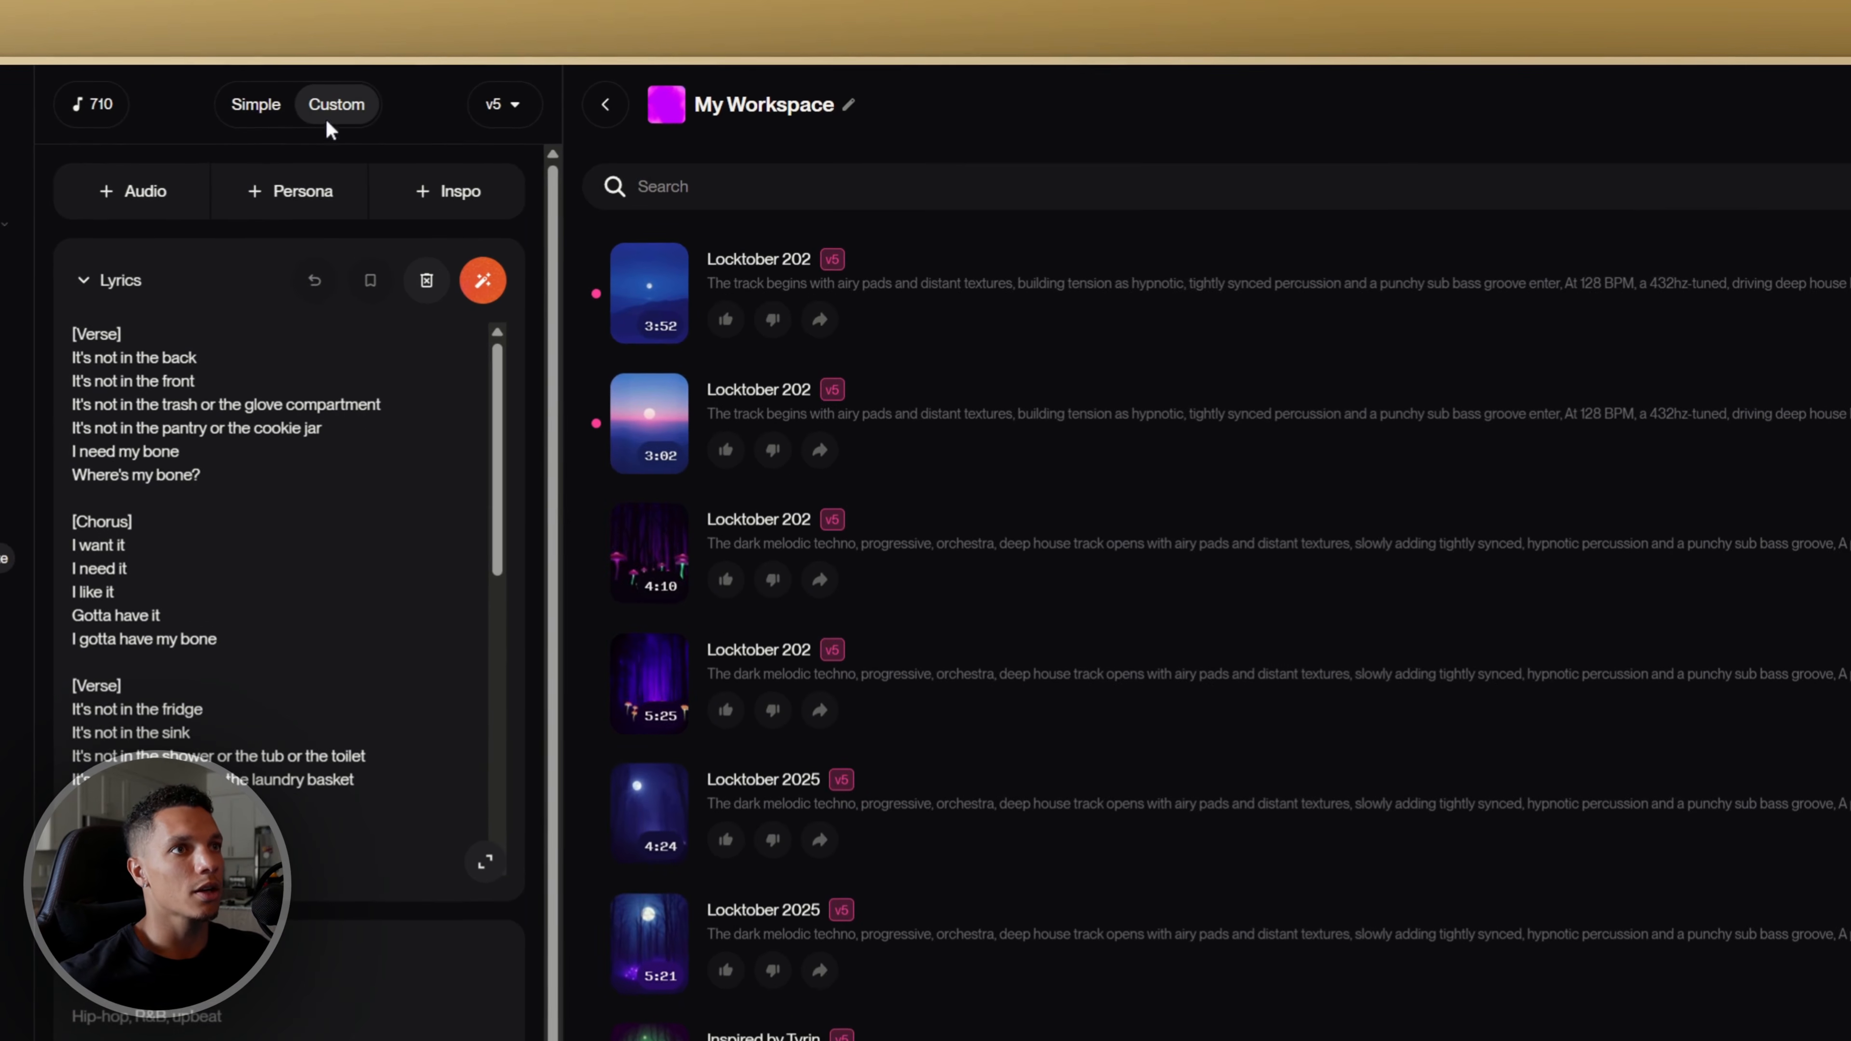
# Review the available model versions from v5 down to v2, then the options for adding audio, changing neither
pyautogui.click(502, 110)
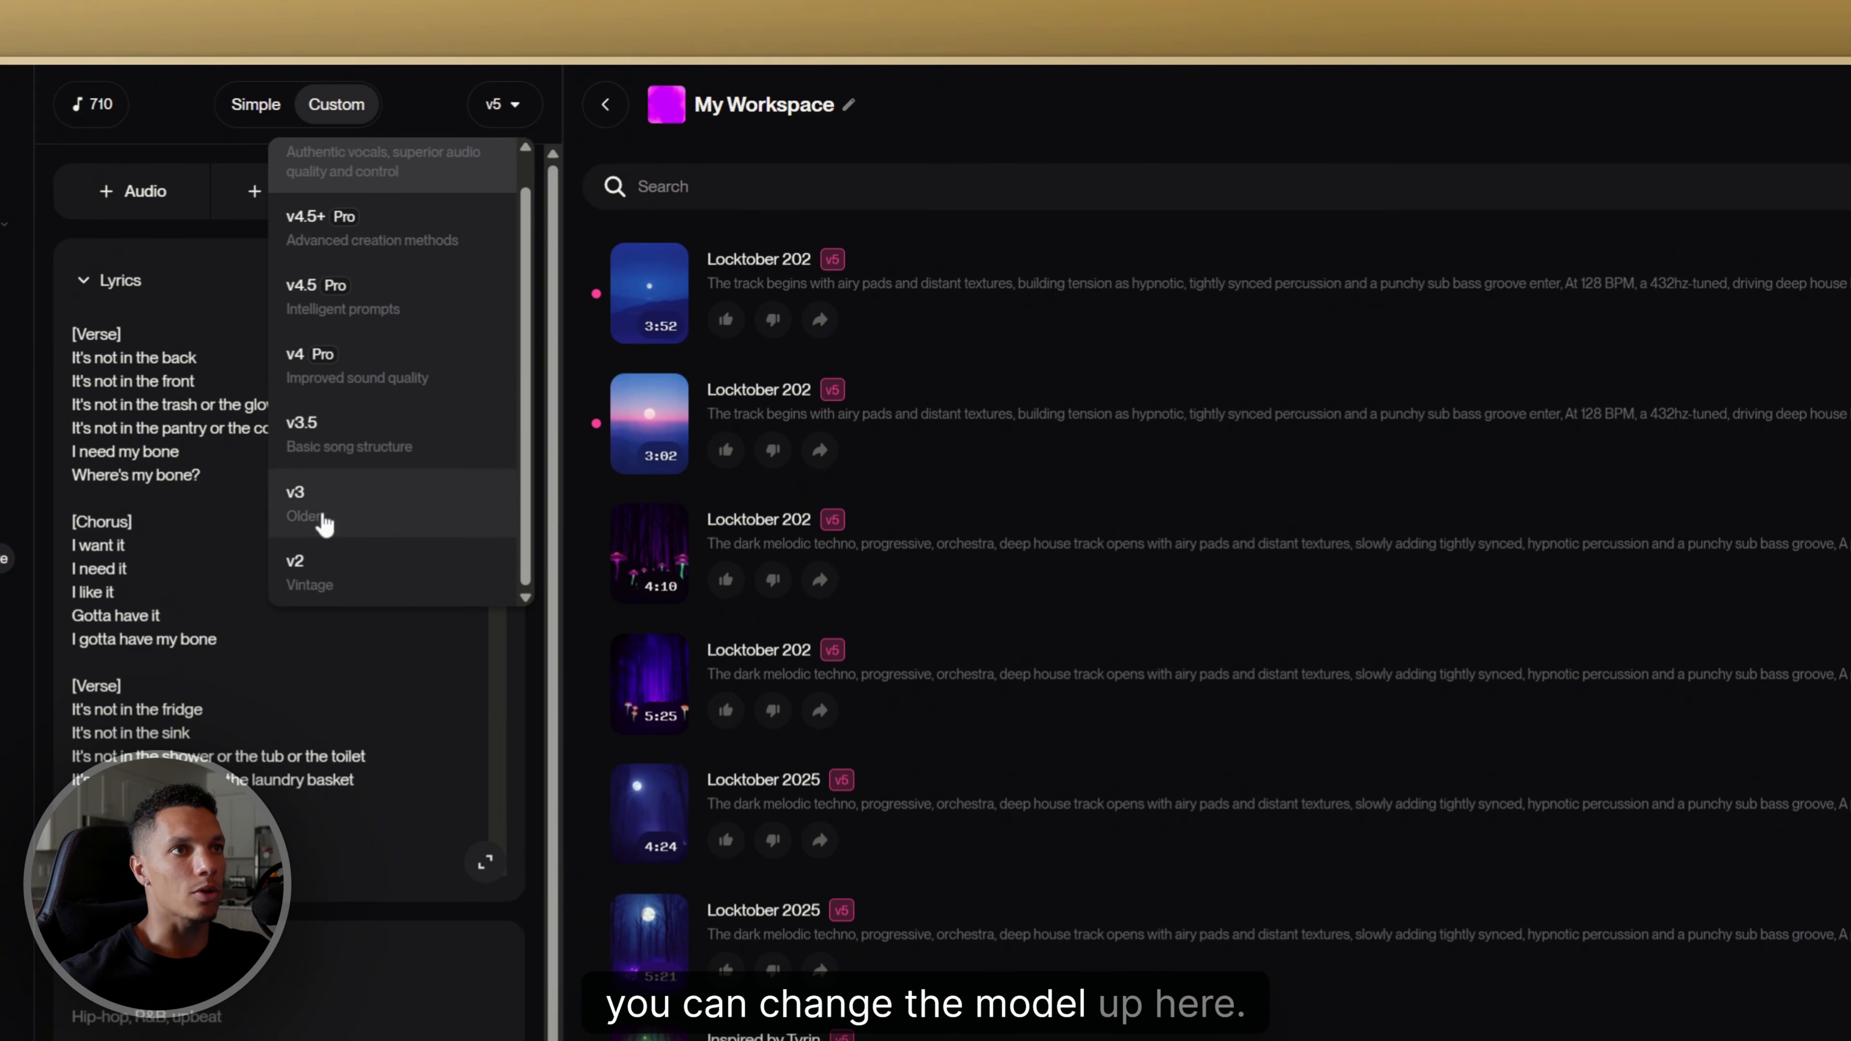
pyautogui.click(495, 119)
pyautogui.click(507, 123)
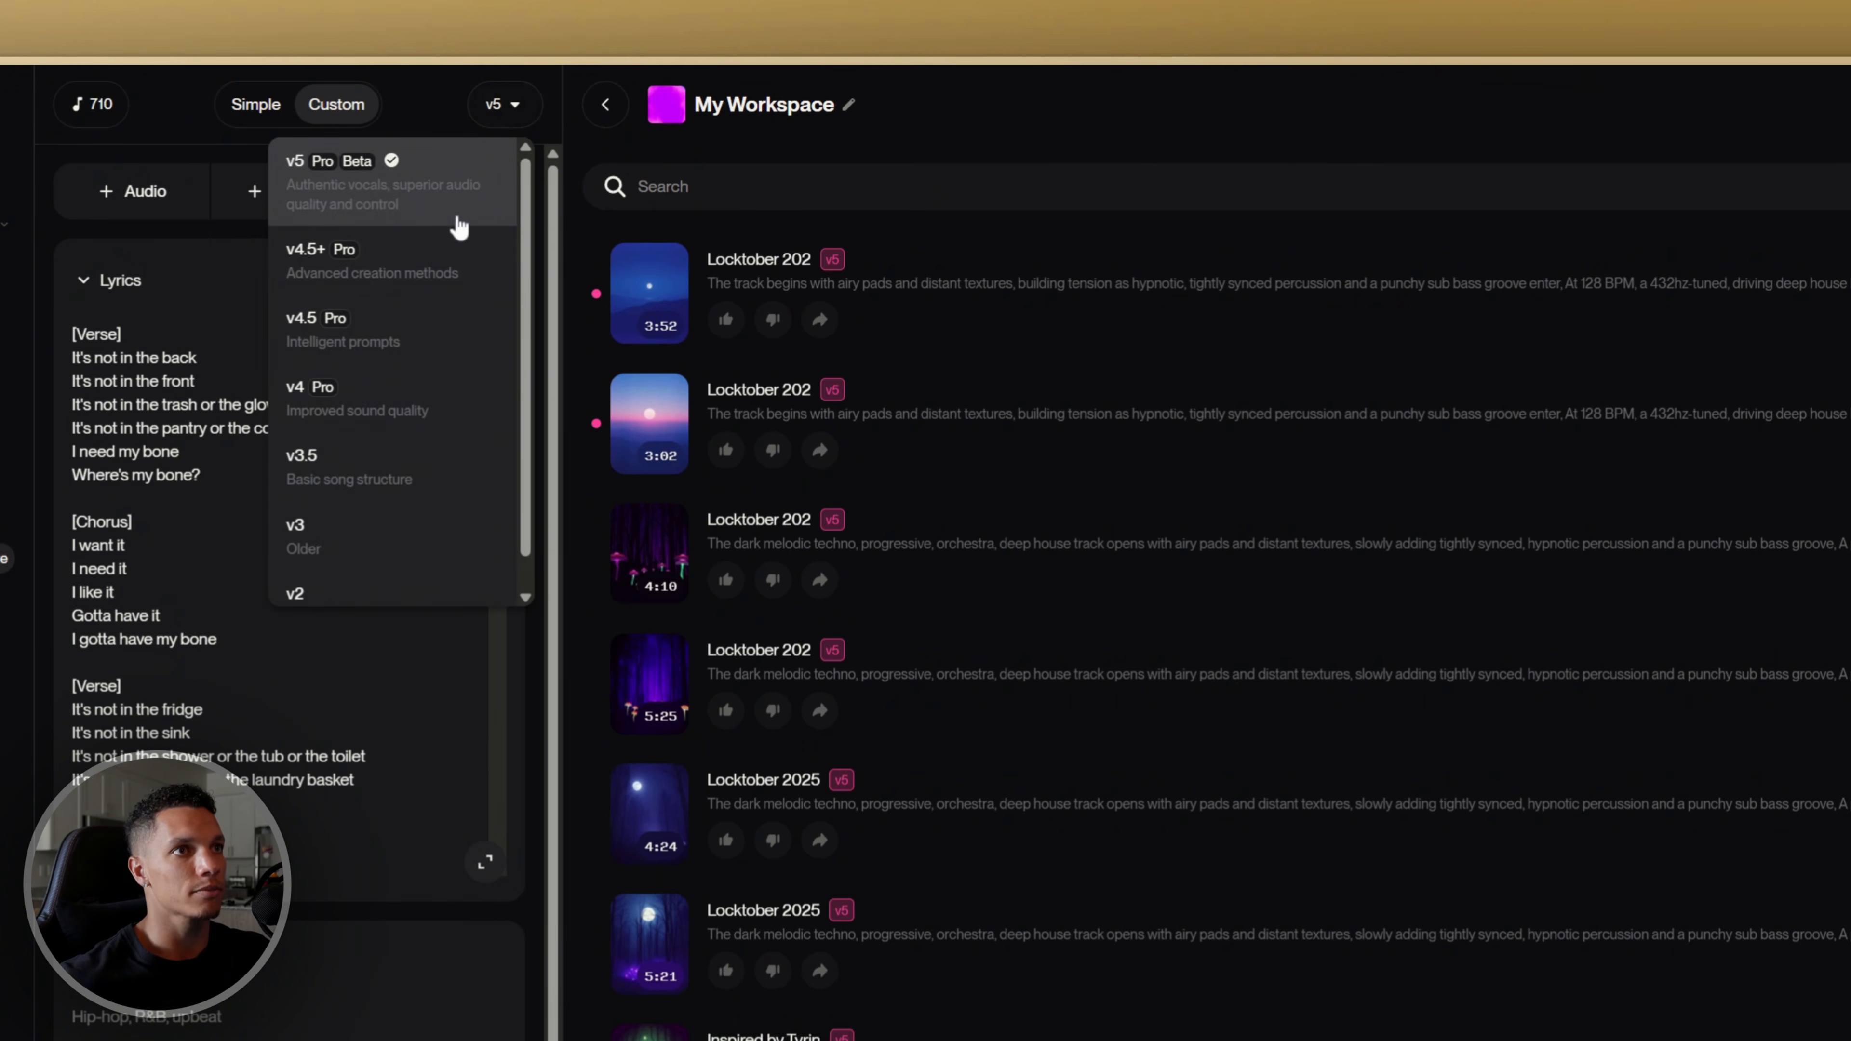
pyautogui.scroll(-1, 381, 248)
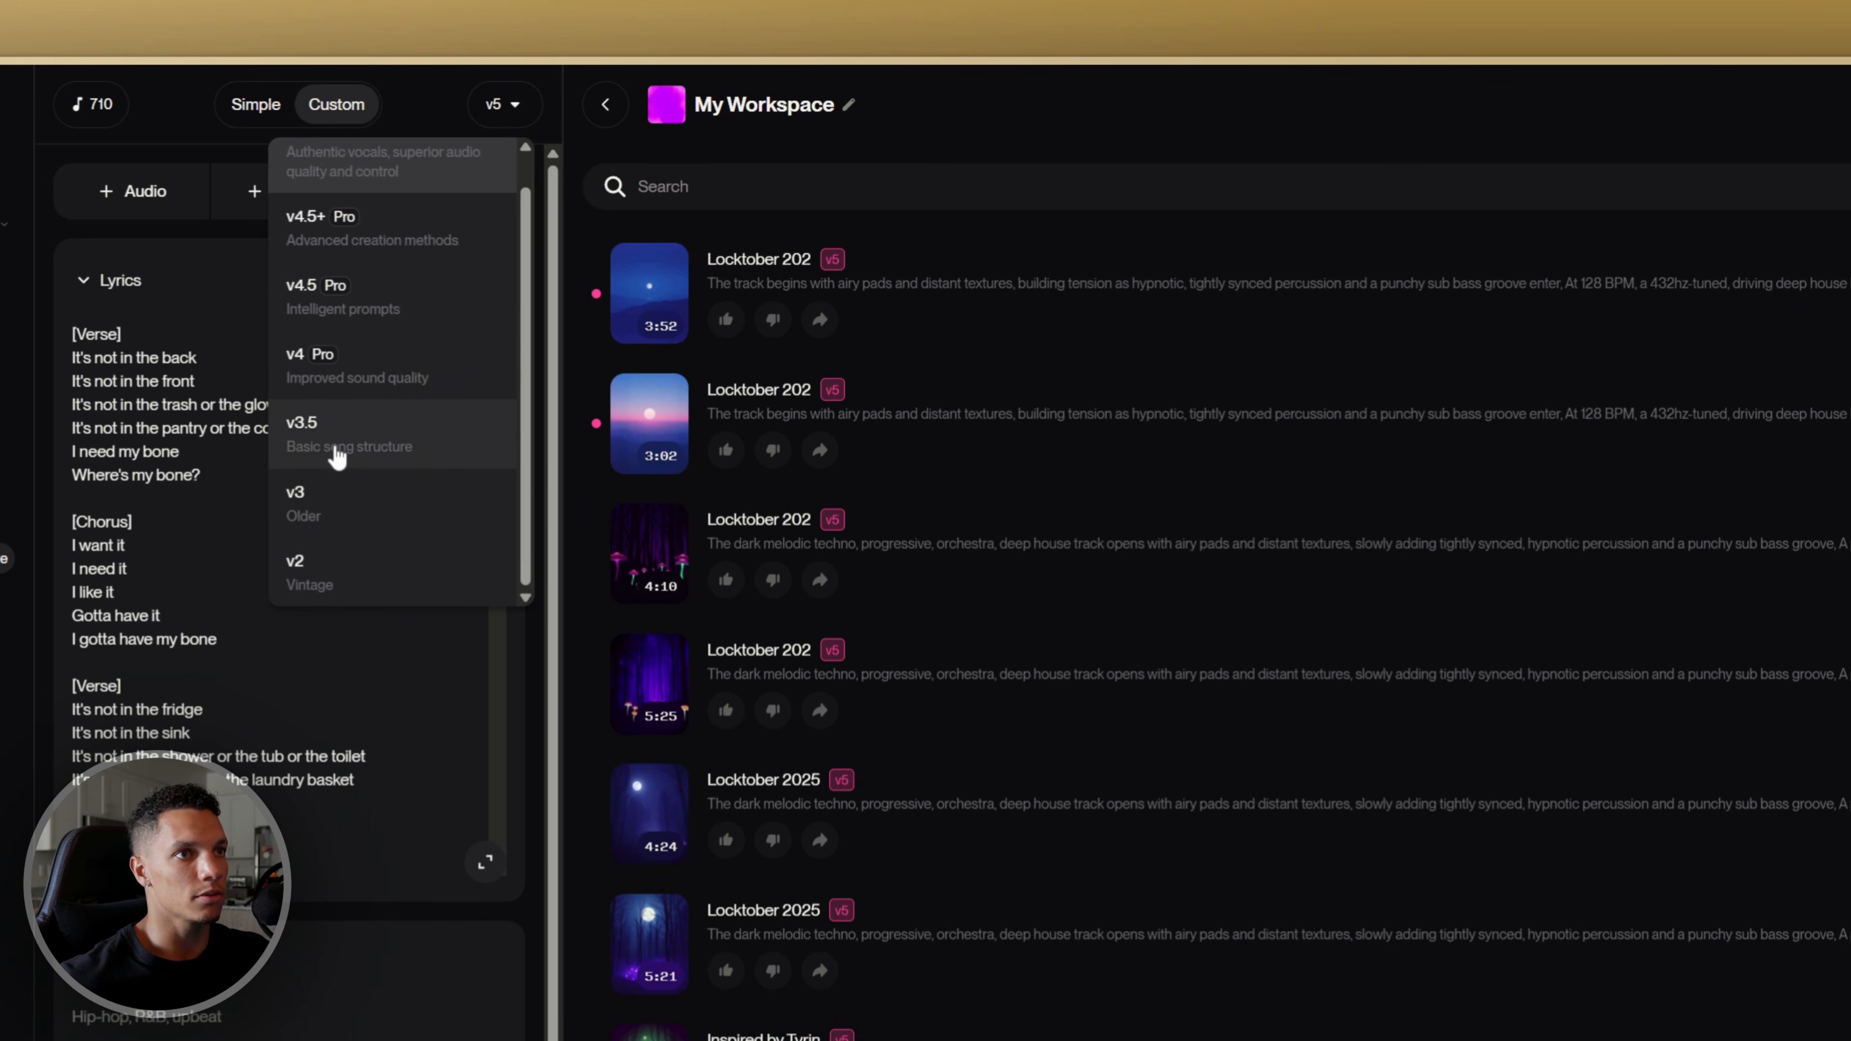
pyautogui.scroll(1, 359, 282)
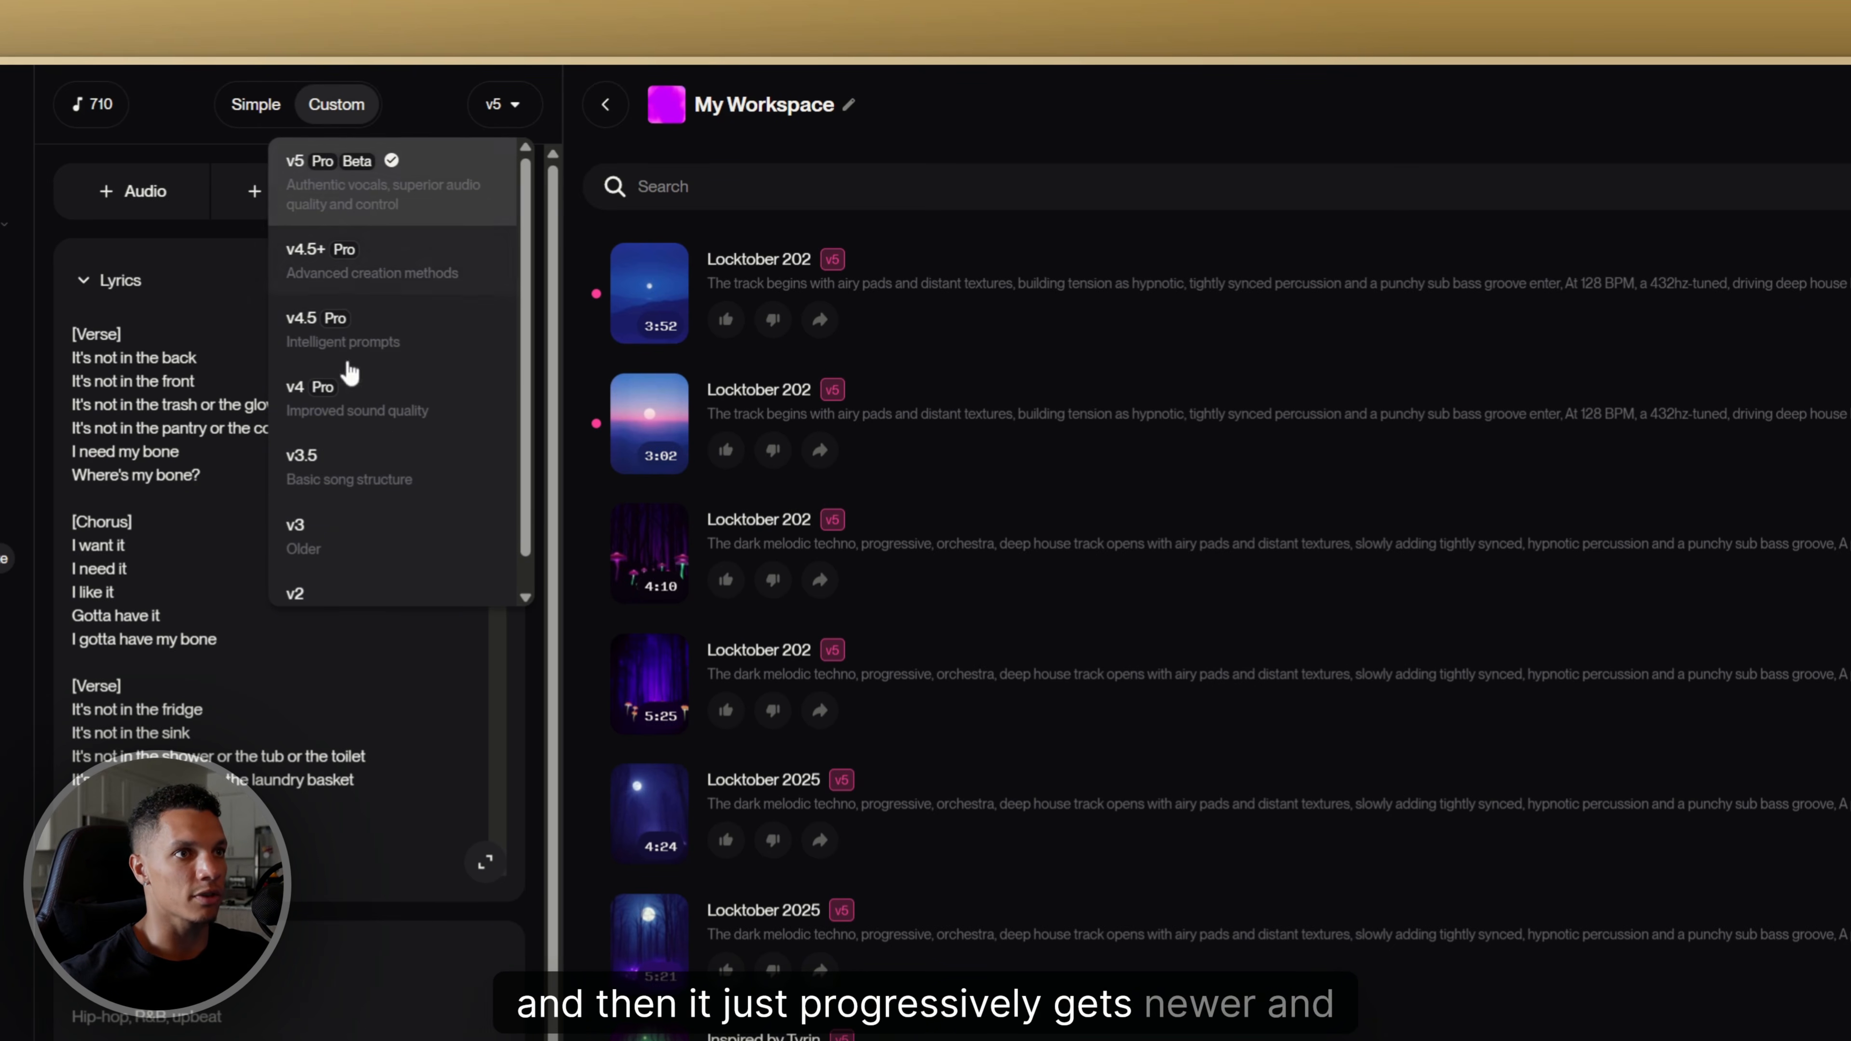
pyautogui.scroll(-1, 352, 372)
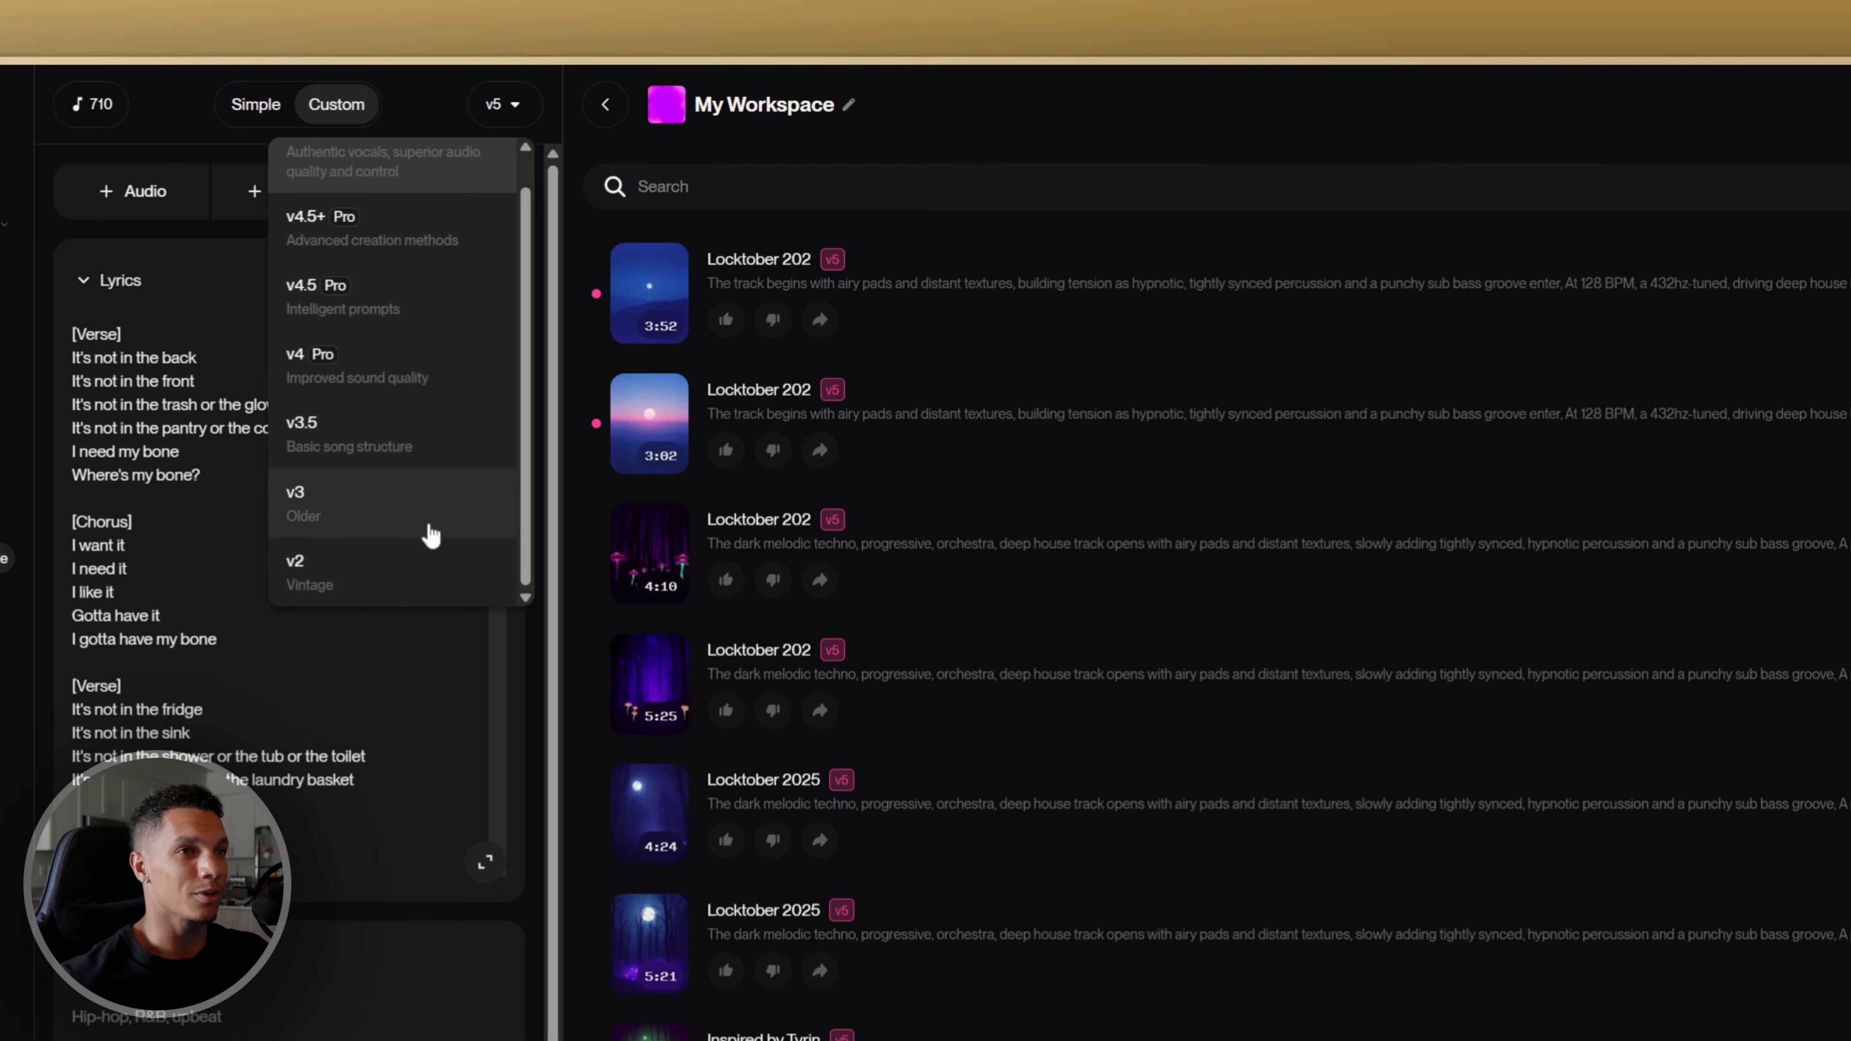
pyautogui.scroll(1, 456, 542)
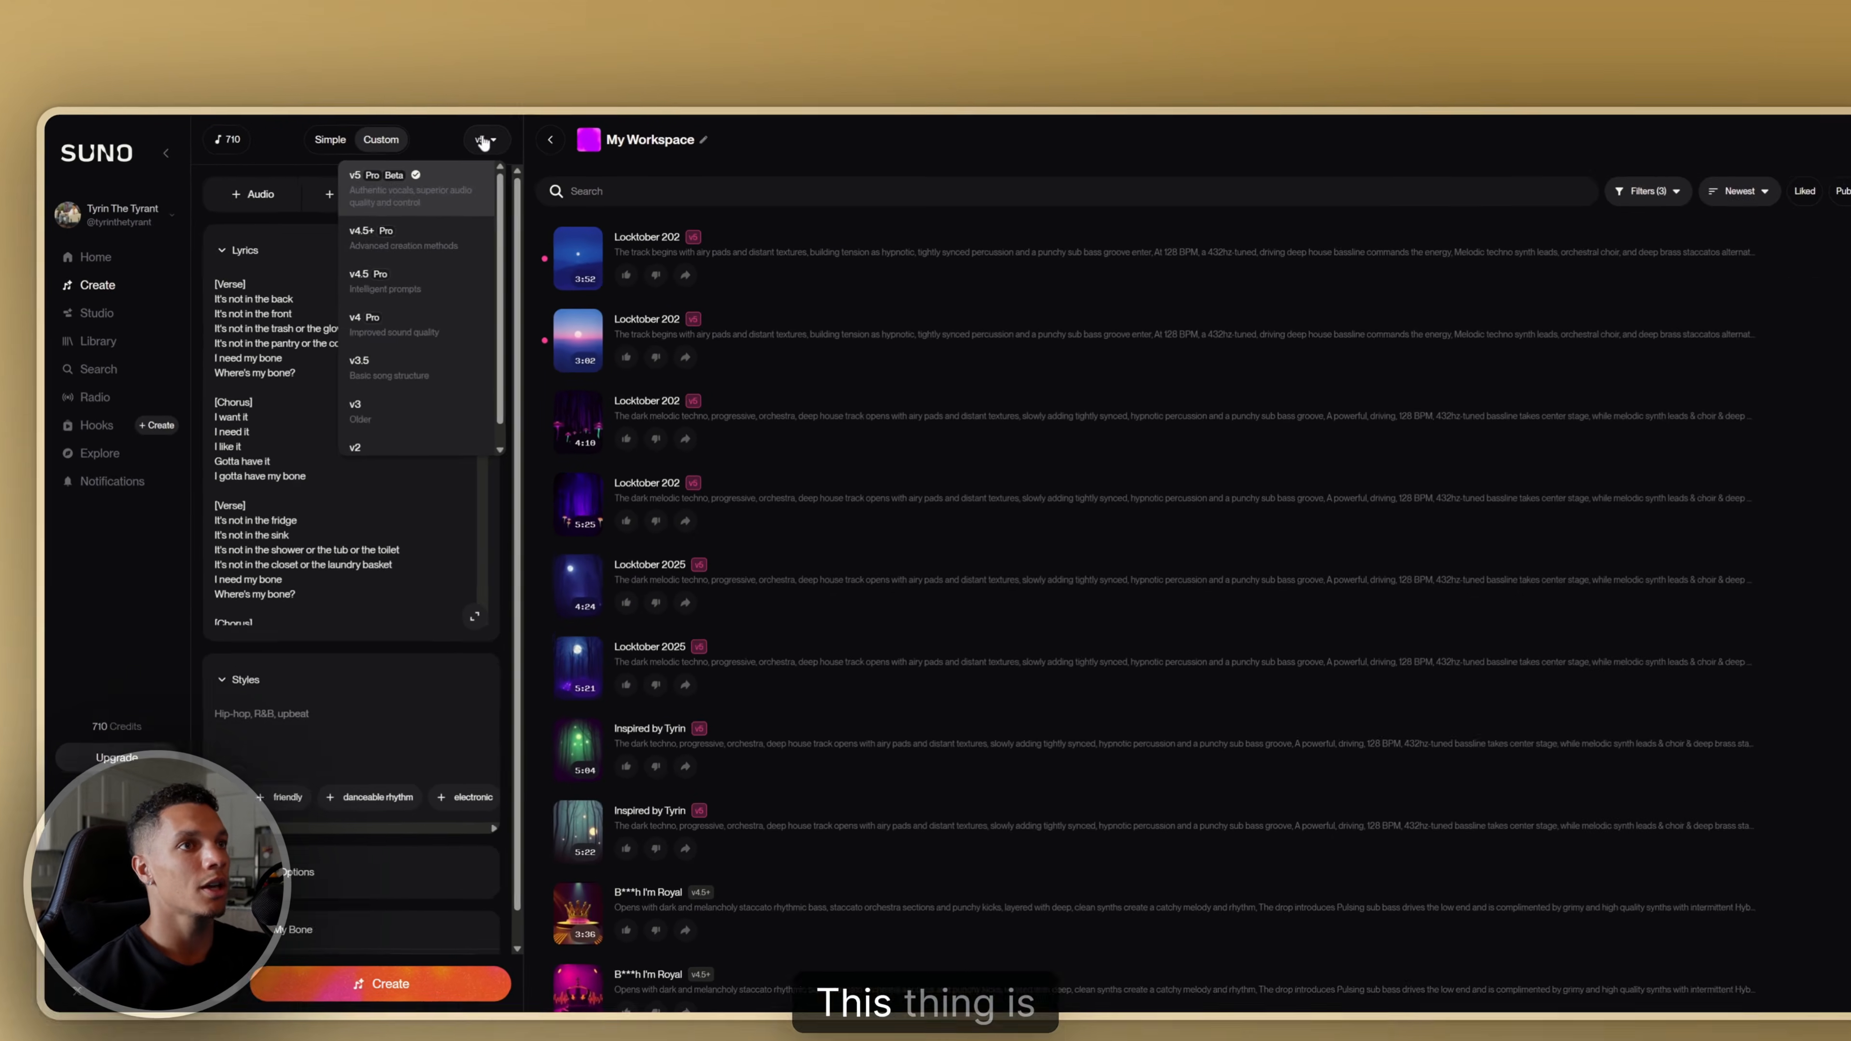
pyautogui.click(483, 107)
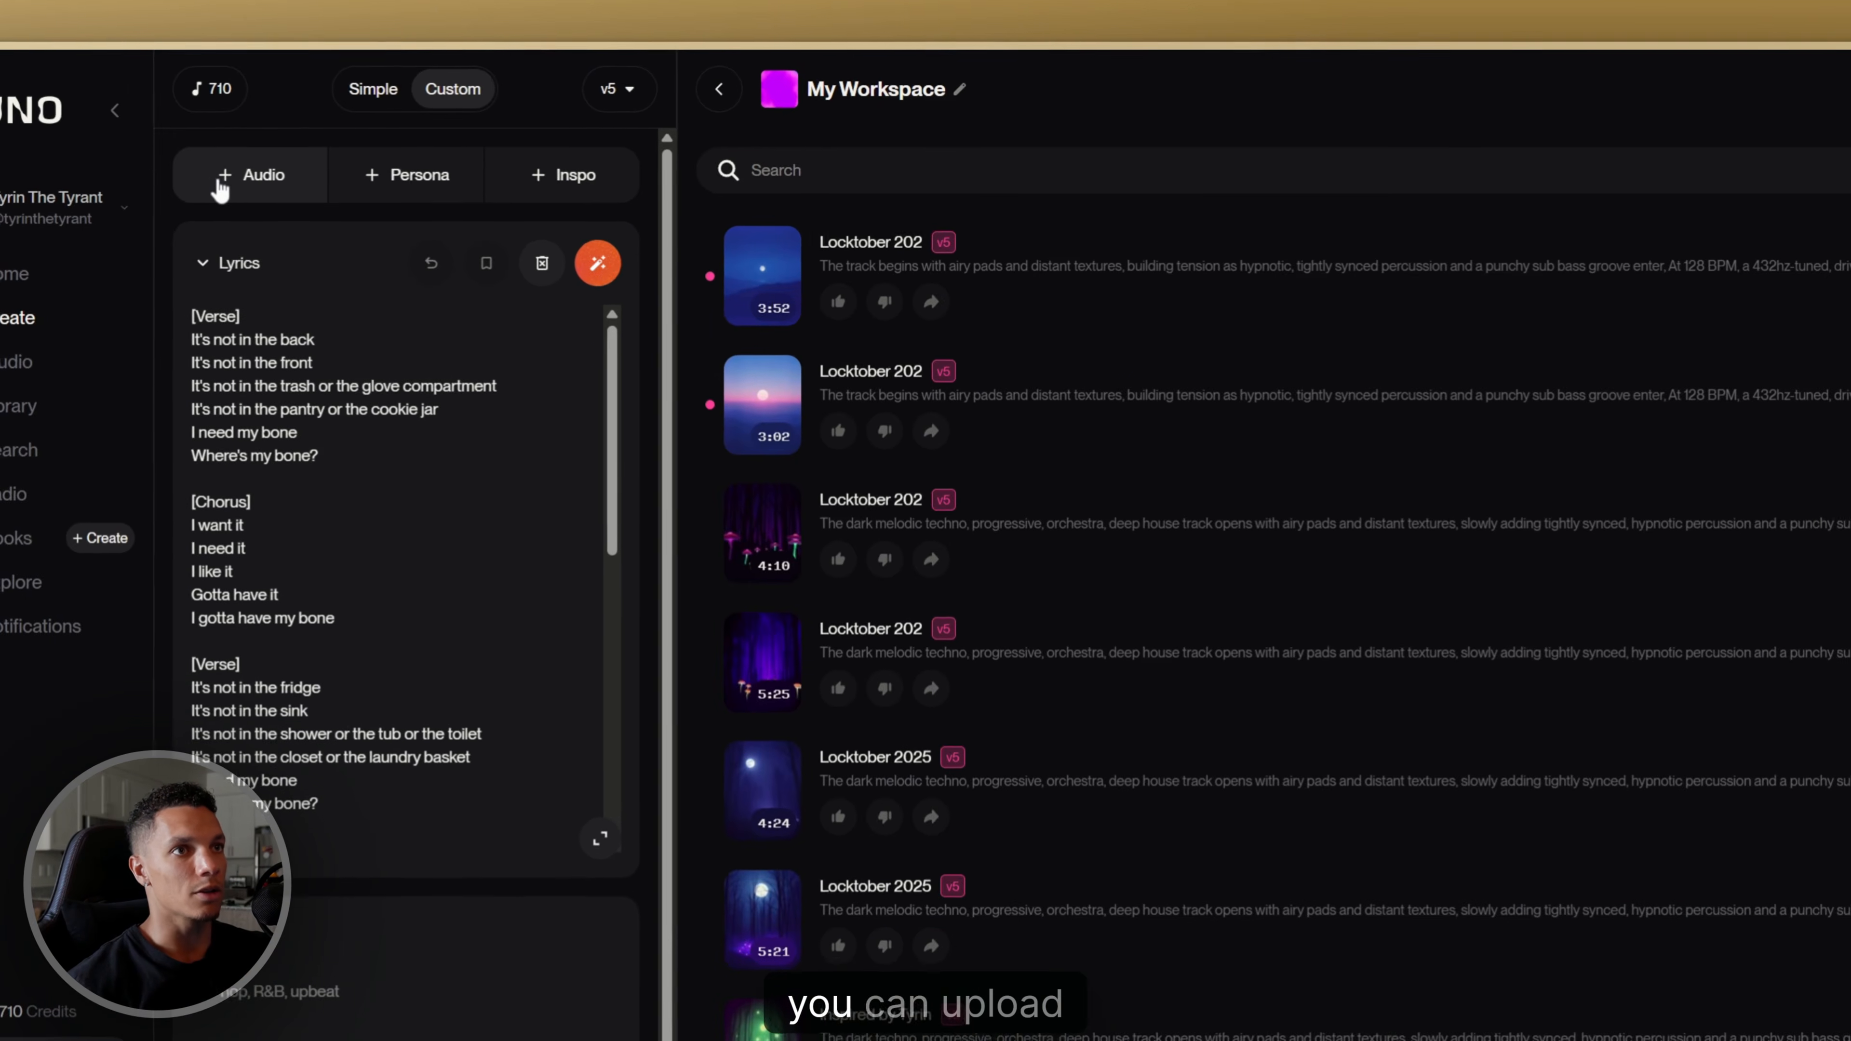
pyautogui.click(221, 188)
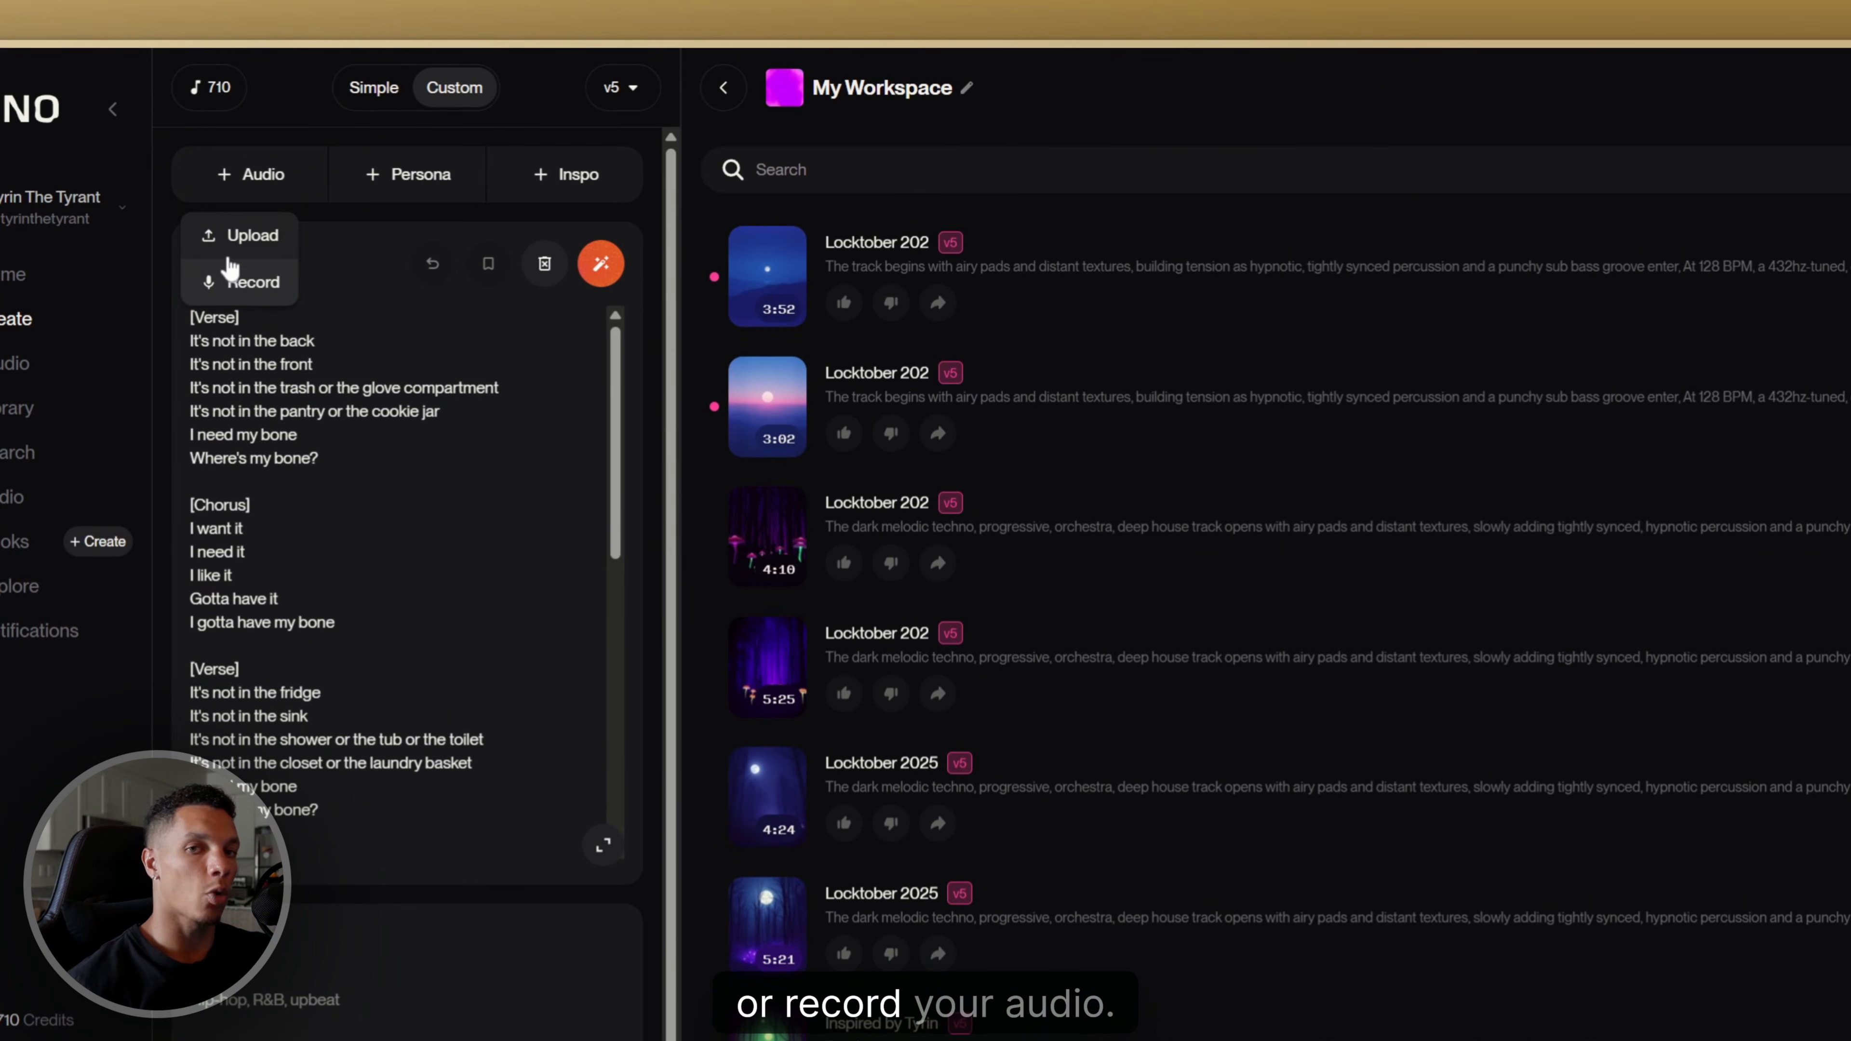
pyautogui.click(342, 133)
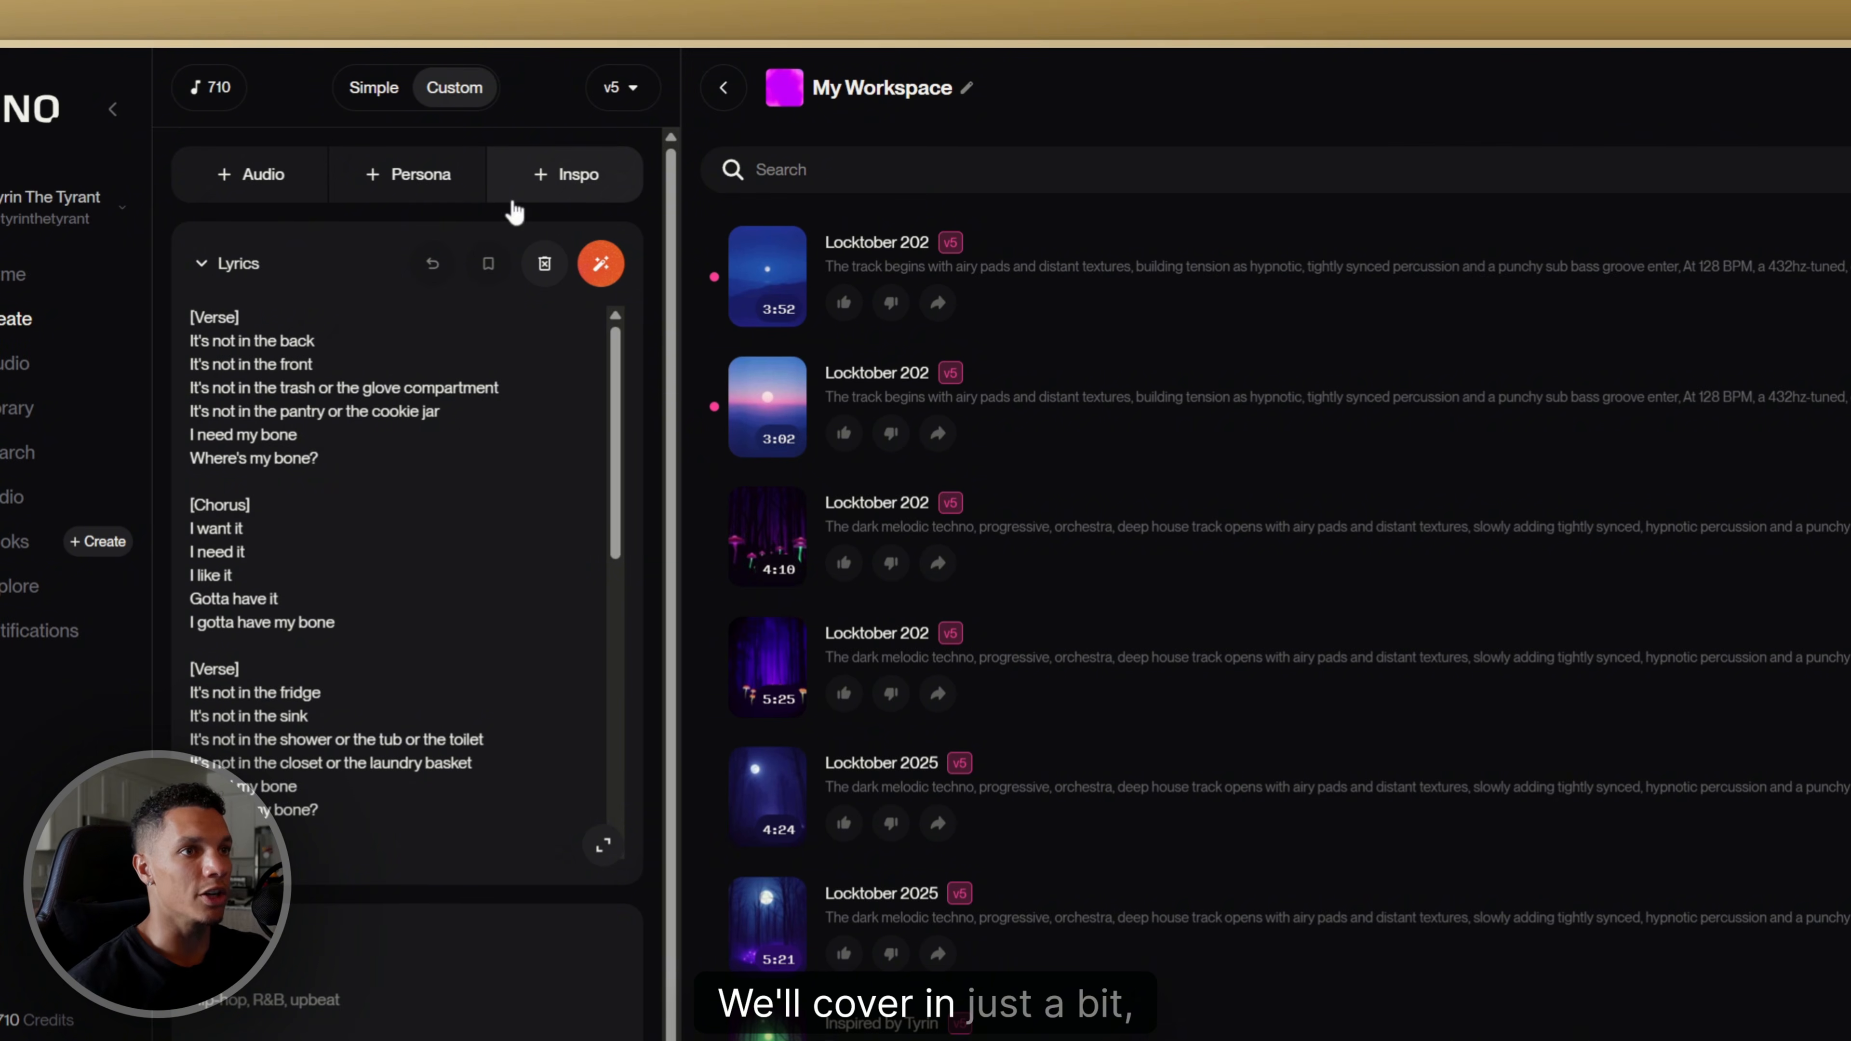
# Enlarge the Styles box below the lyrics to make more room for the style description
pyautogui.scroll(-2, 416, 772)
pyautogui.scroll(-1, 496, 944)
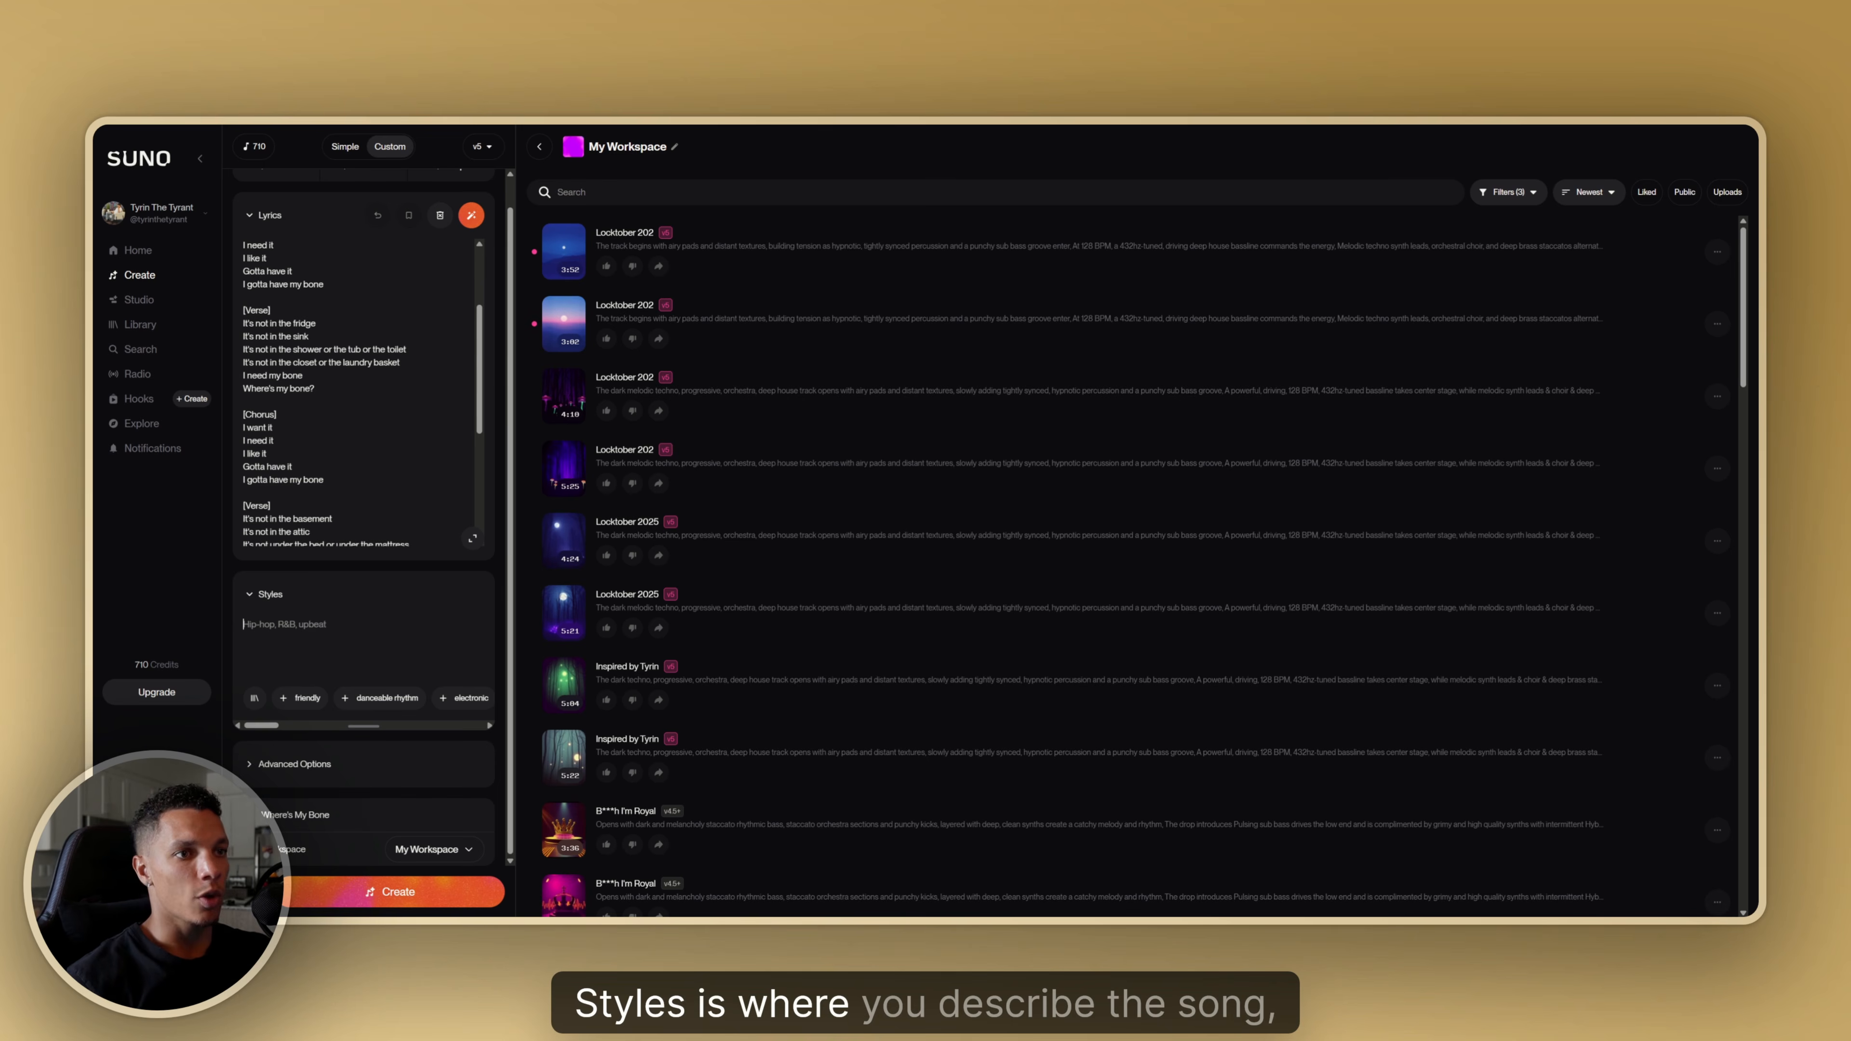
pyautogui.click(302, 611)
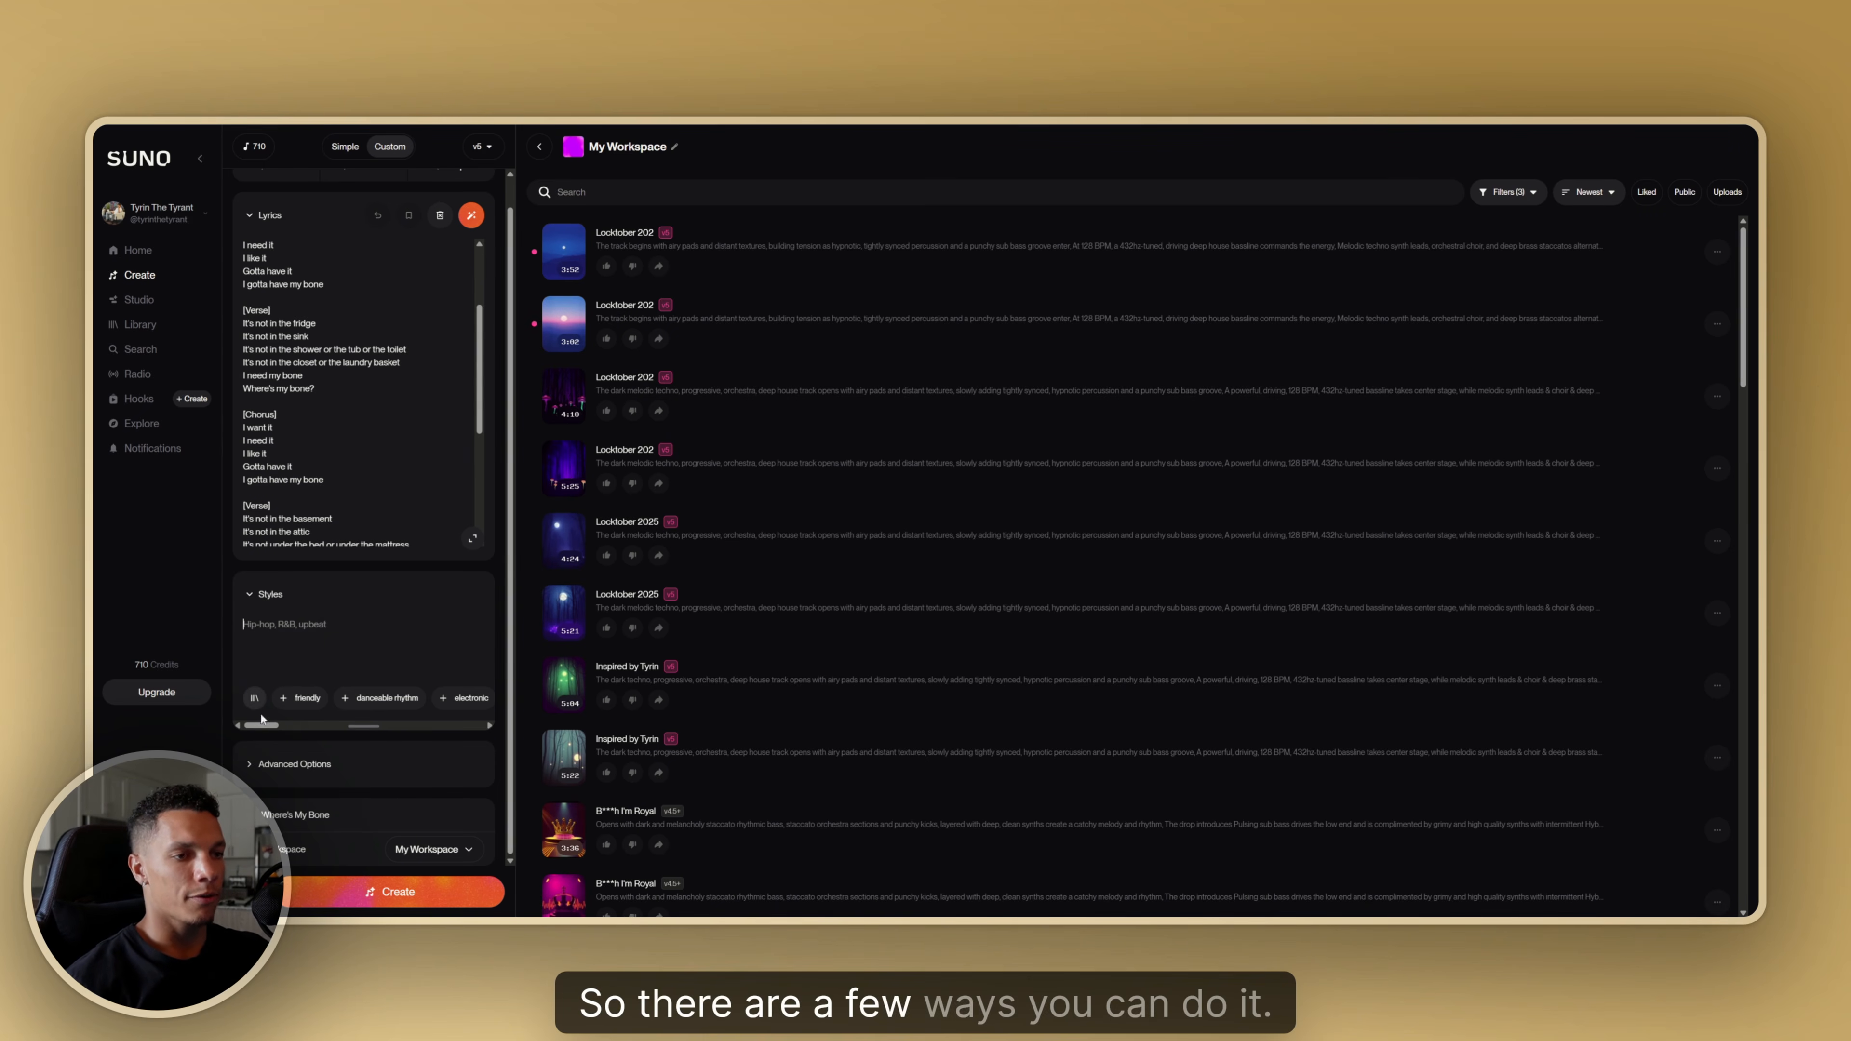
pyautogui.moveTo(360, 726); pyautogui.dragTo(363, 805)
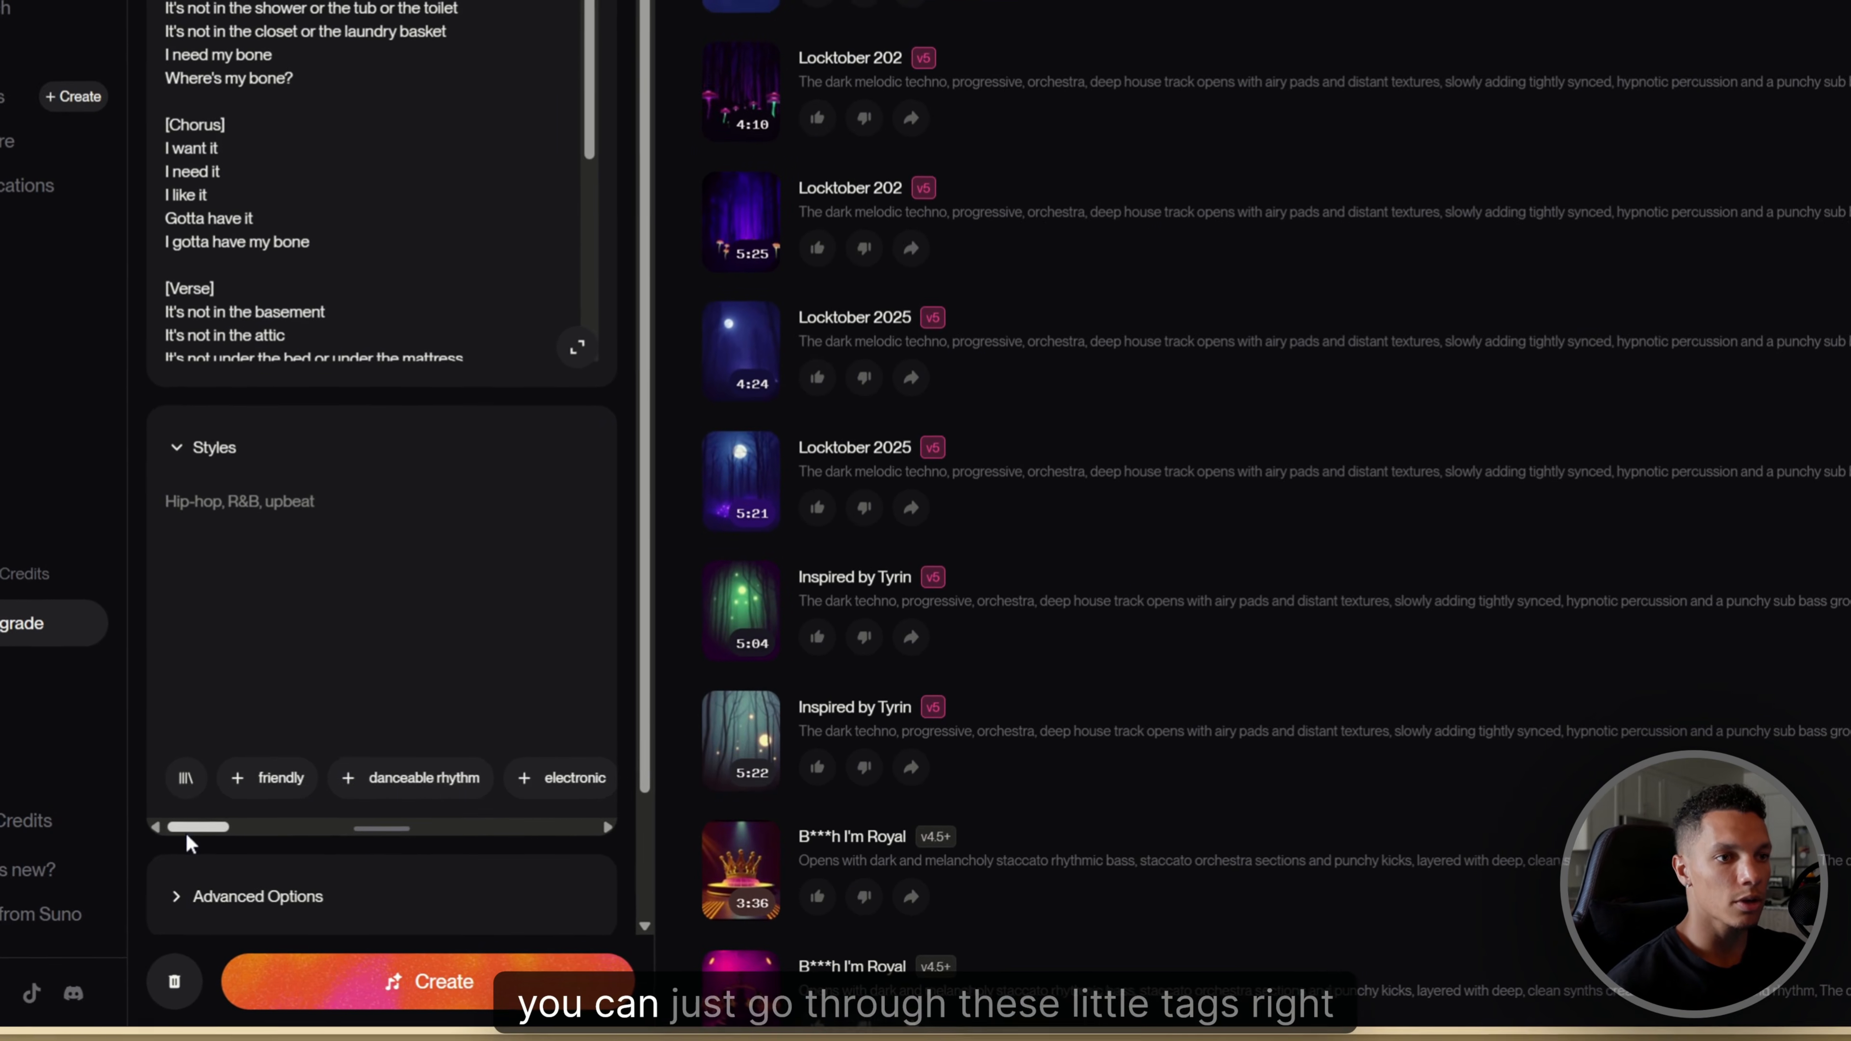
# Add the suggested style tags electronic, trap, house, deep bass drops and hard hitting drums to Styles
pyautogui.moveTo(255, 806); pyautogui.dragTo(218, 818)
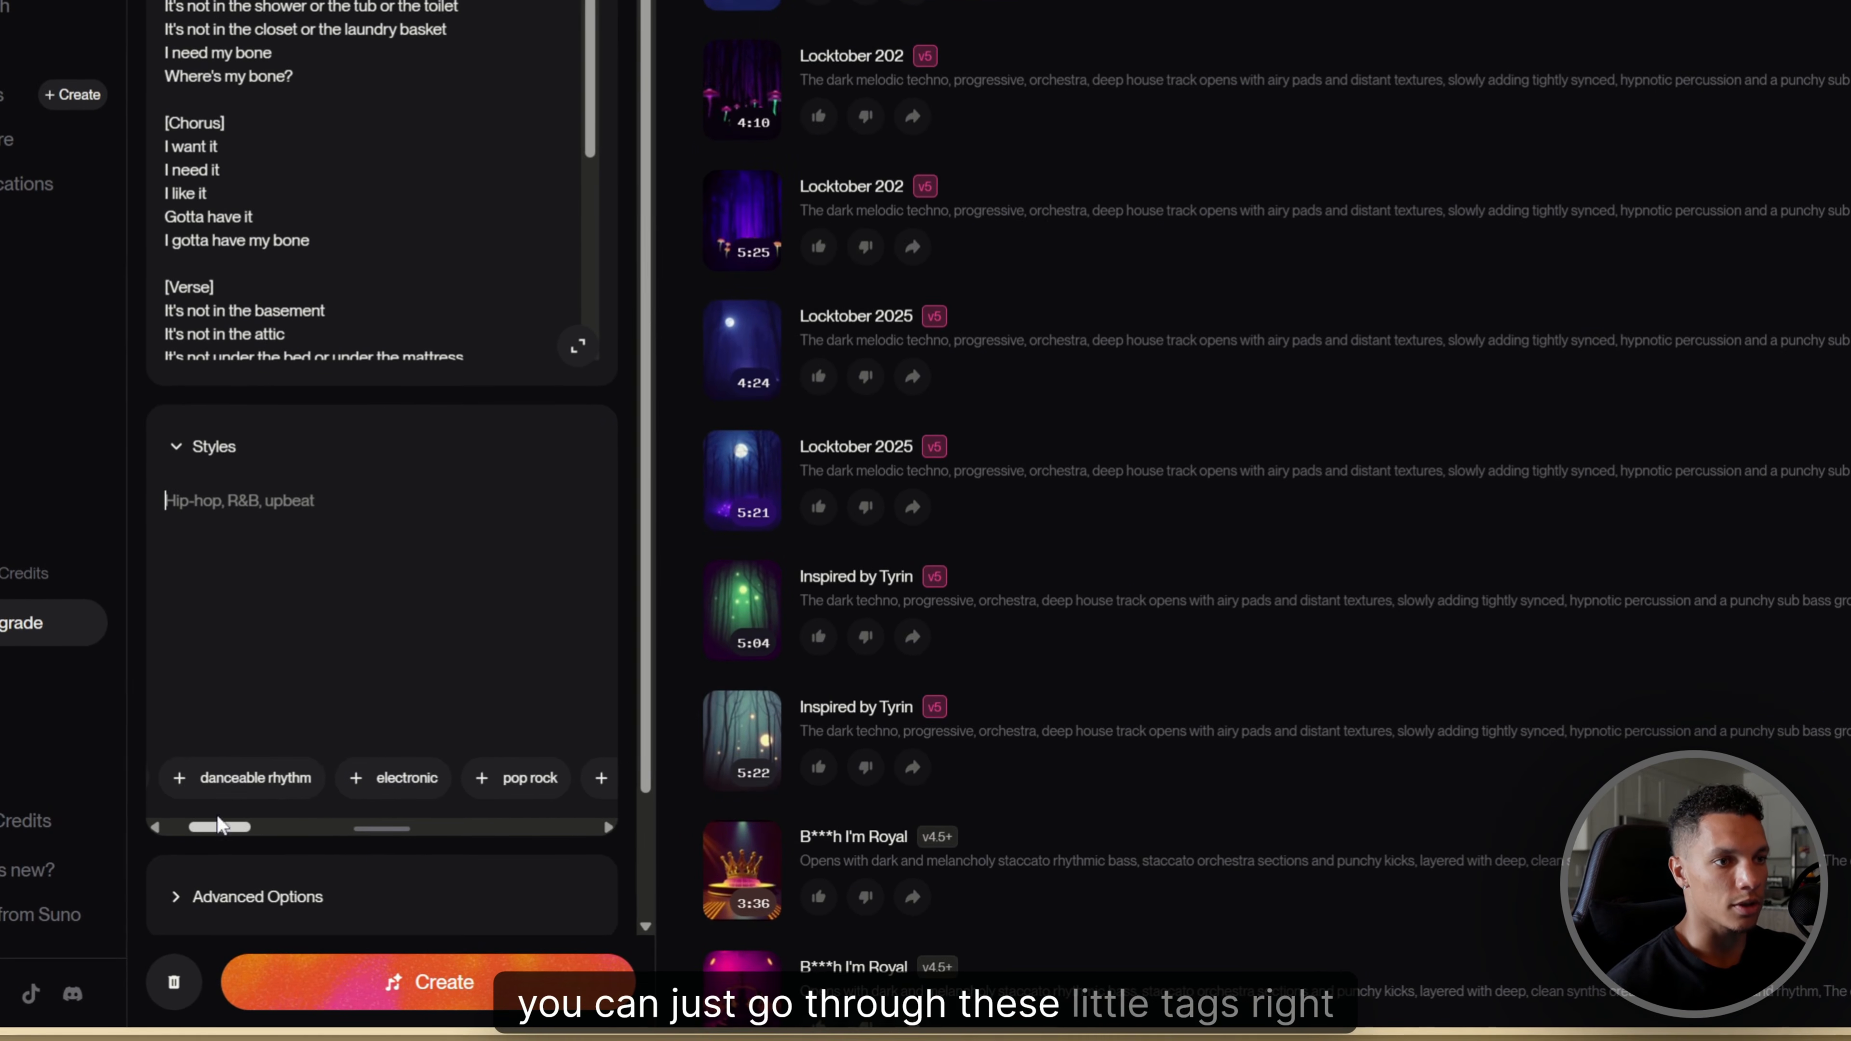
pyautogui.click(349, 791)
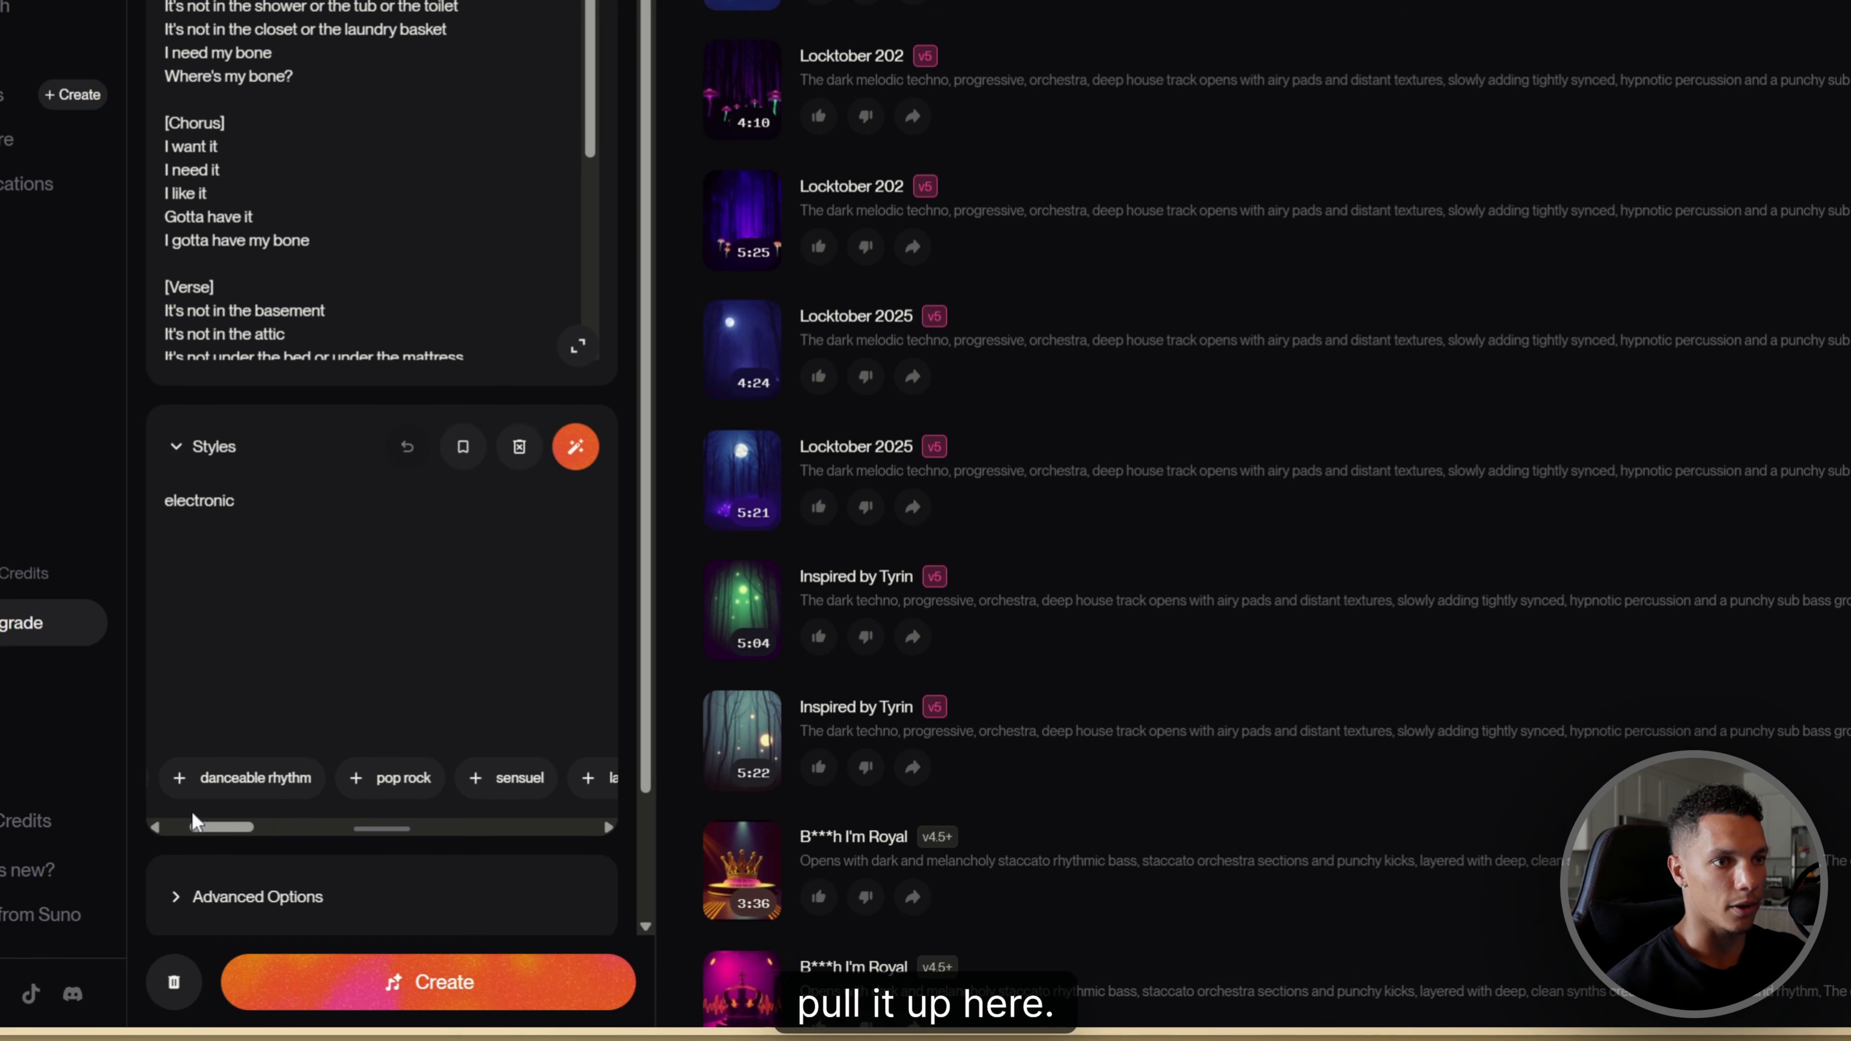
pyautogui.moveTo(233, 831); pyautogui.dragTo(253, 829)
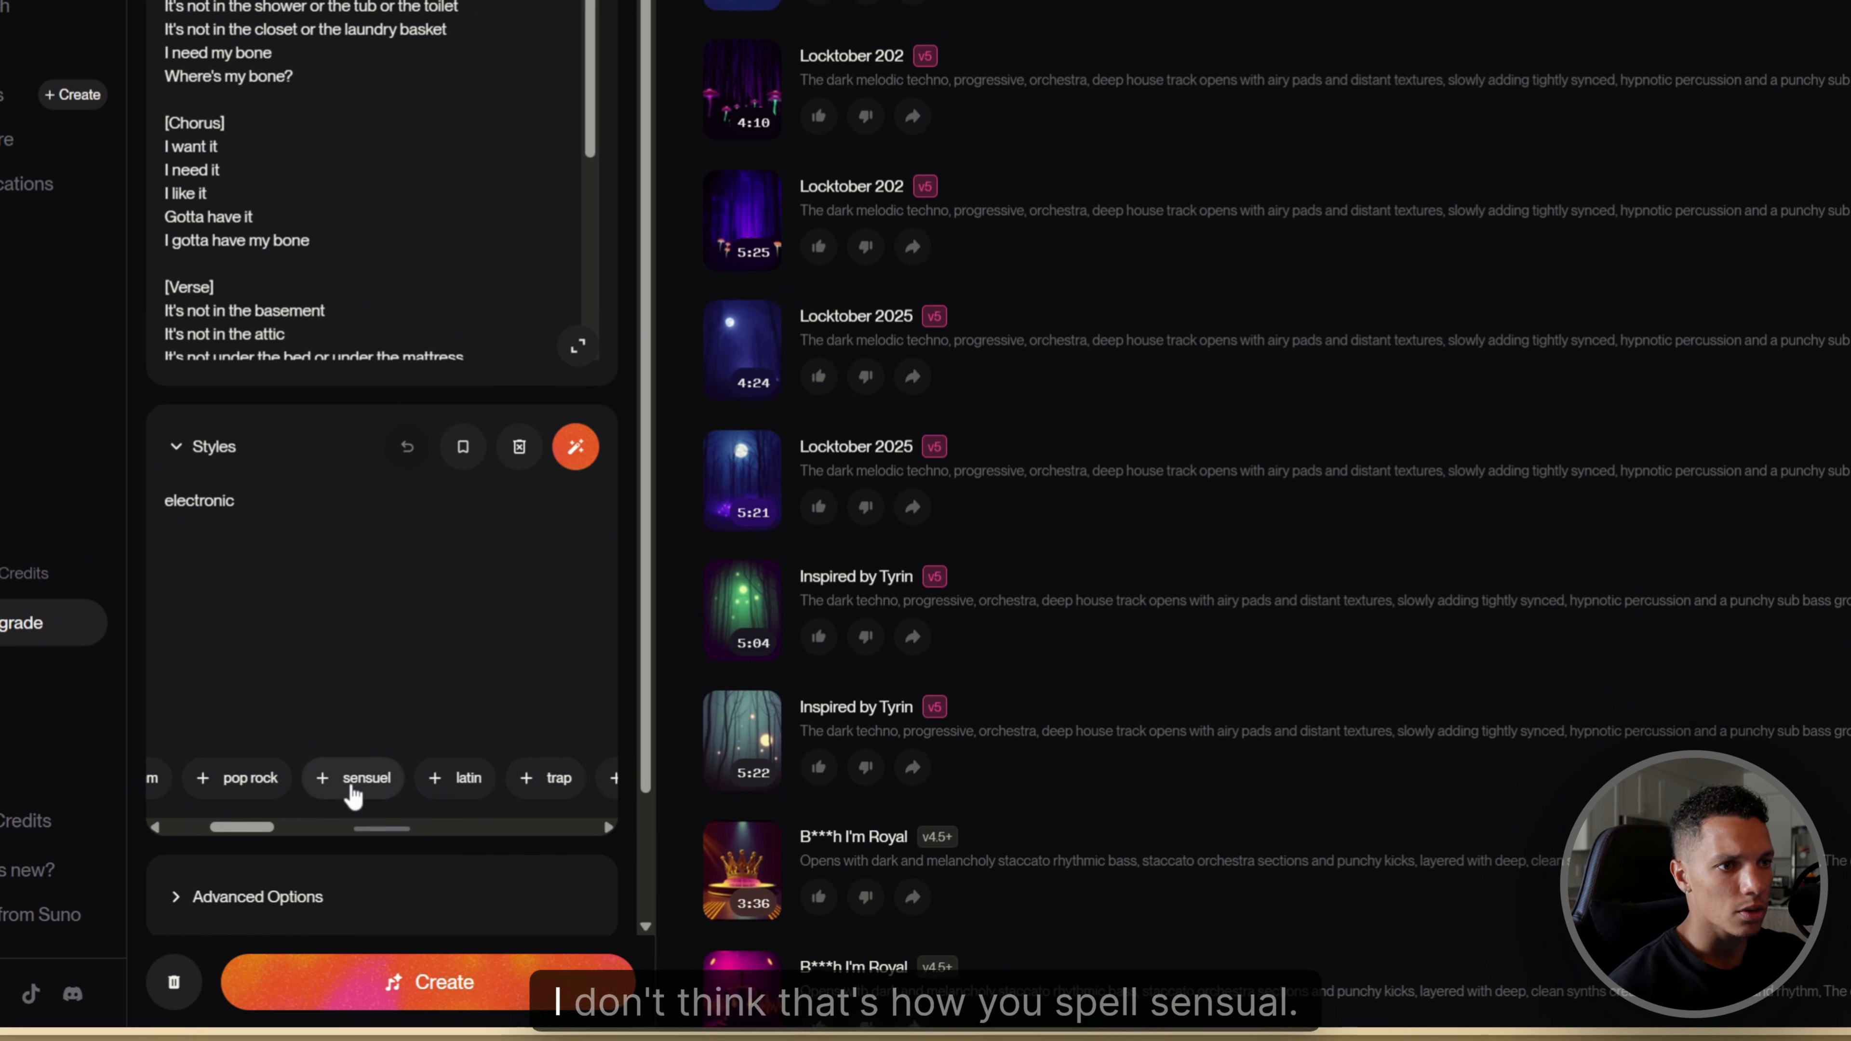
pyautogui.hscroll(5, 264, 835)
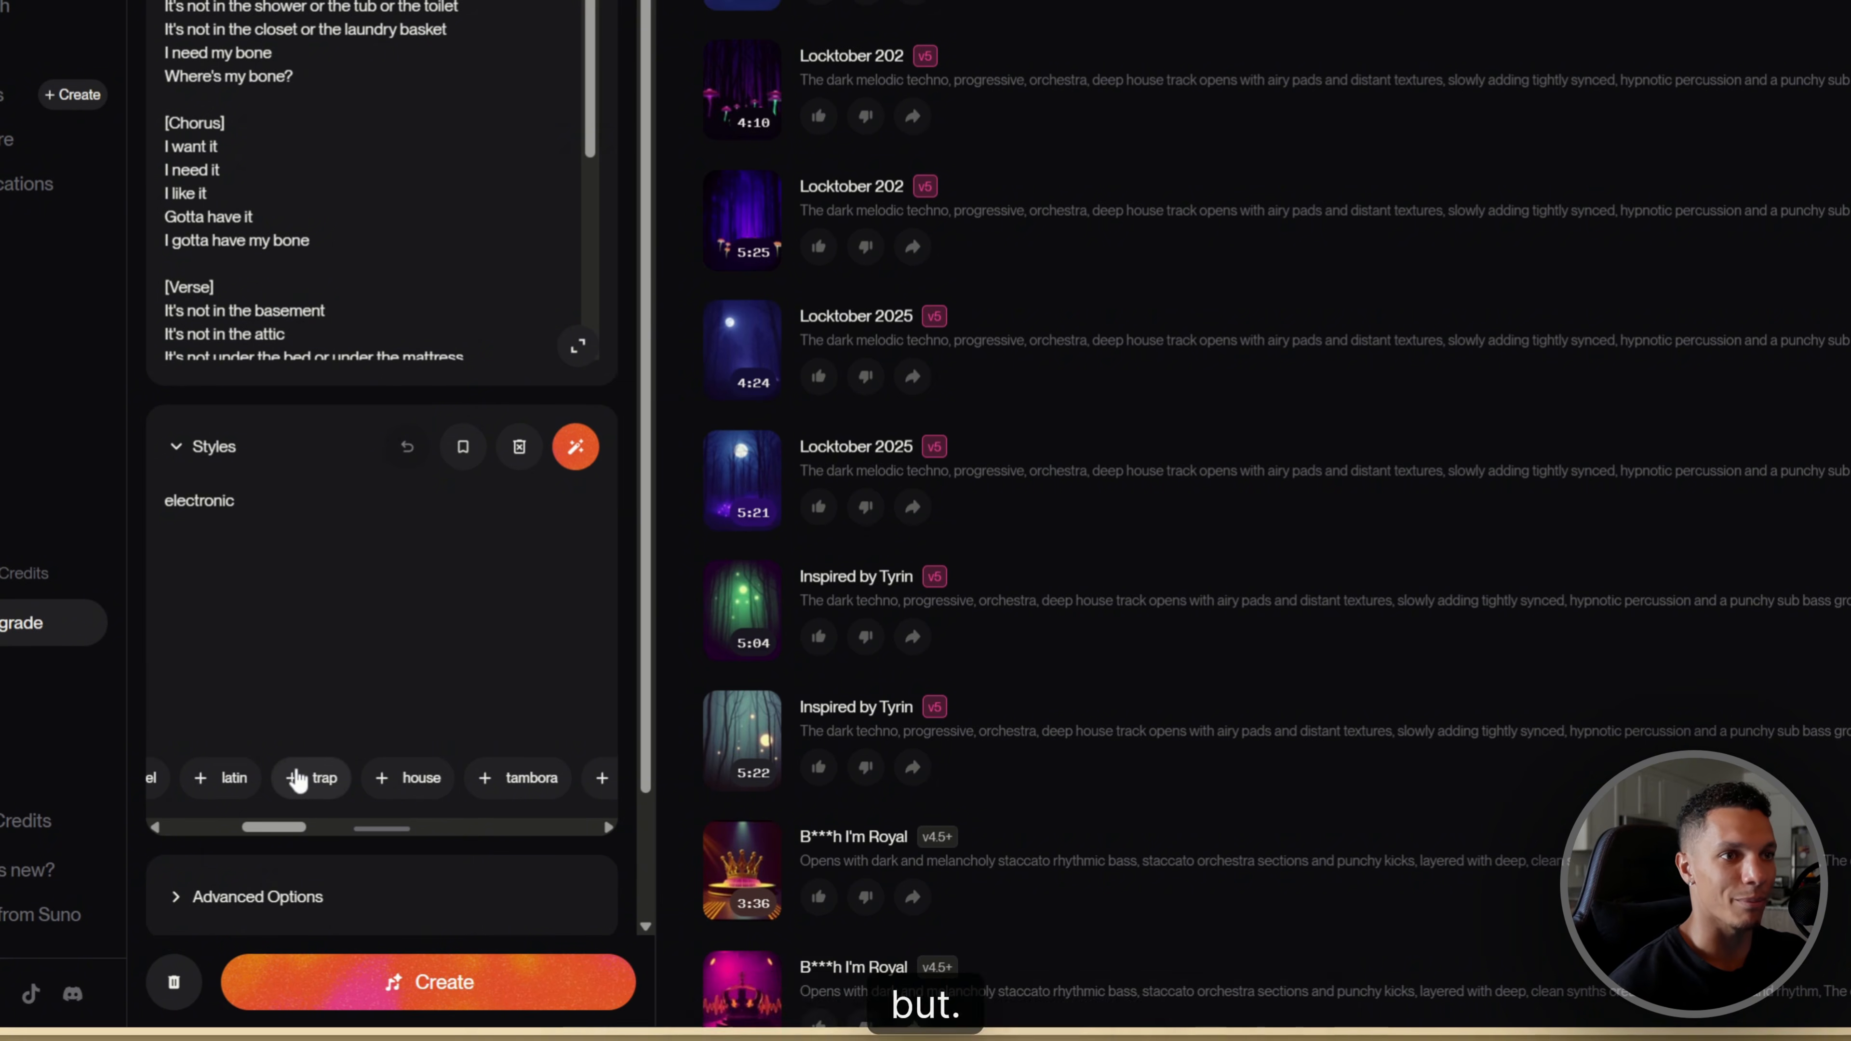
pyautogui.click(328, 786)
pyautogui.click(330, 785)
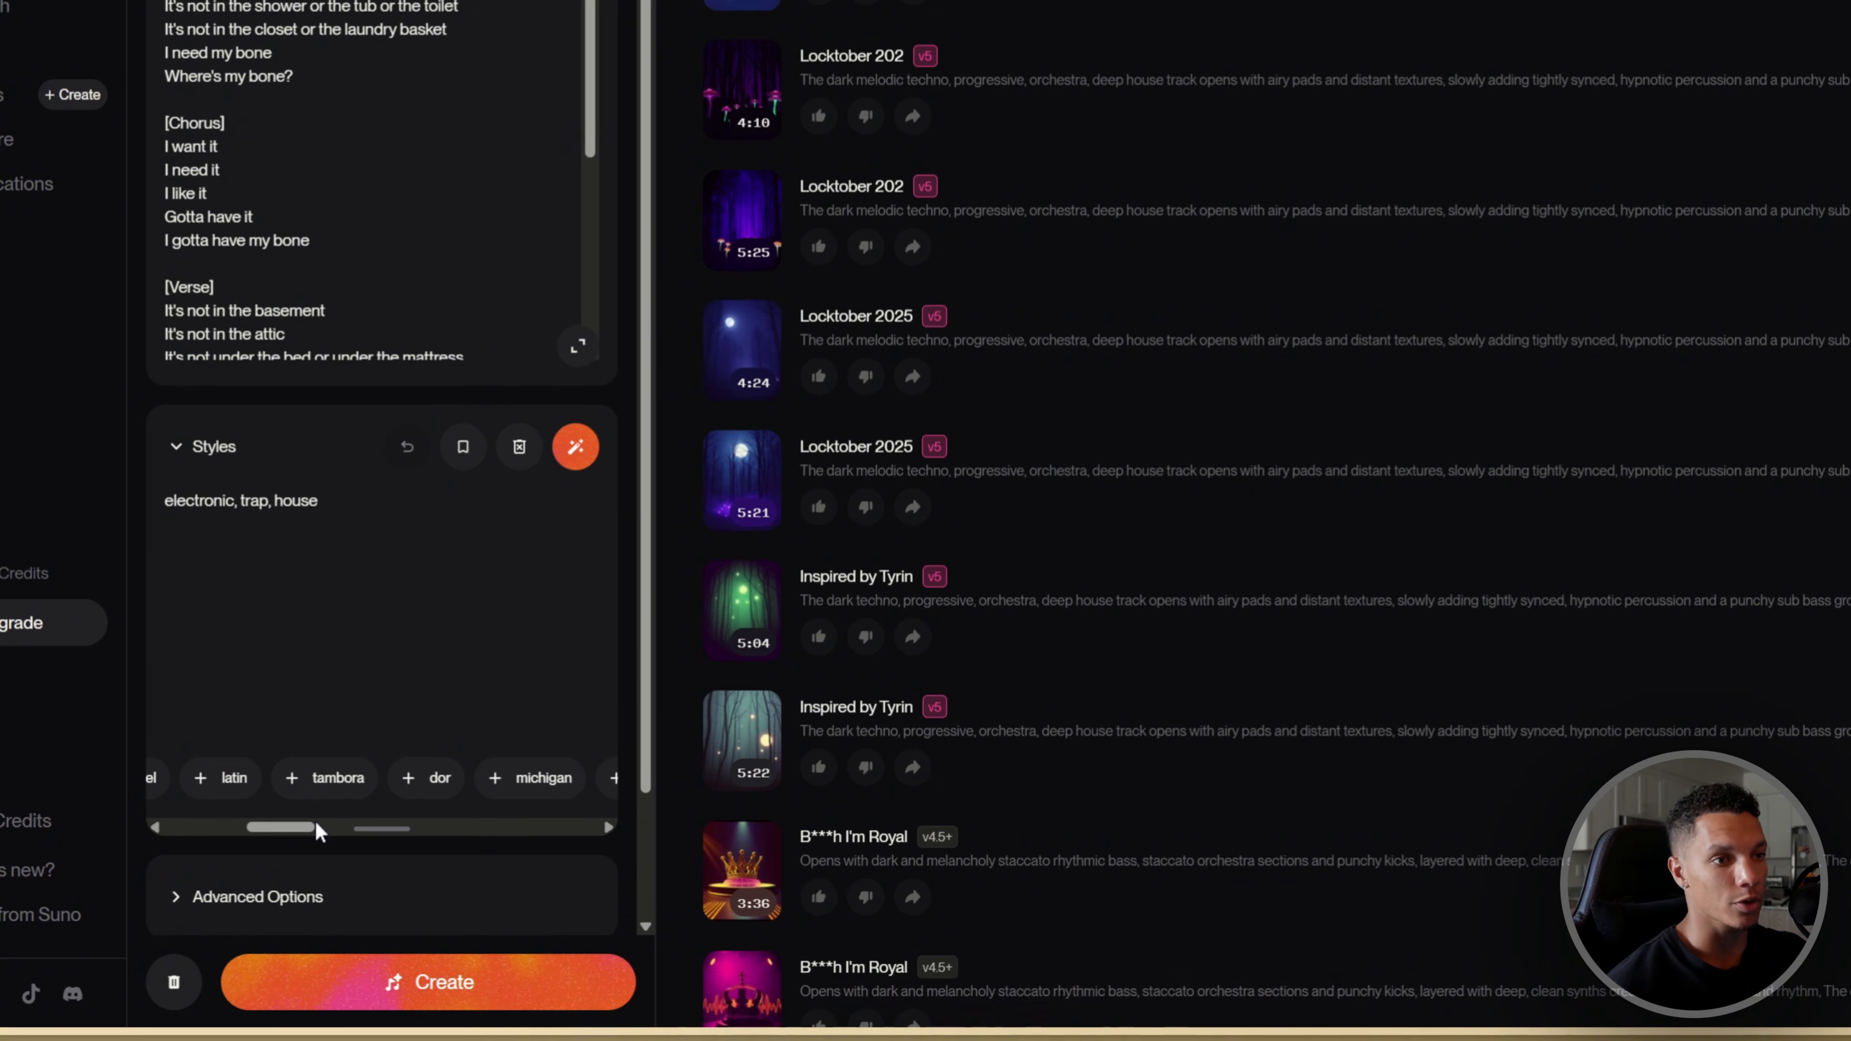
pyautogui.moveTo(314, 832); pyautogui.dragTo(354, 826)
pyautogui.click(386, 778)
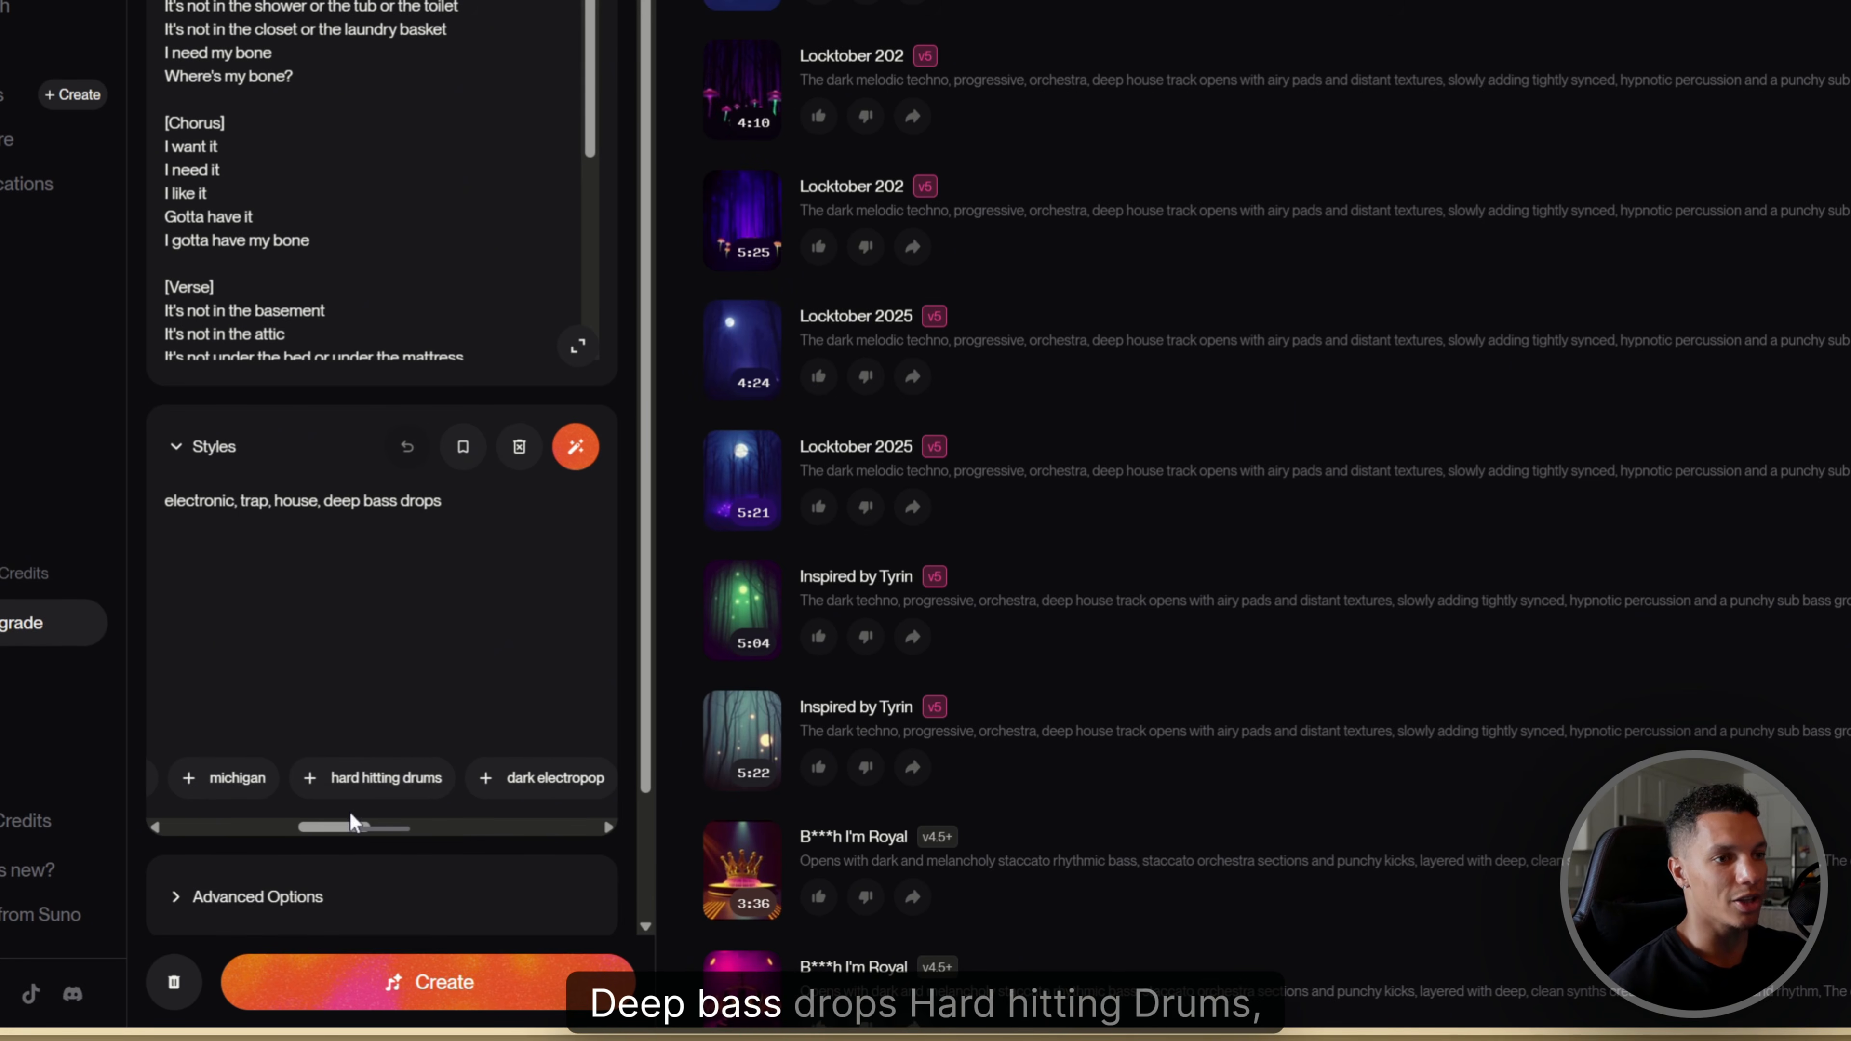
pyautogui.click(357, 796)
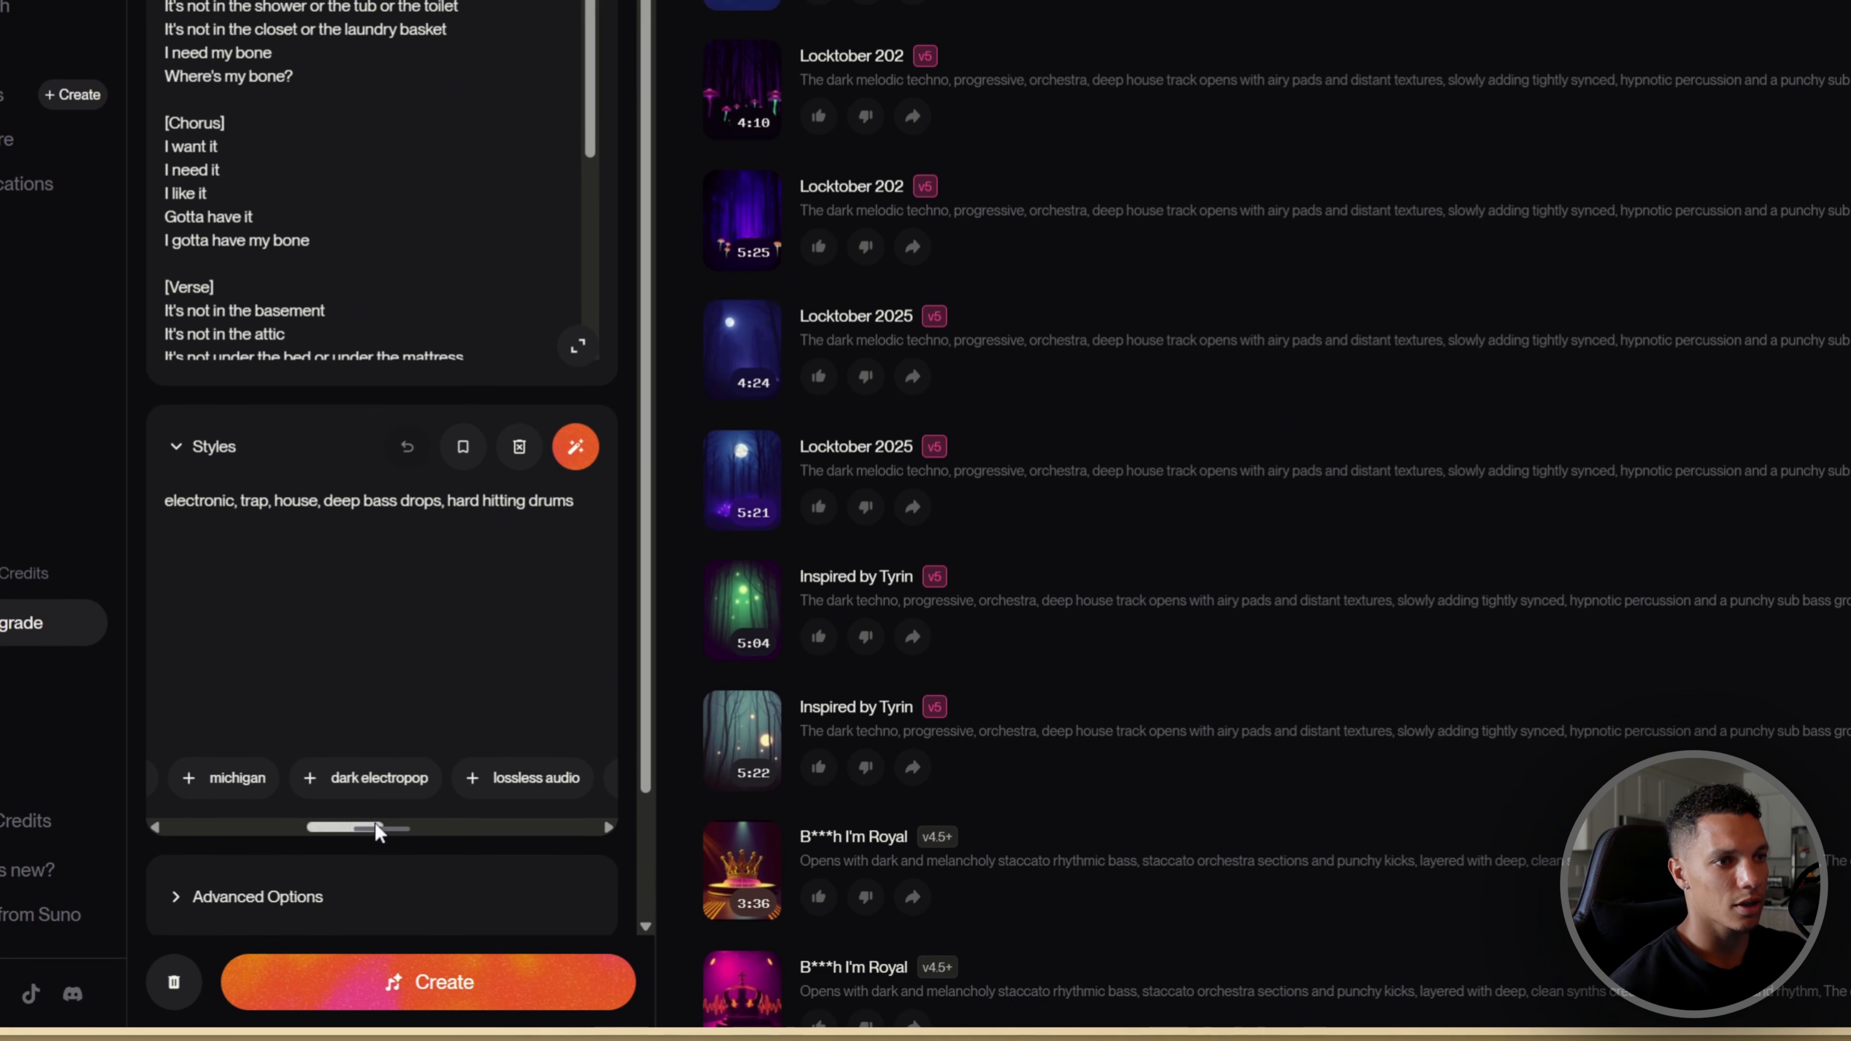
# Add the suggested style tags lossless audio, melodic flow, kawaii pop, electro funk and dark trap beat to Styles
pyautogui.click(487, 786)
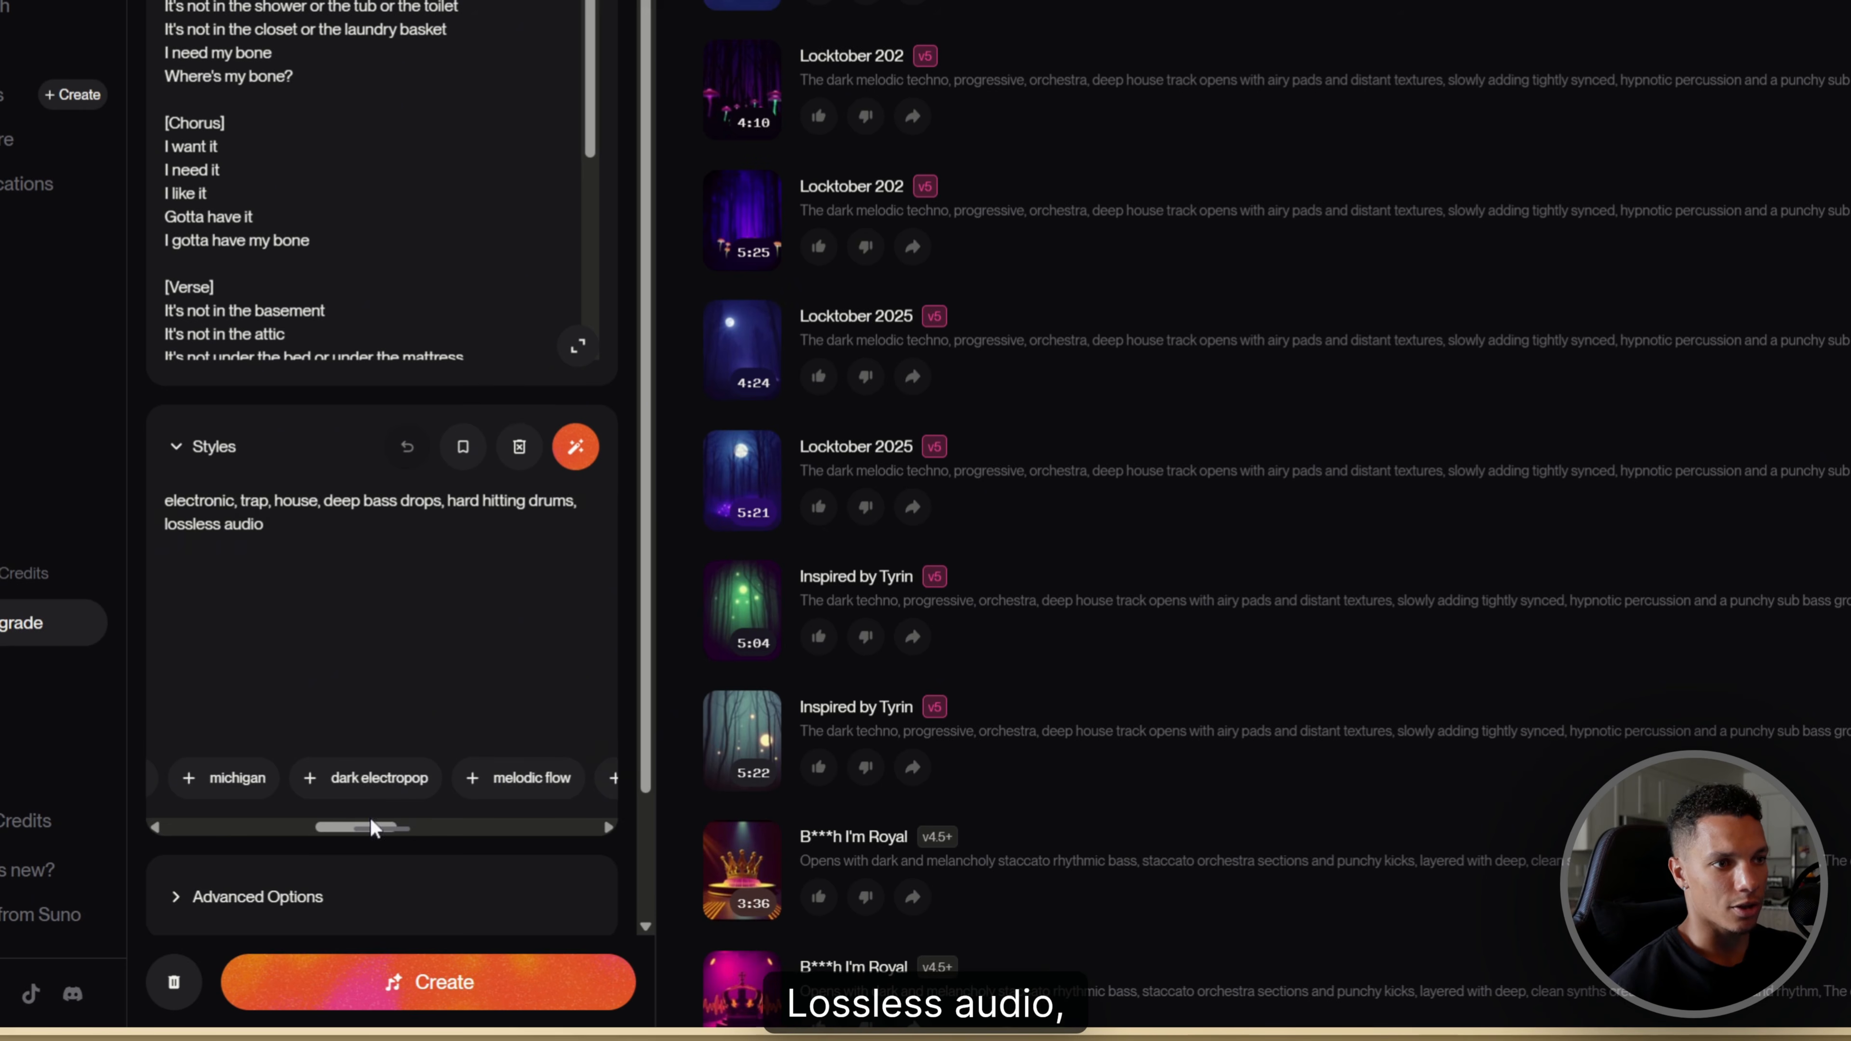
pyautogui.click(487, 786)
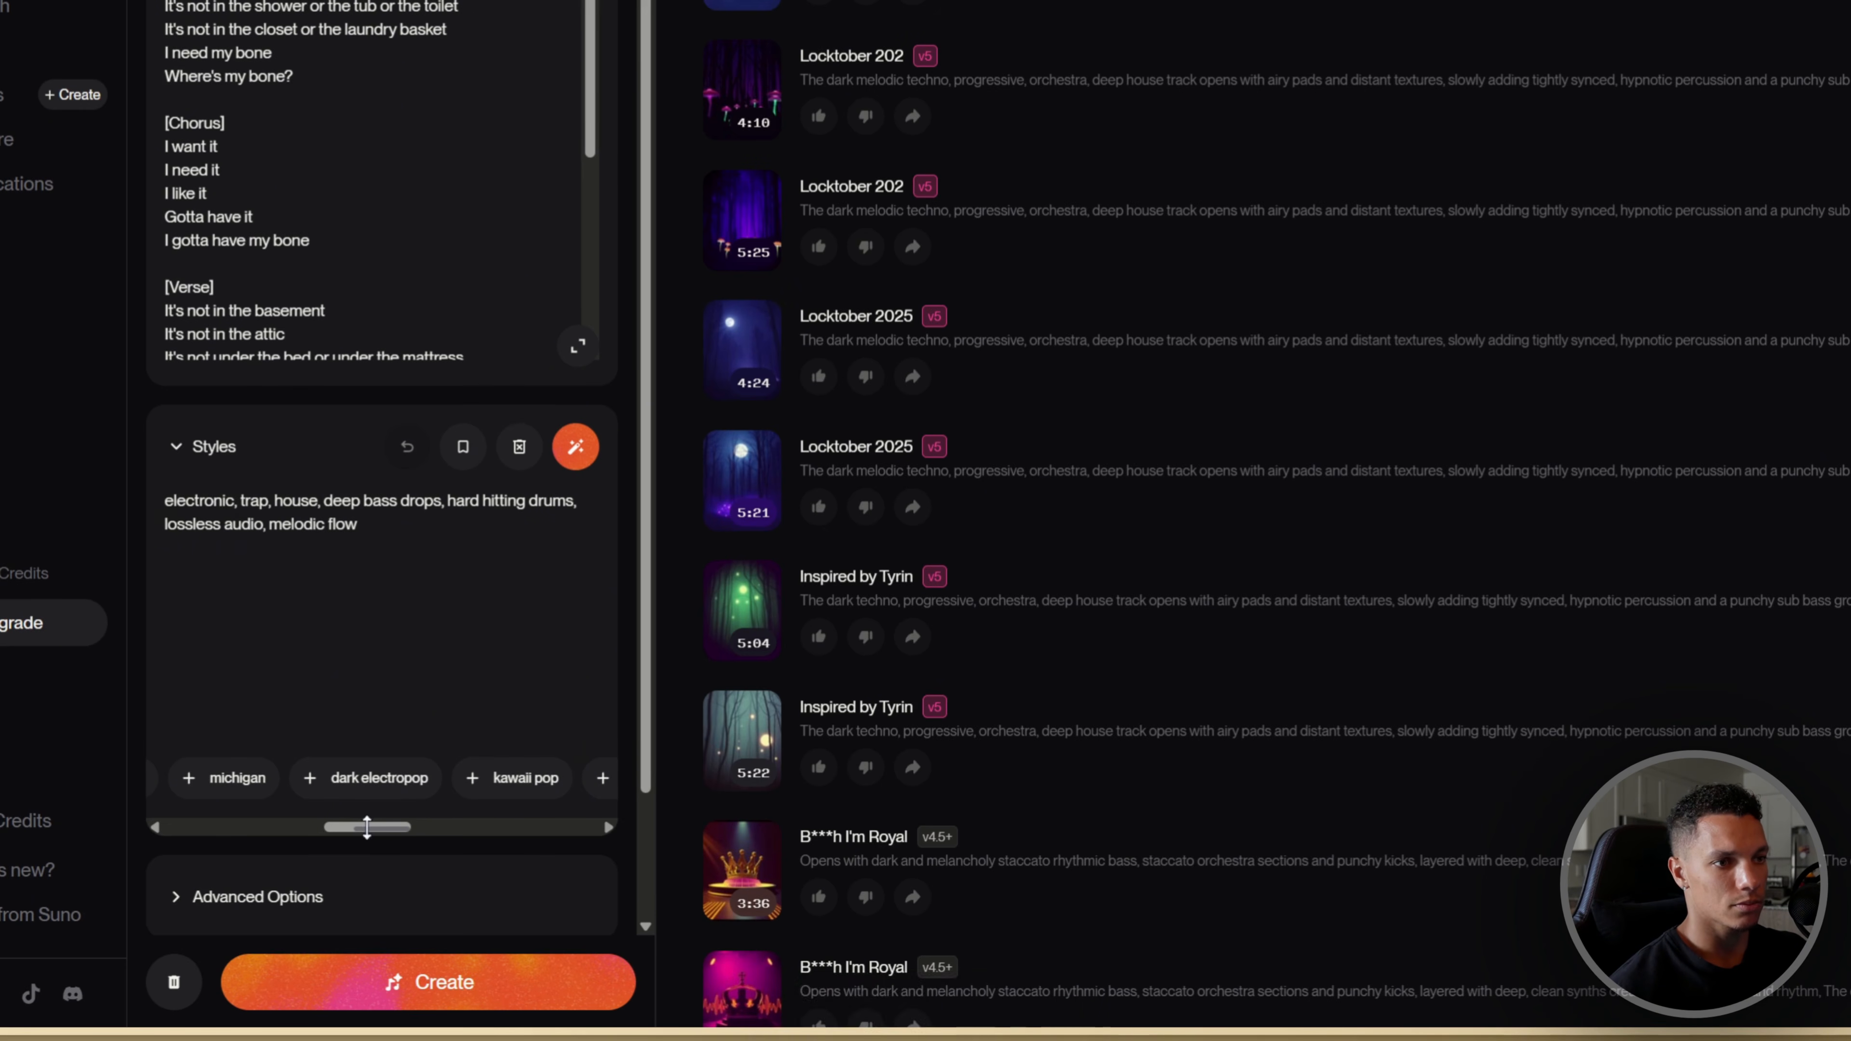
pyautogui.click(495, 787)
pyautogui.click(520, 774)
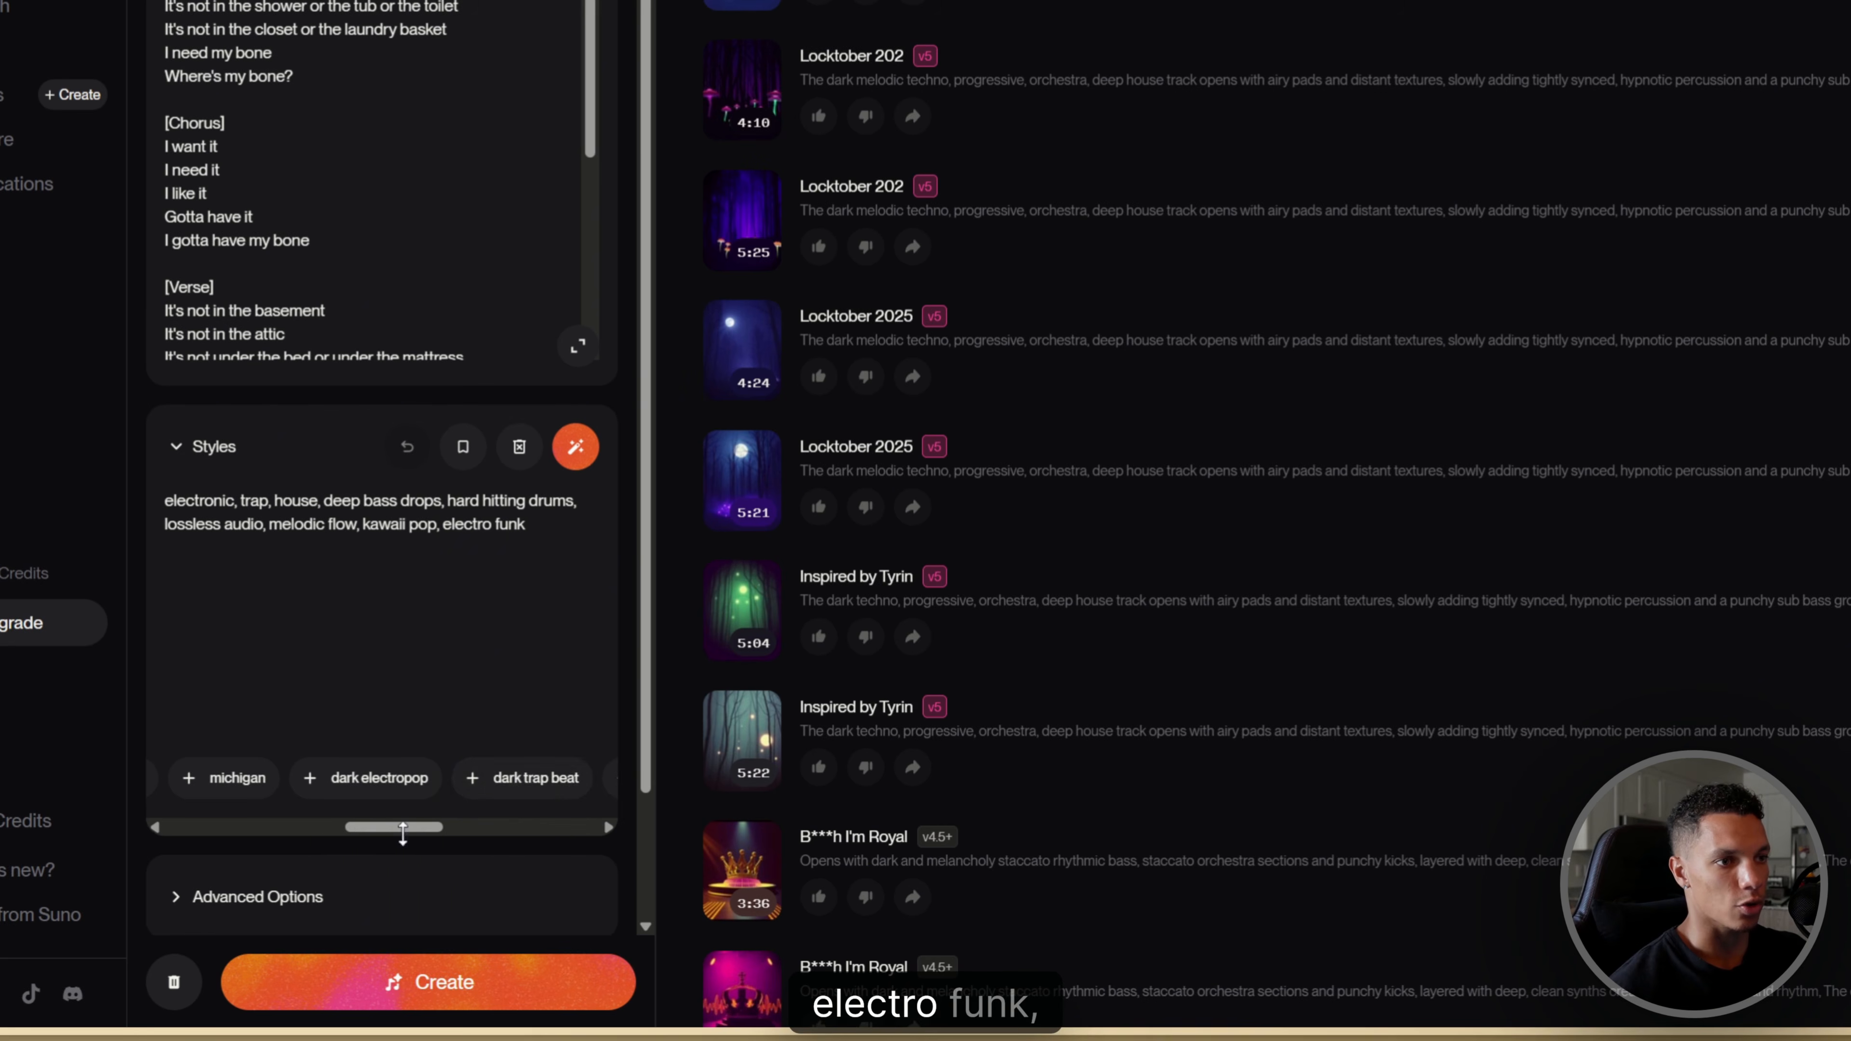
pyautogui.click(504, 791)
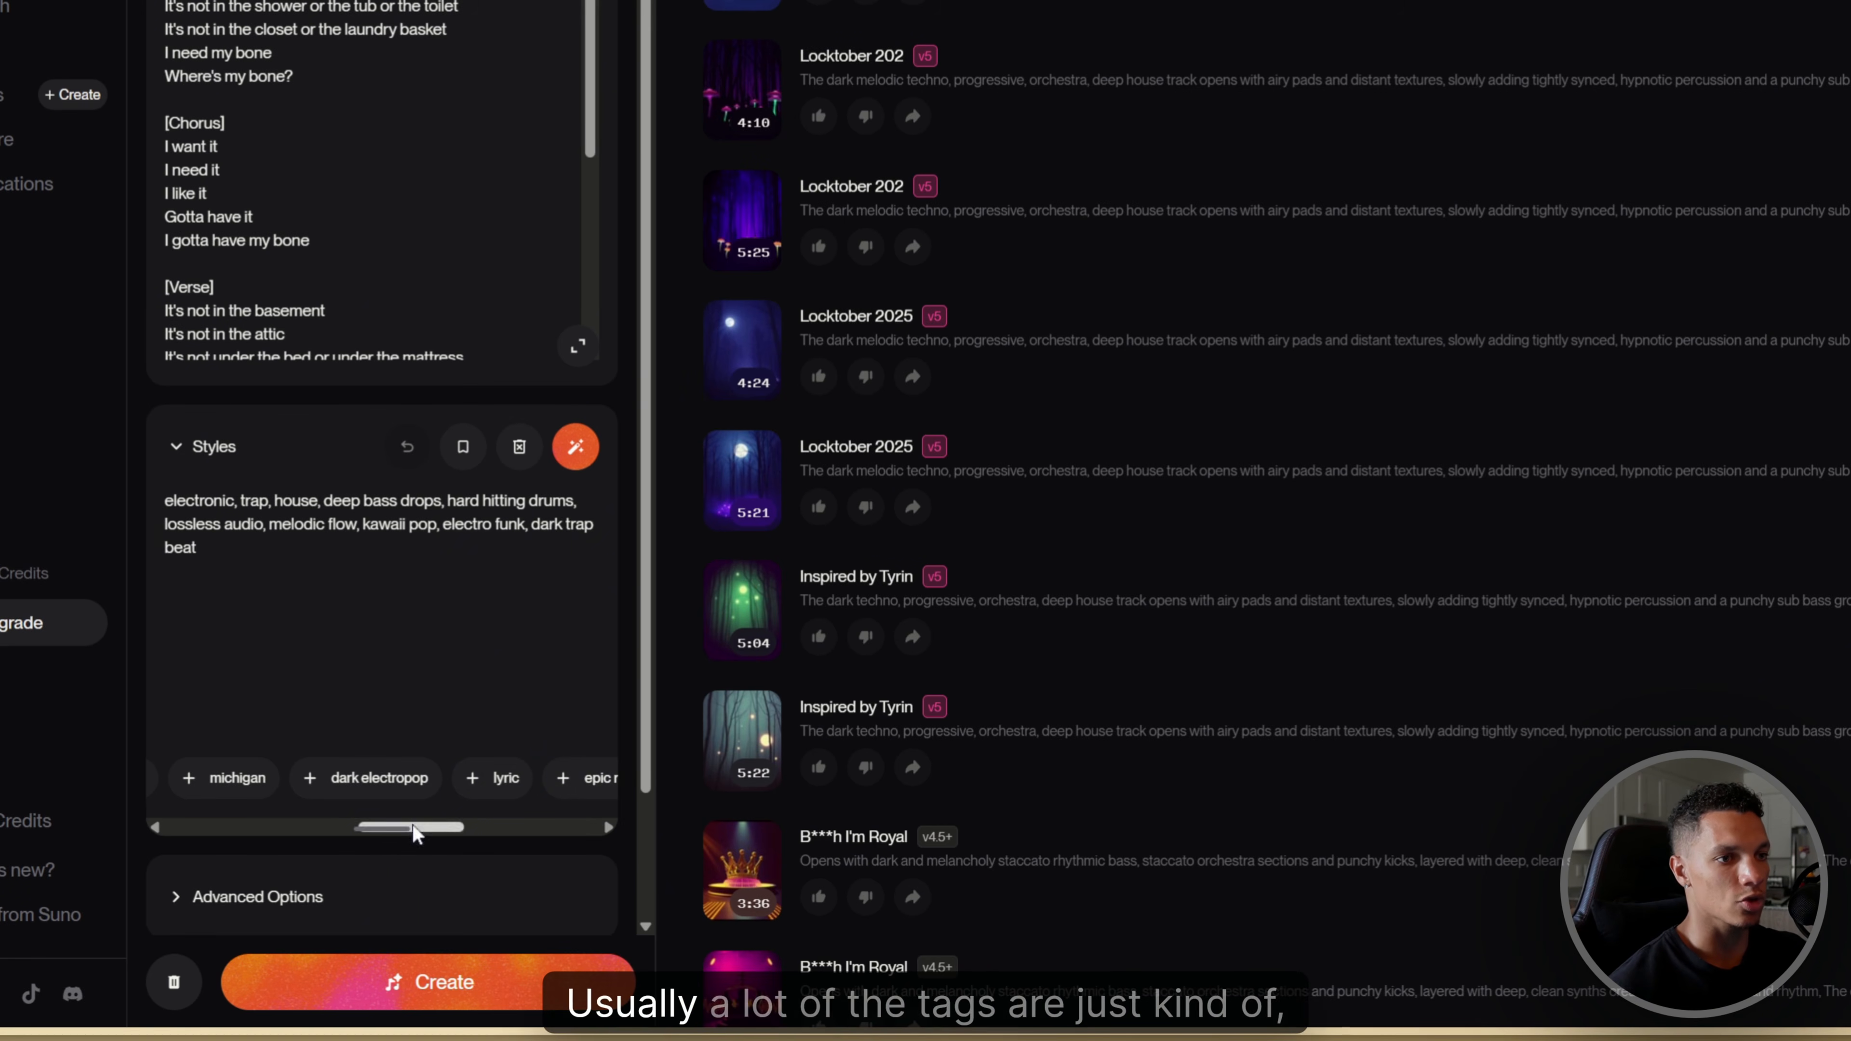
# Return to the start of the suggested tags and view the saved styles list, closing it without choosing a style
pyautogui.moveTo(403, 825); pyautogui.dragTo(519, 868)
pyautogui.hscroll(-10, 519, 861)
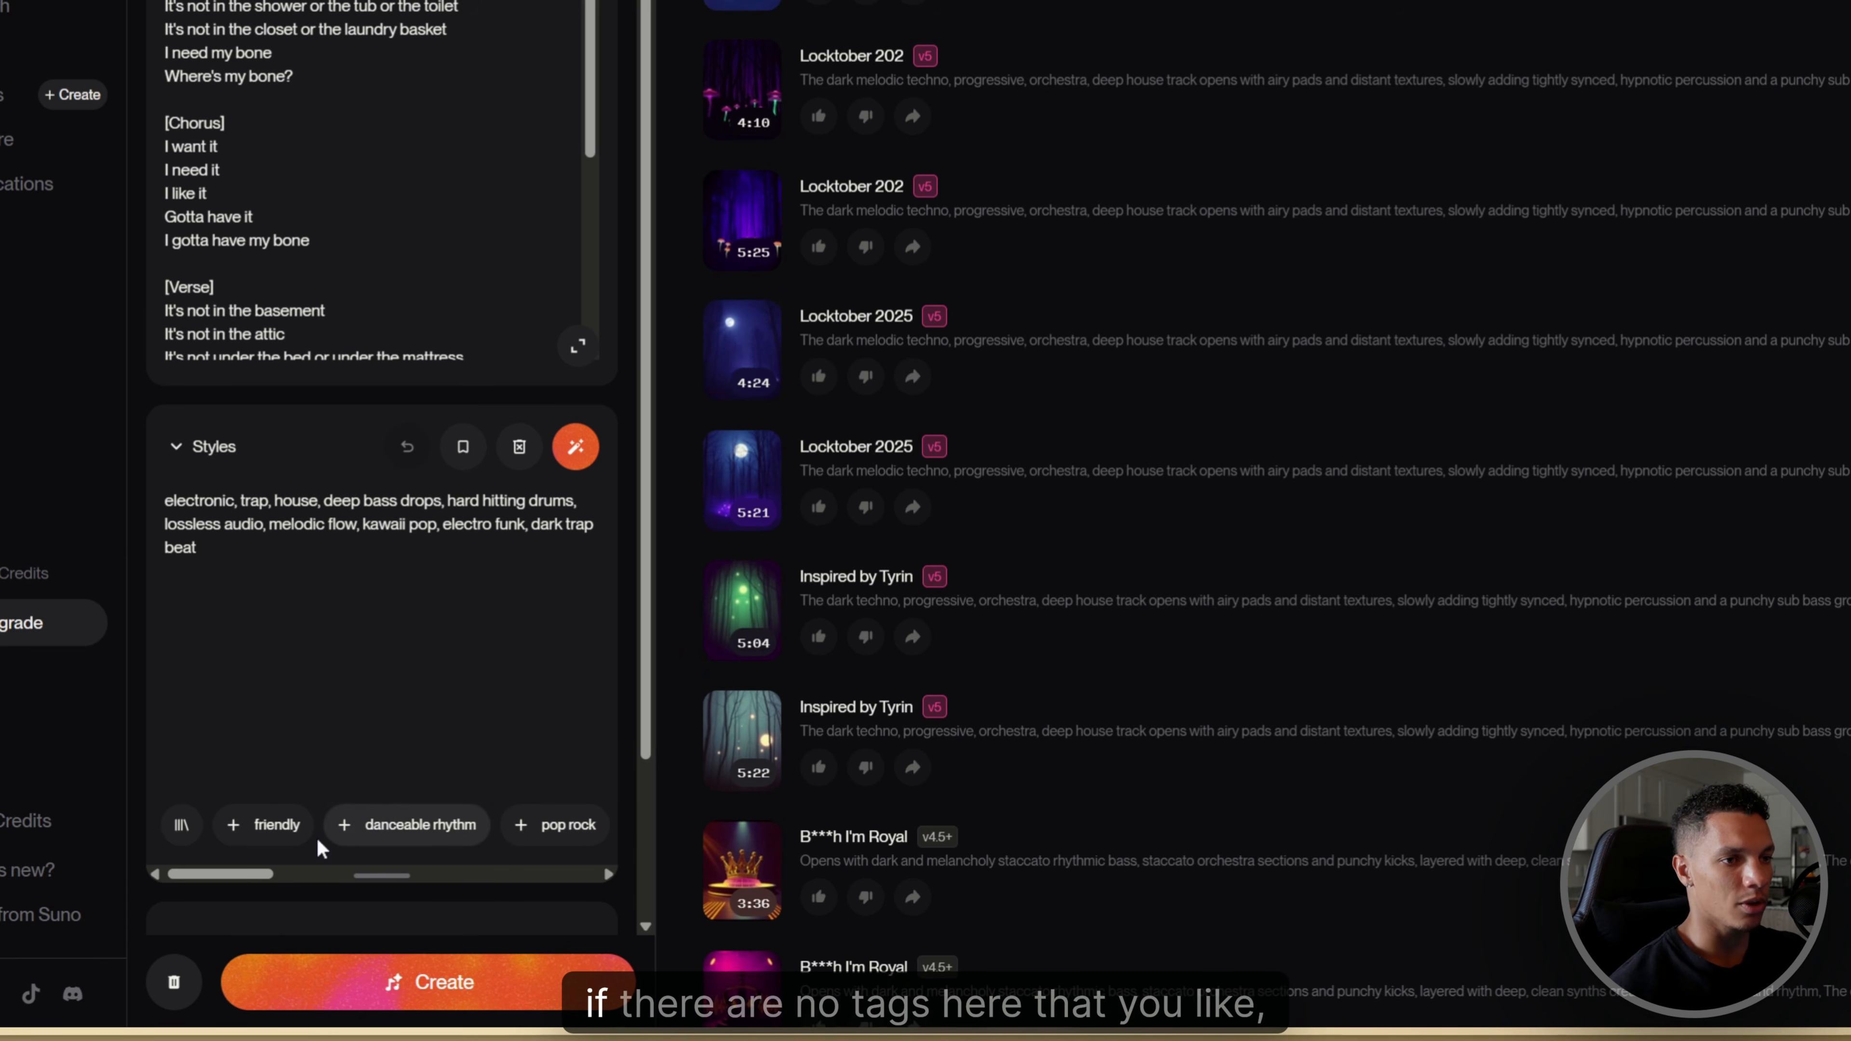
pyautogui.click(186, 840)
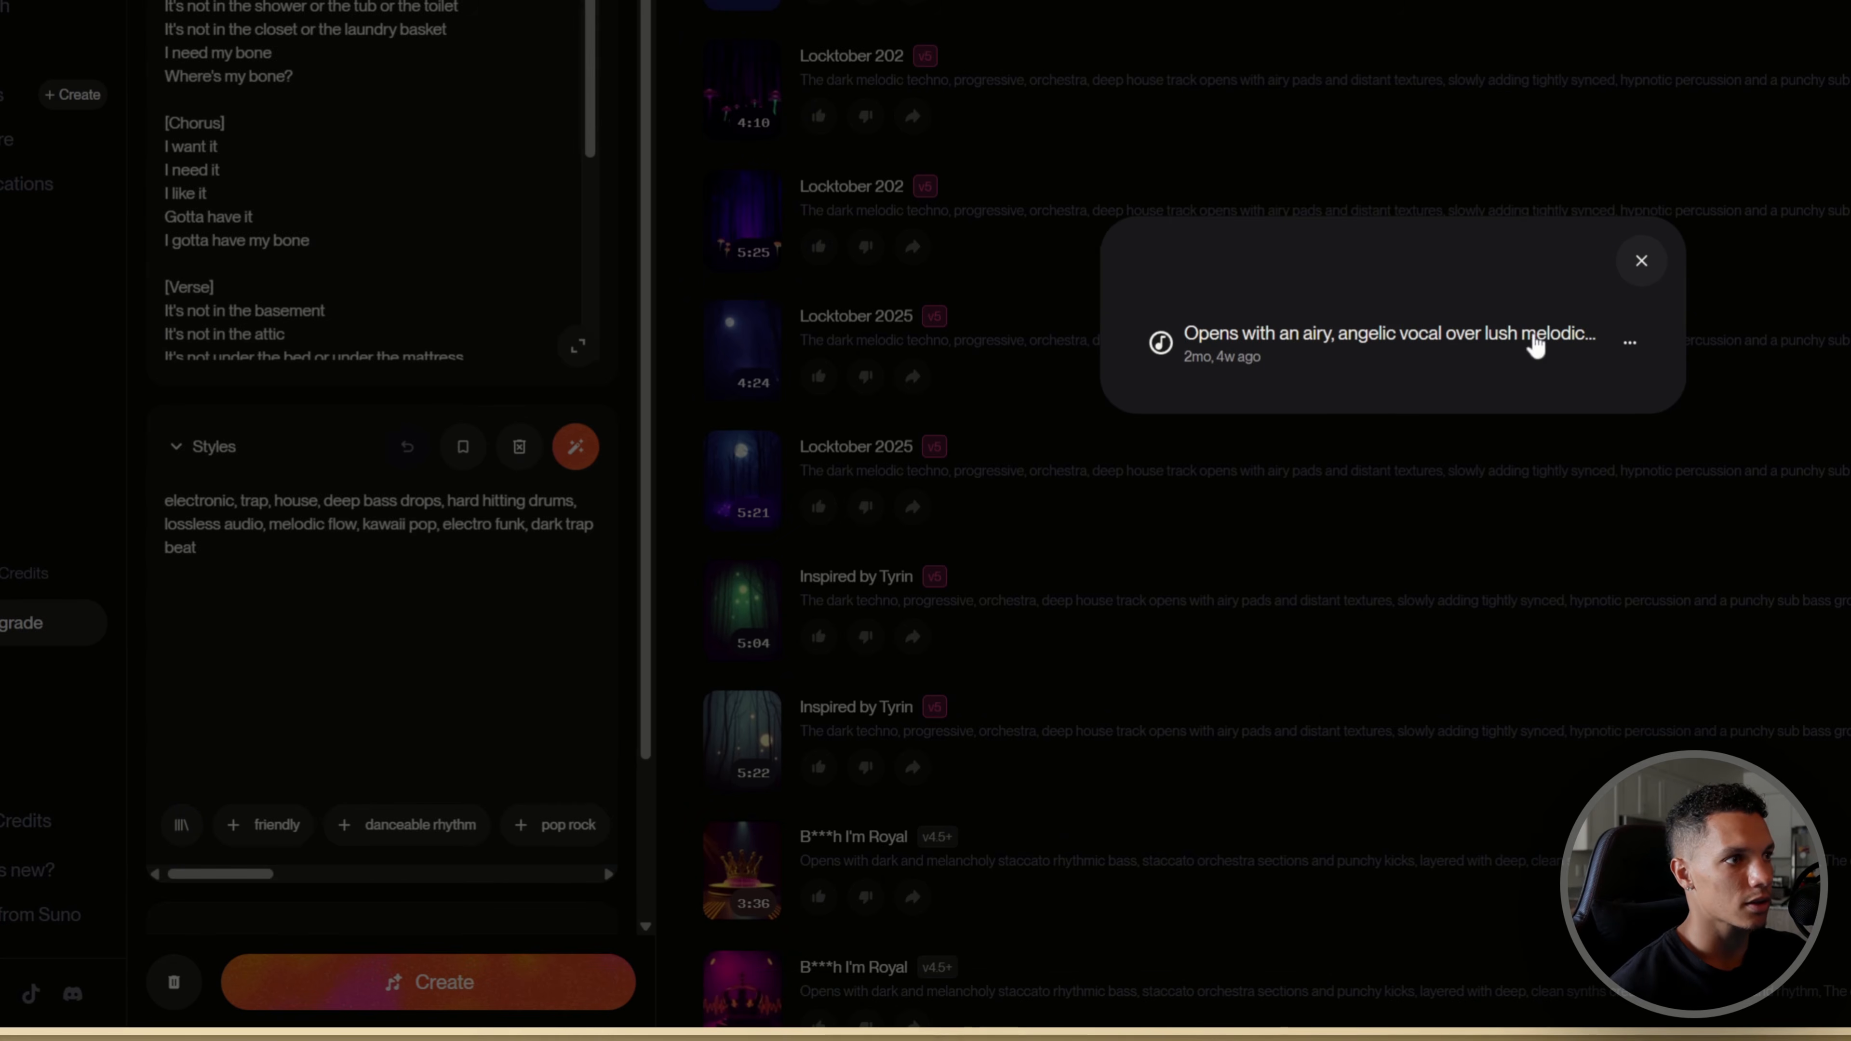
pyautogui.click(1639, 258)
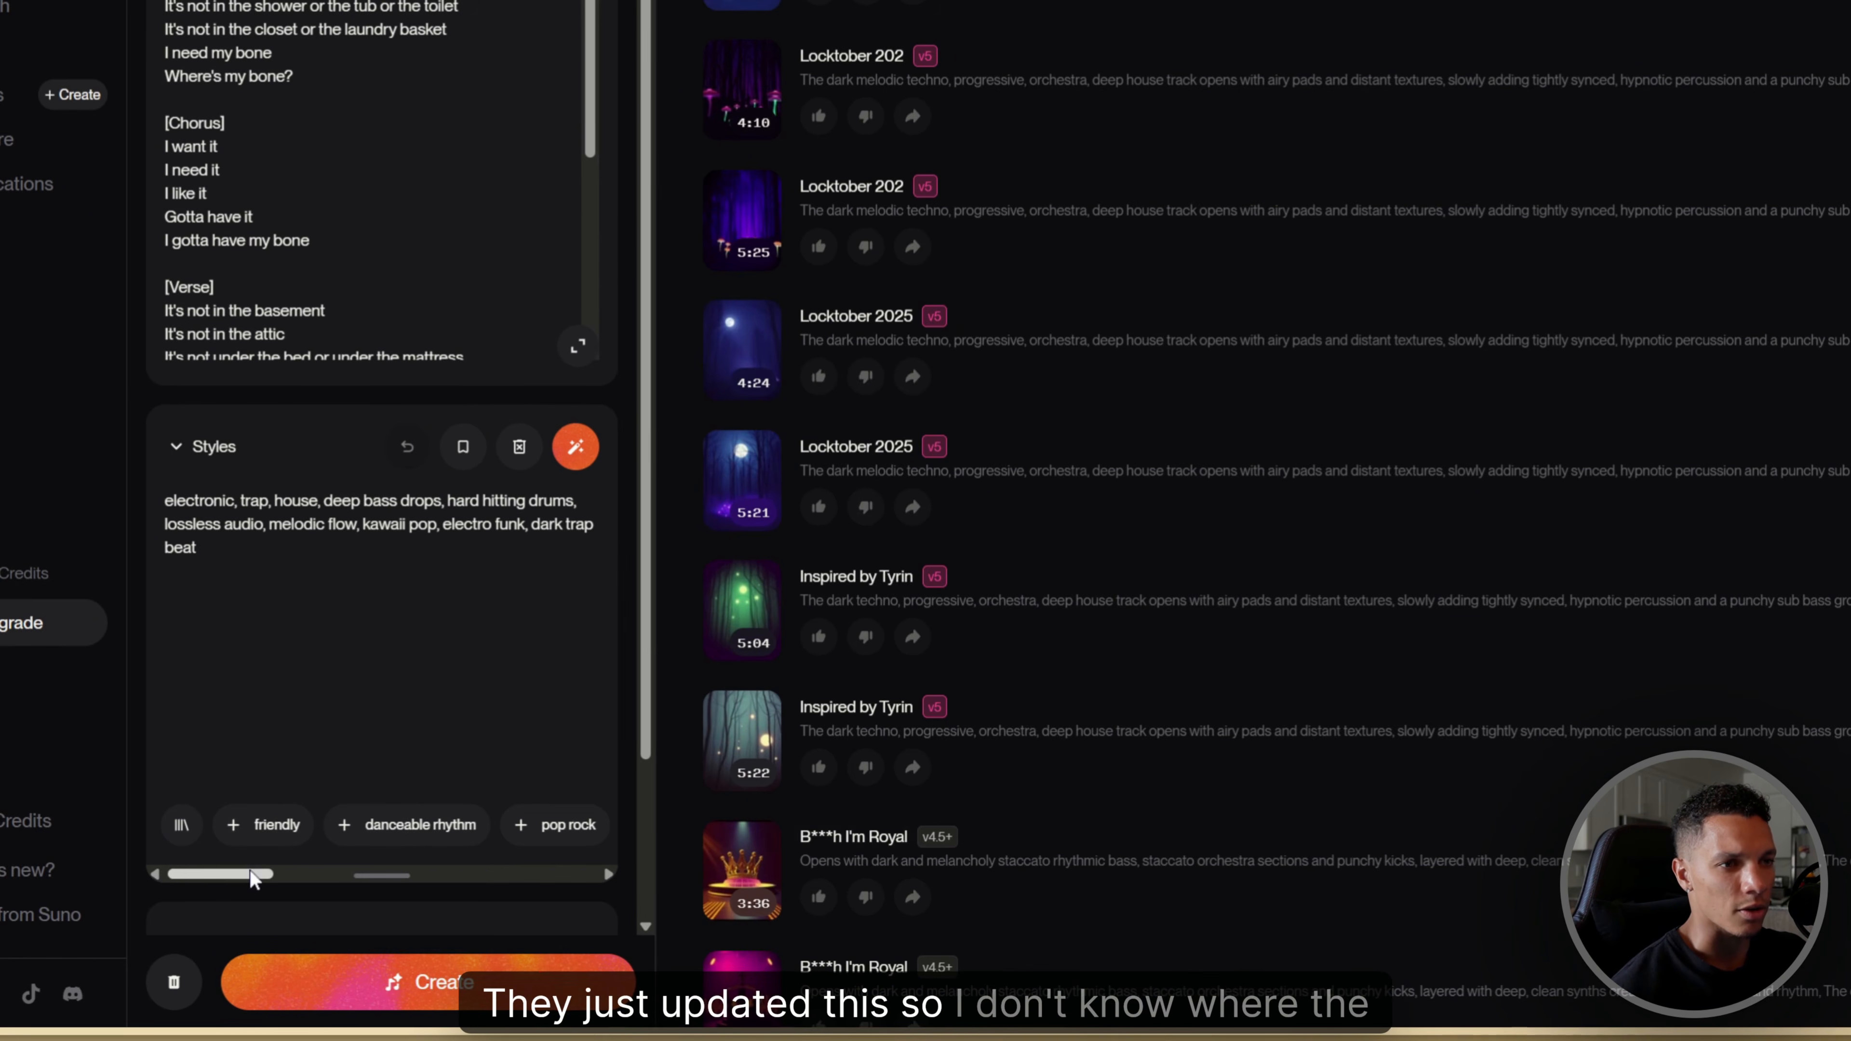
# Look through the whole row of suggested style tags, then check the saved styles list again and close it
pyautogui.moveTo(252, 877); pyautogui.dragTo(117, 846)
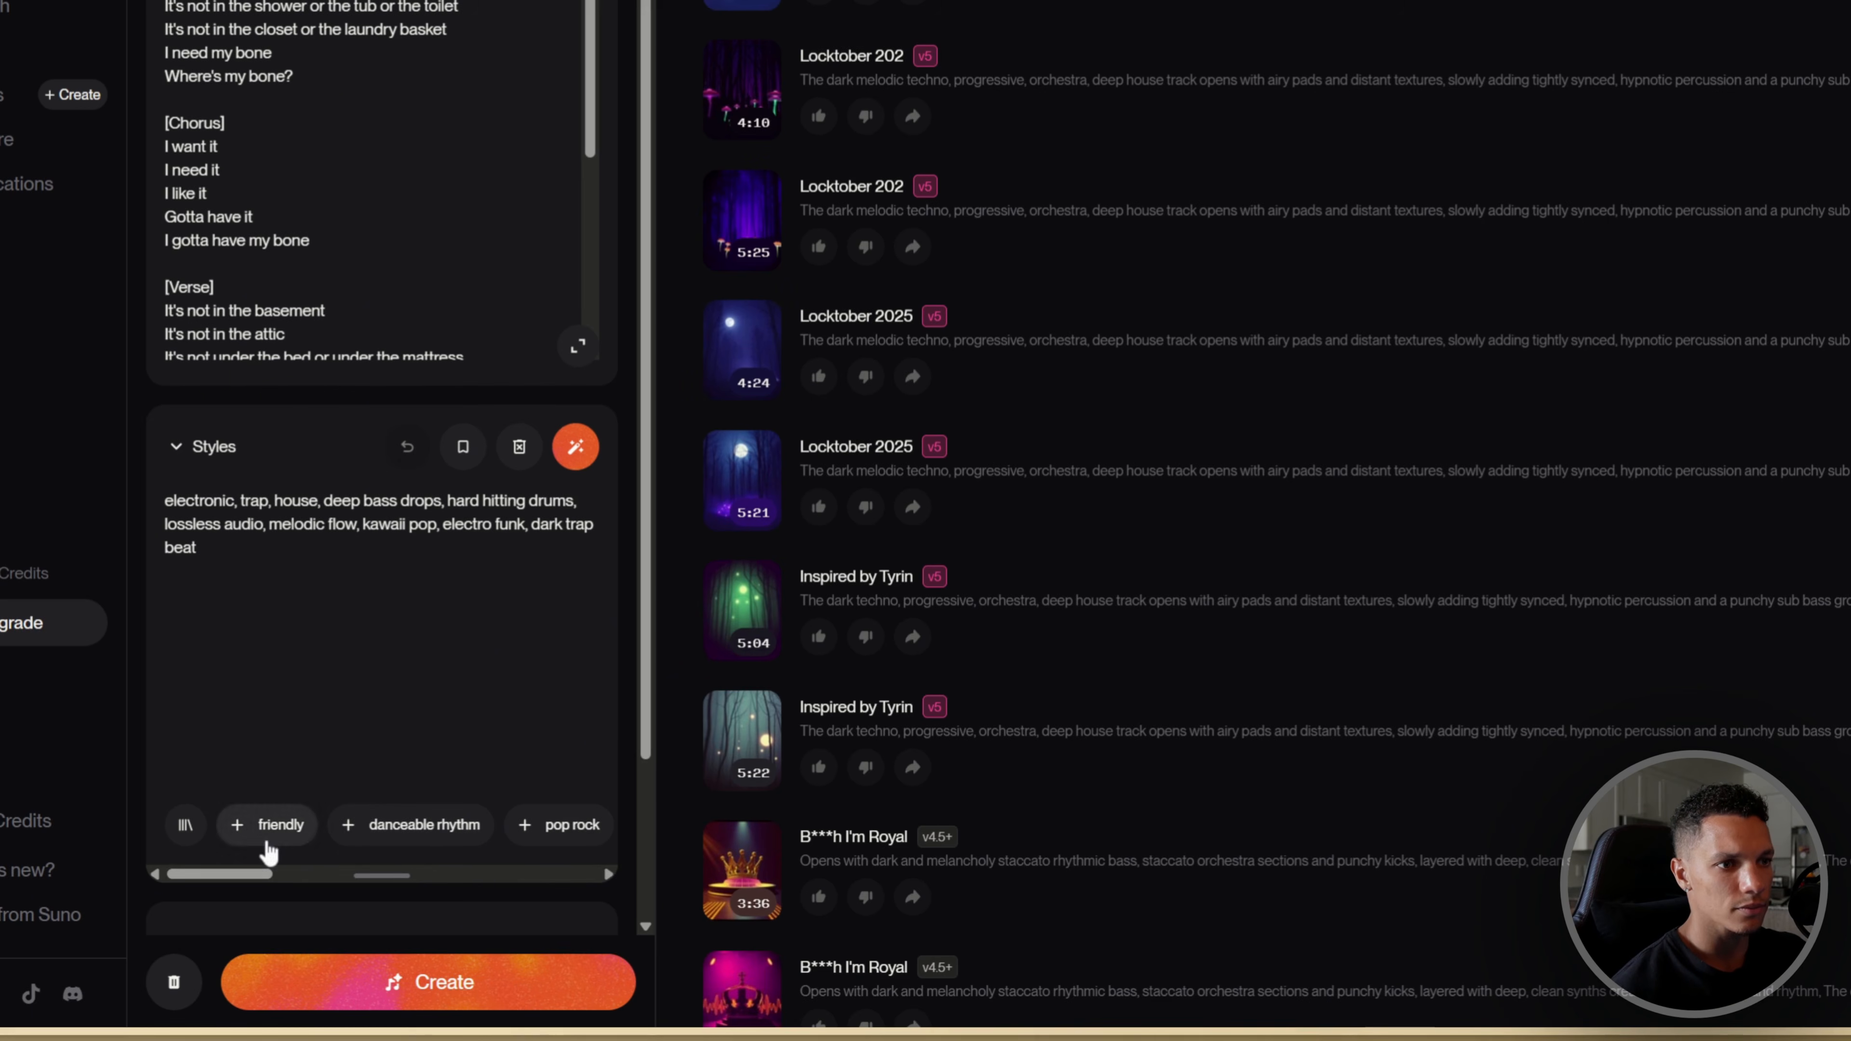
pyautogui.moveTo(238, 877); pyautogui.dragTo(554, 874)
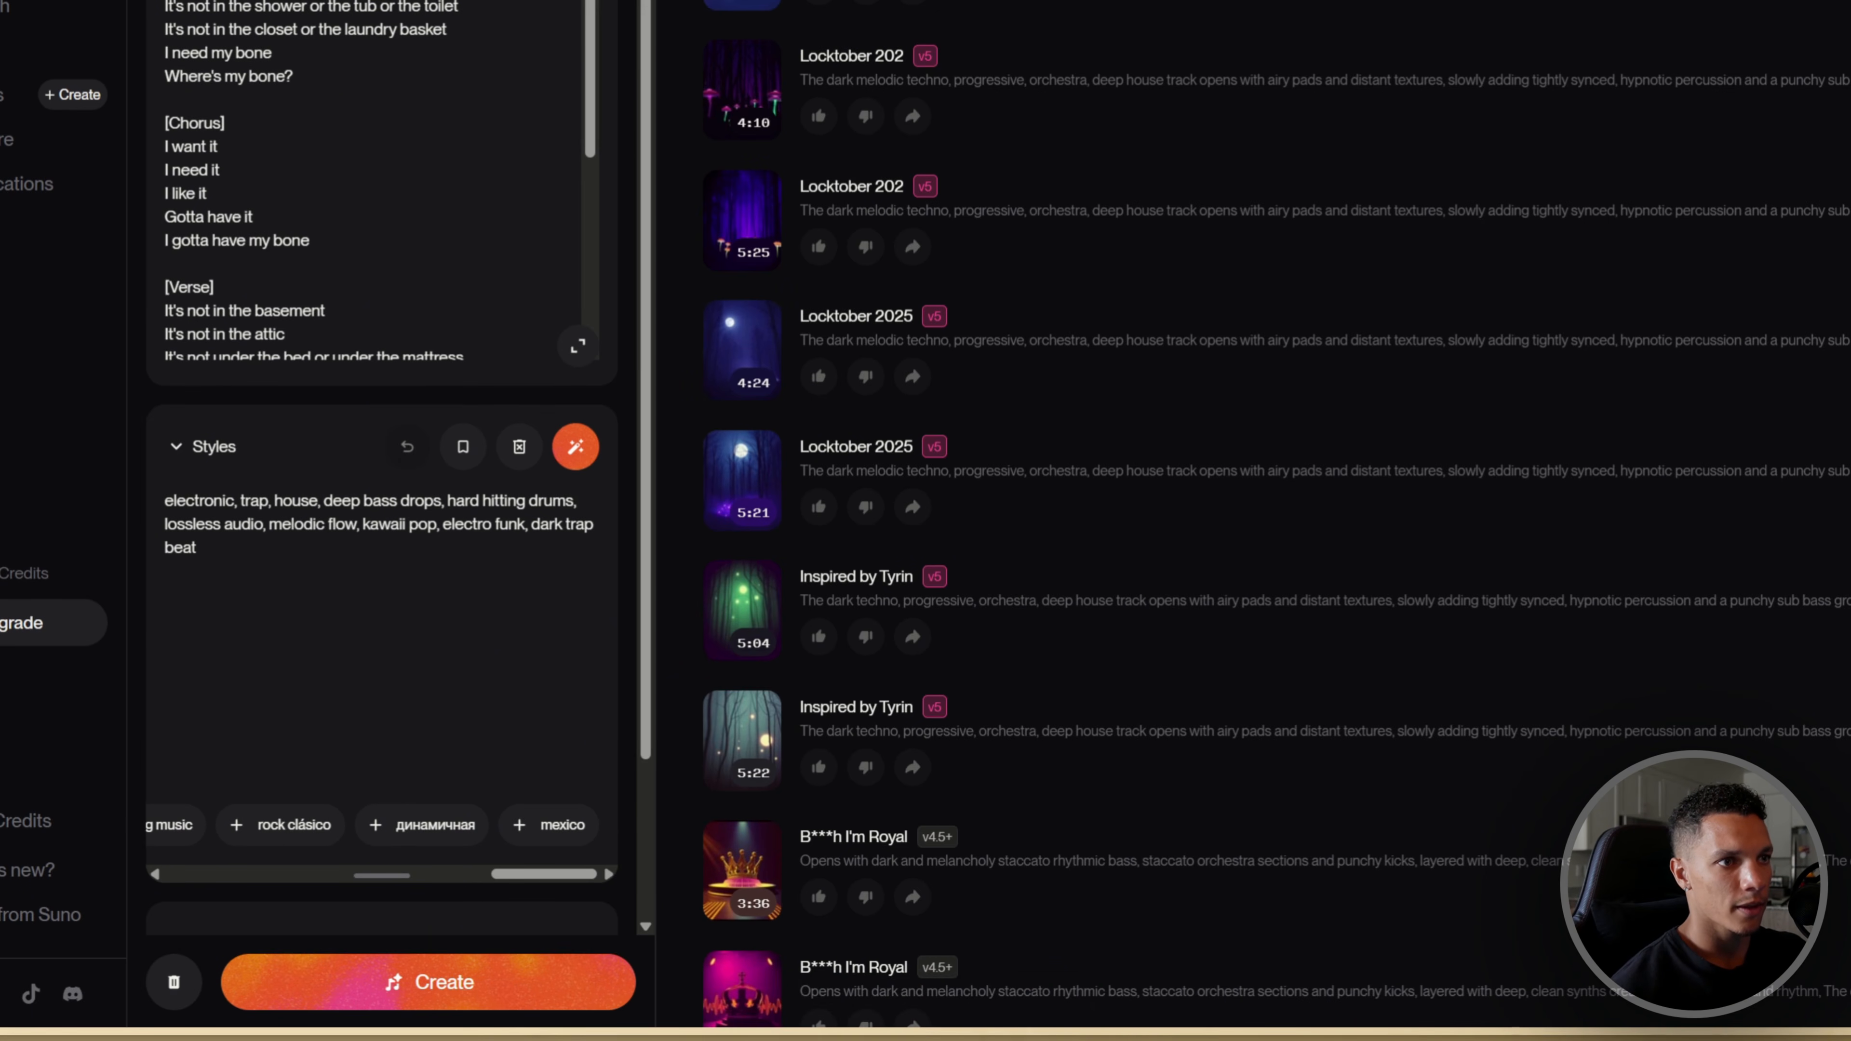
pyautogui.moveTo(536, 866); pyautogui.dragTo(241, 873)
pyautogui.scroll(-3, 269, 685)
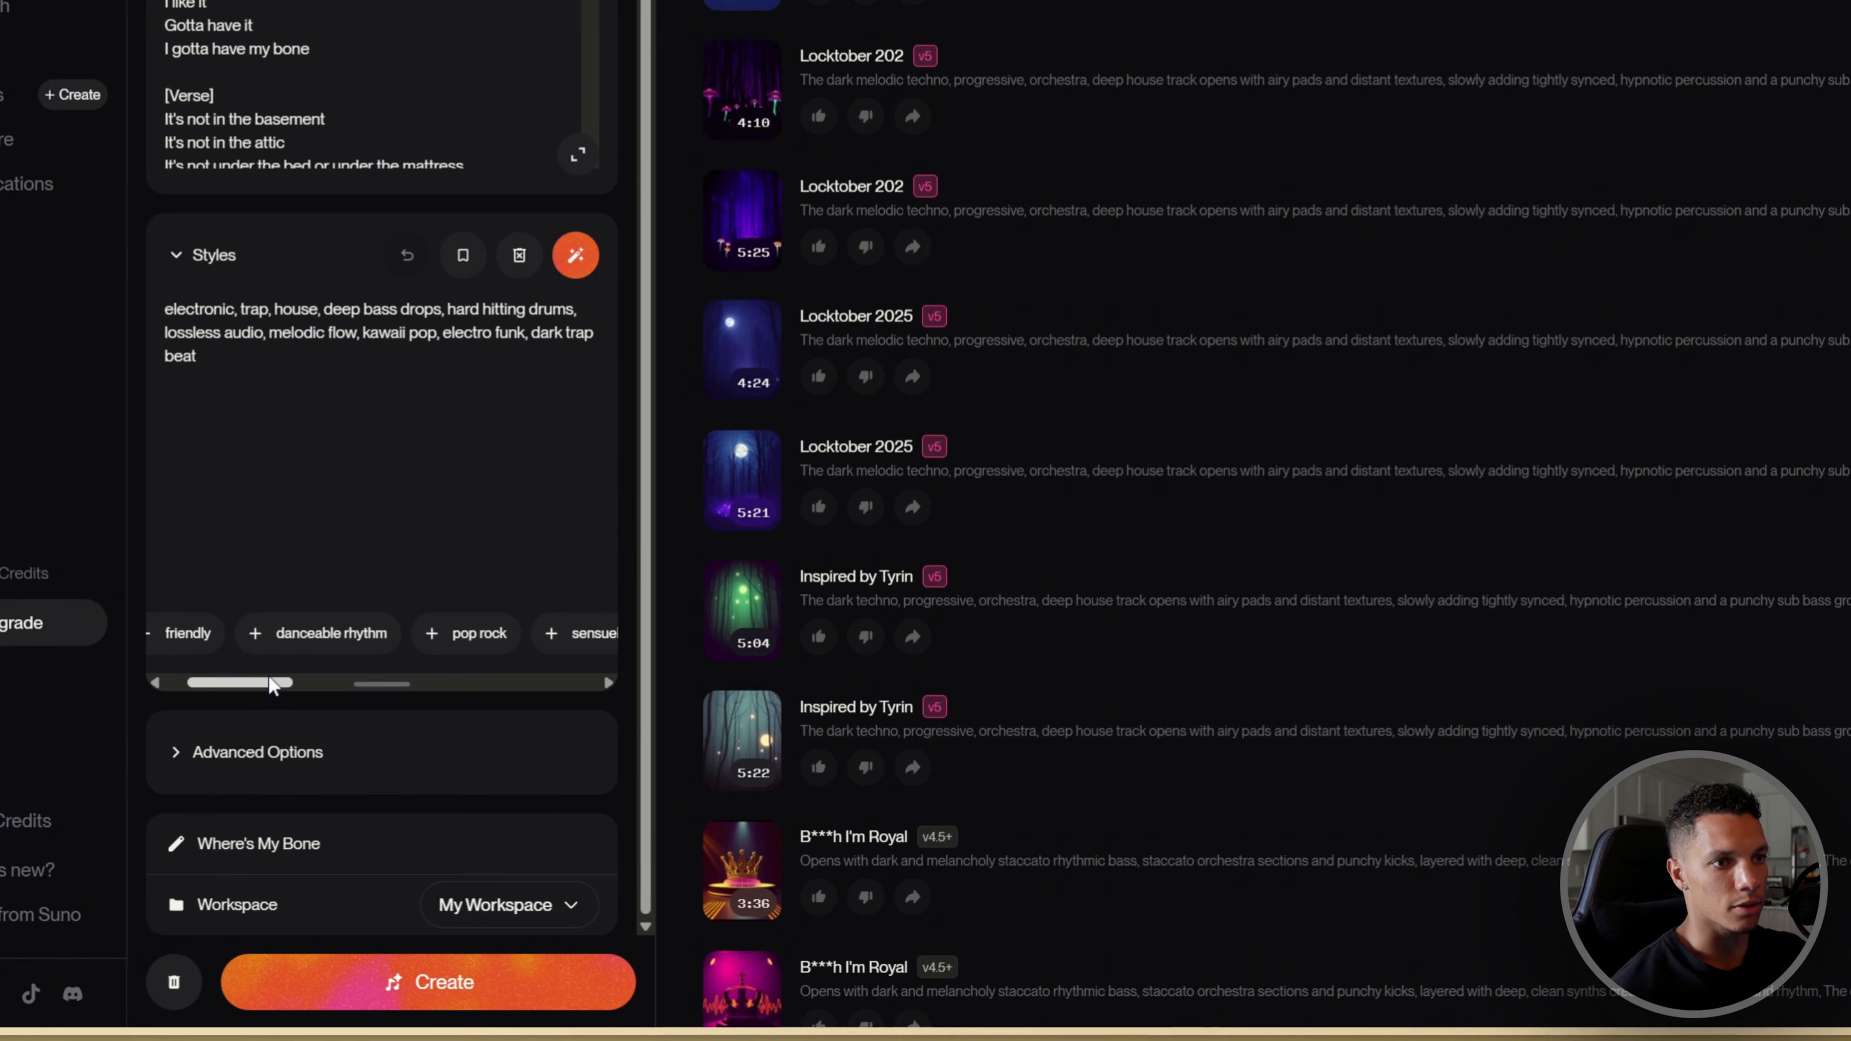
pyautogui.moveTo(271, 685); pyautogui.dragTo(250, 686)
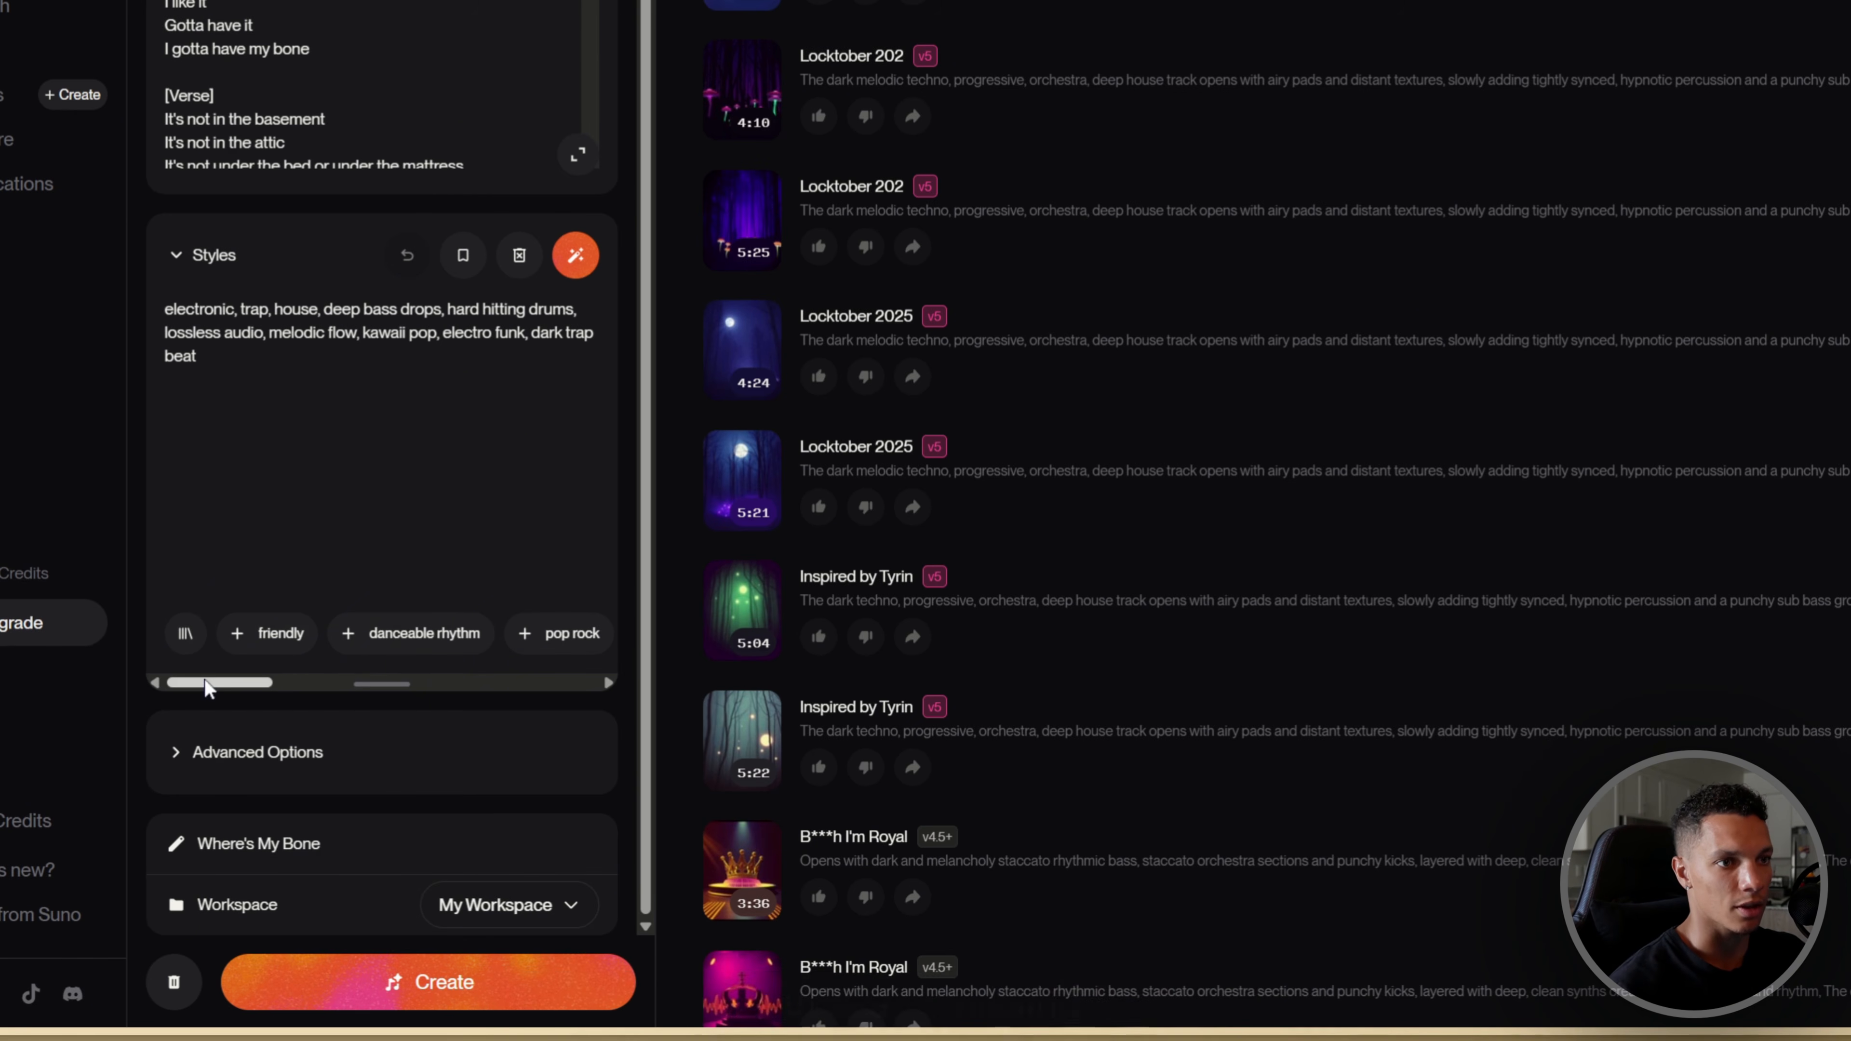
pyautogui.moveTo(241, 682); pyautogui.dragTo(142, 670)
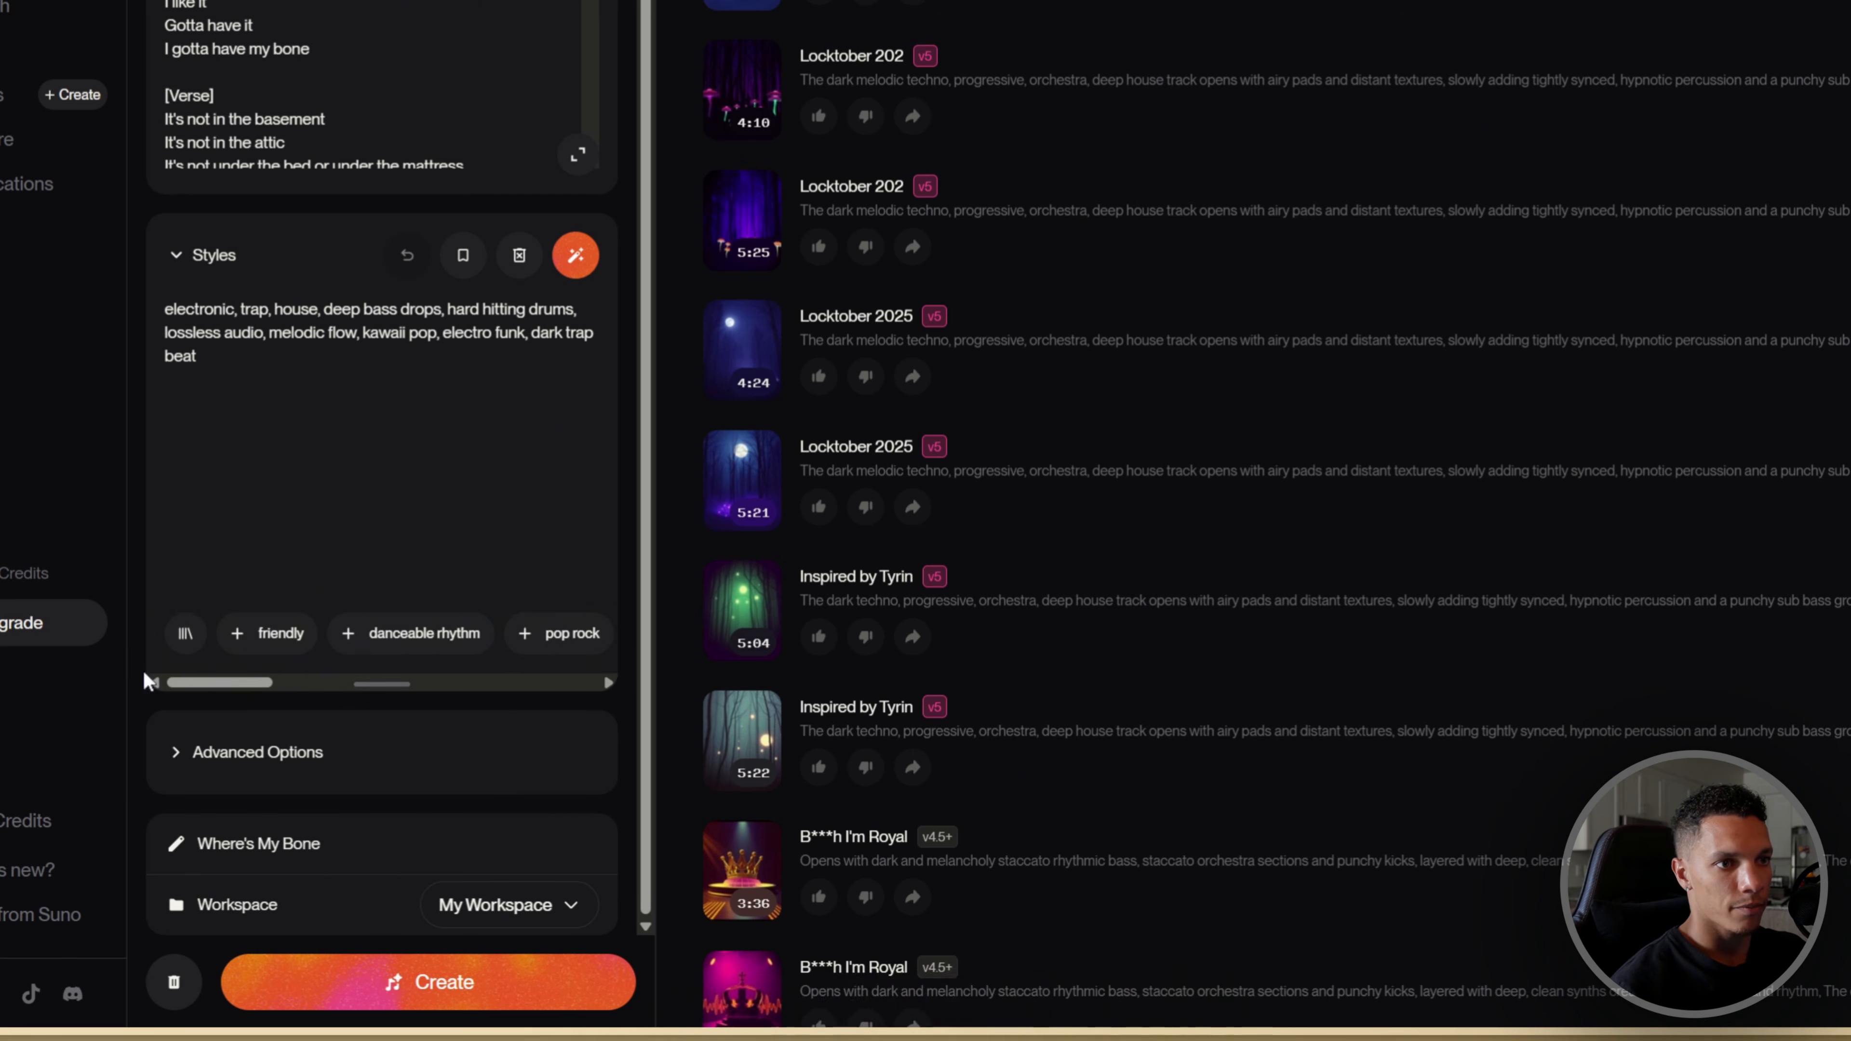
pyautogui.click(185, 636)
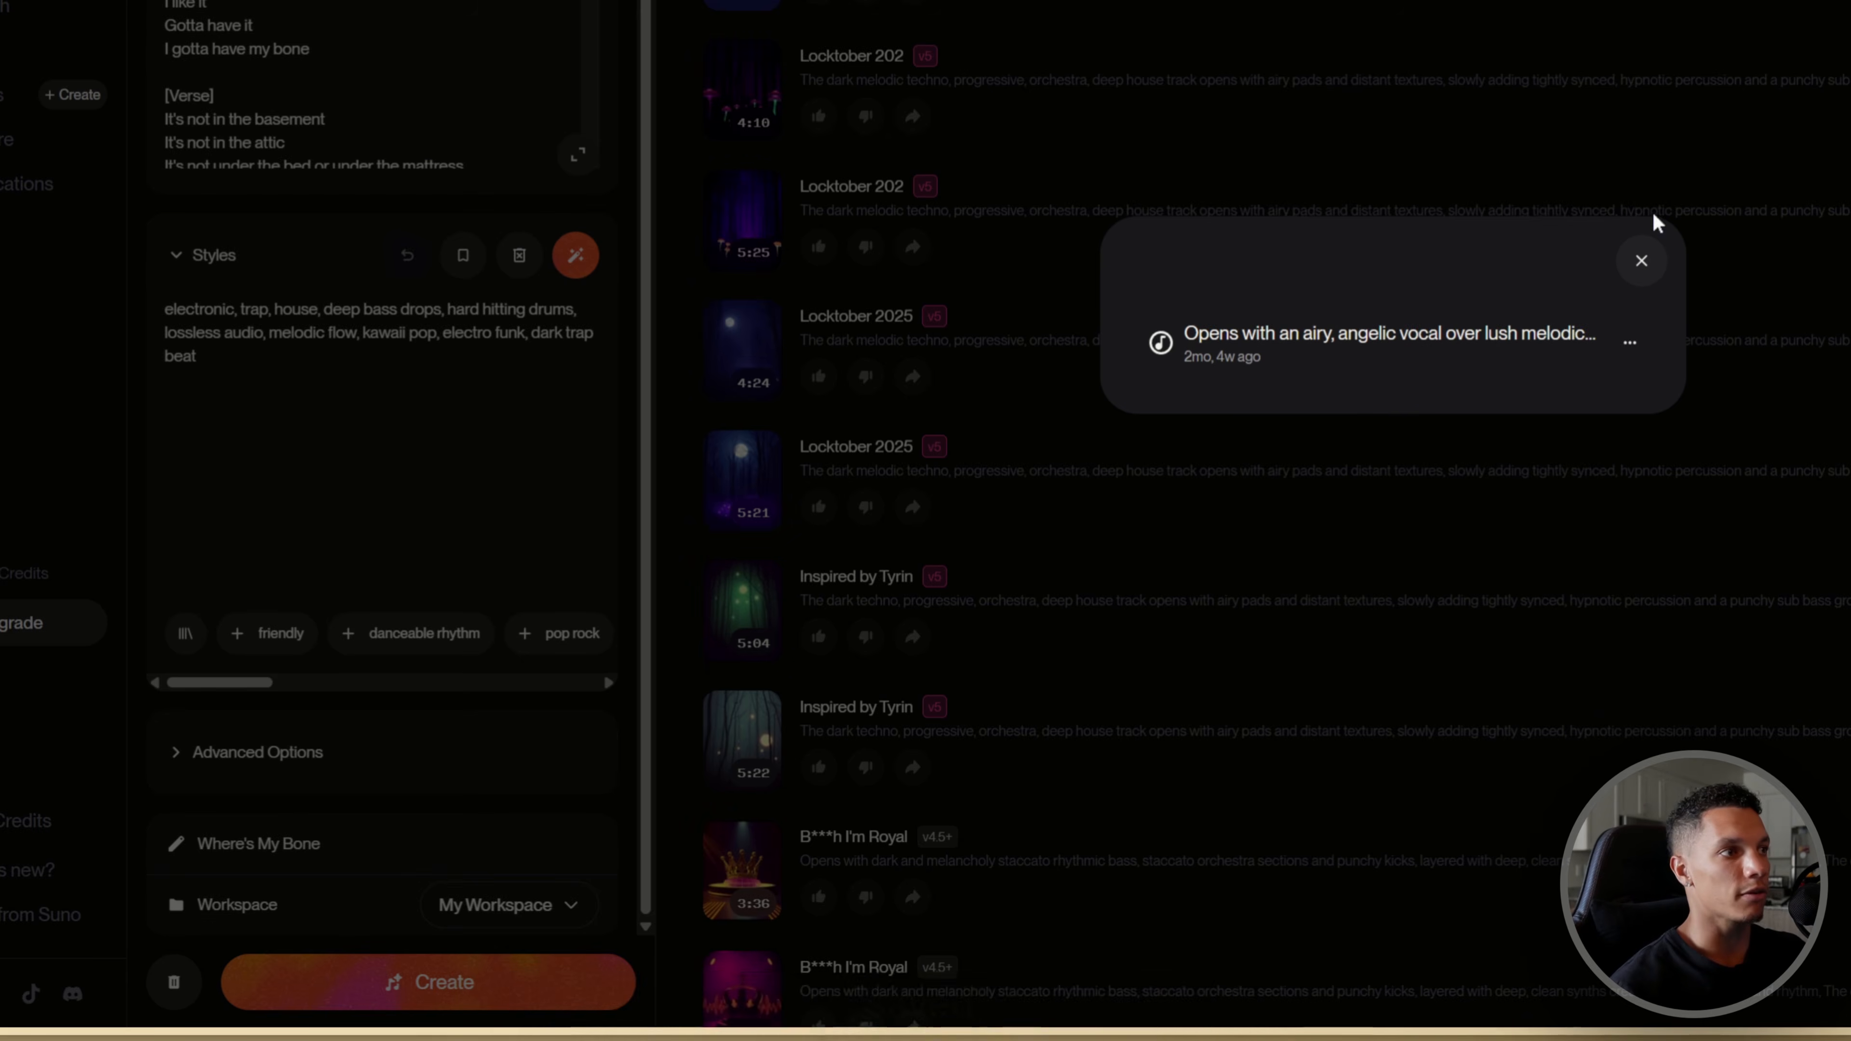
pyautogui.click(1642, 260)
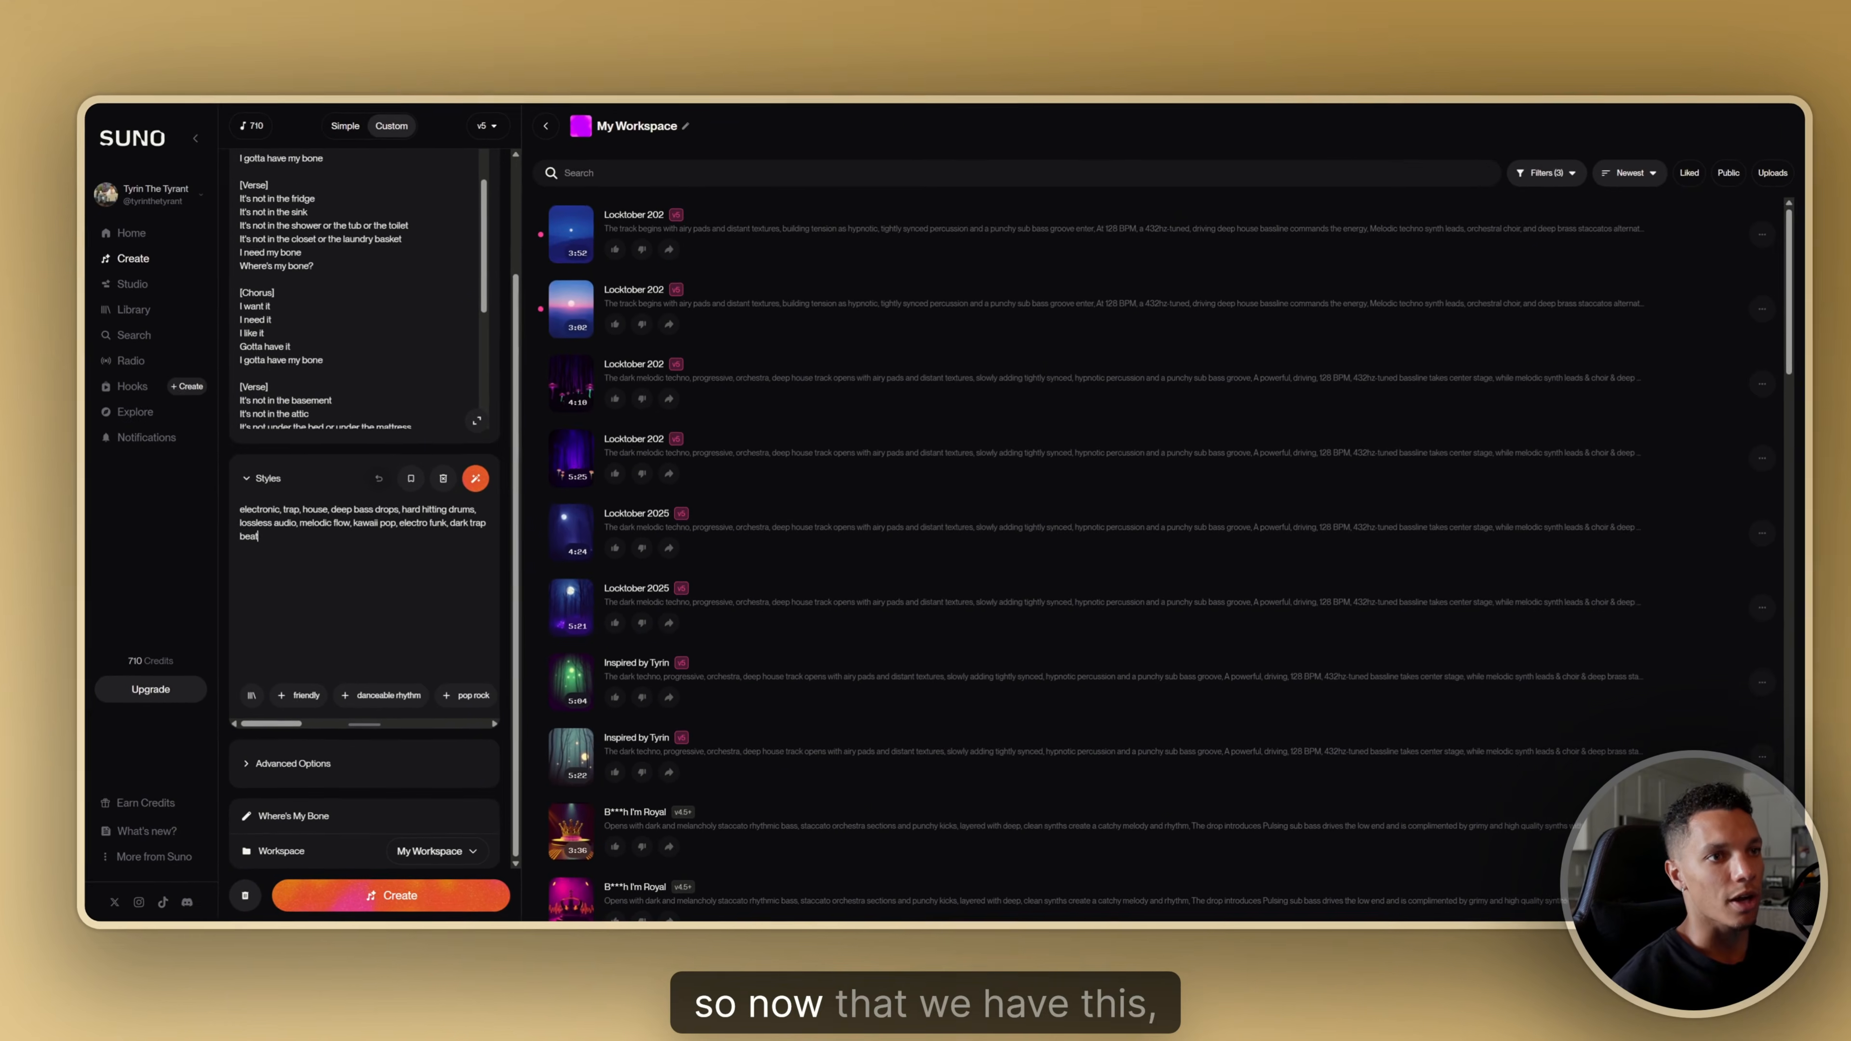
# Append rhythmic sub bass and an aggressive element to the style tags, and turn them into a full prose description of the track
pyautogui.moveTo(259, 536)
pyautogui.mouseDown()
pyautogui.moveTo(291, 523)
pyautogui.moveTo(241, 509)
pyautogui.mouseUp()
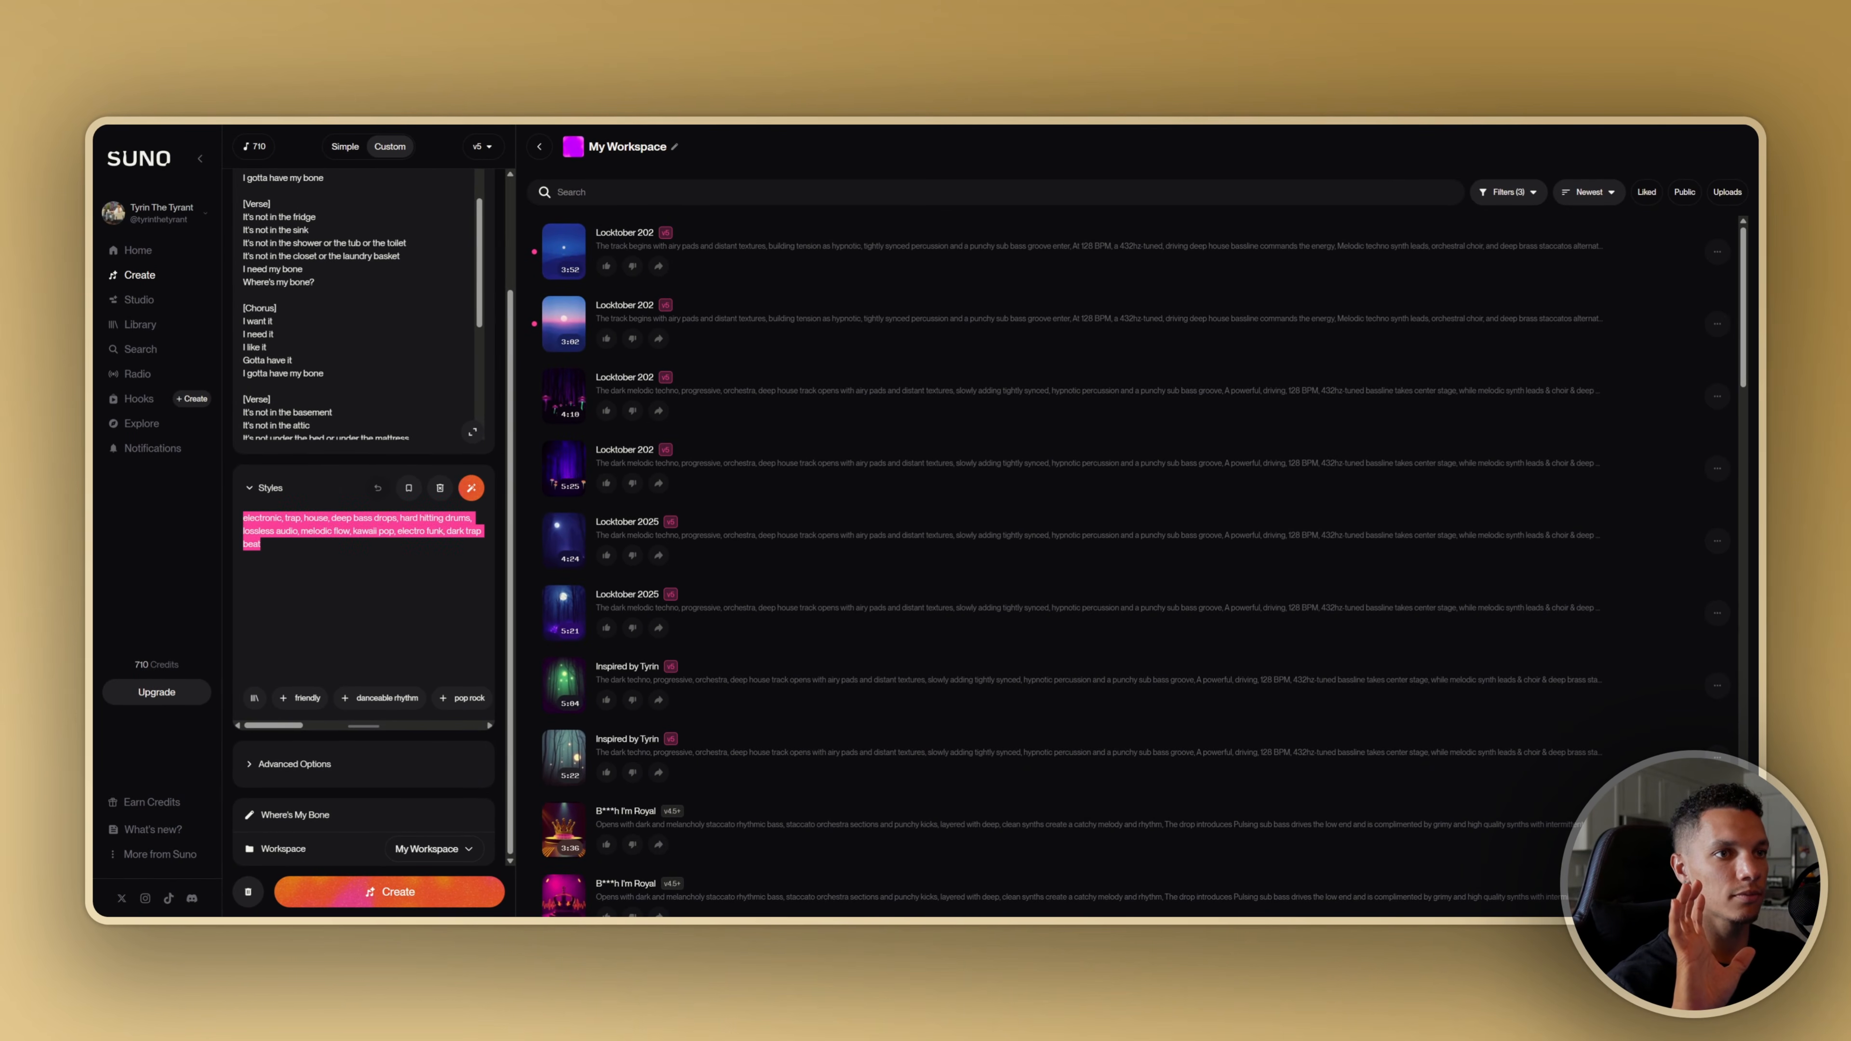
pyautogui.click(261, 543)
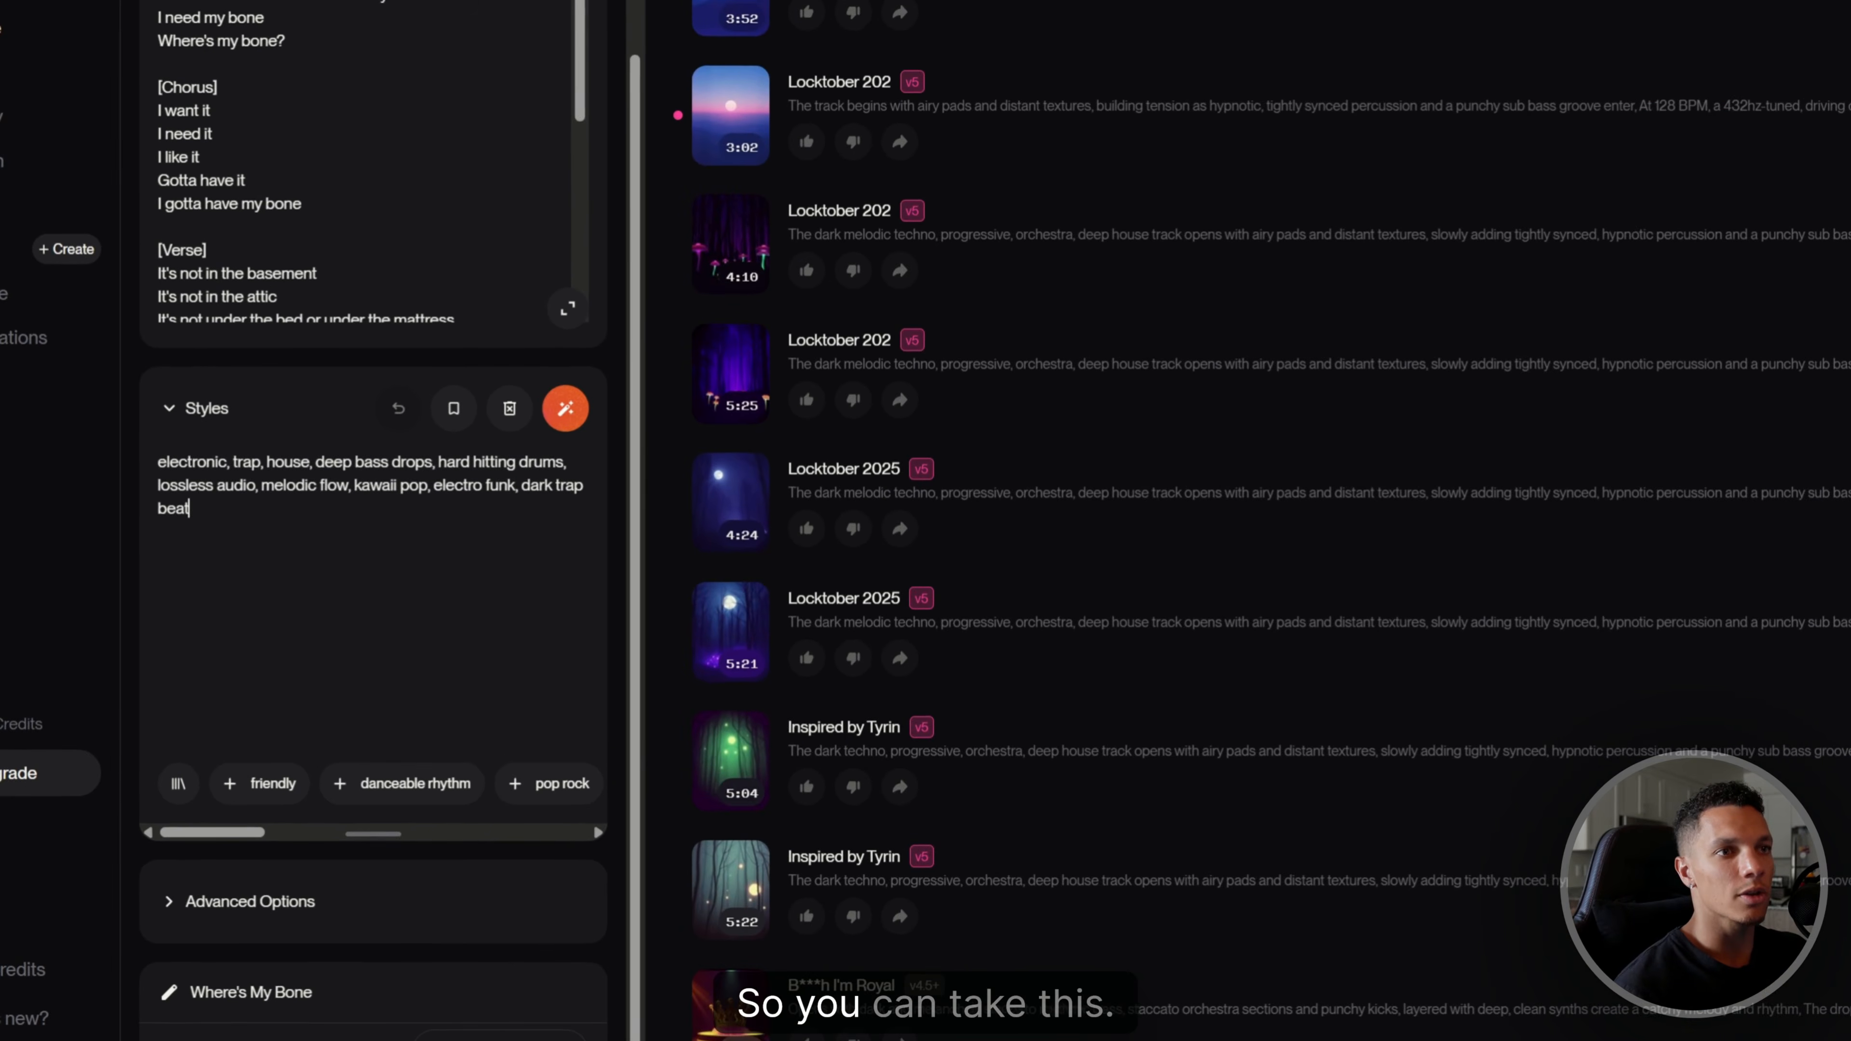
pyautogui.moveTo(263, 545); pyautogui.dragTo(243, 522)
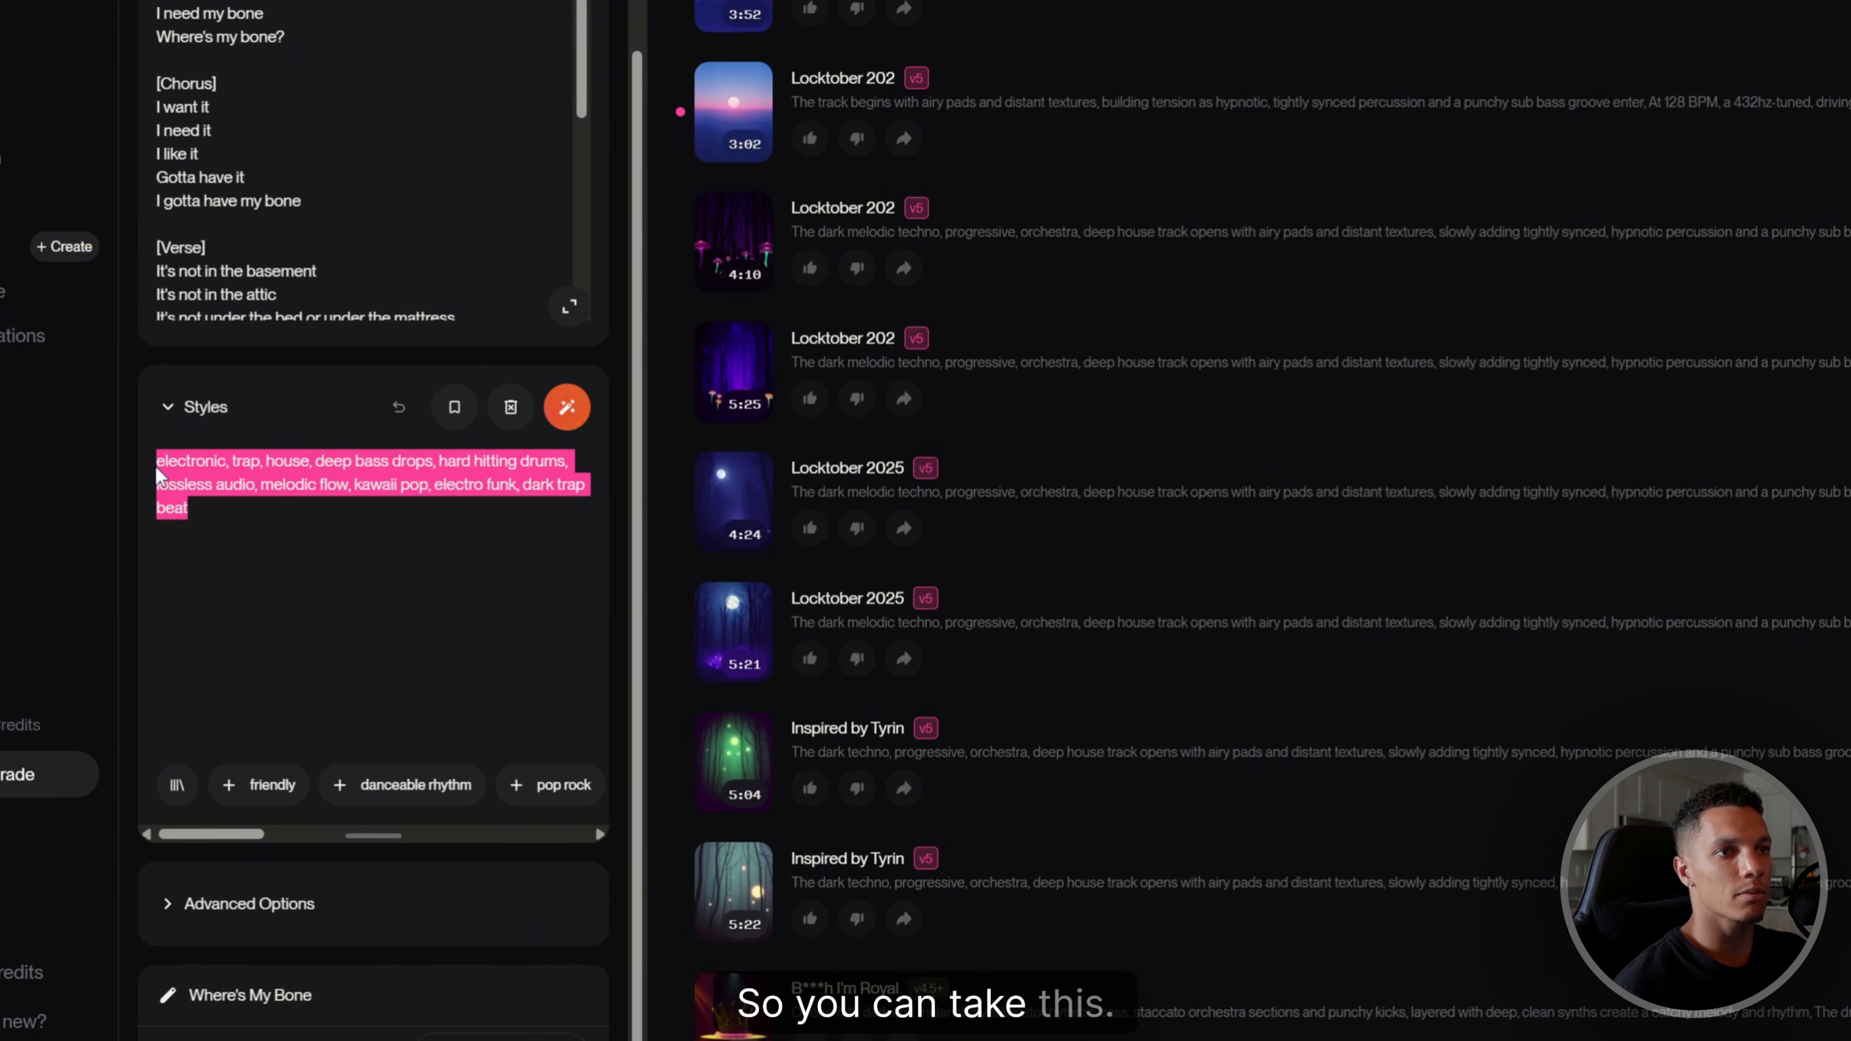
pyautogui.click(188, 508)
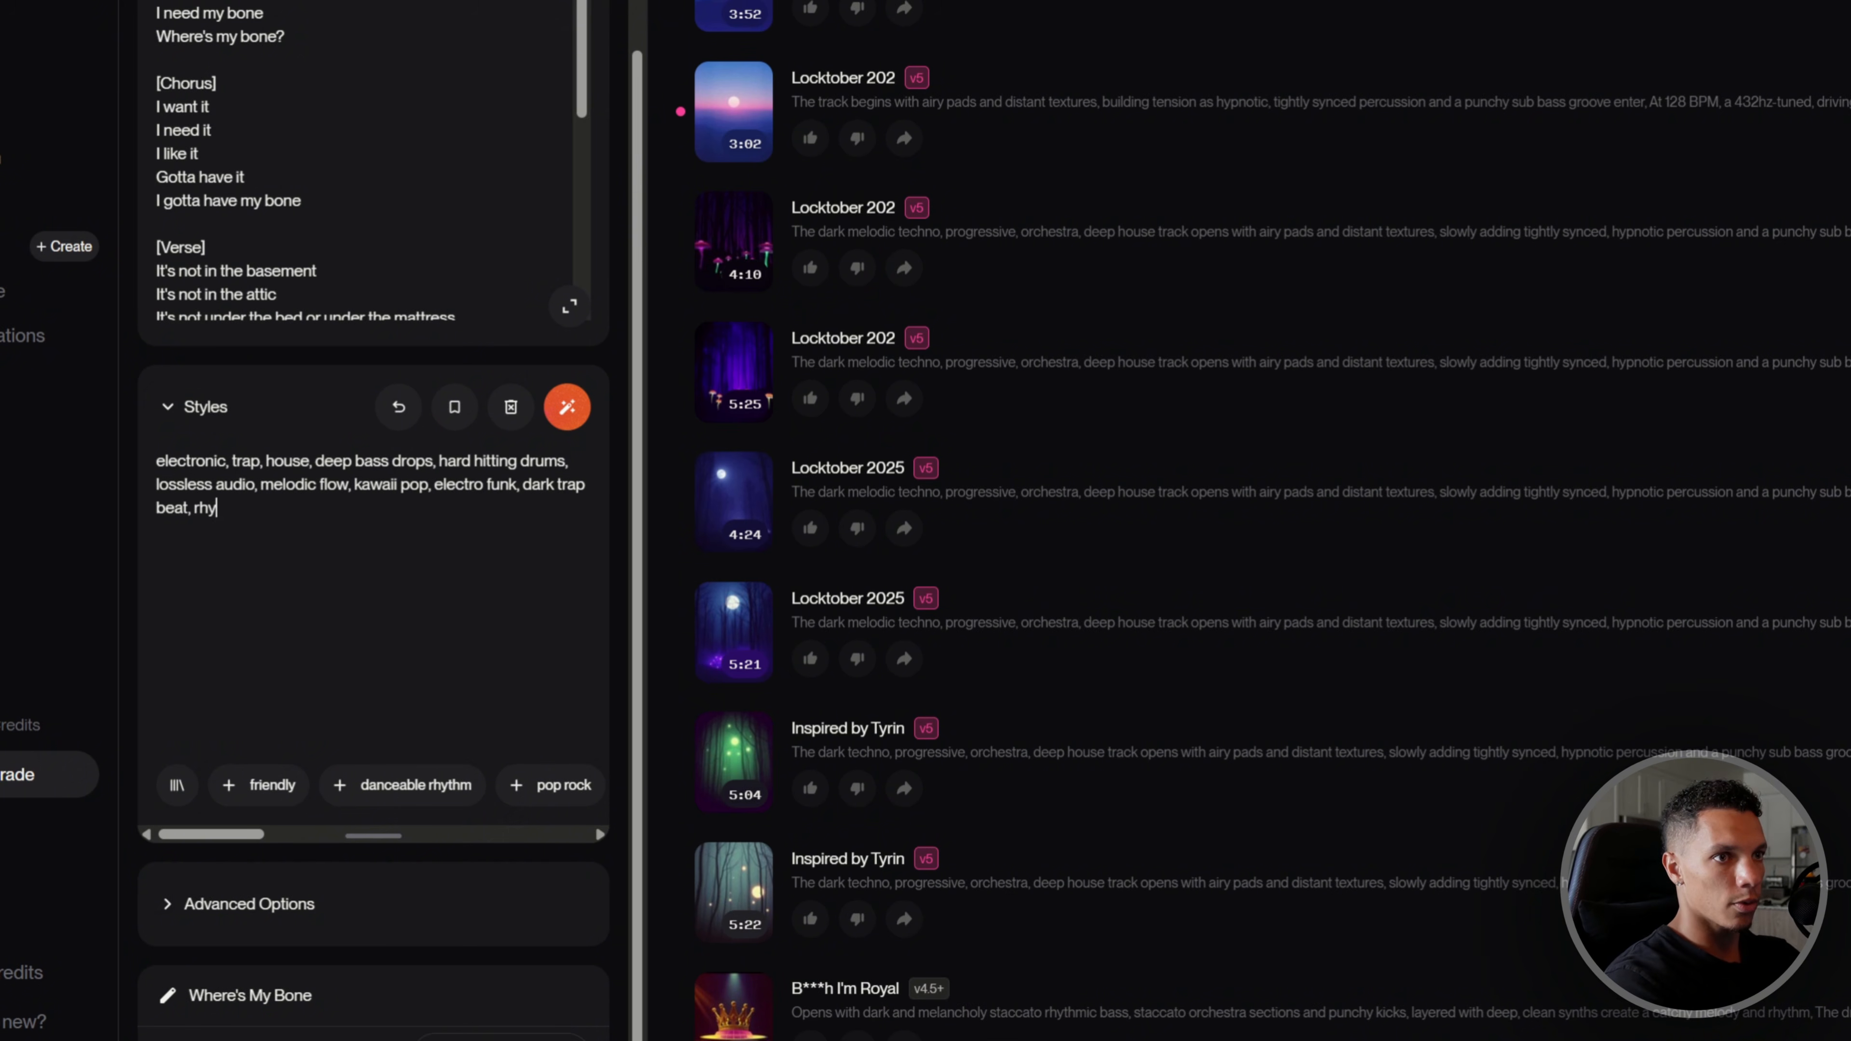
pyautogui.write('thmic')
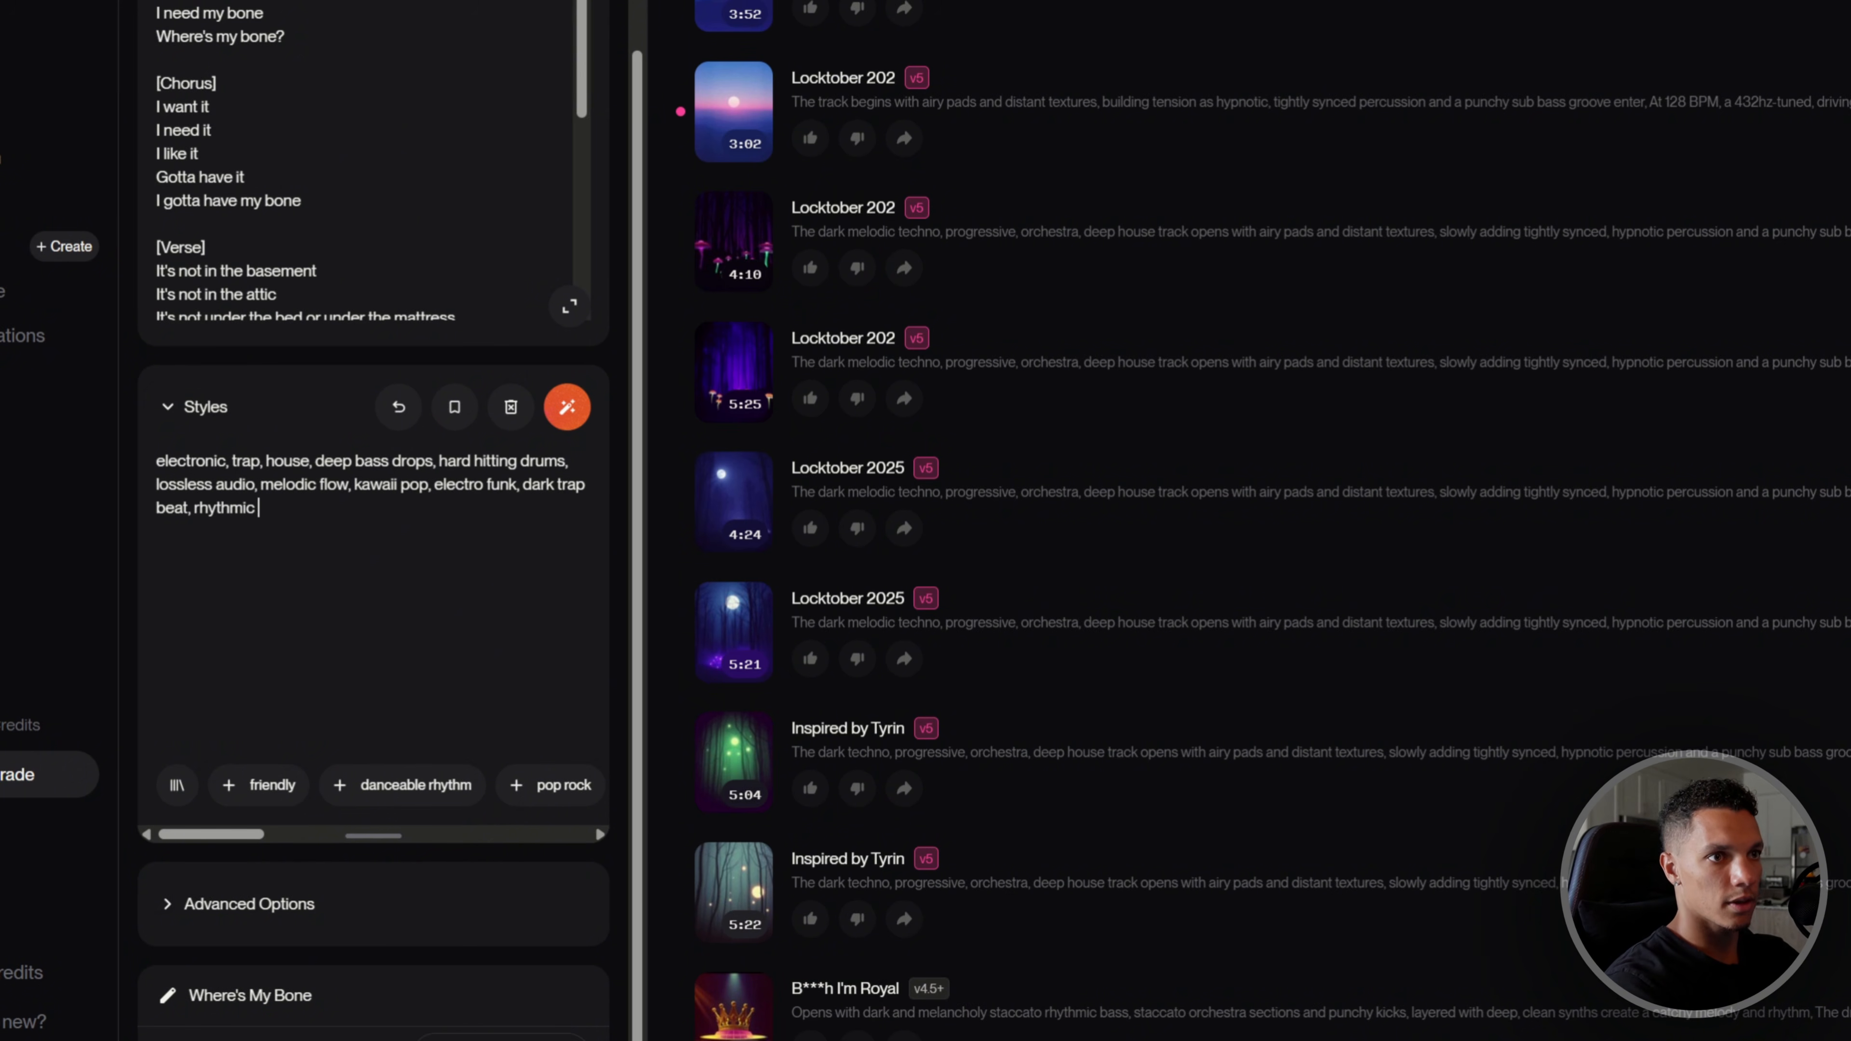
pyautogui.write(' sub bass')
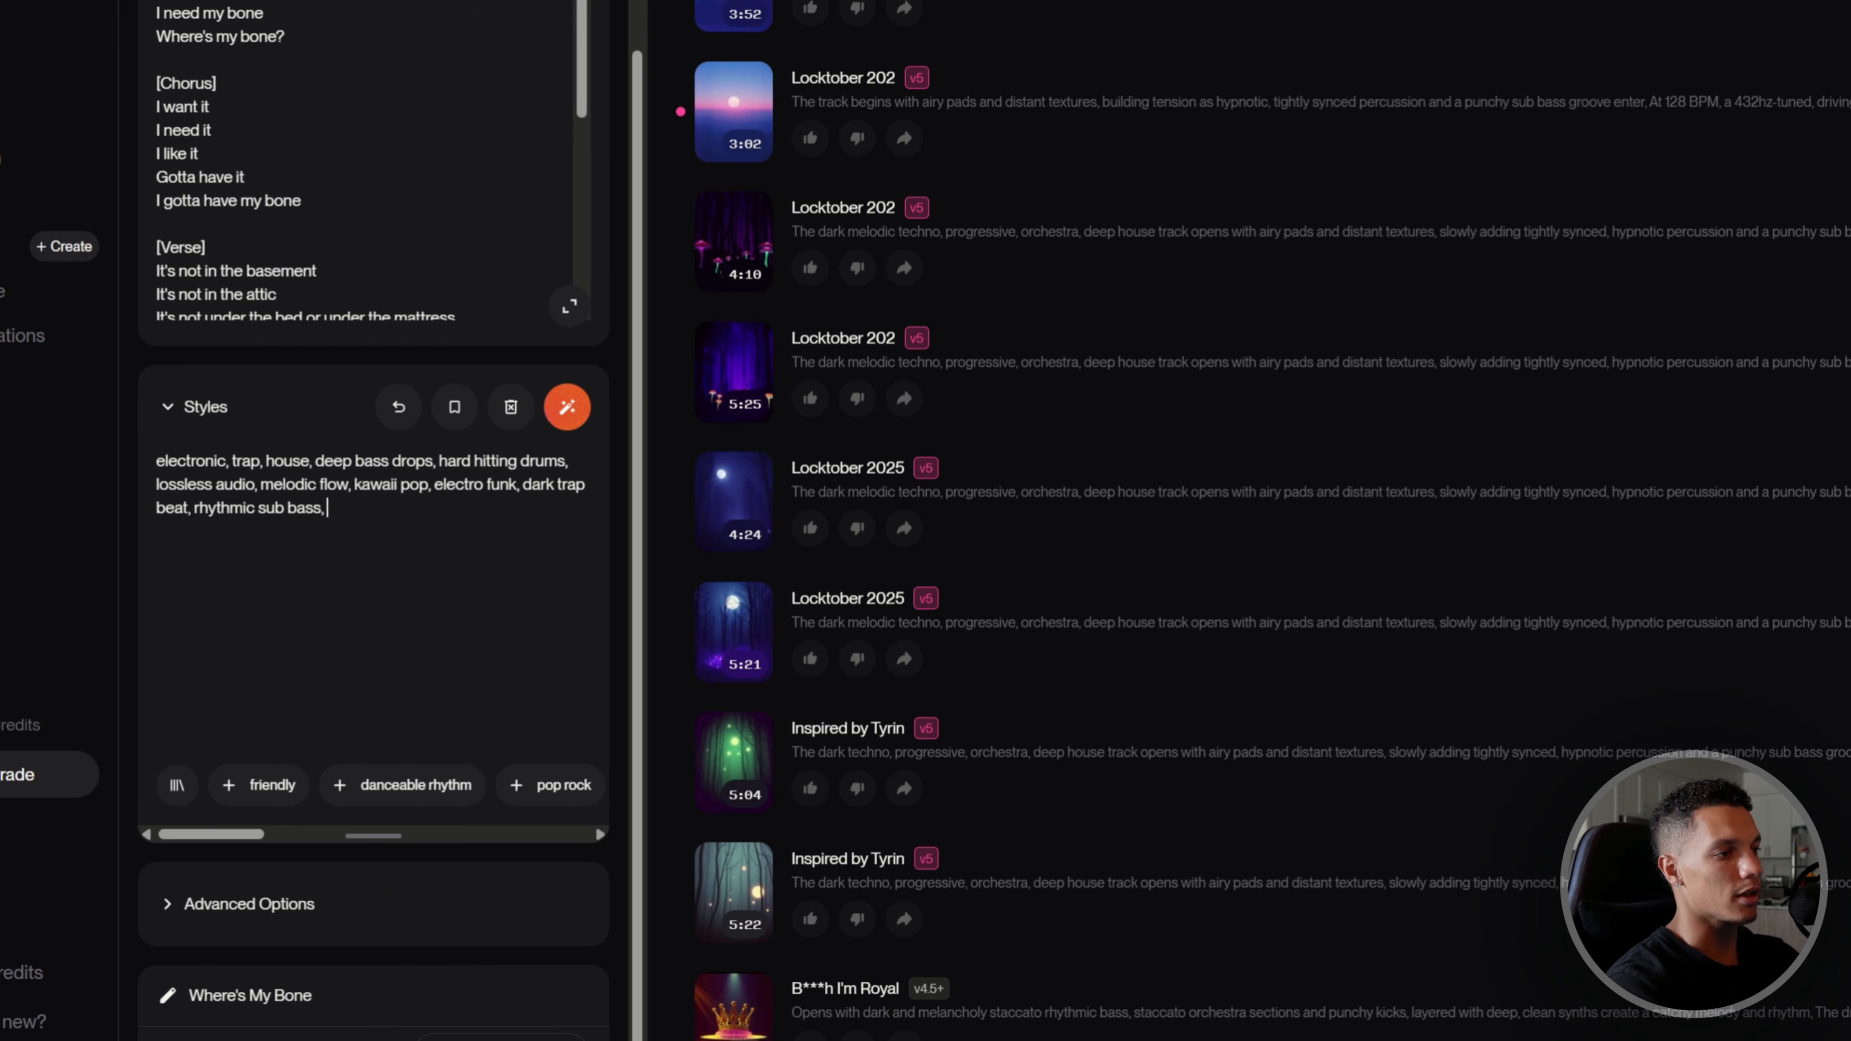
pyautogui.write(', ag')
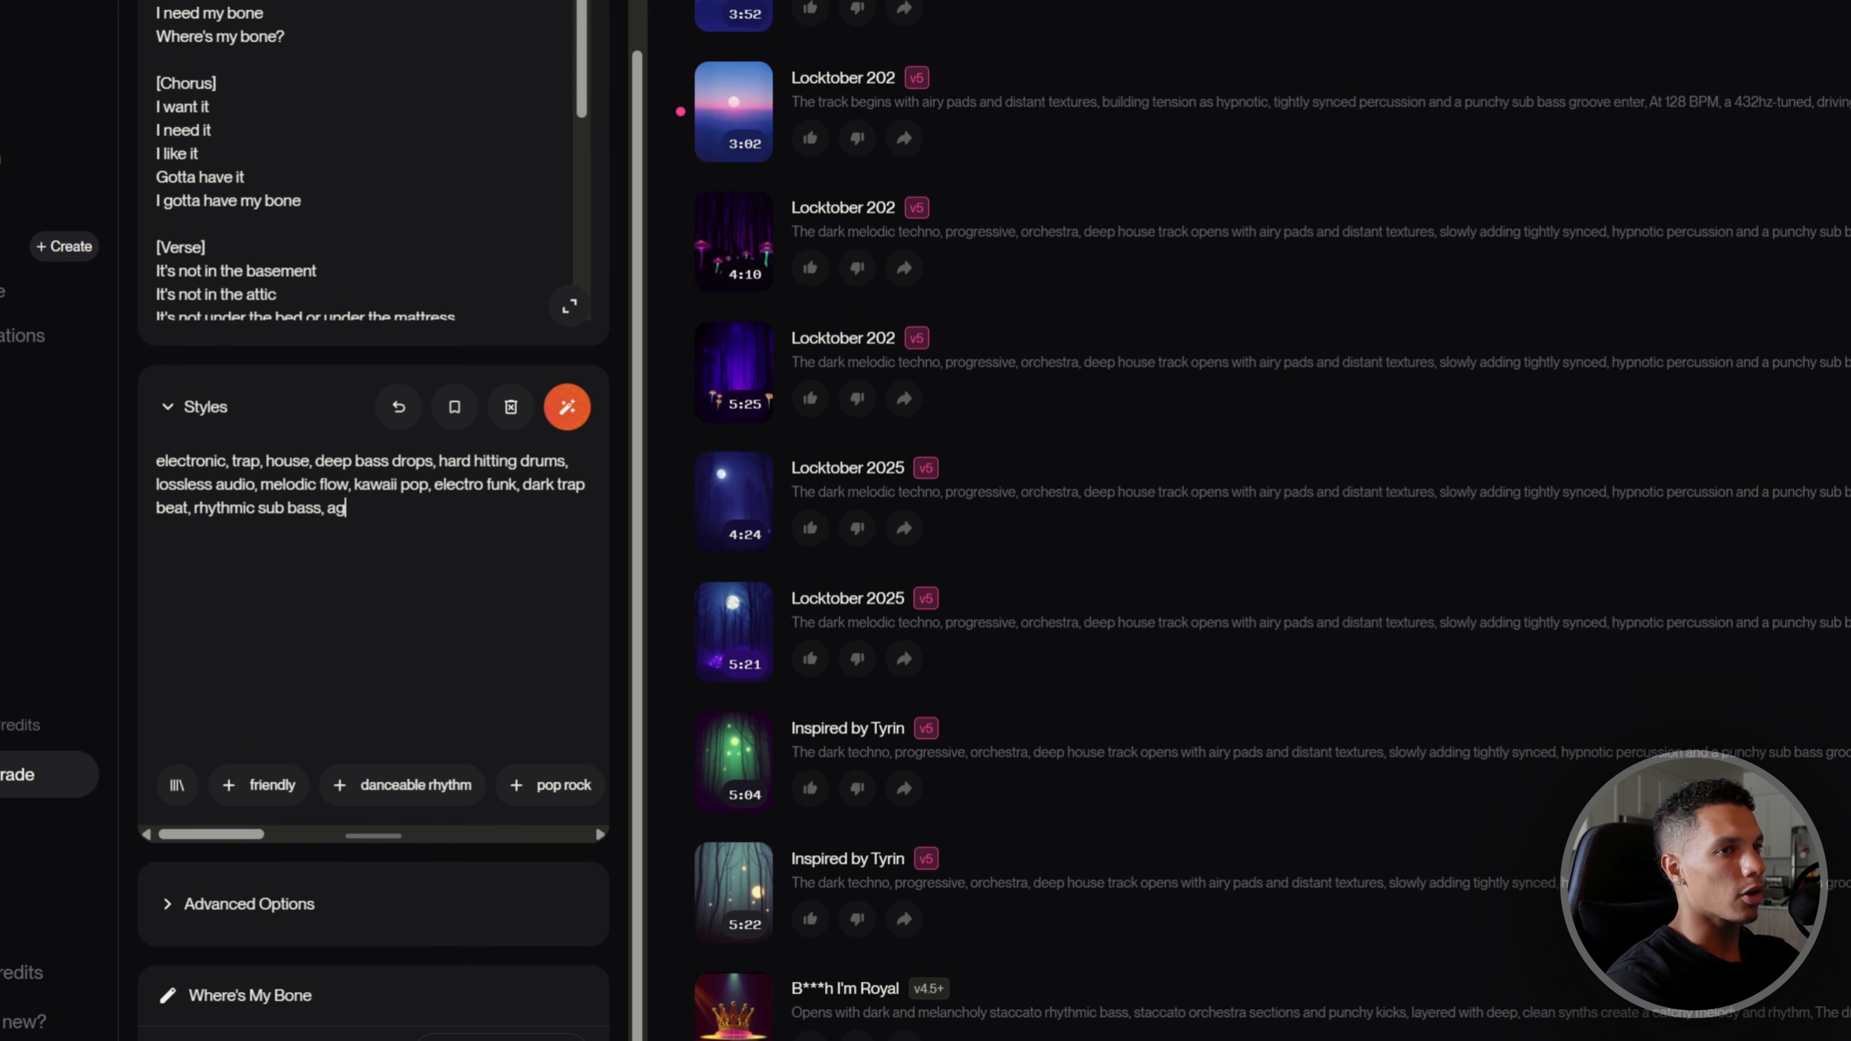
pyautogui.write('gressiv')
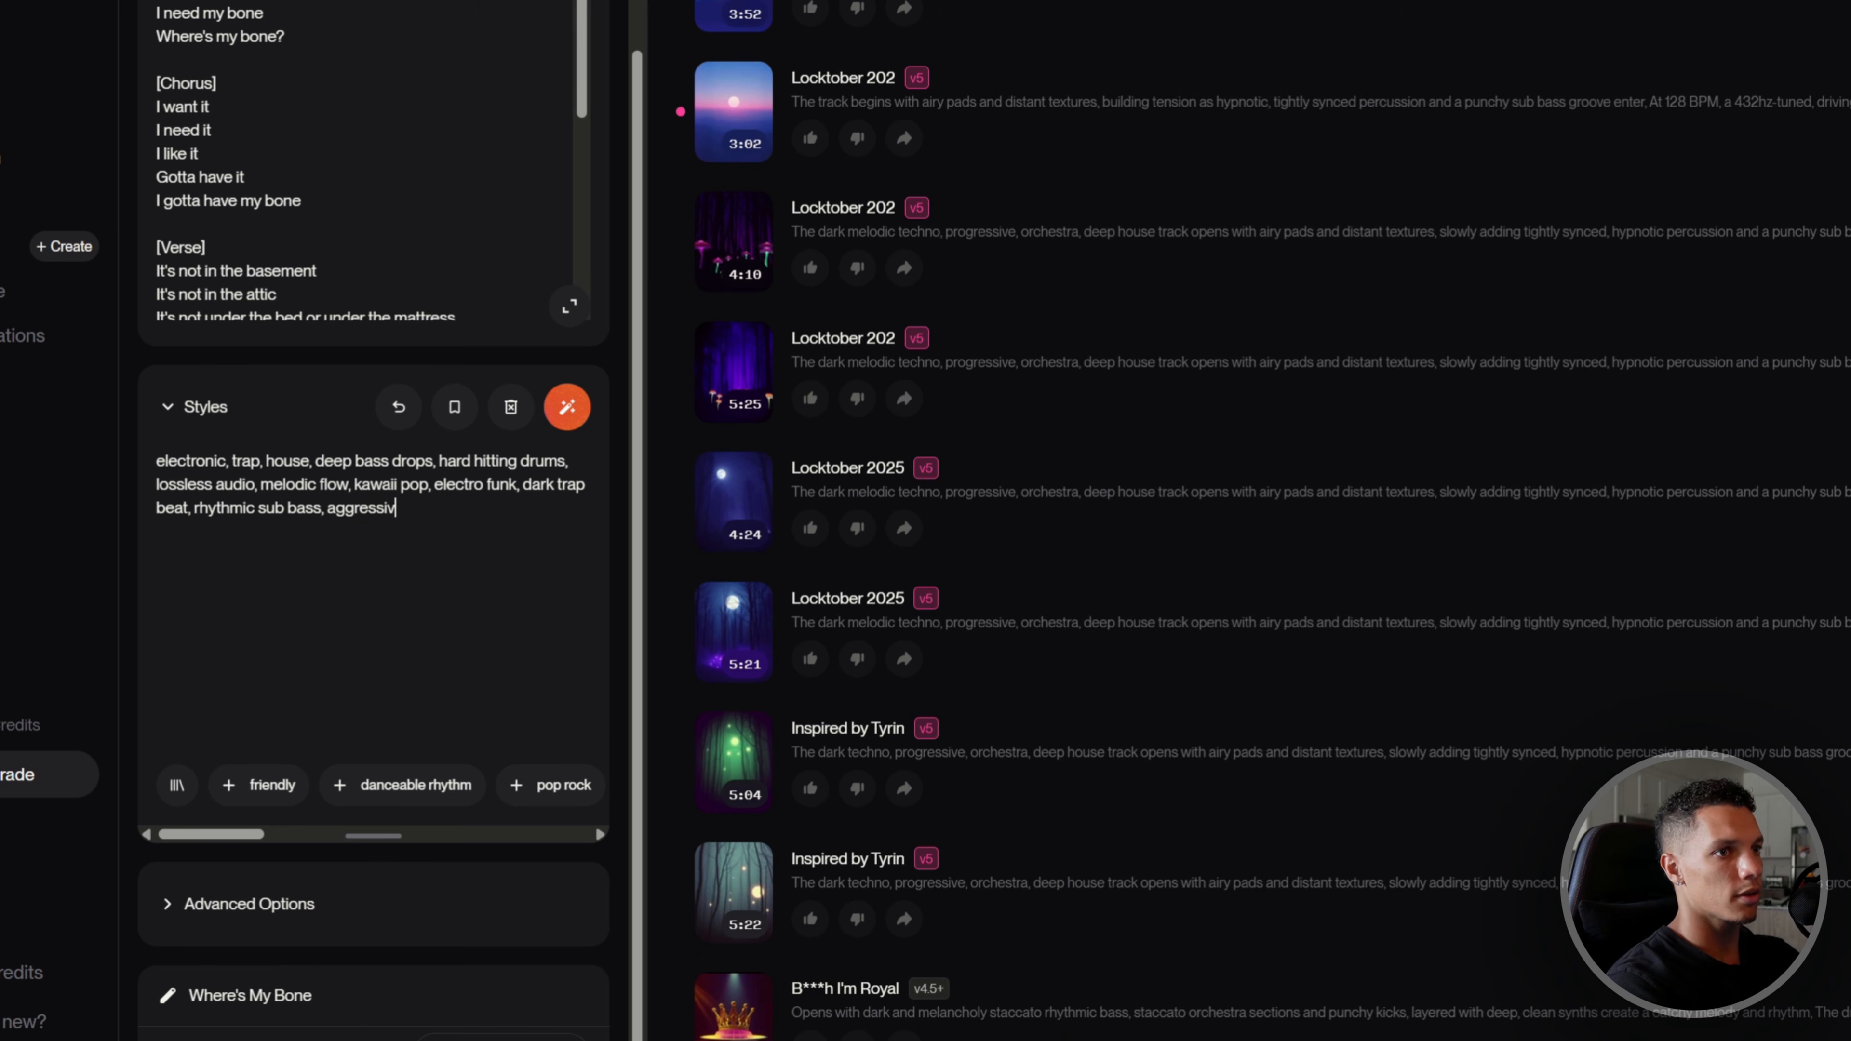
pyautogui.write('e trap-infused drops, layering melodic flow atop dark textures in pristine, crisp lossless audio.')
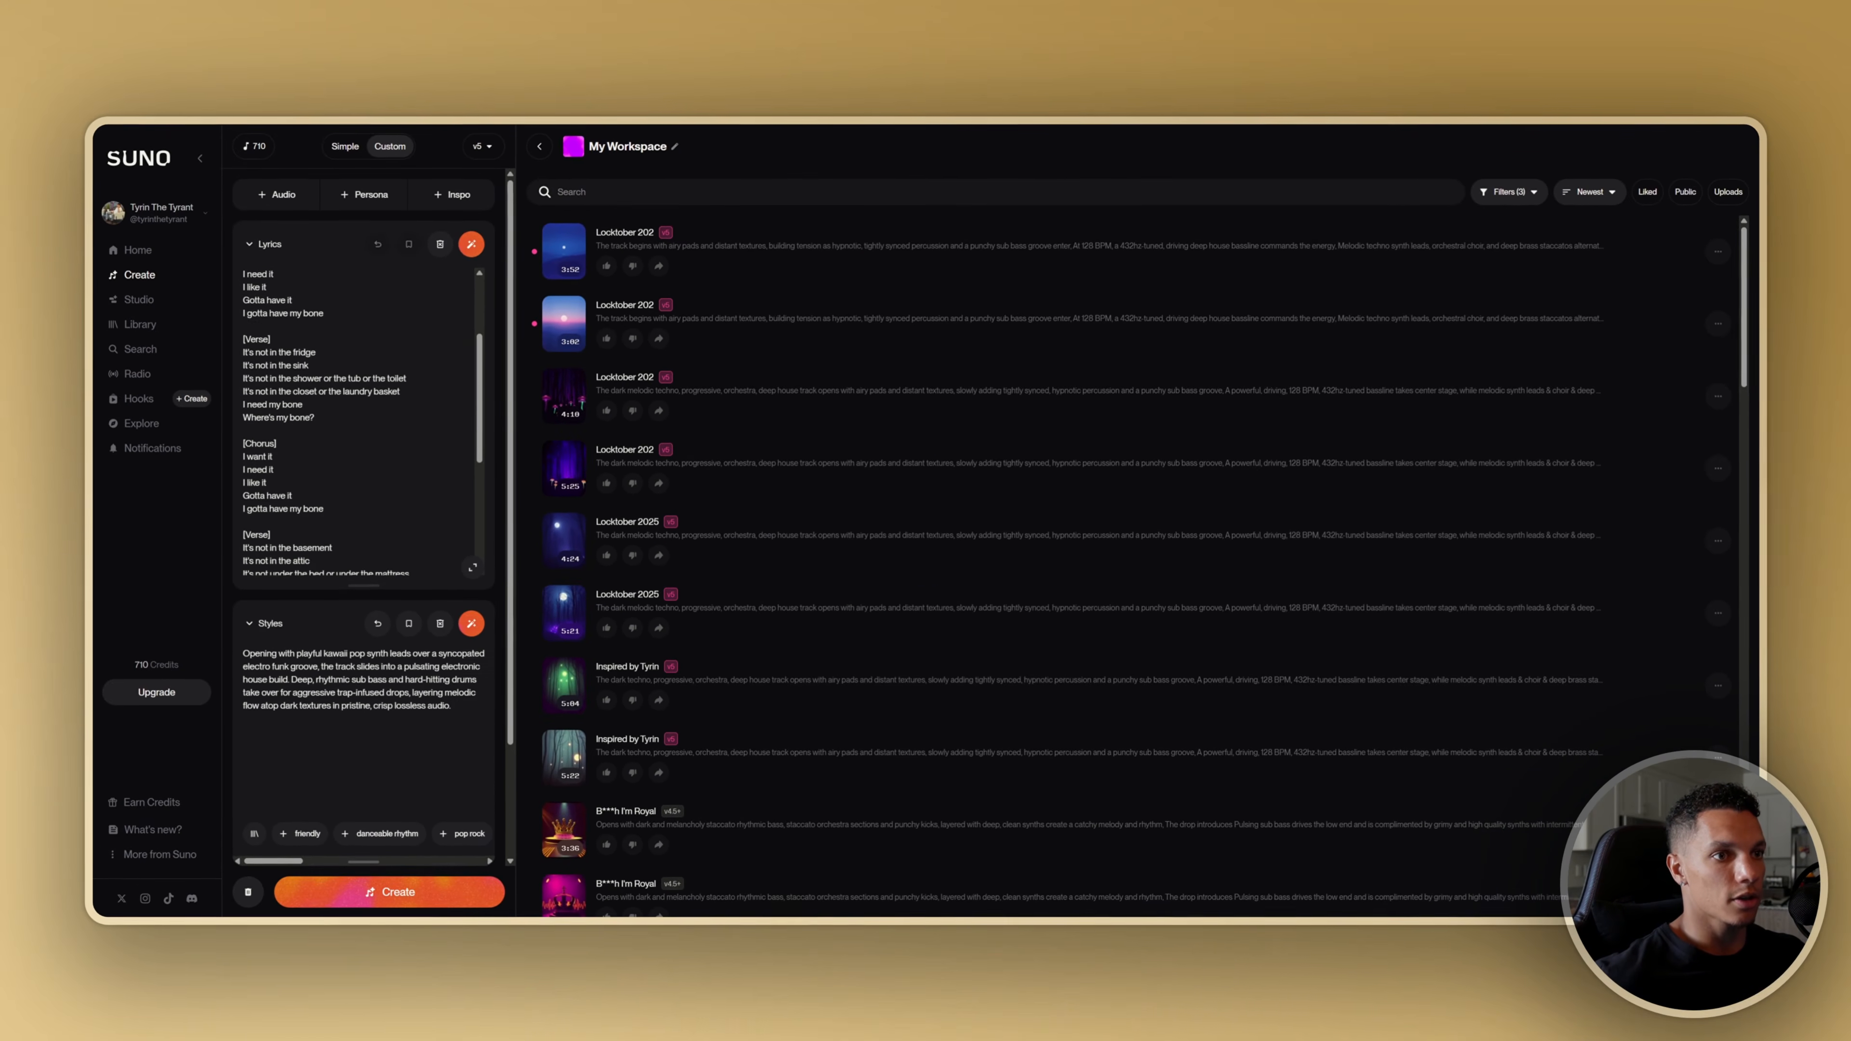
# Expand the advanced options and exclude the styles Drum and bass, psytrance and Hip hop
pyautogui.scroll(-3, 316, 762)
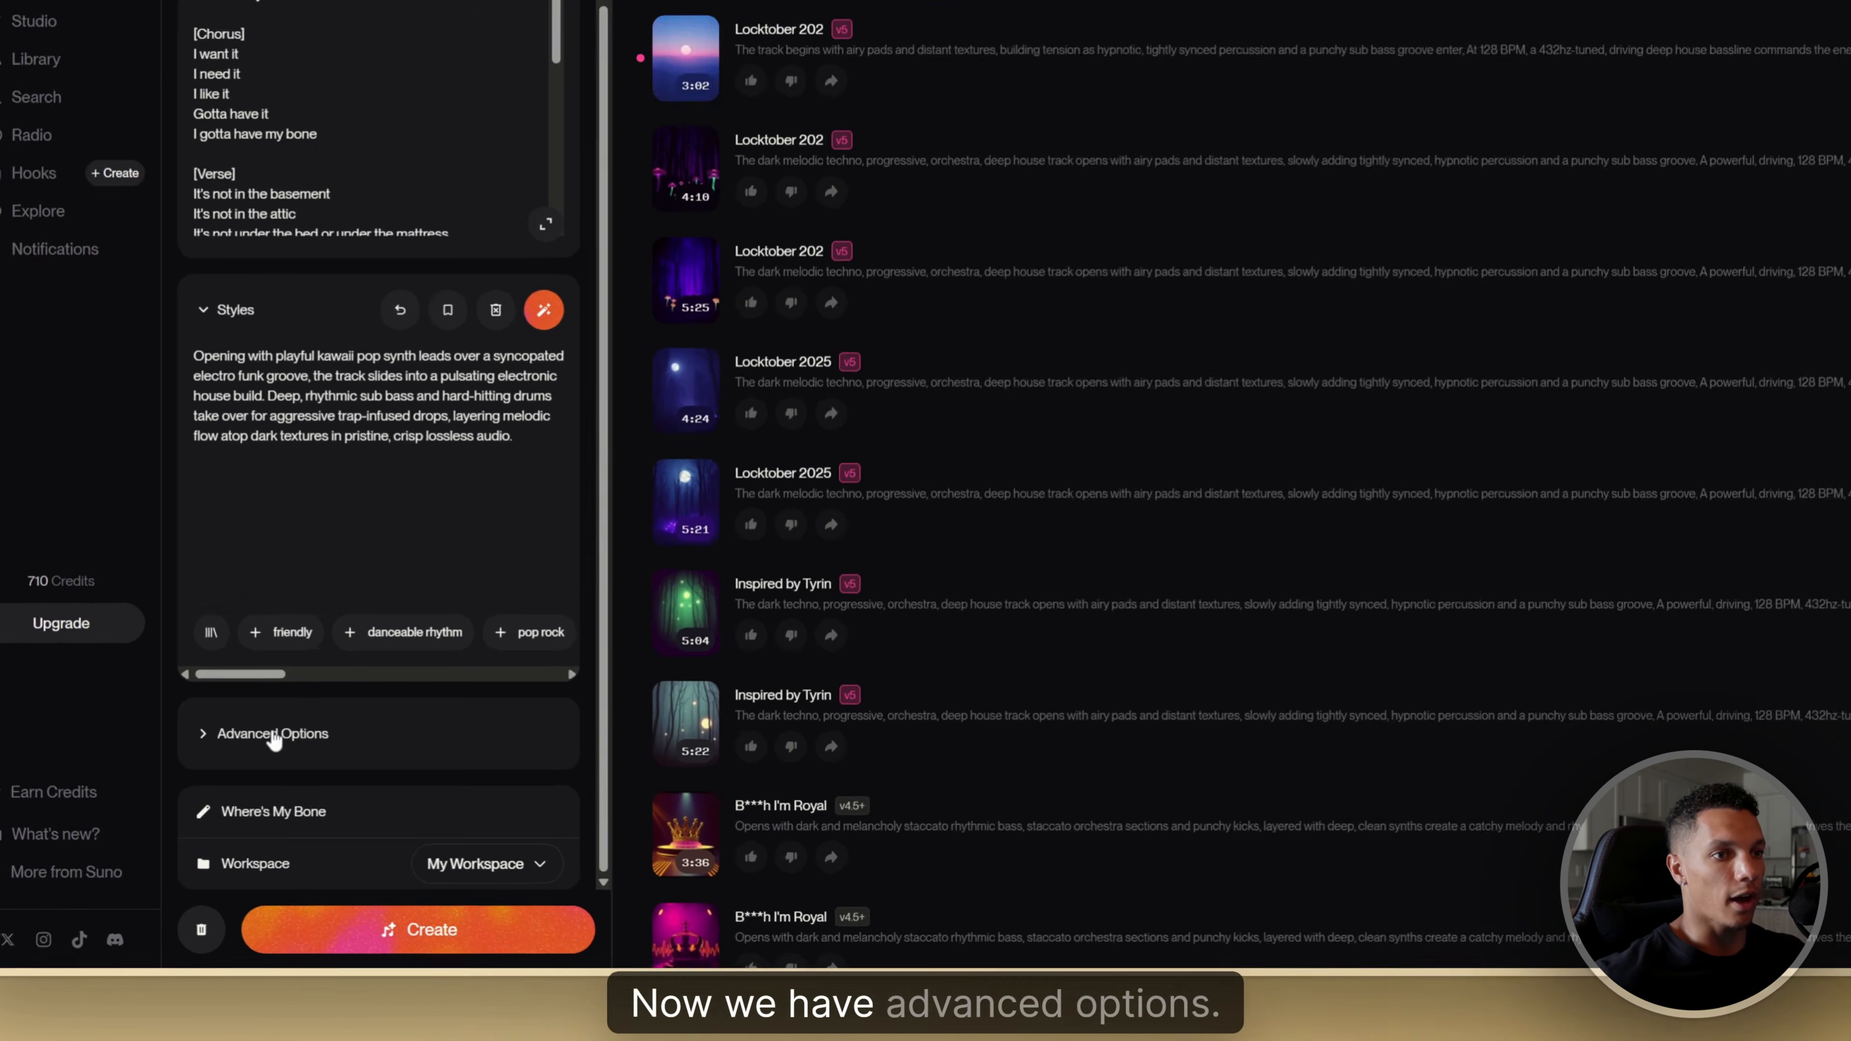
pyautogui.click(315, 763)
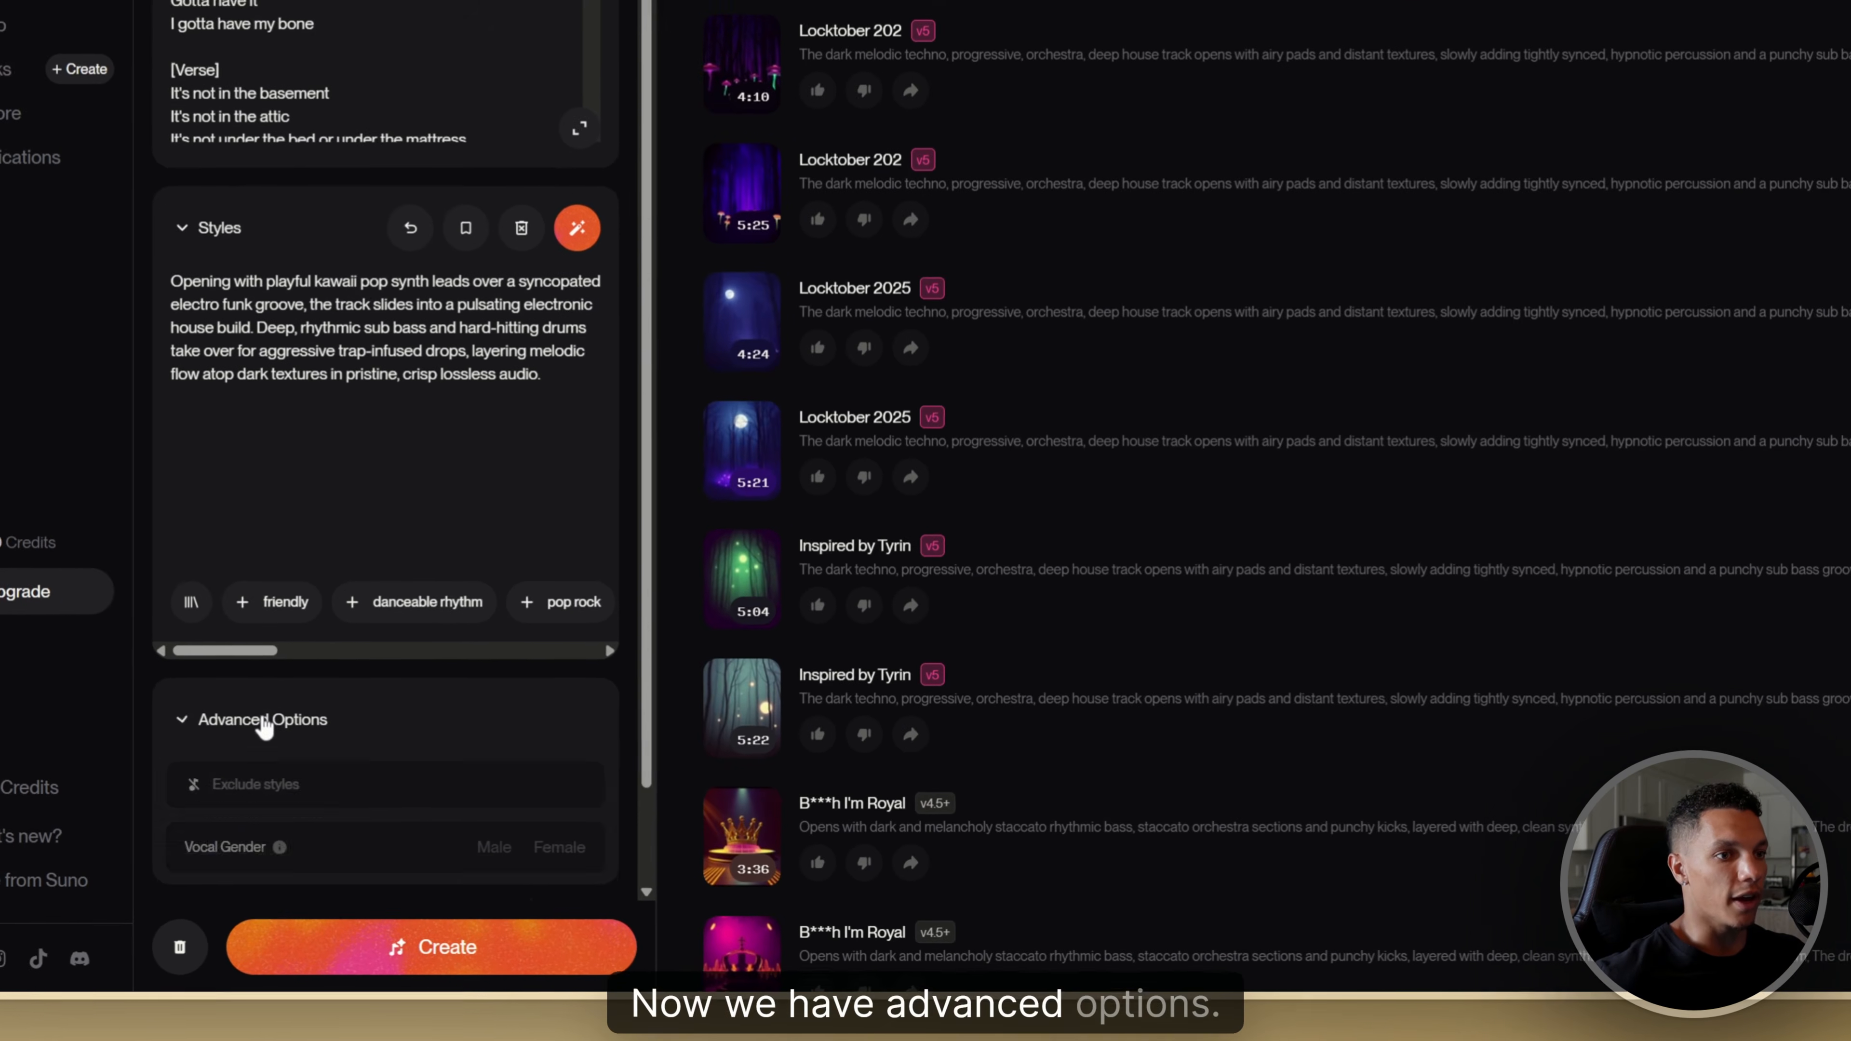
pyautogui.scroll(-2, 497, 705)
pyautogui.scroll(-2, 628, 619)
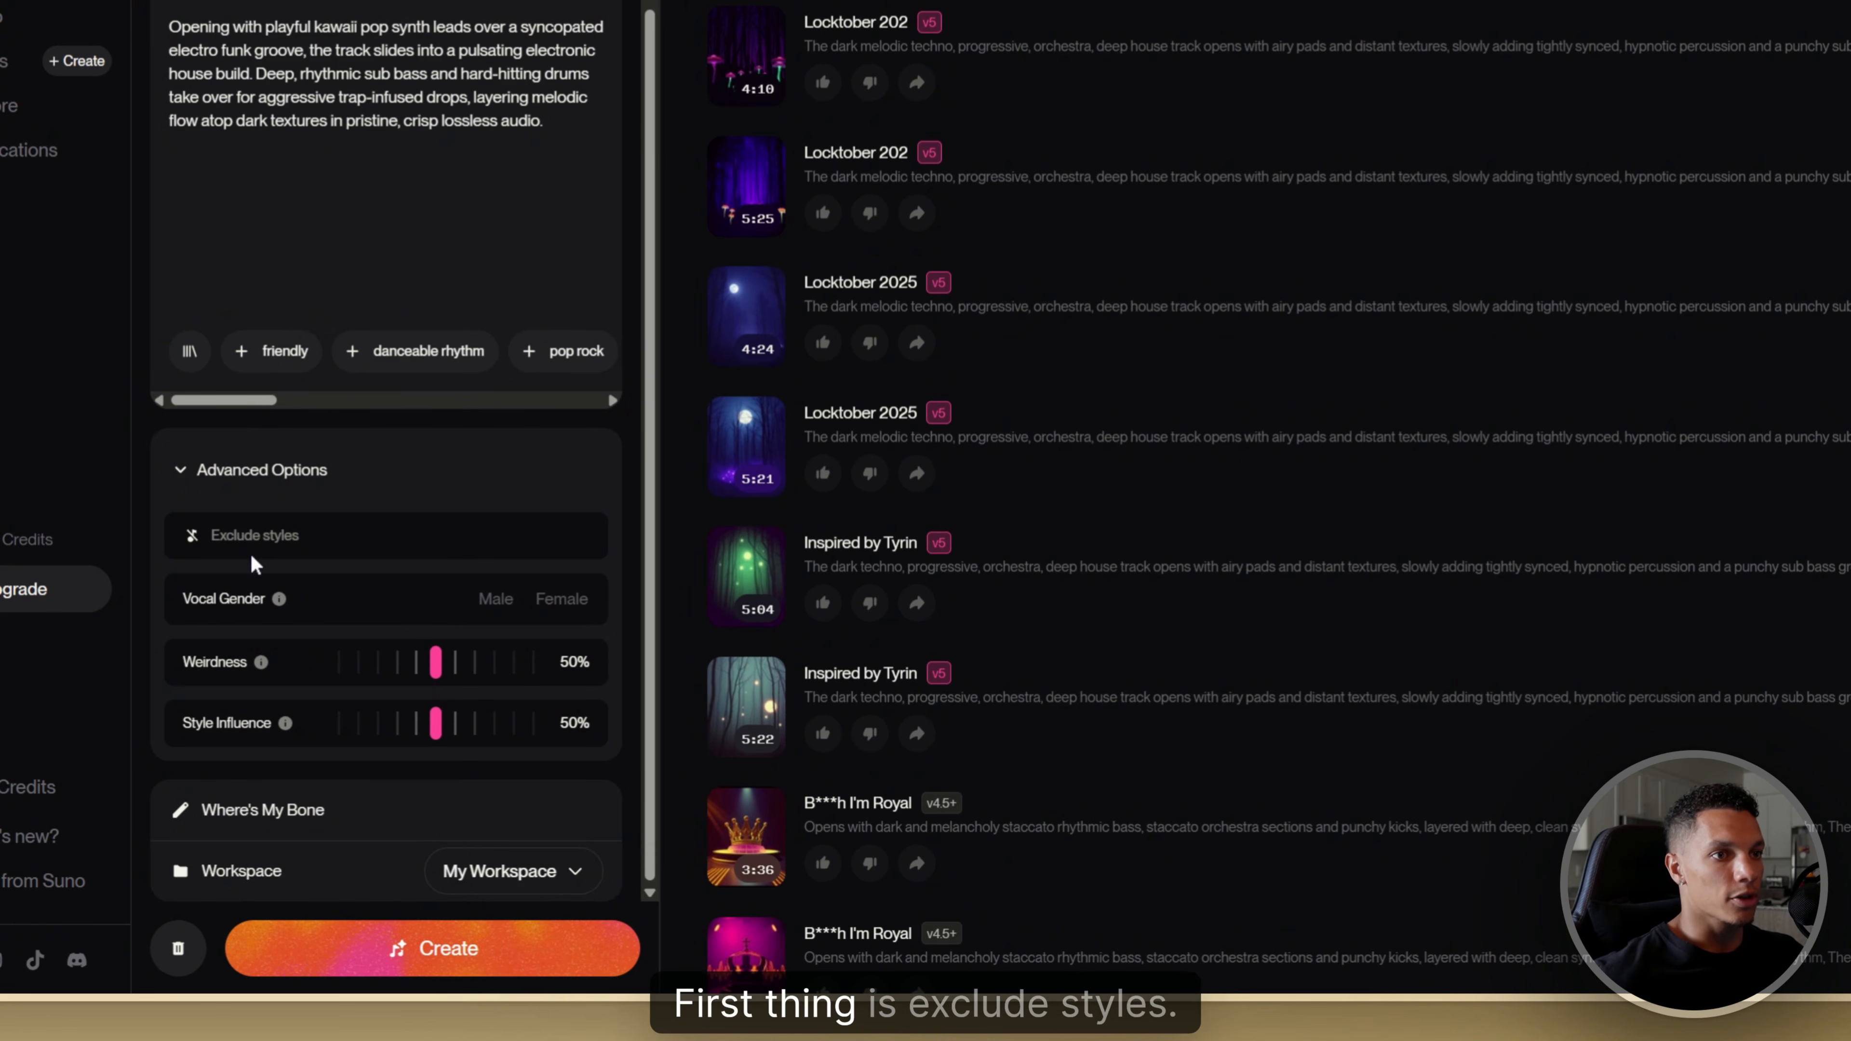
pyautogui.click(255, 536)
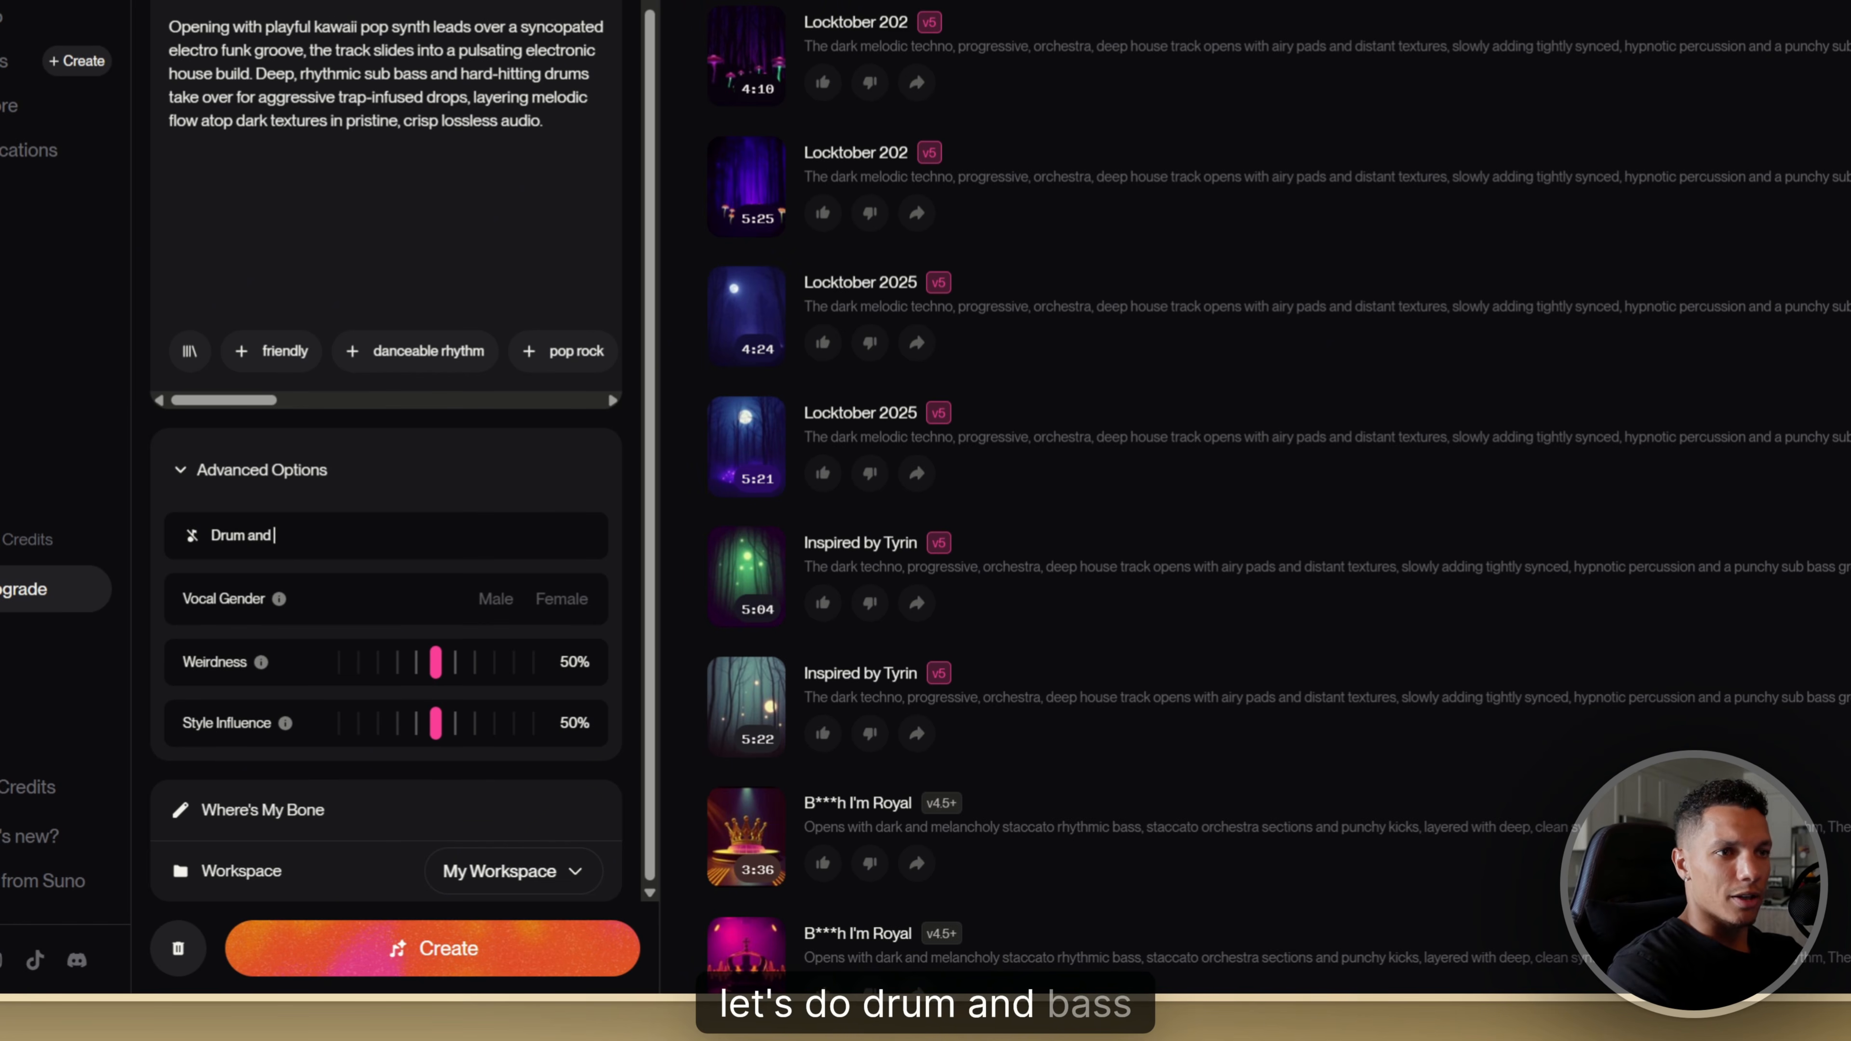
pyautogui.write('ss')
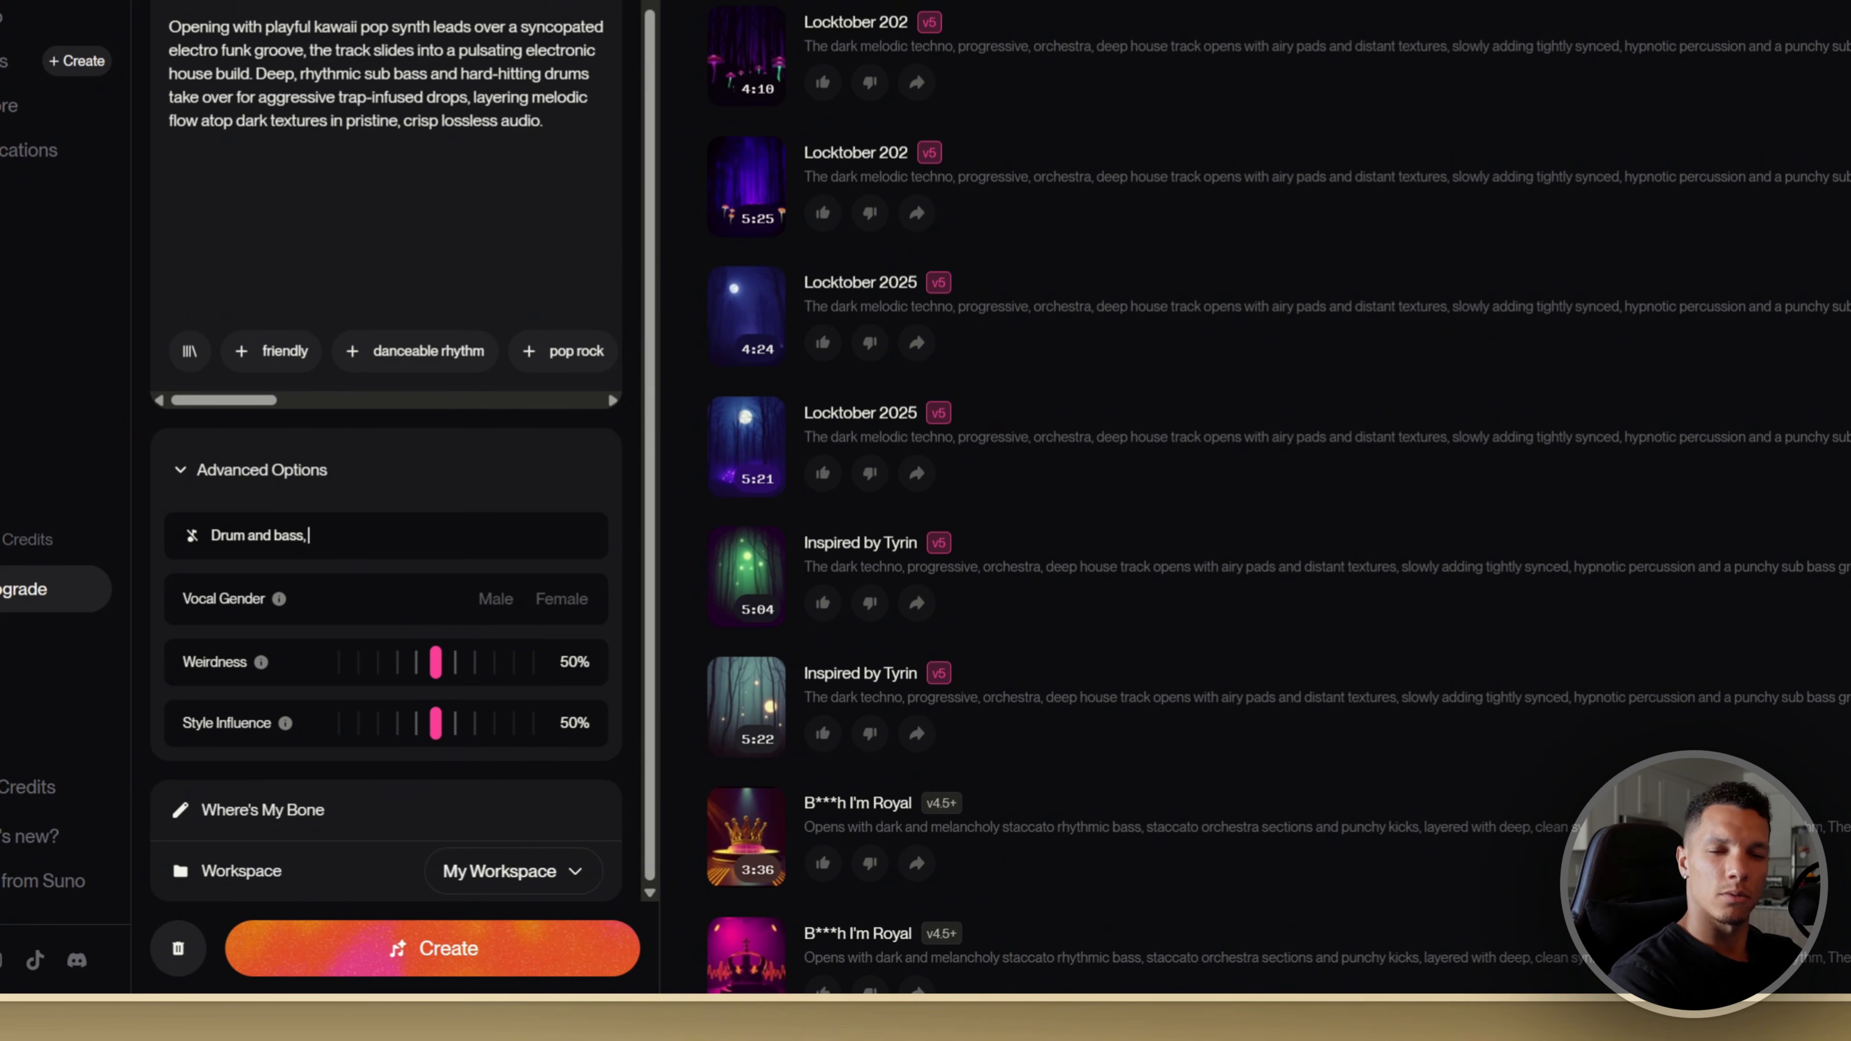
pyautogui.write(', p')
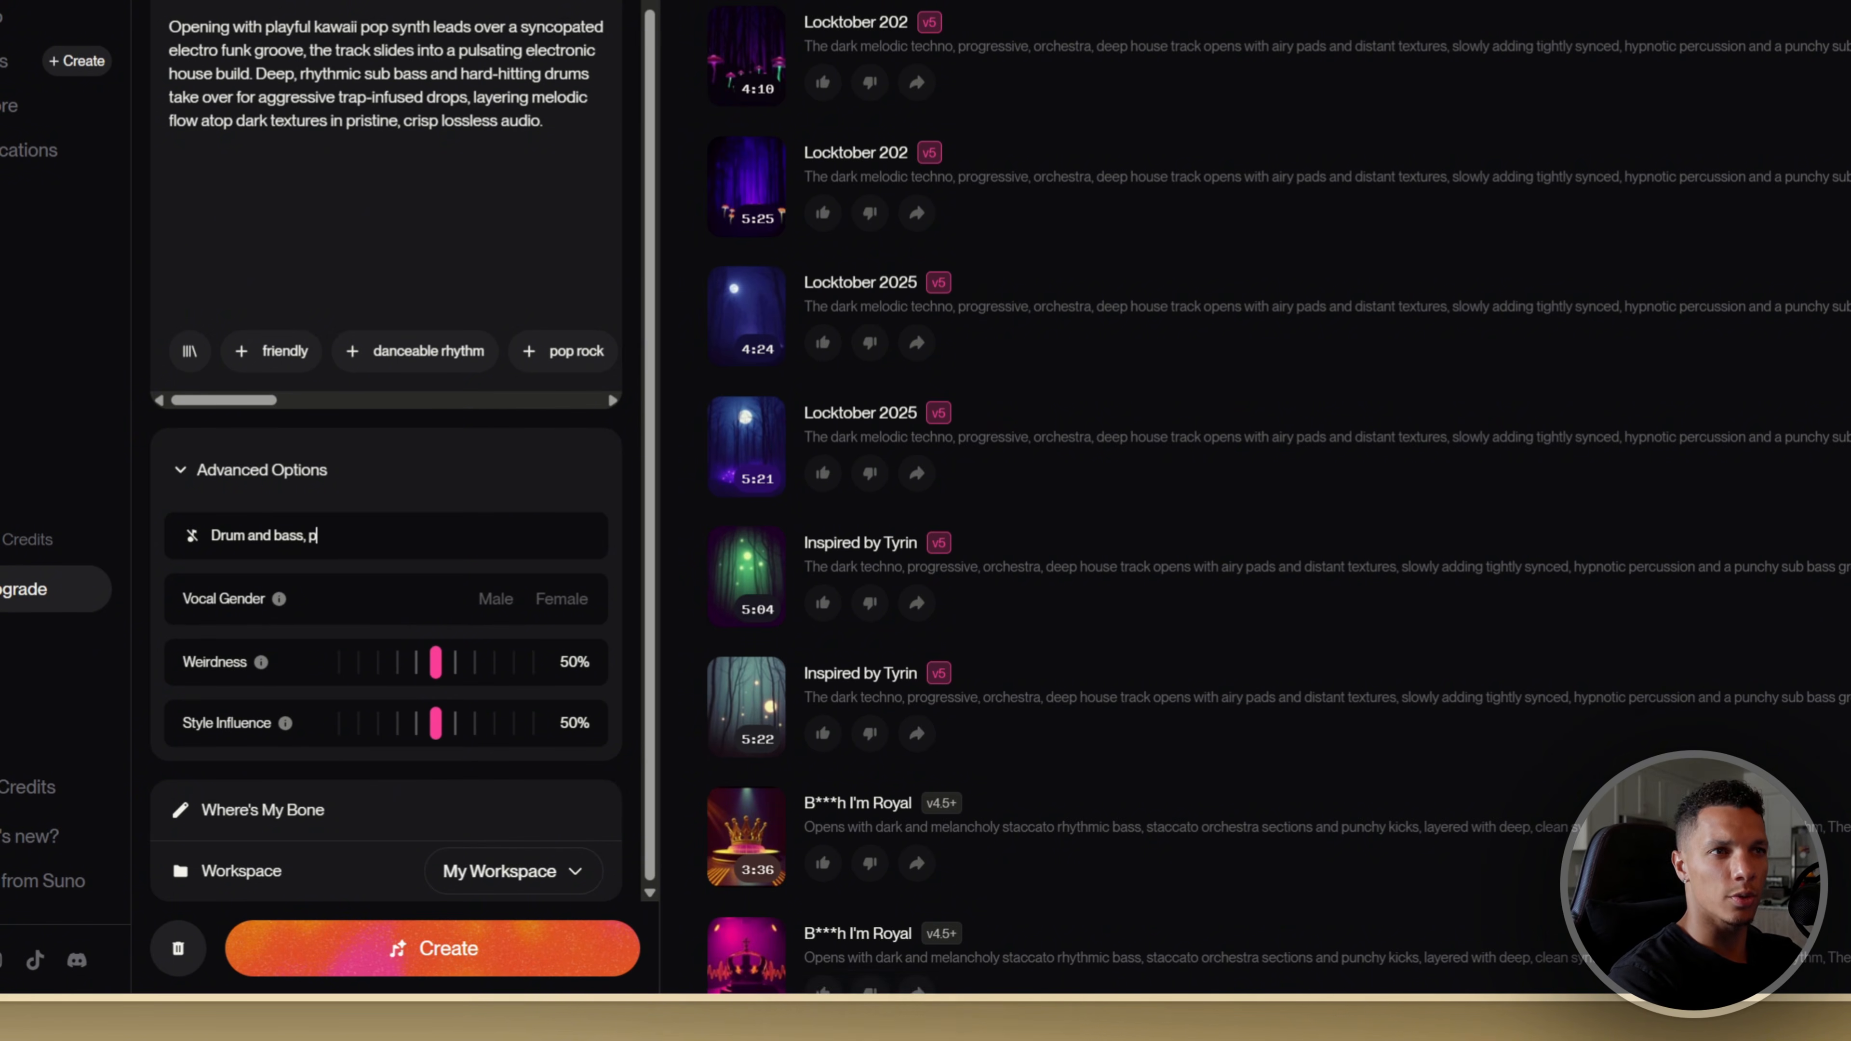
pyautogui.write('sytrance')
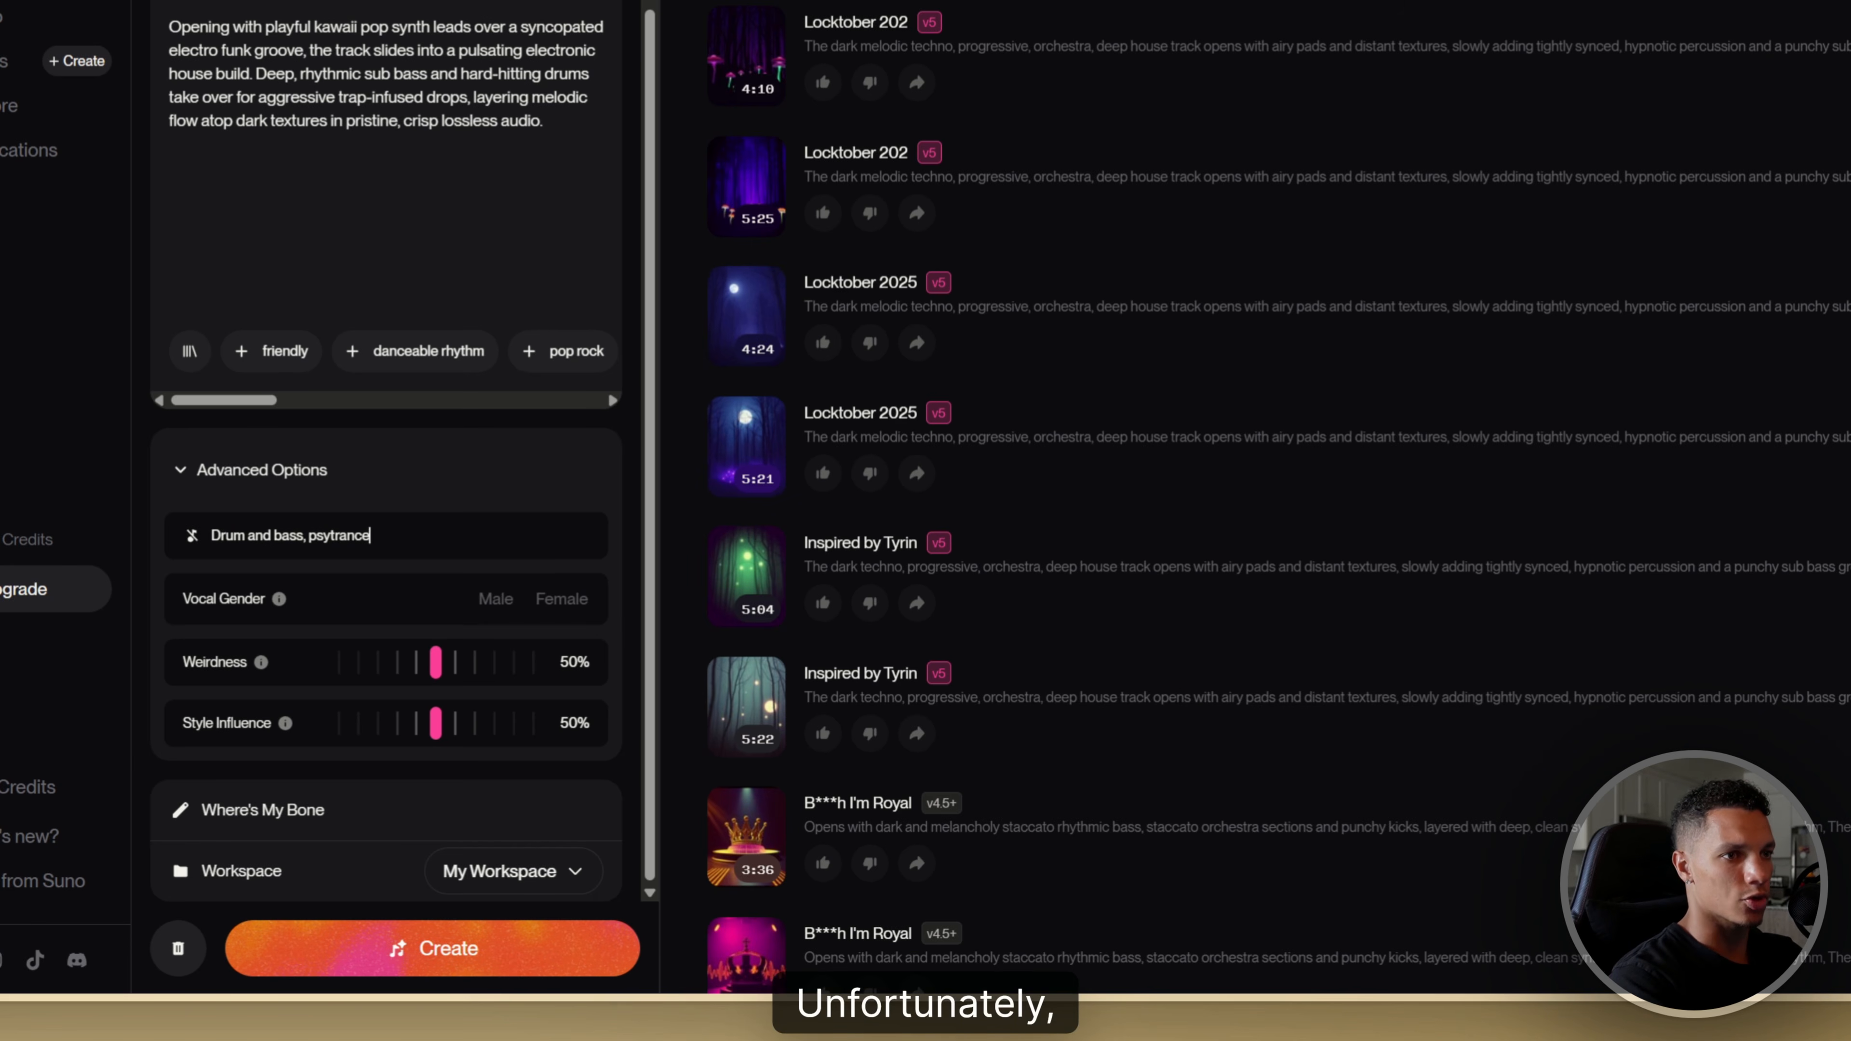
pyautogui.write(', Hip')
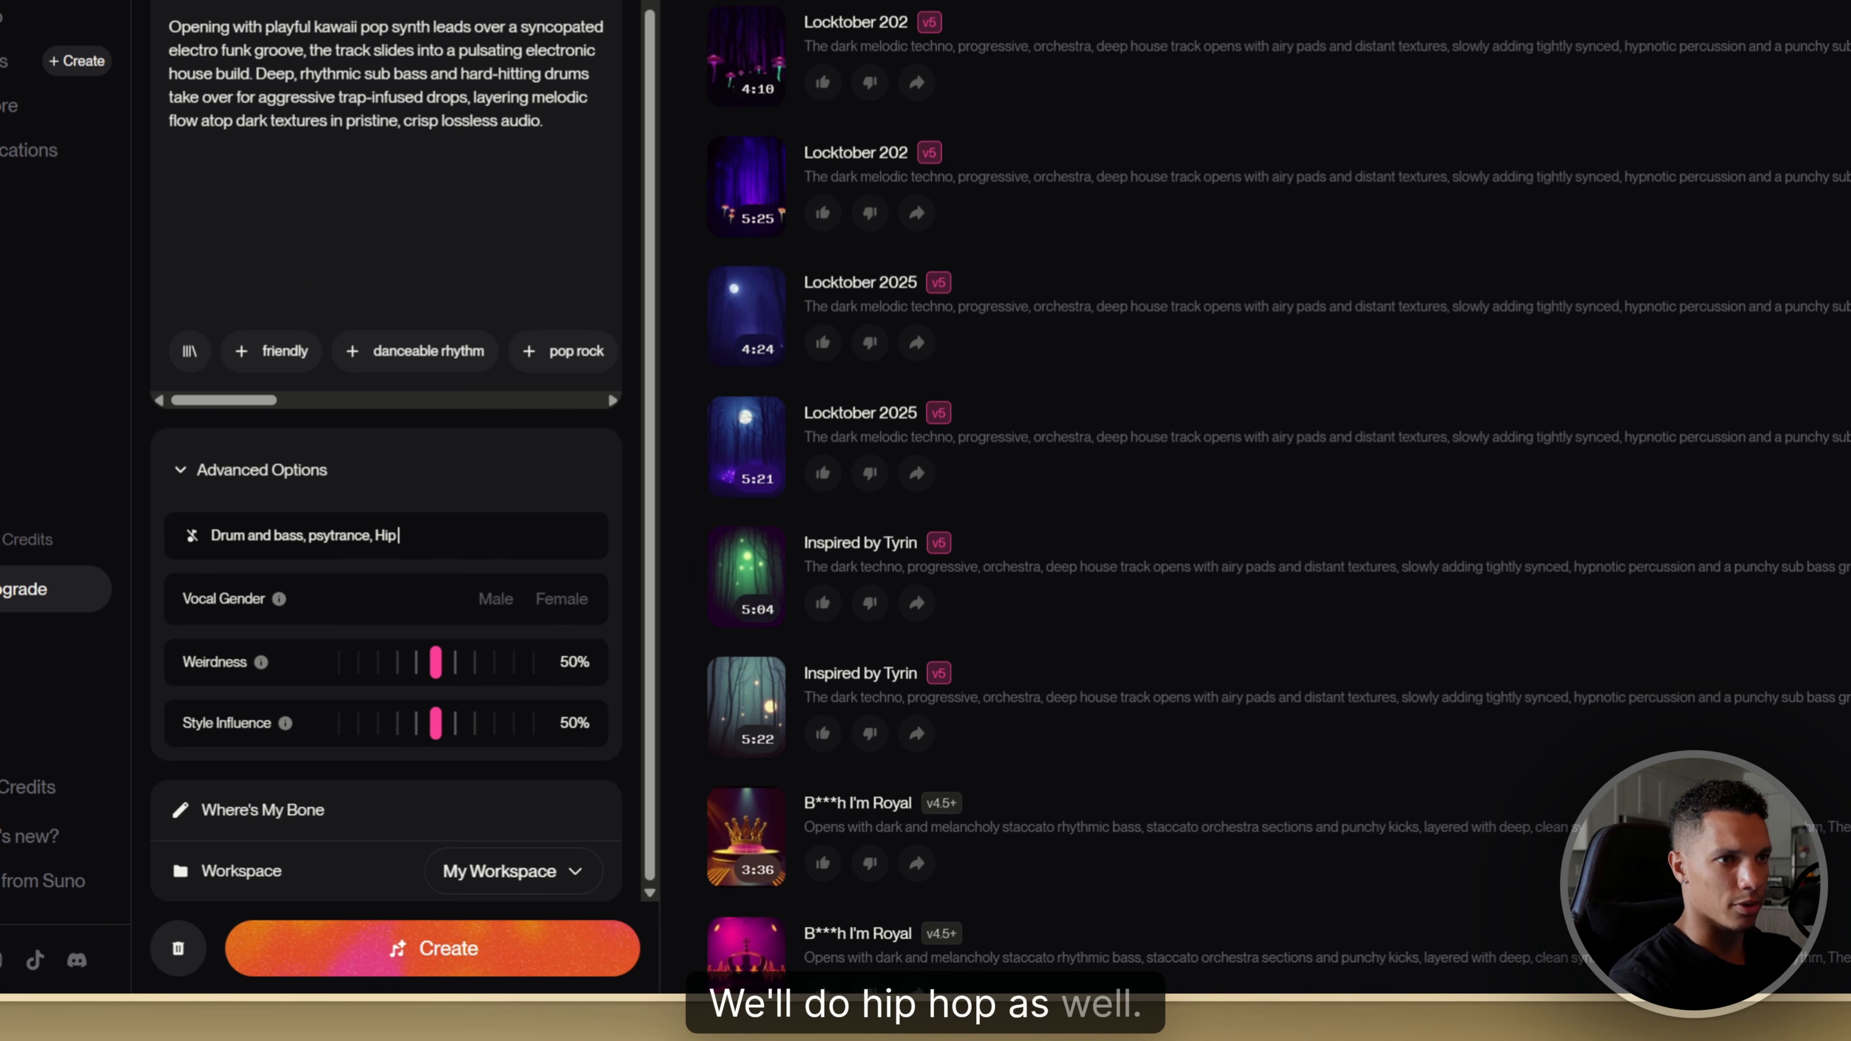
pyautogui.write('hop')
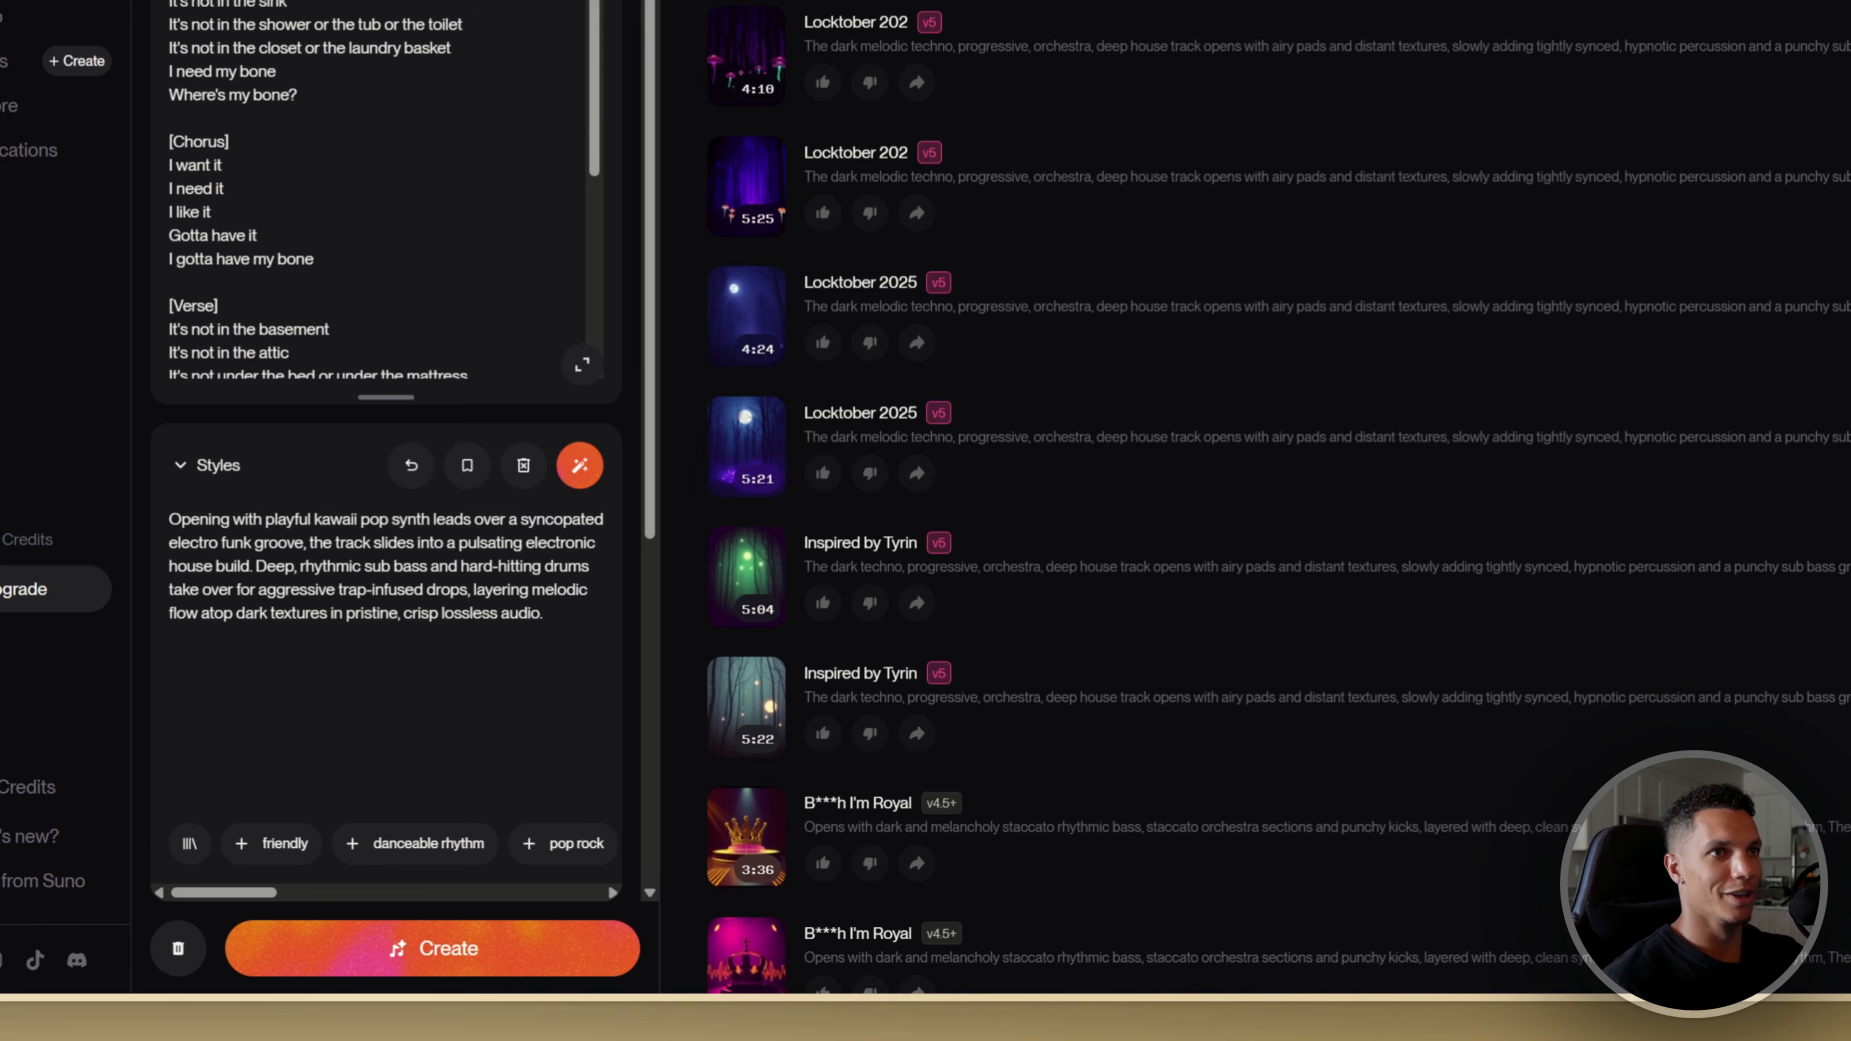
# Set the song's vocal gender to Male in the advanced options
pyautogui.scroll(-10, 386, 510)
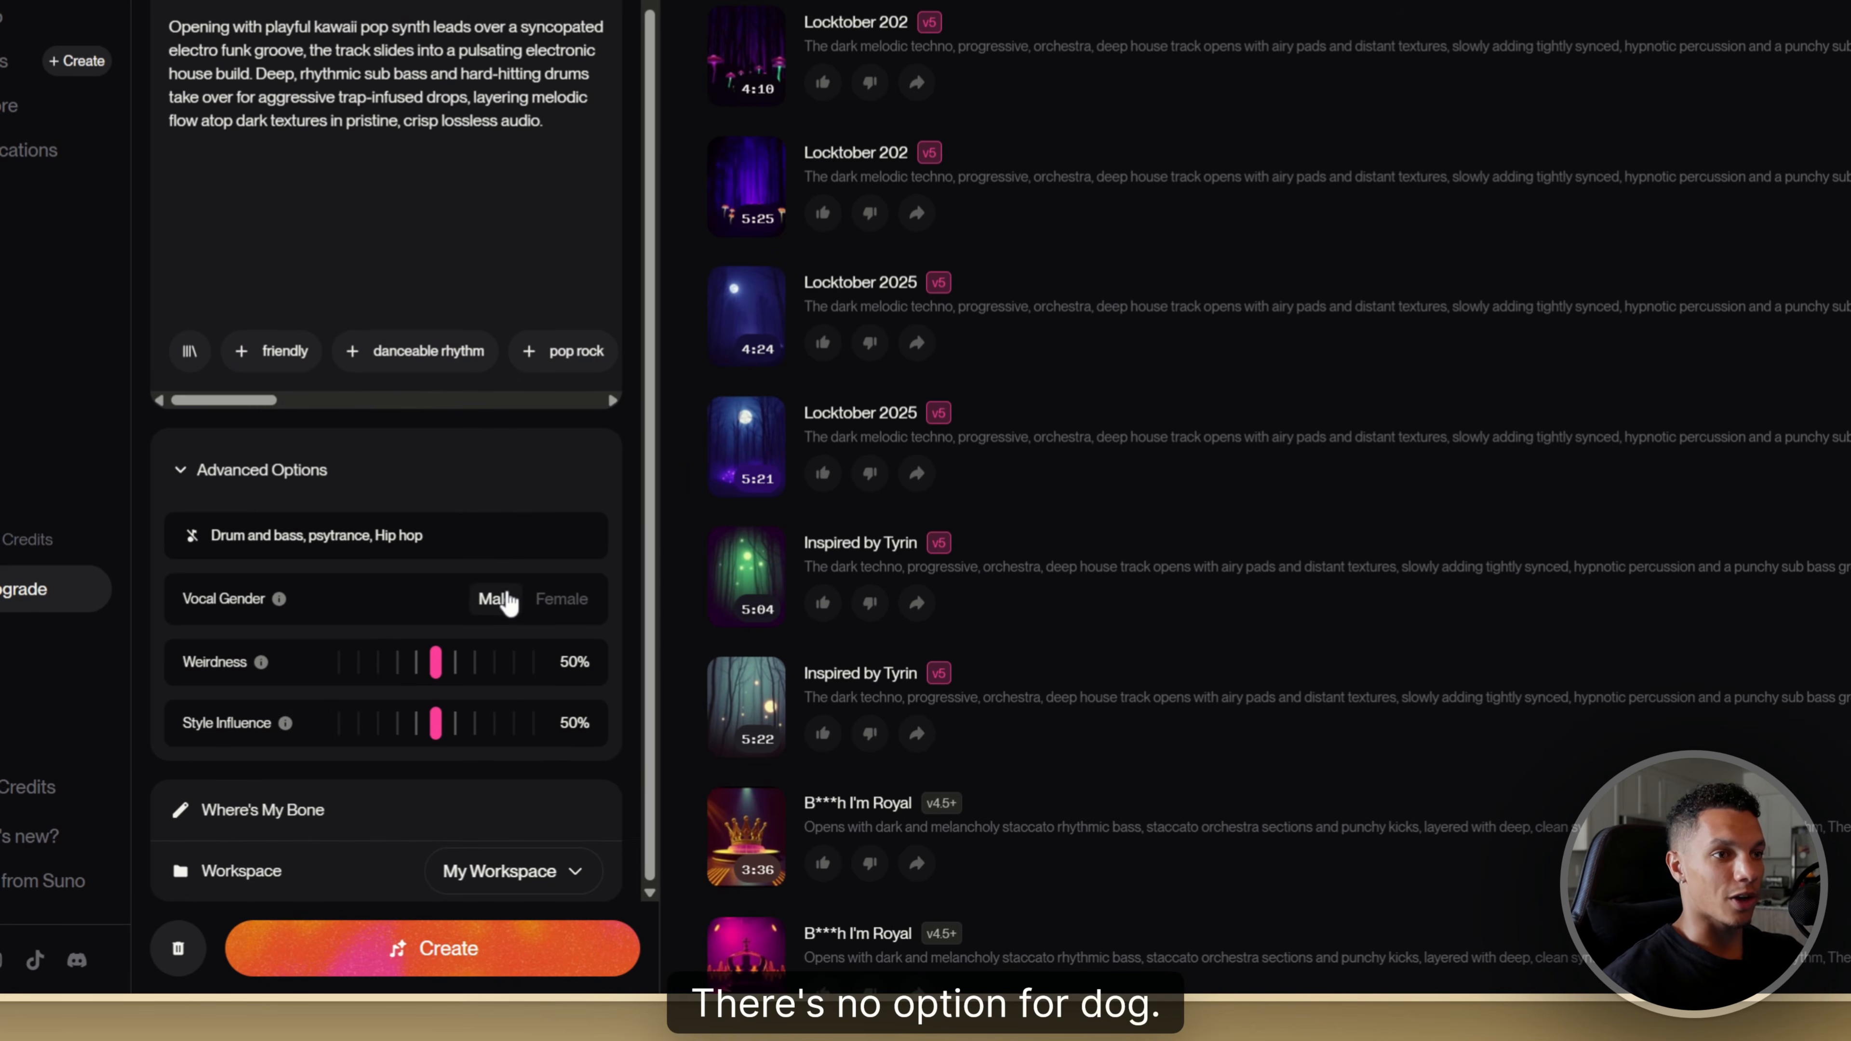
pyautogui.click(508, 602)
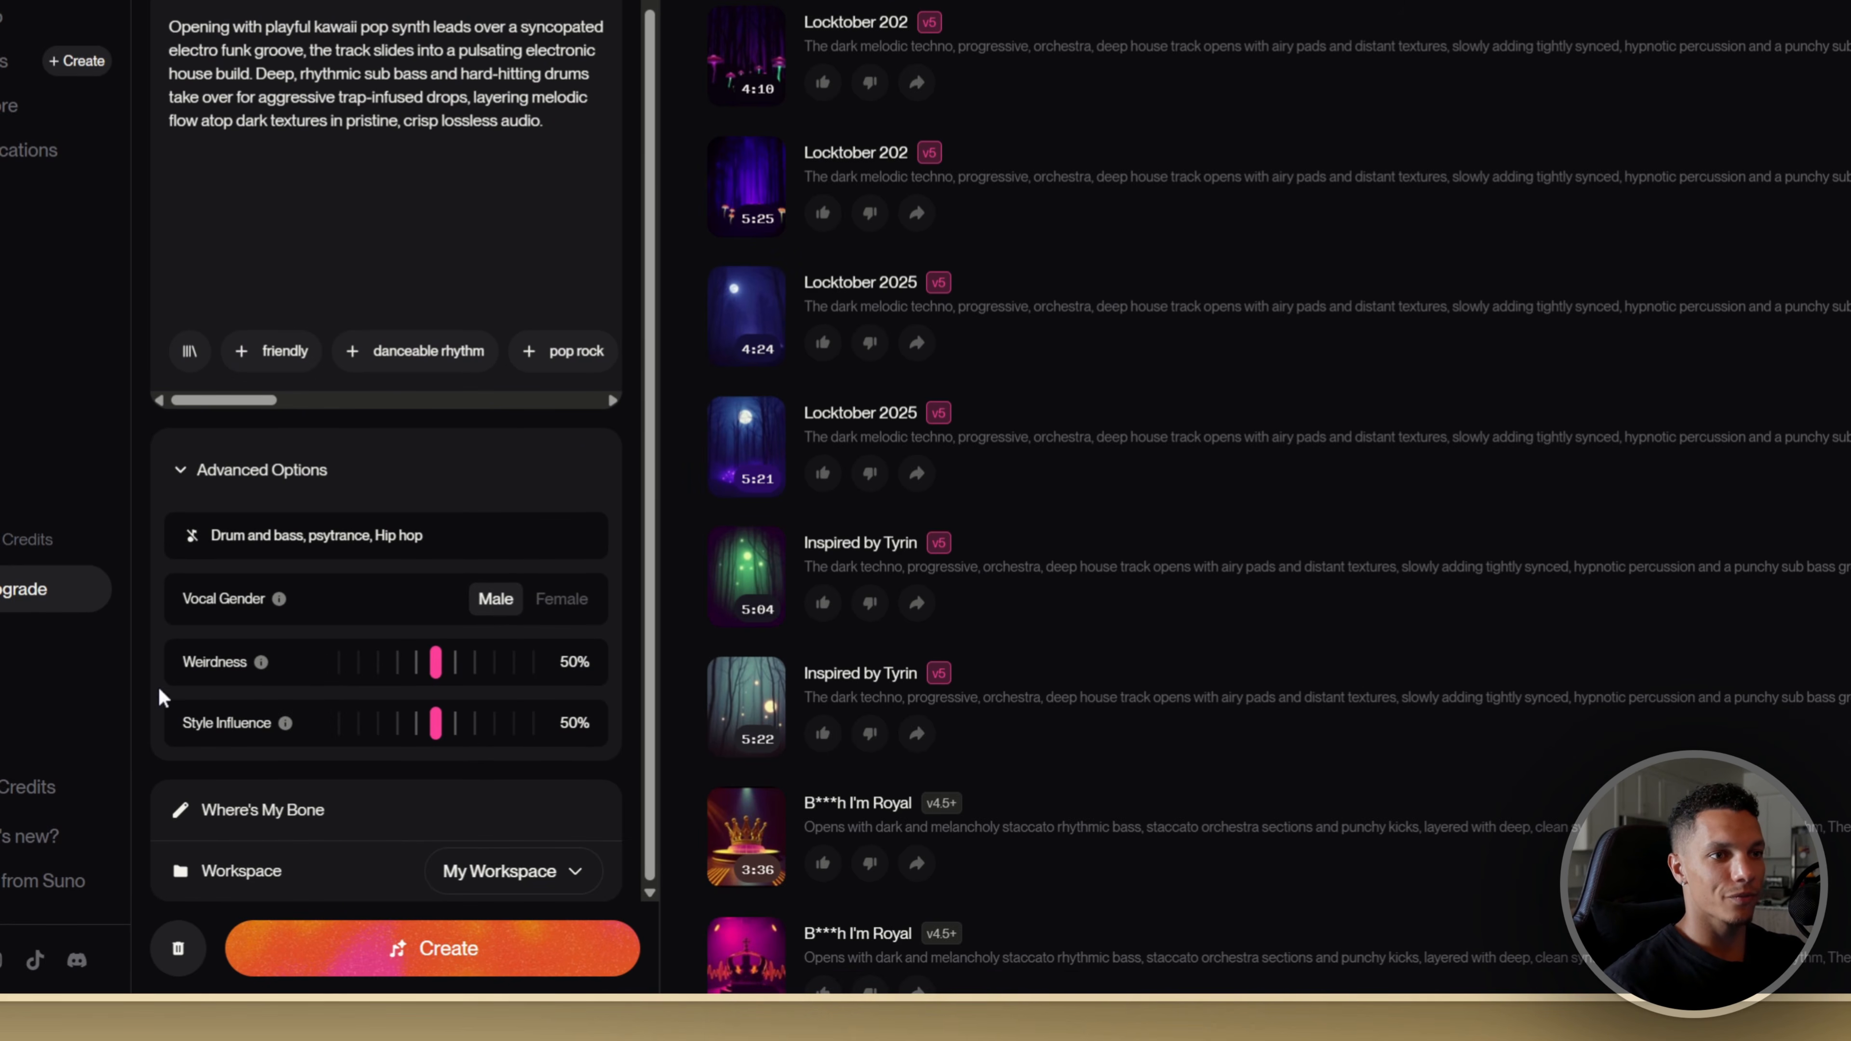
pyautogui.moveTo(275, 660)
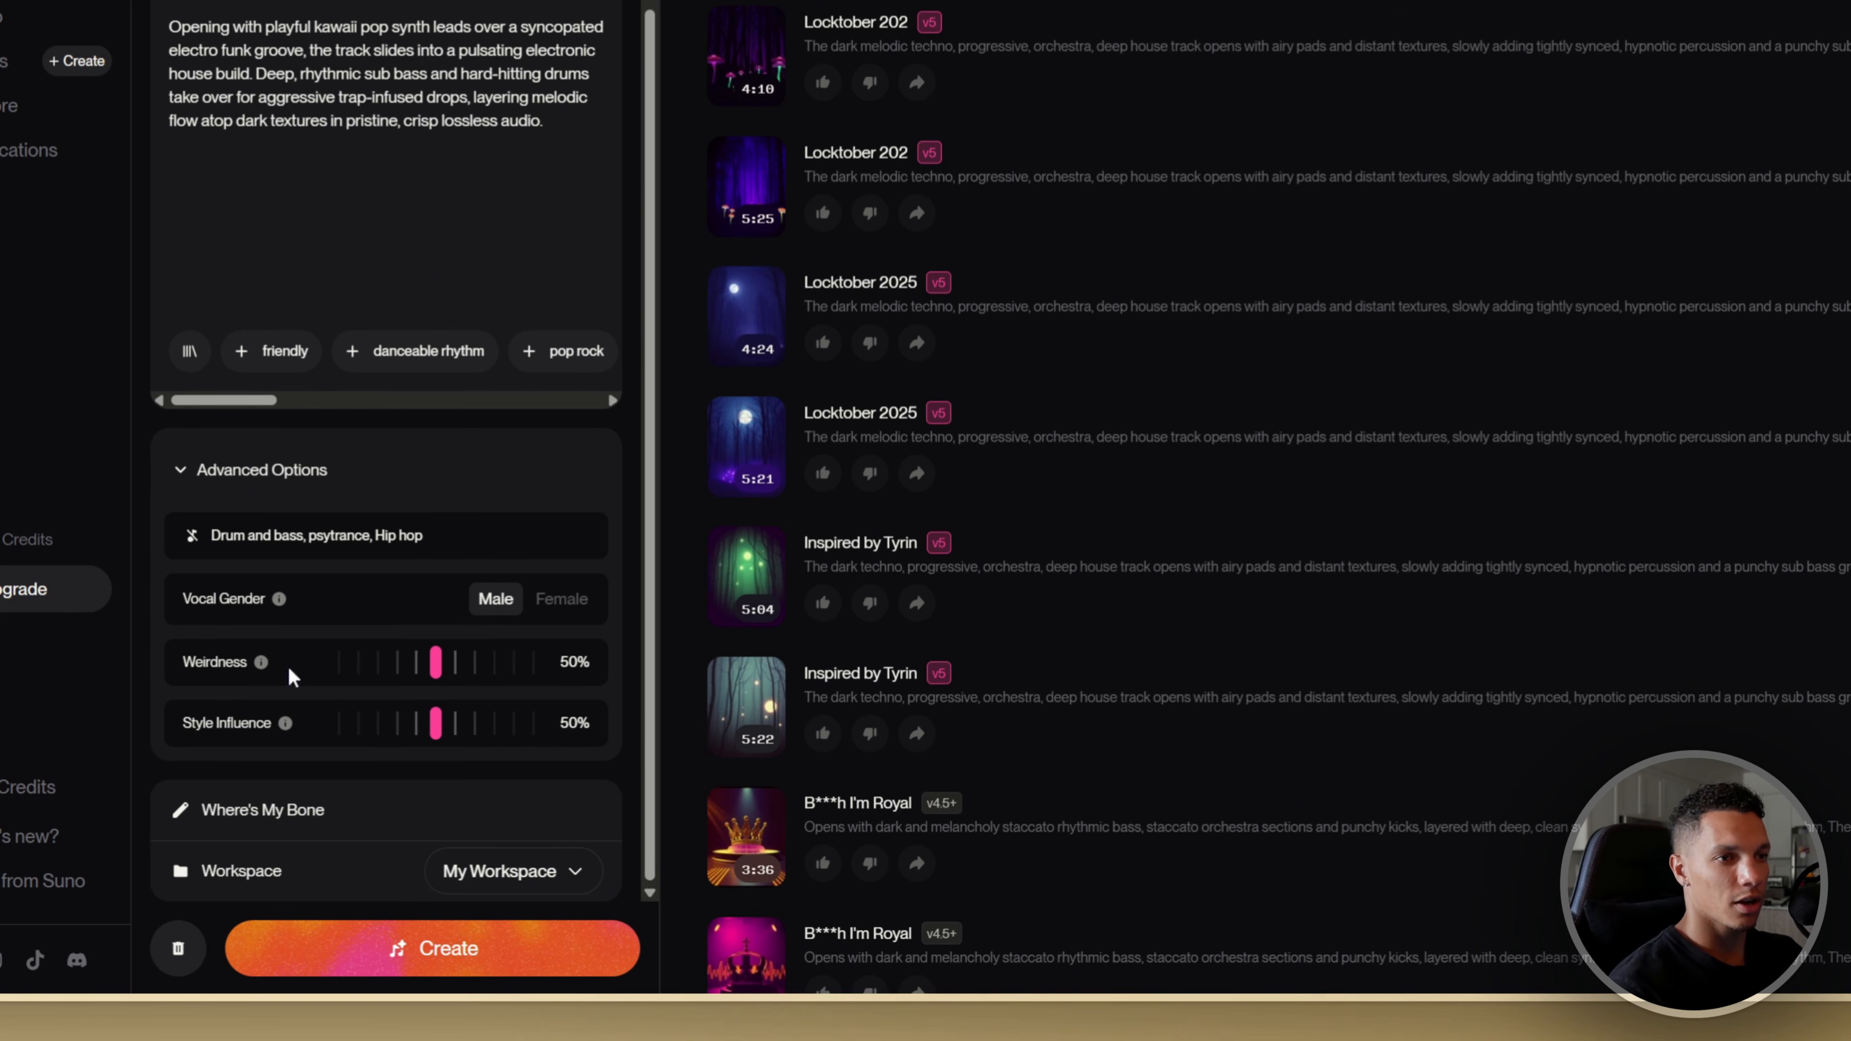
# Try a Weirdness of 19% in the advanced options and return the setting to 50%
pyautogui.moveTo(430, 665); pyautogui.dragTo(372, 656)
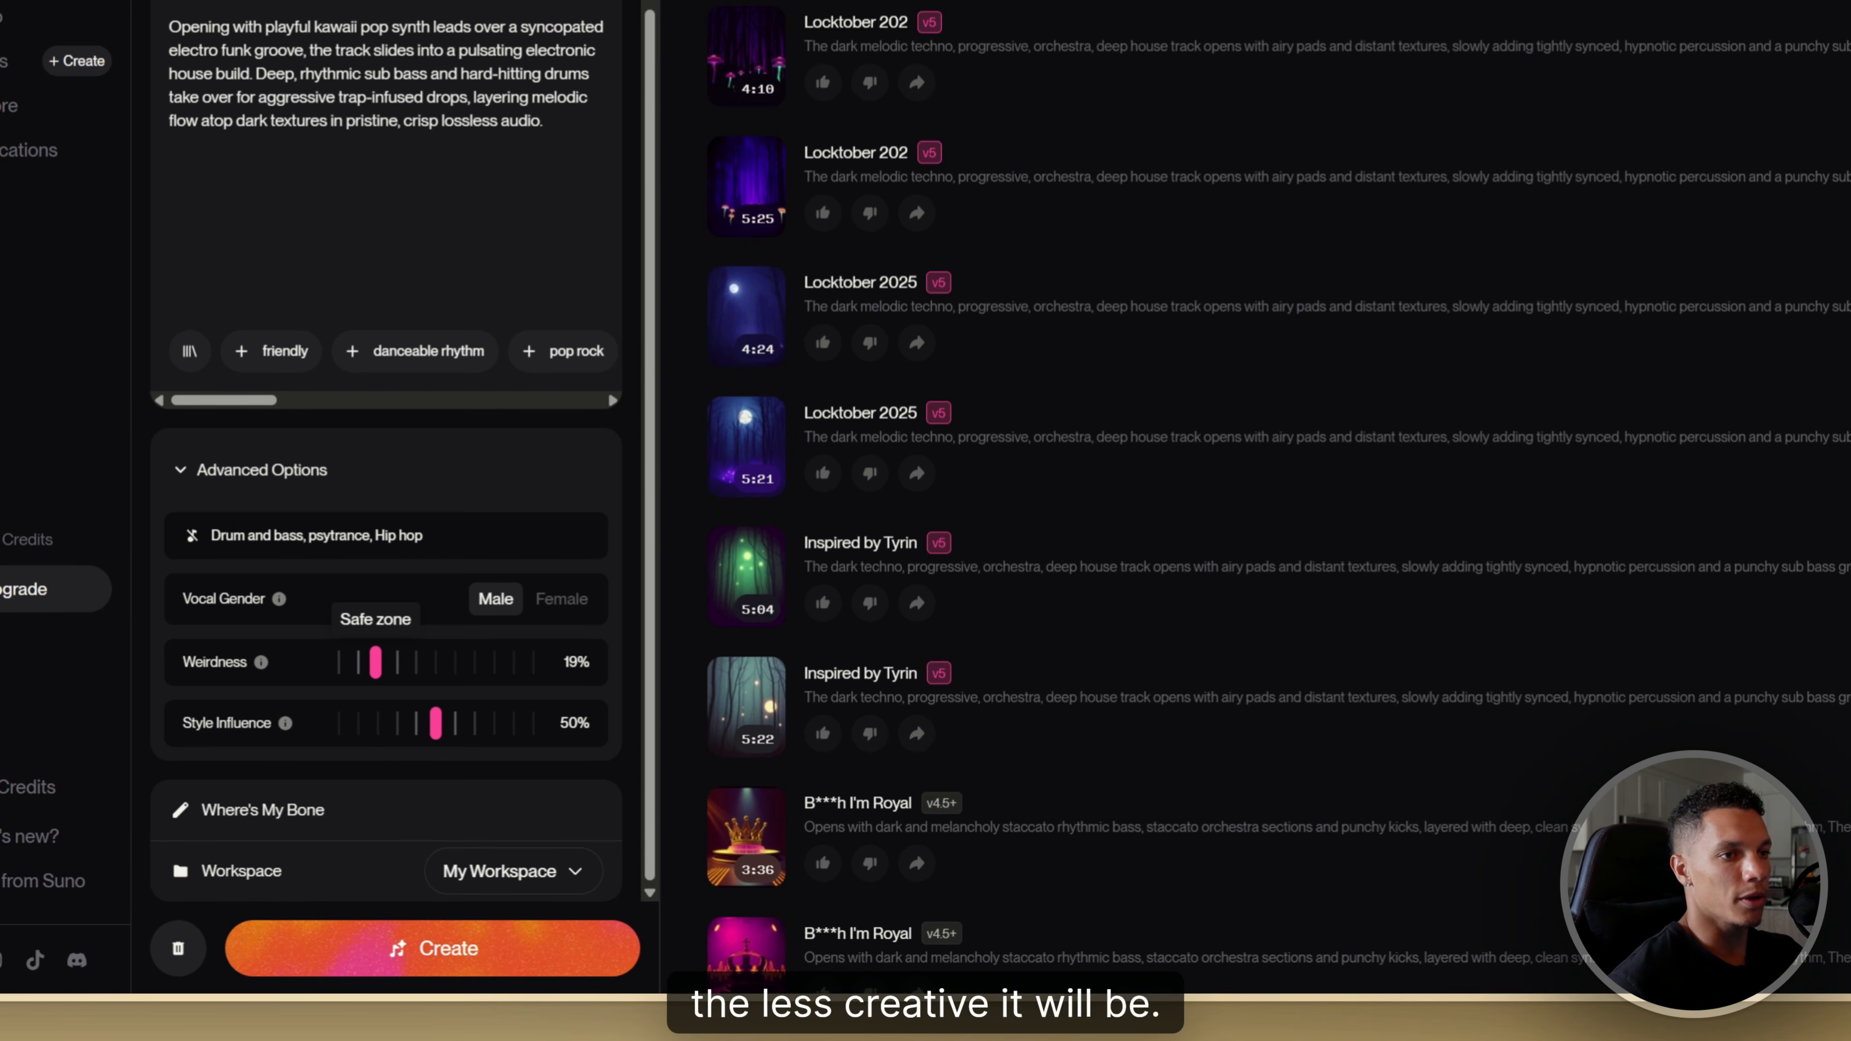
pyautogui.moveTo(375, 656); pyautogui.dragTo(432, 656)
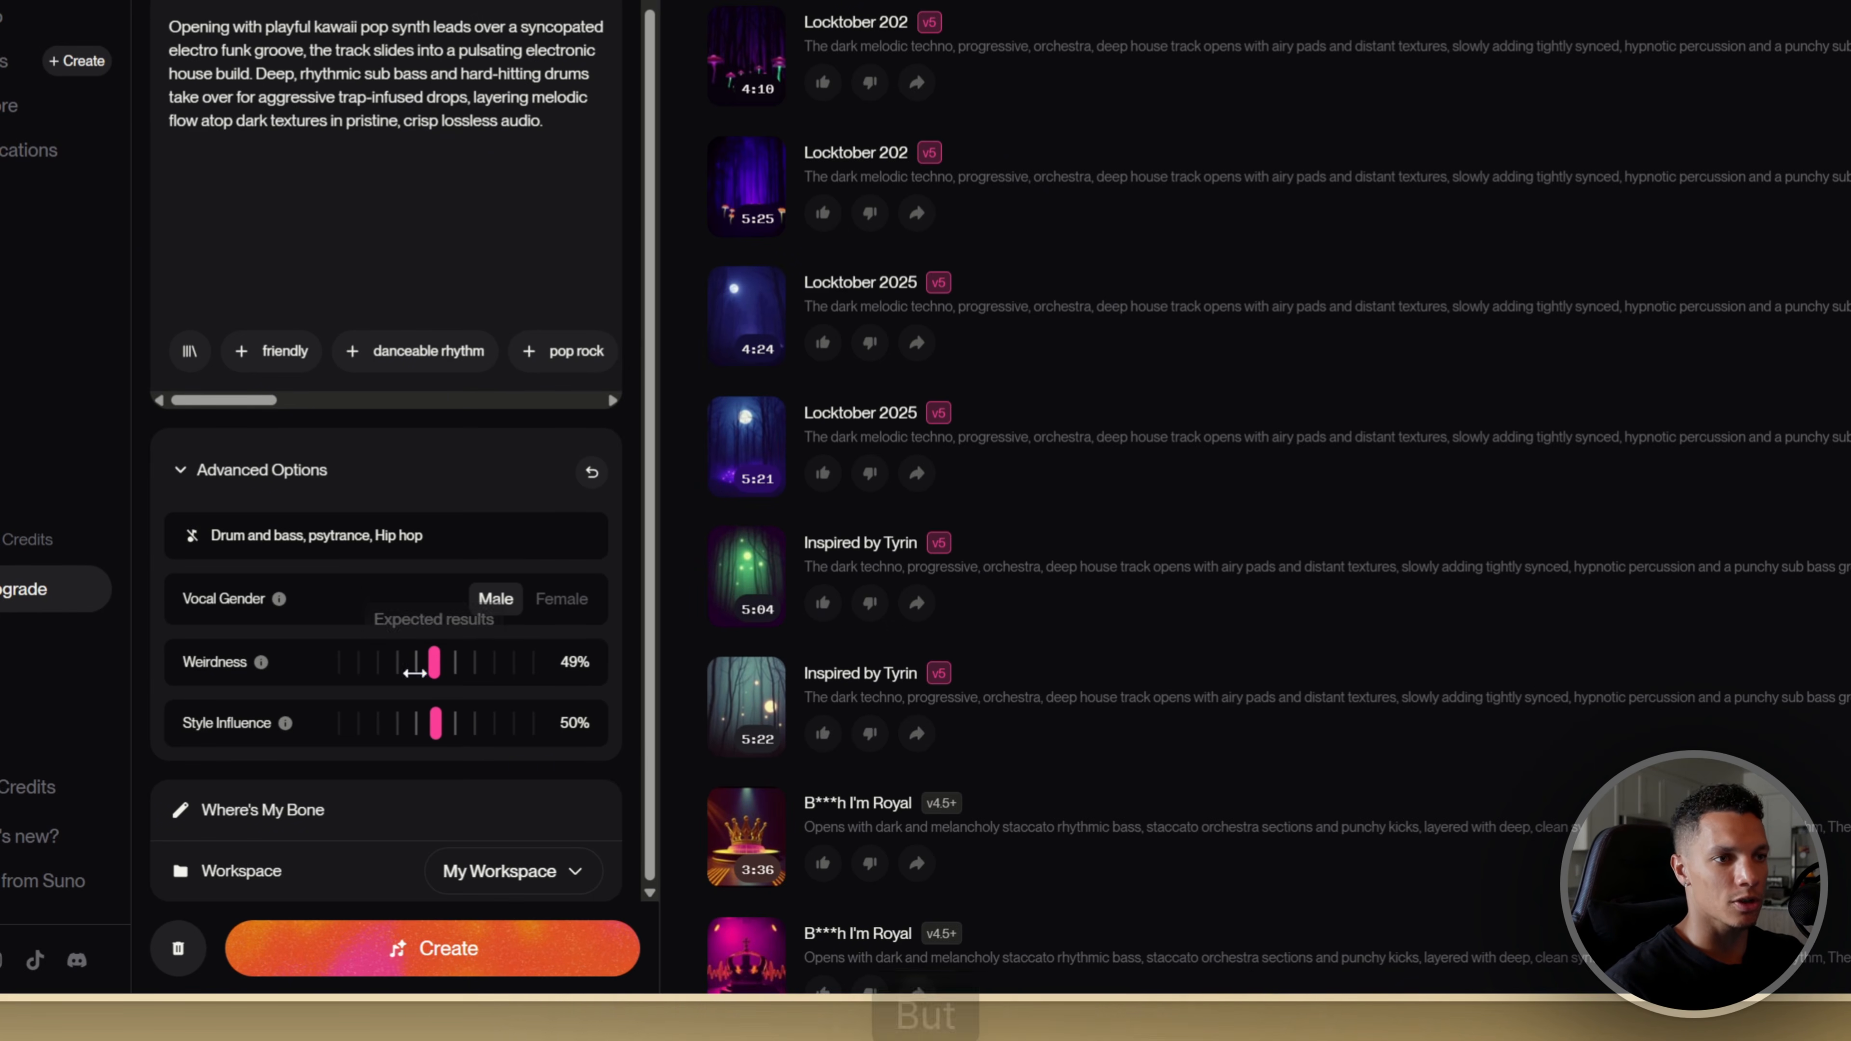
pyautogui.moveTo(428, 675)
pyautogui.mouseDown()
pyautogui.moveTo(532, 680)
pyautogui.moveTo(436, 676)
pyautogui.mouseUp()
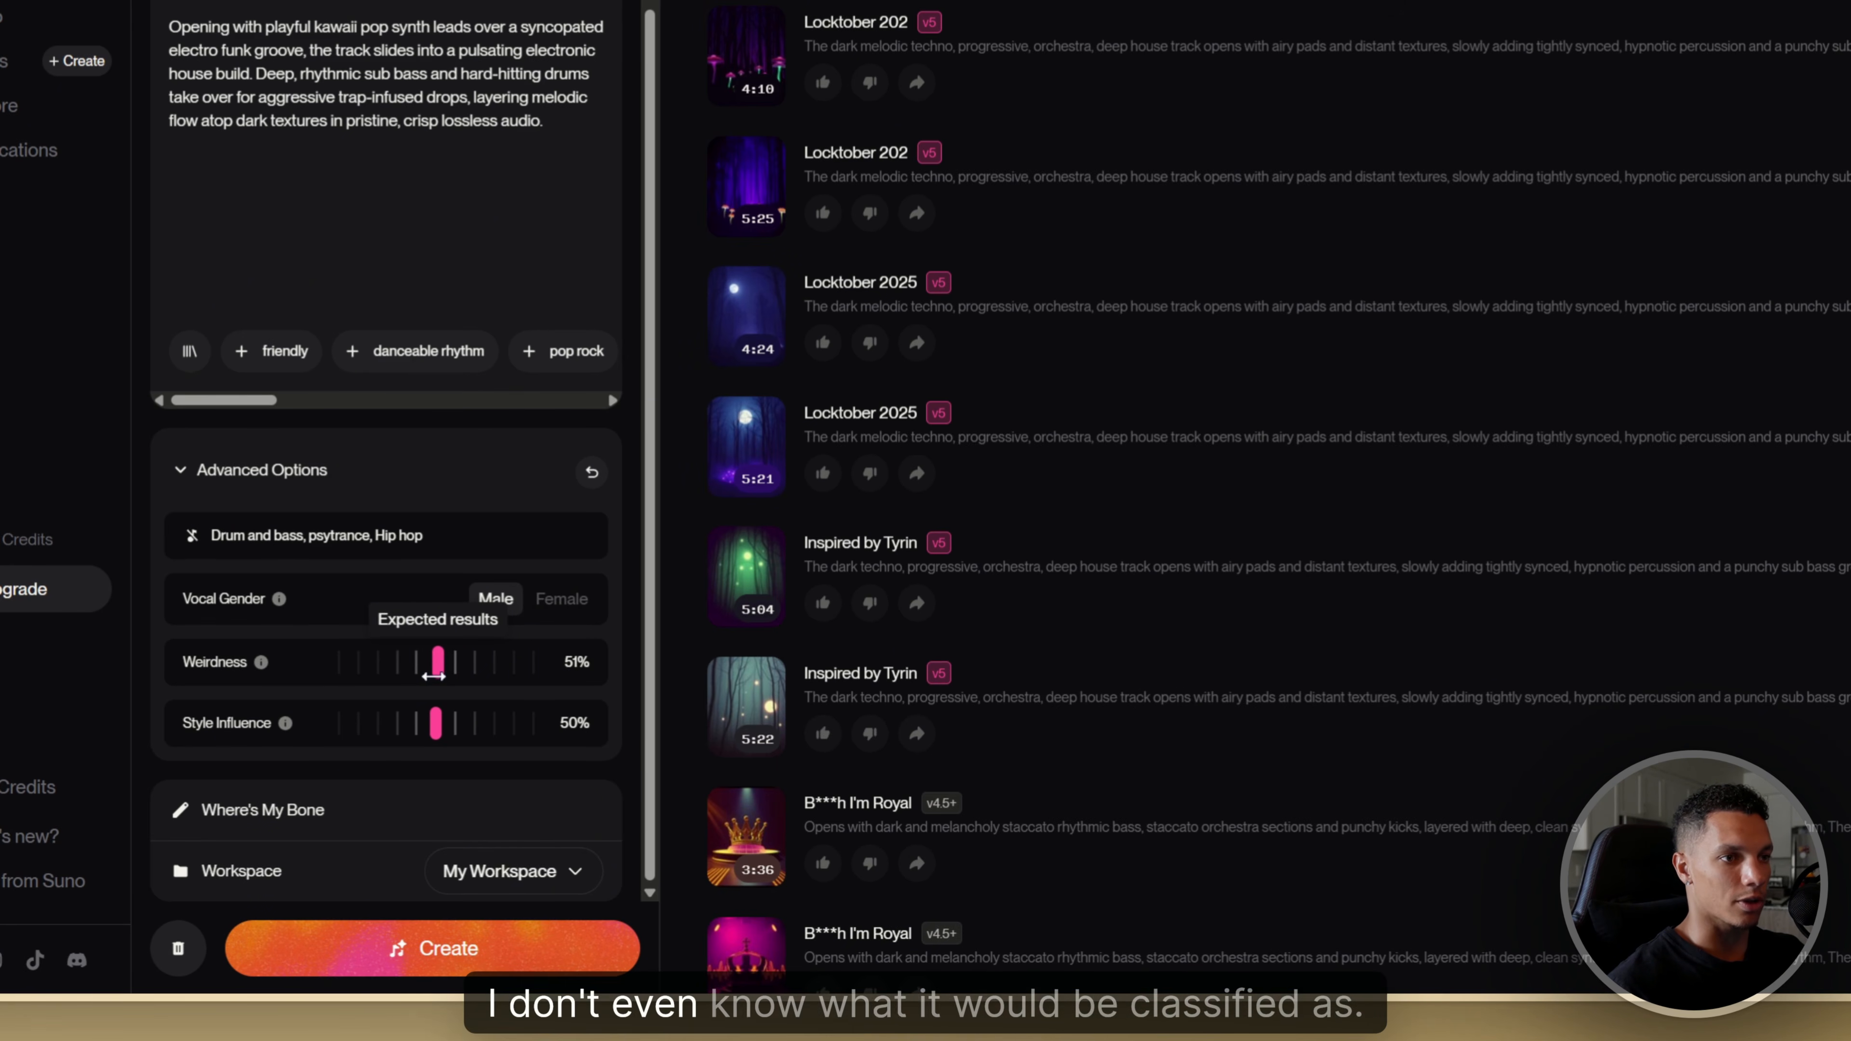
pyautogui.moveTo(433, 676); pyautogui.dragTo(428, 674)
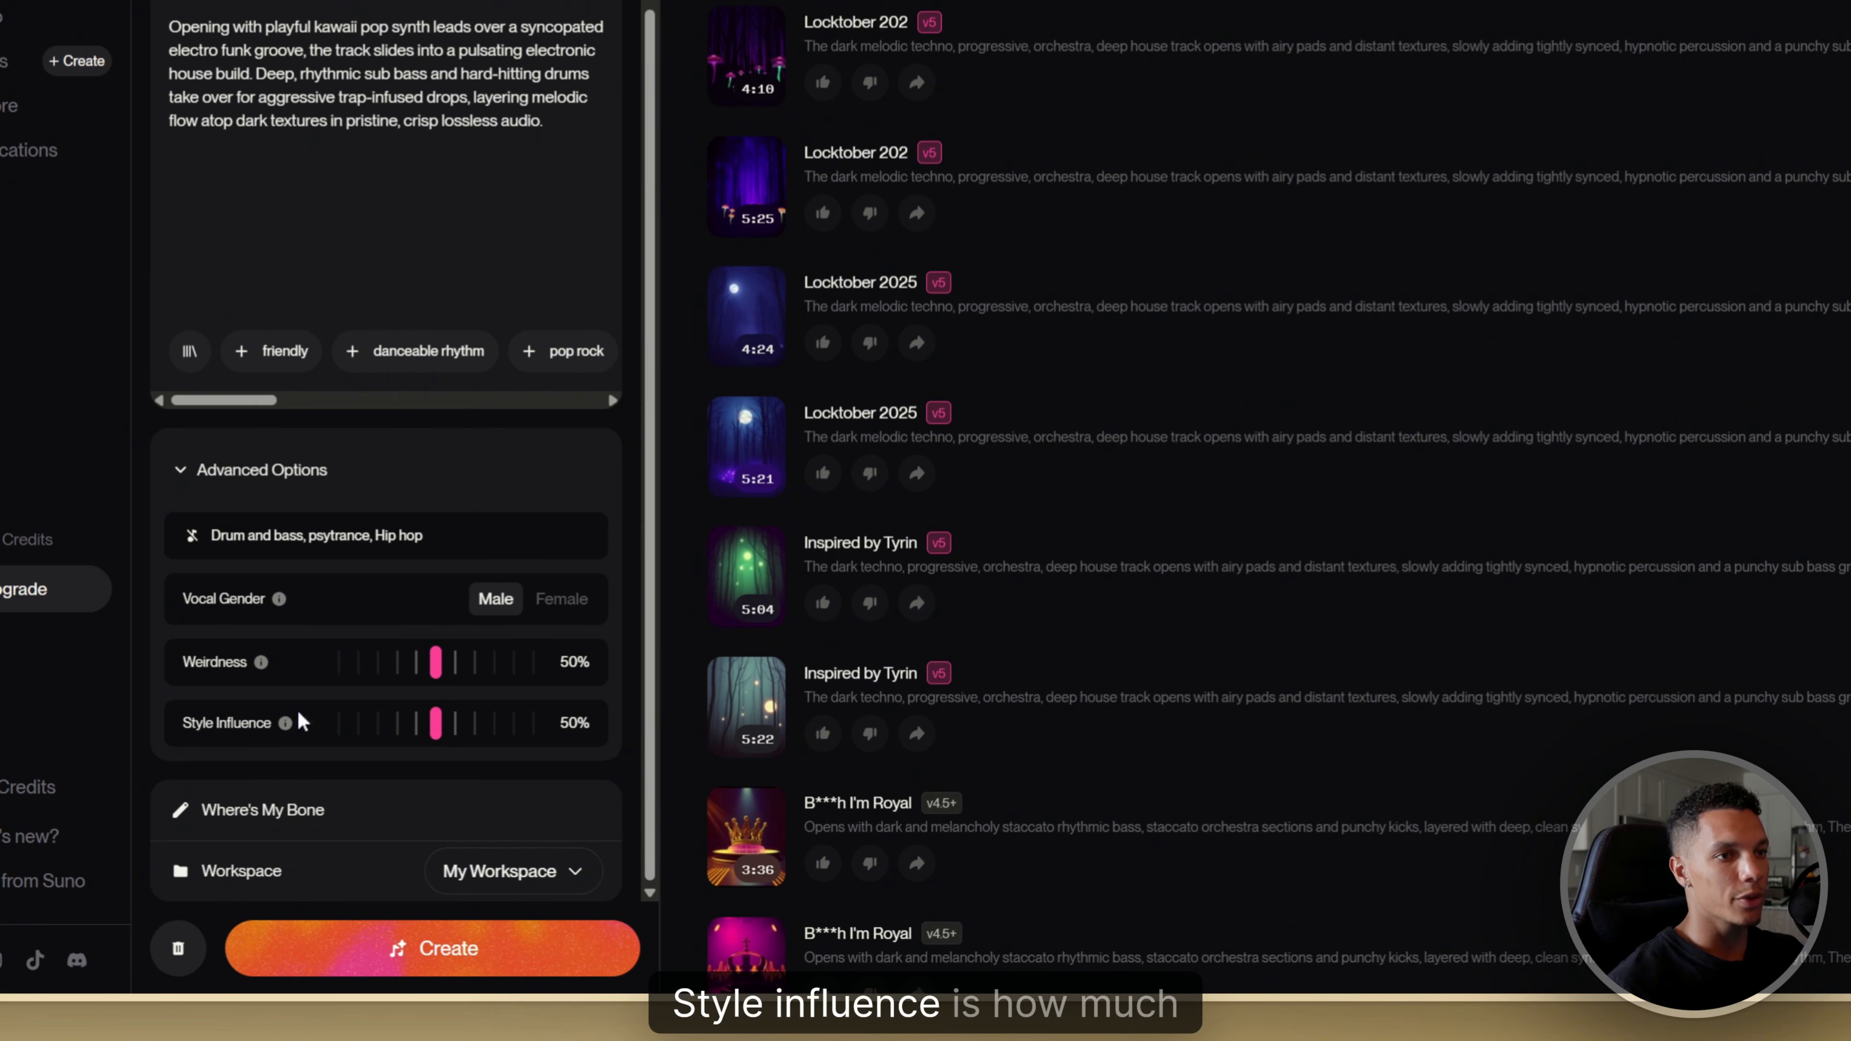
# Review the style description and set the song's Style Influence to 49%
pyautogui.scroll(6, 297, 709)
pyautogui.scroll(-3, 297, 709)
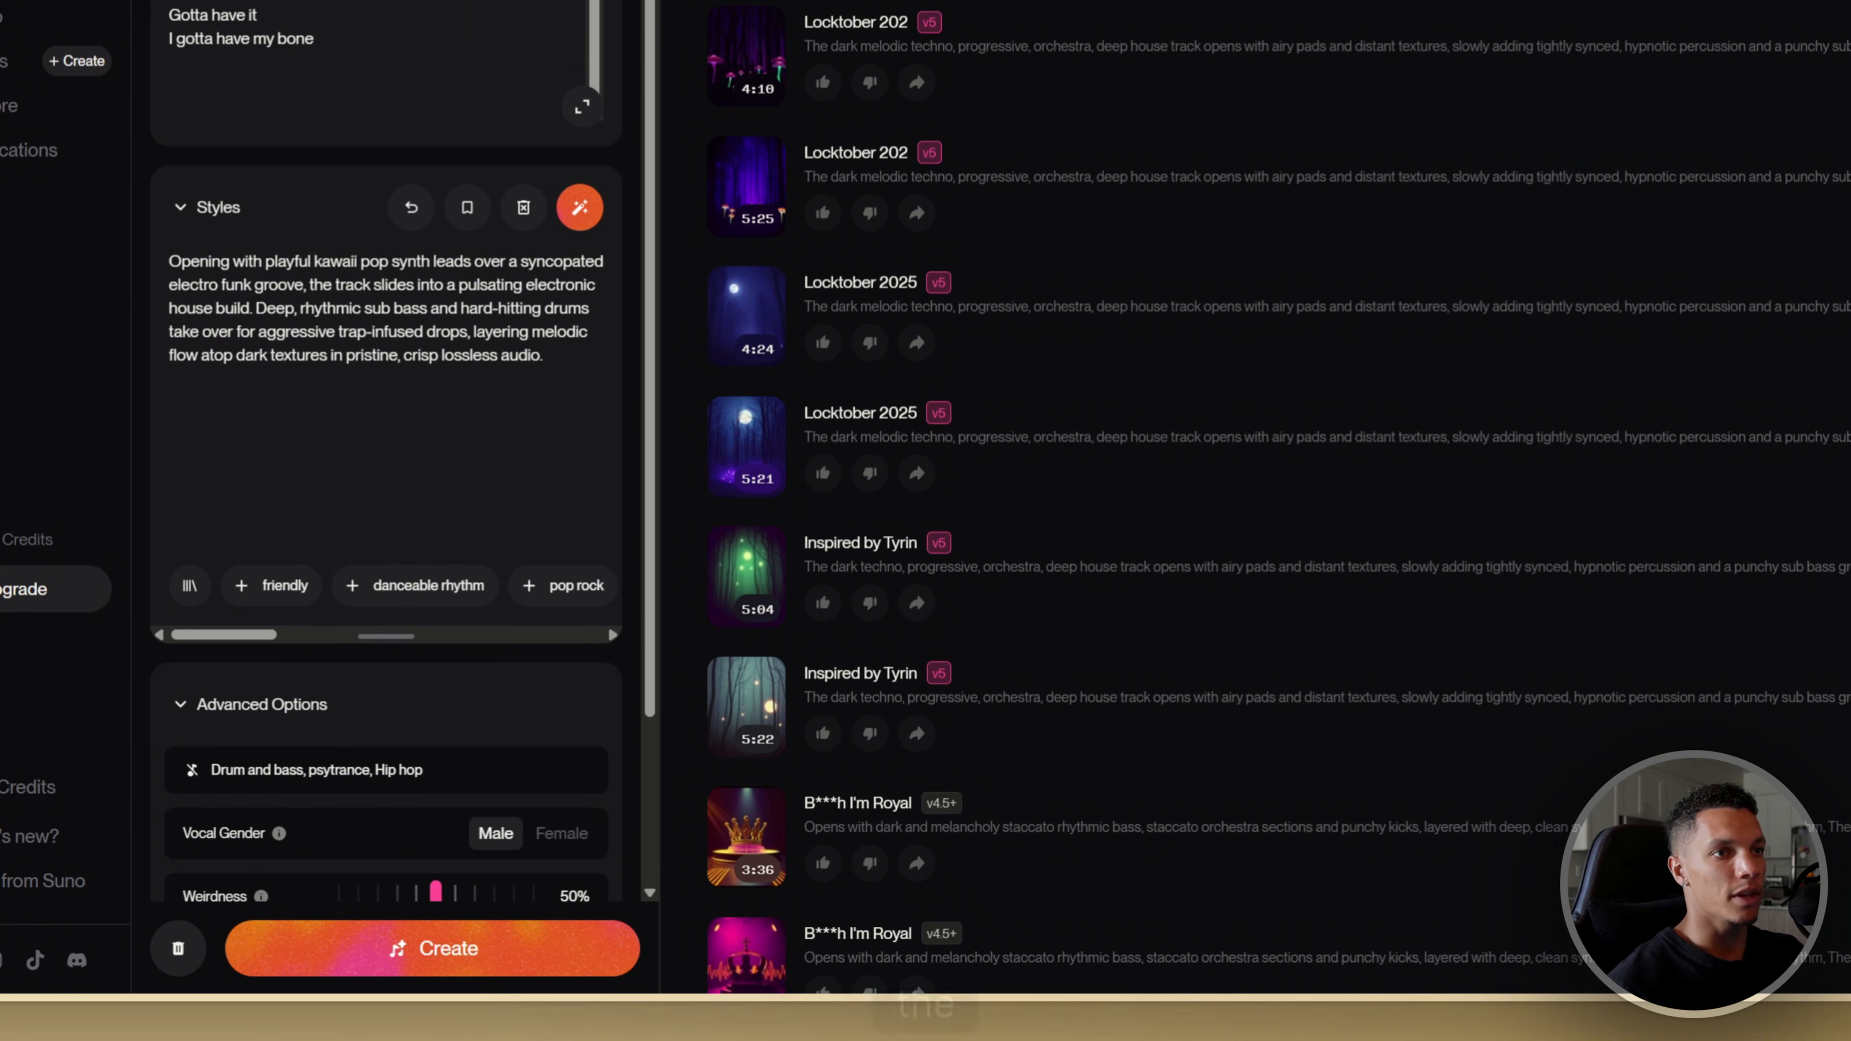
pyautogui.scroll(-3, 652, 412)
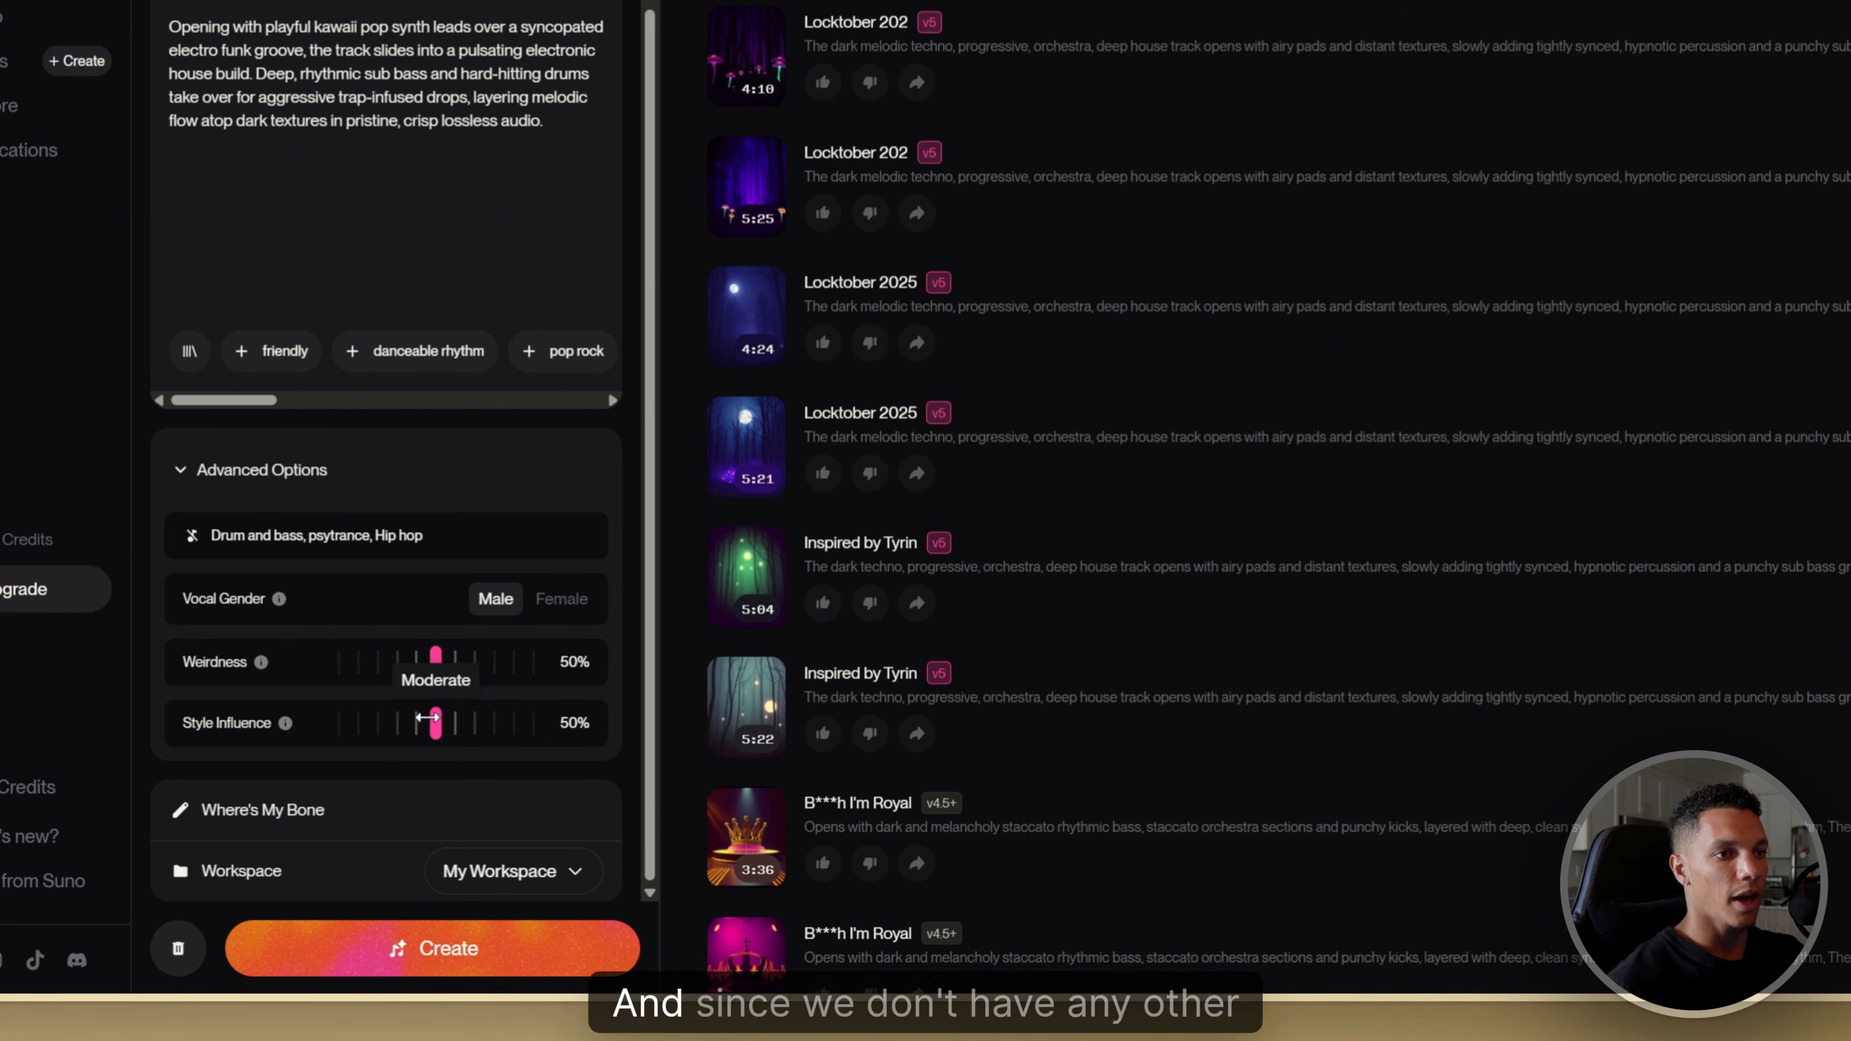
pyautogui.scroll(1, 322, 387)
pyautogui.scroll(-1, 322, 394)
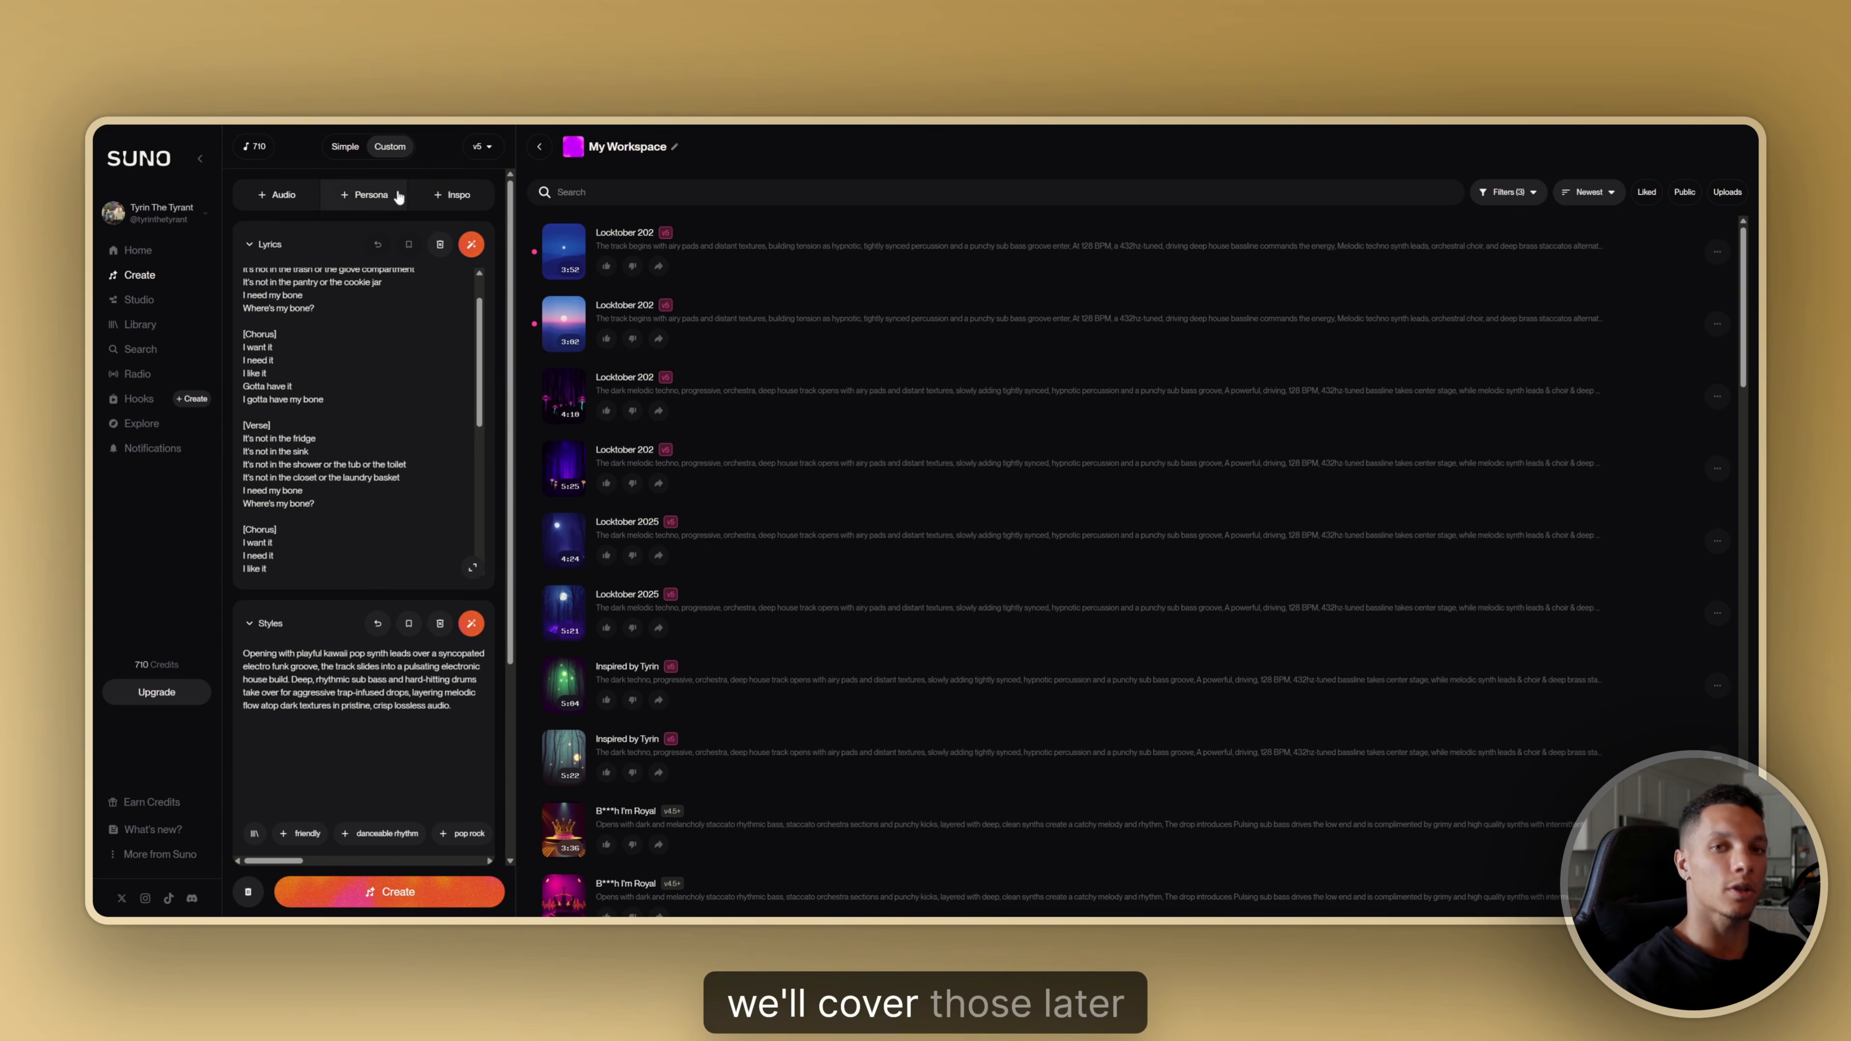
pyautogui.scroll(-5, 498, 276)
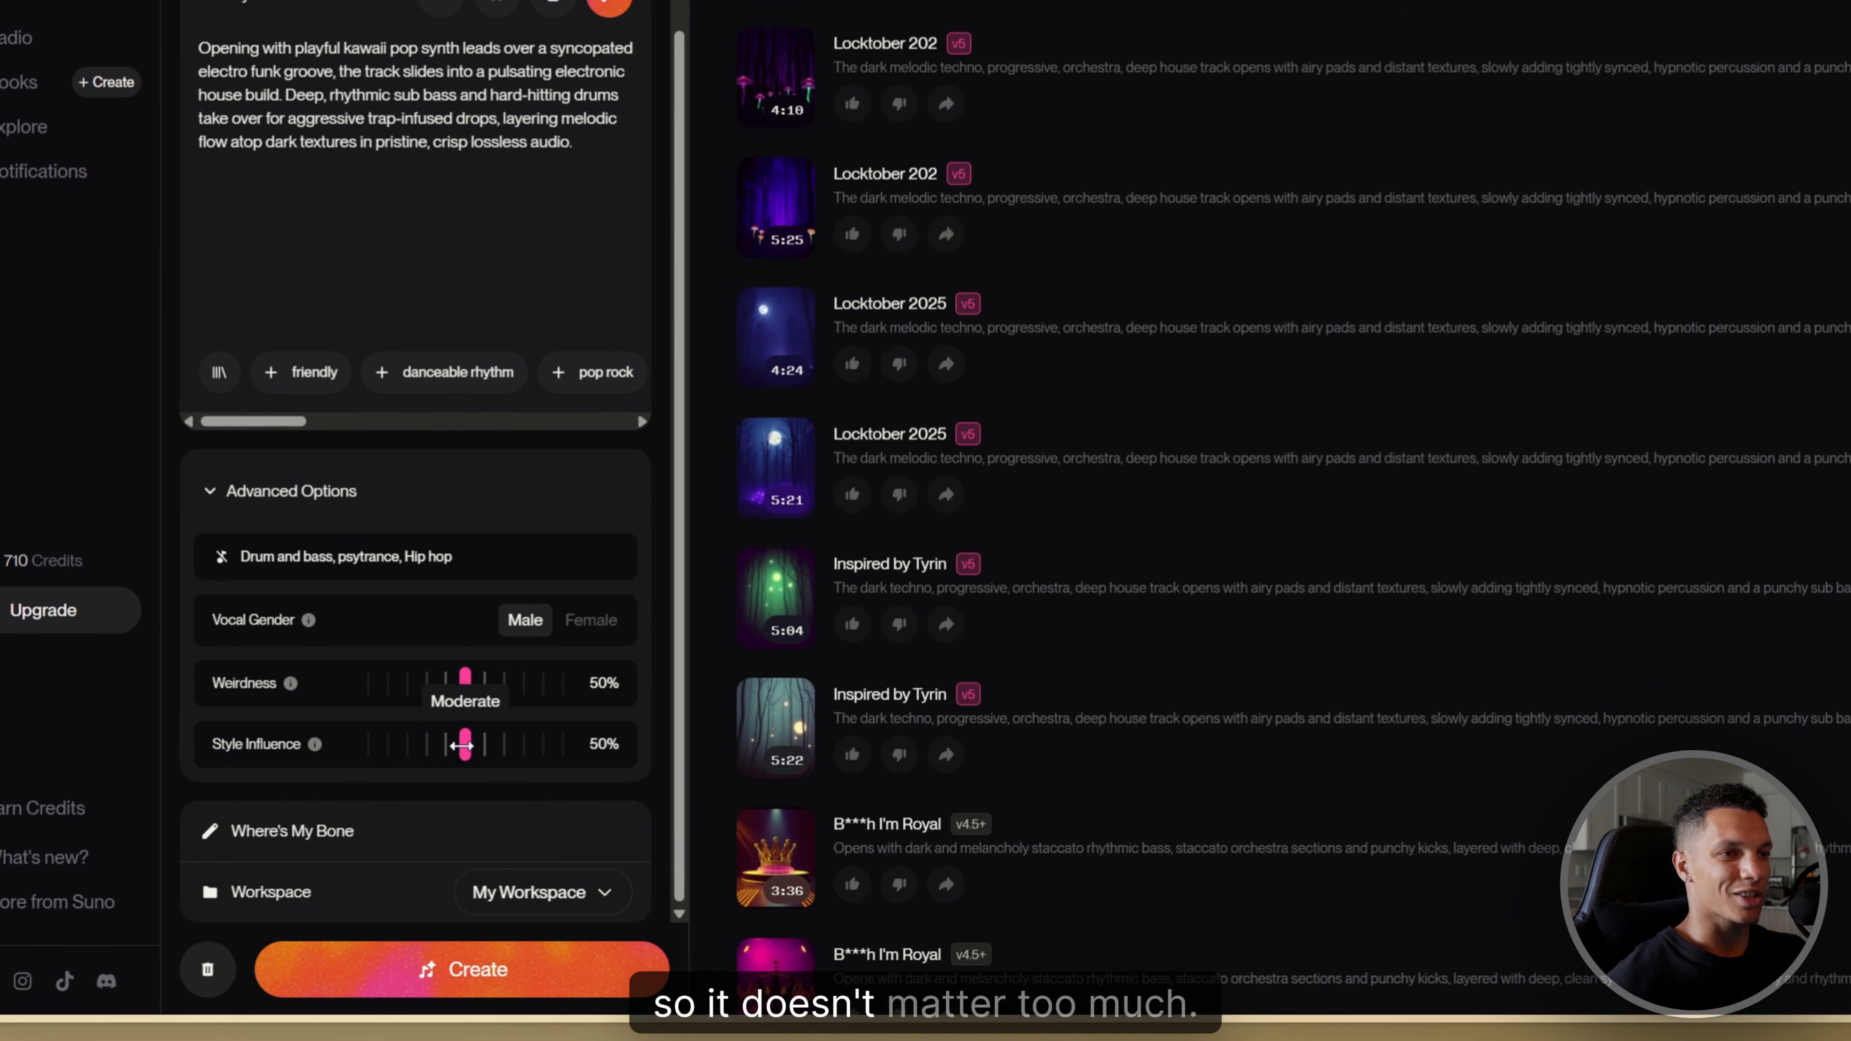
pyautogui.moveTo(399, 764); pyautogui.dragTo(463, 744)
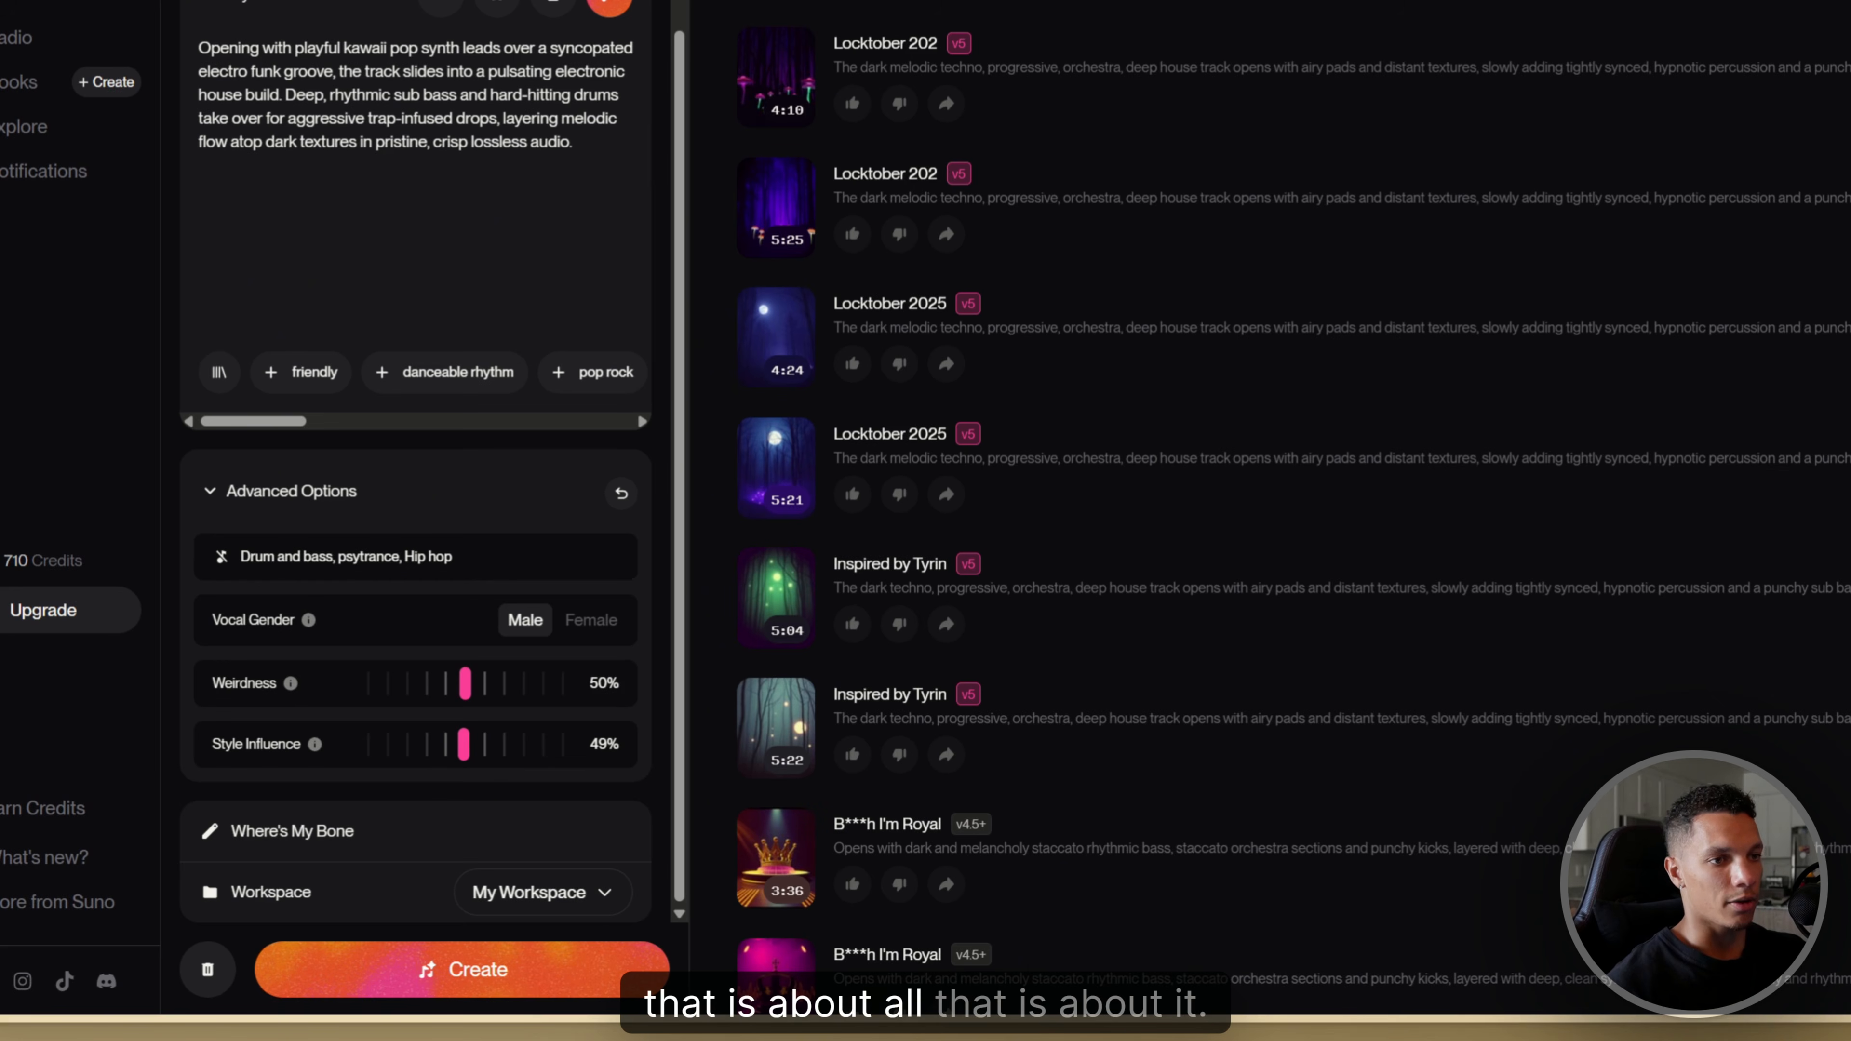
# Check the editable song title and the list of available workspaces, keeping Where's My Bone and My Workspace
pyautogui.click(231, 840)
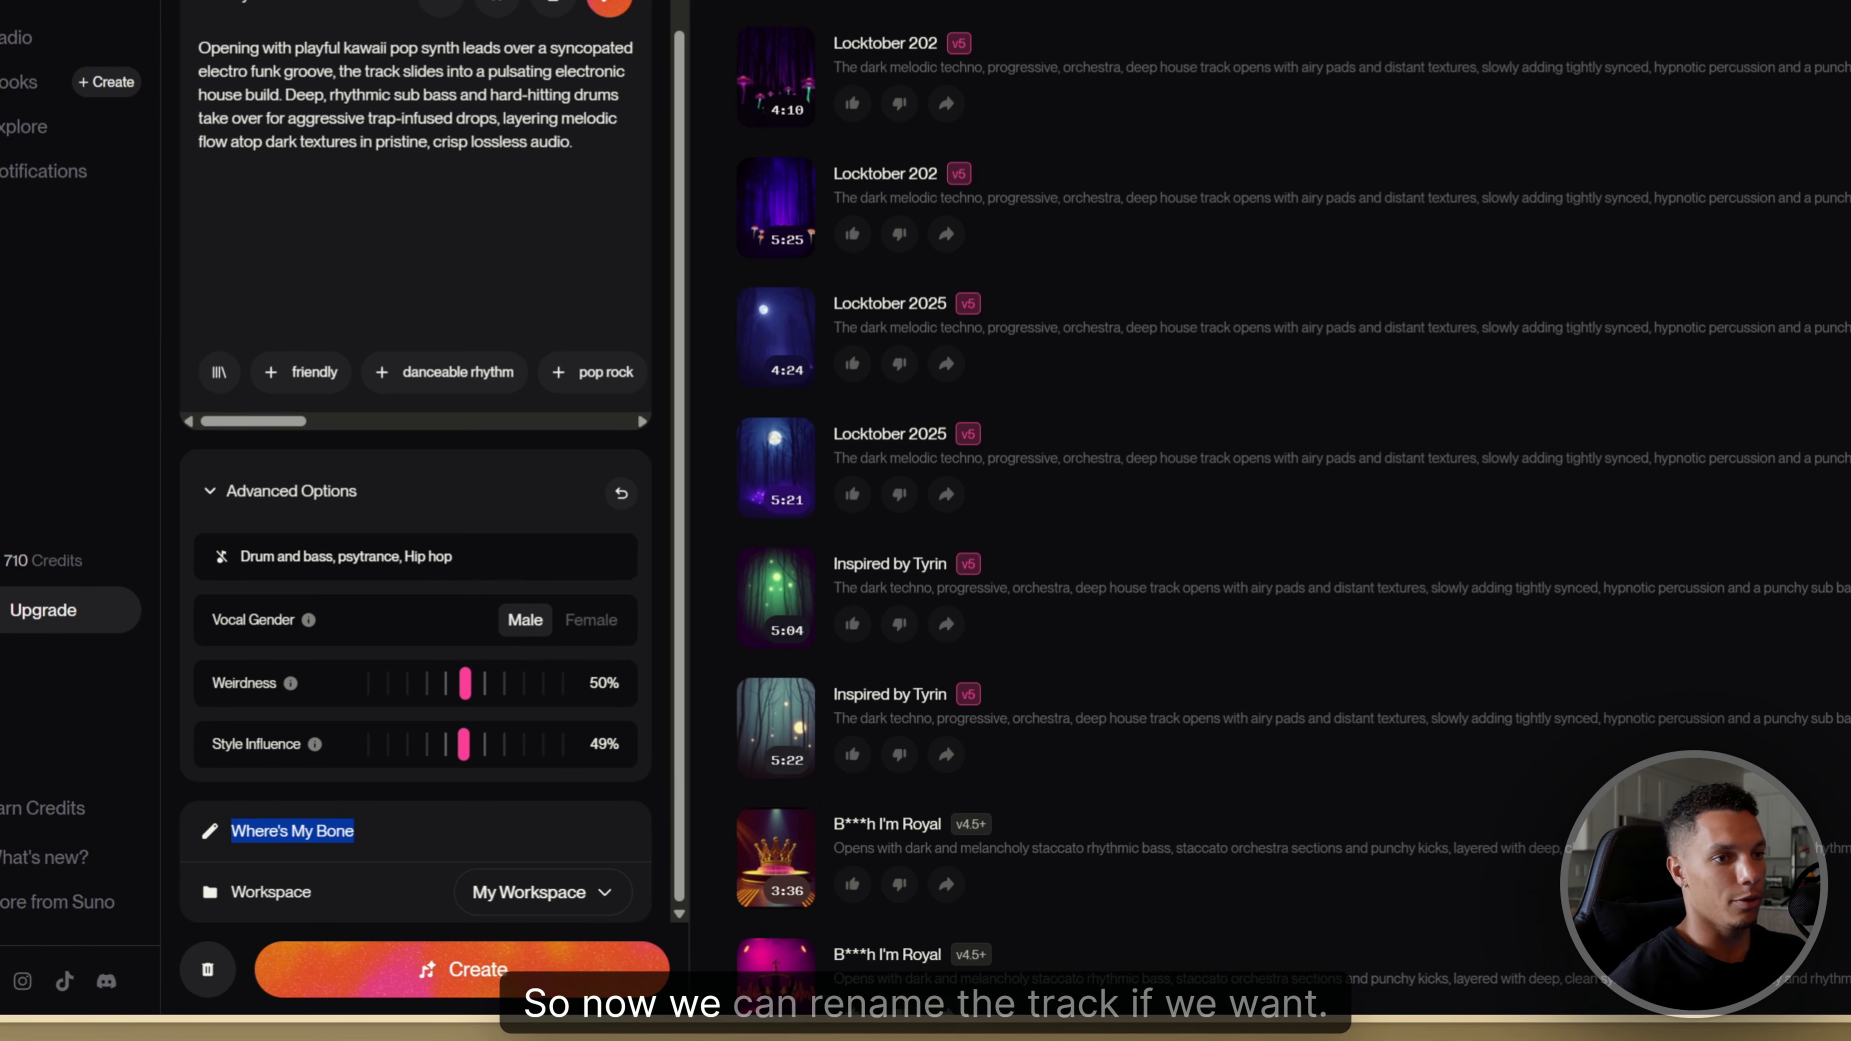
pyautogui.click(264, 831)
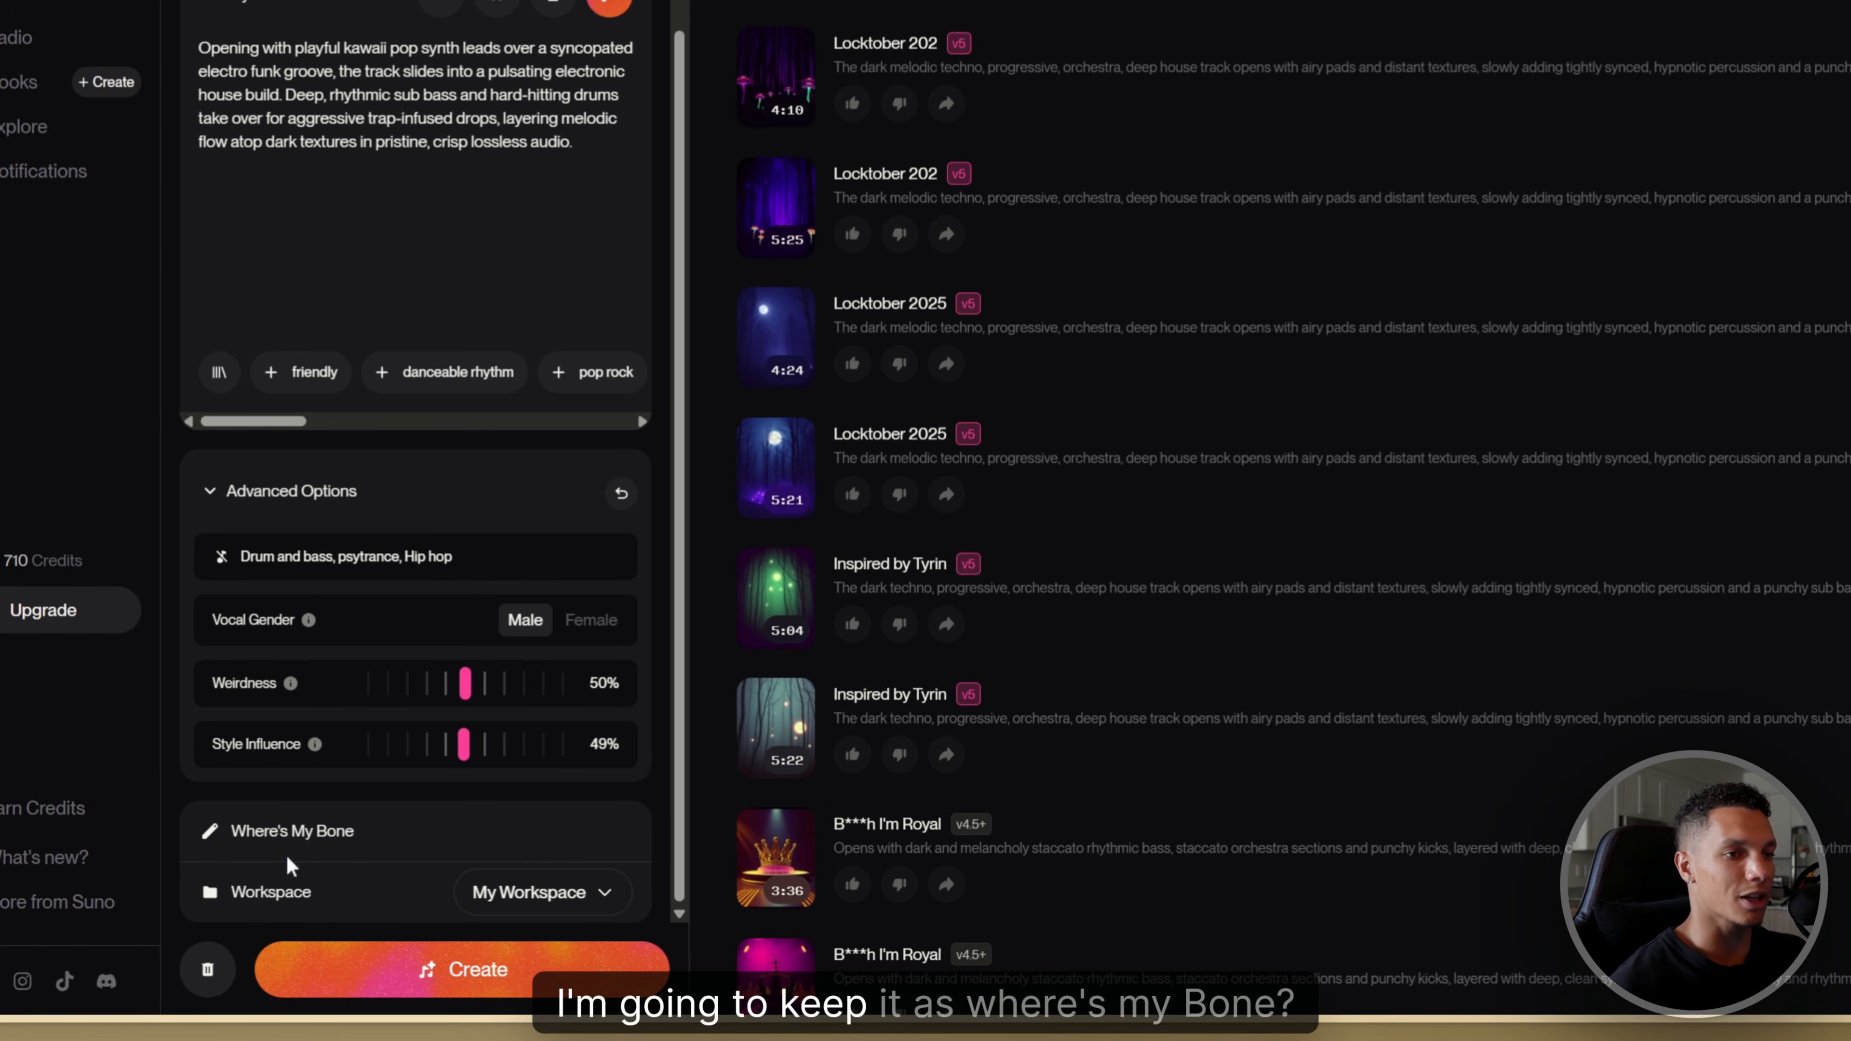
pyautogui.click(357, 833)
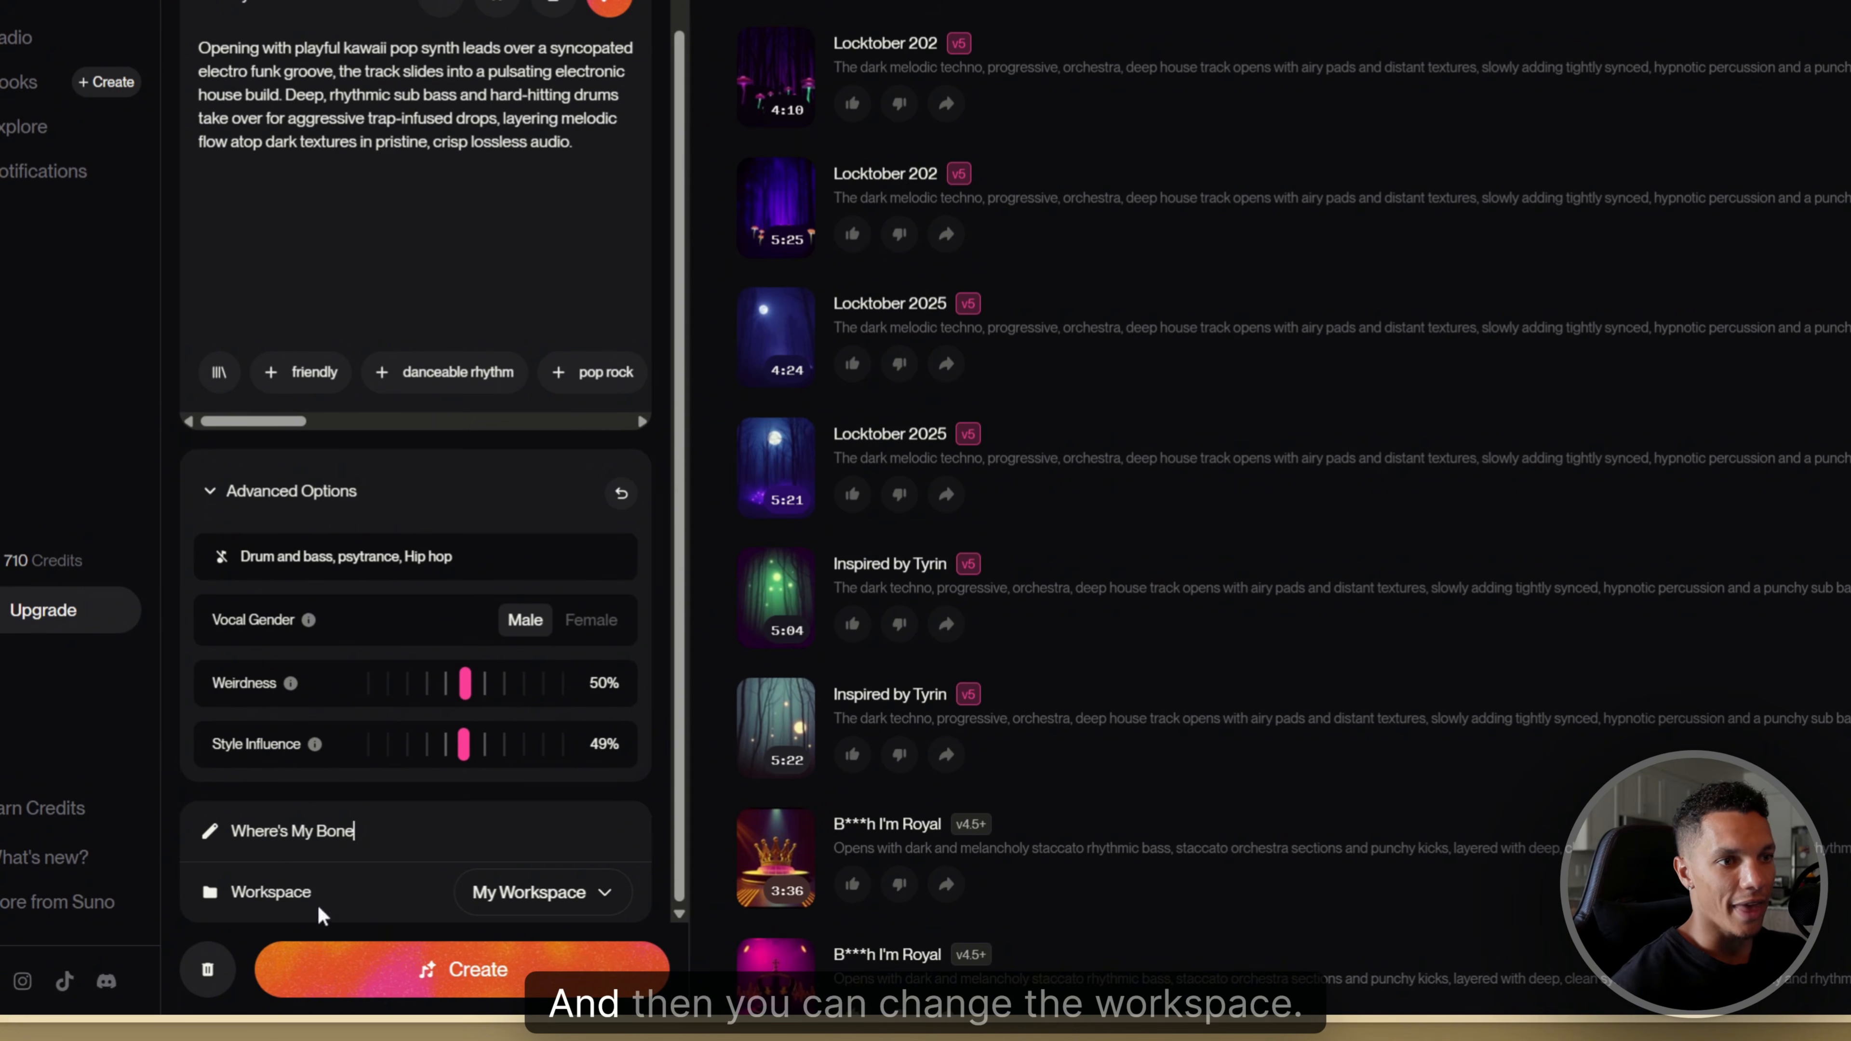
pyautogui.click(490, 895)
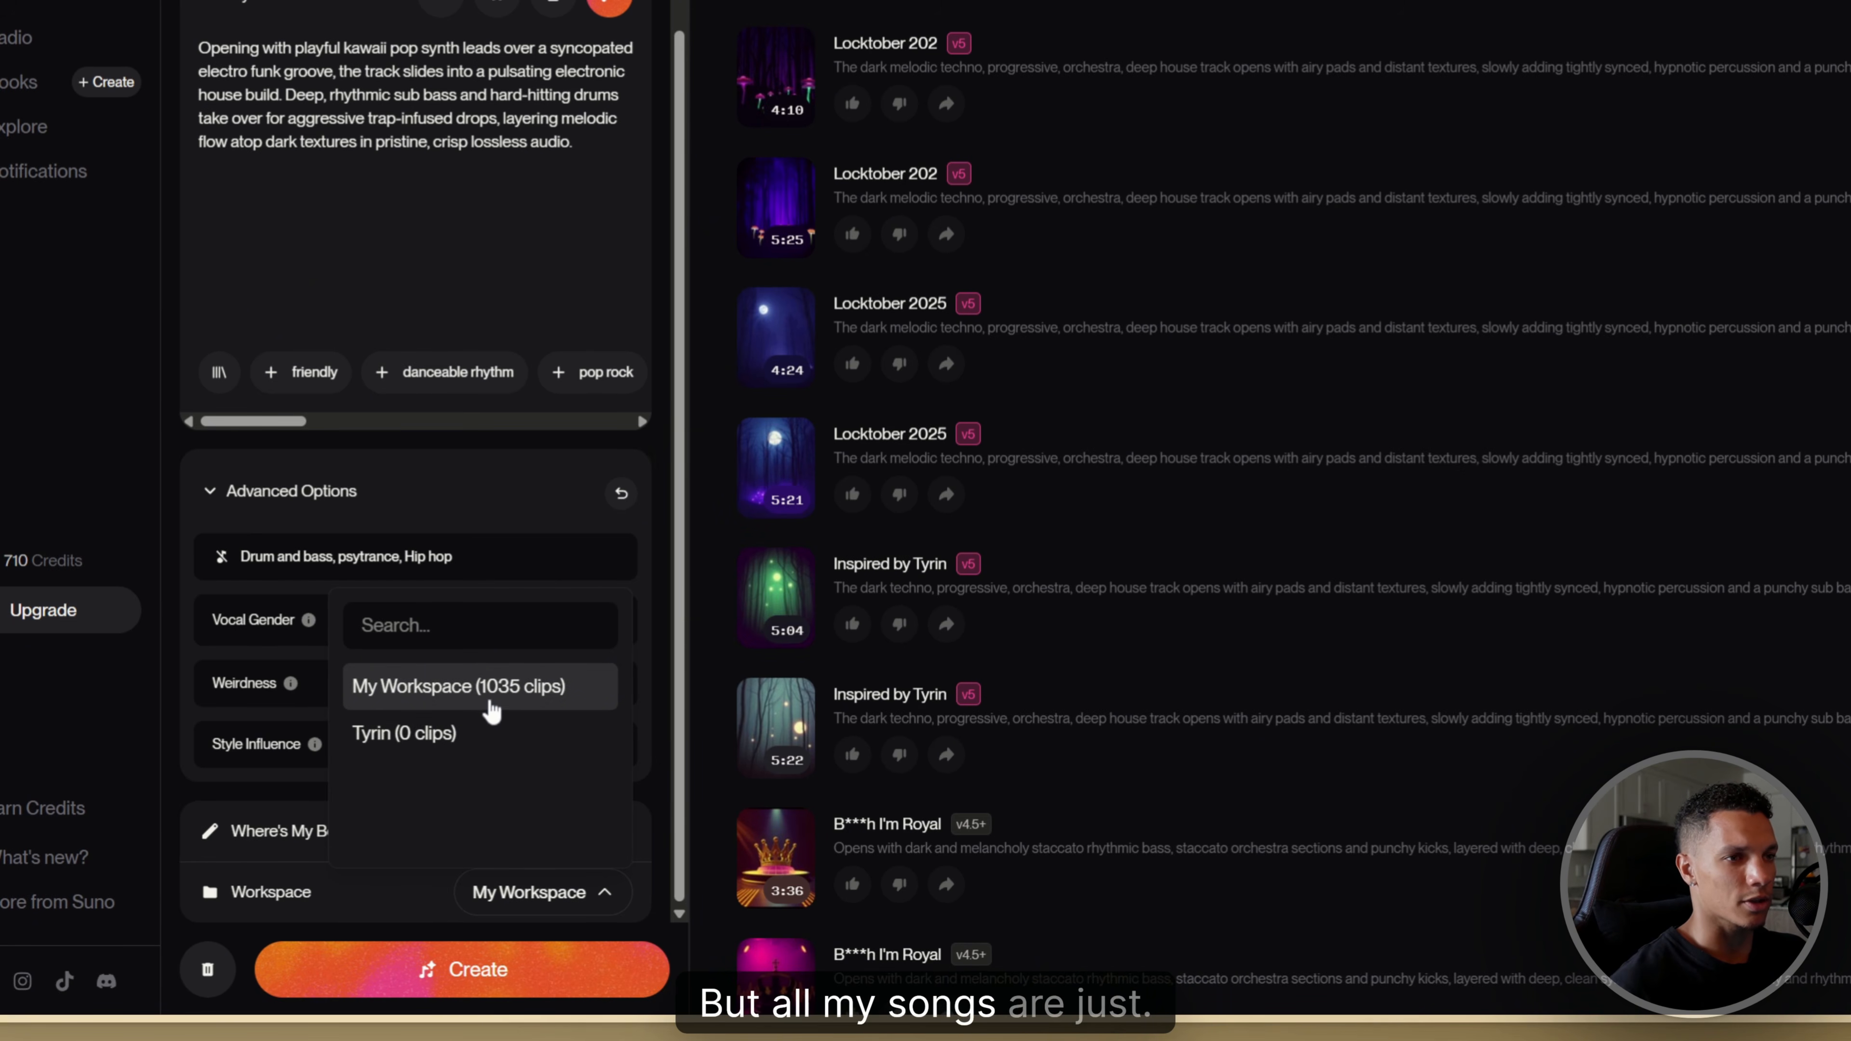
pyautogui.click(417, 888)
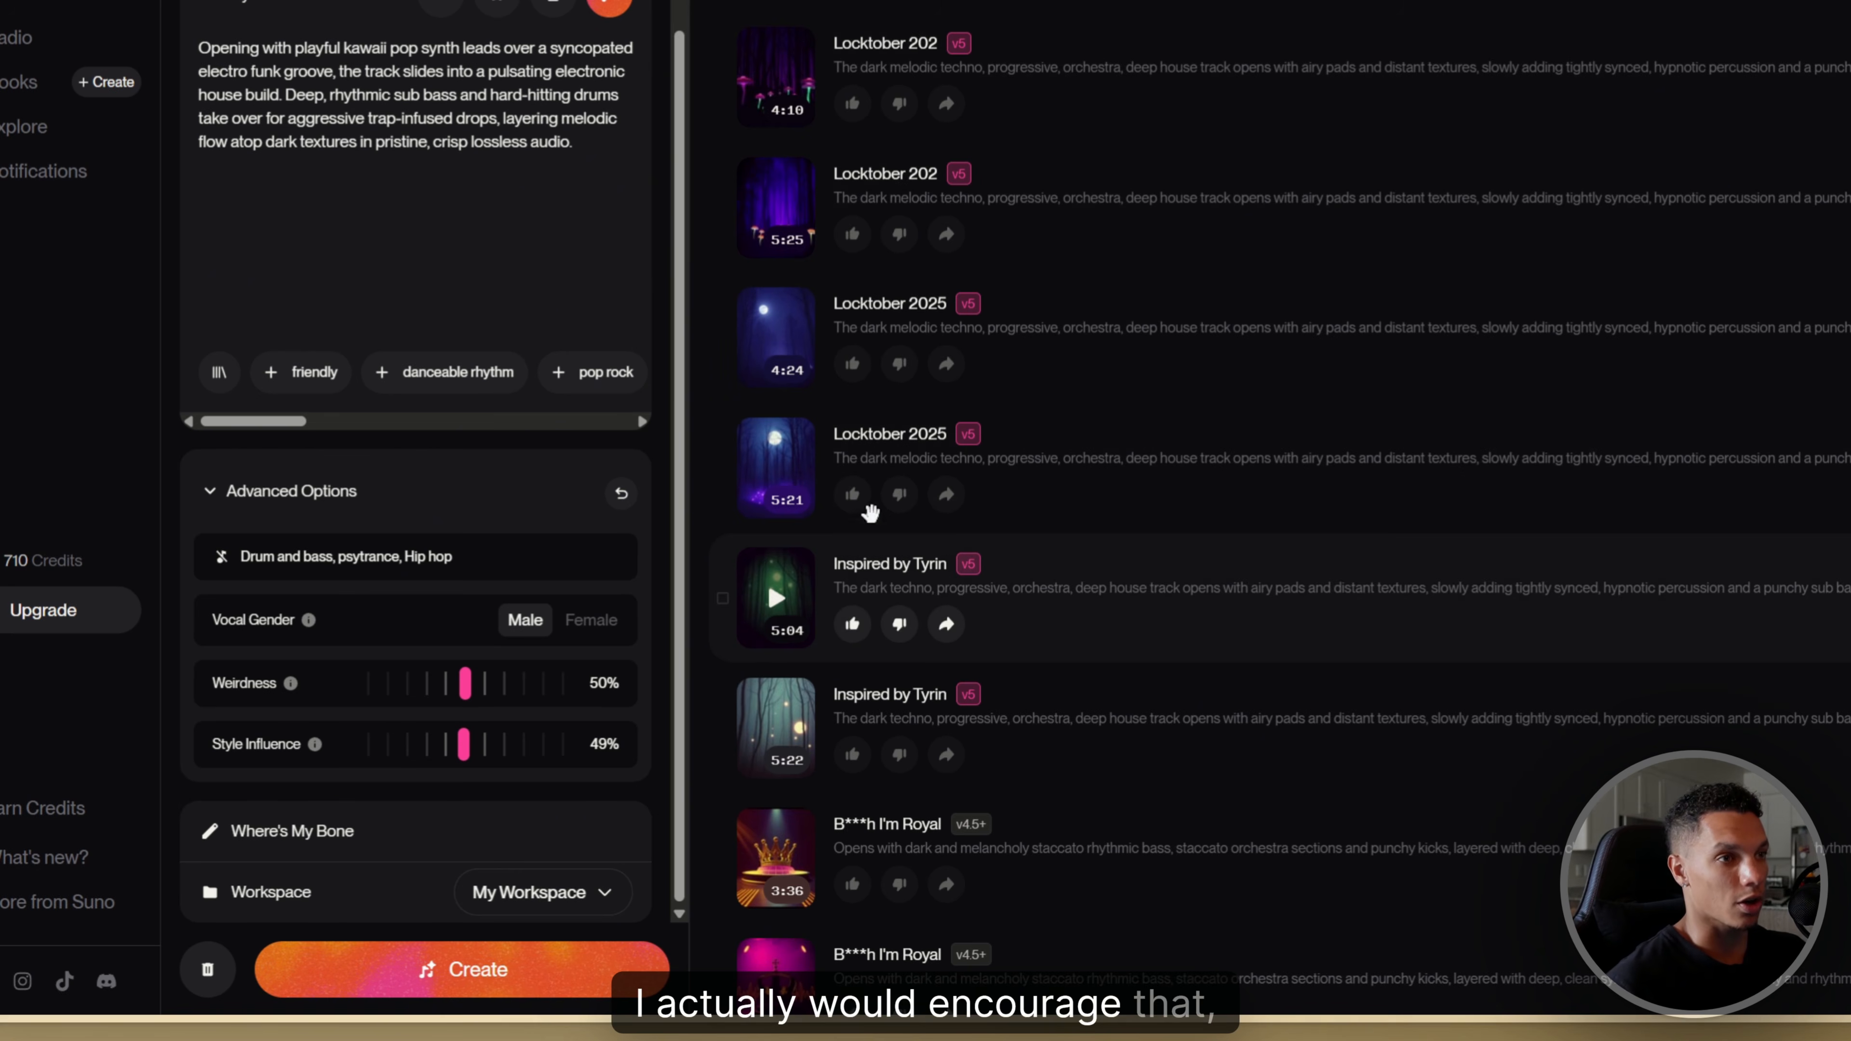
# Generate the Where's My Bone song with the current lyrics, styles and advanced options, and check the credit balance
pyautogui.scroll(7, 685, 65)
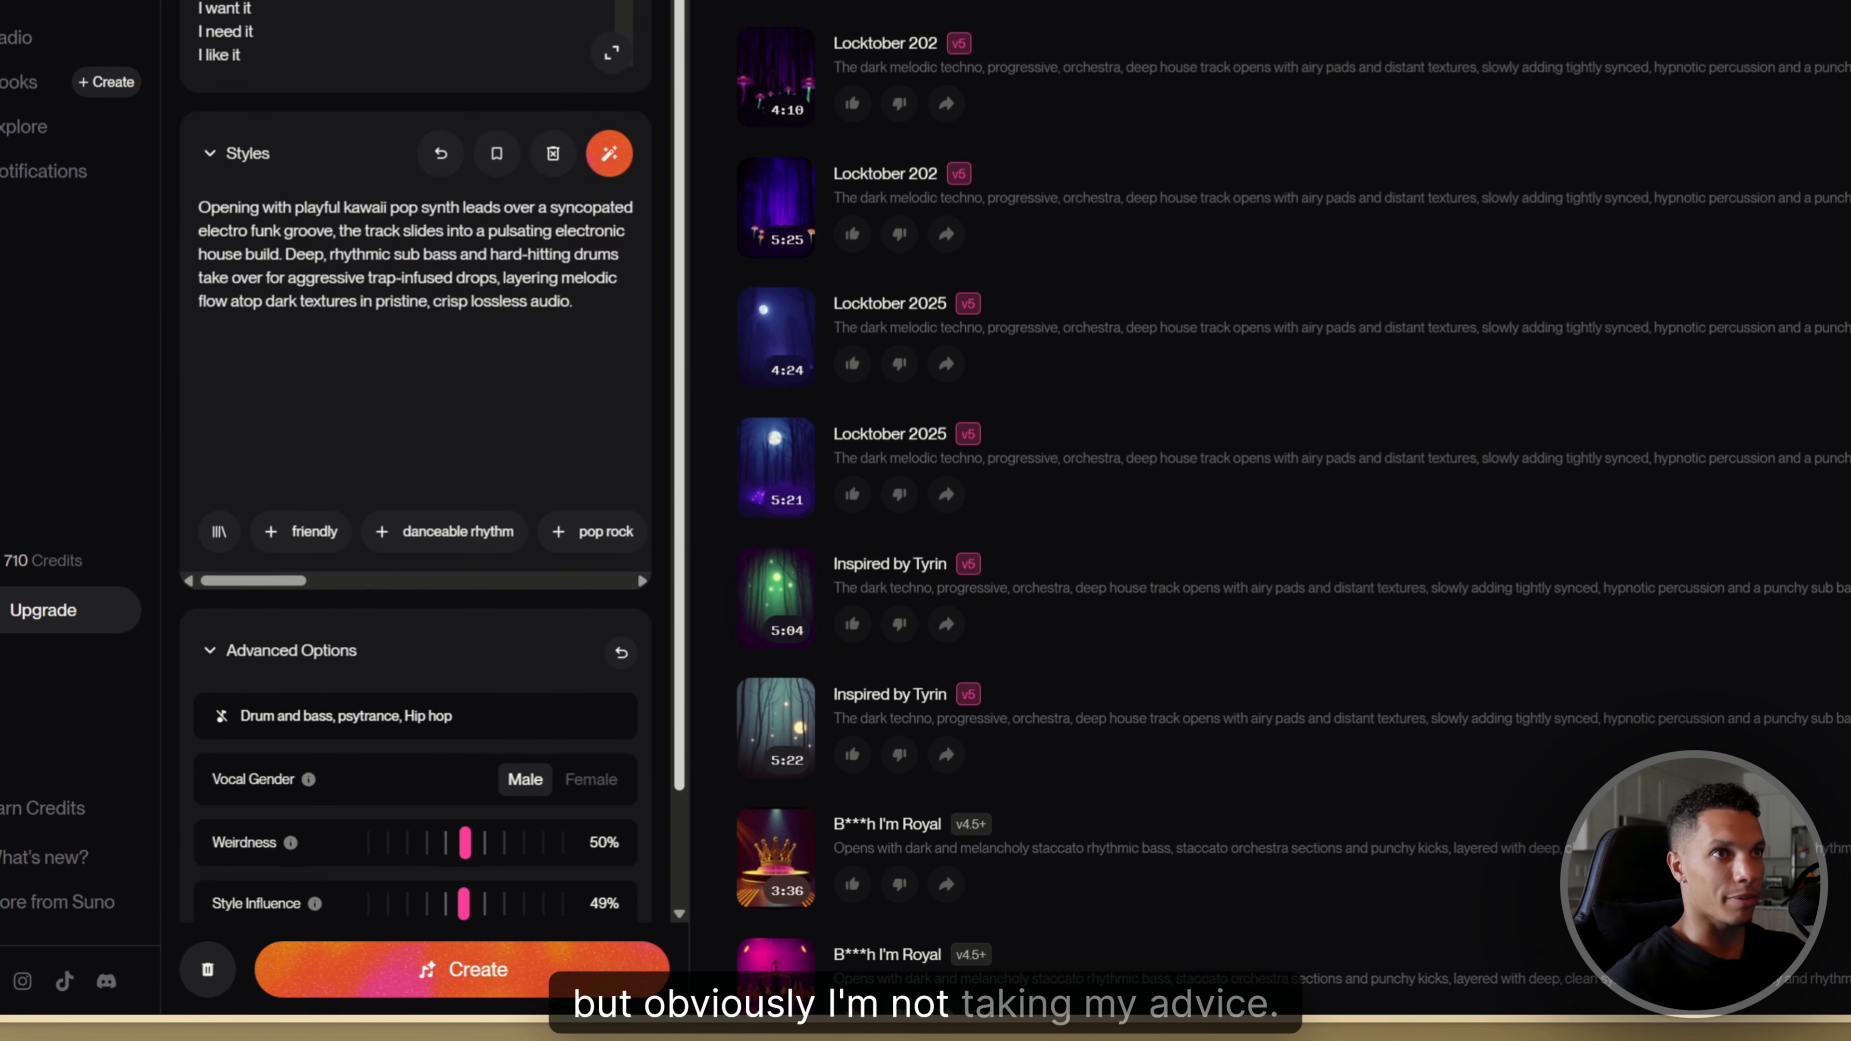
pyautogui.scroll(-7, 416, 510)
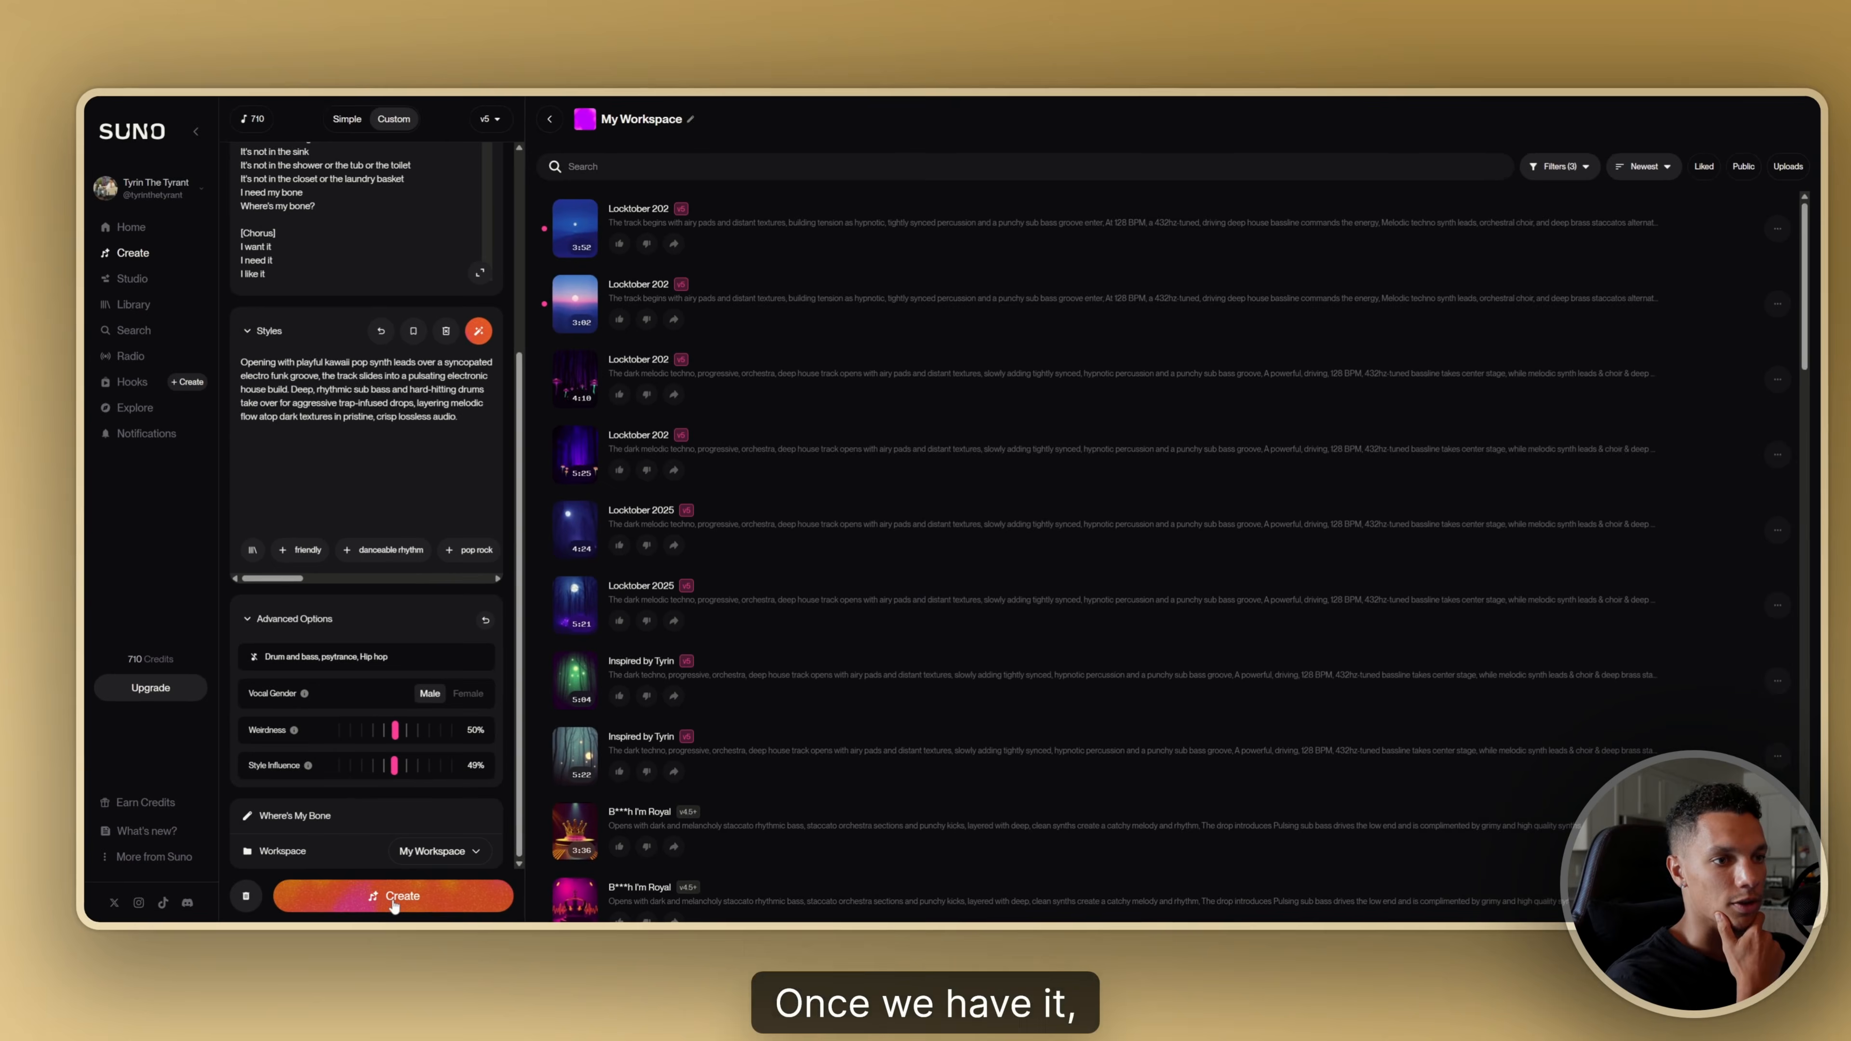
pyautogui.click(393, 898)
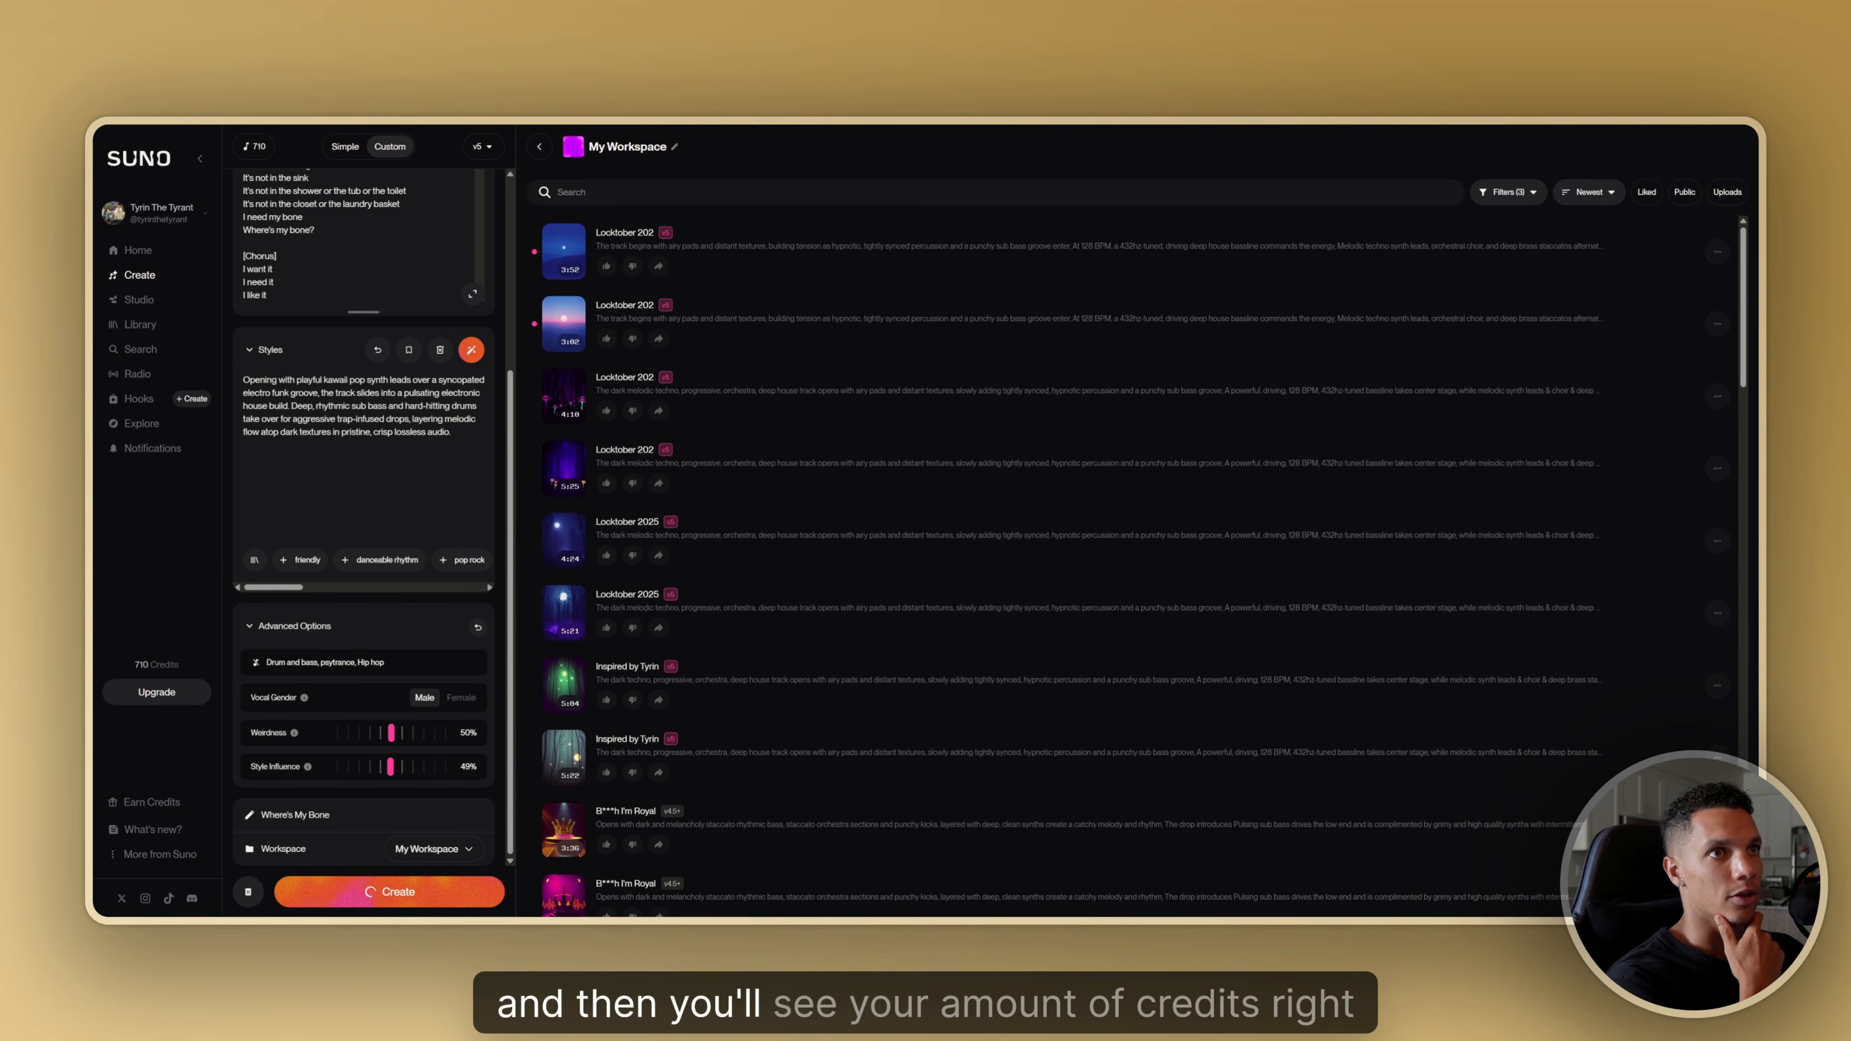
pyautogui.moveTo(262, 147)
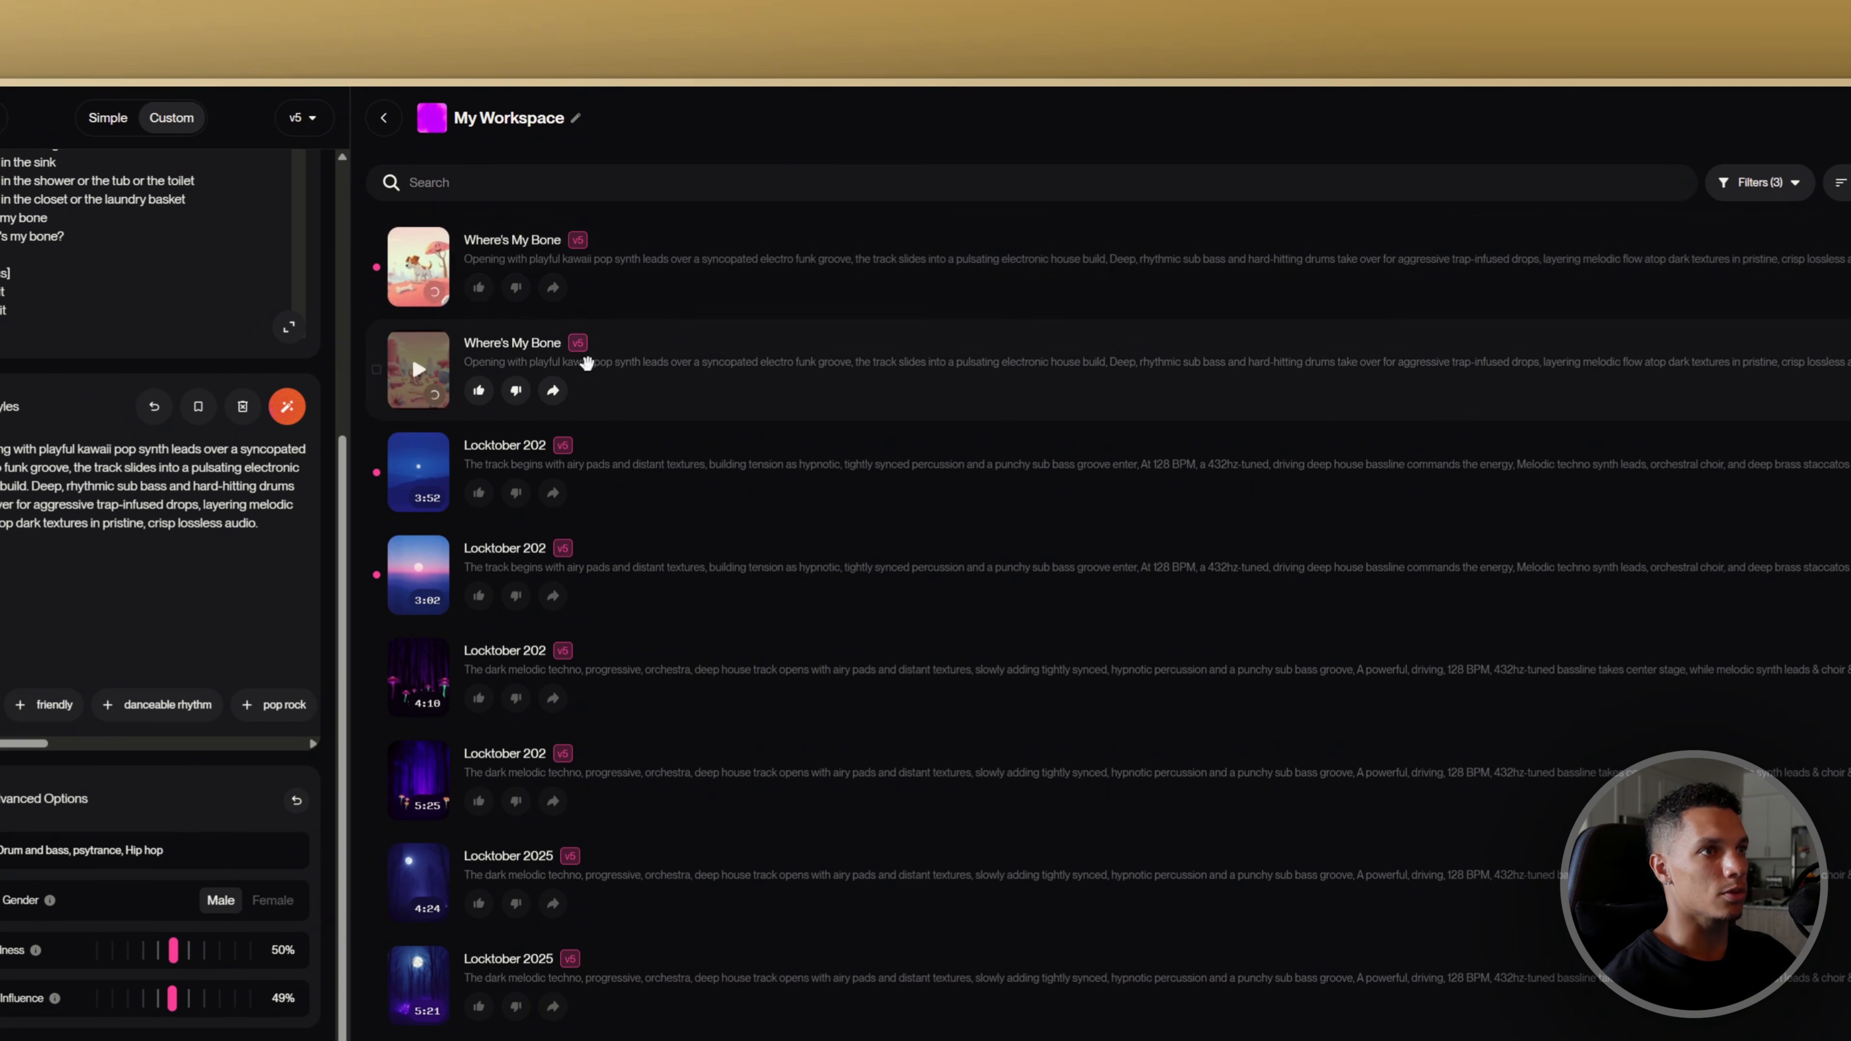
# Open the details of the first Where's My Bone version, listen to it from the beginning and pause it
pyautogui.click(688, 275)
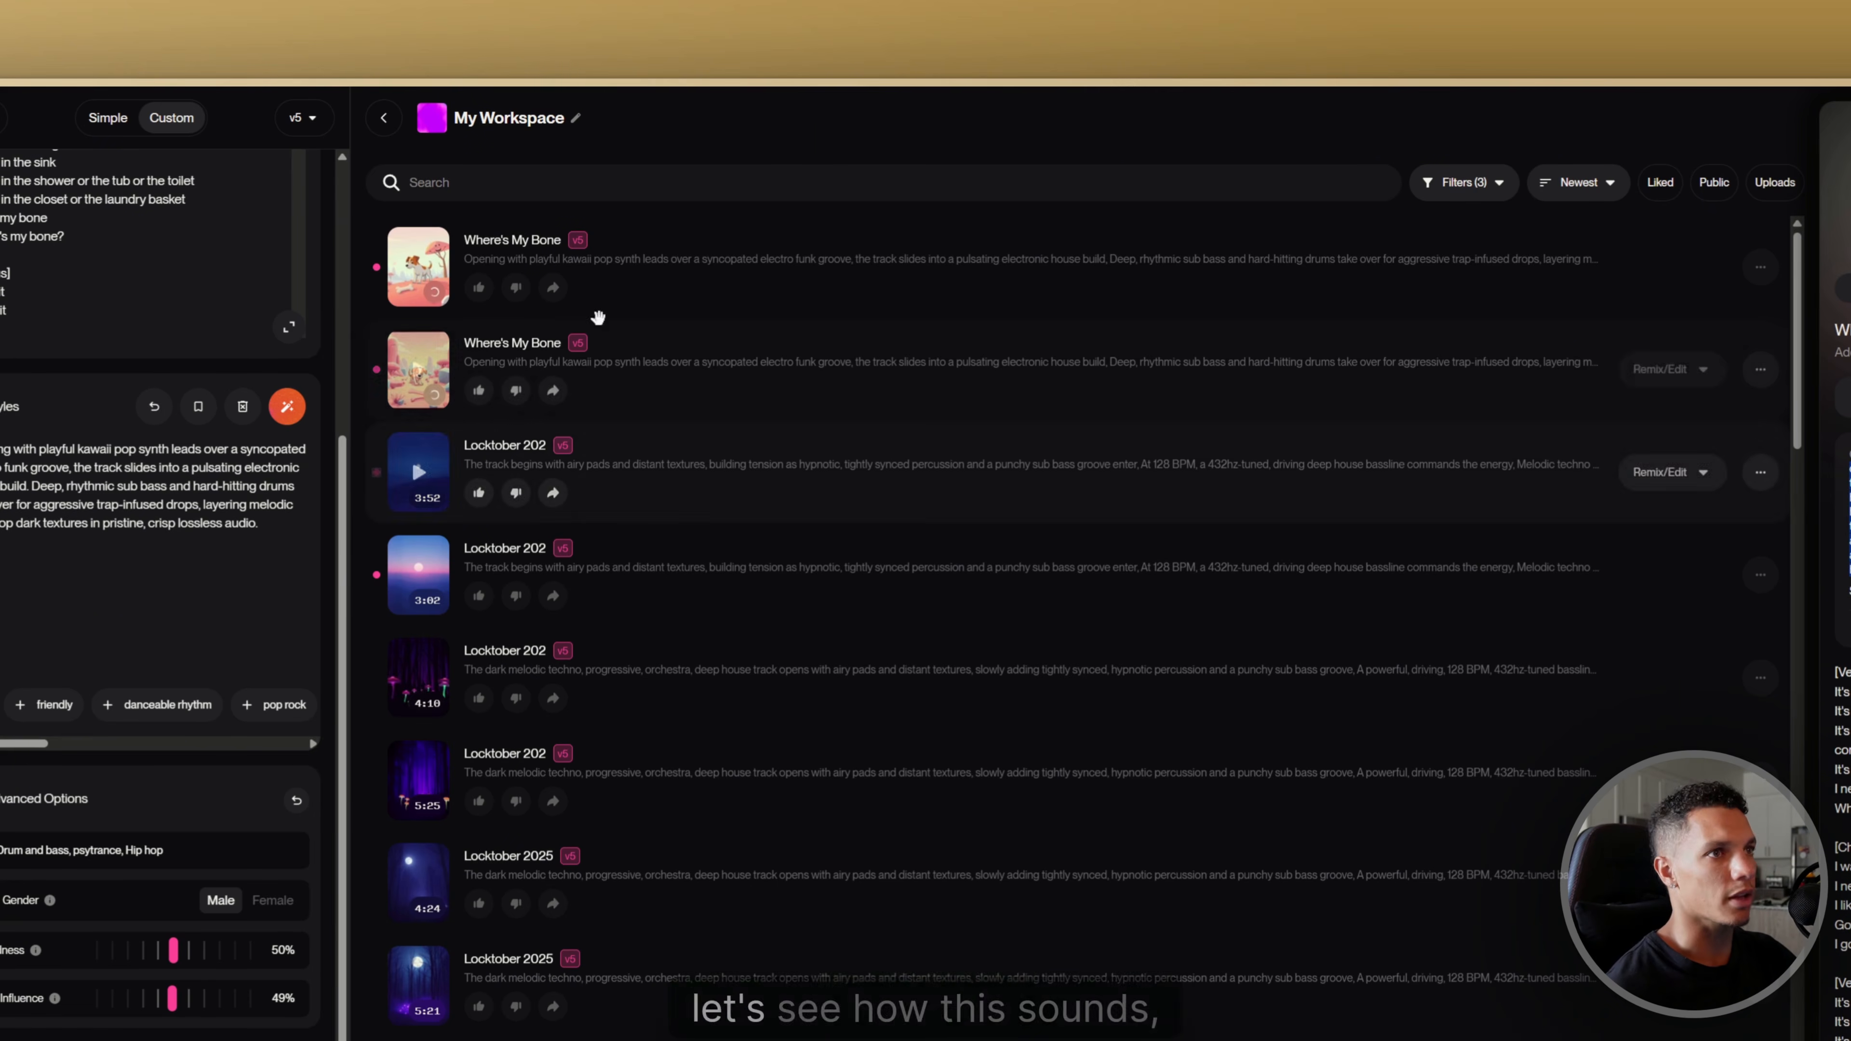
pyautogui.click(418, 267)
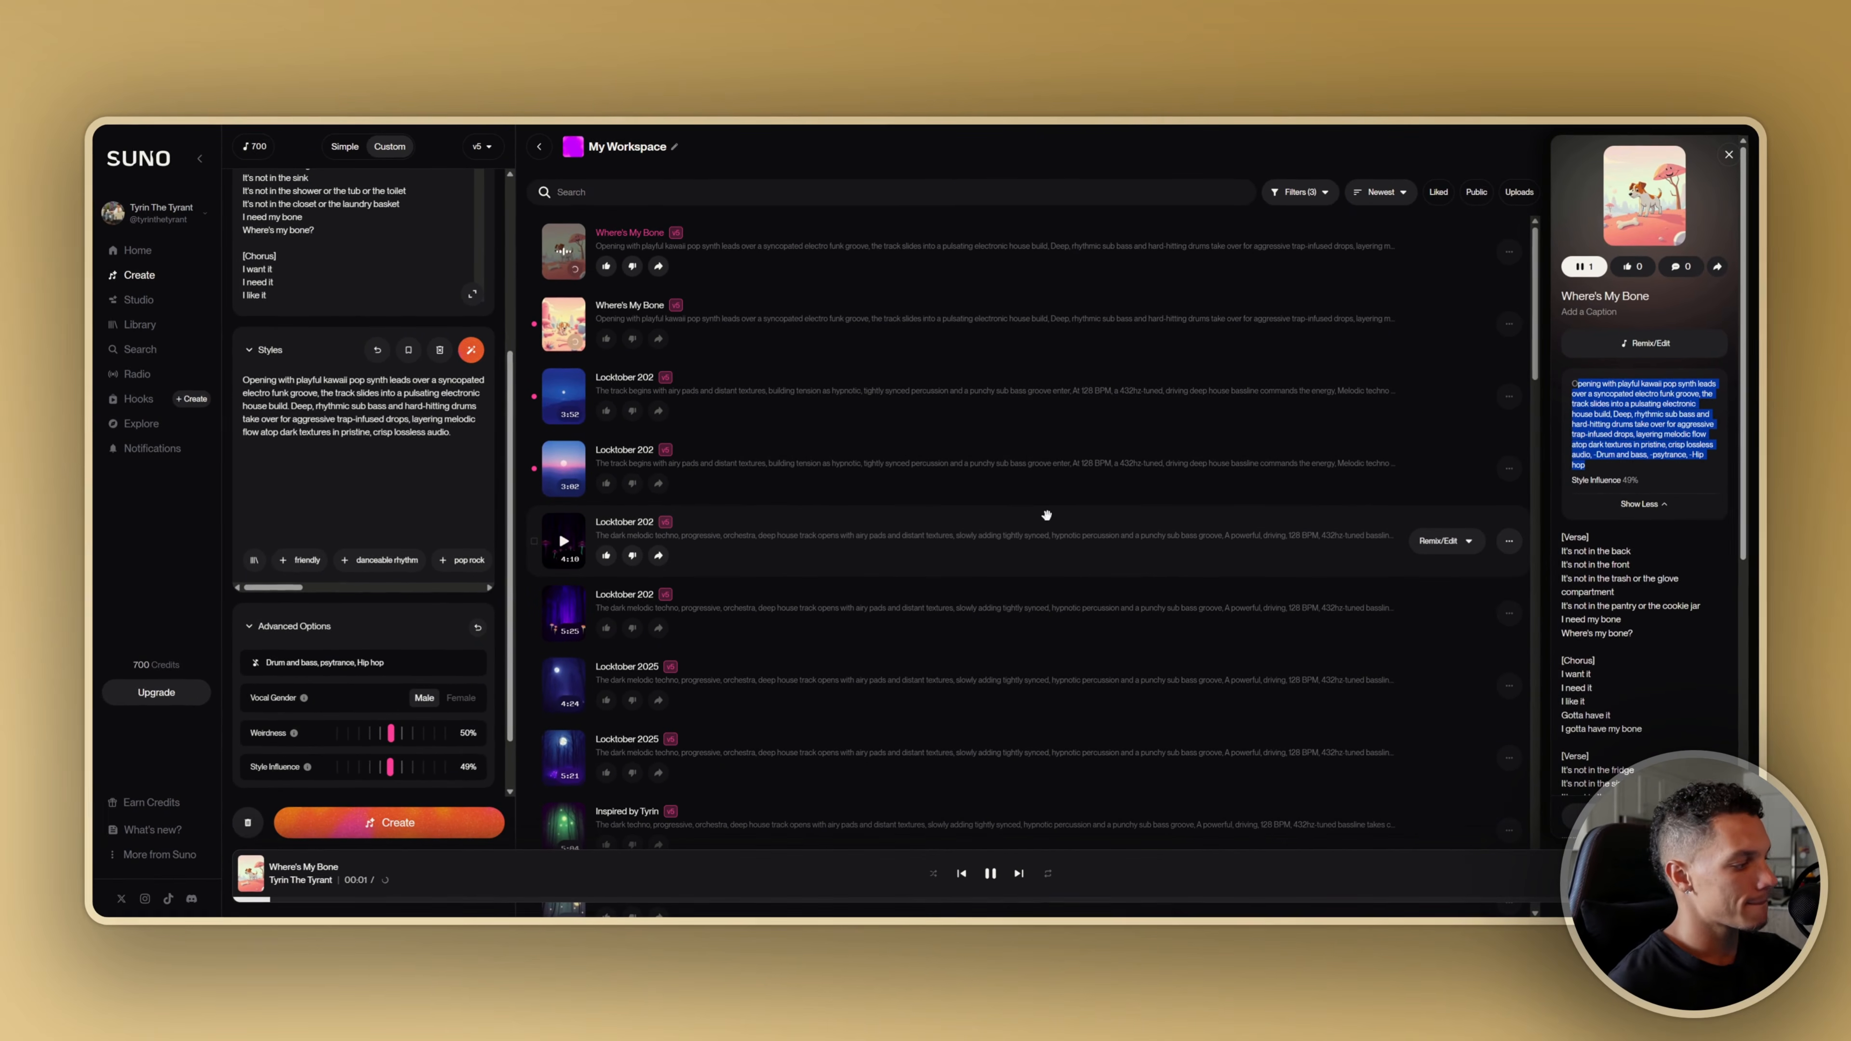
pyautogui.click(1000, 872)
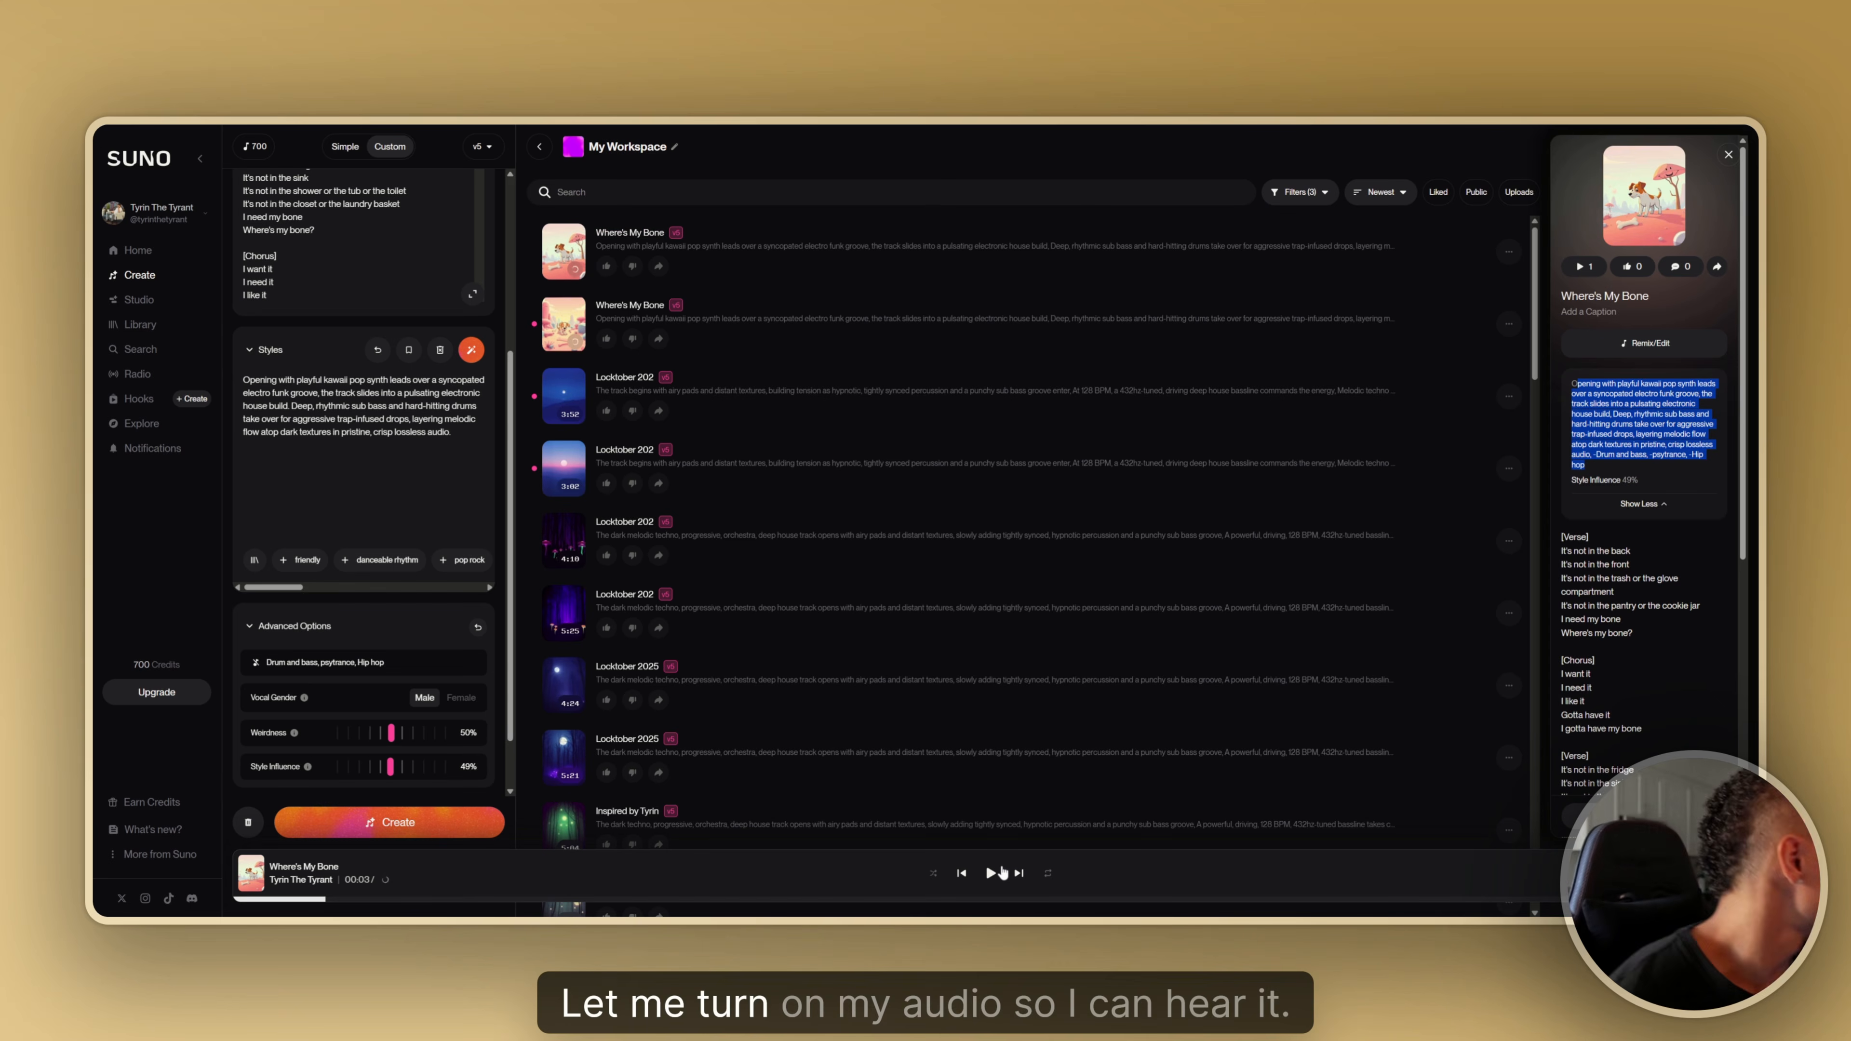
pyautogui.moveTo(308, 900); pyautogui.dragTo(201, 901)
pyautogui.click(988, 874)
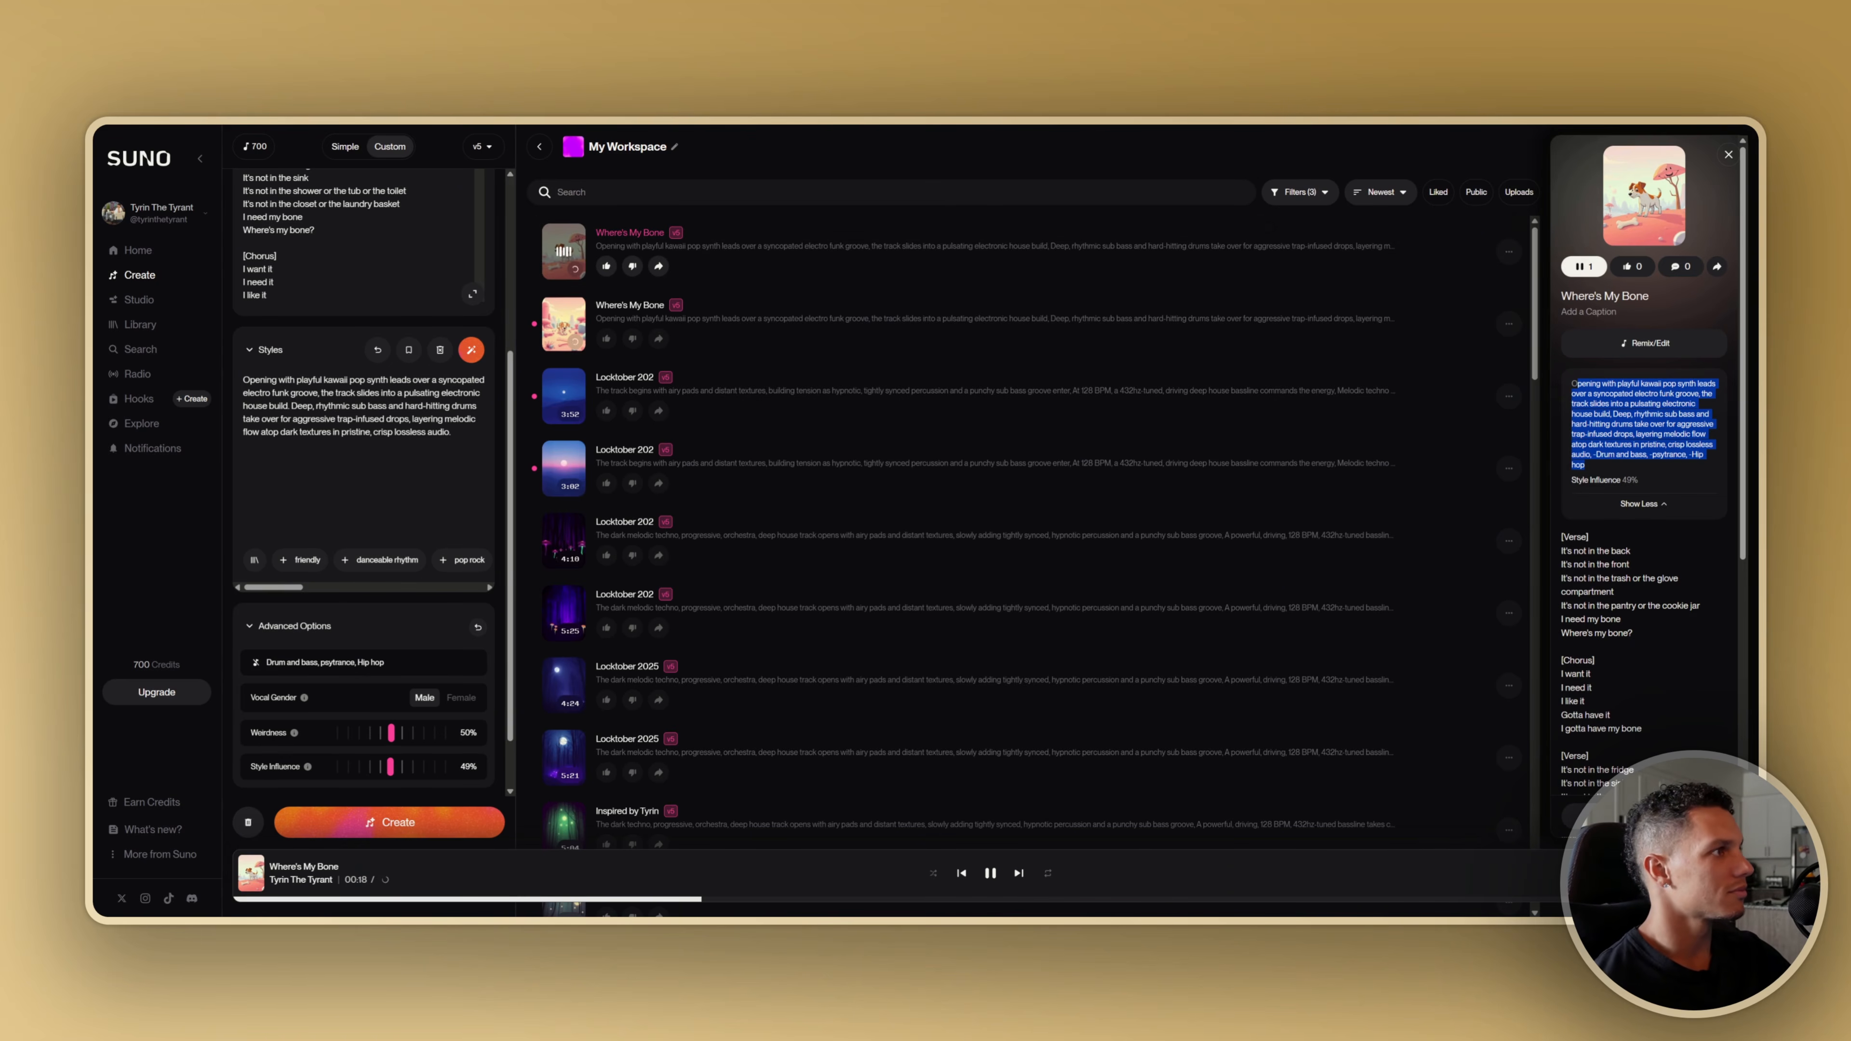
pyautogui.click(1642, 410)
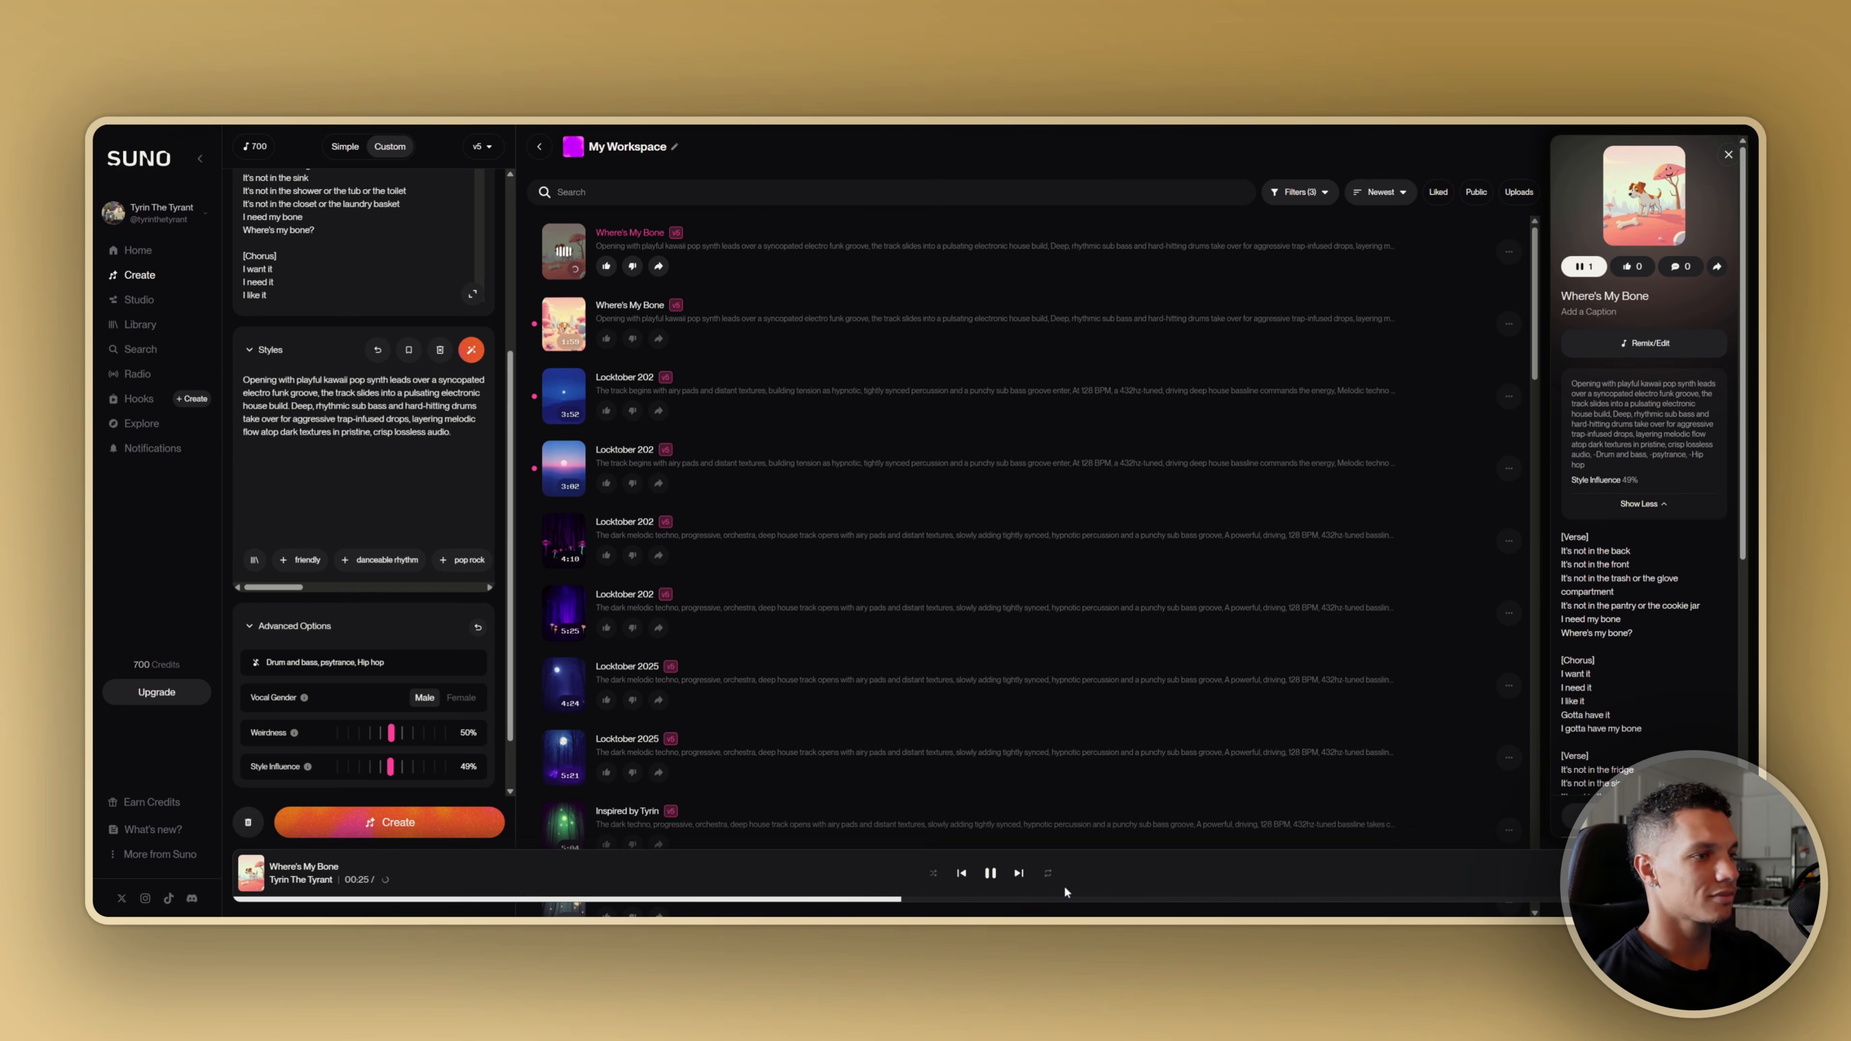
pyautogui.click(988, 875)
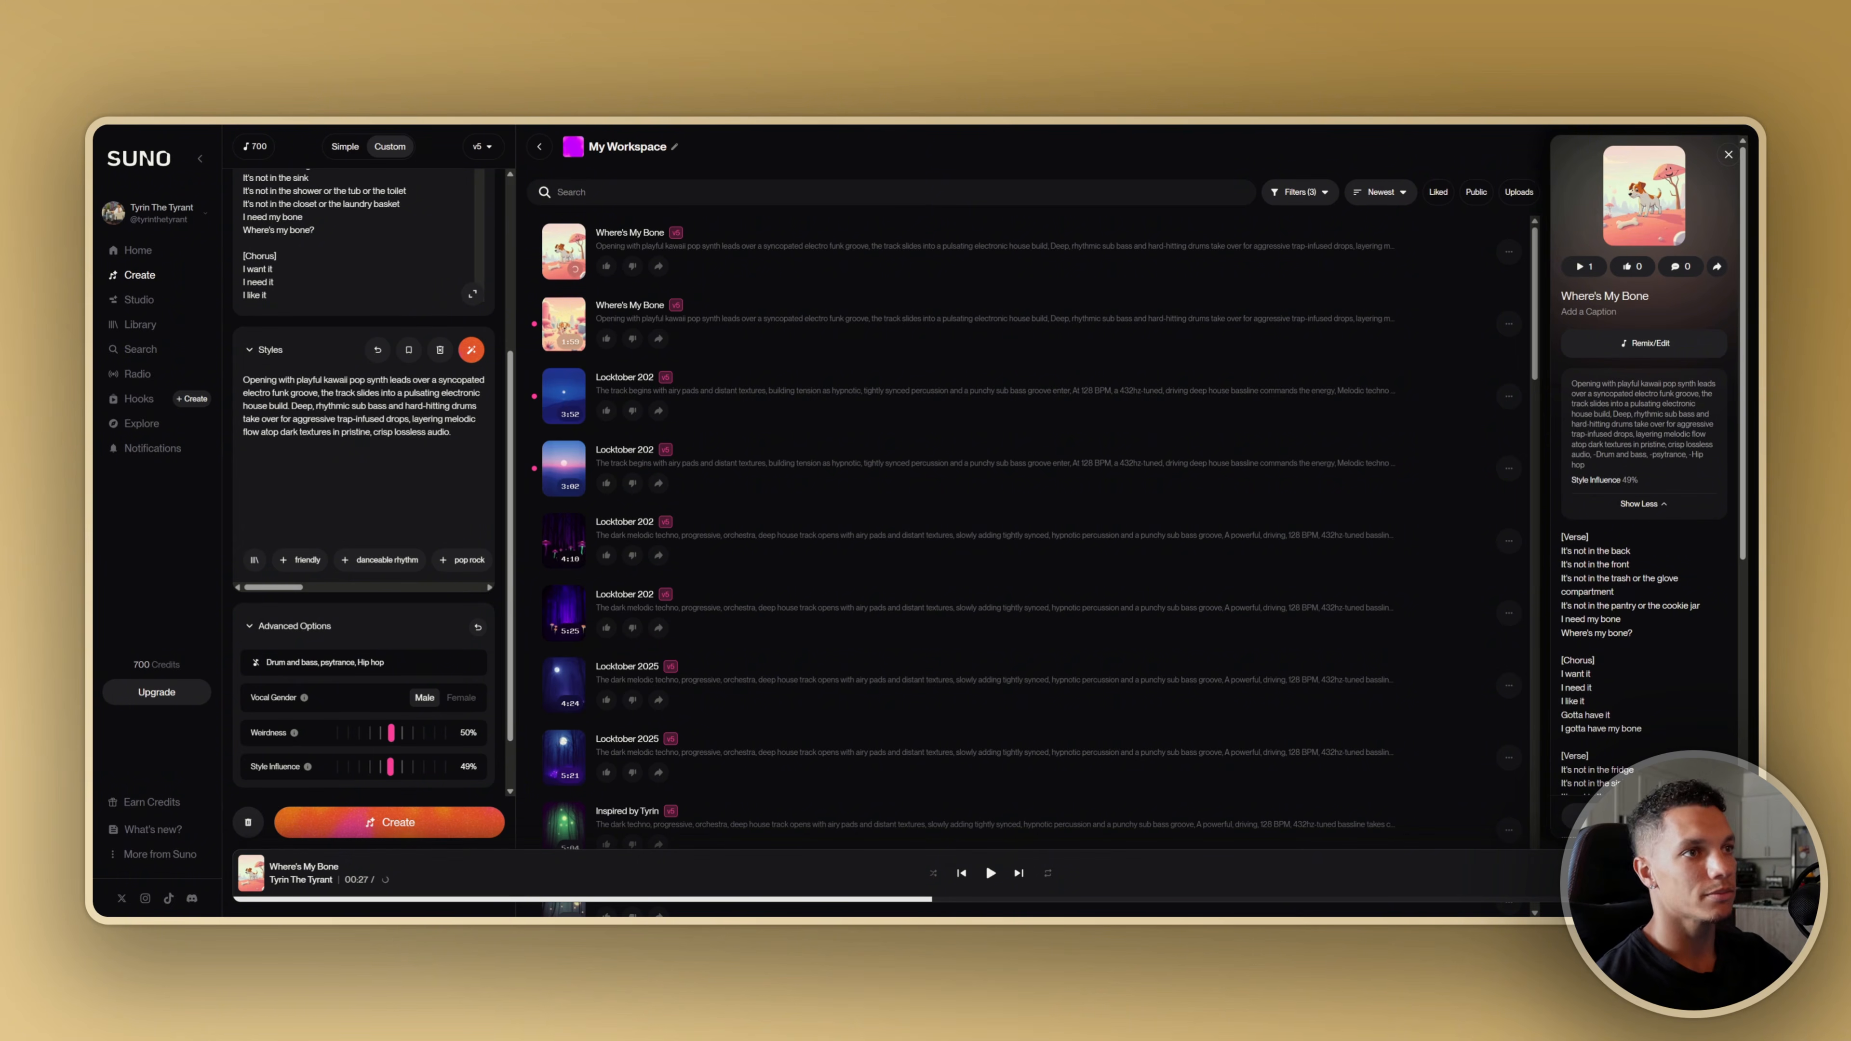
# Listen to the second Where's My Bone version, pause it and read through the lyrics in its details
pyautogui.click(566, 325)
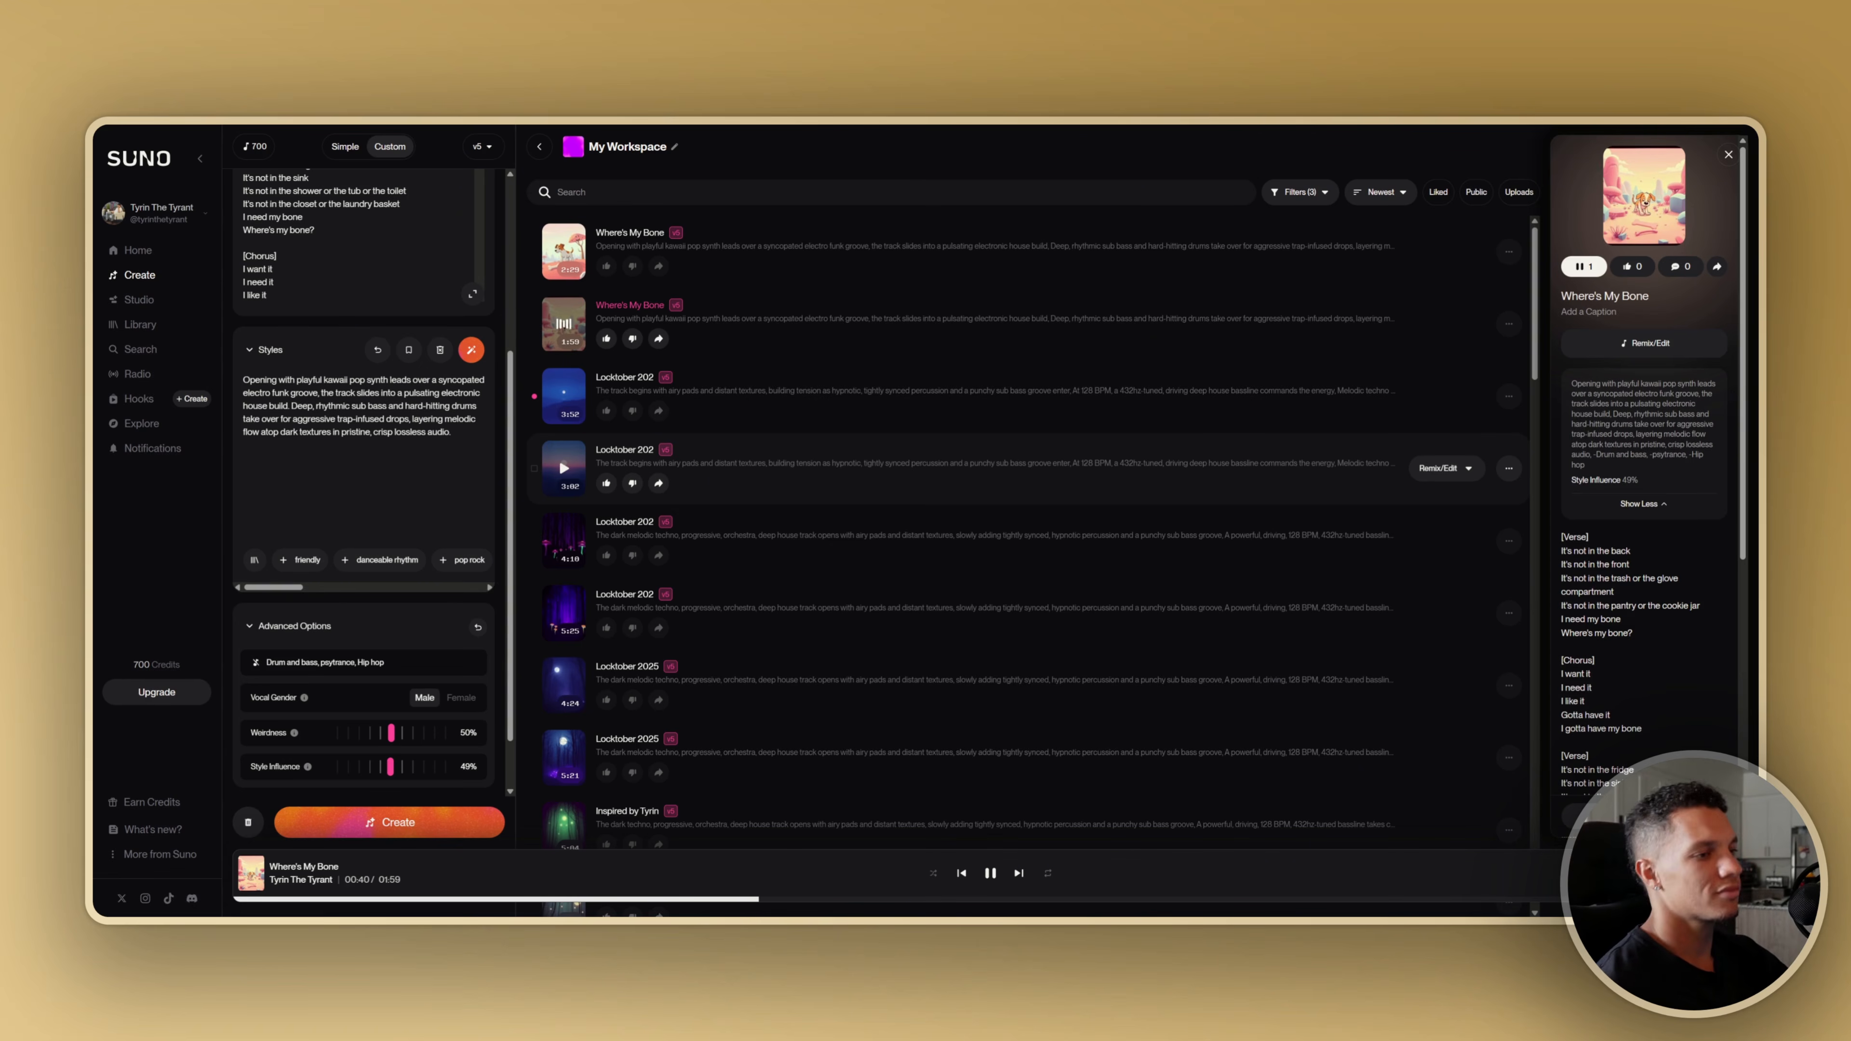
pyautogui.click(989, 873)
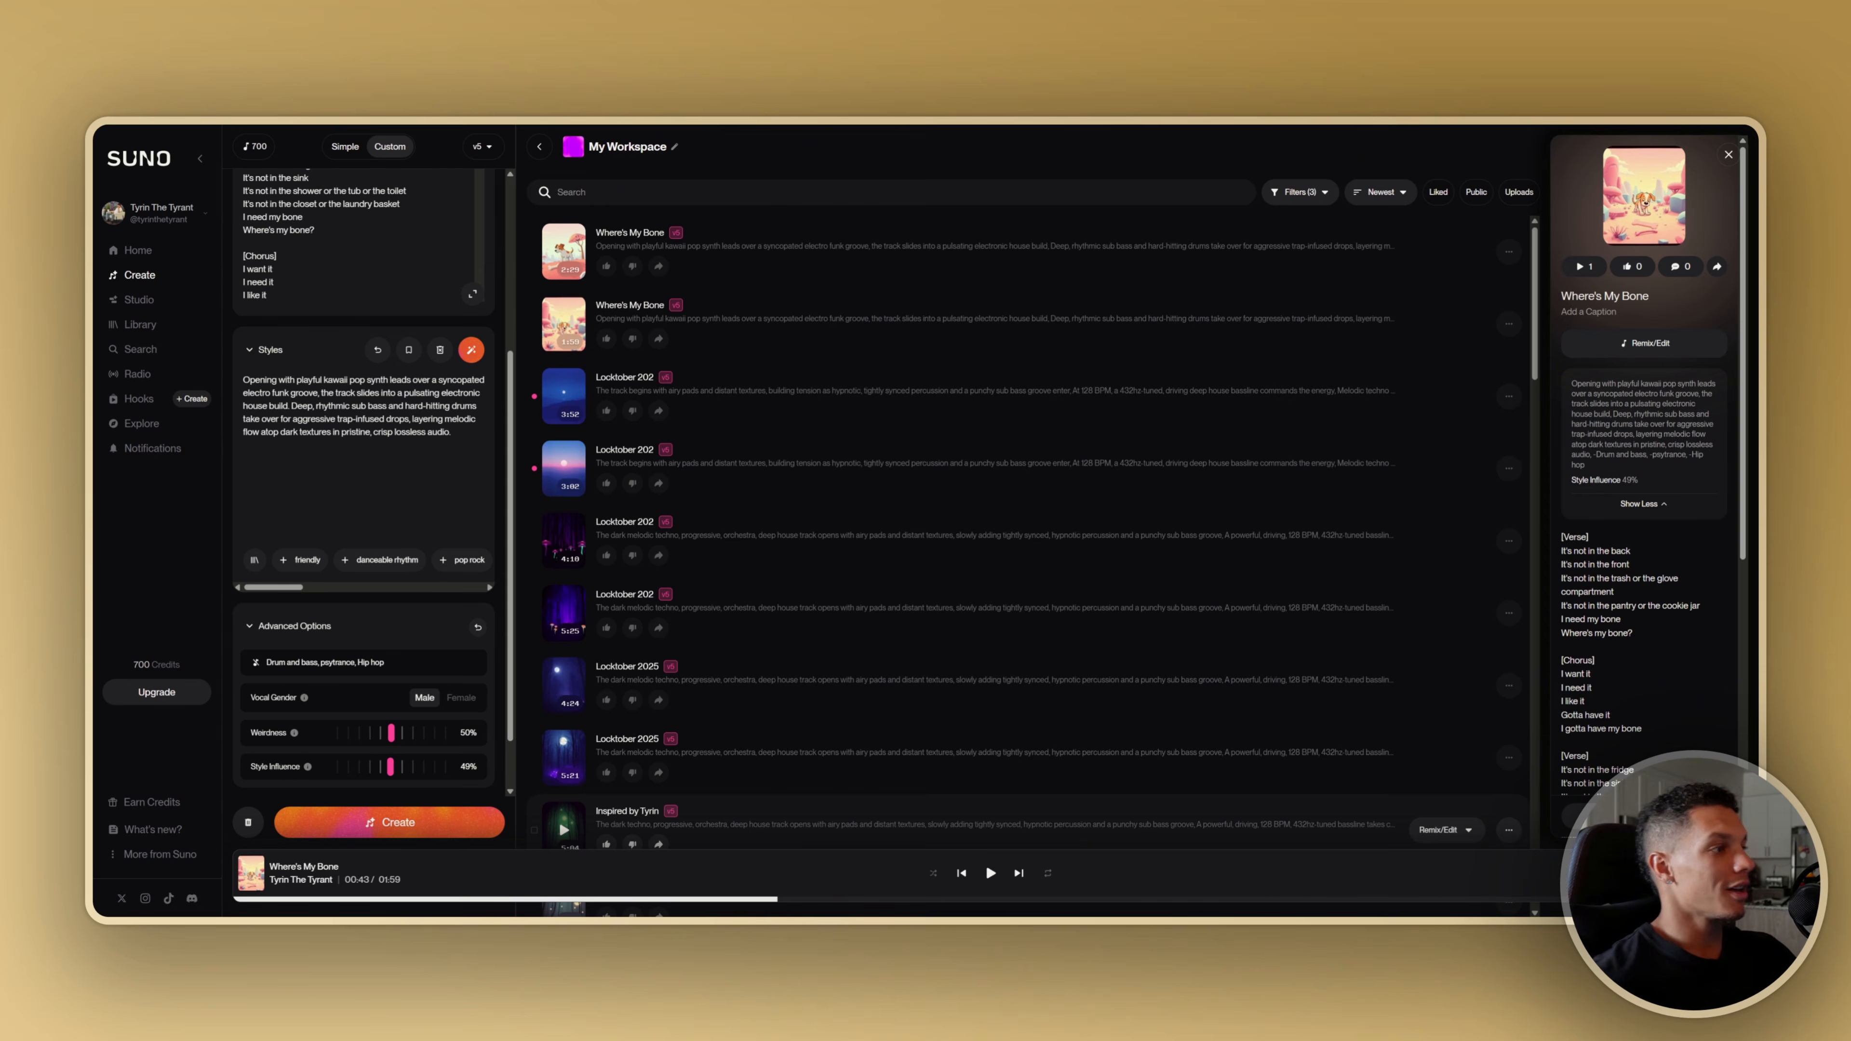
pyautogui.scroll(-5, 1686, 628)
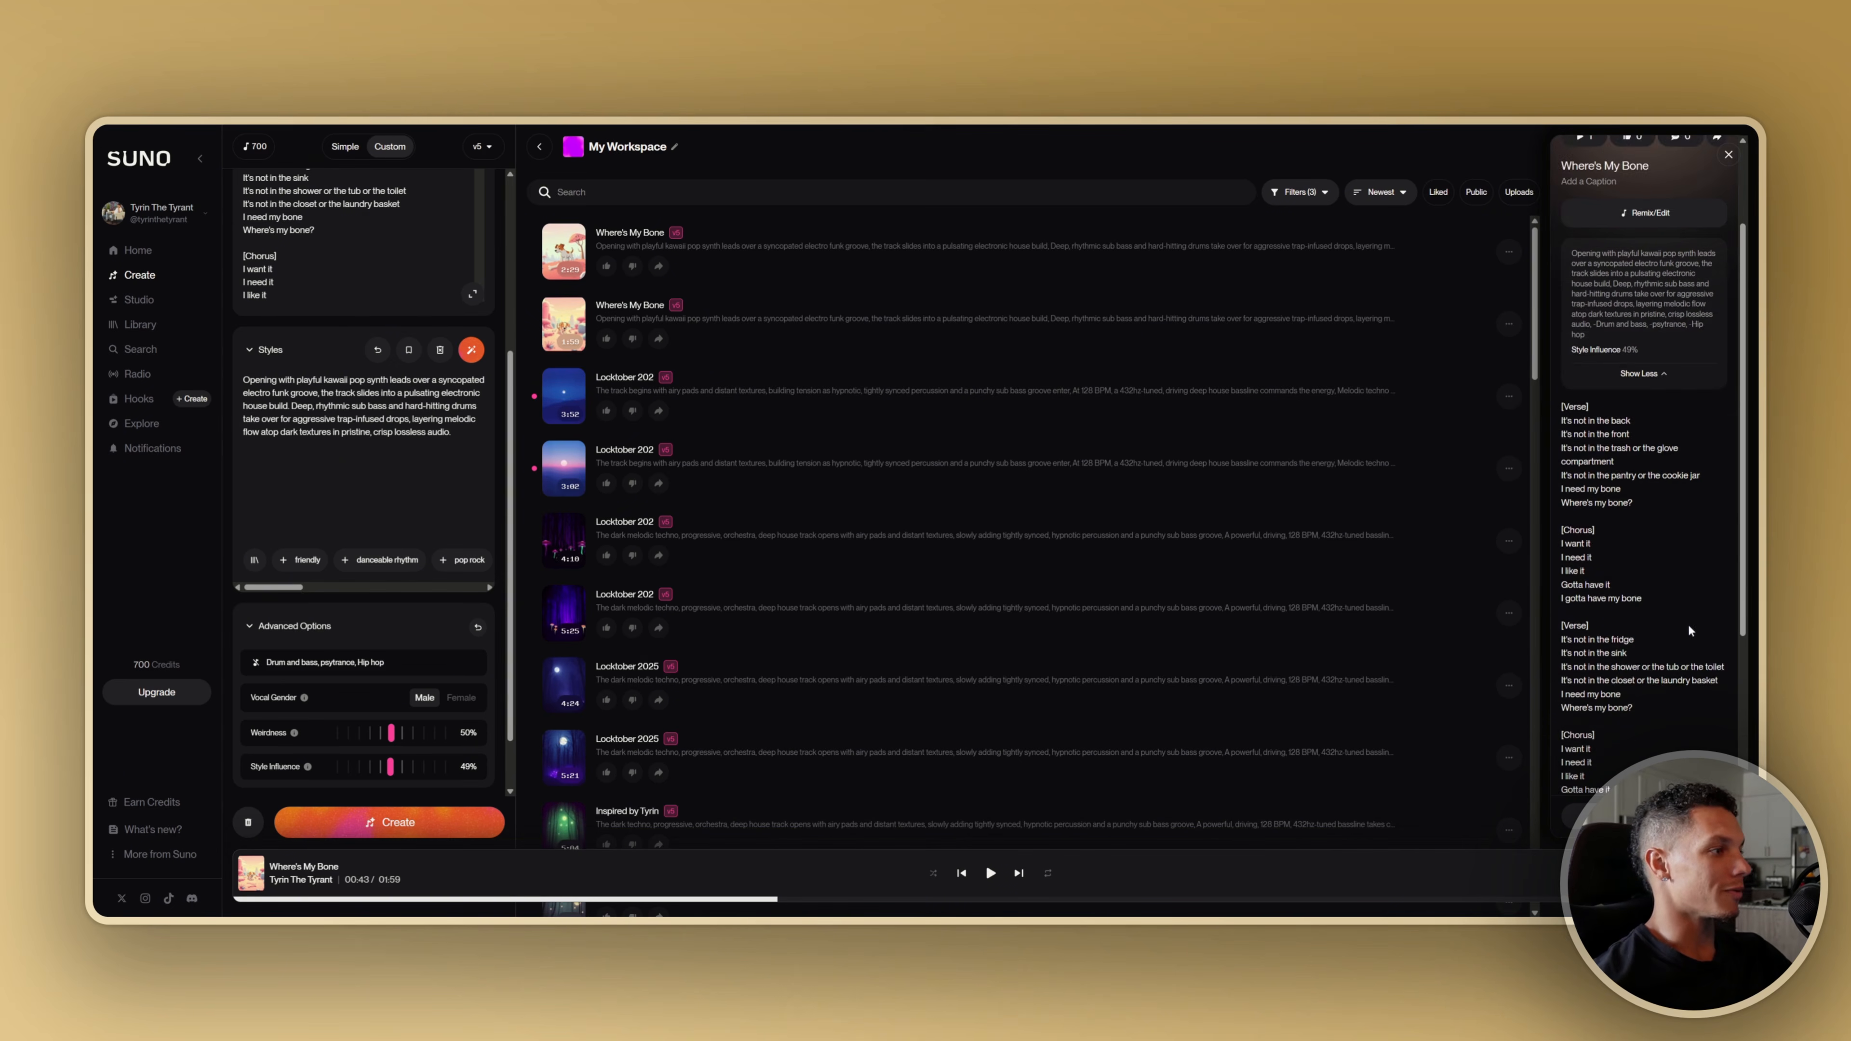
pyautogui.scroll(-2, 1697, 615)
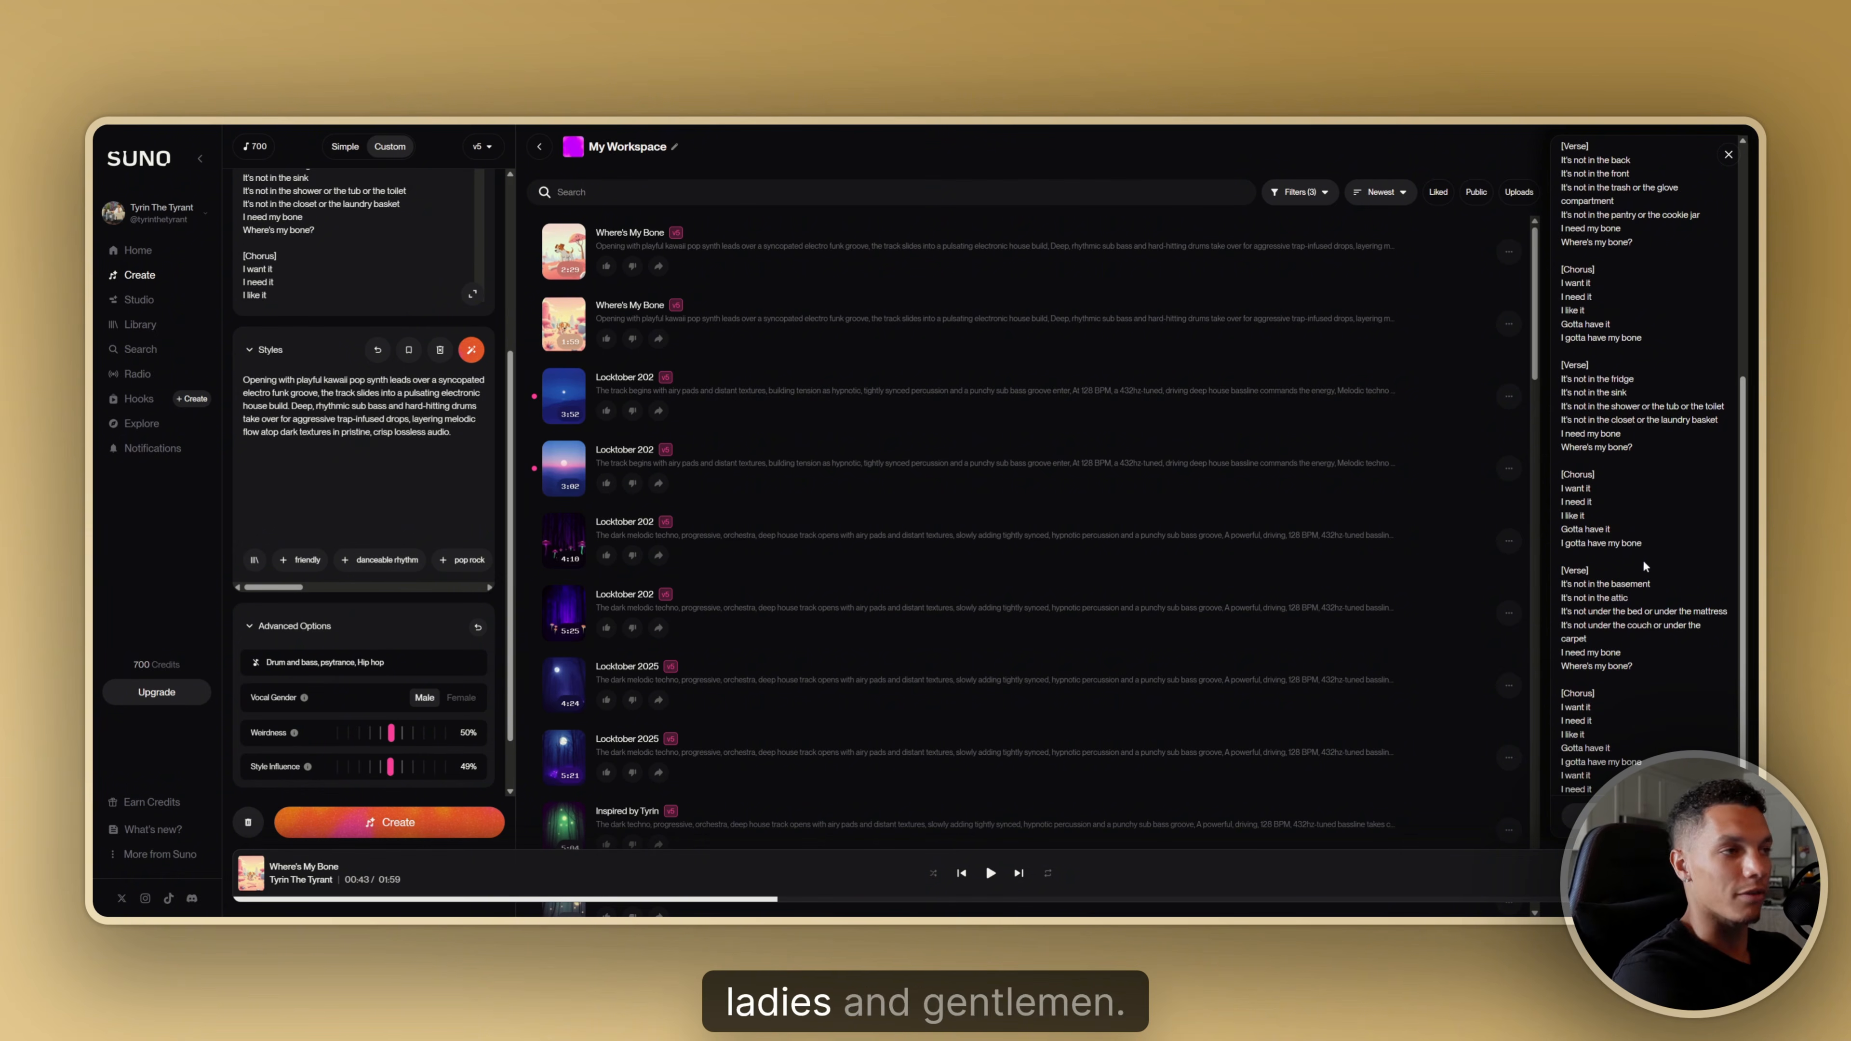
pyautogui.scroll(7, 1642, 558)
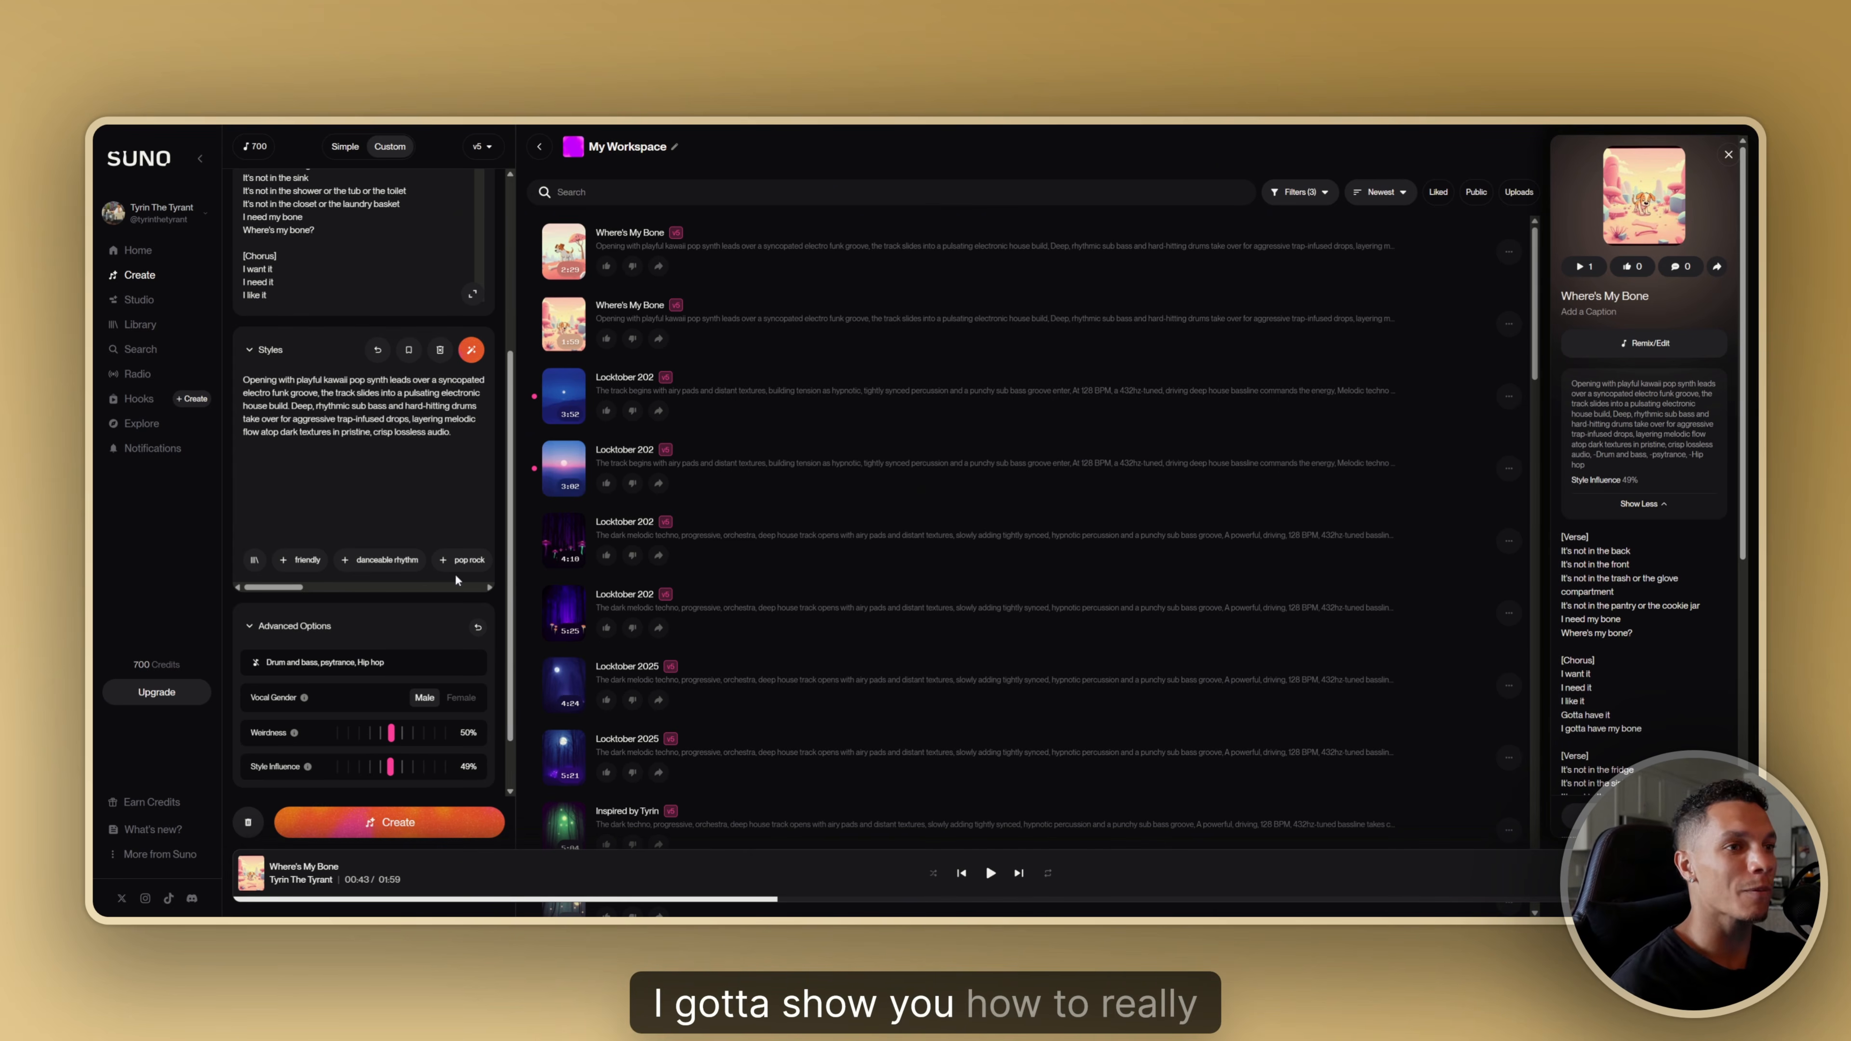
# Replace the style description with a deep house club banger prompt: ethereal pads, hypnotic beat at 126 bpm, 432hz-tuned bassline, melodic synth leads, dark, addictive, chill atmosphere
pyautogui.scroll(4, 450, 587)
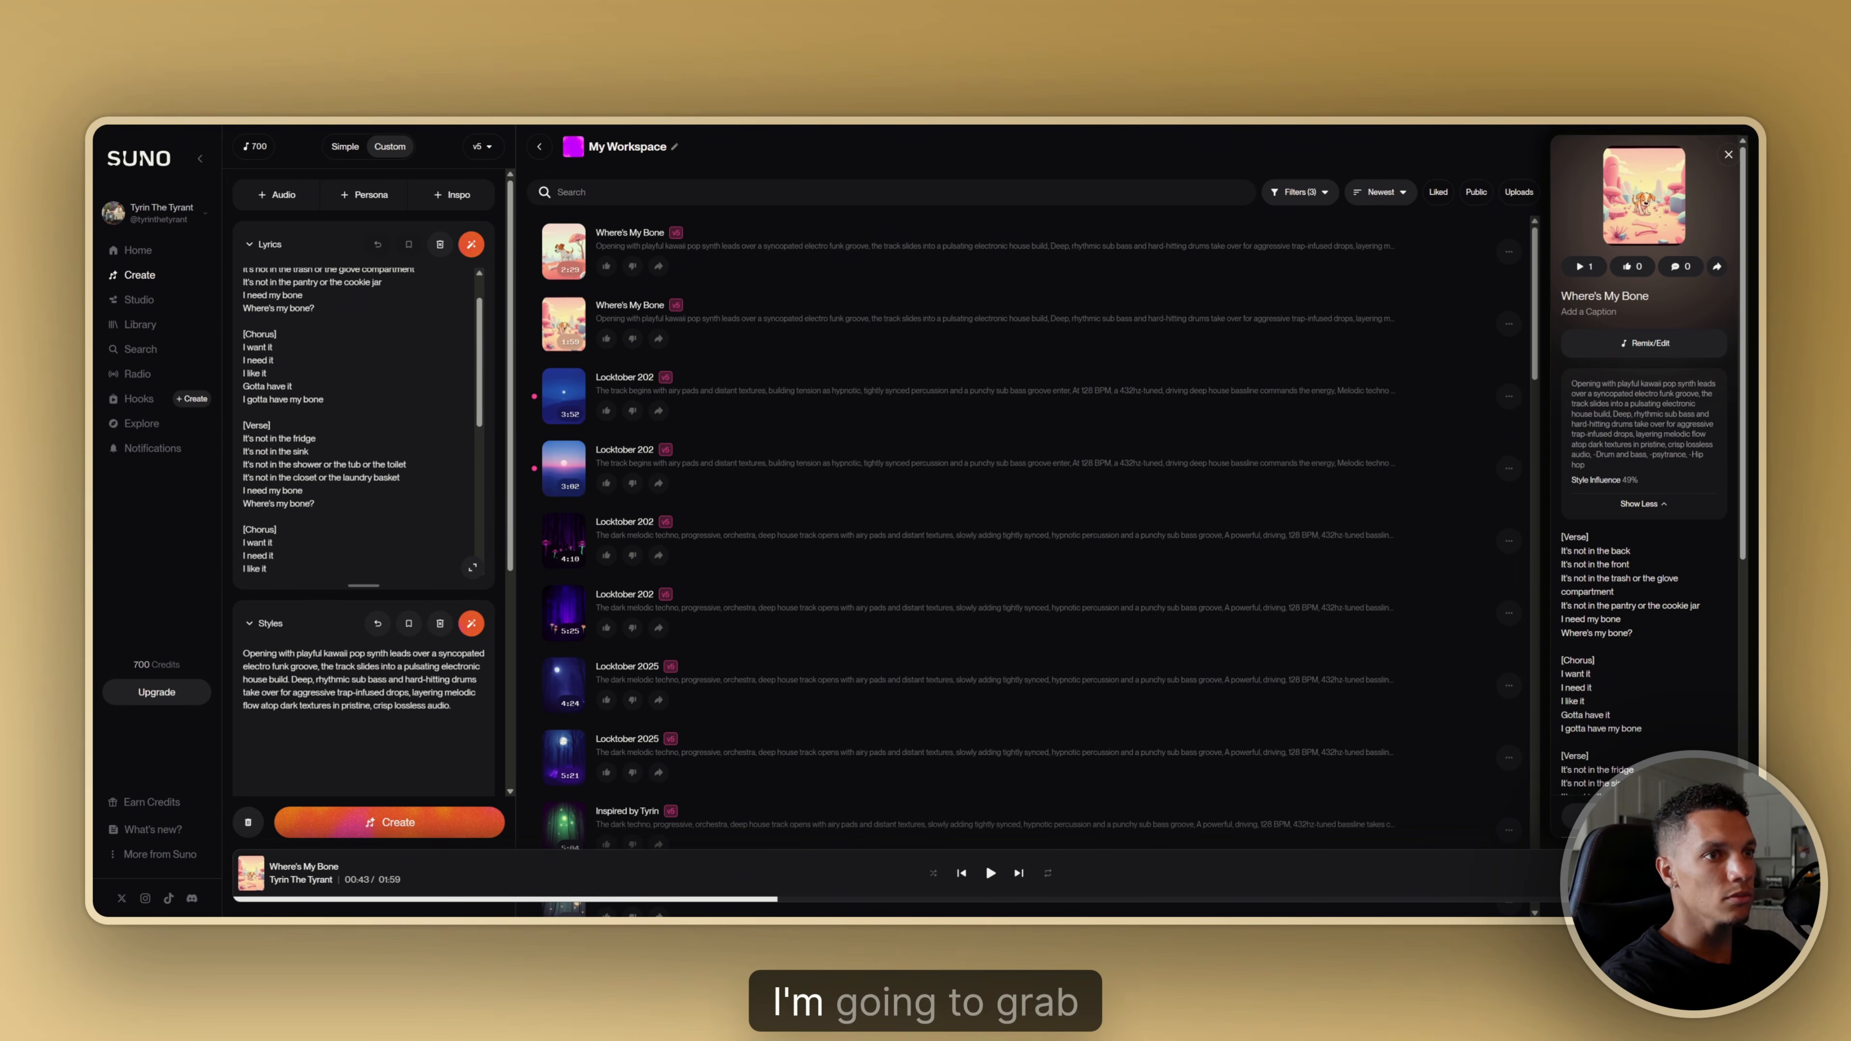
pyautogui.scroll(-2, 365, 481)
pyautogui.moveTo(458, 576); pyautogui.dragTo(94, 531)
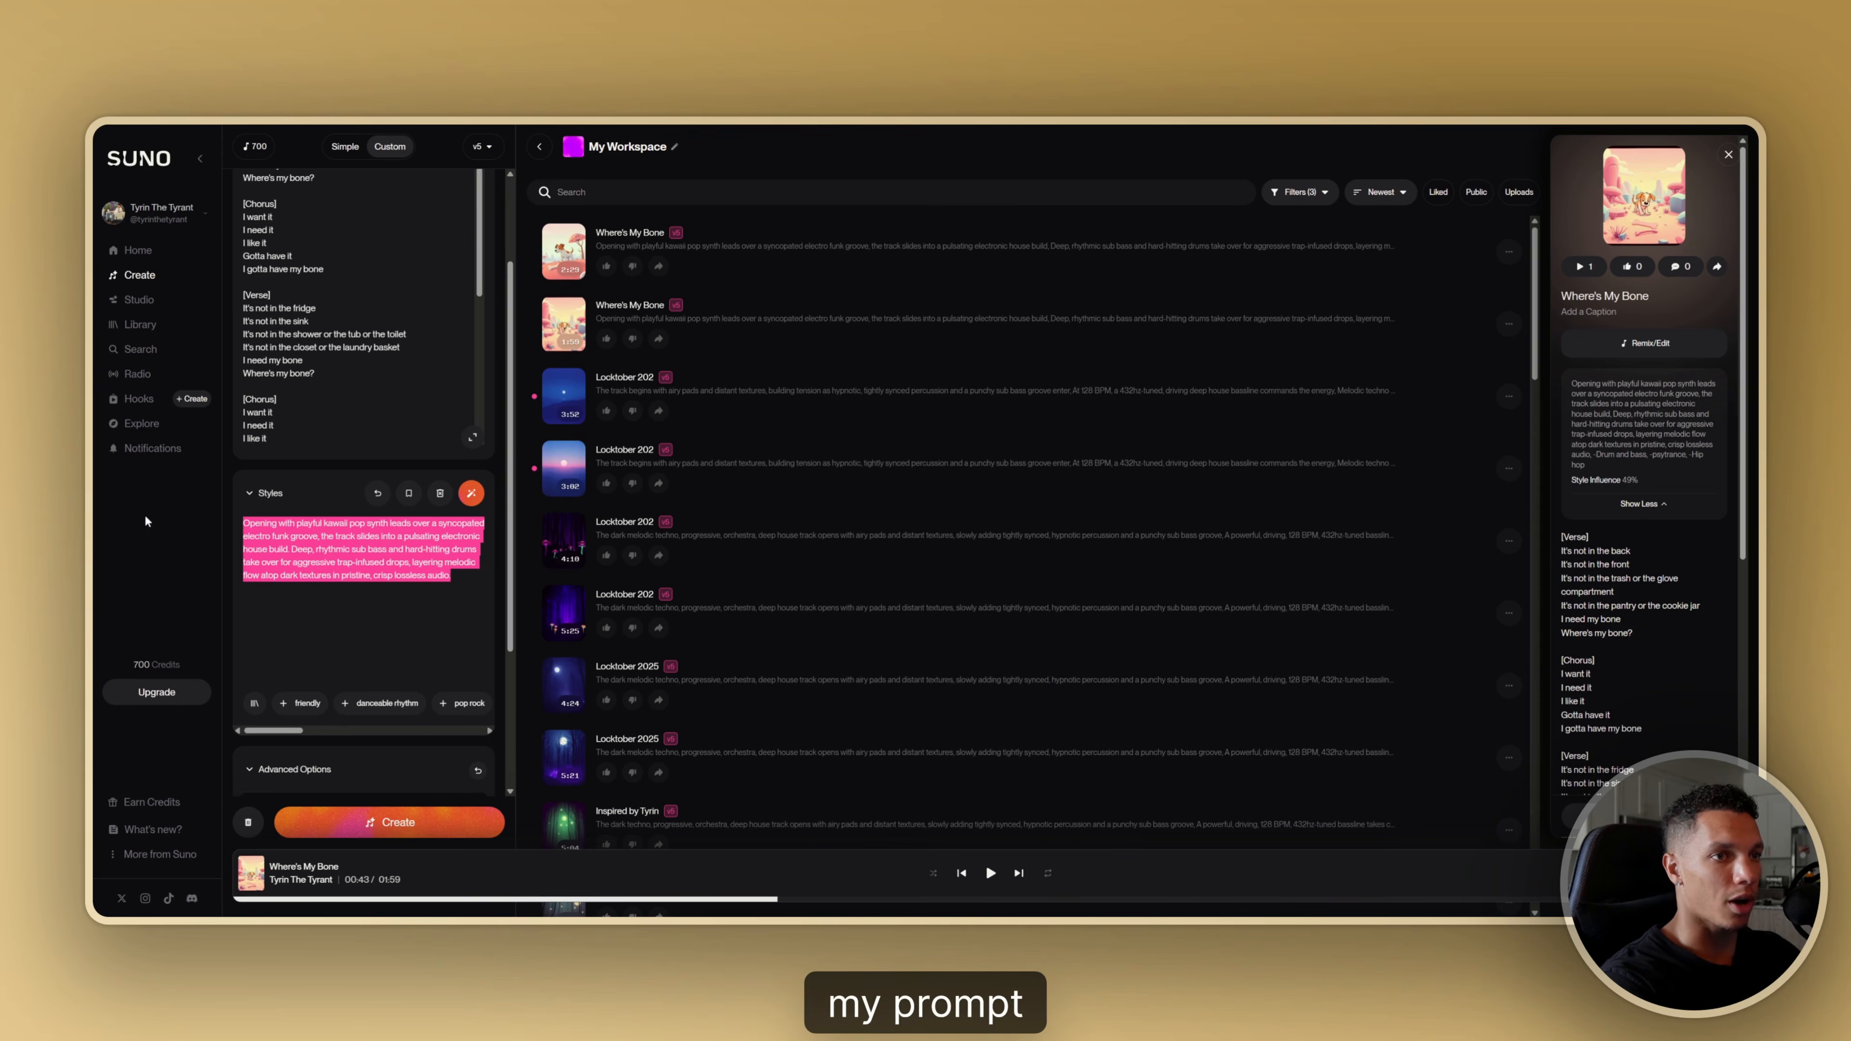
pyautogui.write('This deep house club banger opens with ethereal pads and distant textures, gradually introducing a tight, hypnotic beat at 126 bpm. A pulsing, rhythmic 432hz-tuned bassline drives the groove, layered under melodic synth leads and crisp percussion for a dark, addictive, chill atmosphere.')
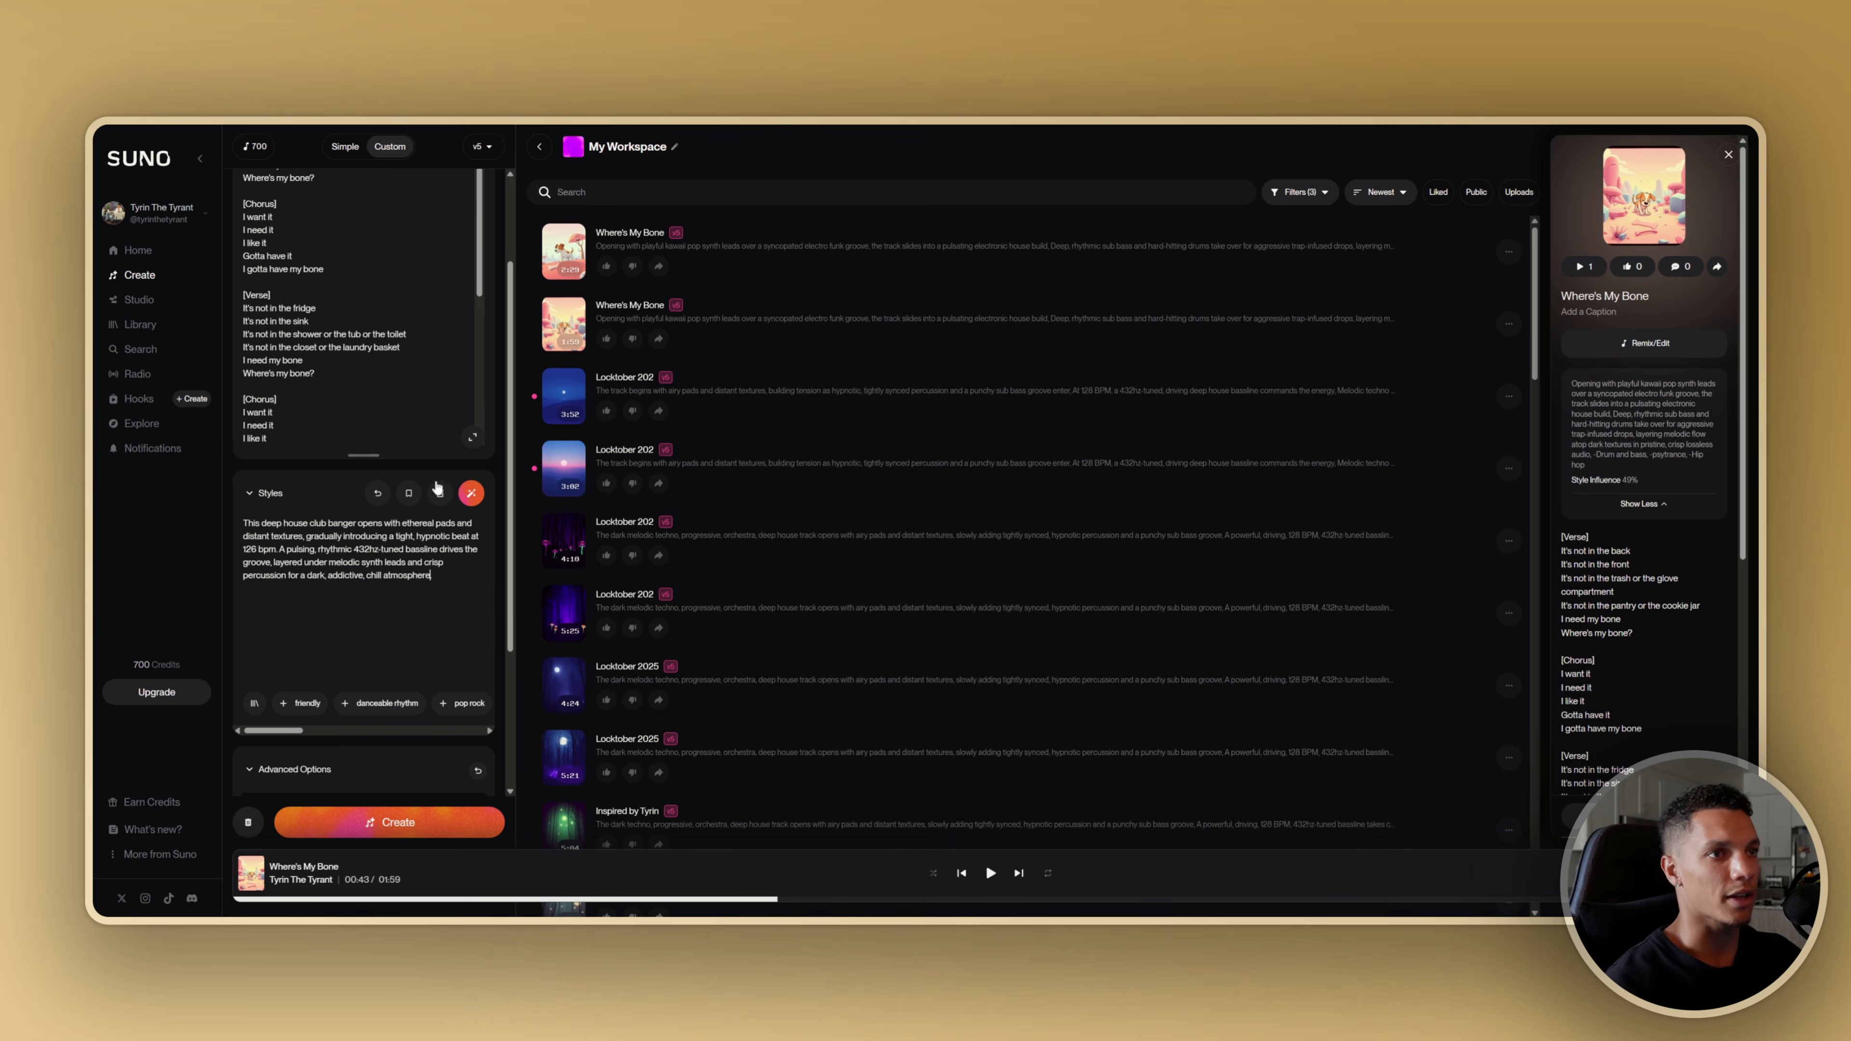
# Clear all the lyrics from the song form
pyautogui.scroll(2, 364, 474)
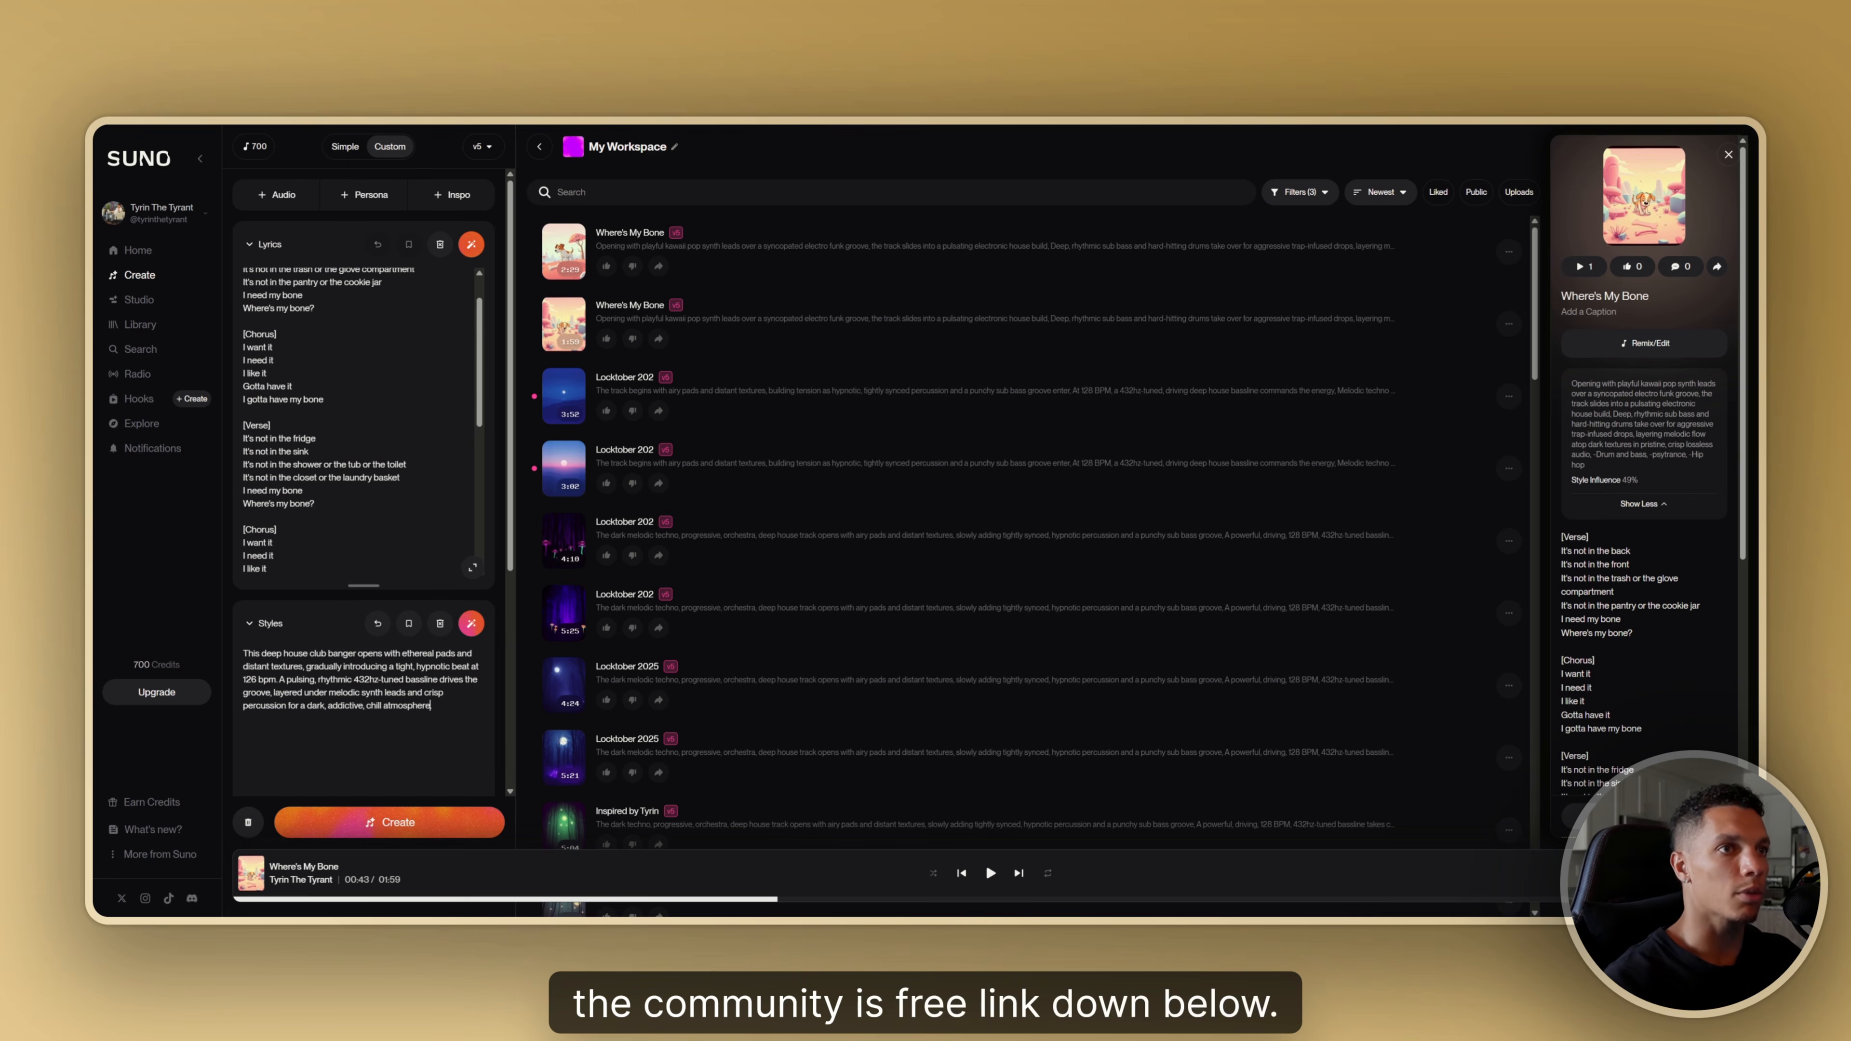
pyautogui.scroll(2, 357, 419)
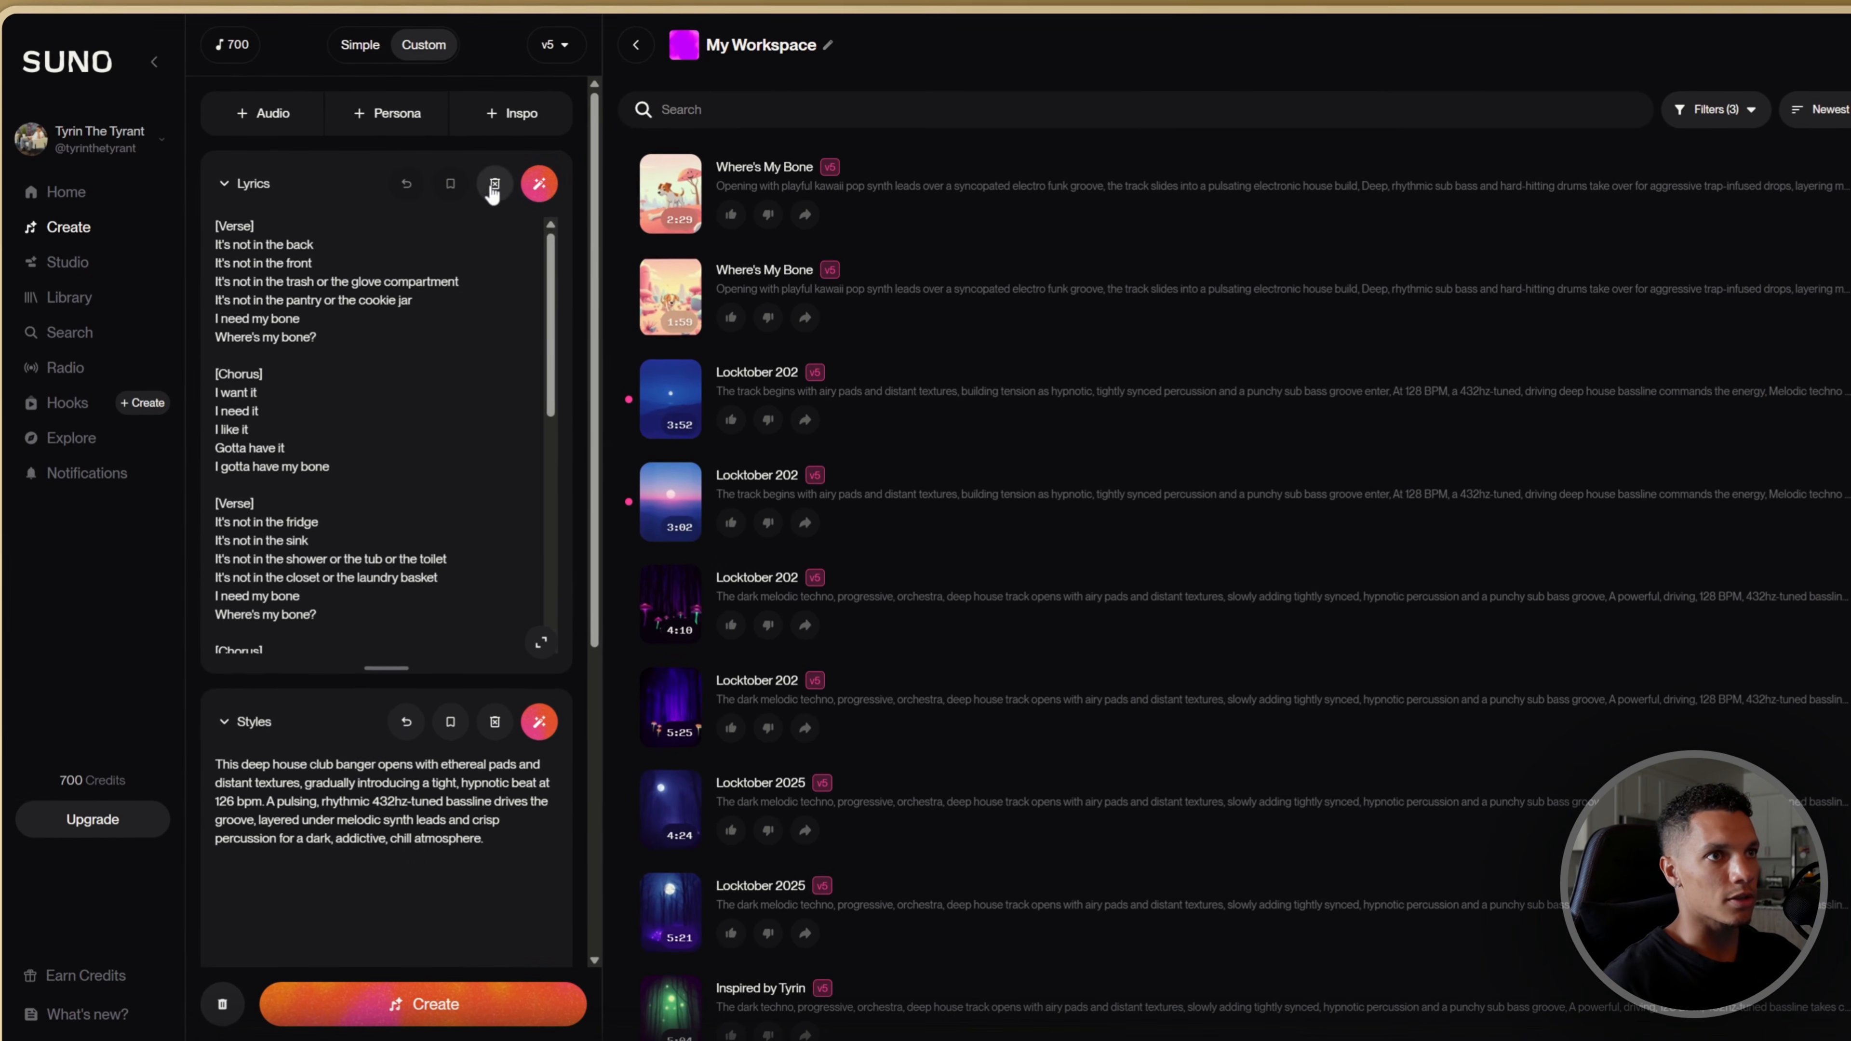
pyautogui.click(494, 185)
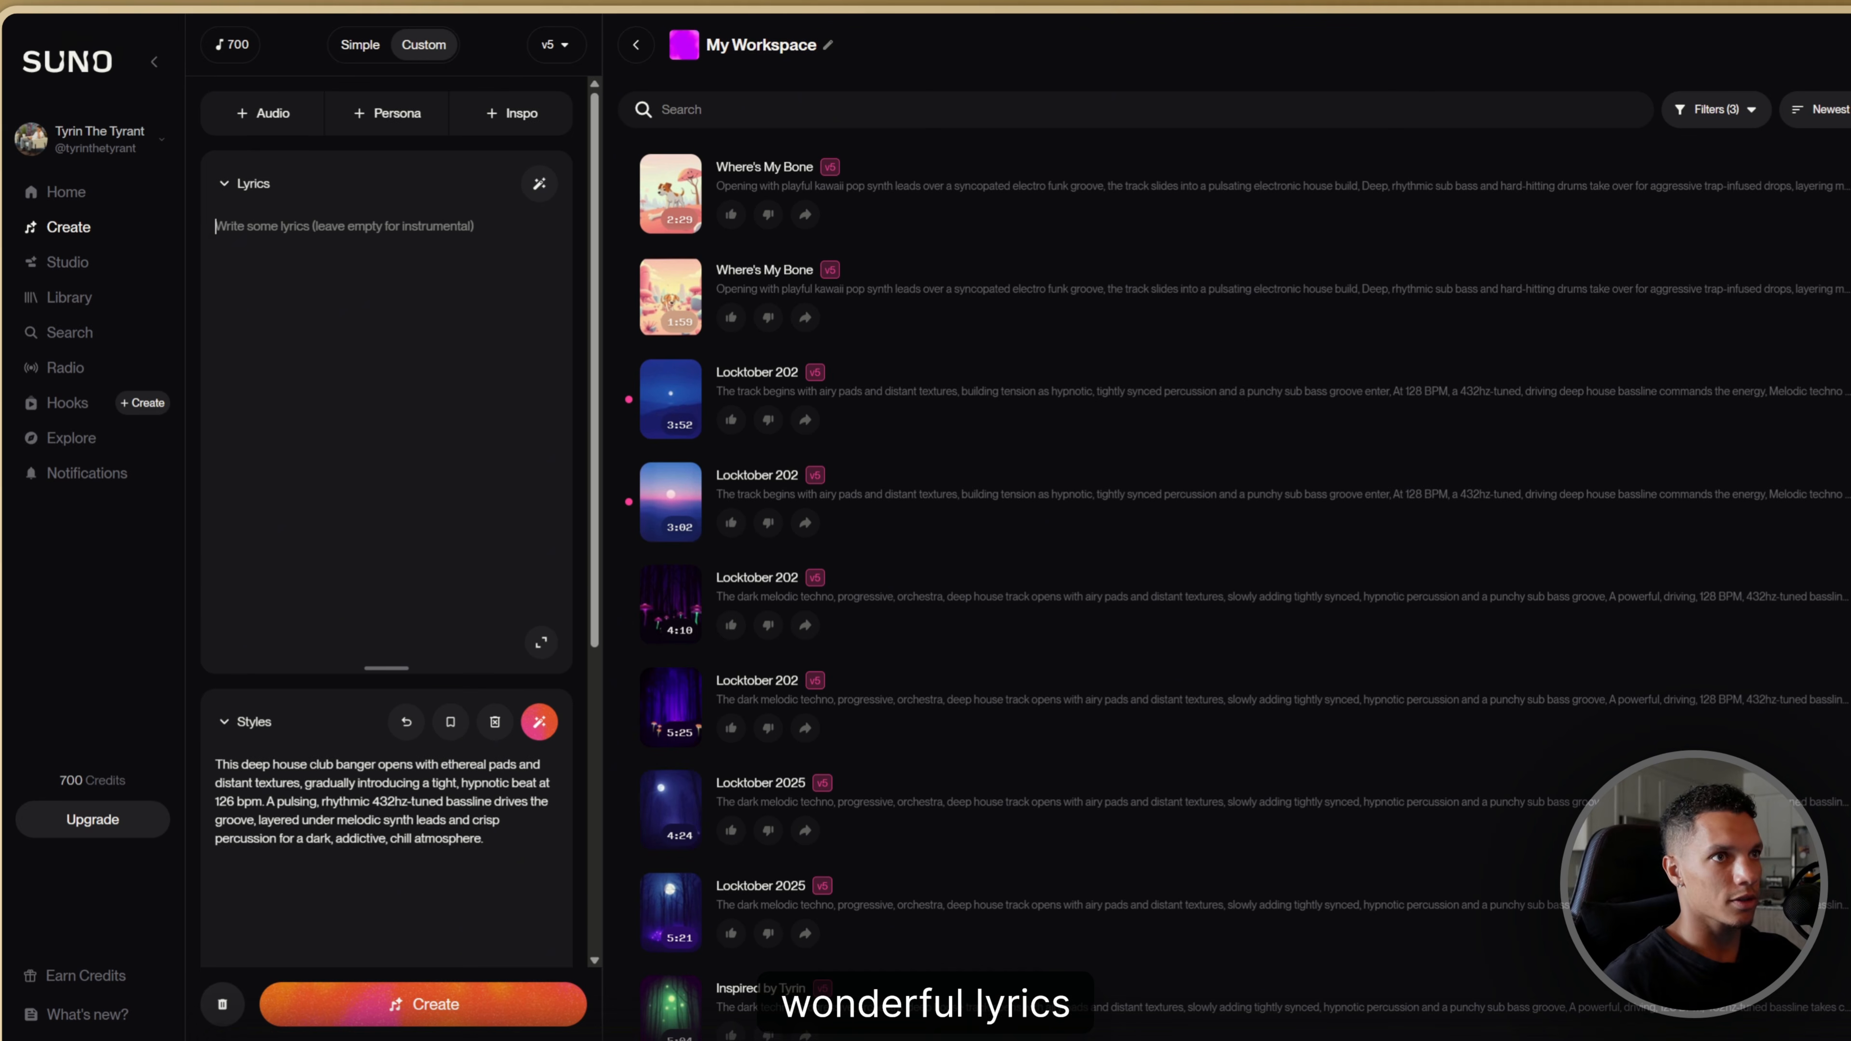
# Generate full-song lyrics on a "heaven on earth" theme with verse, pre-chorus and chorus, and put them into the song form
pyautogui.click(538, 185)
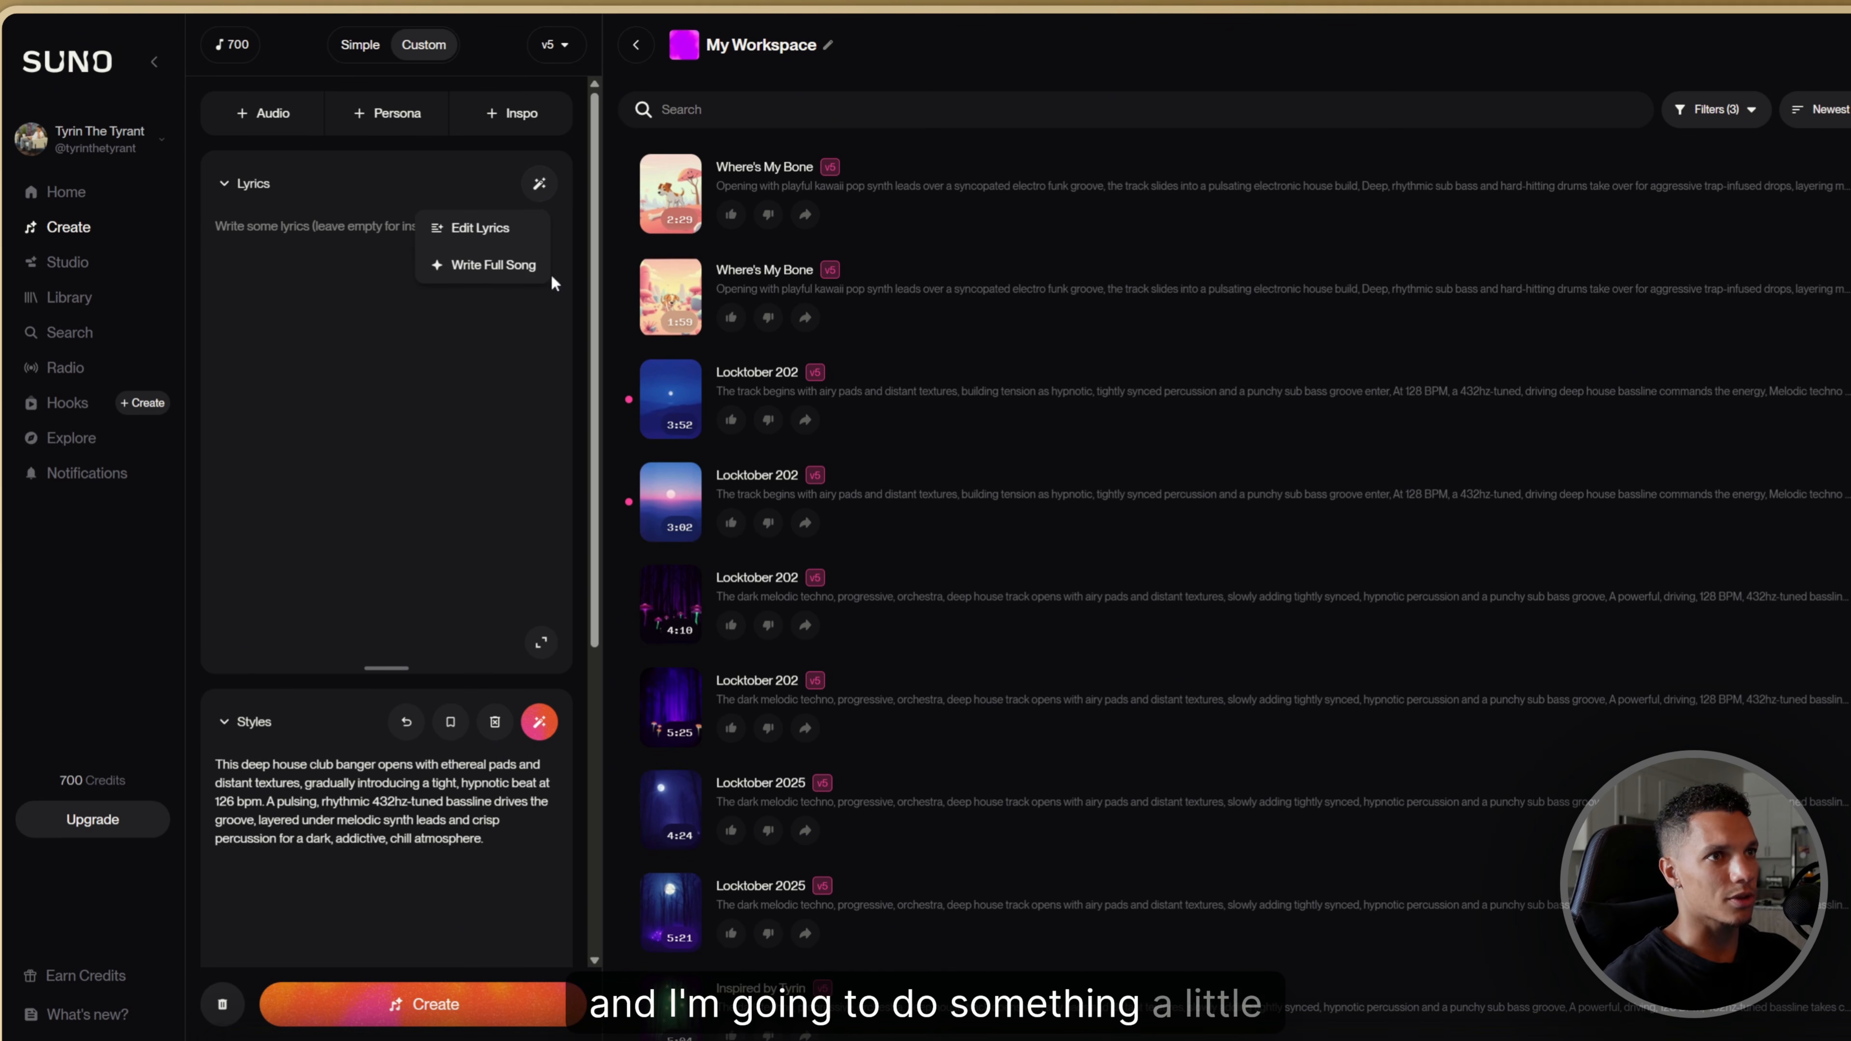
pyautogui.click(506, 268)
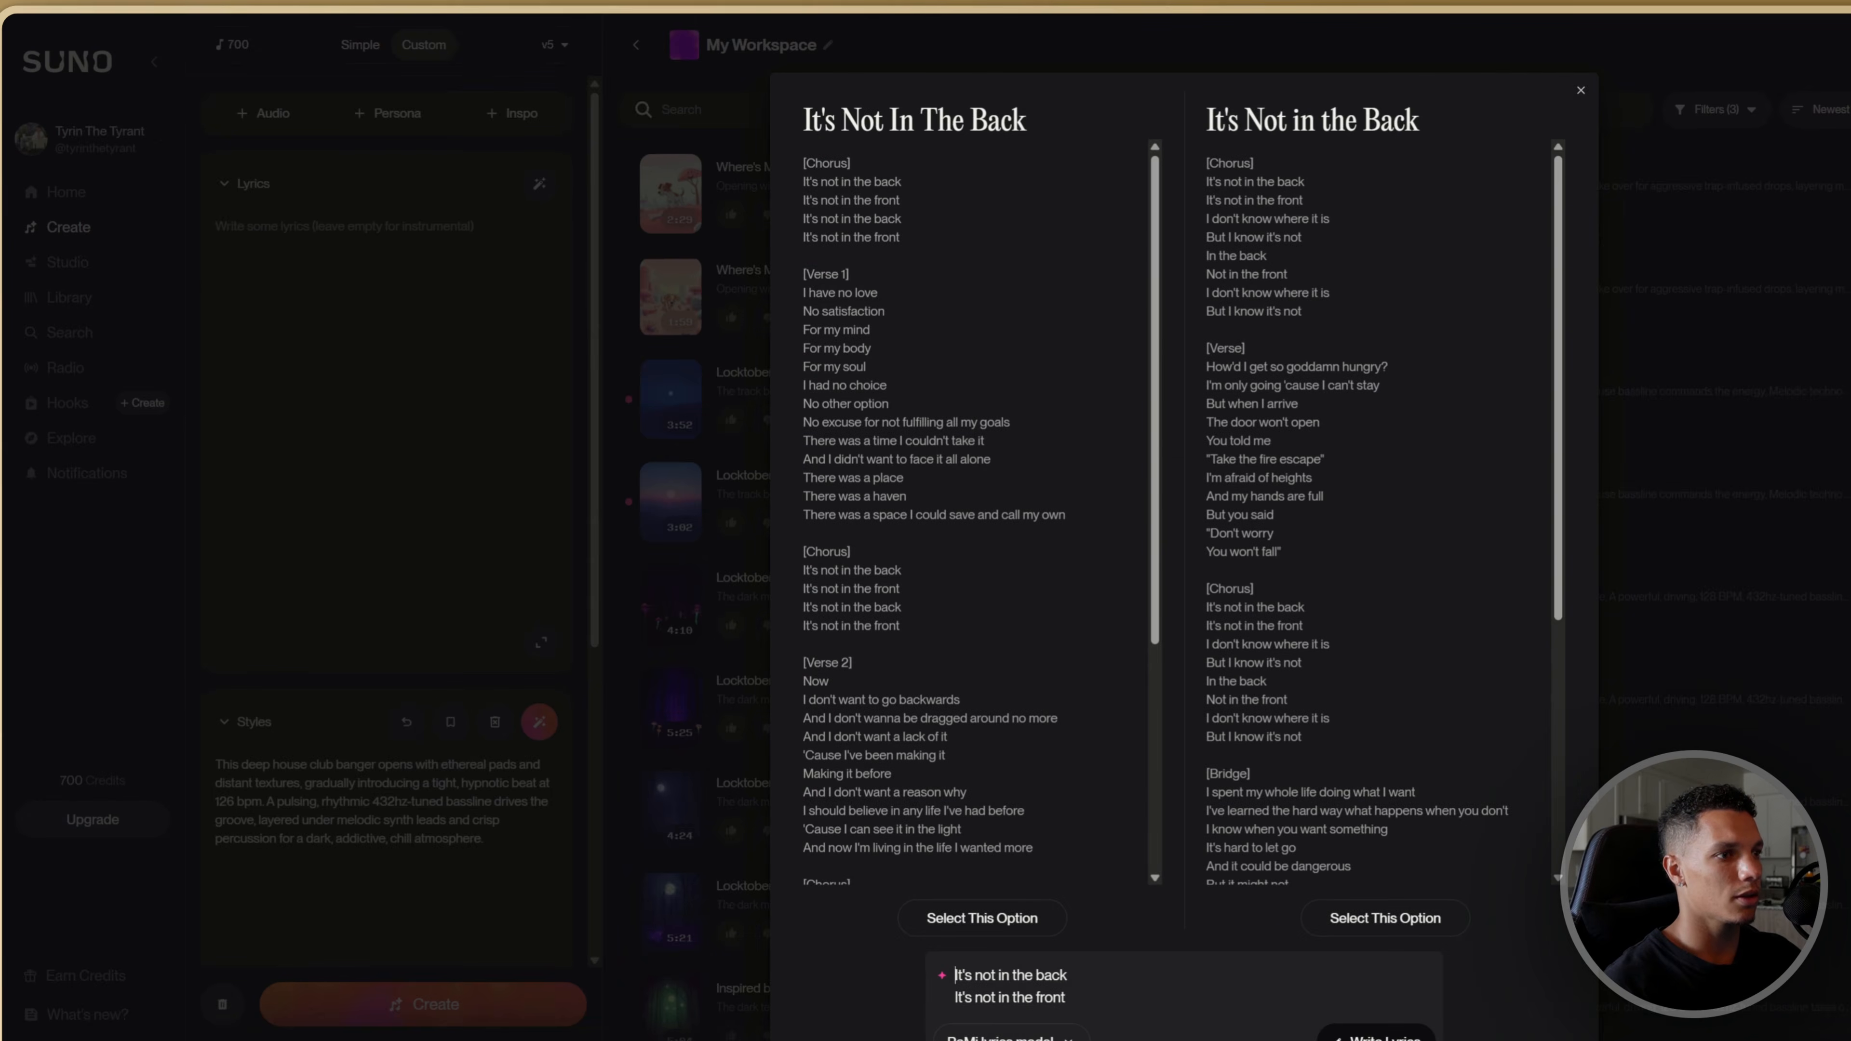
pyautogui.moveTo(1066, 997); pyautogui.dragTo(839, 952)
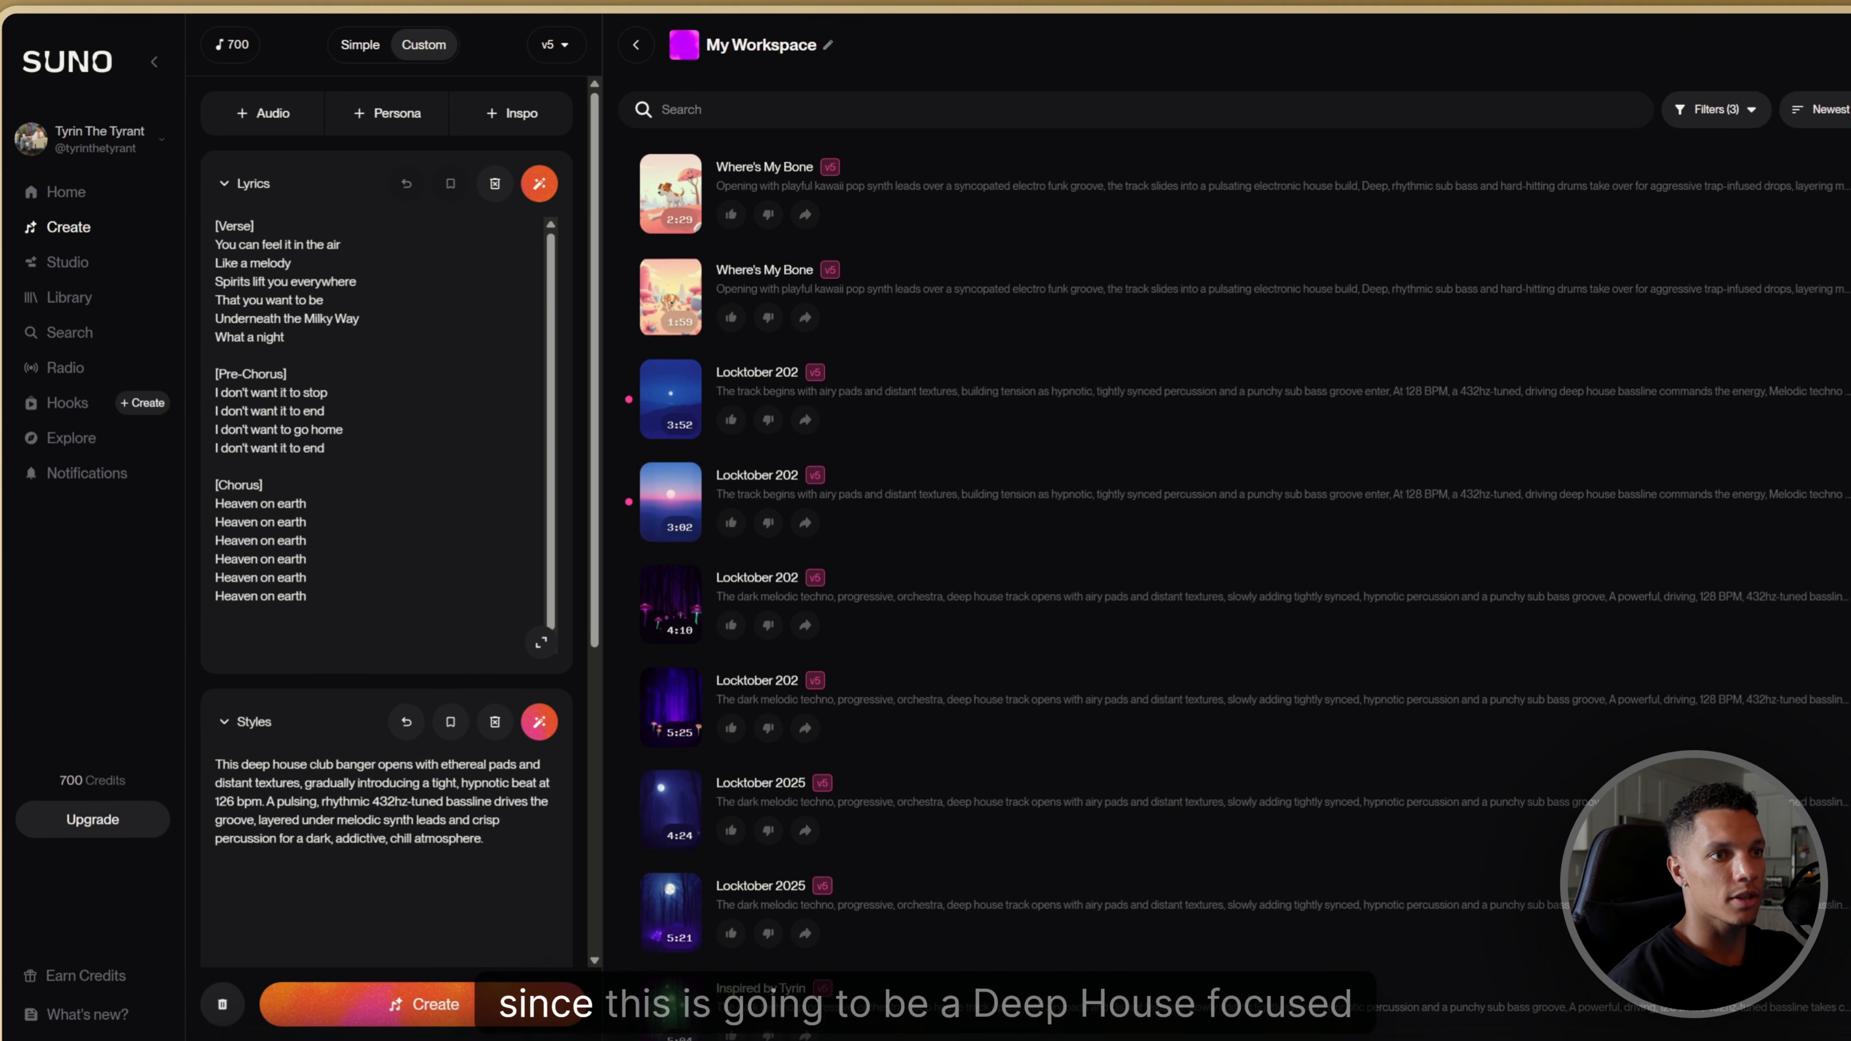
pyautogui.scroll(-1, 315, 575)
pyautogui.scroll(1, 314, 574)
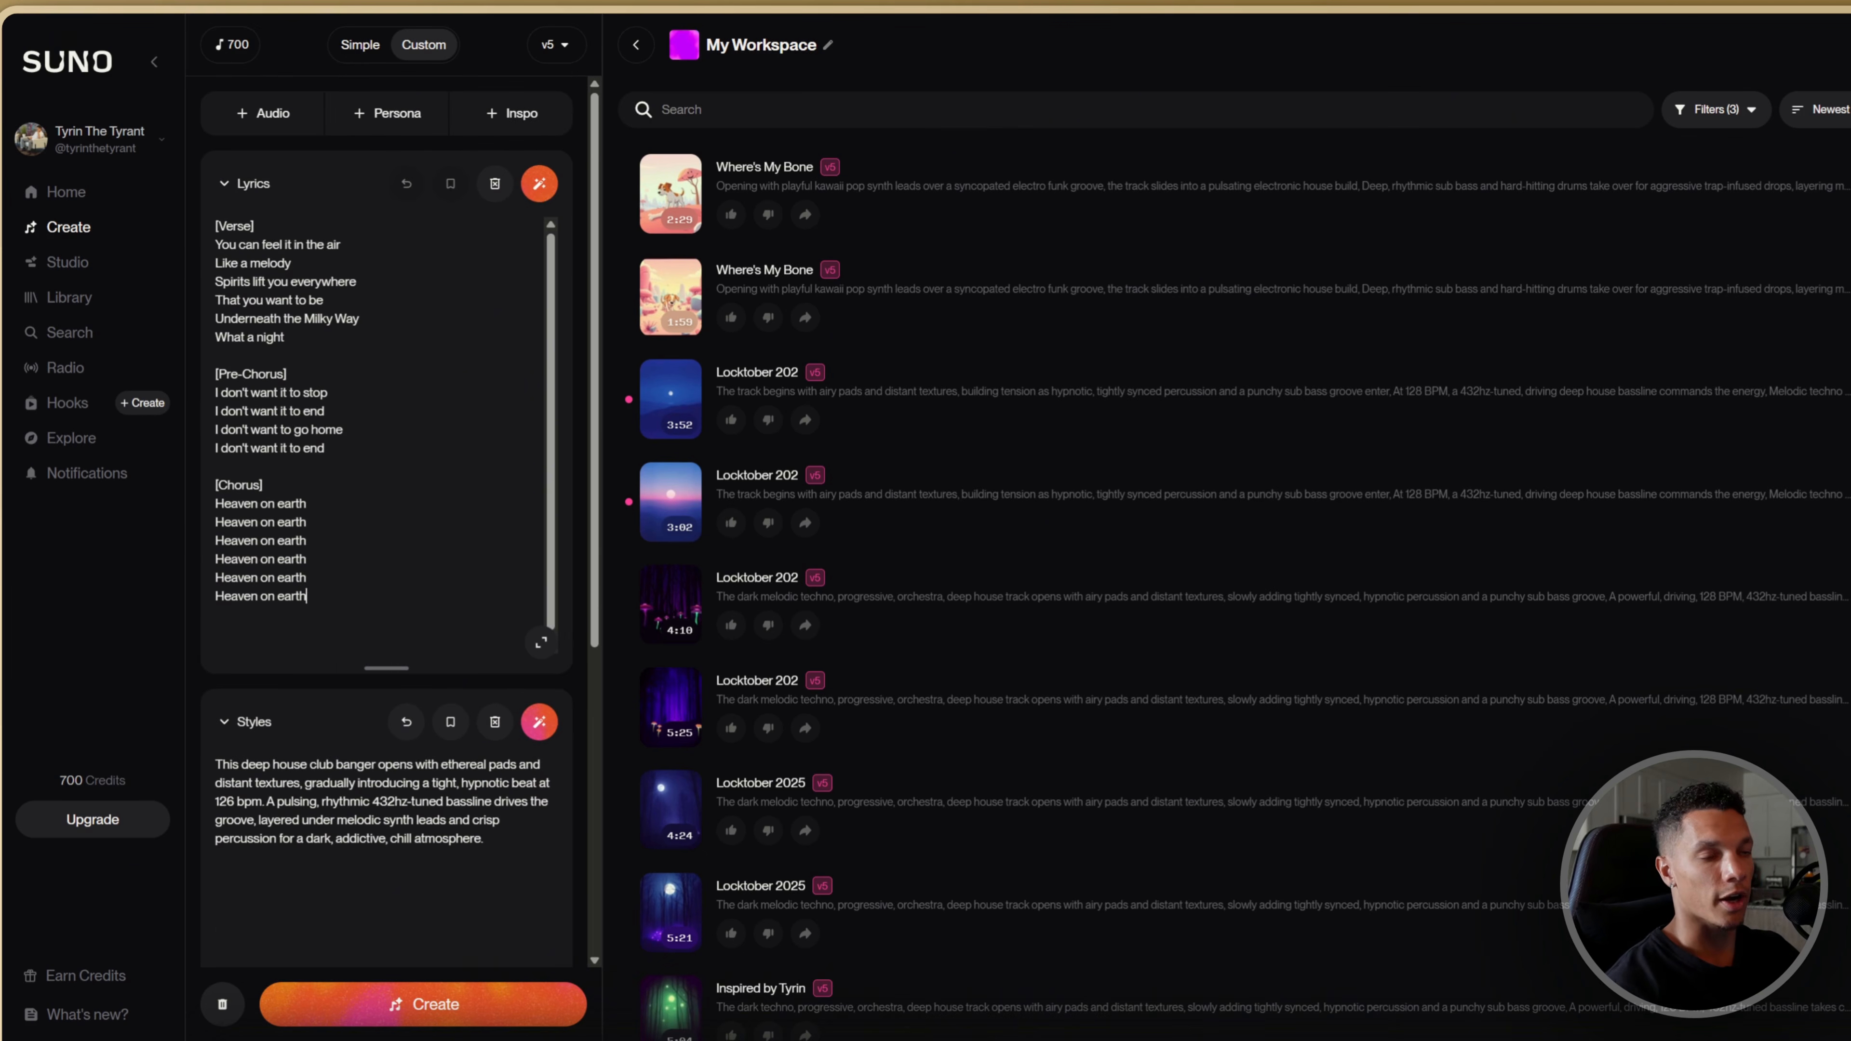
# Duplicate the complete verse, pre-chorus and chorus below the existing lyrics, separated by a blank line
pyautogui.moveTo(309, 598); pyautogui.dragTo(189, 232)
pyautogui.hotkey('ctrl', 'c')
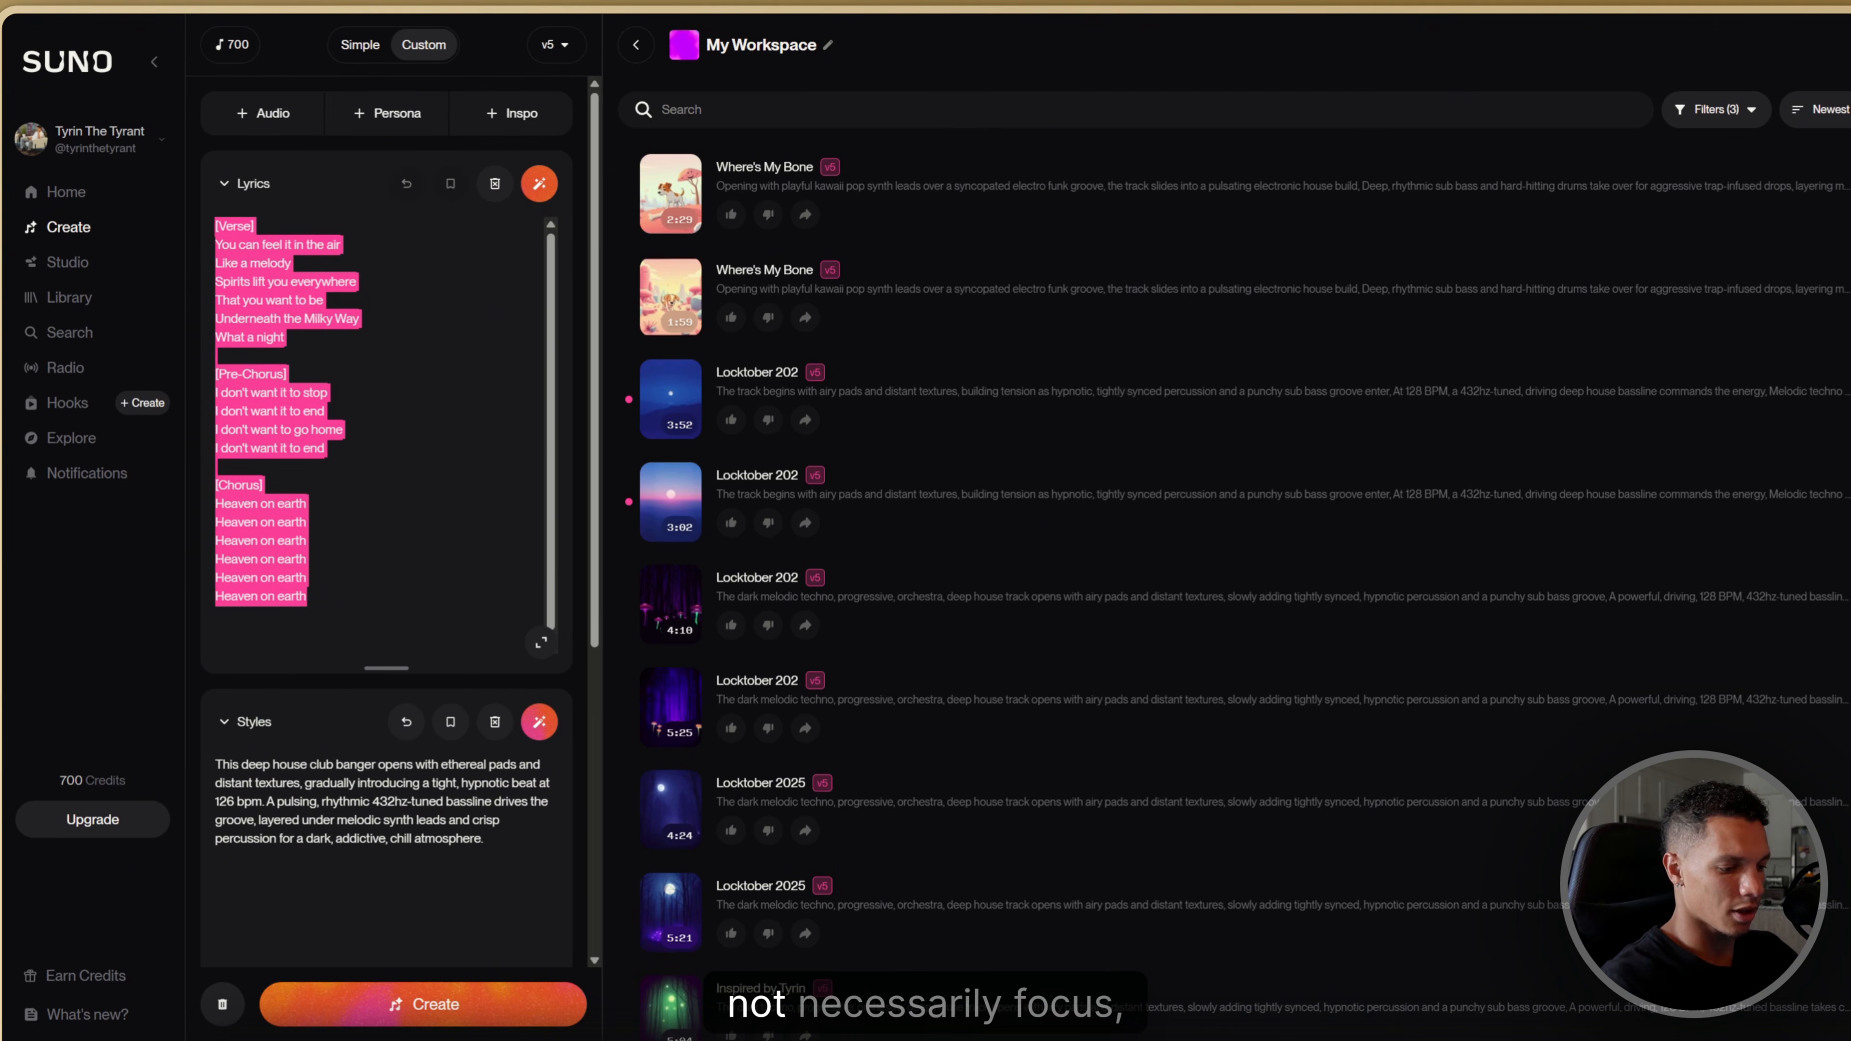
pyautogui.scroll(-1, 315, 575)
pyautogui.click(309, 589)
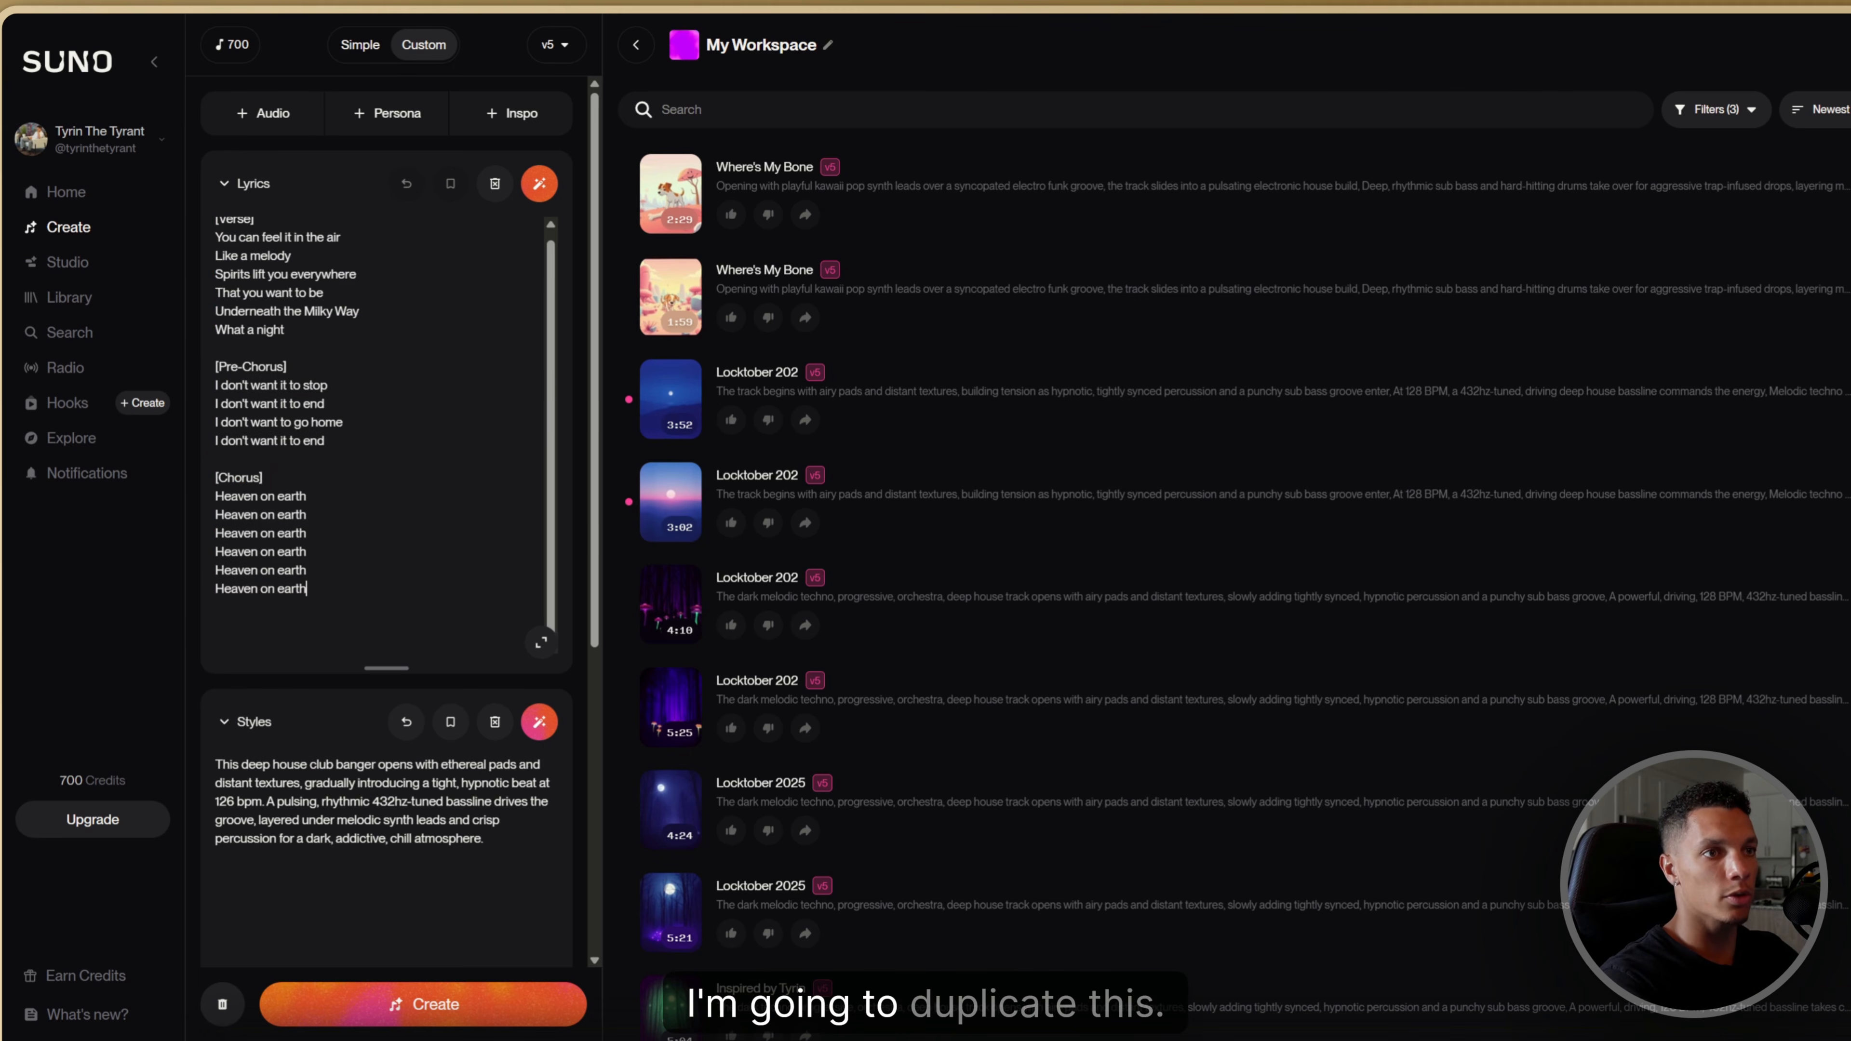
pyautogui.press('Return')
pyautogui.press('Return')
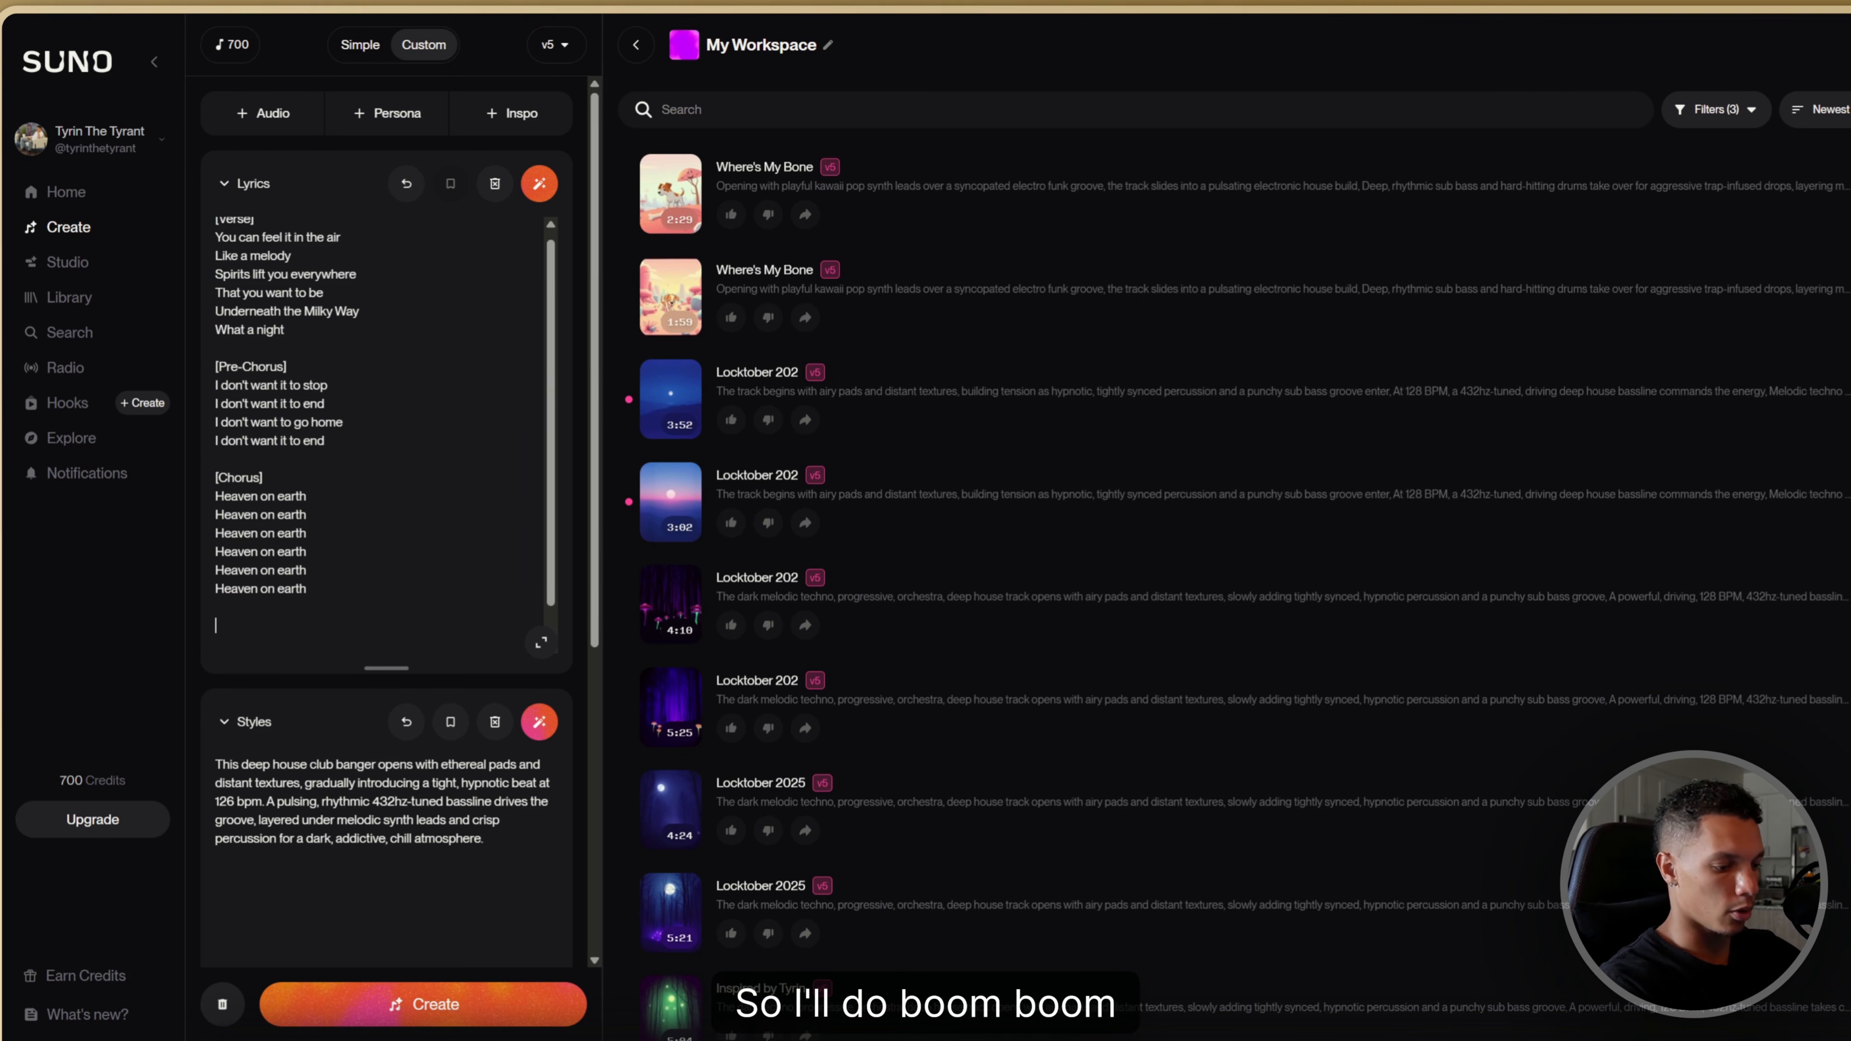
pyautogui.hotkey('ctrl', 'v')
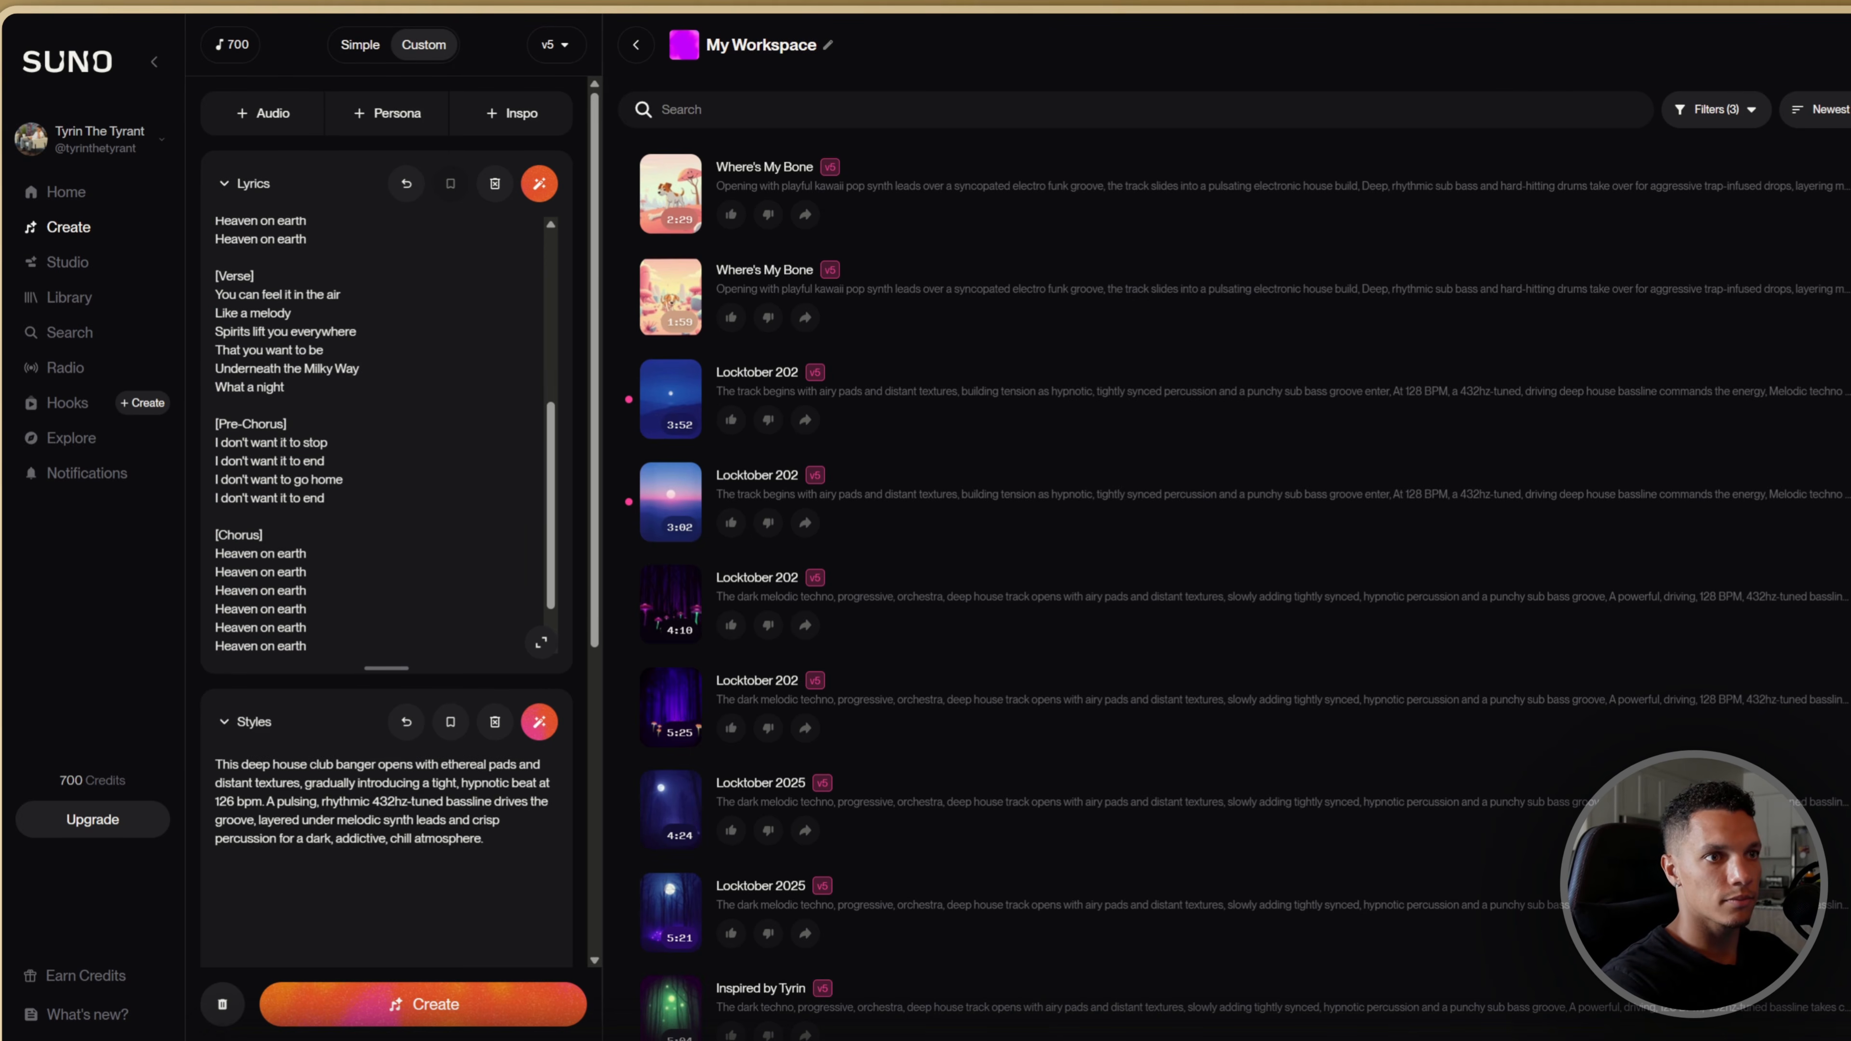
# Add an [Instrumental] tag between the first verse and the first pre-chorus
pyautogui.scroll(5, 379, 438)
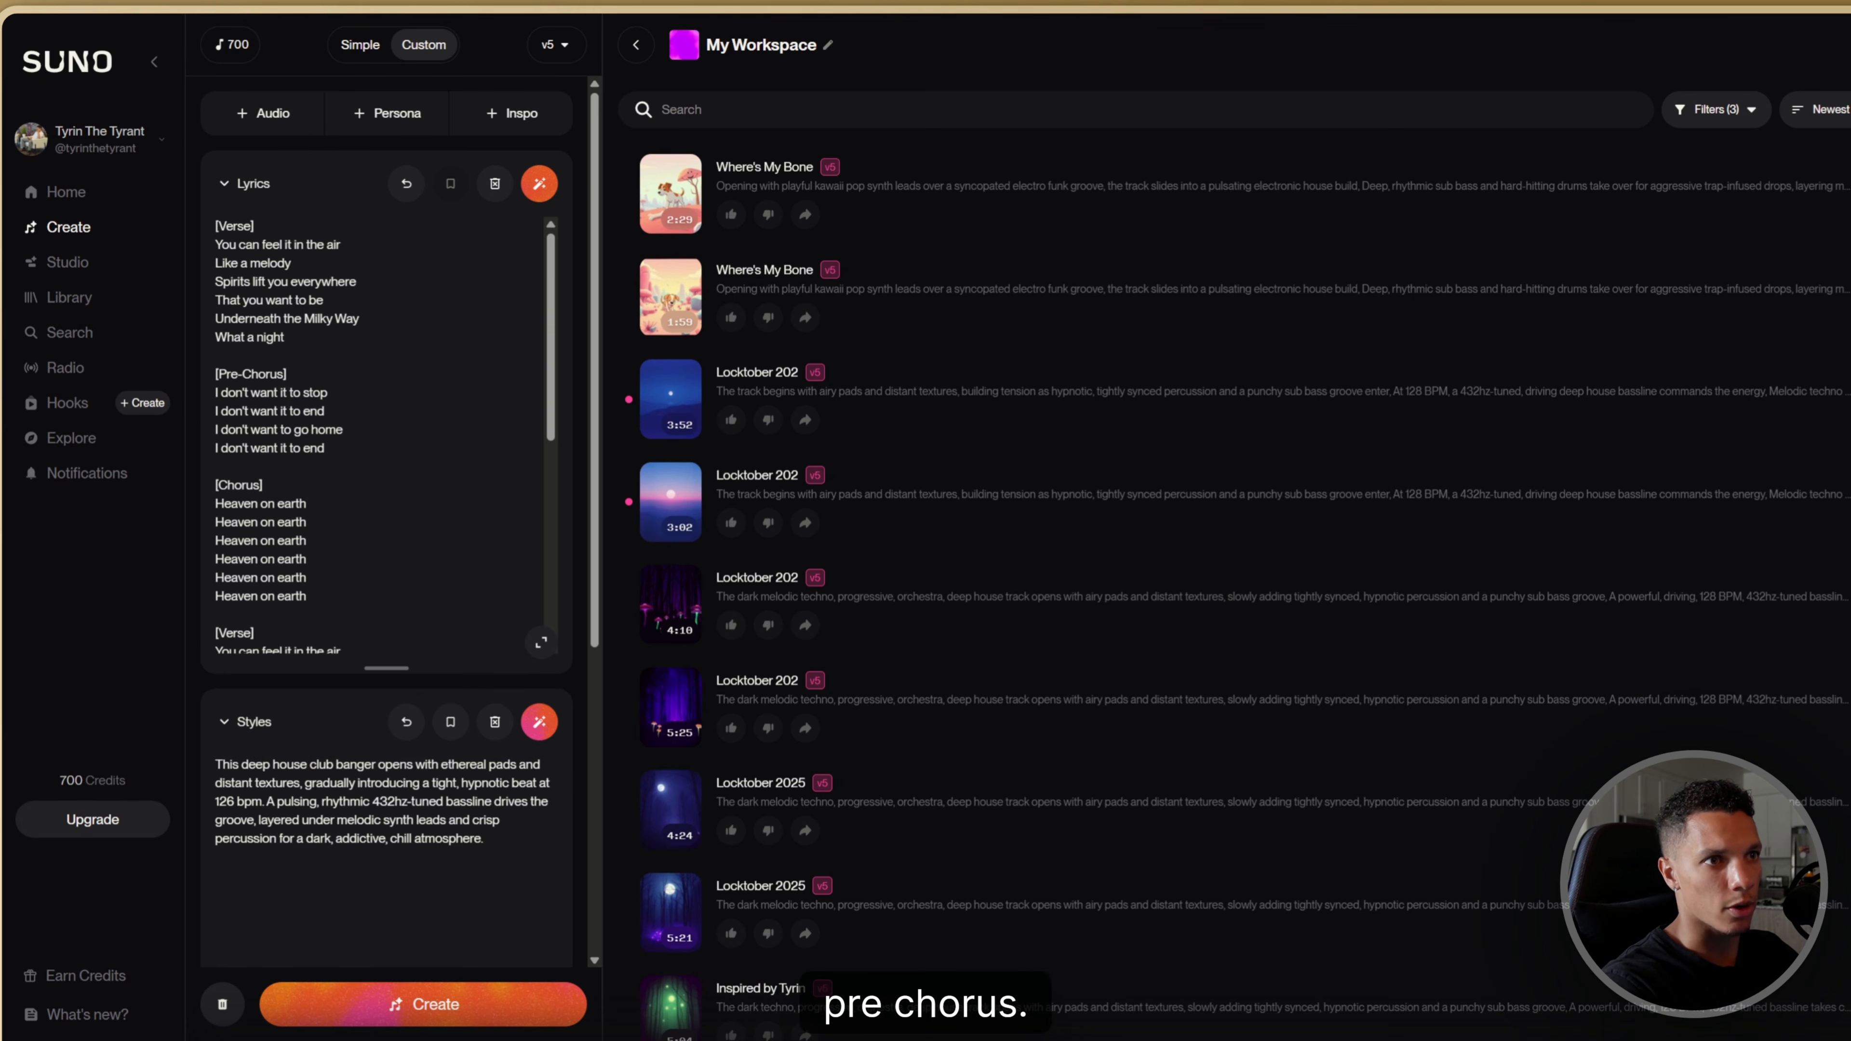
pyautogui.scroll(-1, 379, 438)
pyautogui.scroll(1, 379, 438)
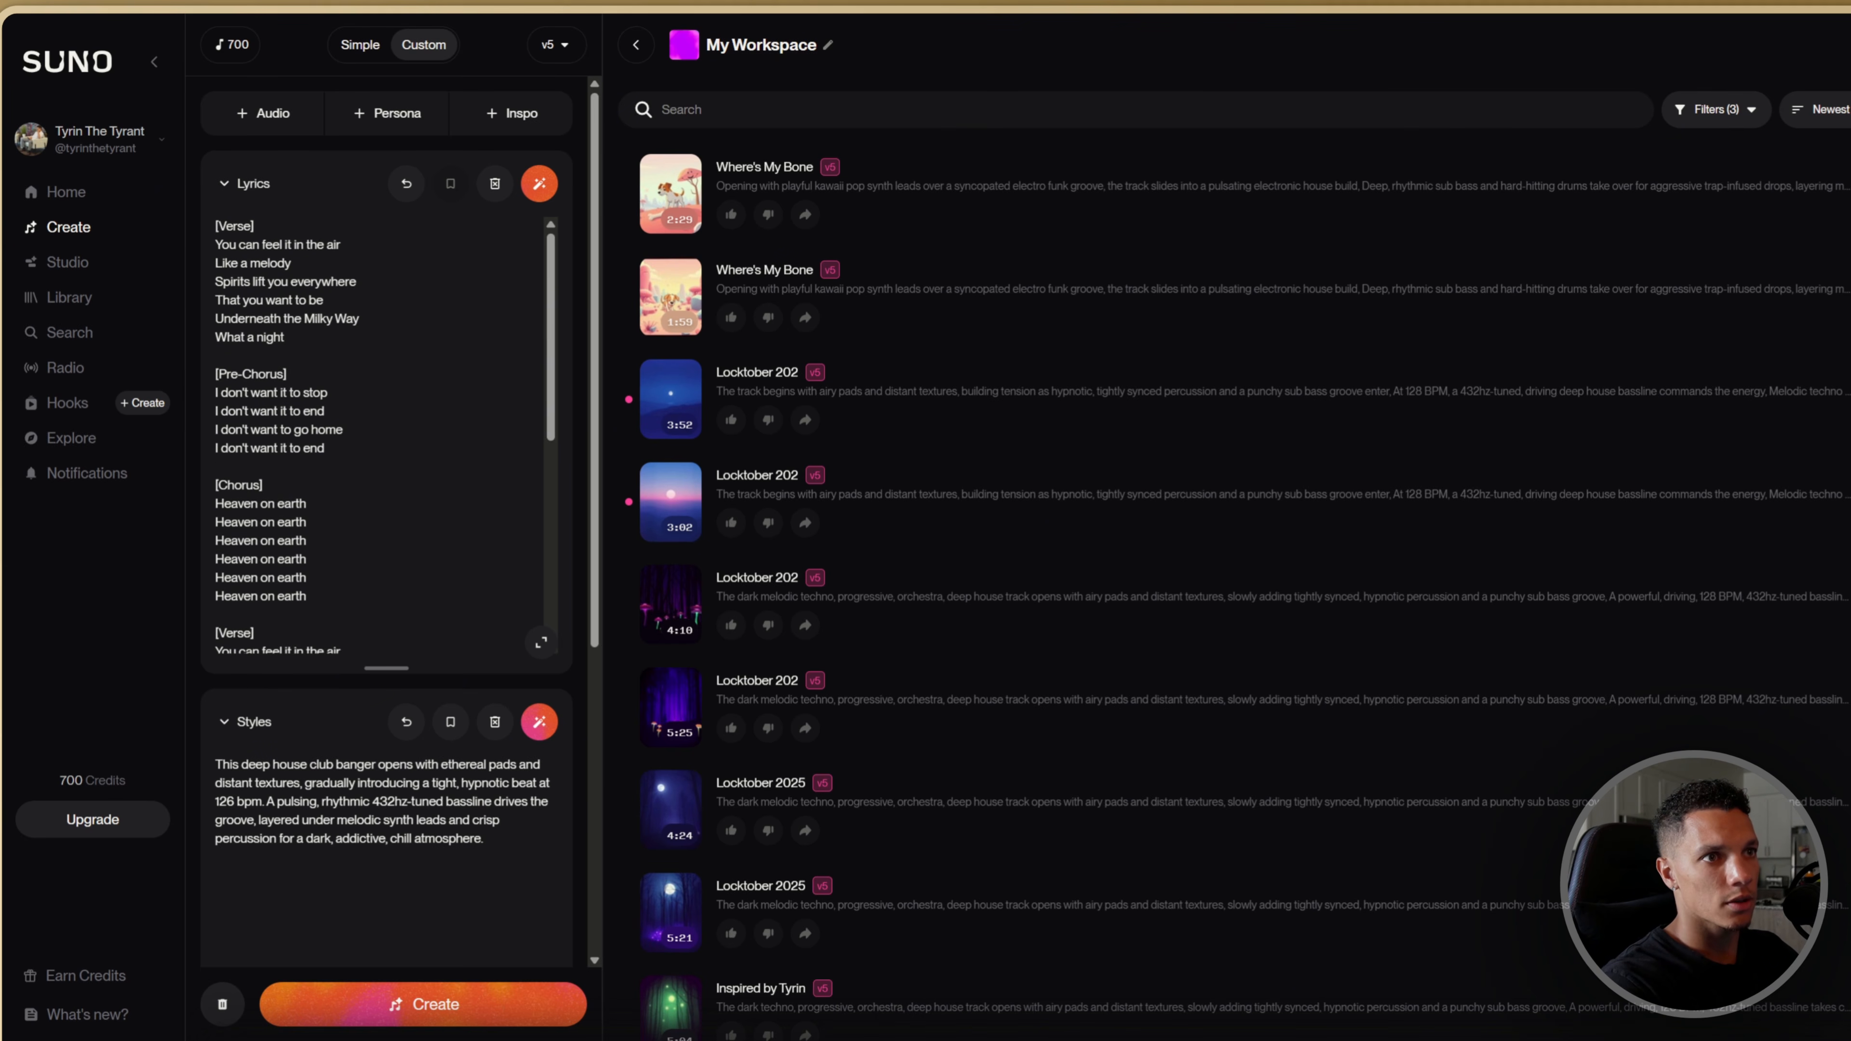
pyautogui.press('Return')
pyautogui.press('Return')
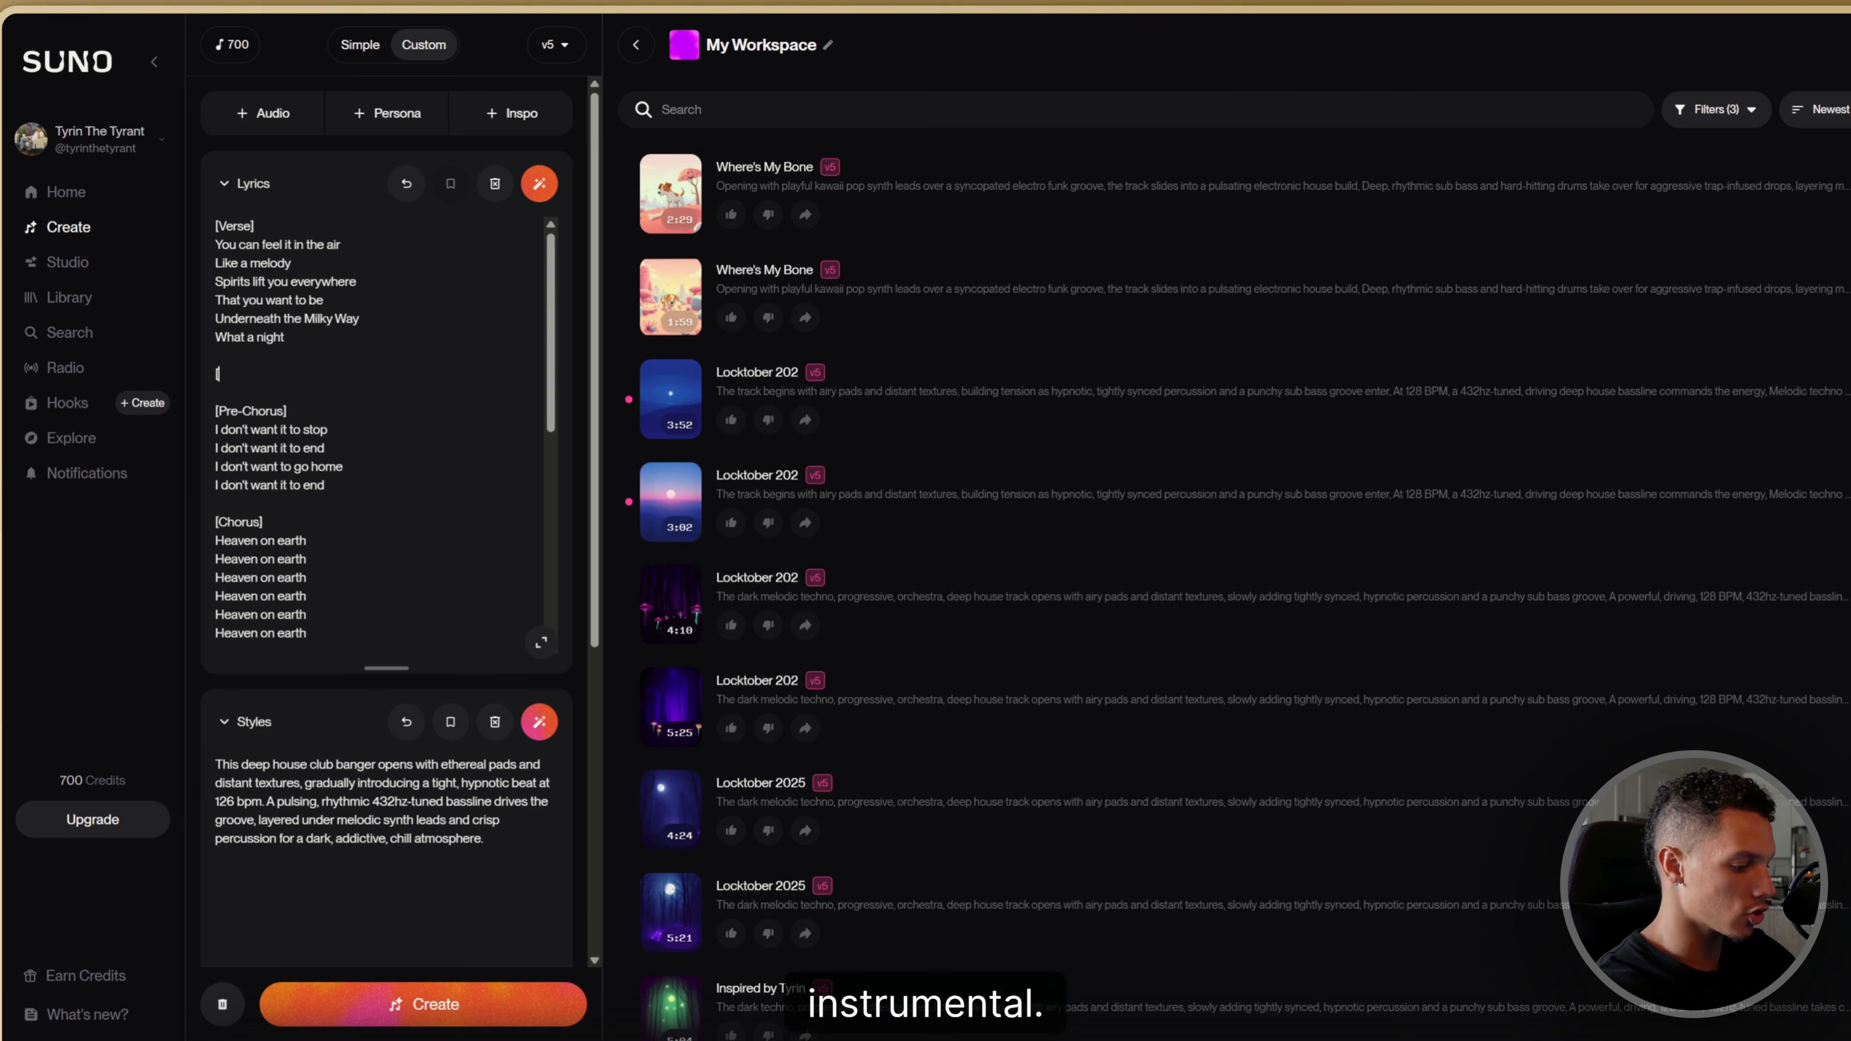
pyautogui.write('[Instrumental')
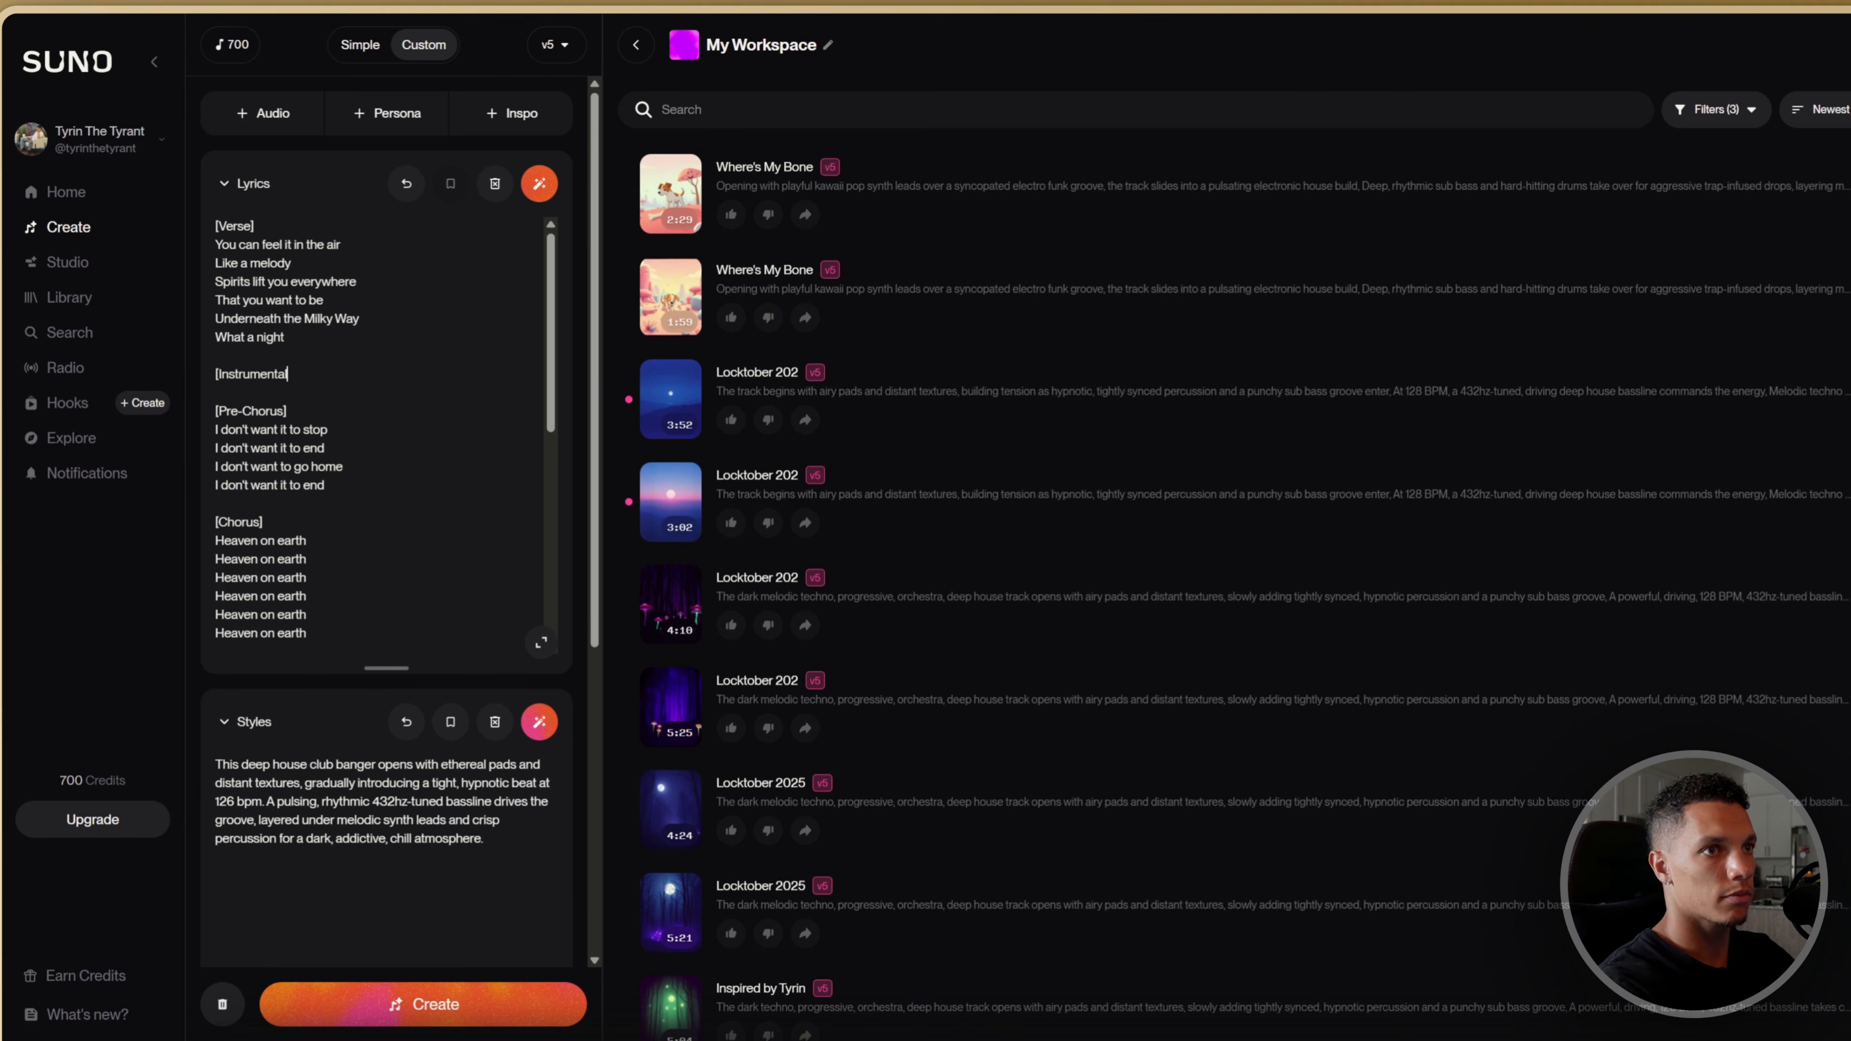
pyautogui.write(']')
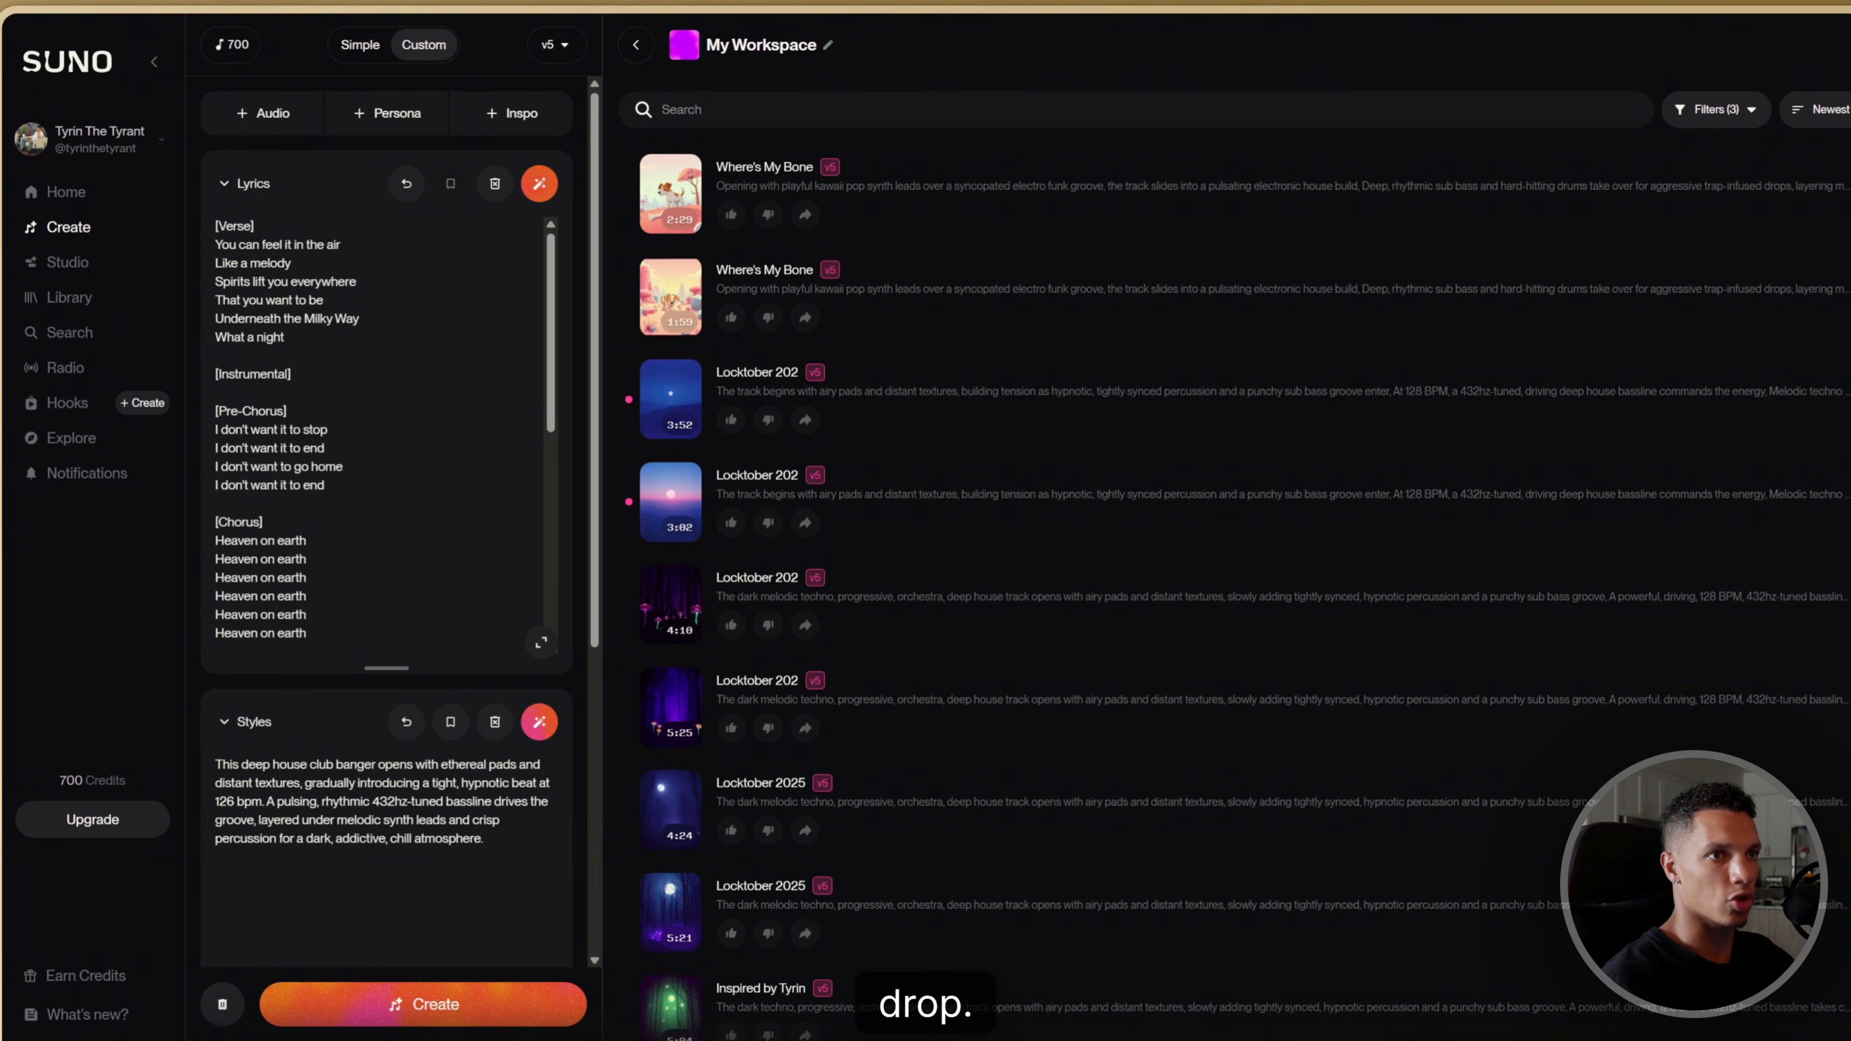
# Copy the [Instrumental] tag and insert it after the first chorus, before the second verse
pyautogui.scroll(-2, 379, 437)
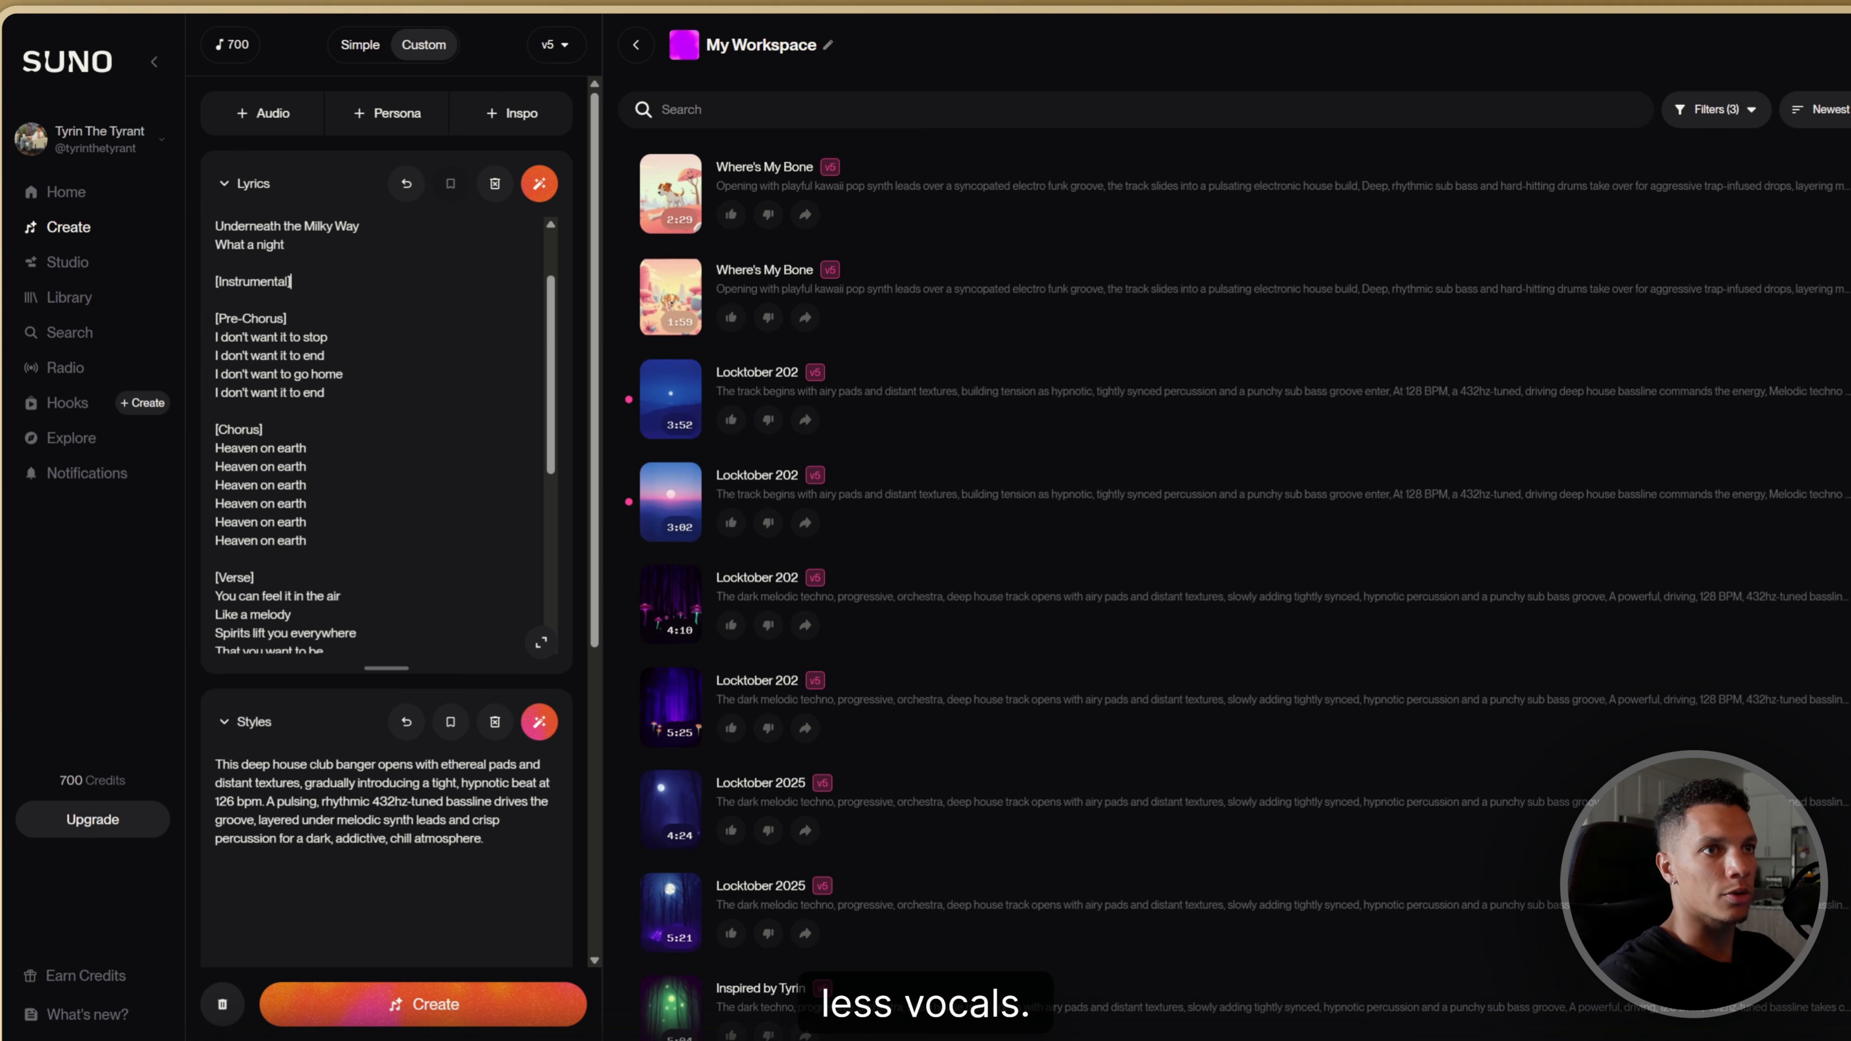
pyautogui.scroll(-2, 379, 437)
pyautogui.scroll(3, 292, 374)
pyautogui.moveTo(292, 374); pyautogui.dragTo(209, 377)
pyautogui.hotkey('ctrl', 'c')
pyautogui.scroll(-2, 313, 374)
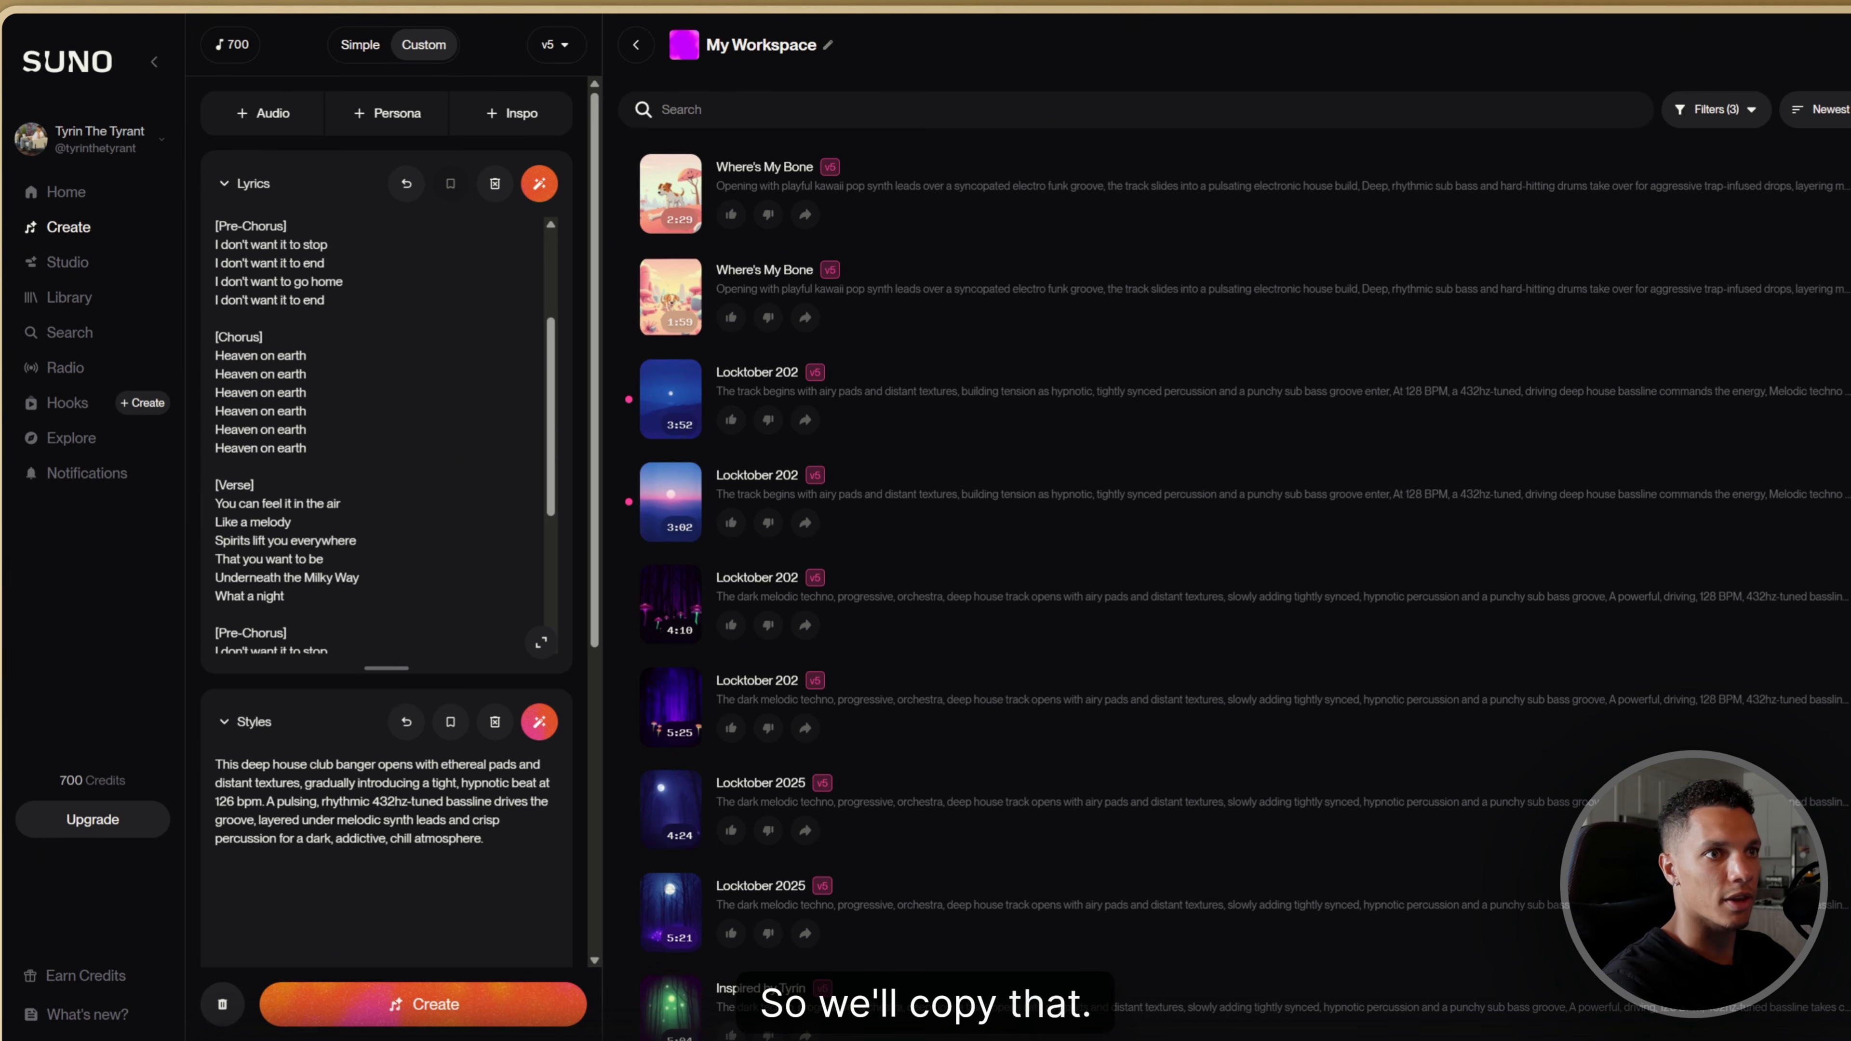
pyautogui.click(314, 449)
pyautogui.press('Return')
pyautogui.press('Return')
pyautogui.hotkey('ctrl', 'v')
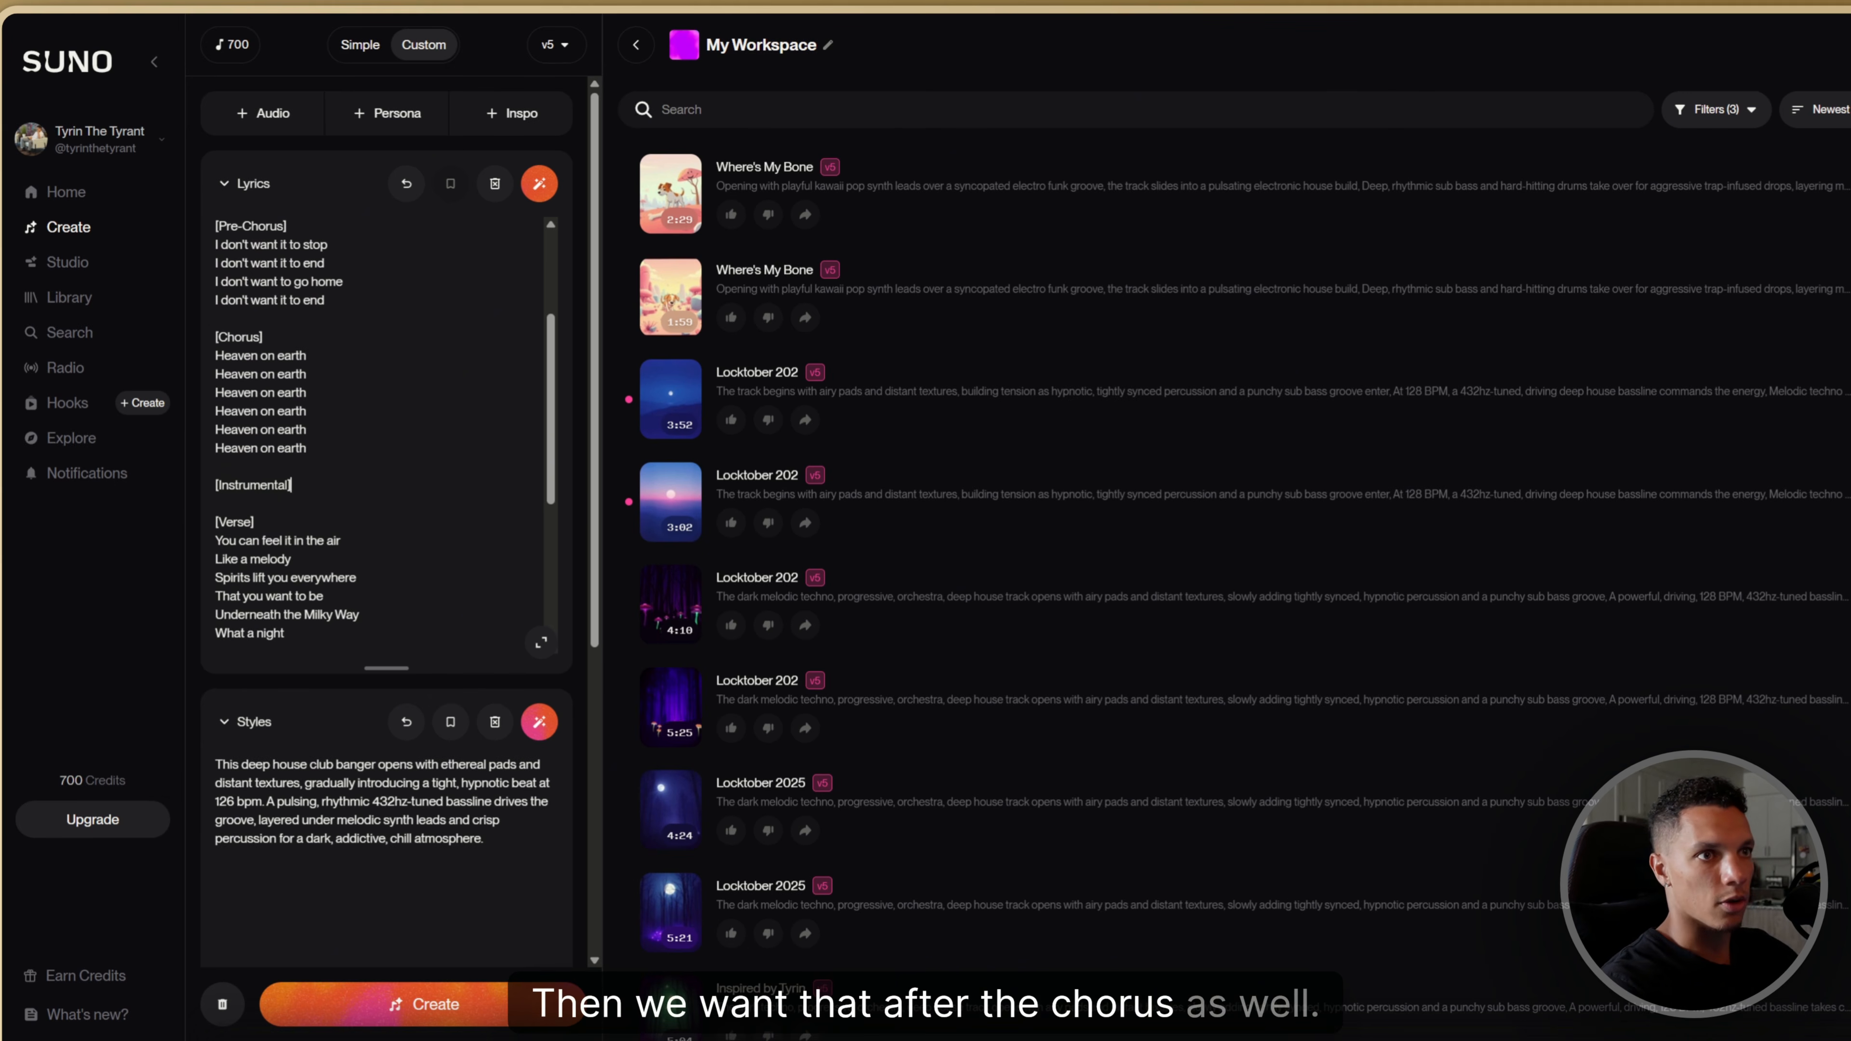
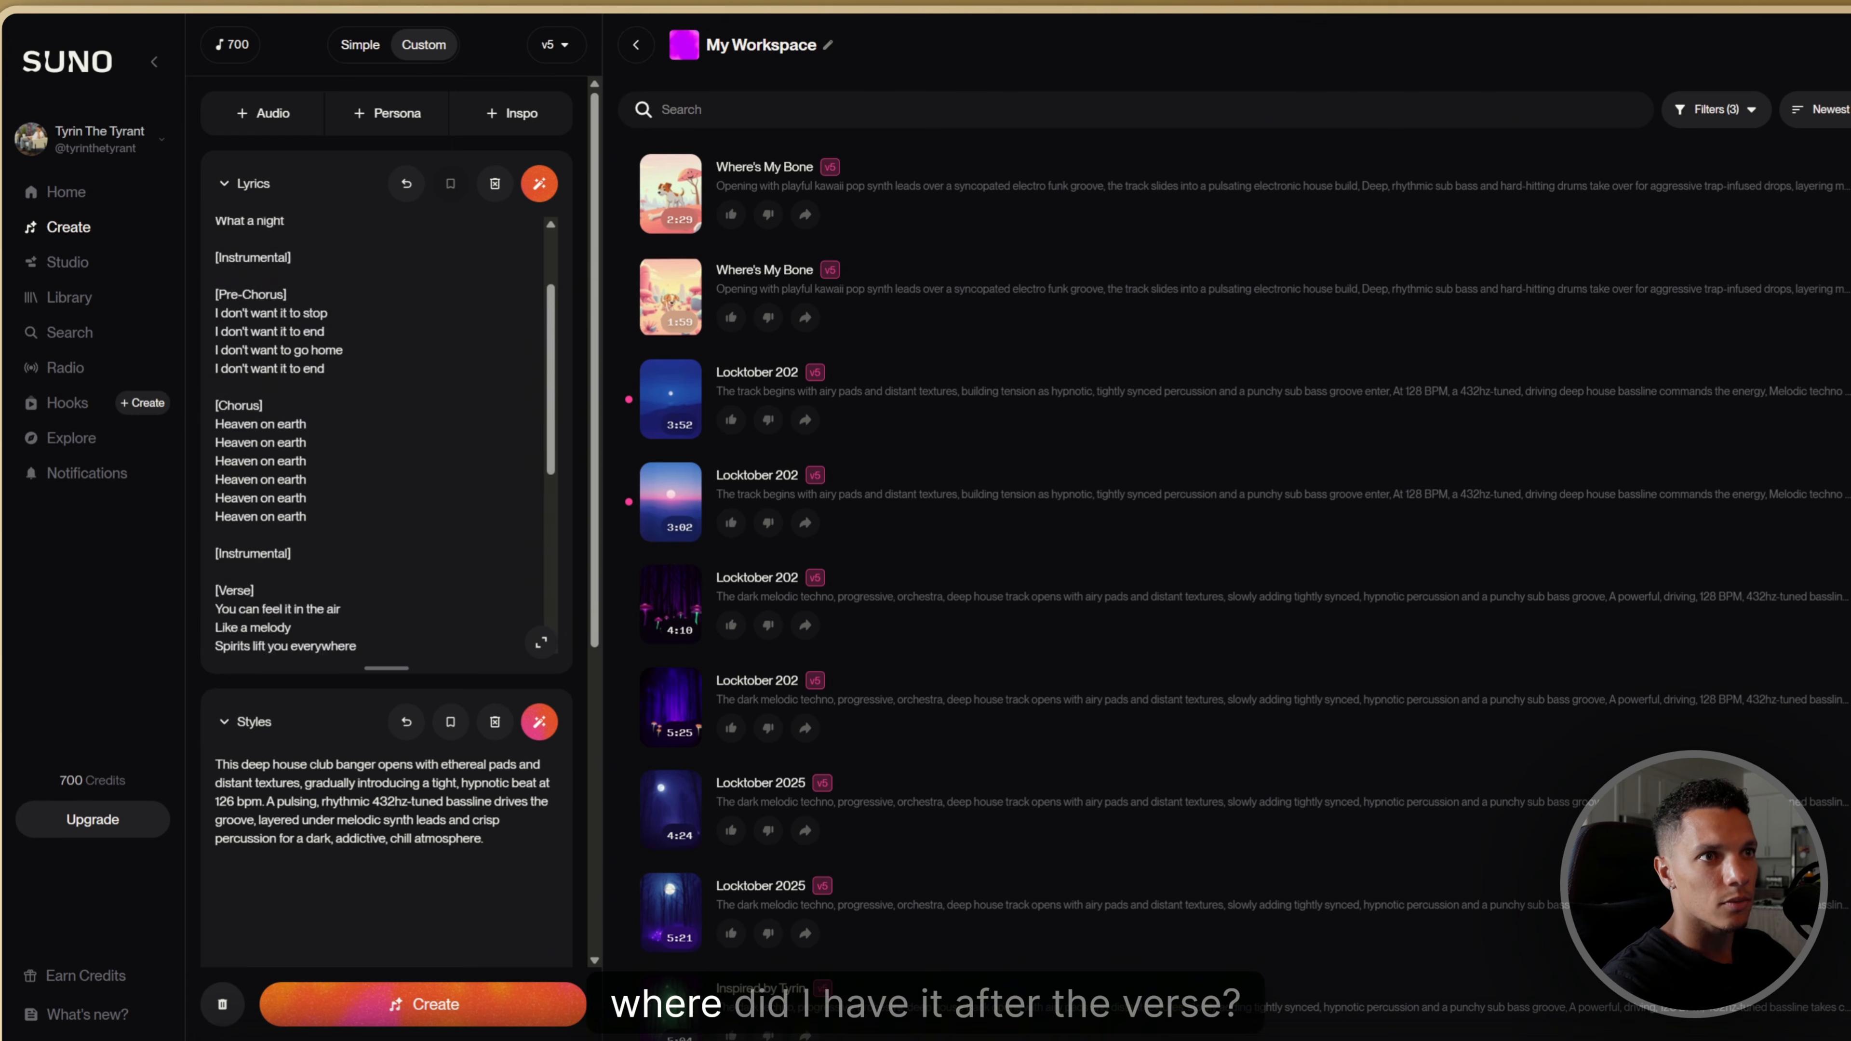
# Insert further [Instrumental] tags after the second verse and after the final chorus
pyautogui.scroll(-5, 379, 437)
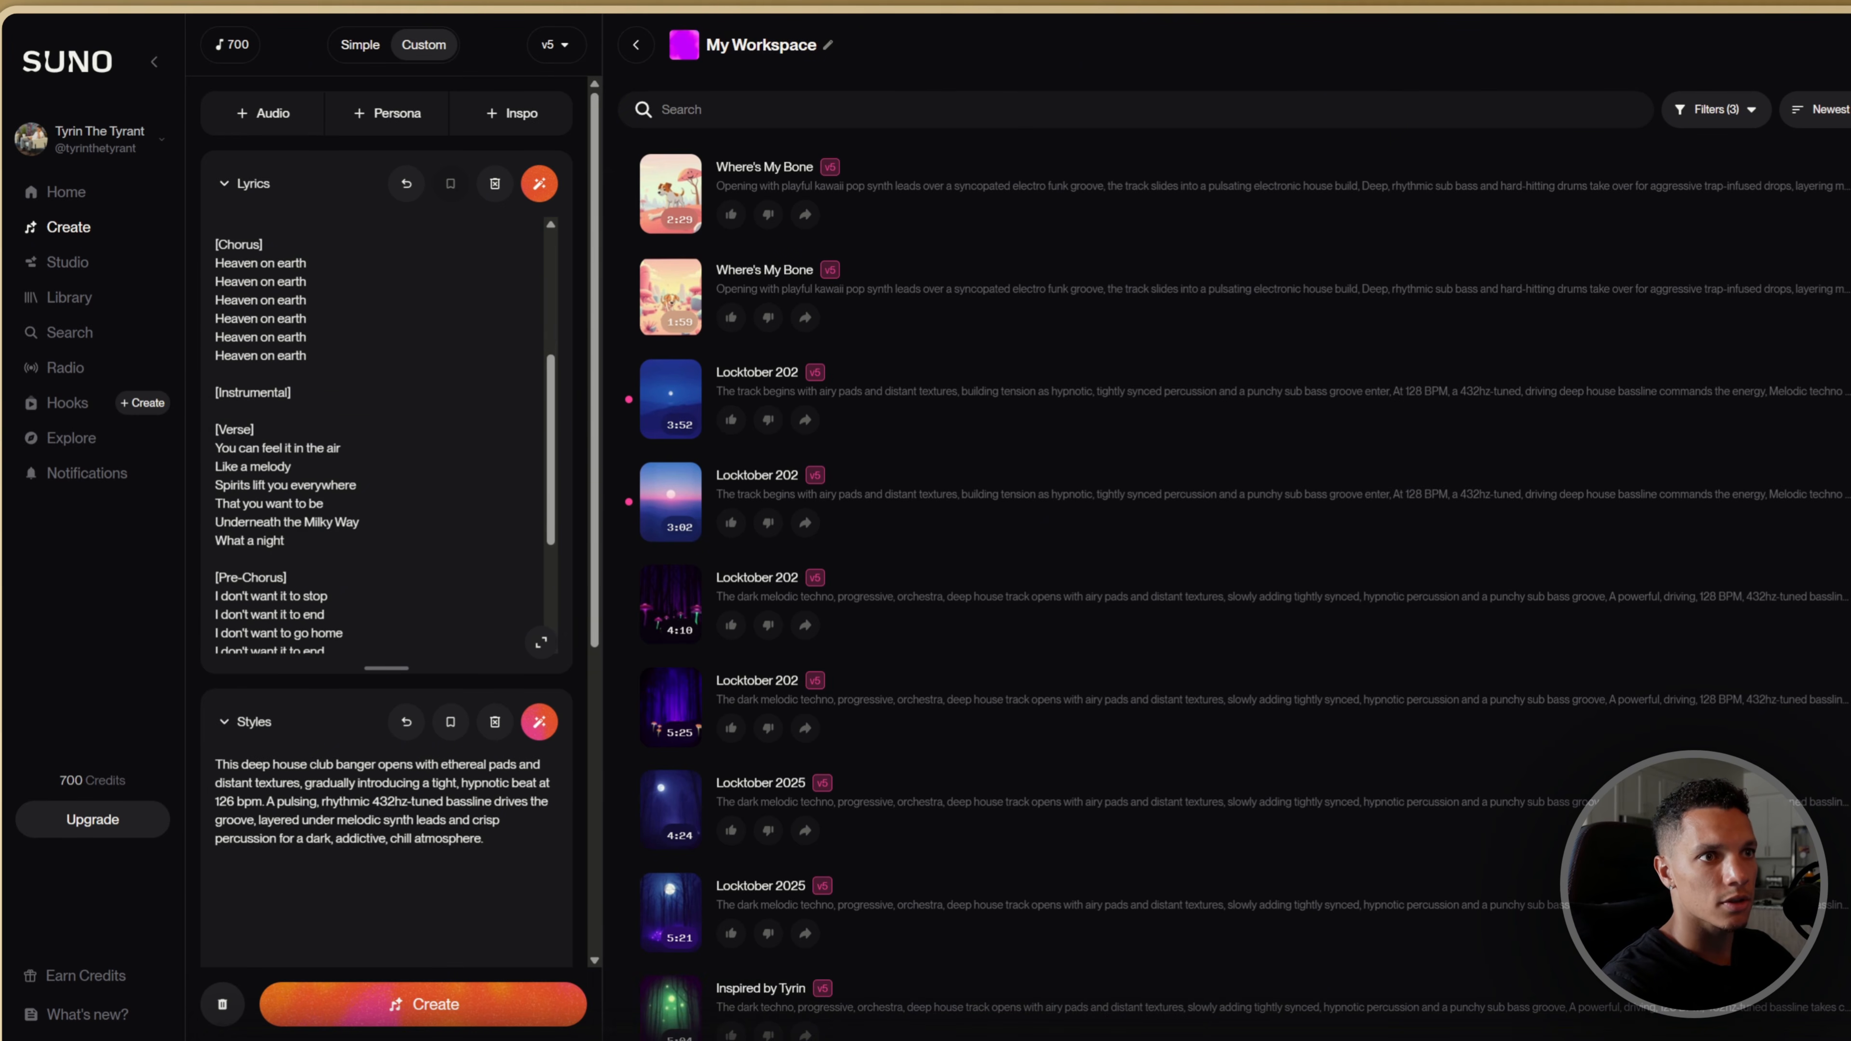
pyautogui.scroll(-2, 379, 438)
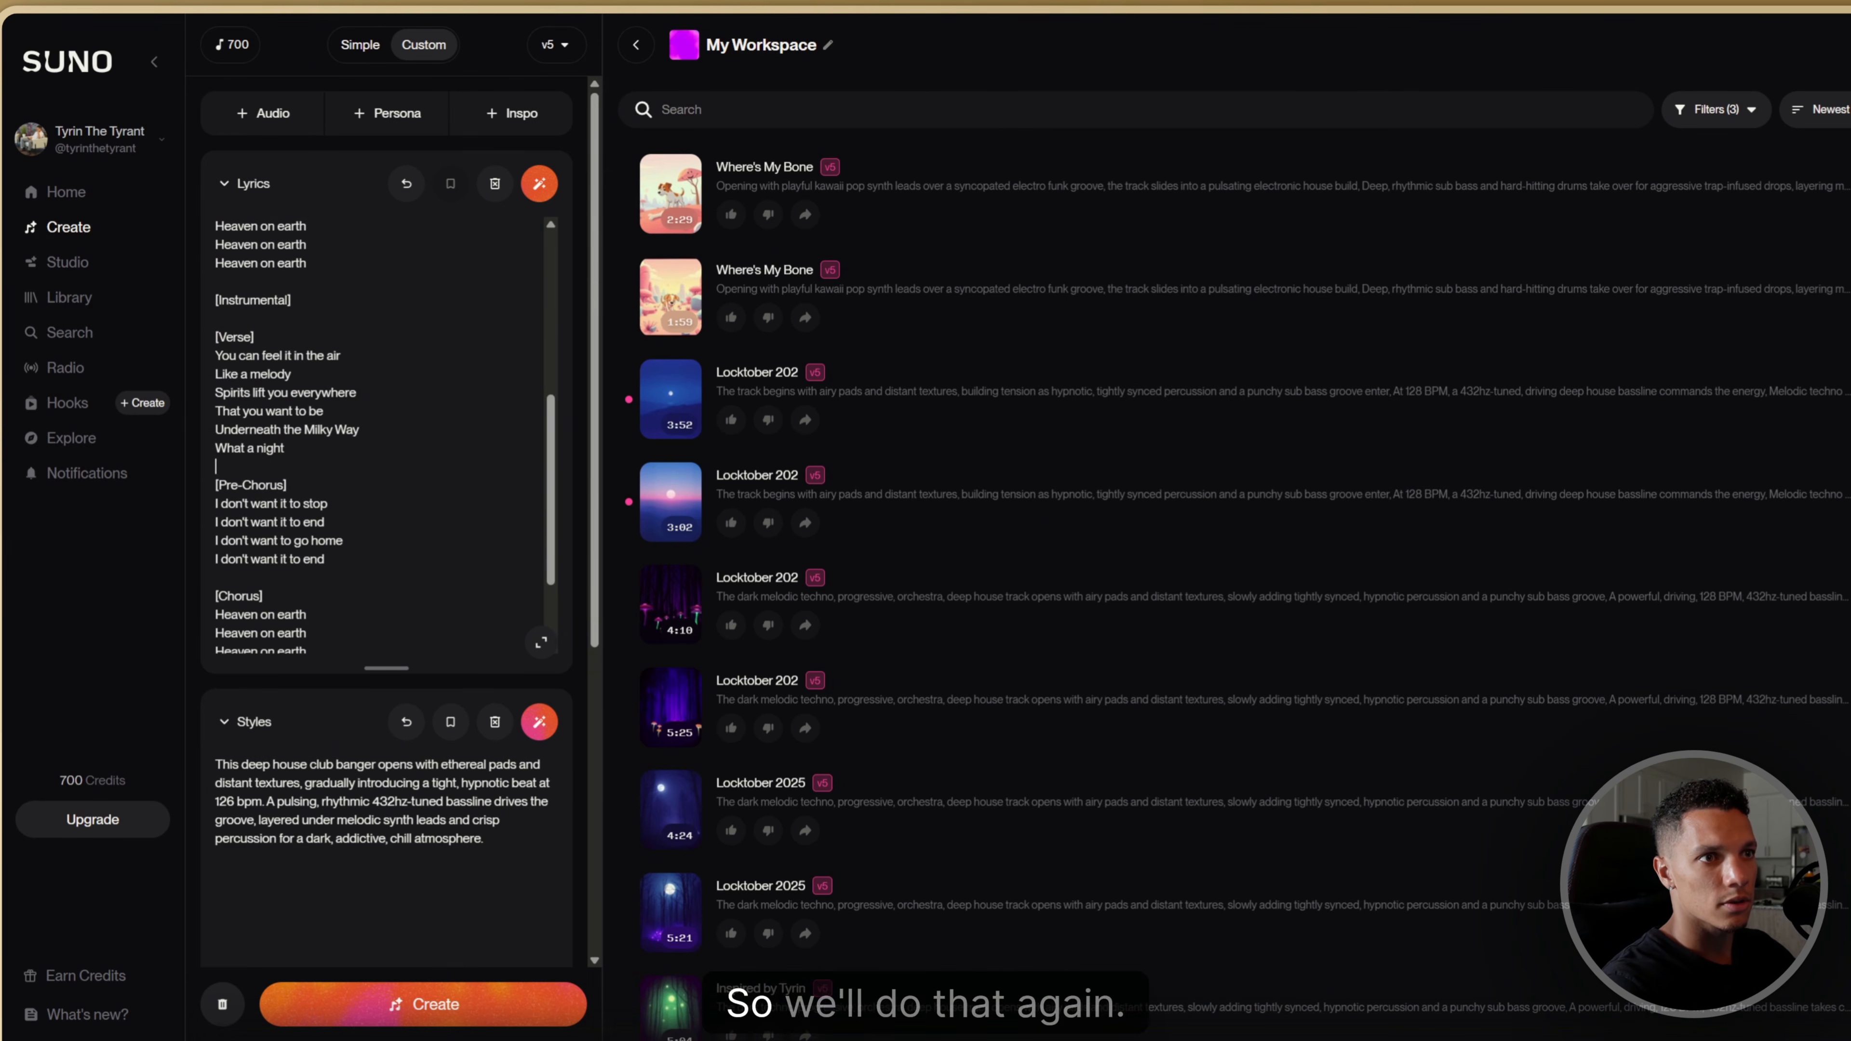
pyautogui.write('[Instrumental]')
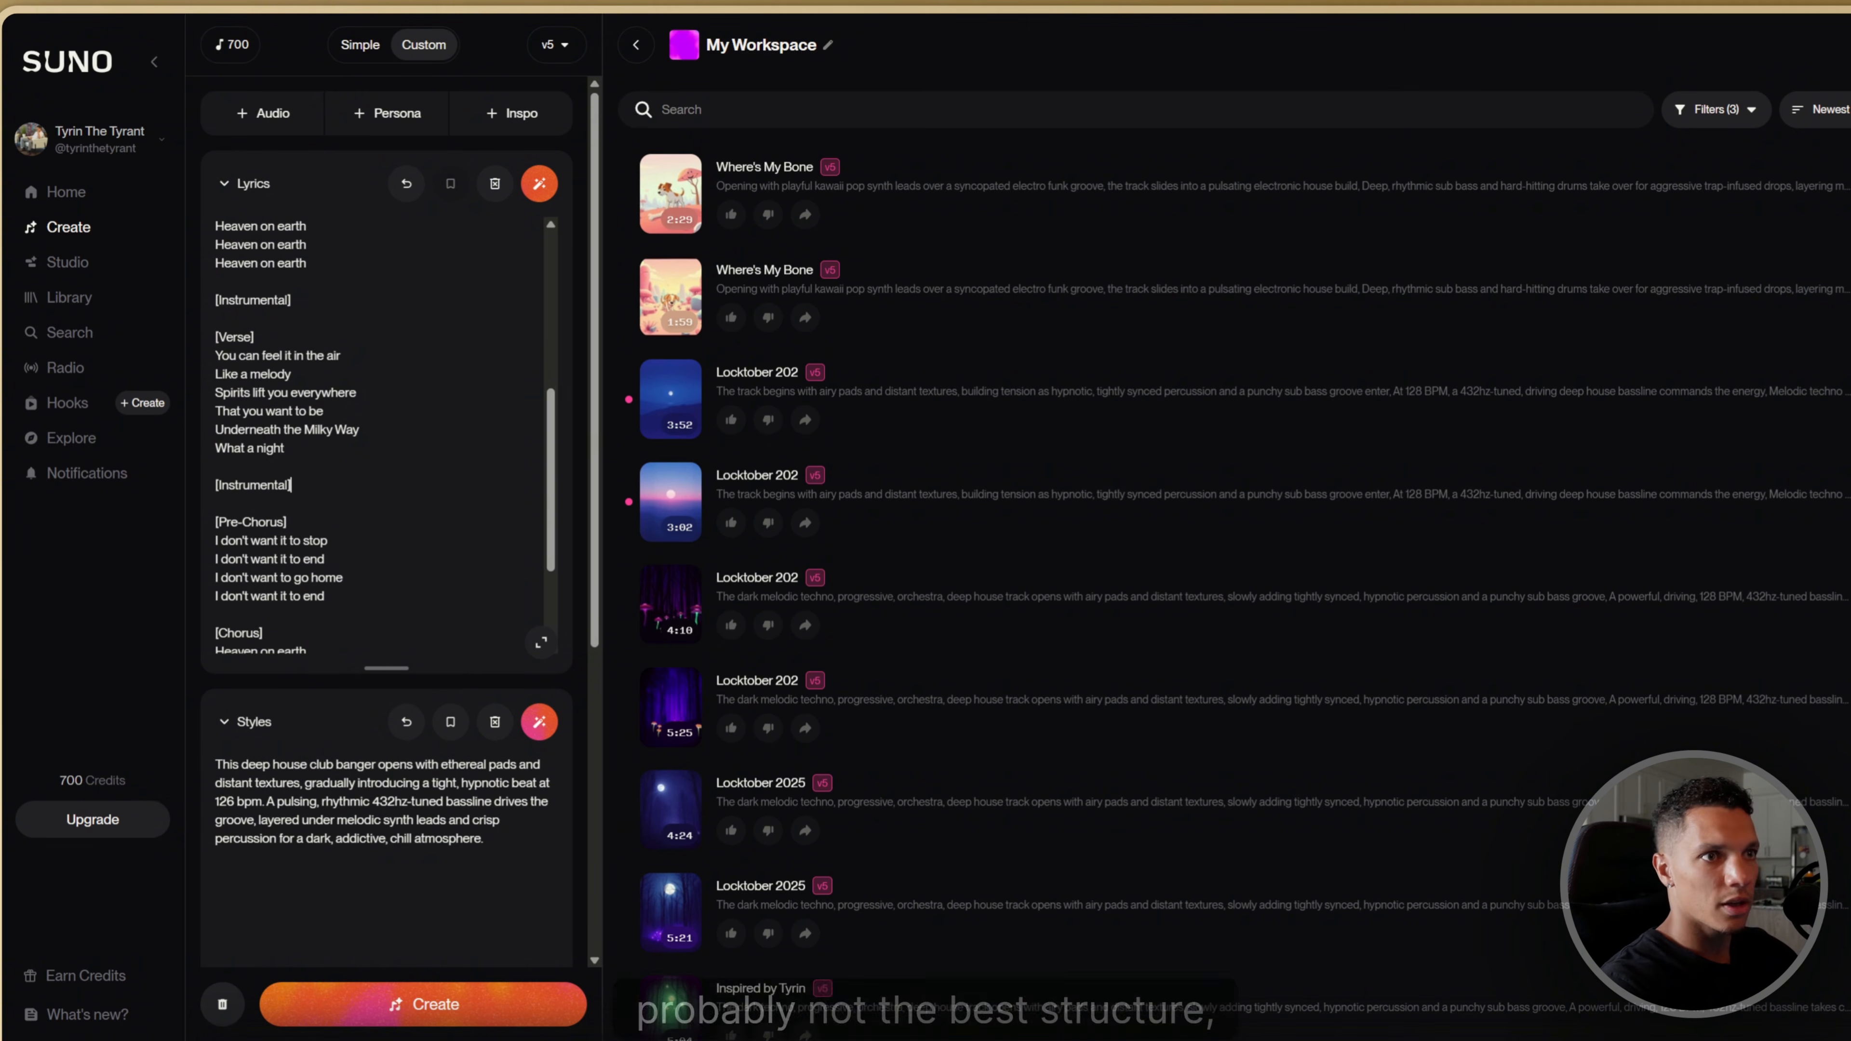
pyautogui.scroll(-3, 378, 437)
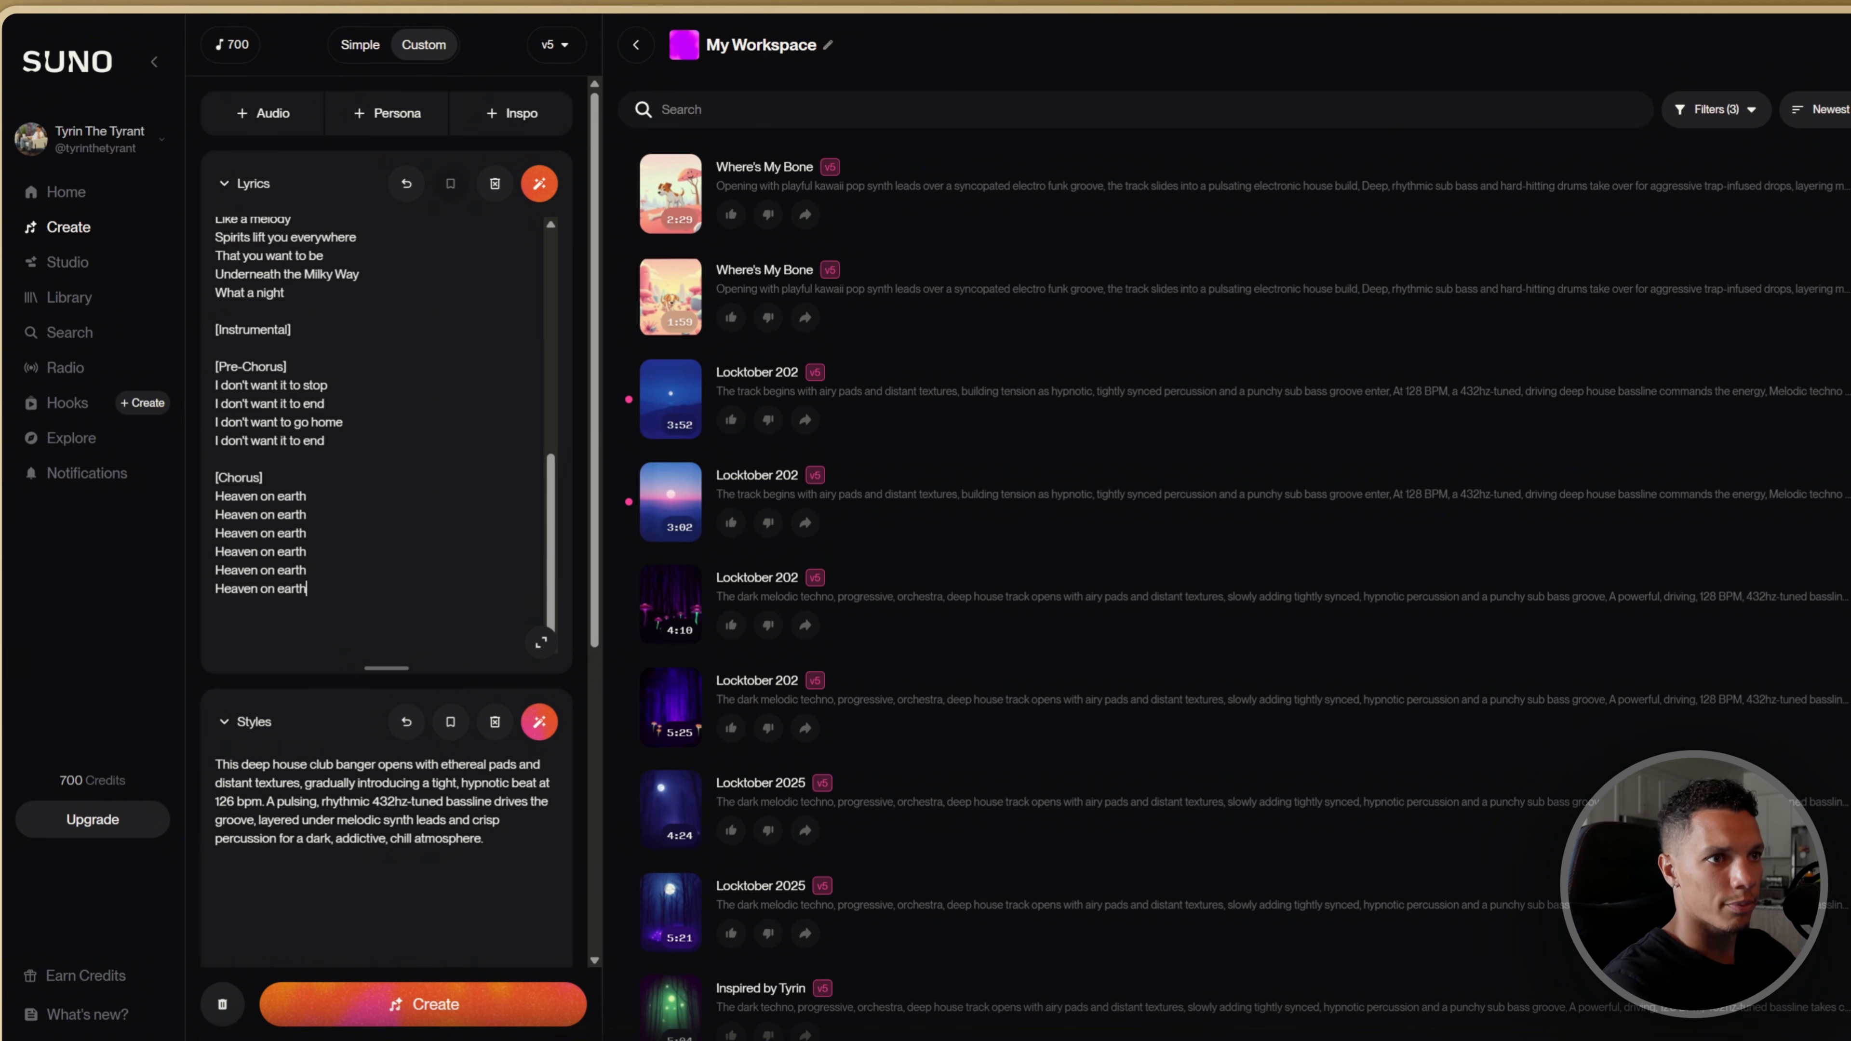
pyautogui.press('Return')
pyautogui.write('[Instrumental]')
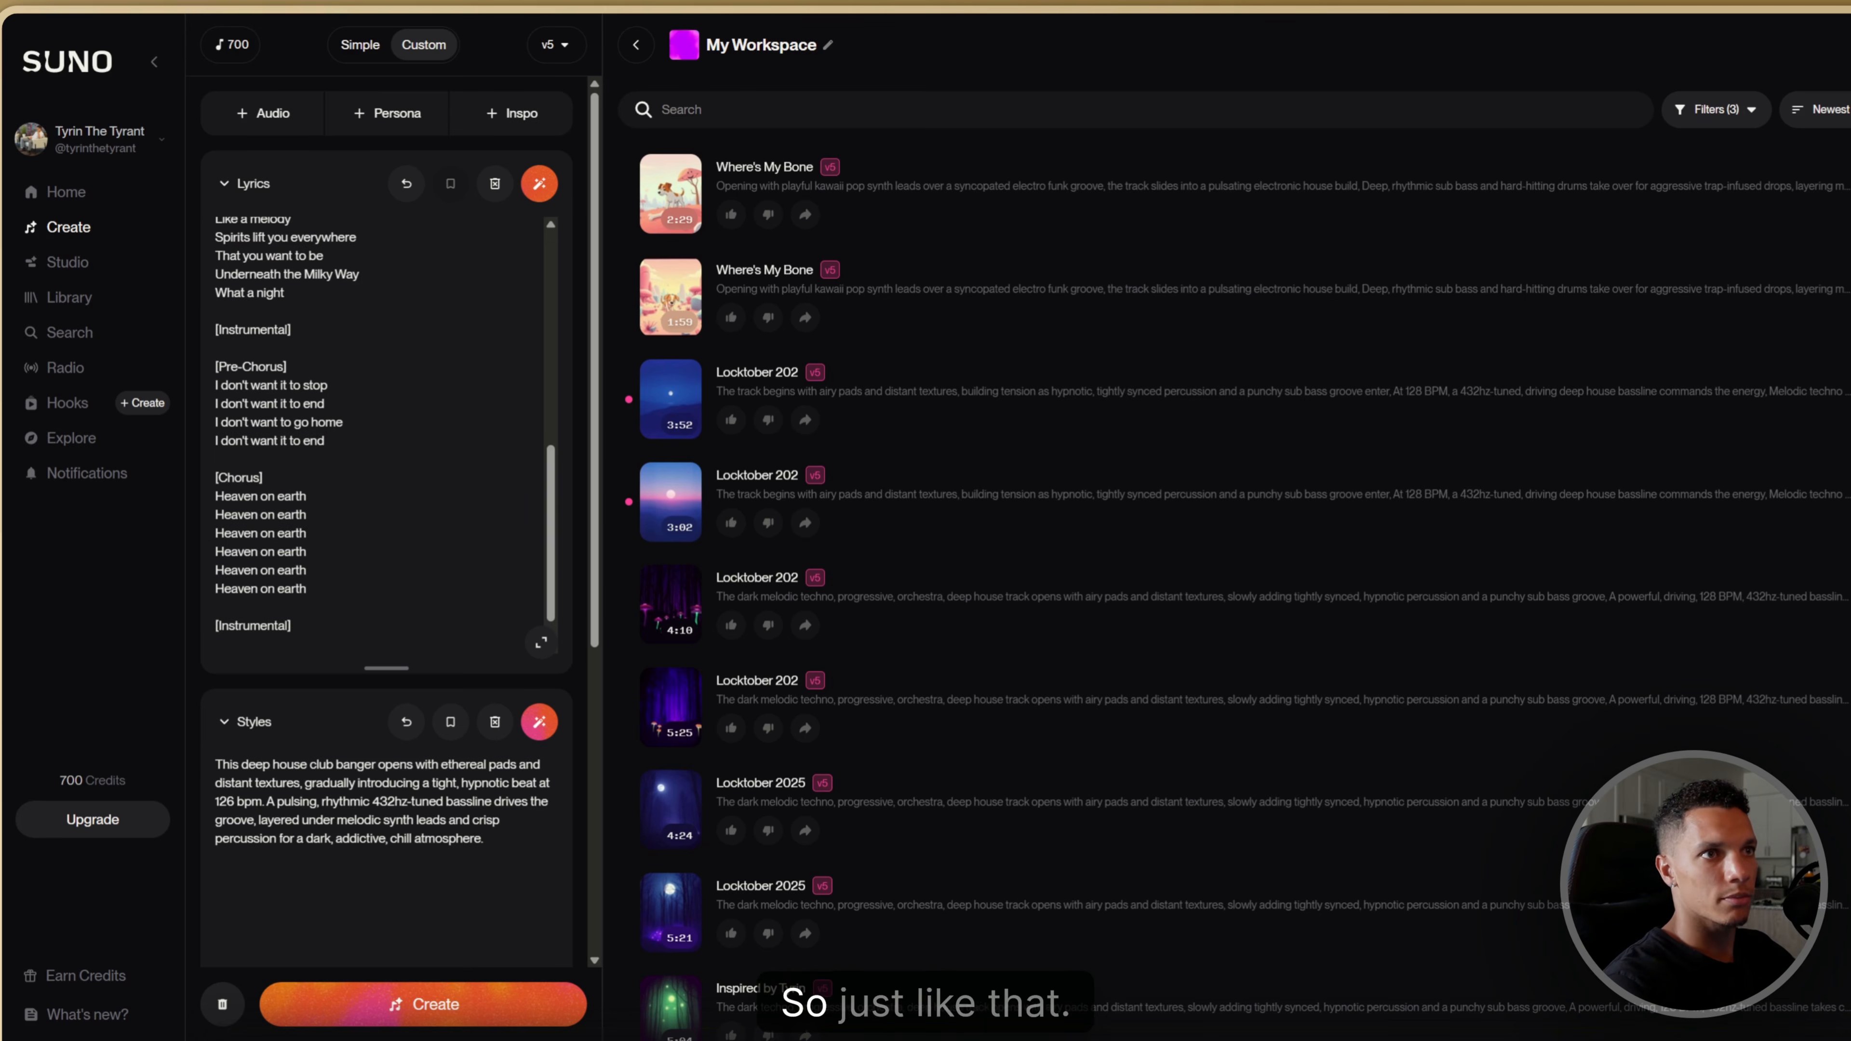
# Check the rest of the song form and apply the Deep Focus persona to the song
pyautogui.scroll(3, 379, 438)
pyautogui.scroll(1, 379, 438)
pyautogui.scroll(-10, 432, 663)
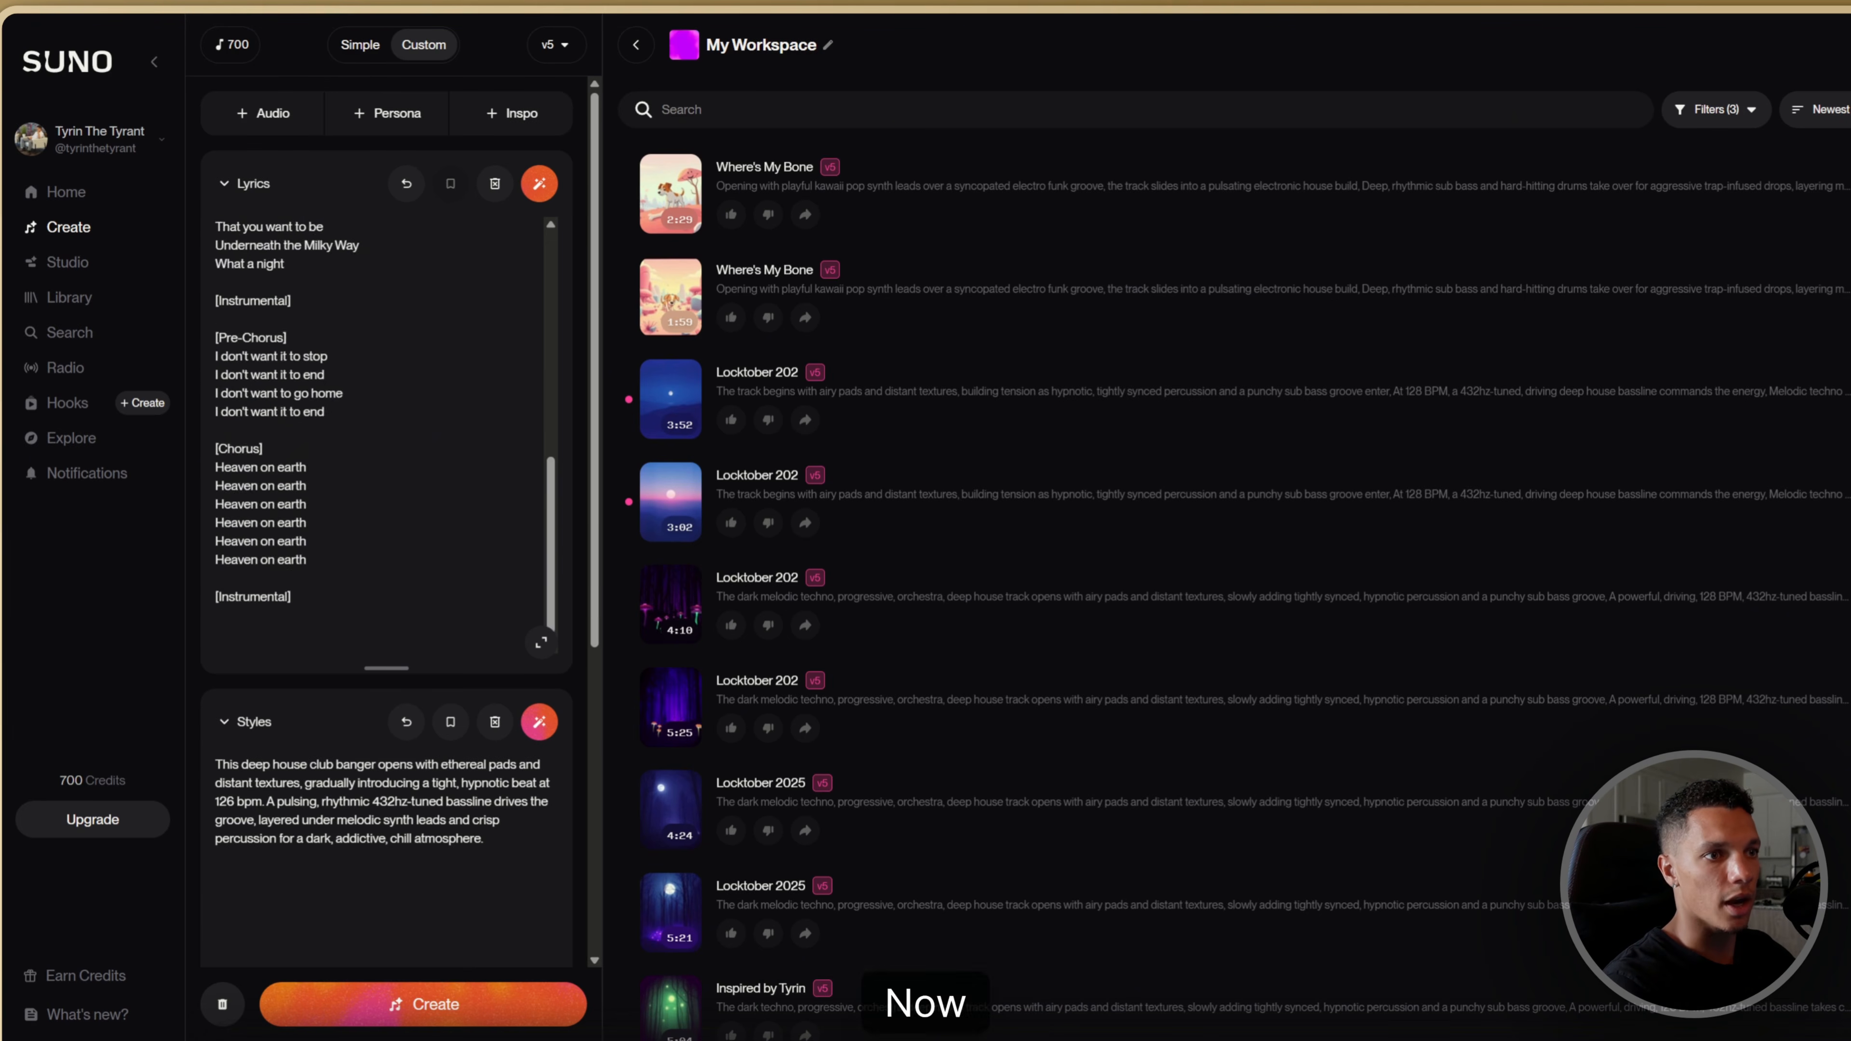
pyautogui.scroll(1, 433, 667)
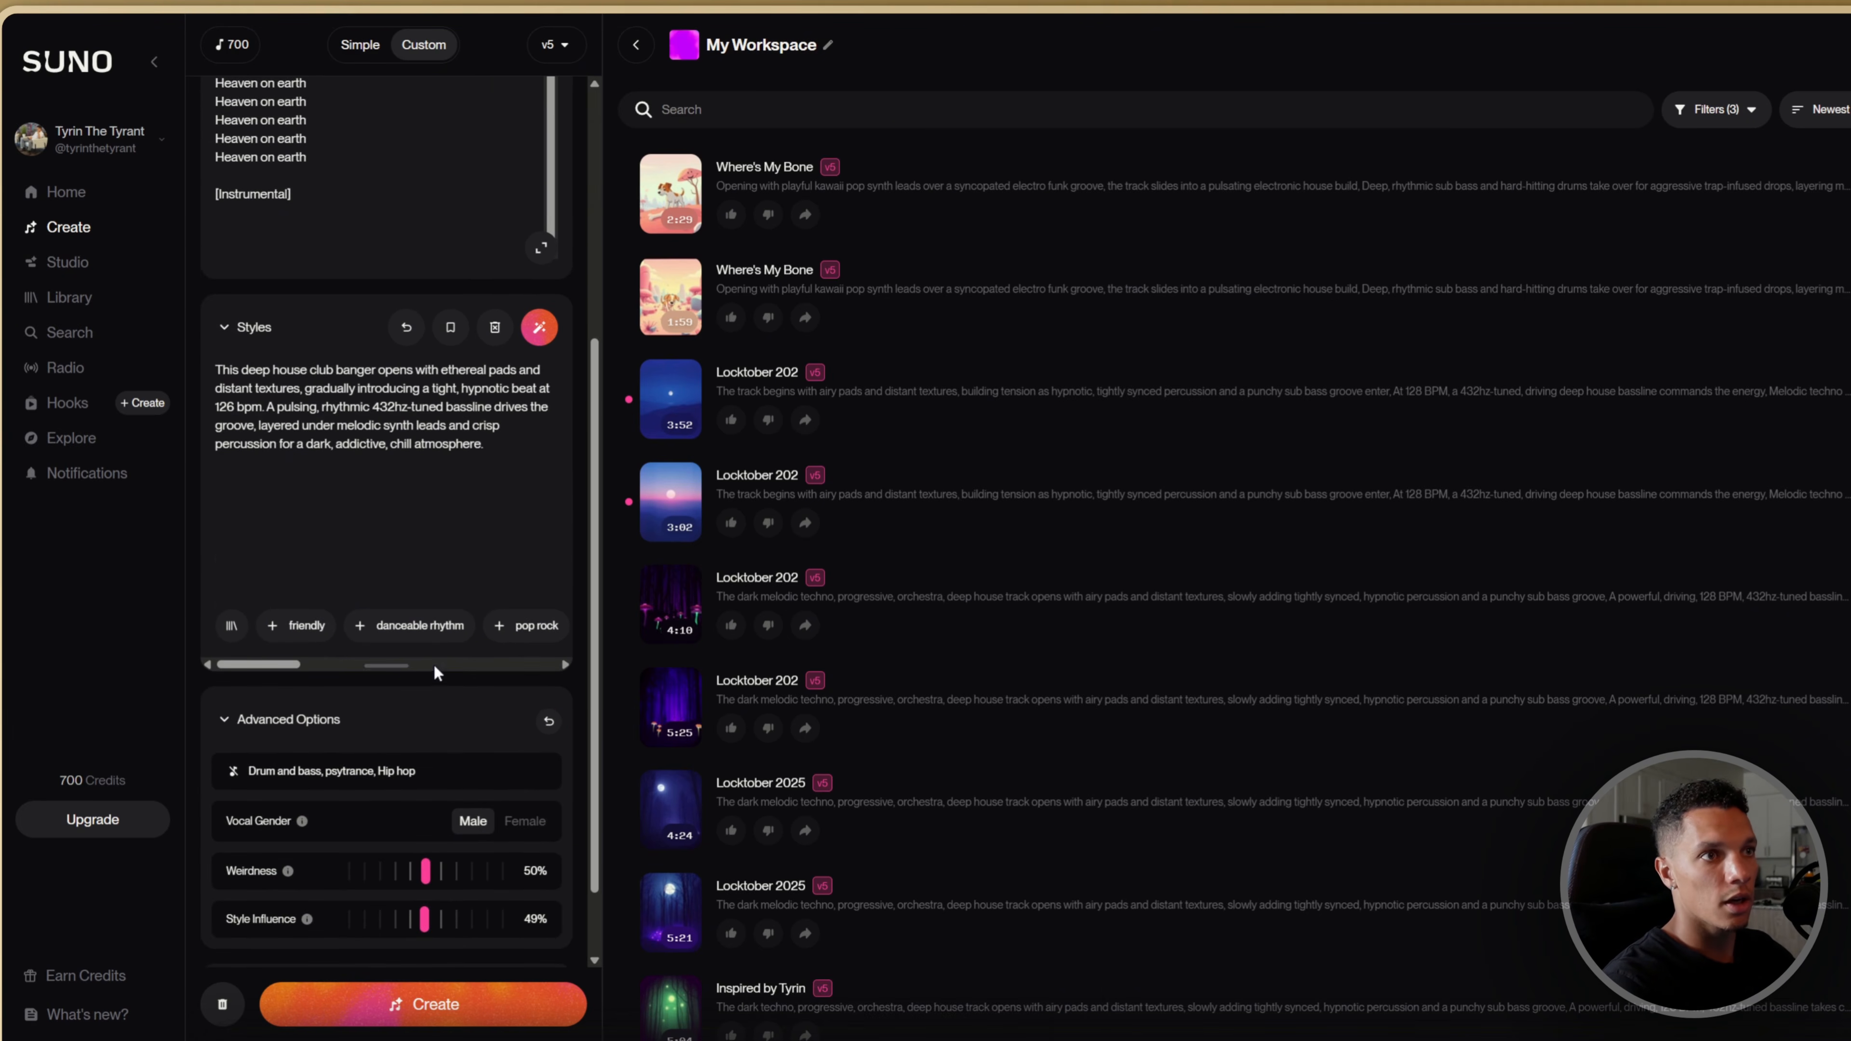
pyautogui.scroll(4, 433, 667)
pyautogui.scroll(1, 433, 667)
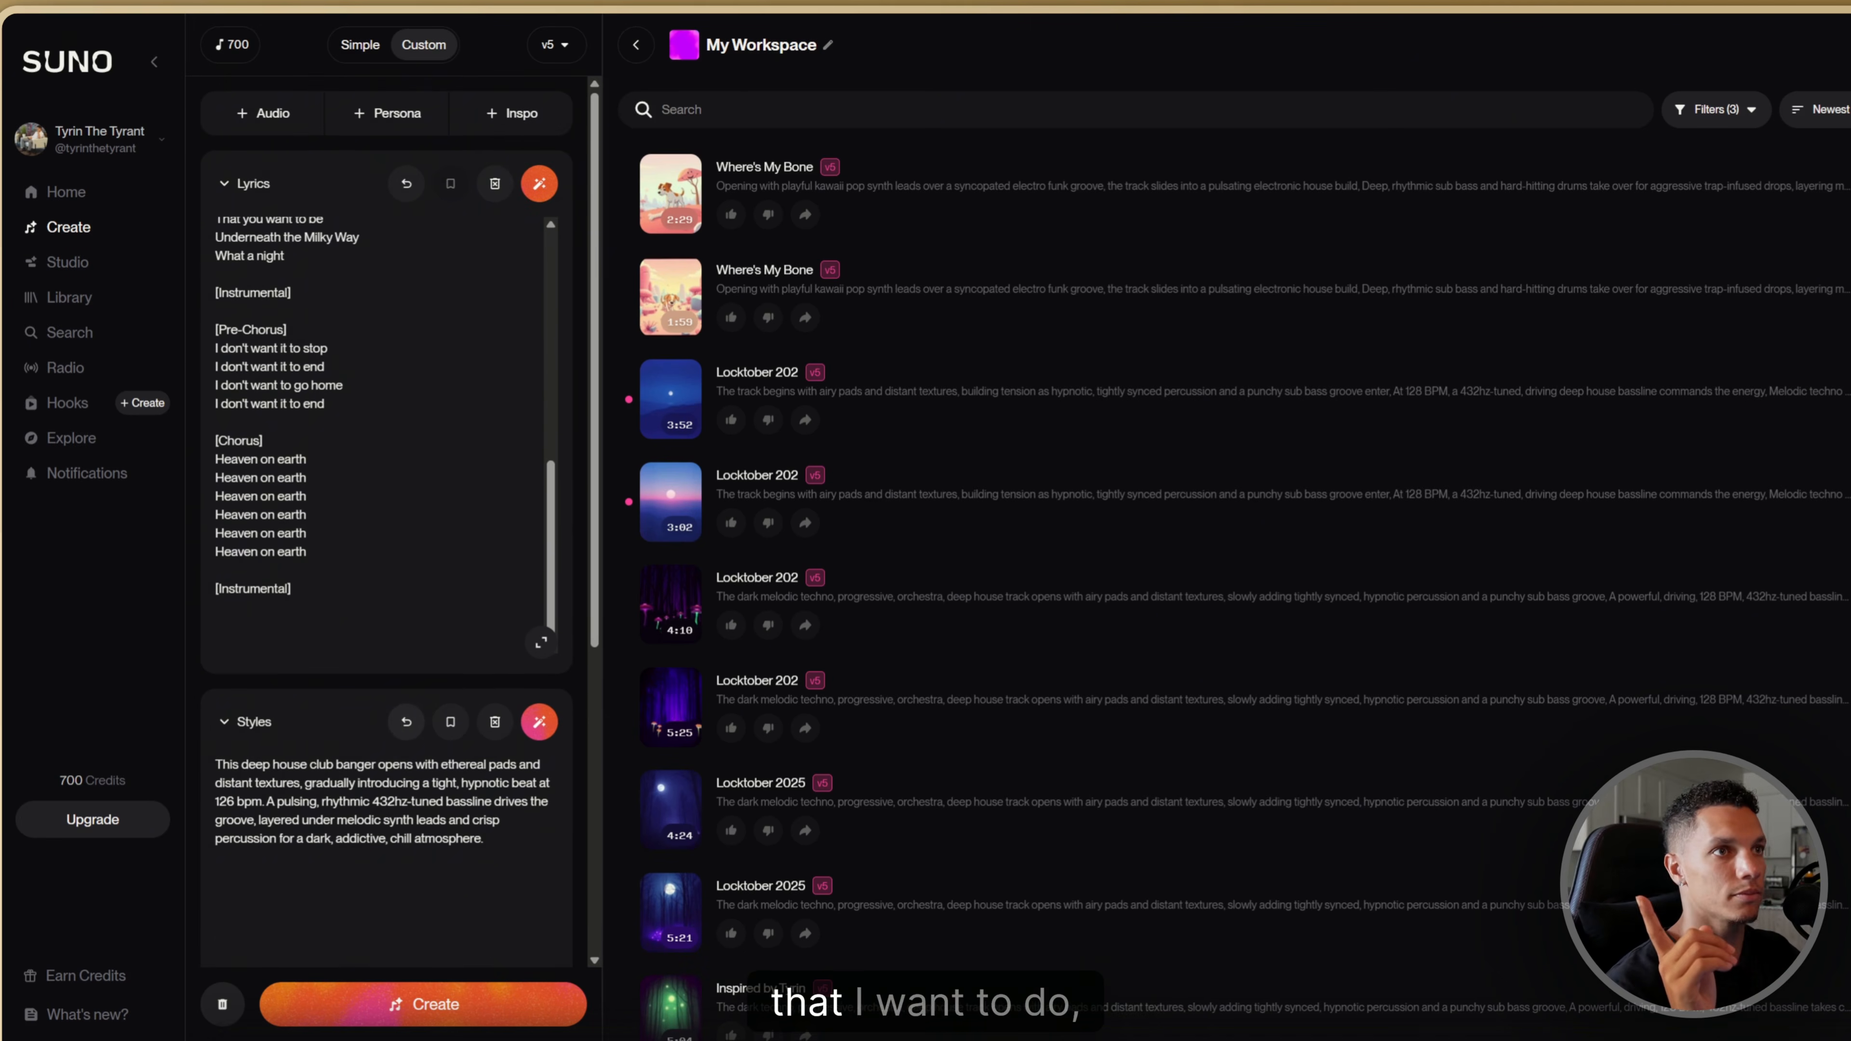
pyautogui.click(426, 122)
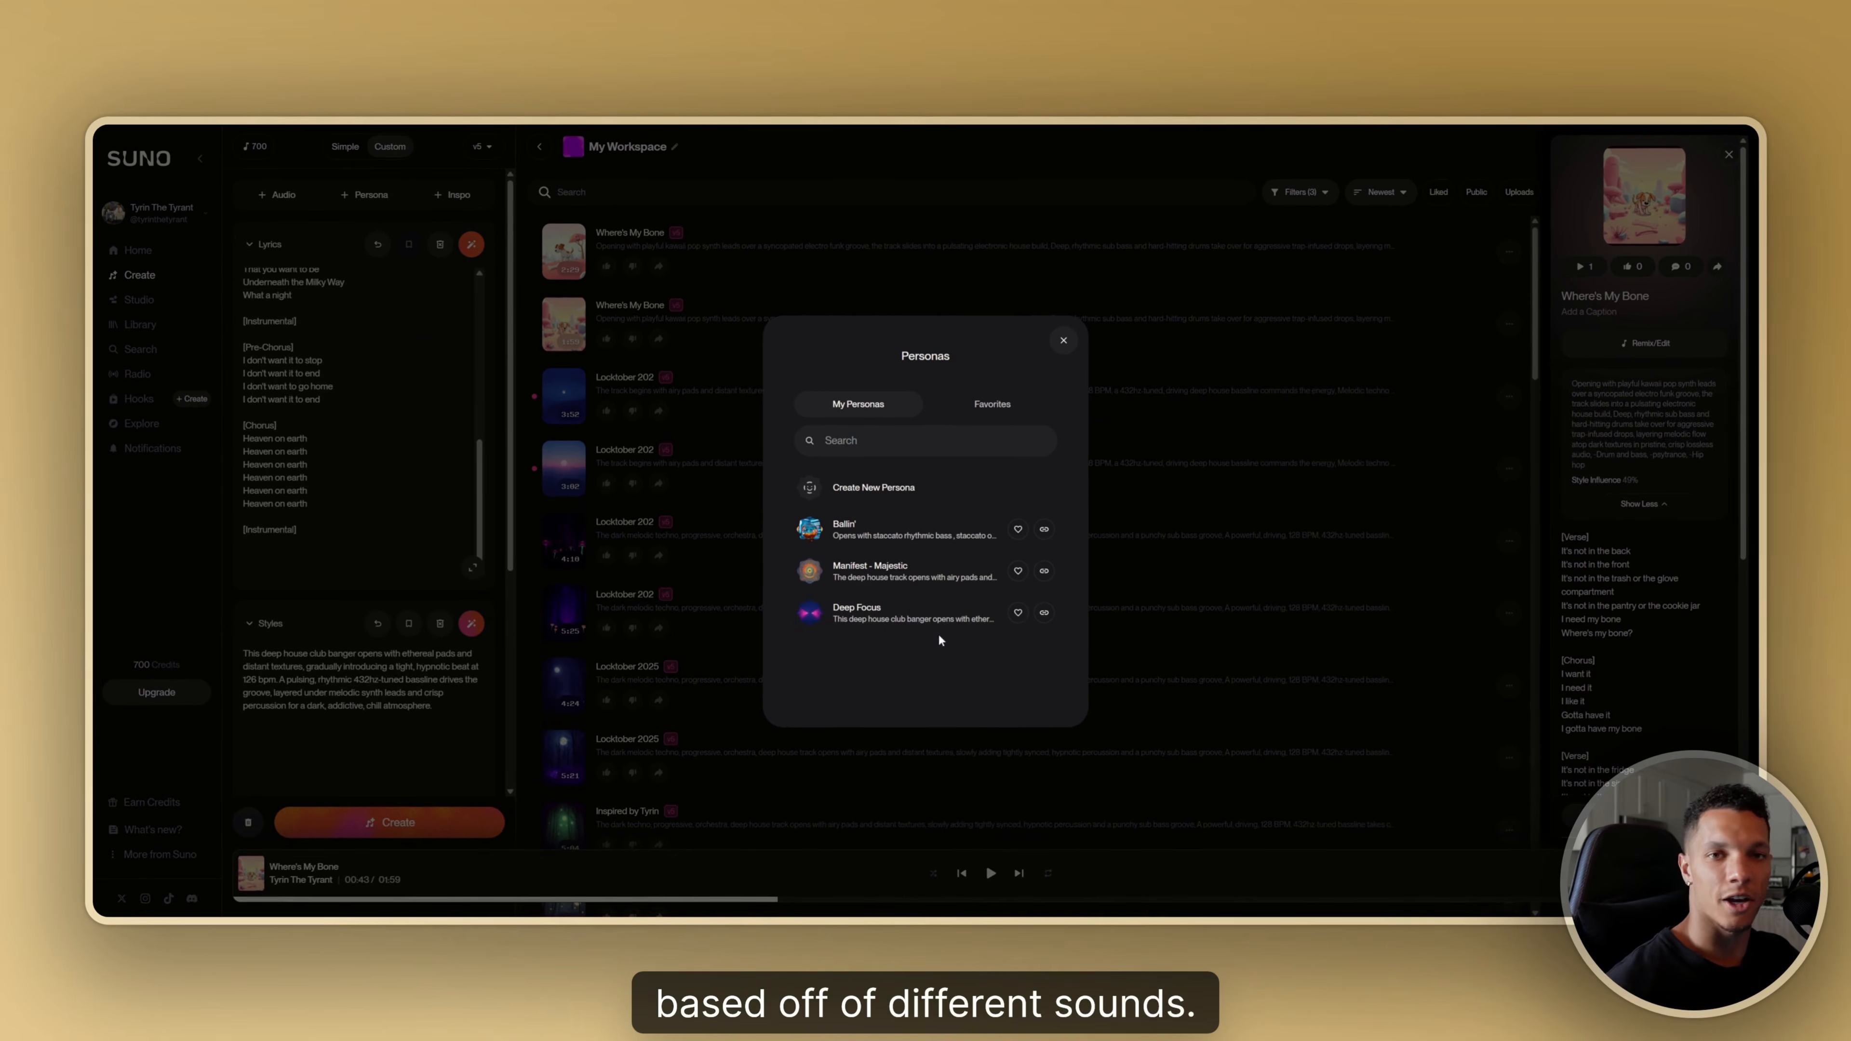
pyautogui.click(915, 616)
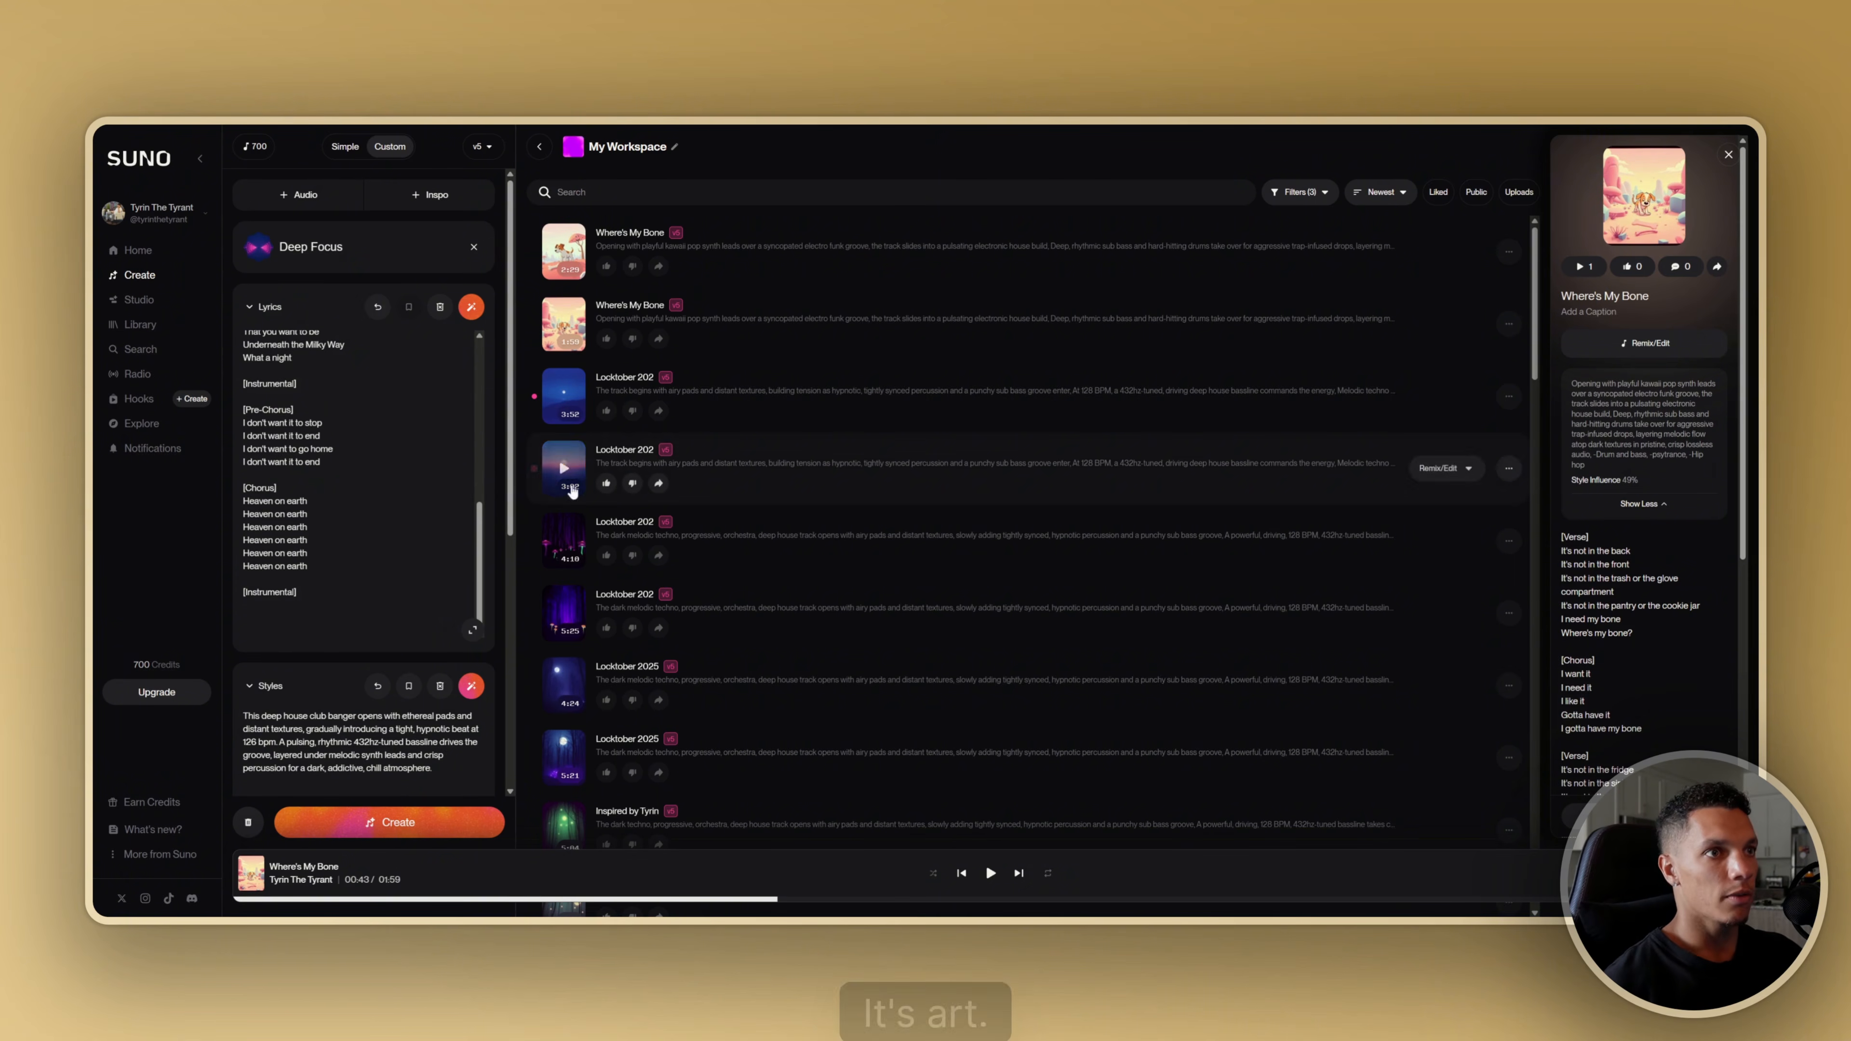
# Set both Audio Influence and Style Influence to 50% in the advanced options
pyautogui.moveTo(513, 402); pyautogui.dragTo(491, 576)
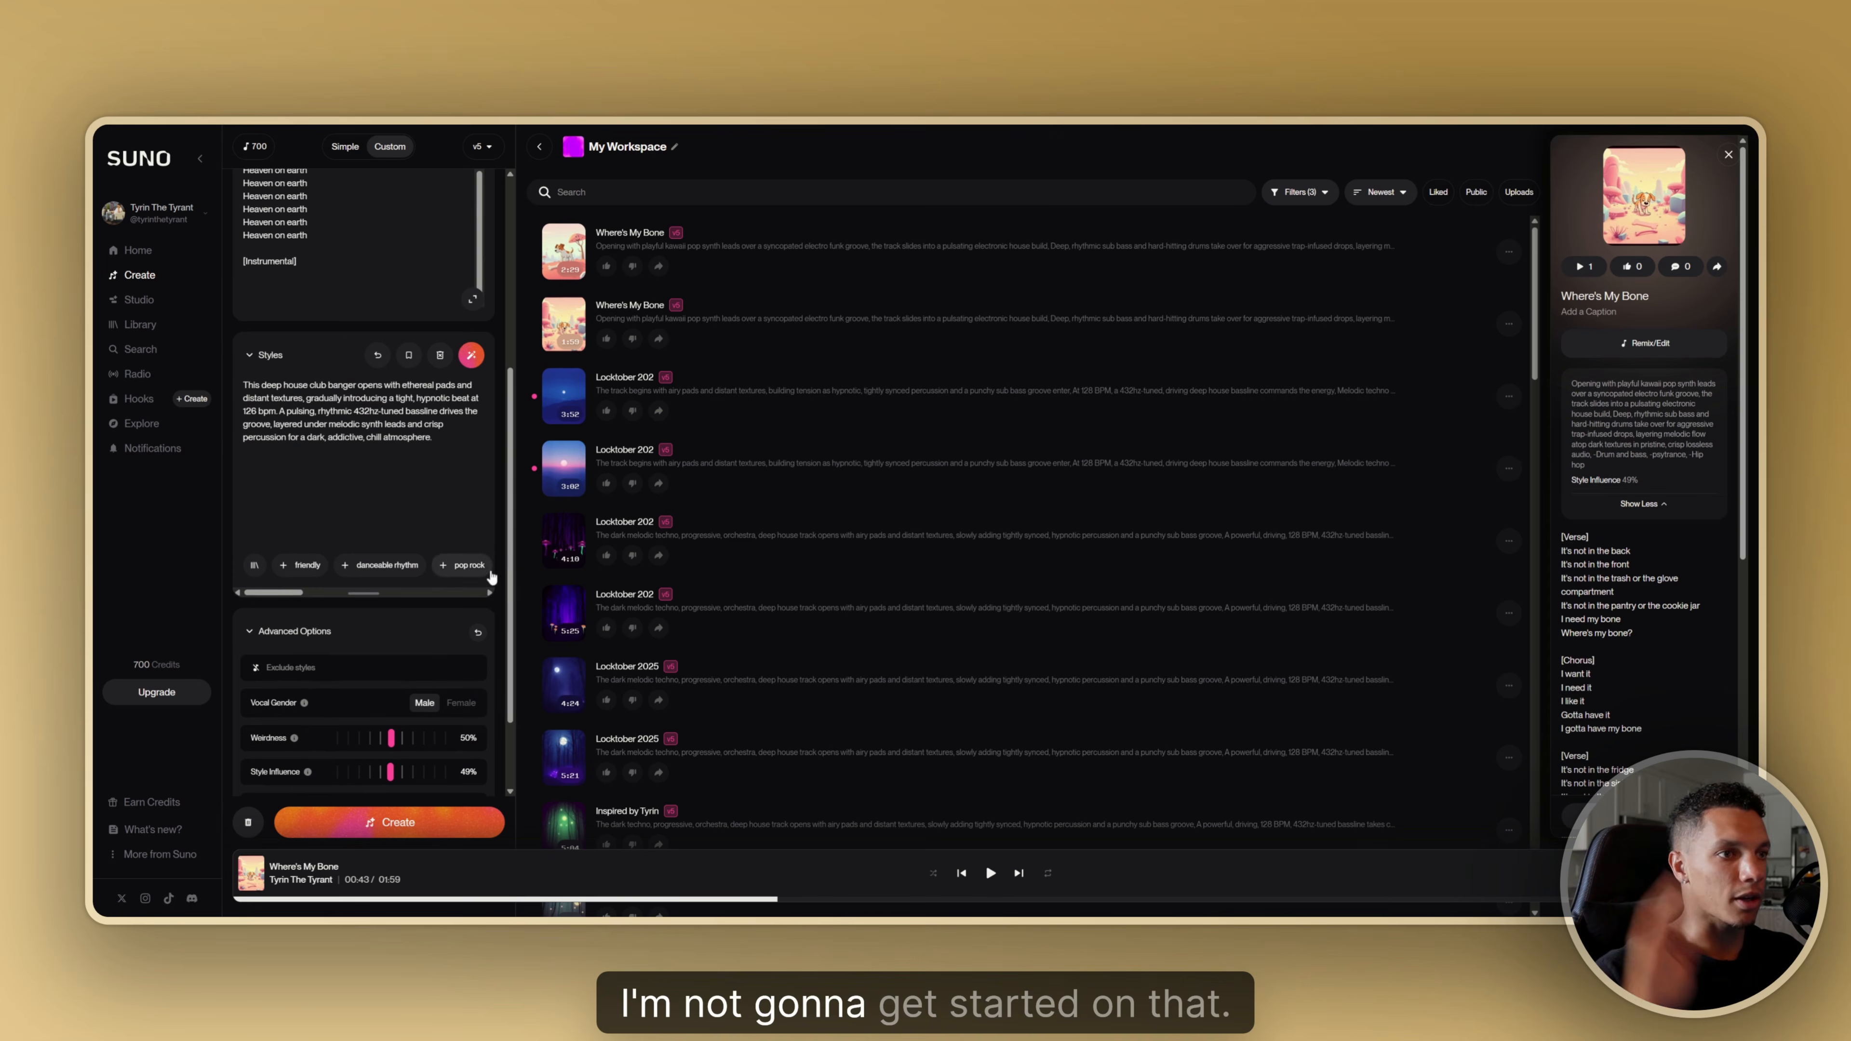
pyautogui.scroll(-3, 492, 576)
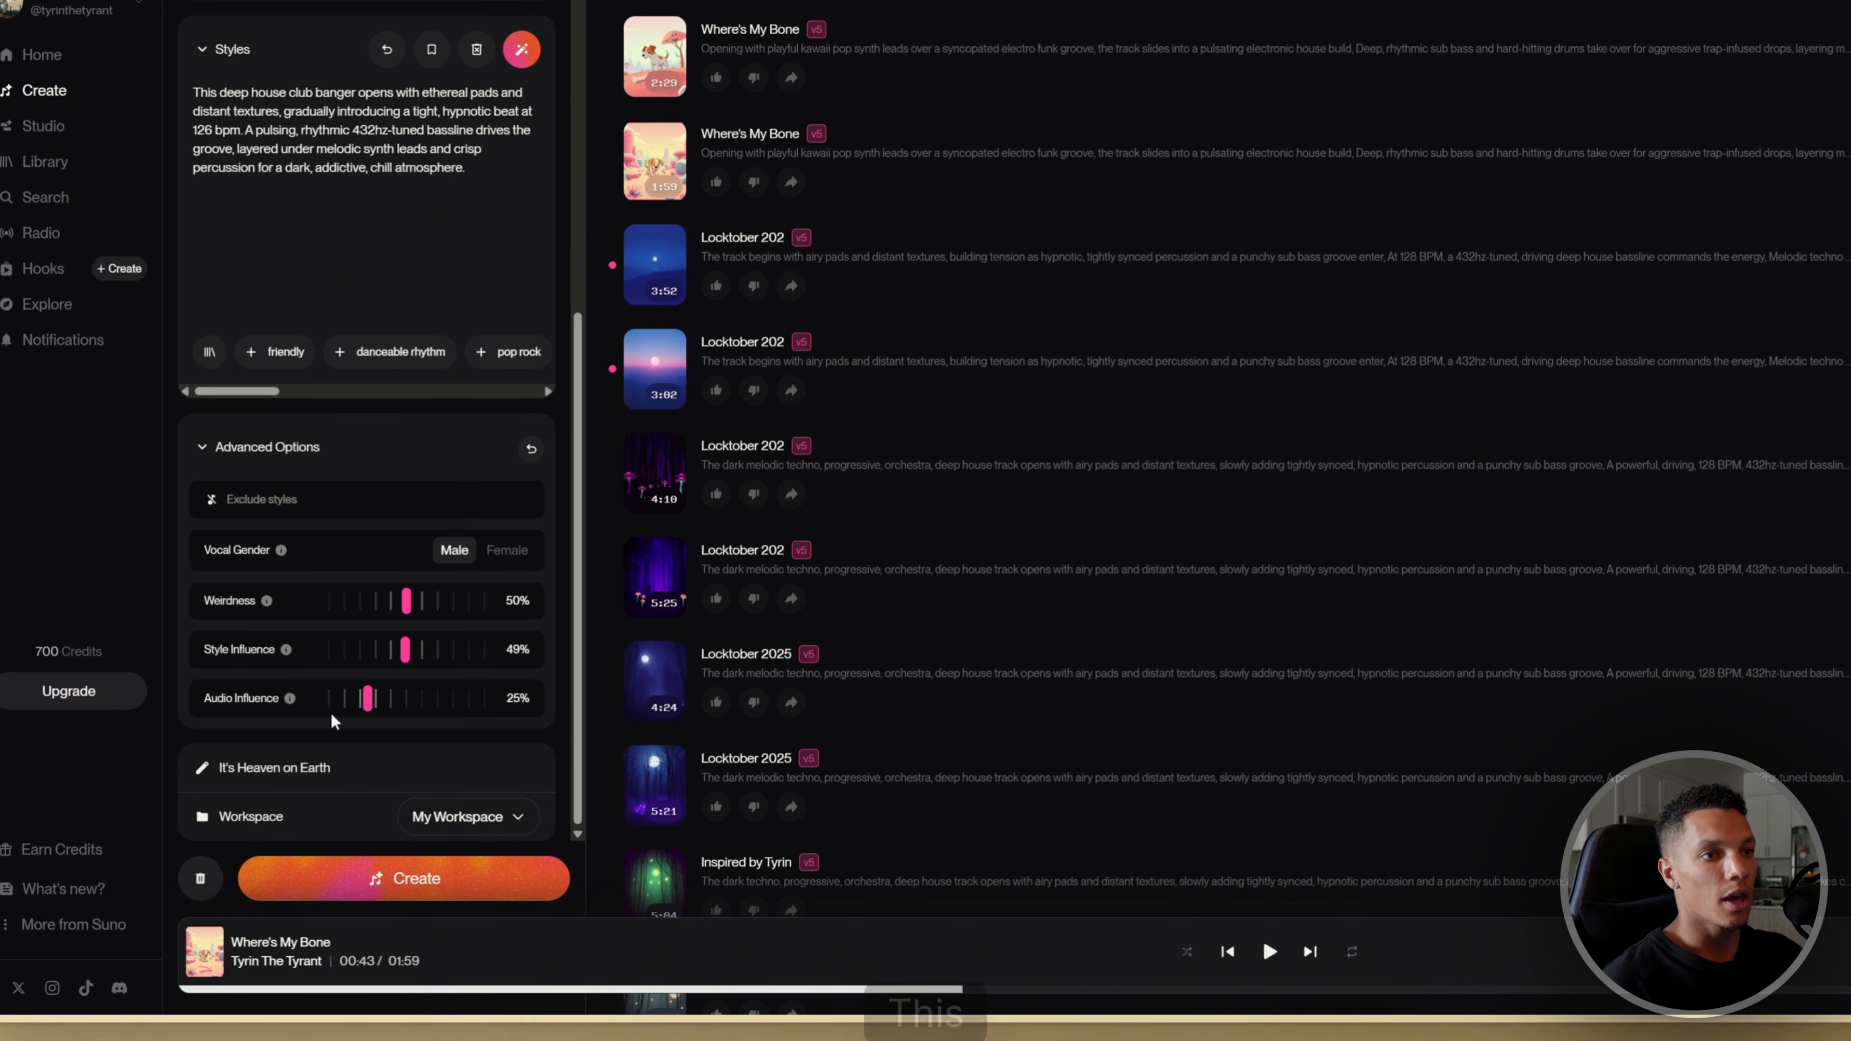
pyautogui.scroll(10, 329, 524)
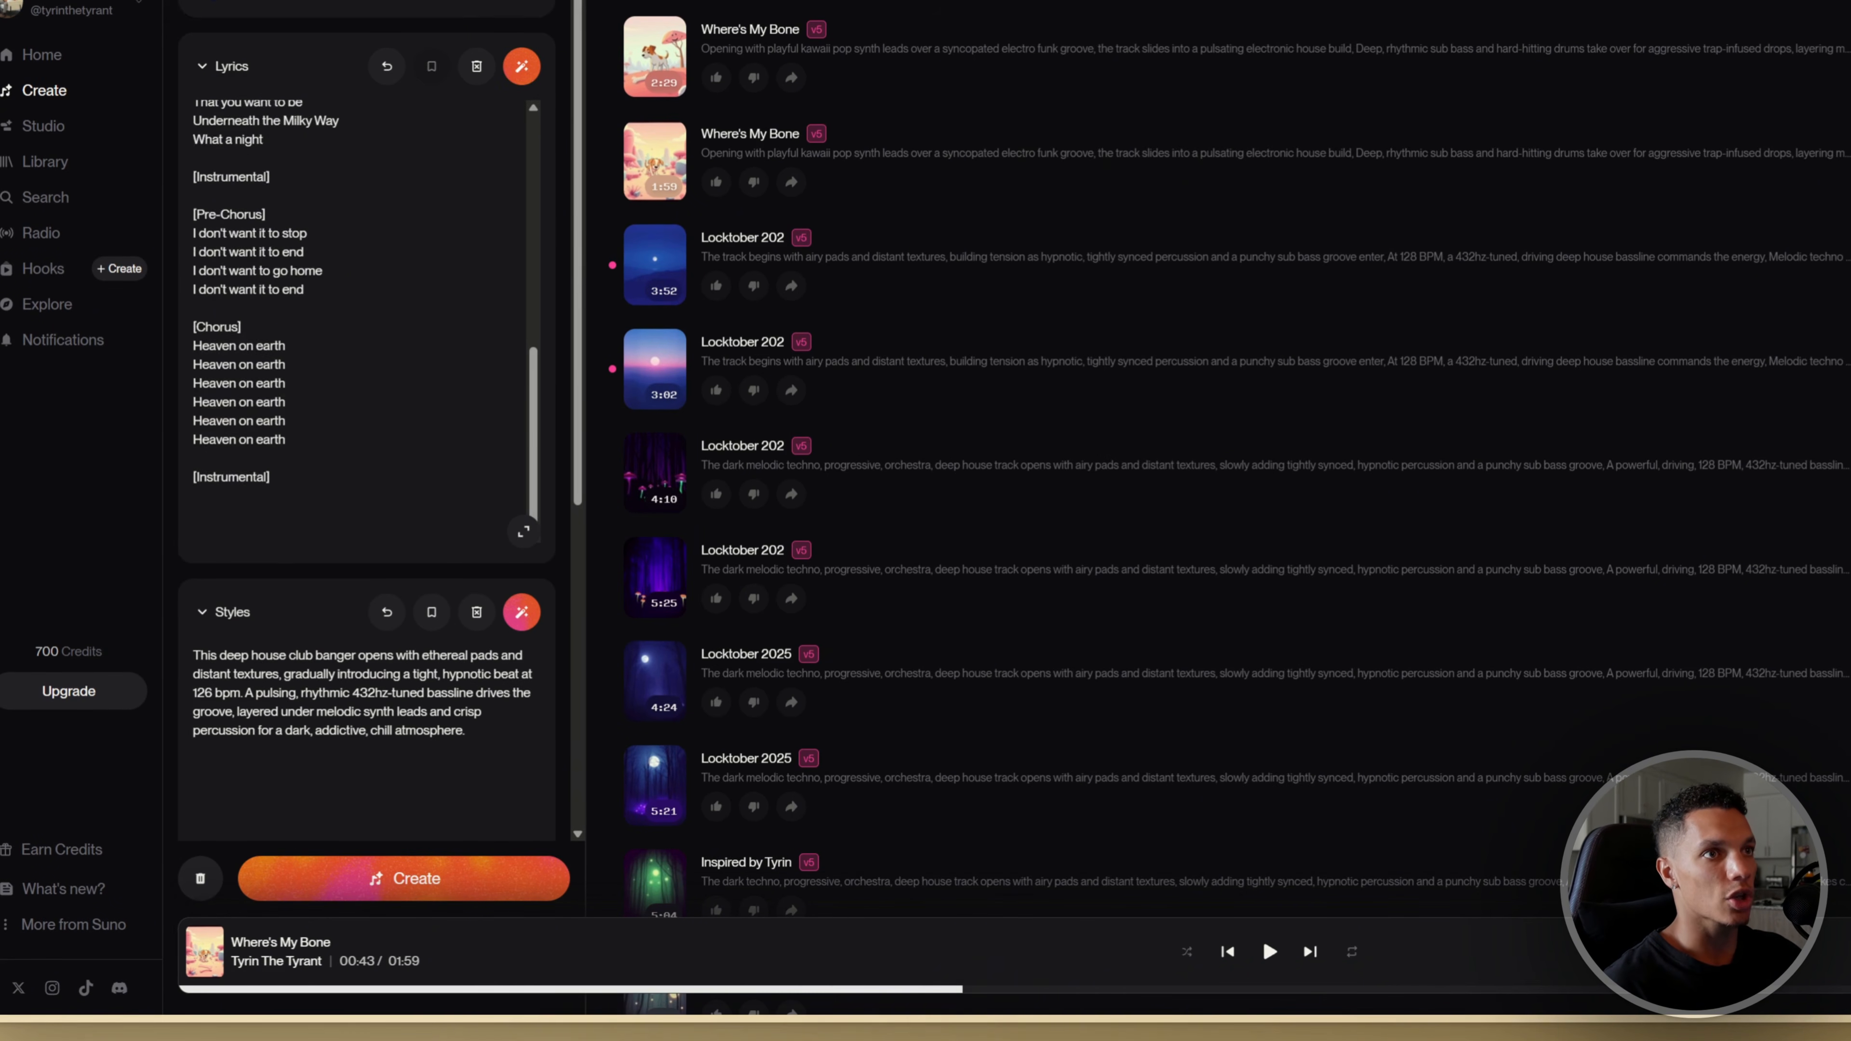
pyautogui.scroll(5, 357, 313)
pyautogui.scroll(-8, 367, 438)
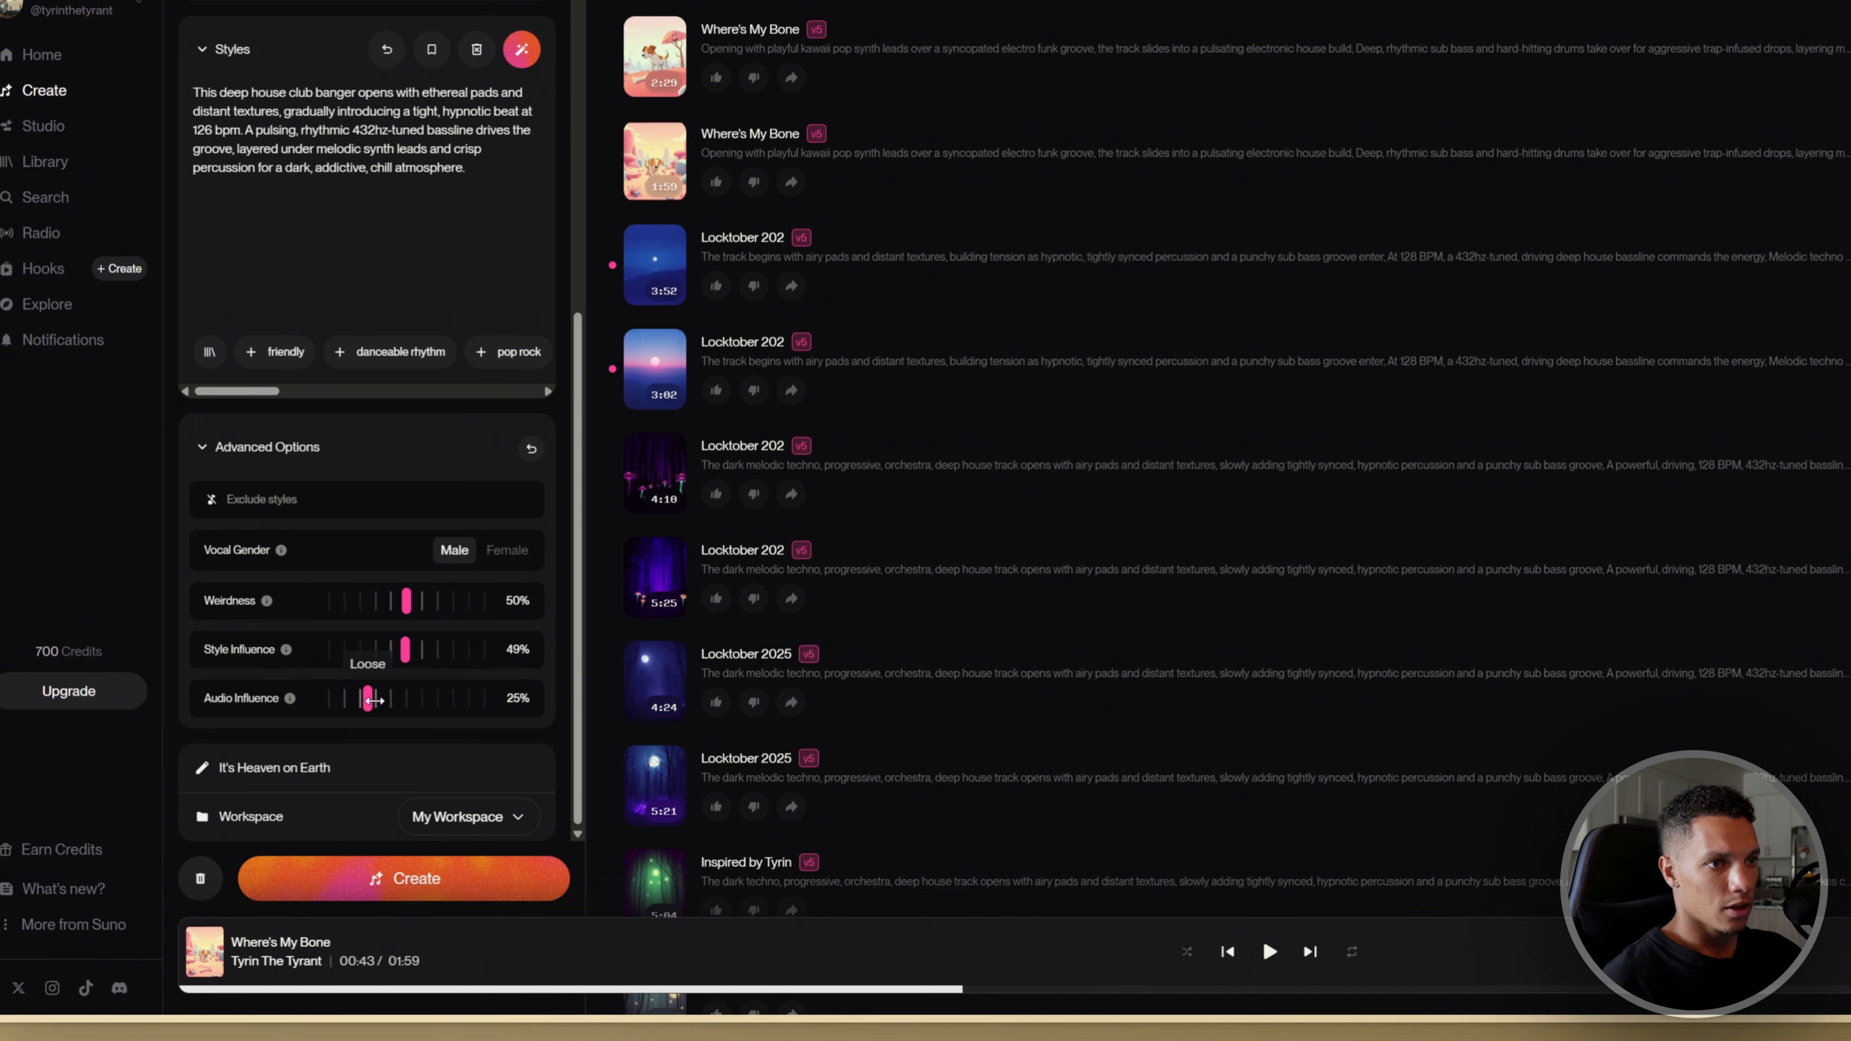
pyautogui.moveTo(368, 698); pyautogui.dragTo(407, 700)
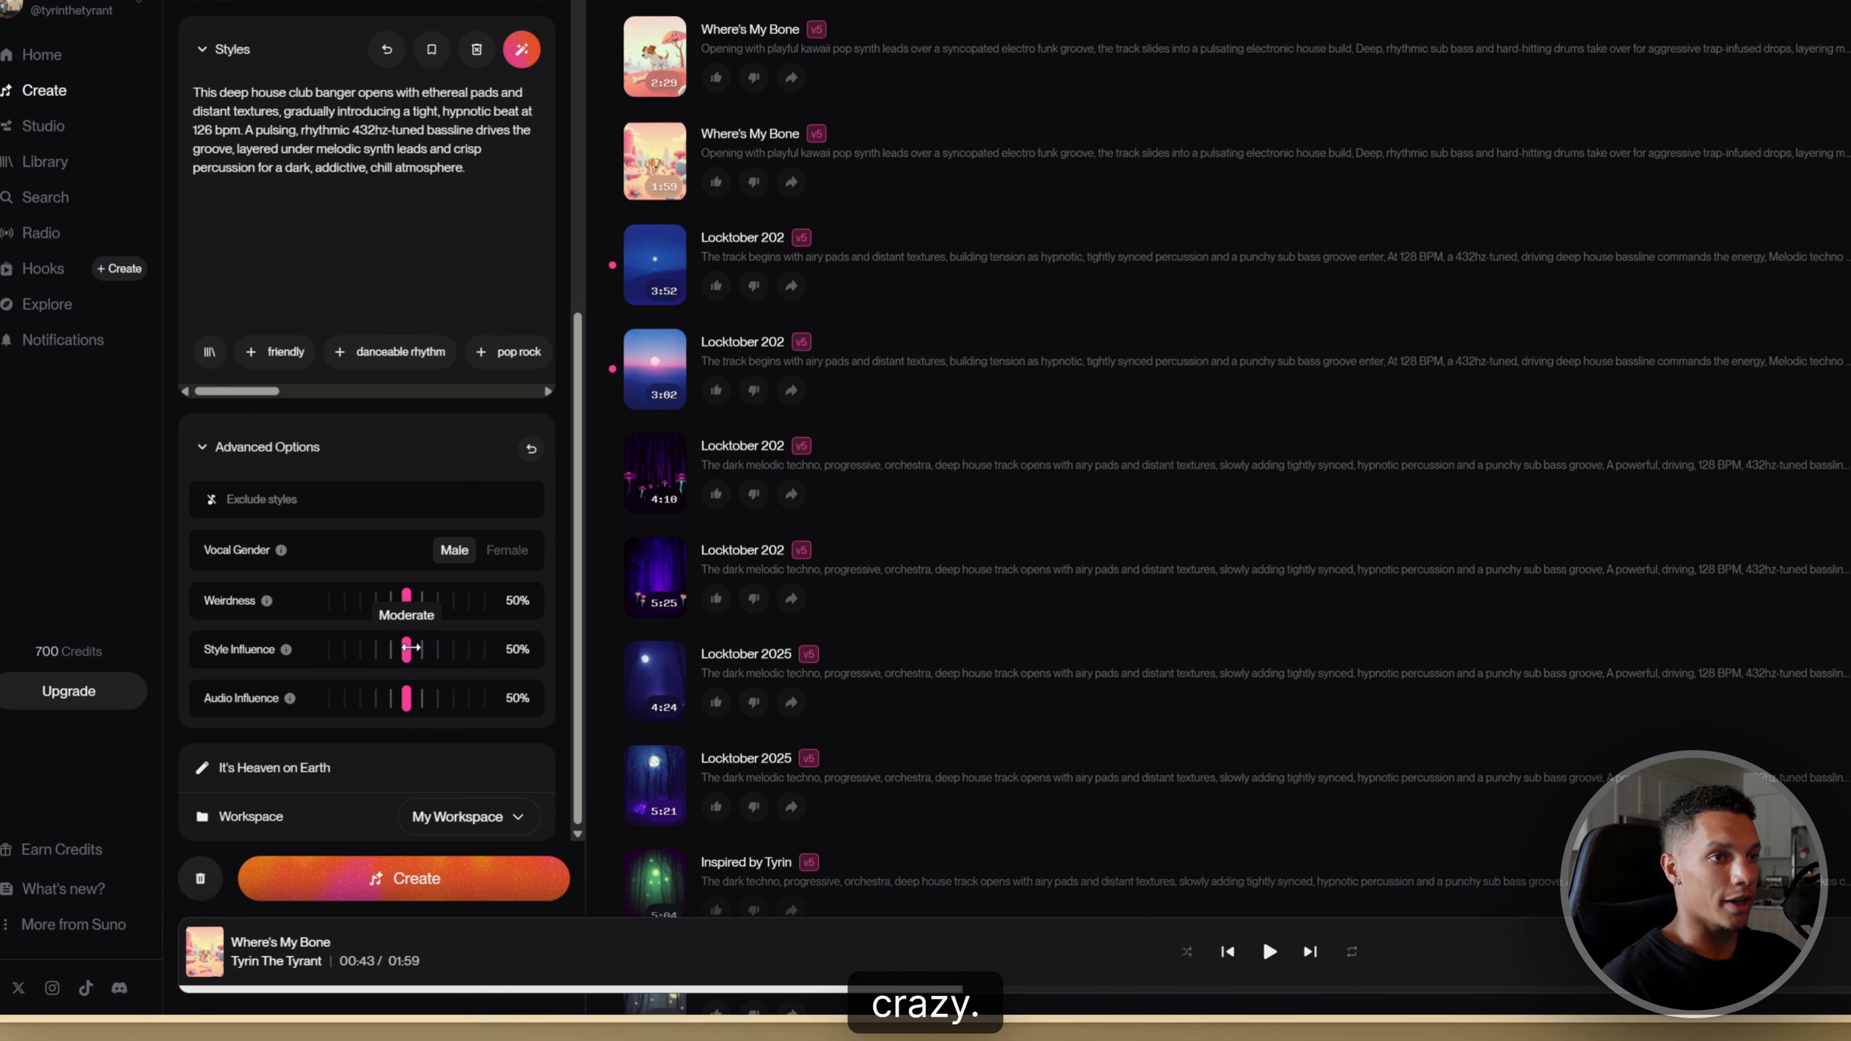
pyautogui.click(407, 647)
# Set the vocal gender to Female for the song
pyautogui.scroll(8, 559, 707)
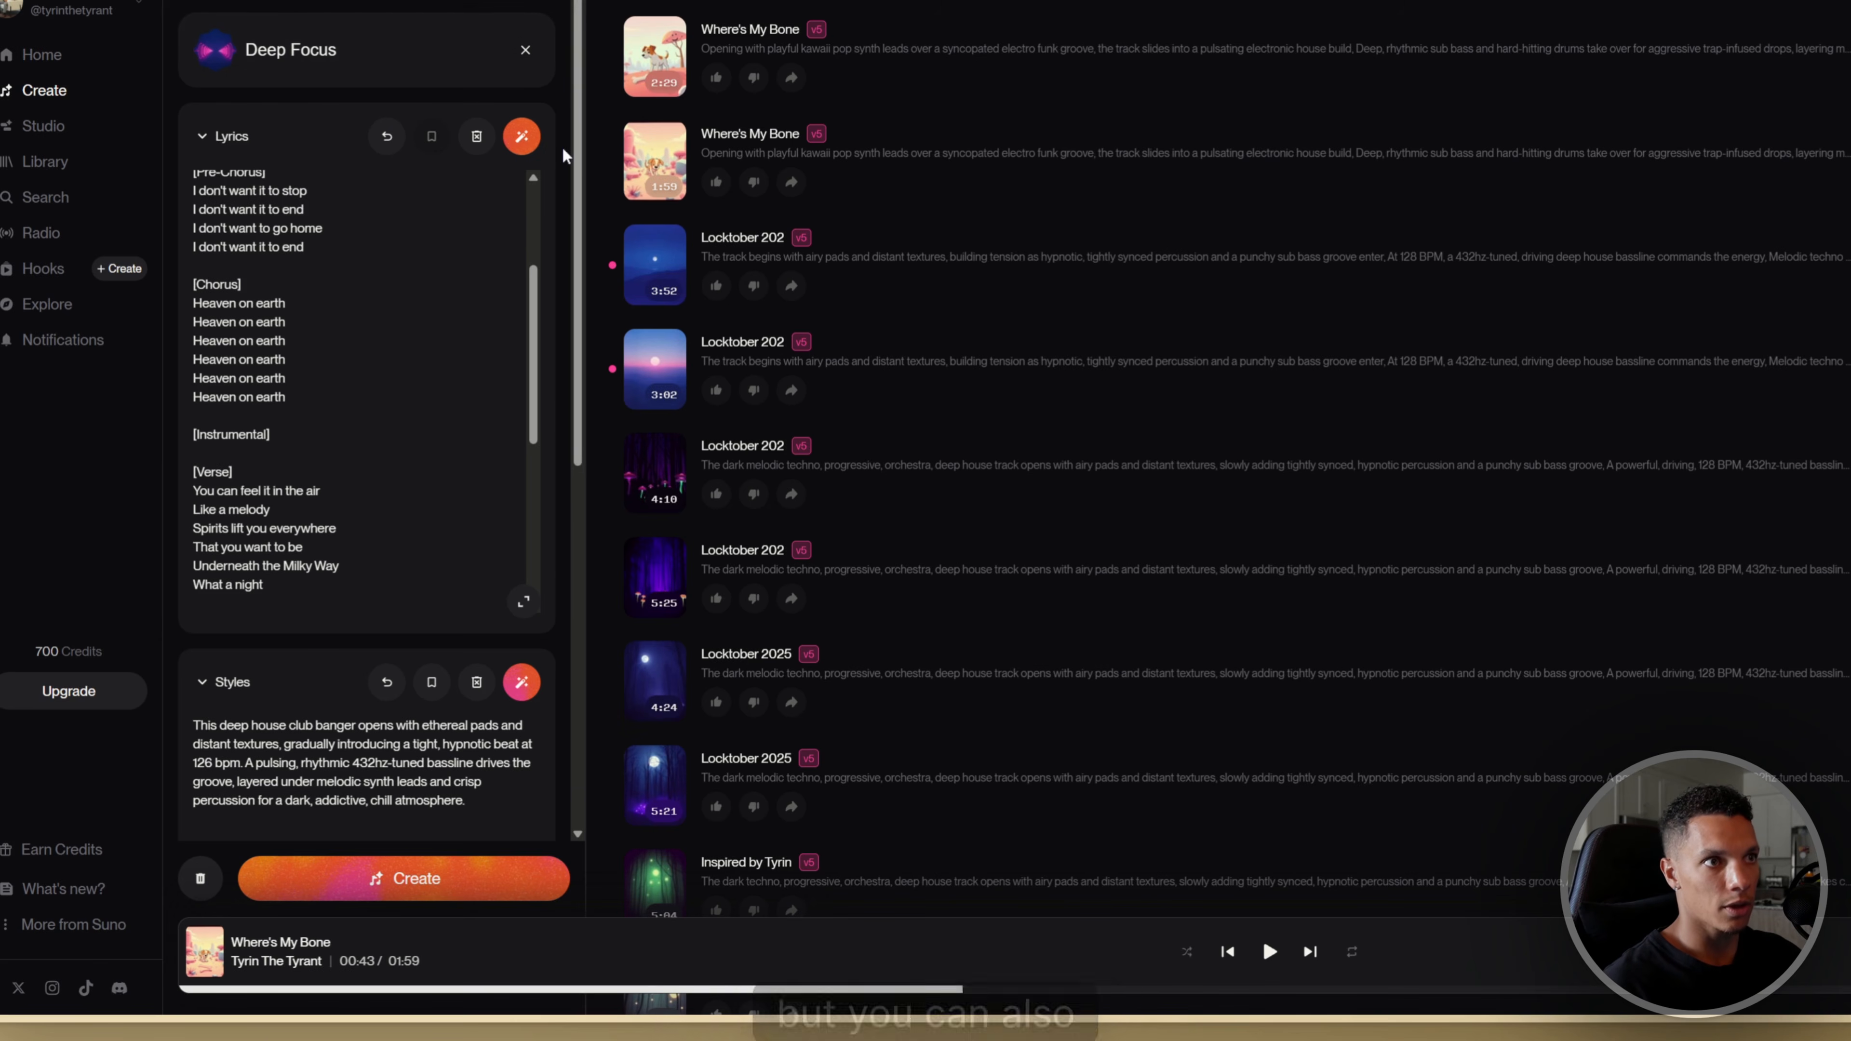
pyautogui.scroll(-8, 547, 176)
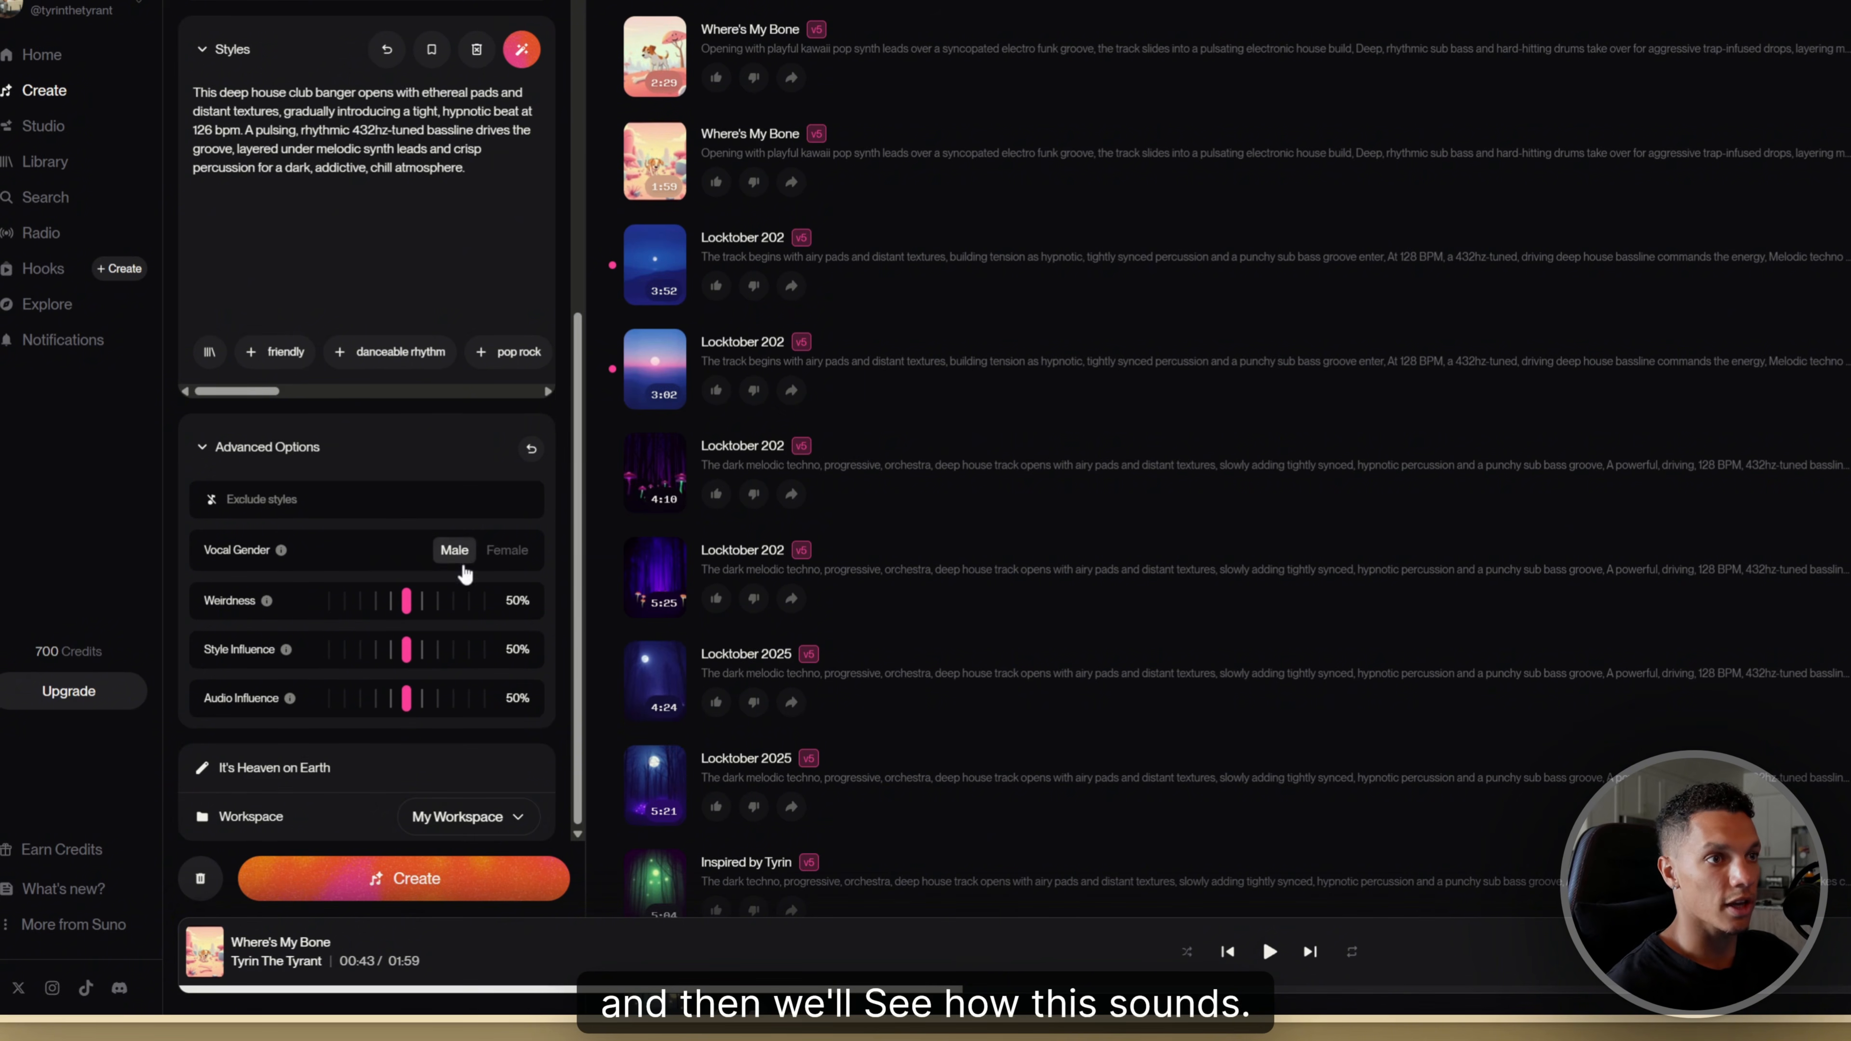
pyautogui.click(499, 563)
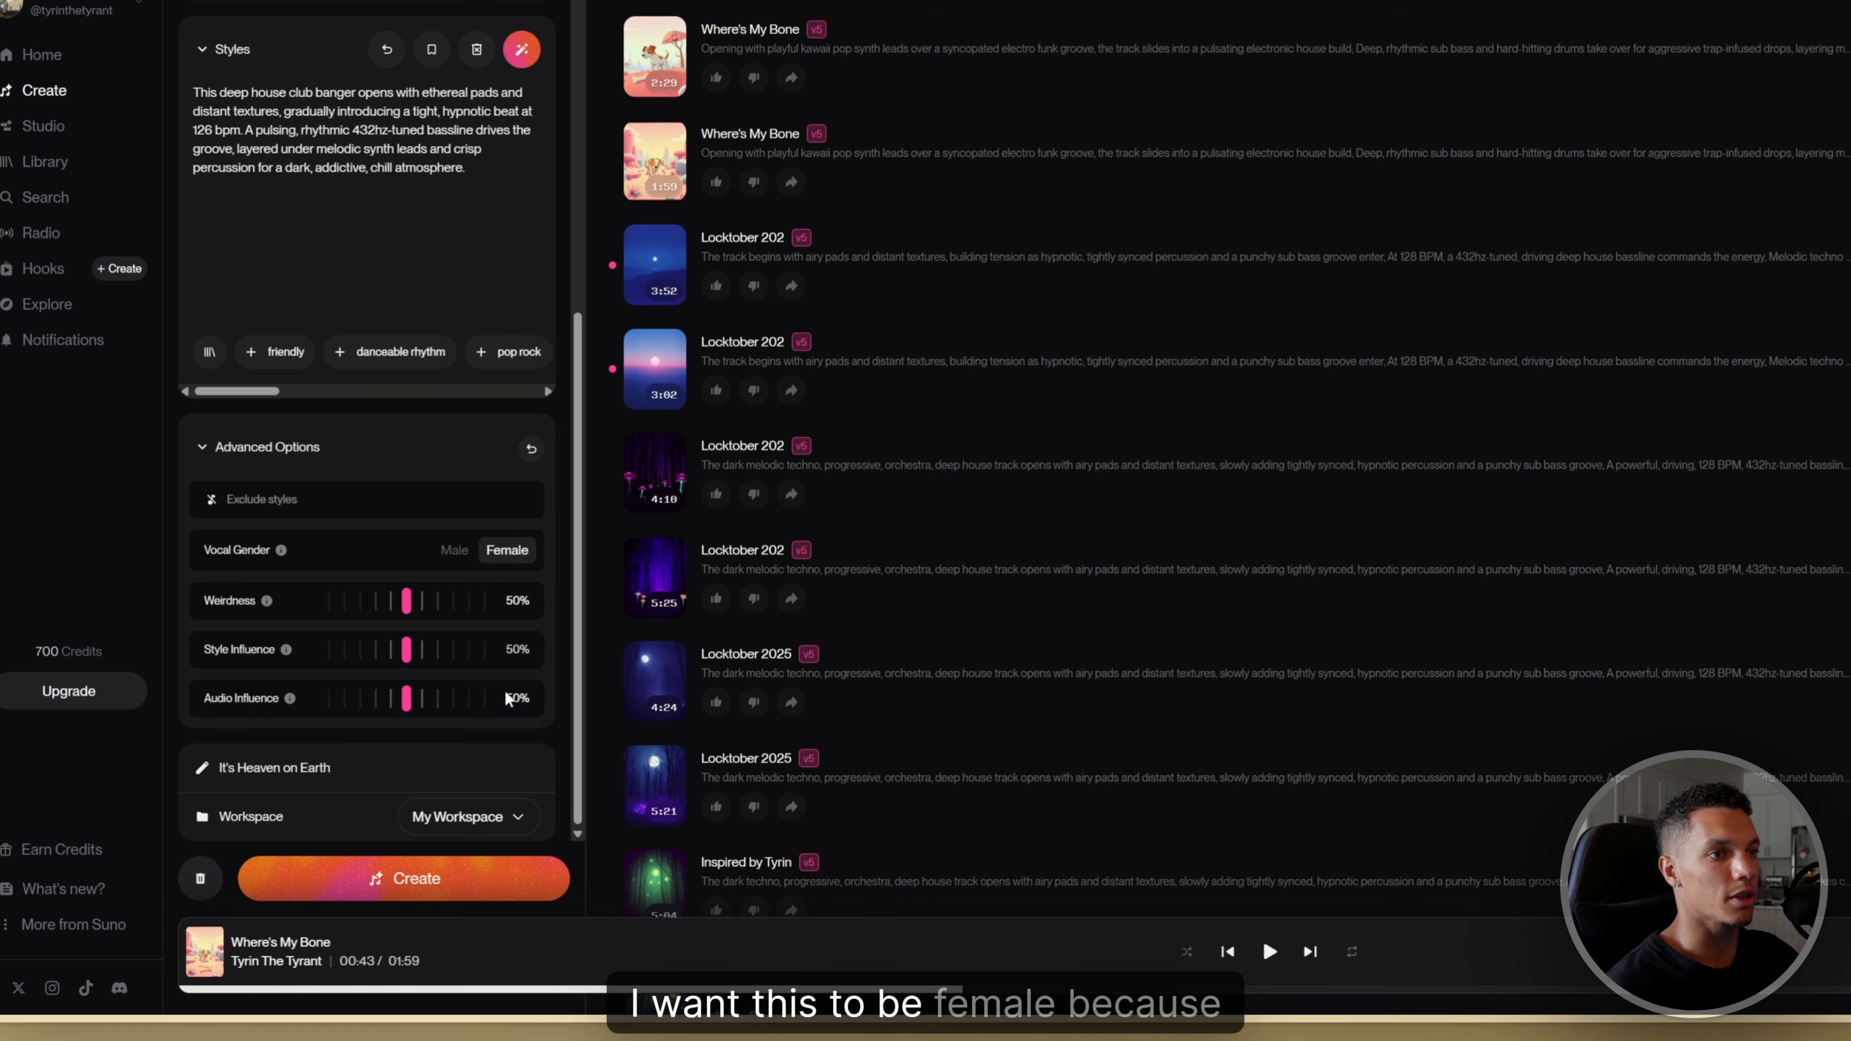
# Append "Angelic ambience" to the style description and generate It's Heaven on Earth
pyautogui.scroll(6, 516, 806)
pyautogui.scroll(5, 366, 437)
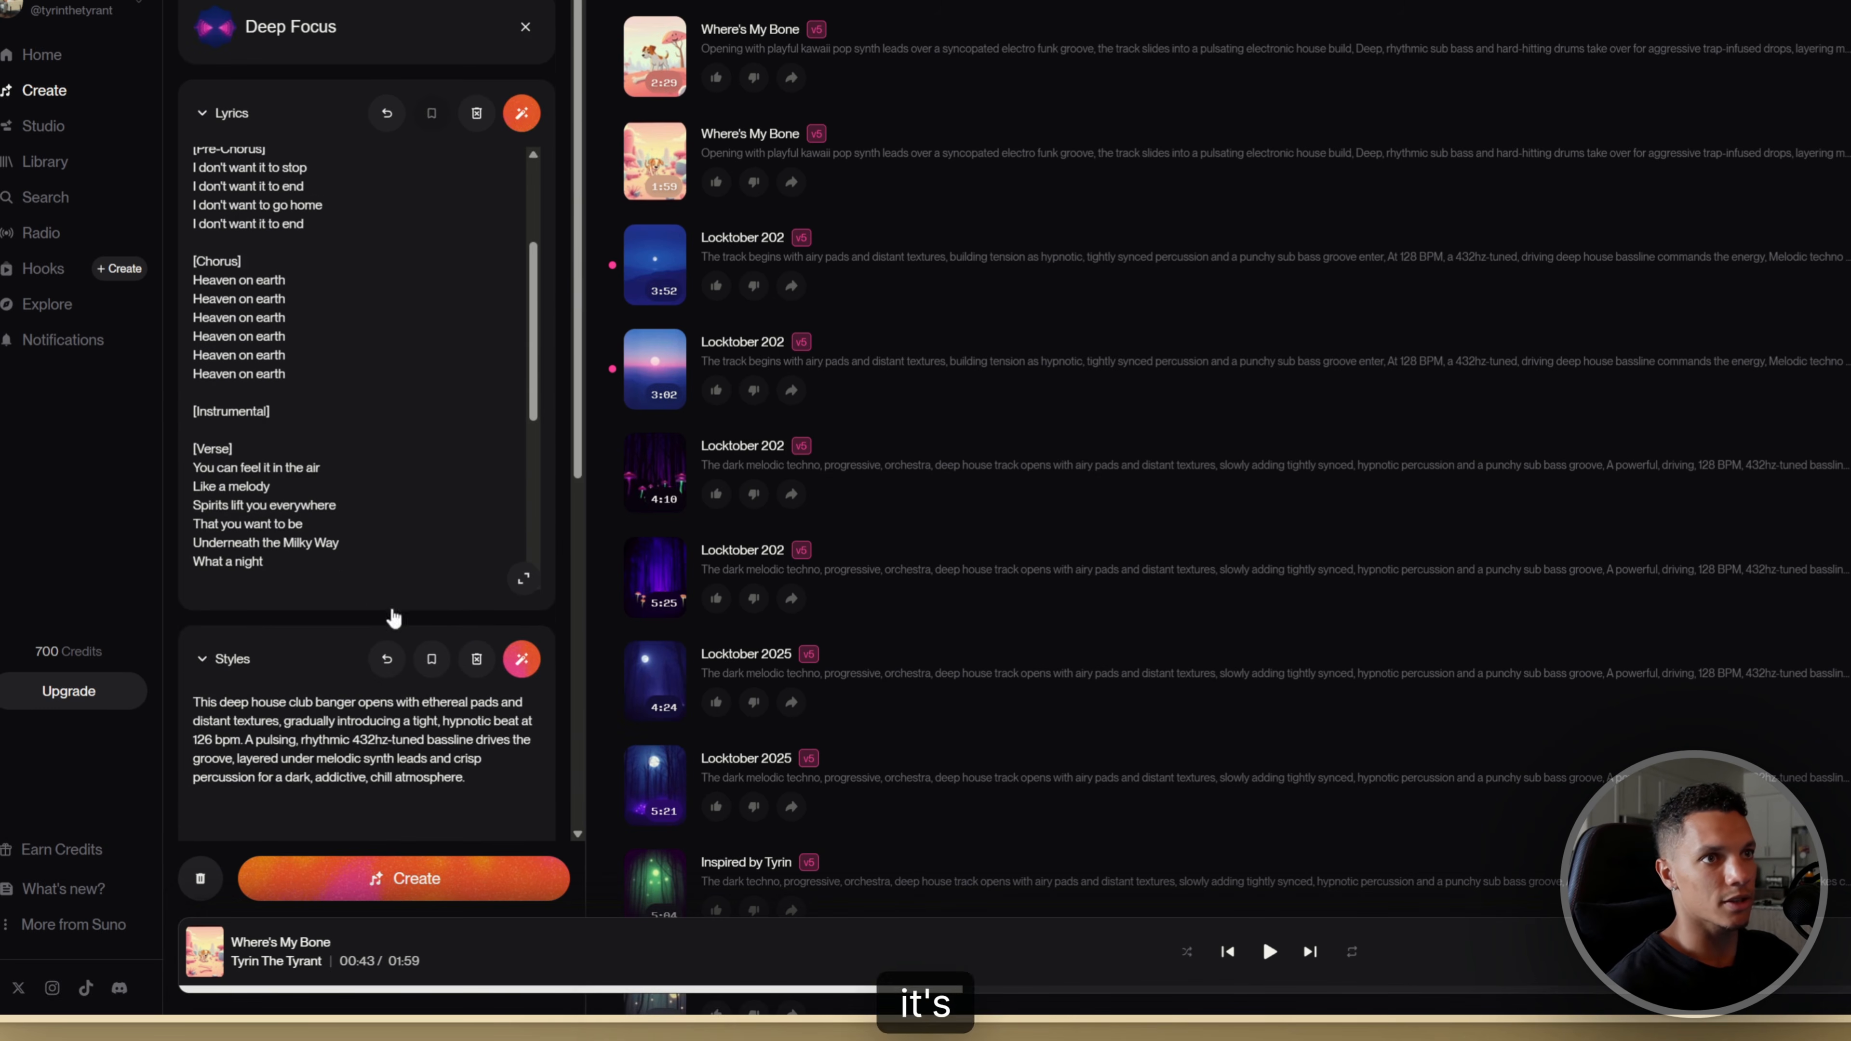
pyautogui.scroll(-6, 366, 438)
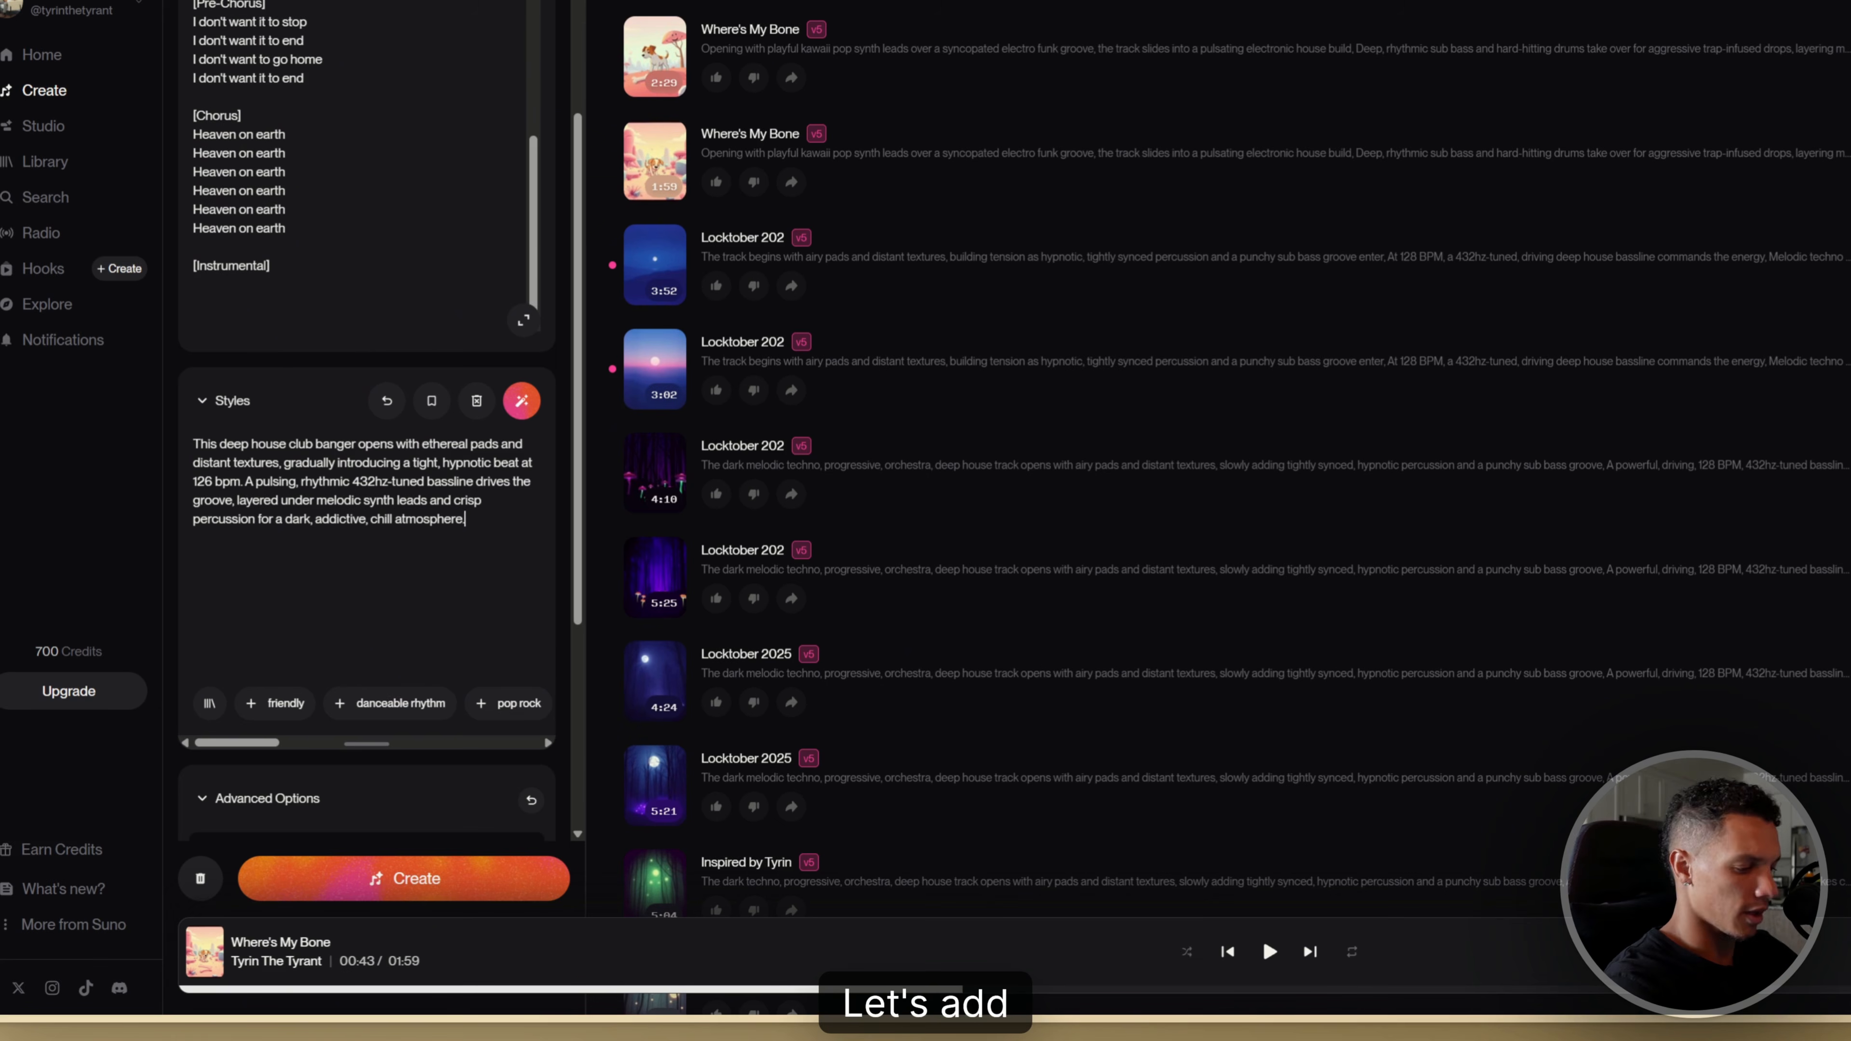
pyautogui.write('Angelic a')
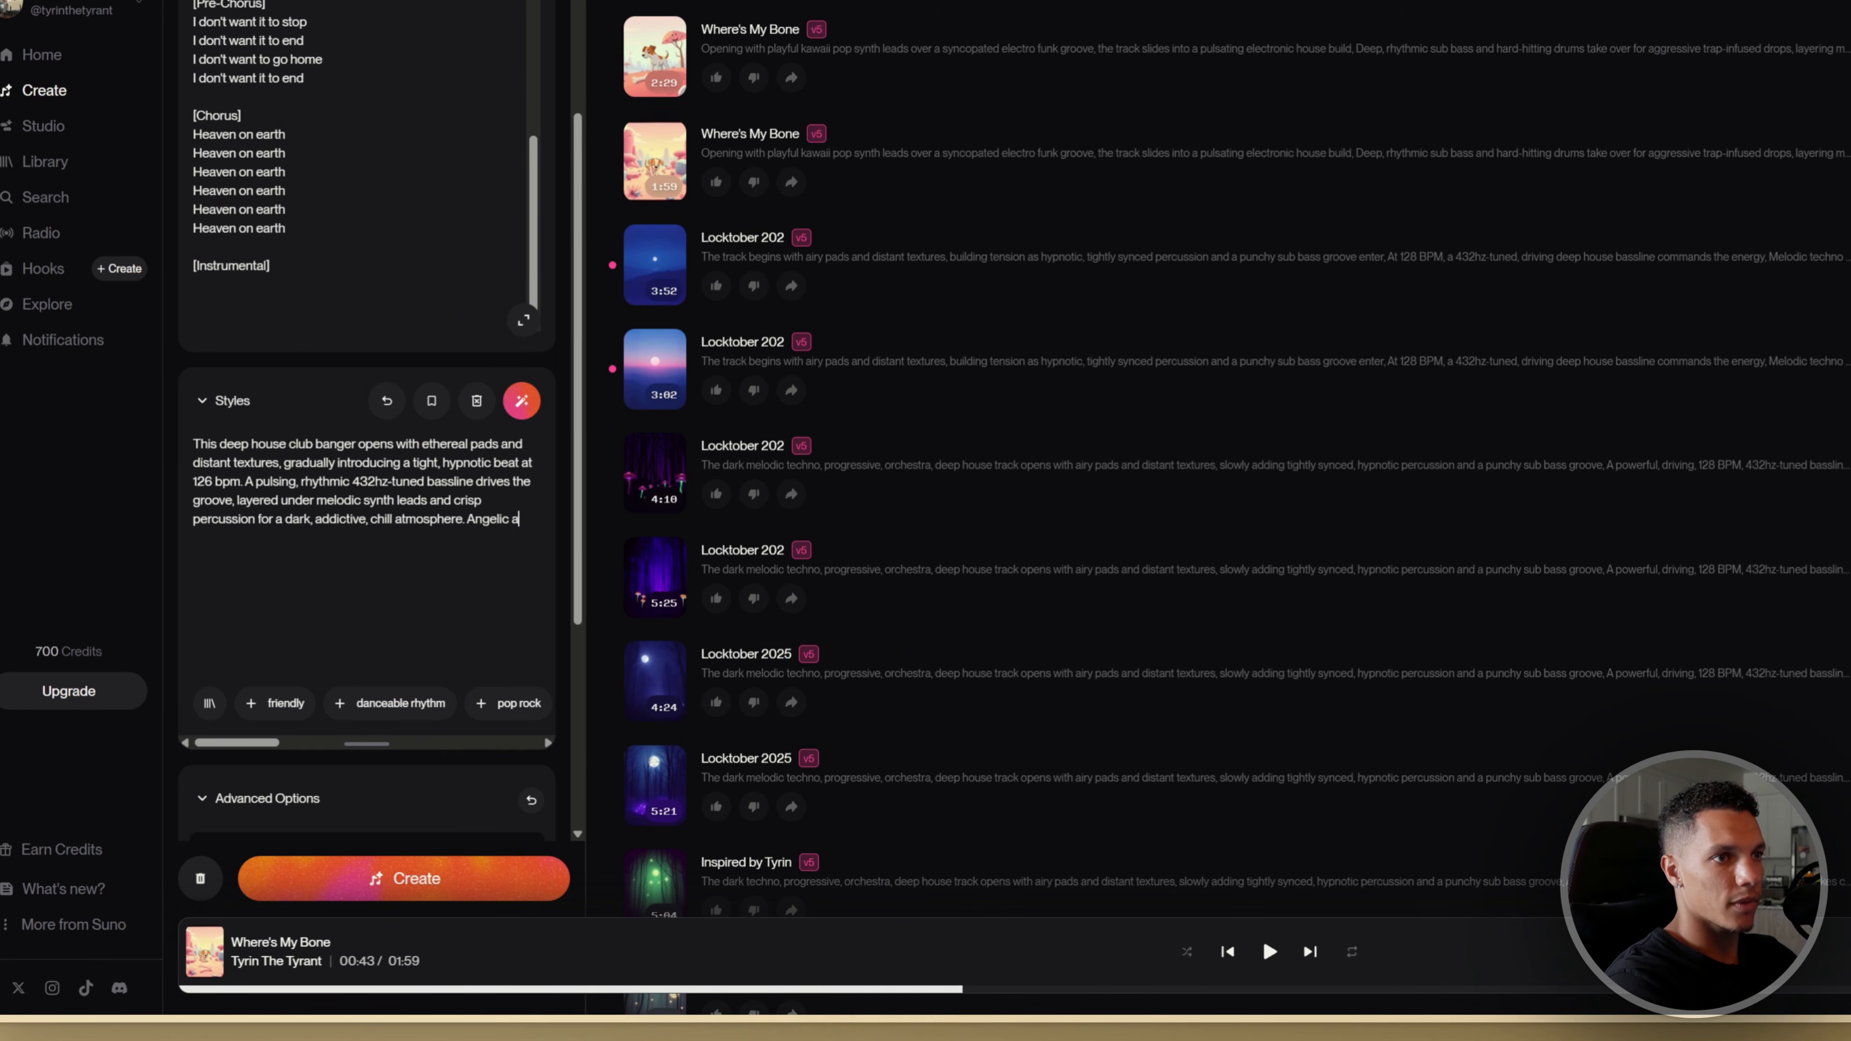
pyautogui.write('mbience')
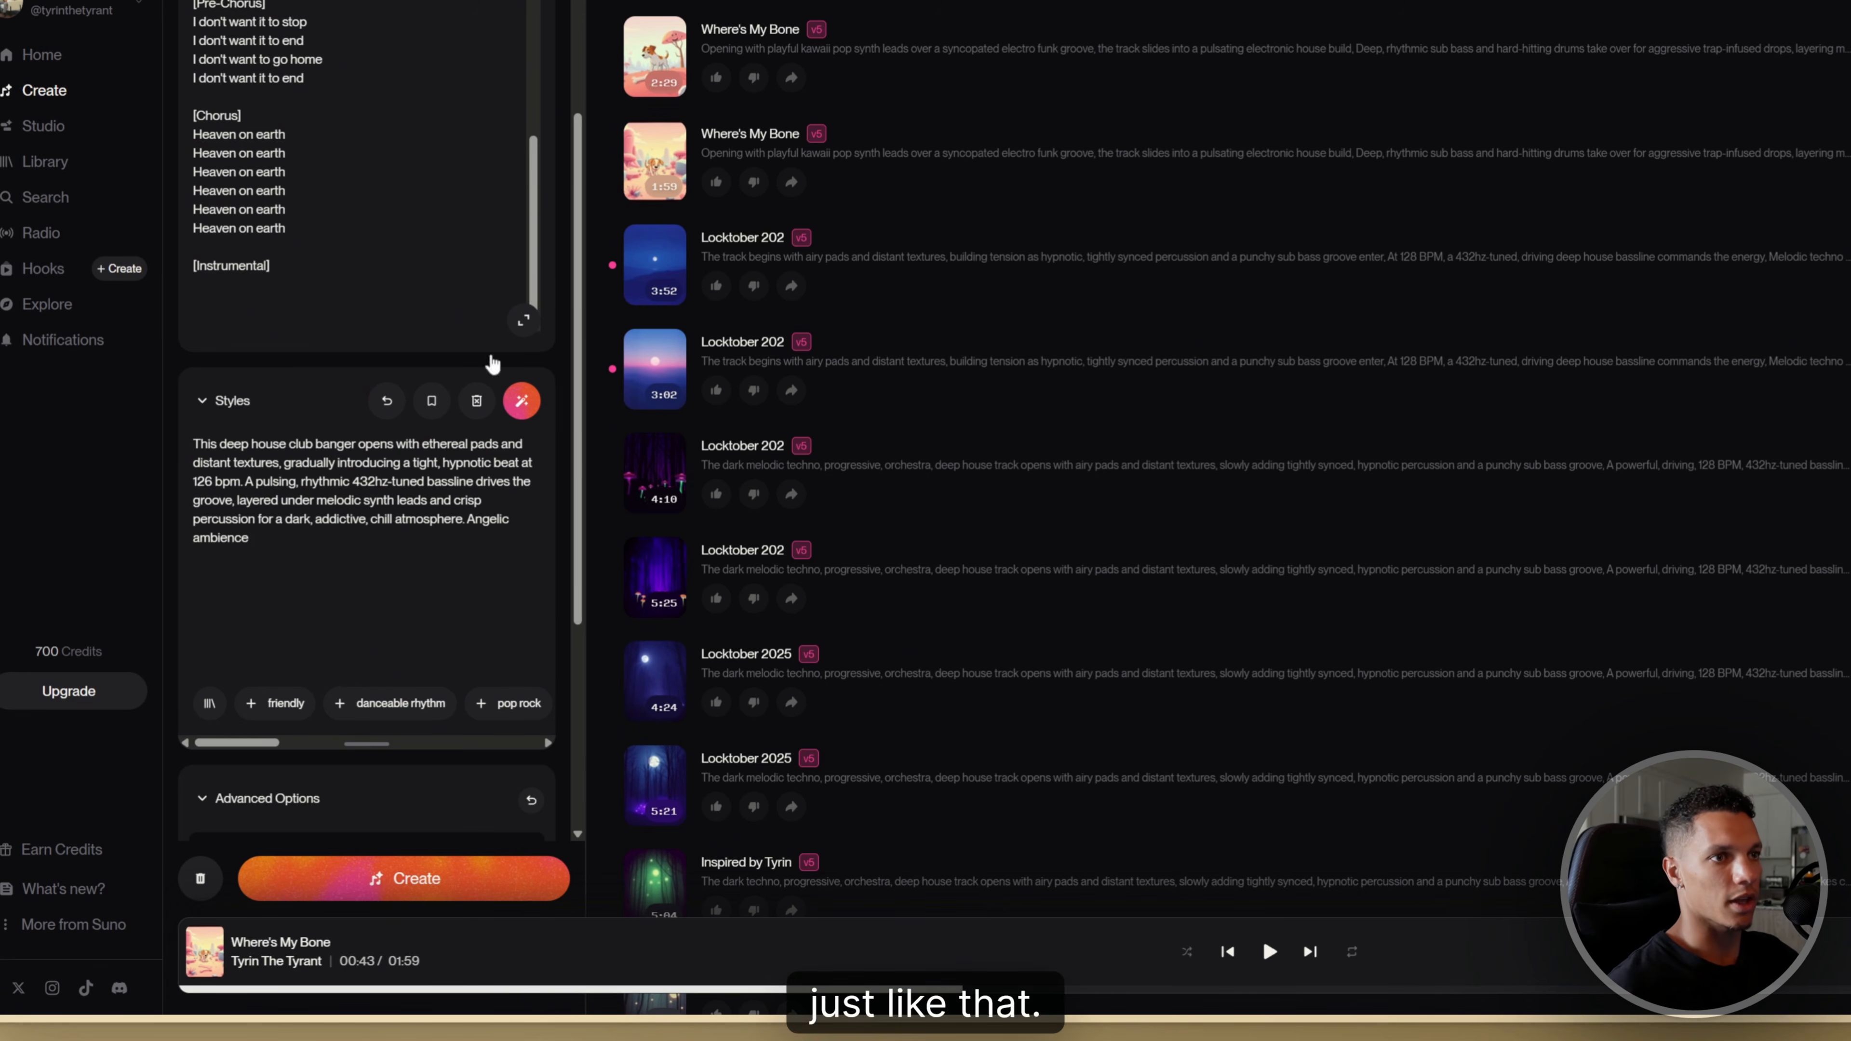
pyautogui.scroll(-5, 550, 607)
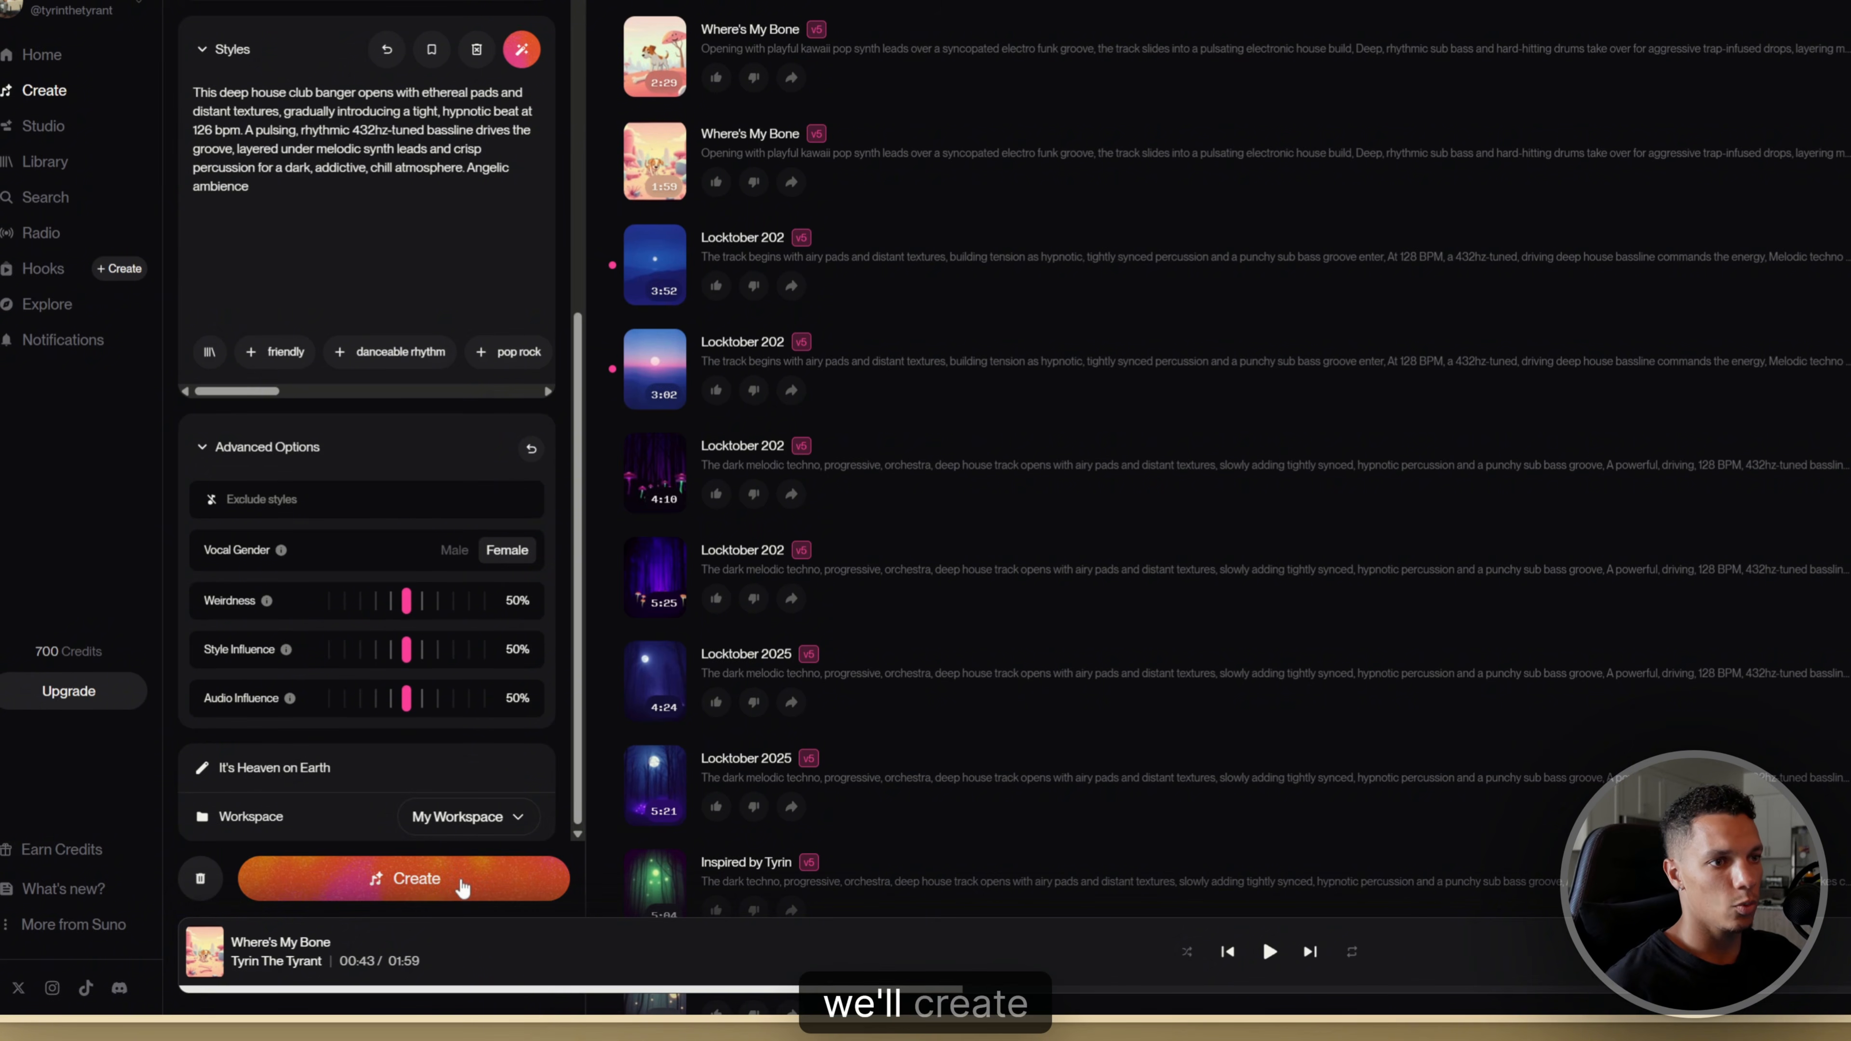
pyautogui.click(457, 885)
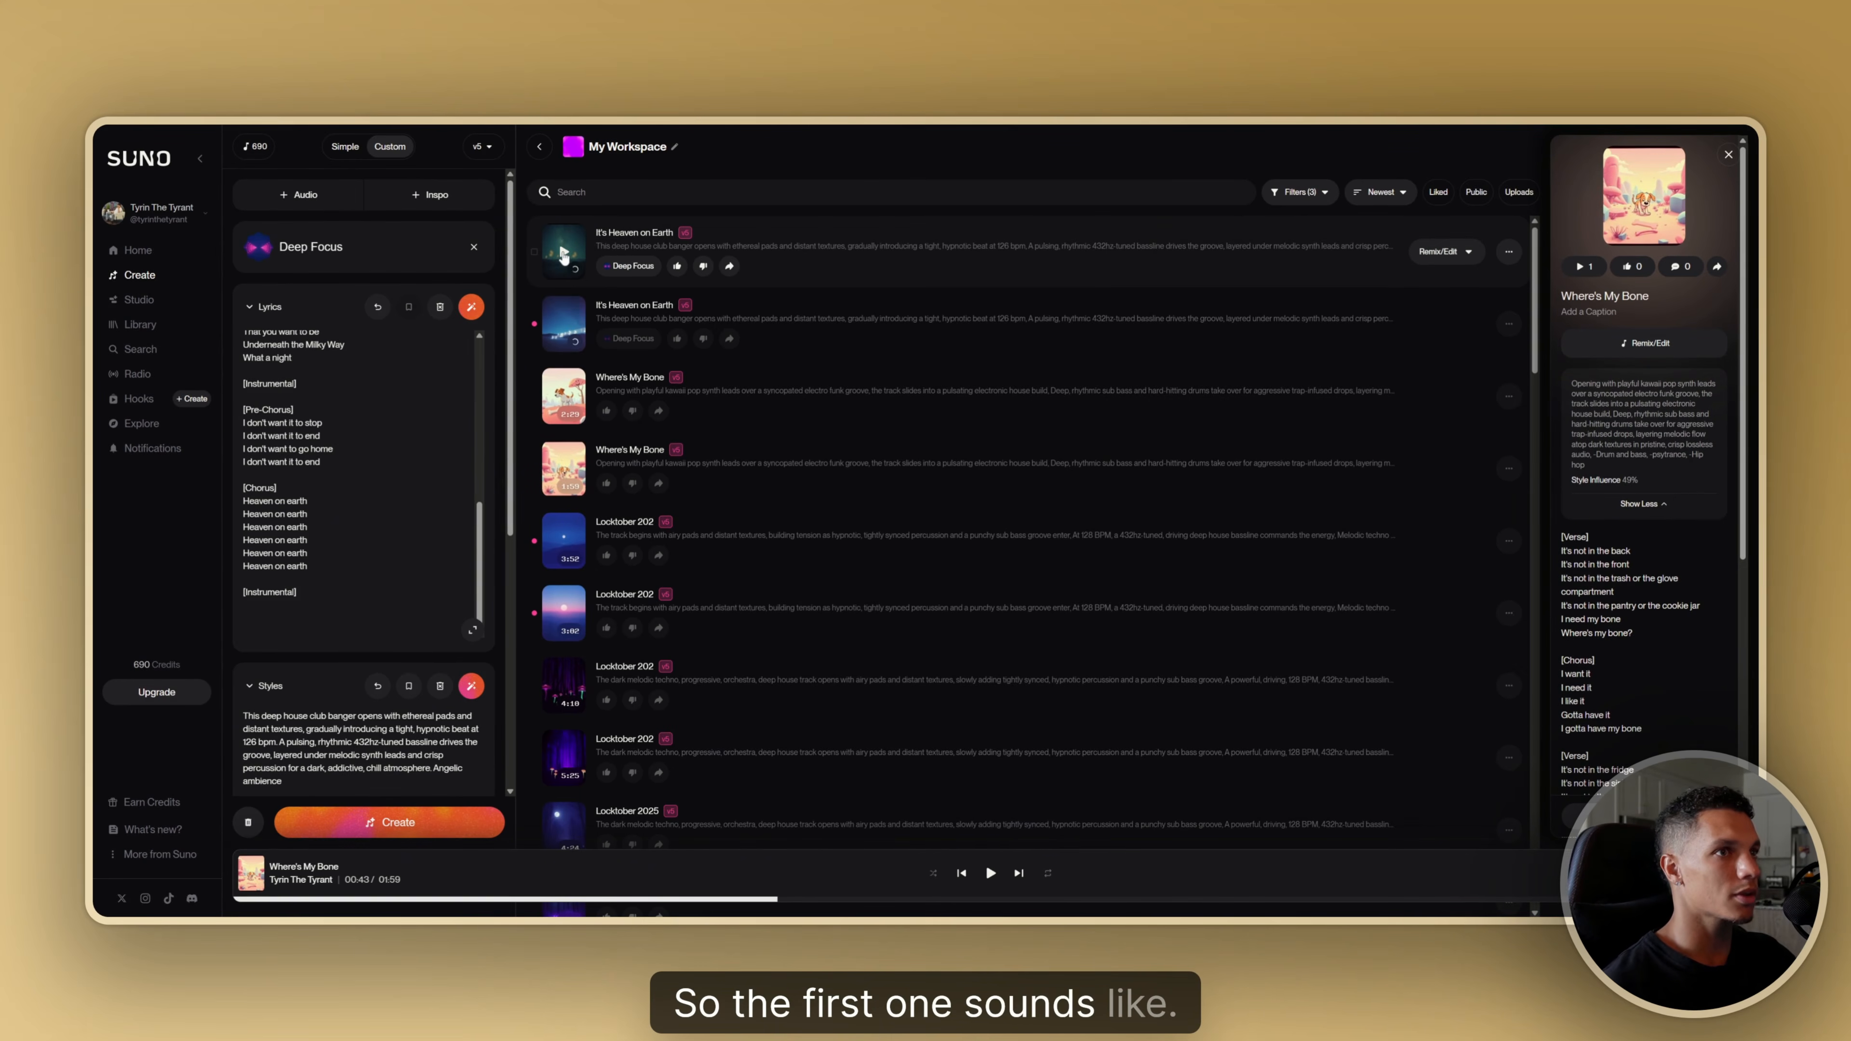
# Listen to both generated versions of It's Heaven on Earth, pausing each one after listening
pyautogui.click(563, 251)
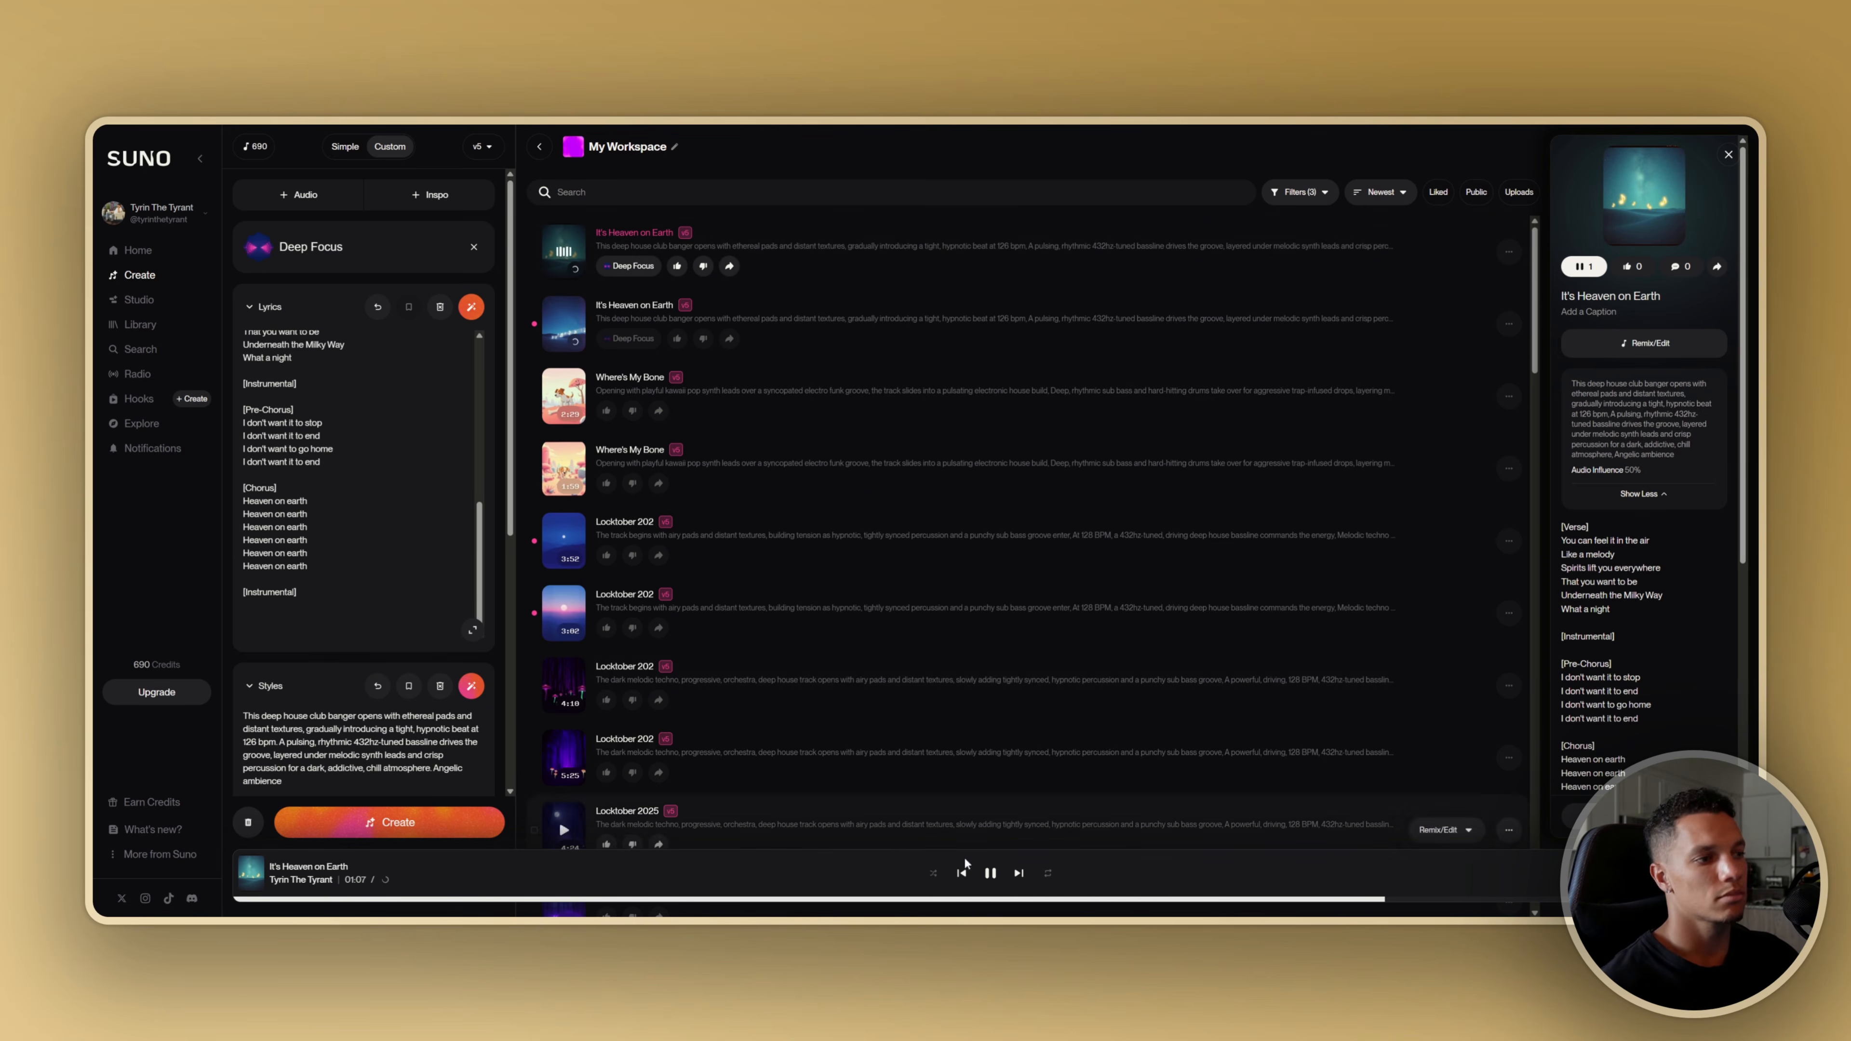
pyautogui.click(989, 874)
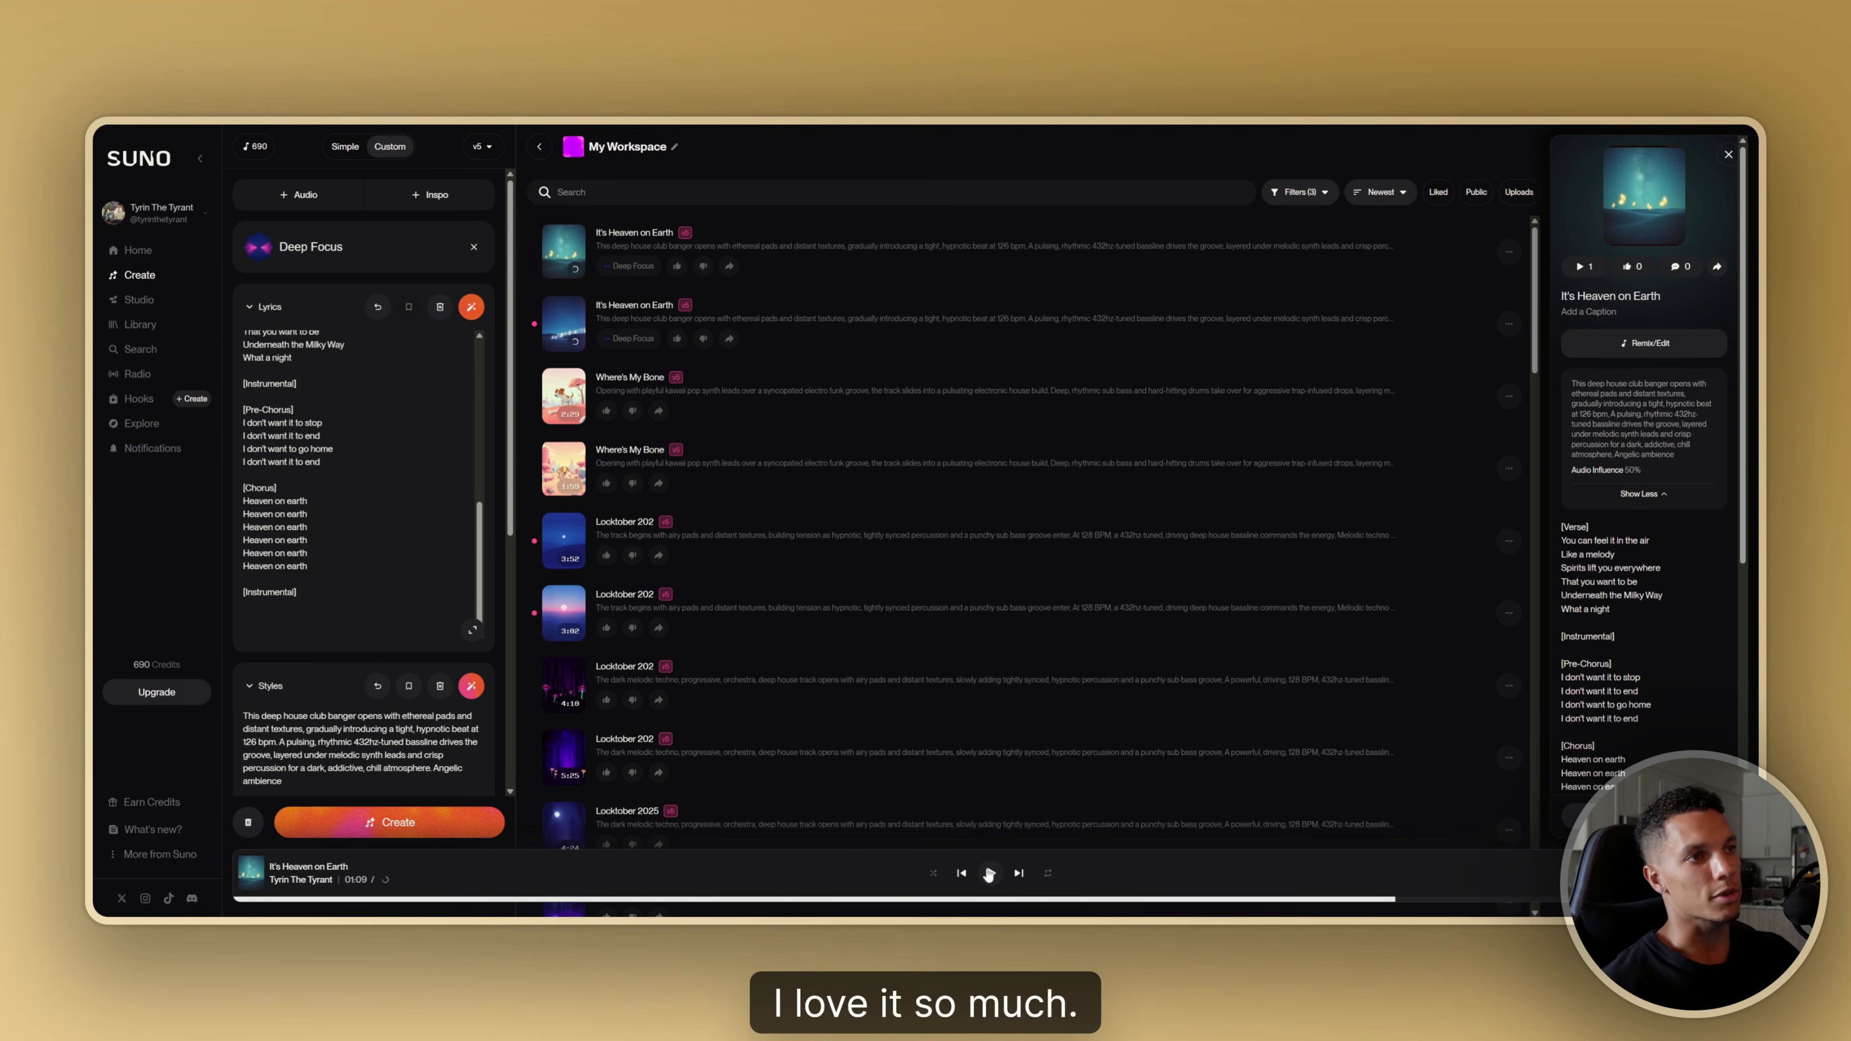
pyautogui.click(564, 325)
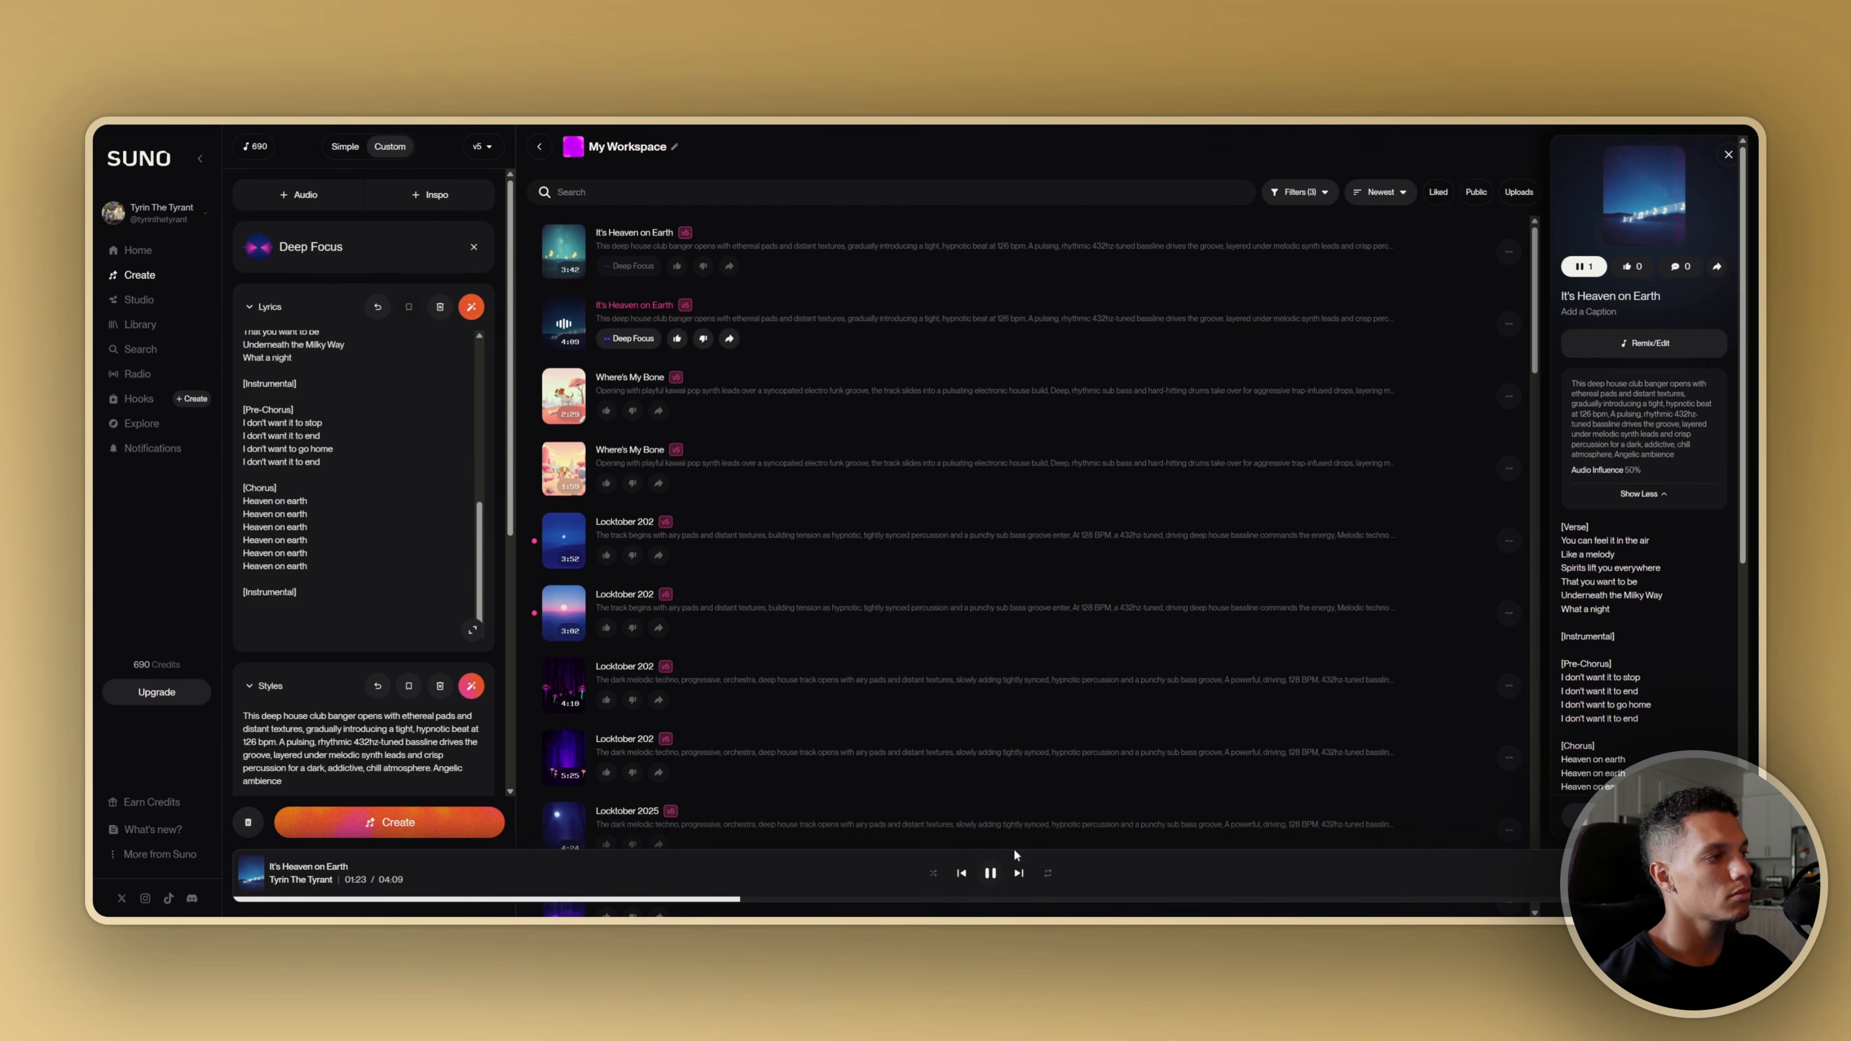
pyautogui.click(990, 873)
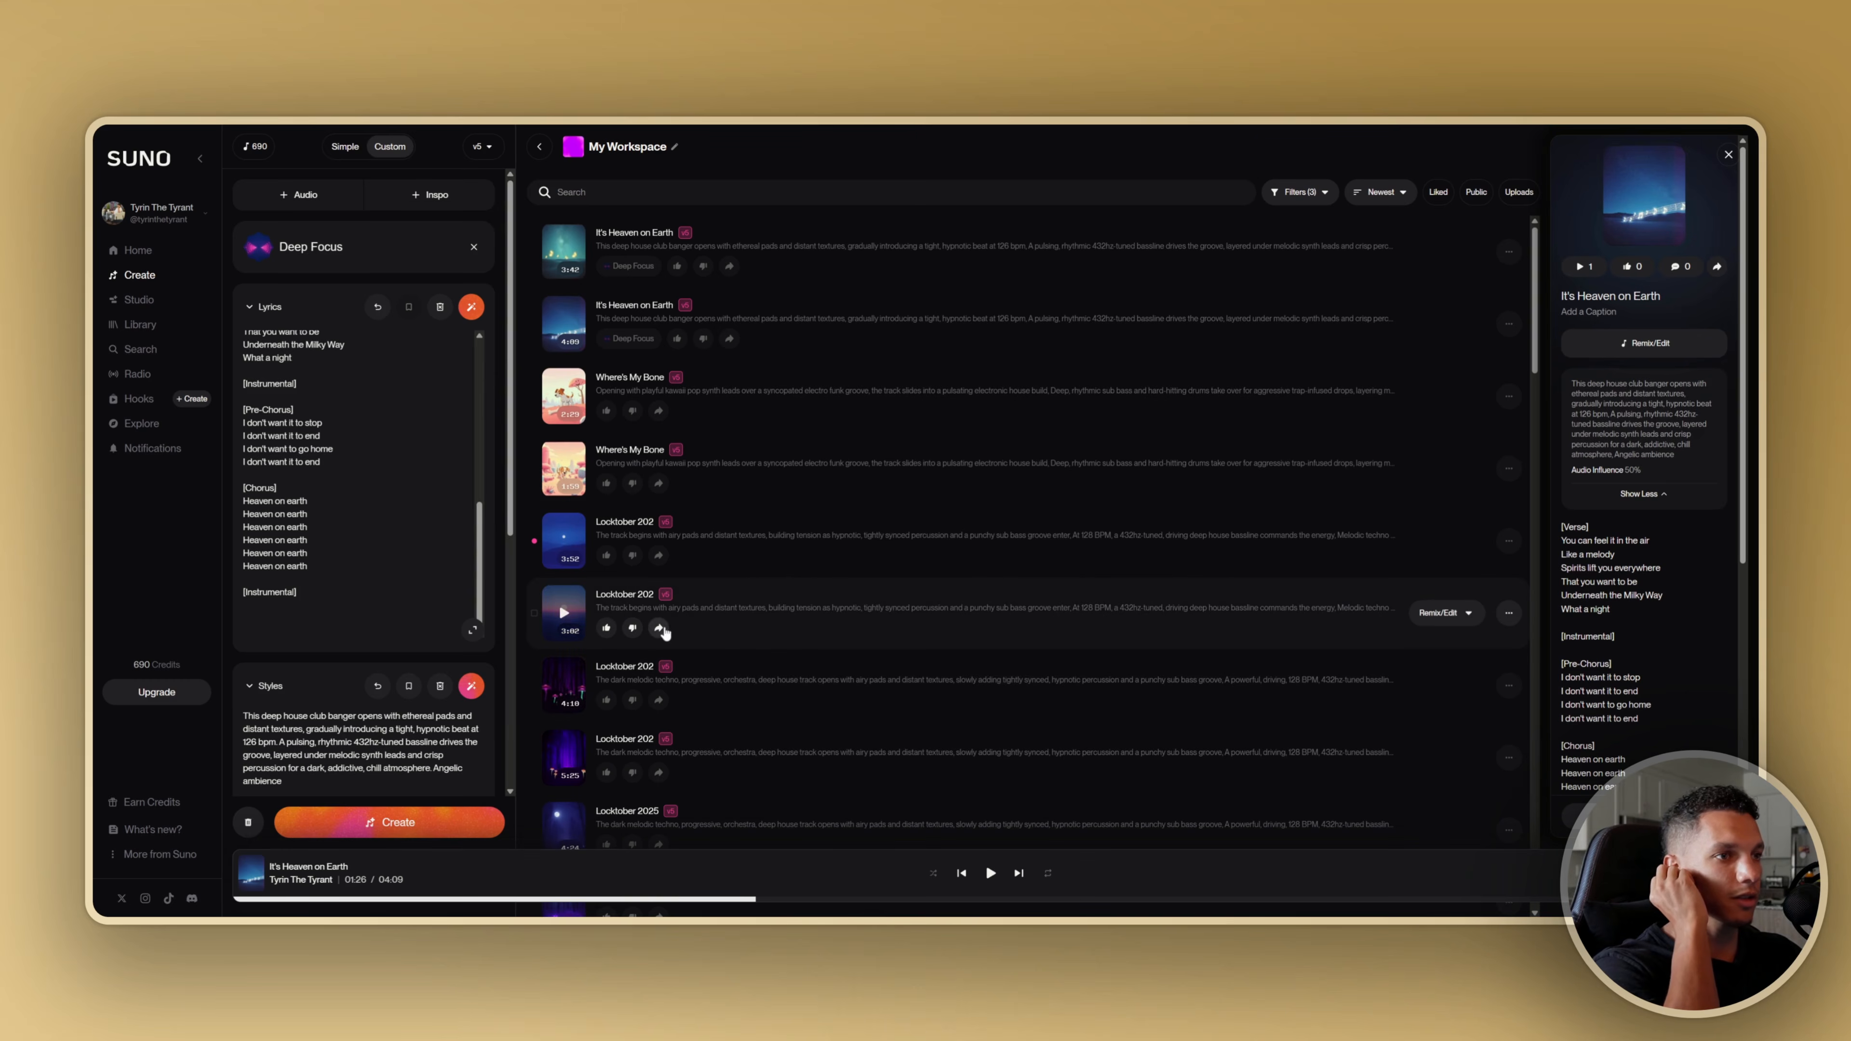
# Replace the Deep Focus persona with the inspiration songs Royal, Play Time, Rose Water and Wartorn (Instrumental)
pyautogui.scroll(-1, 364, 511)
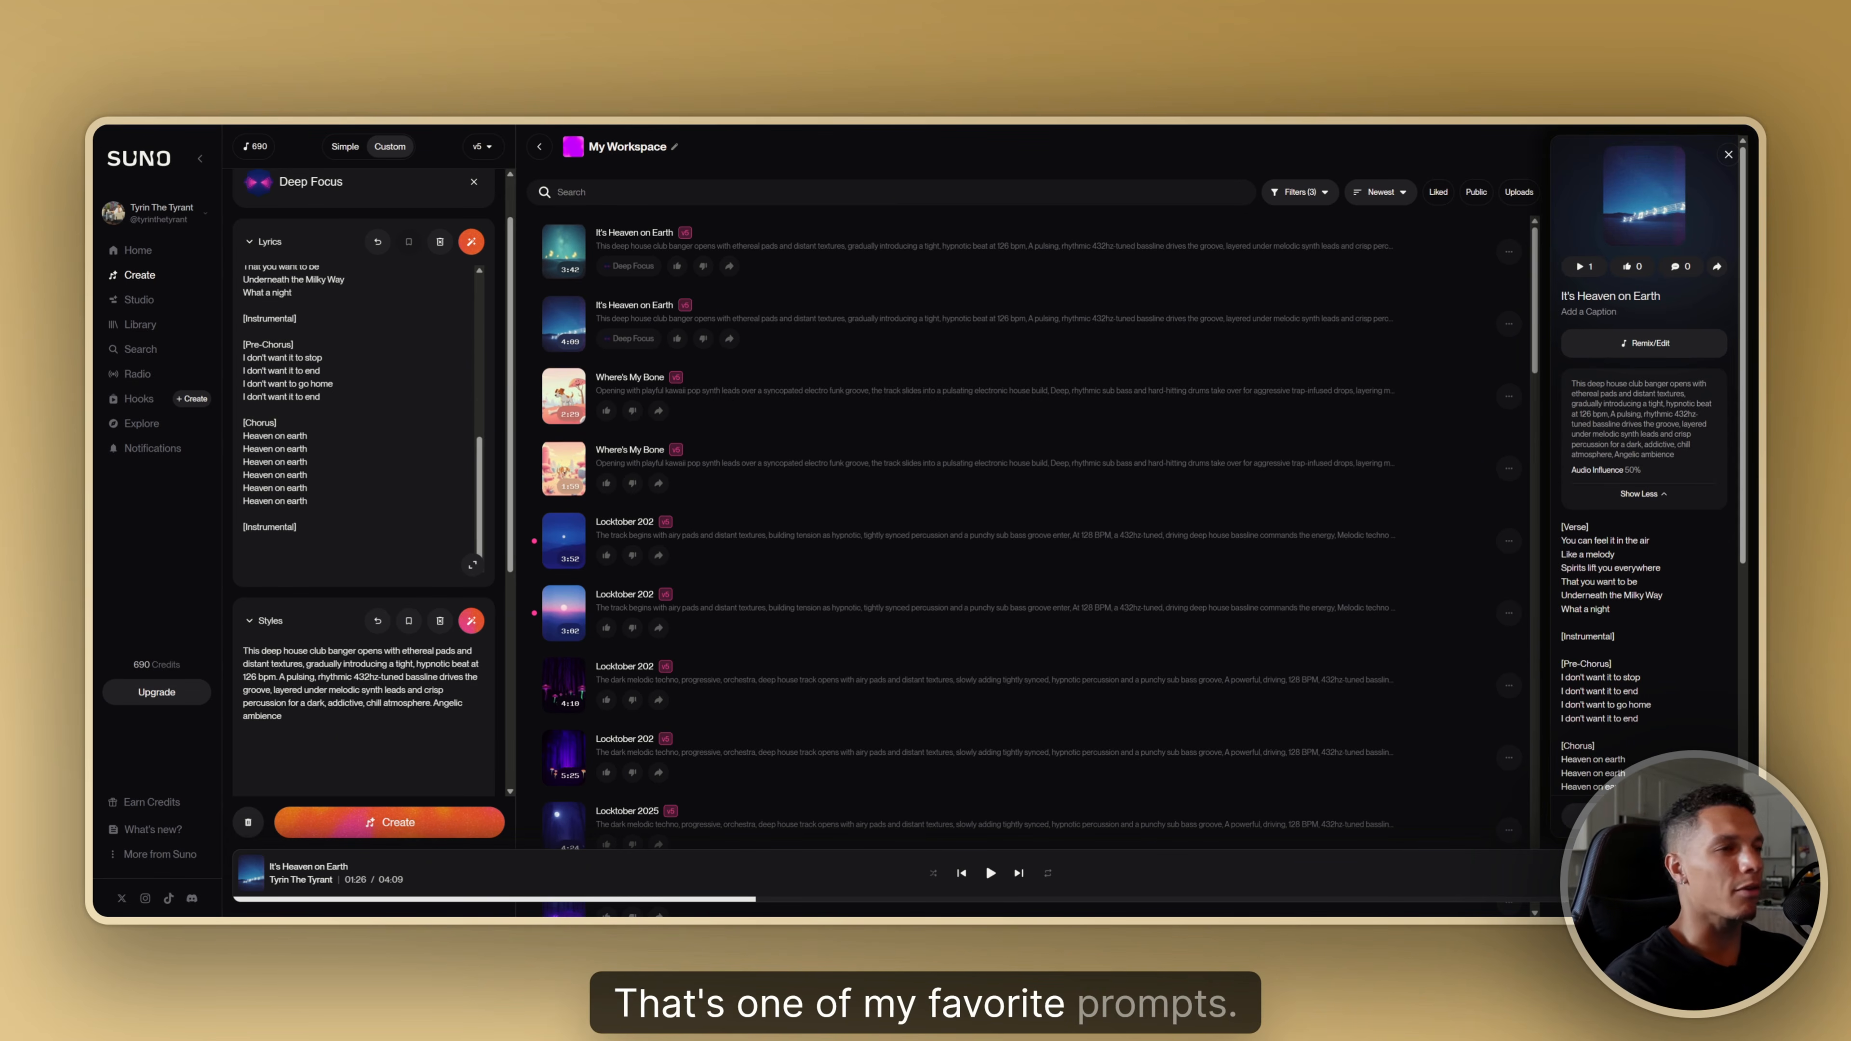
pyautogui.scroll(2, 364, 661)
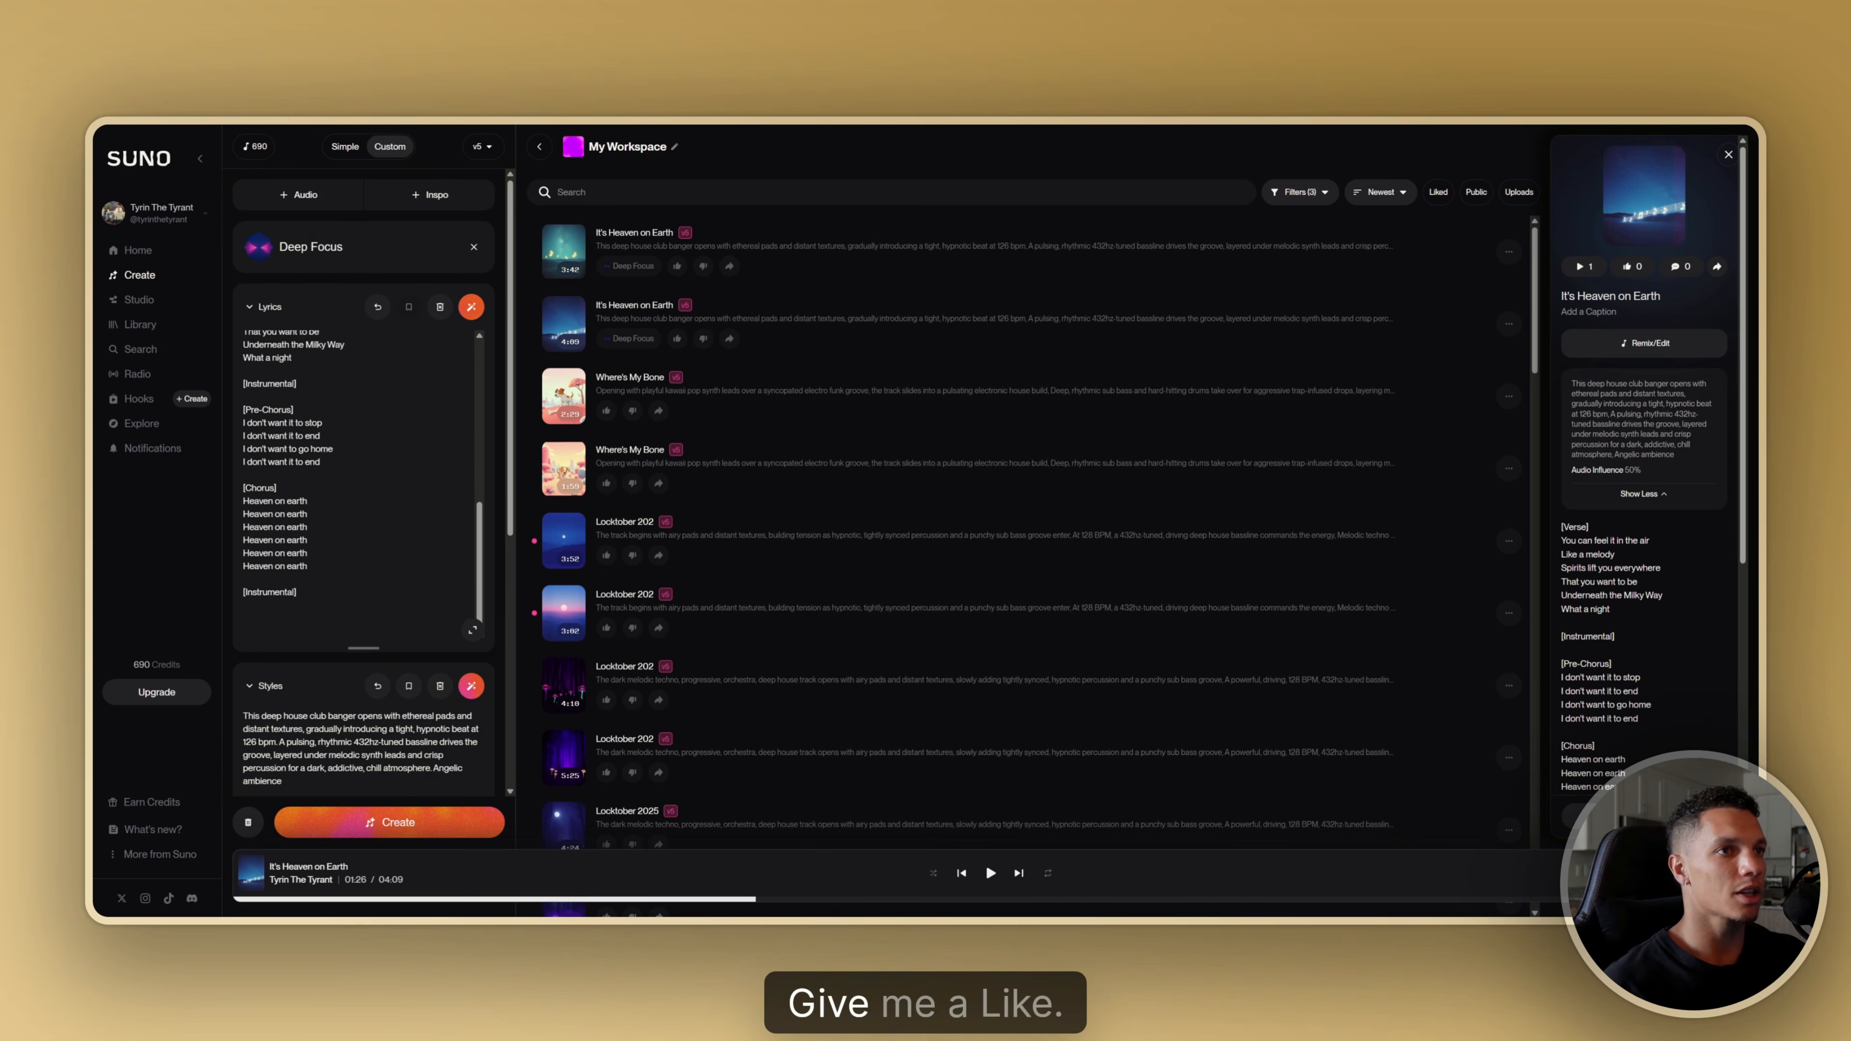
pyautogui.scroll(3, 360, 481)
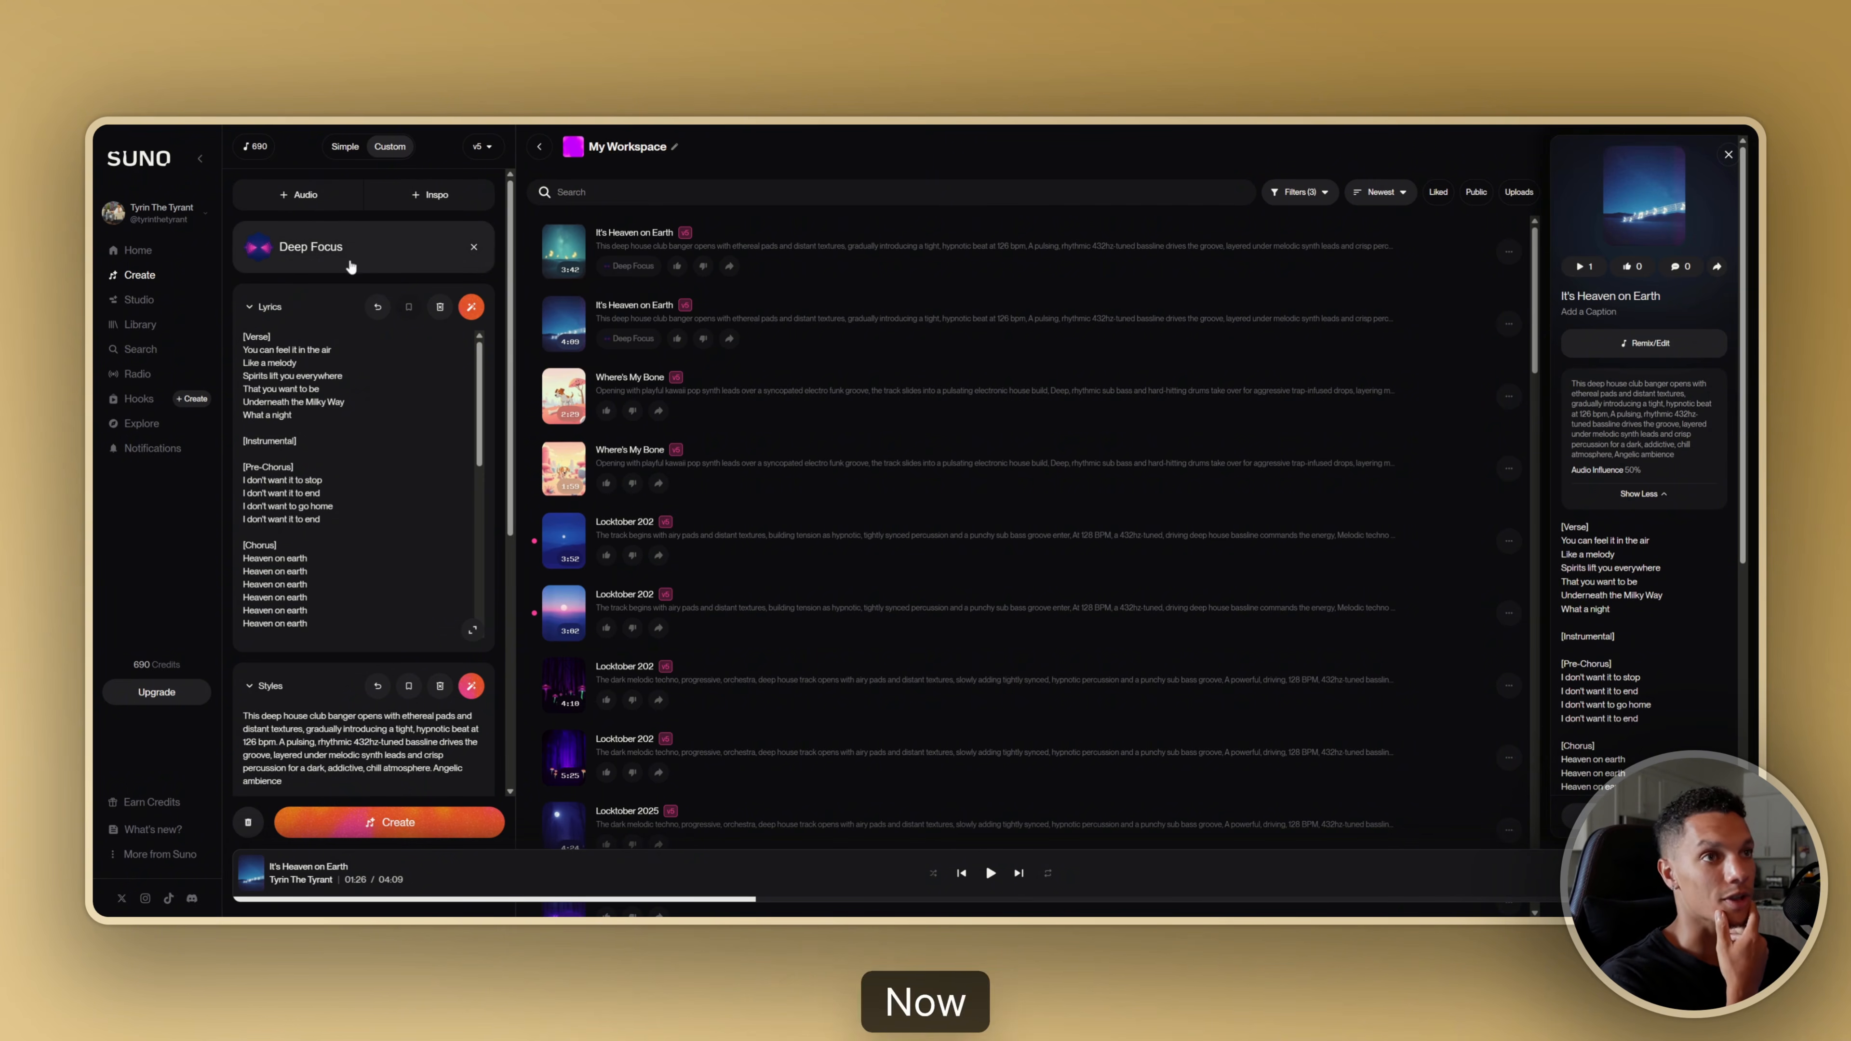
pyautogui.click(418, 197)
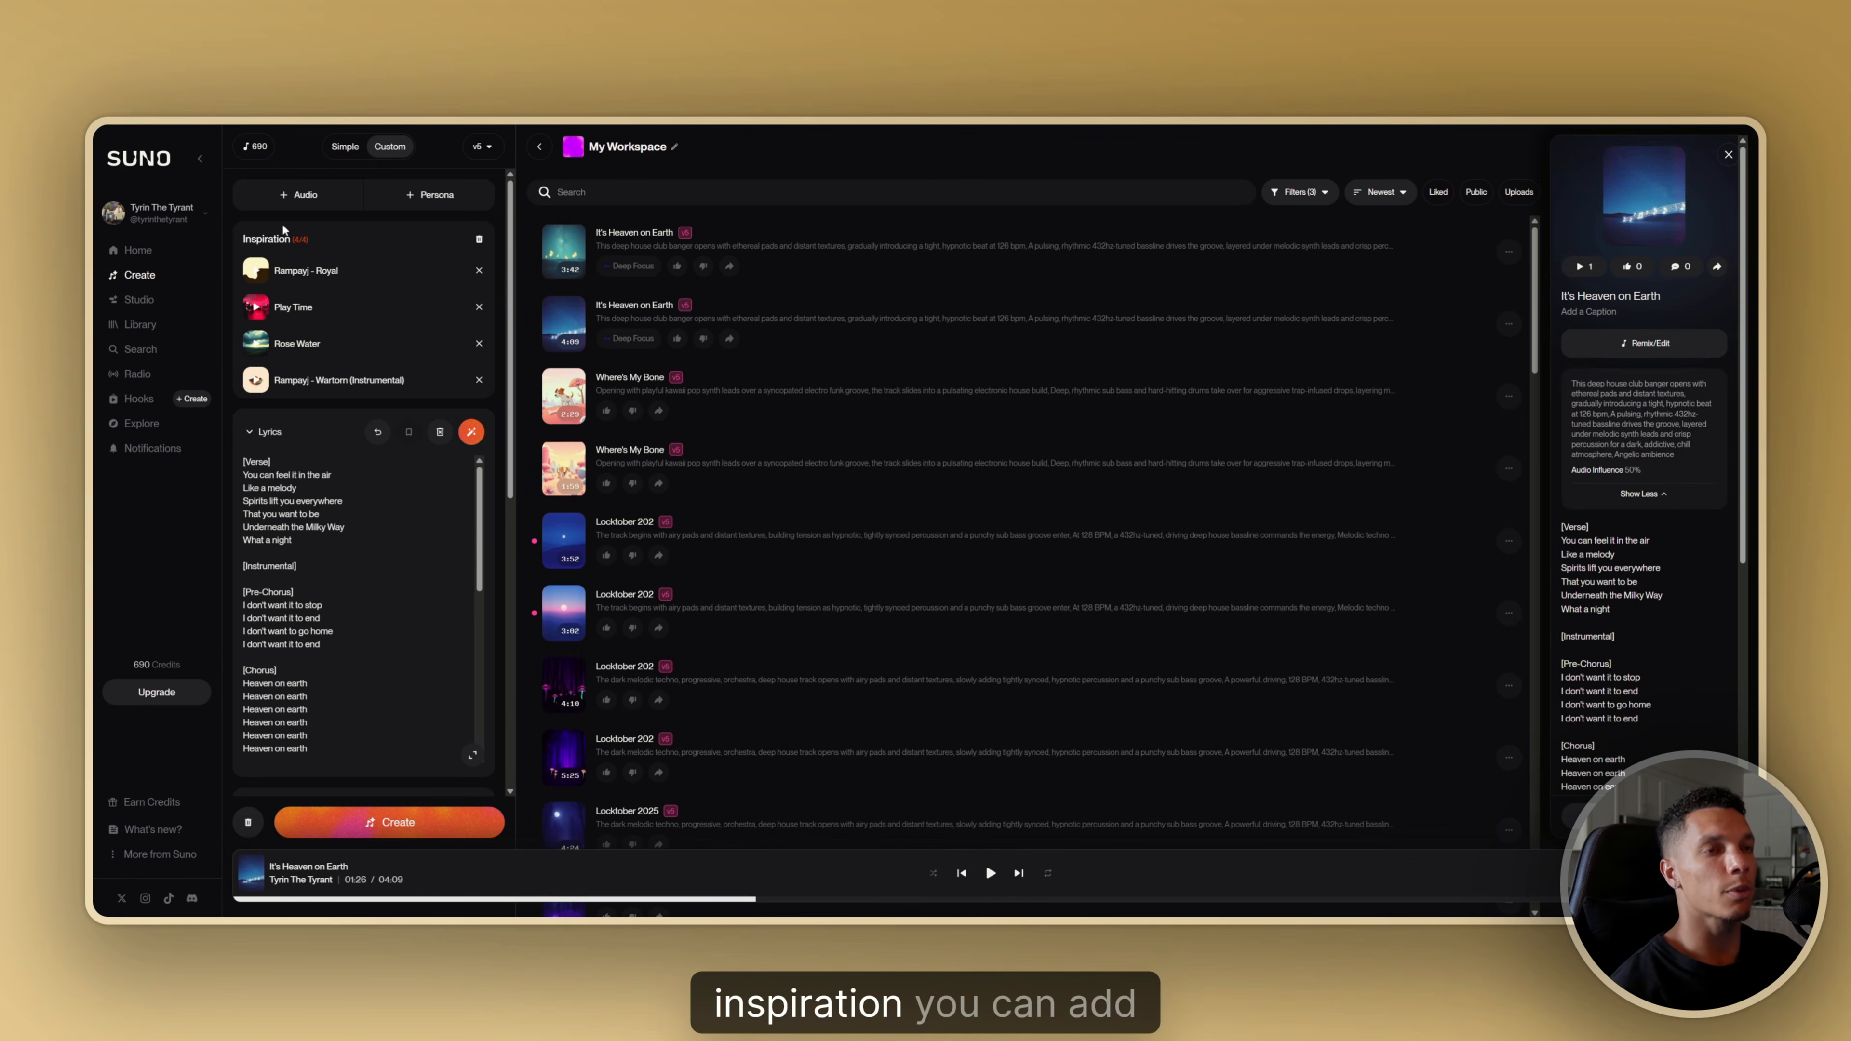
pyautogui.scroll(-1, 372, 264)
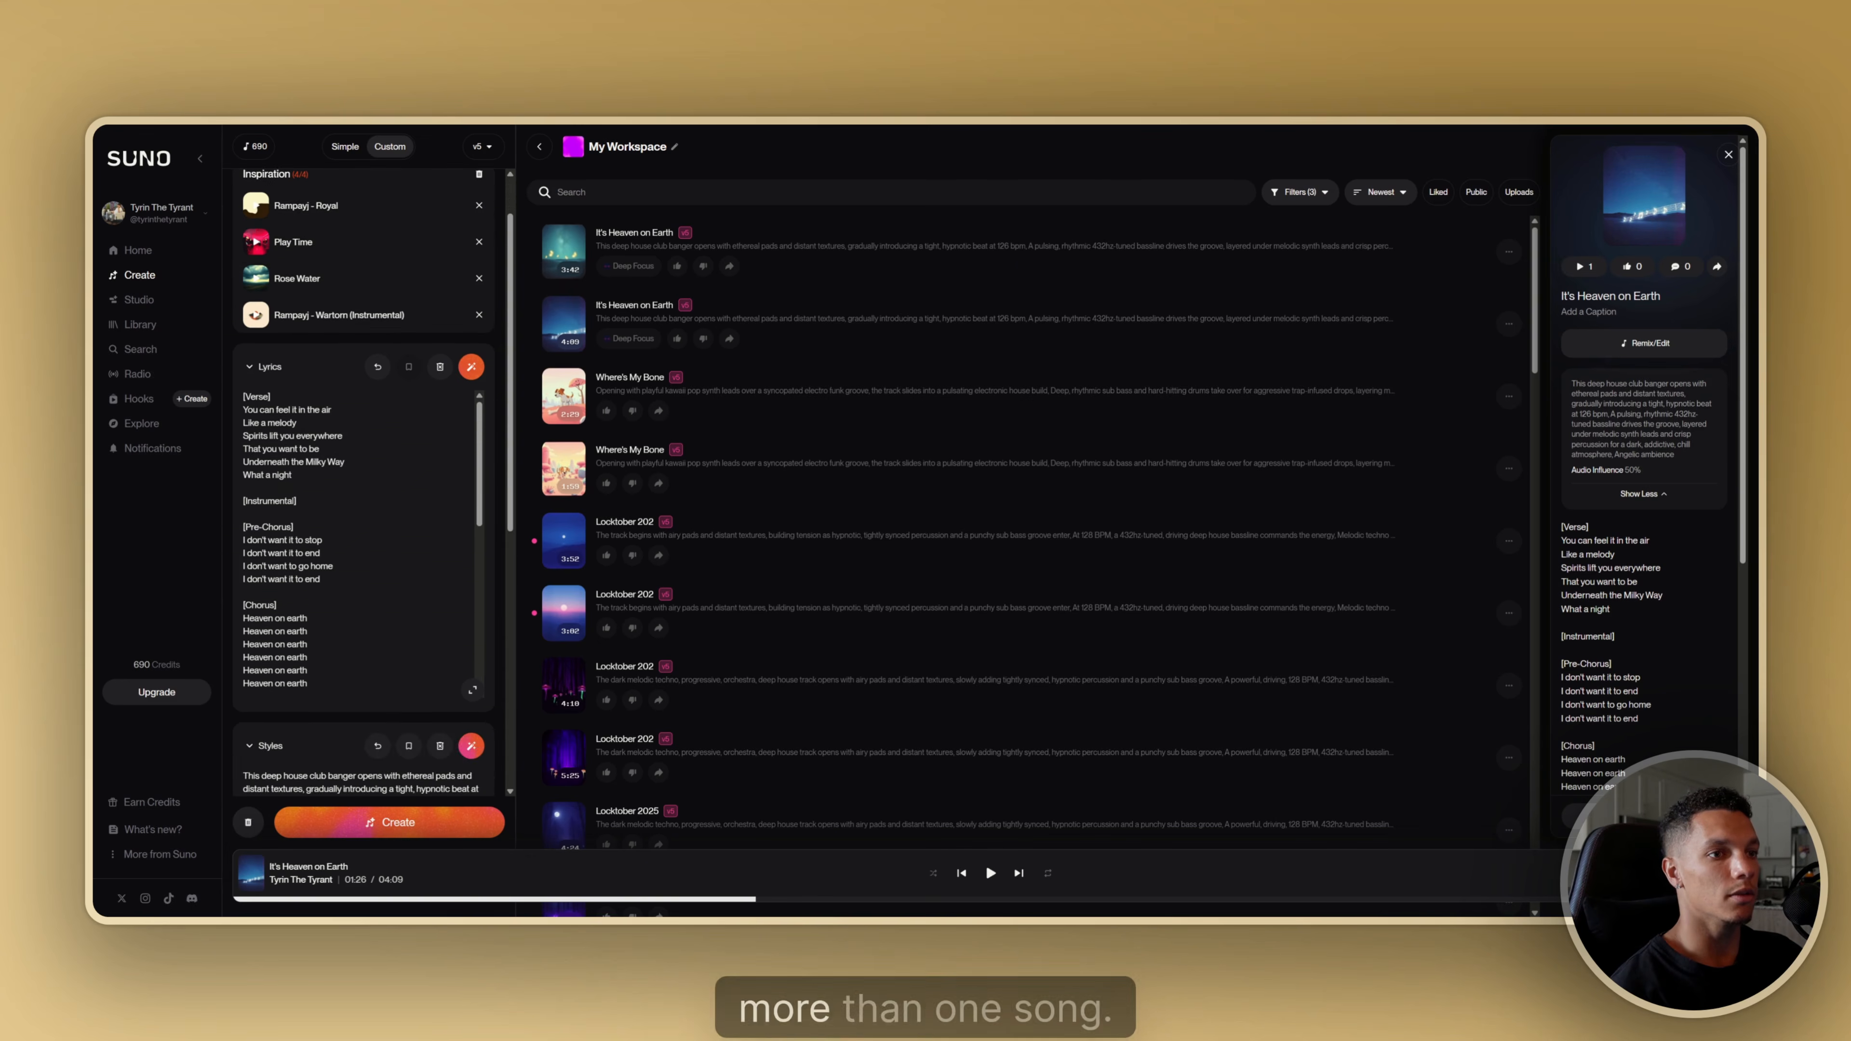
pyautogui.scroll(1, 372, 264)
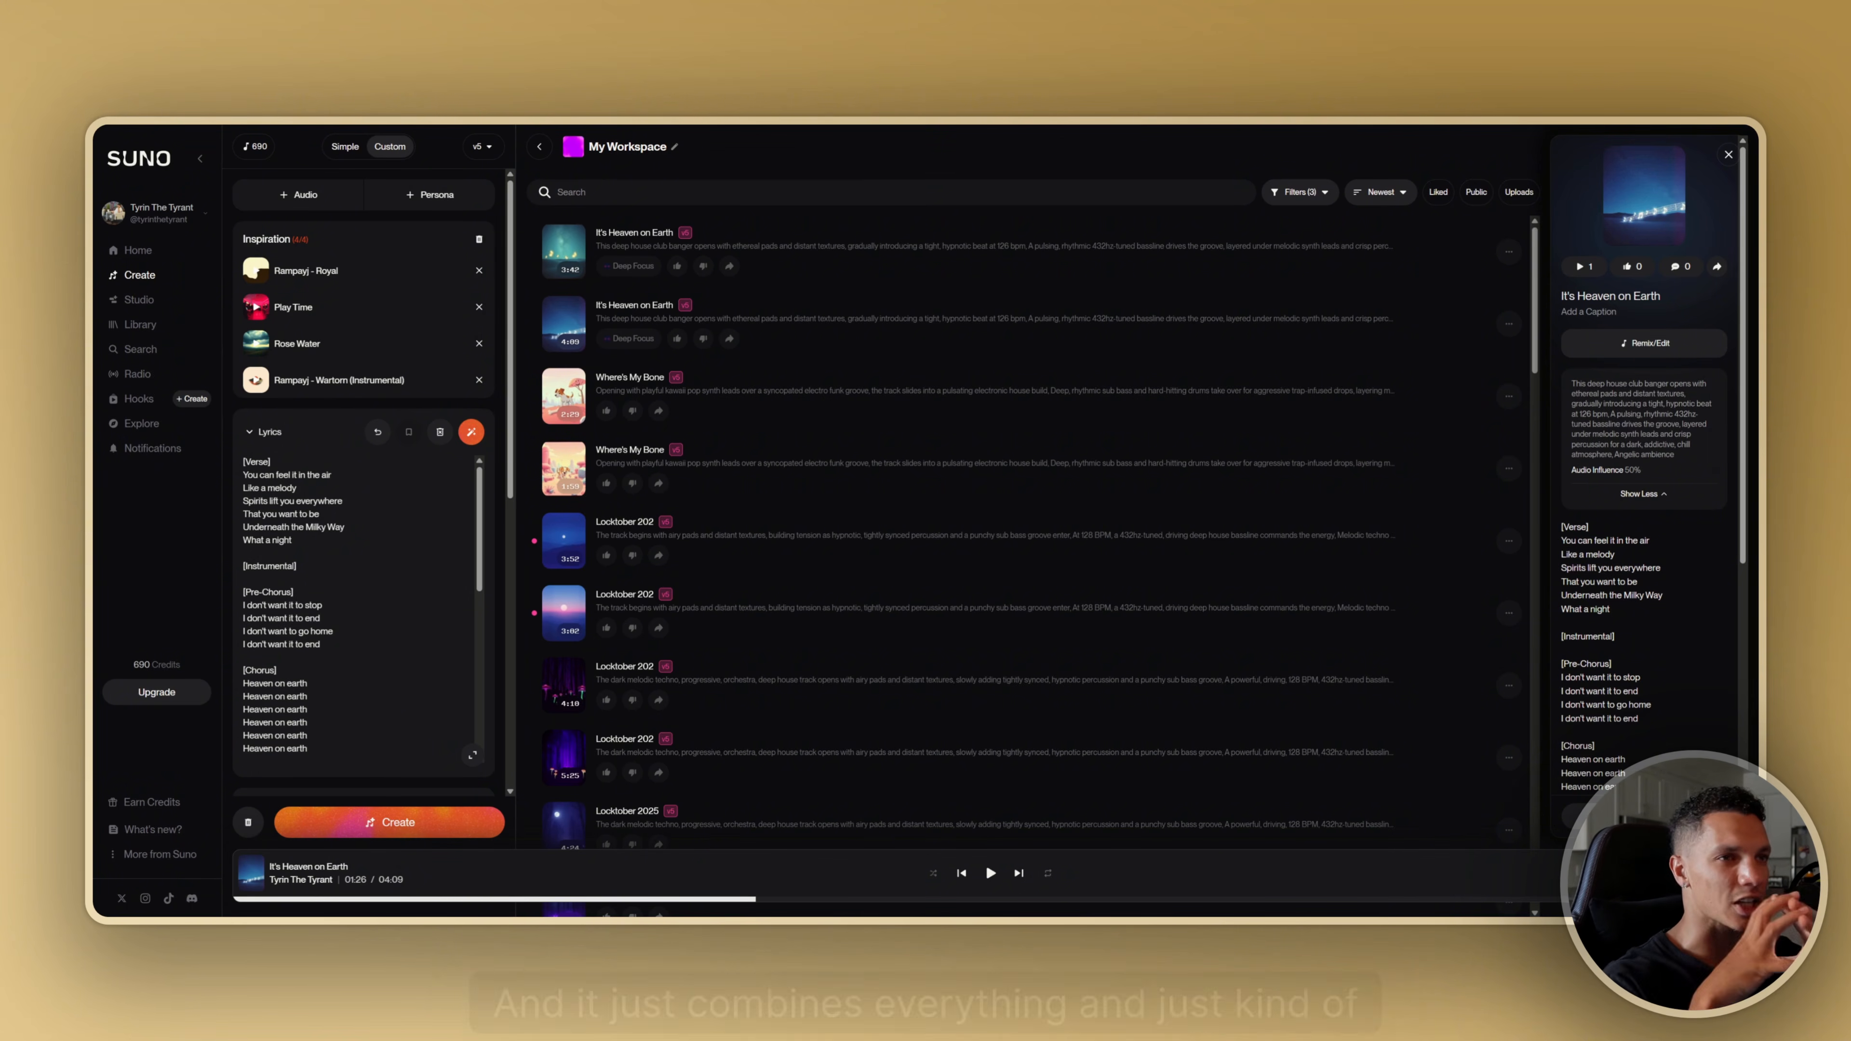
# Set Audio Influence to 51%, keep the inspiration-based title, and generate the song
pyautogui.scroll(-5, 415, 357)
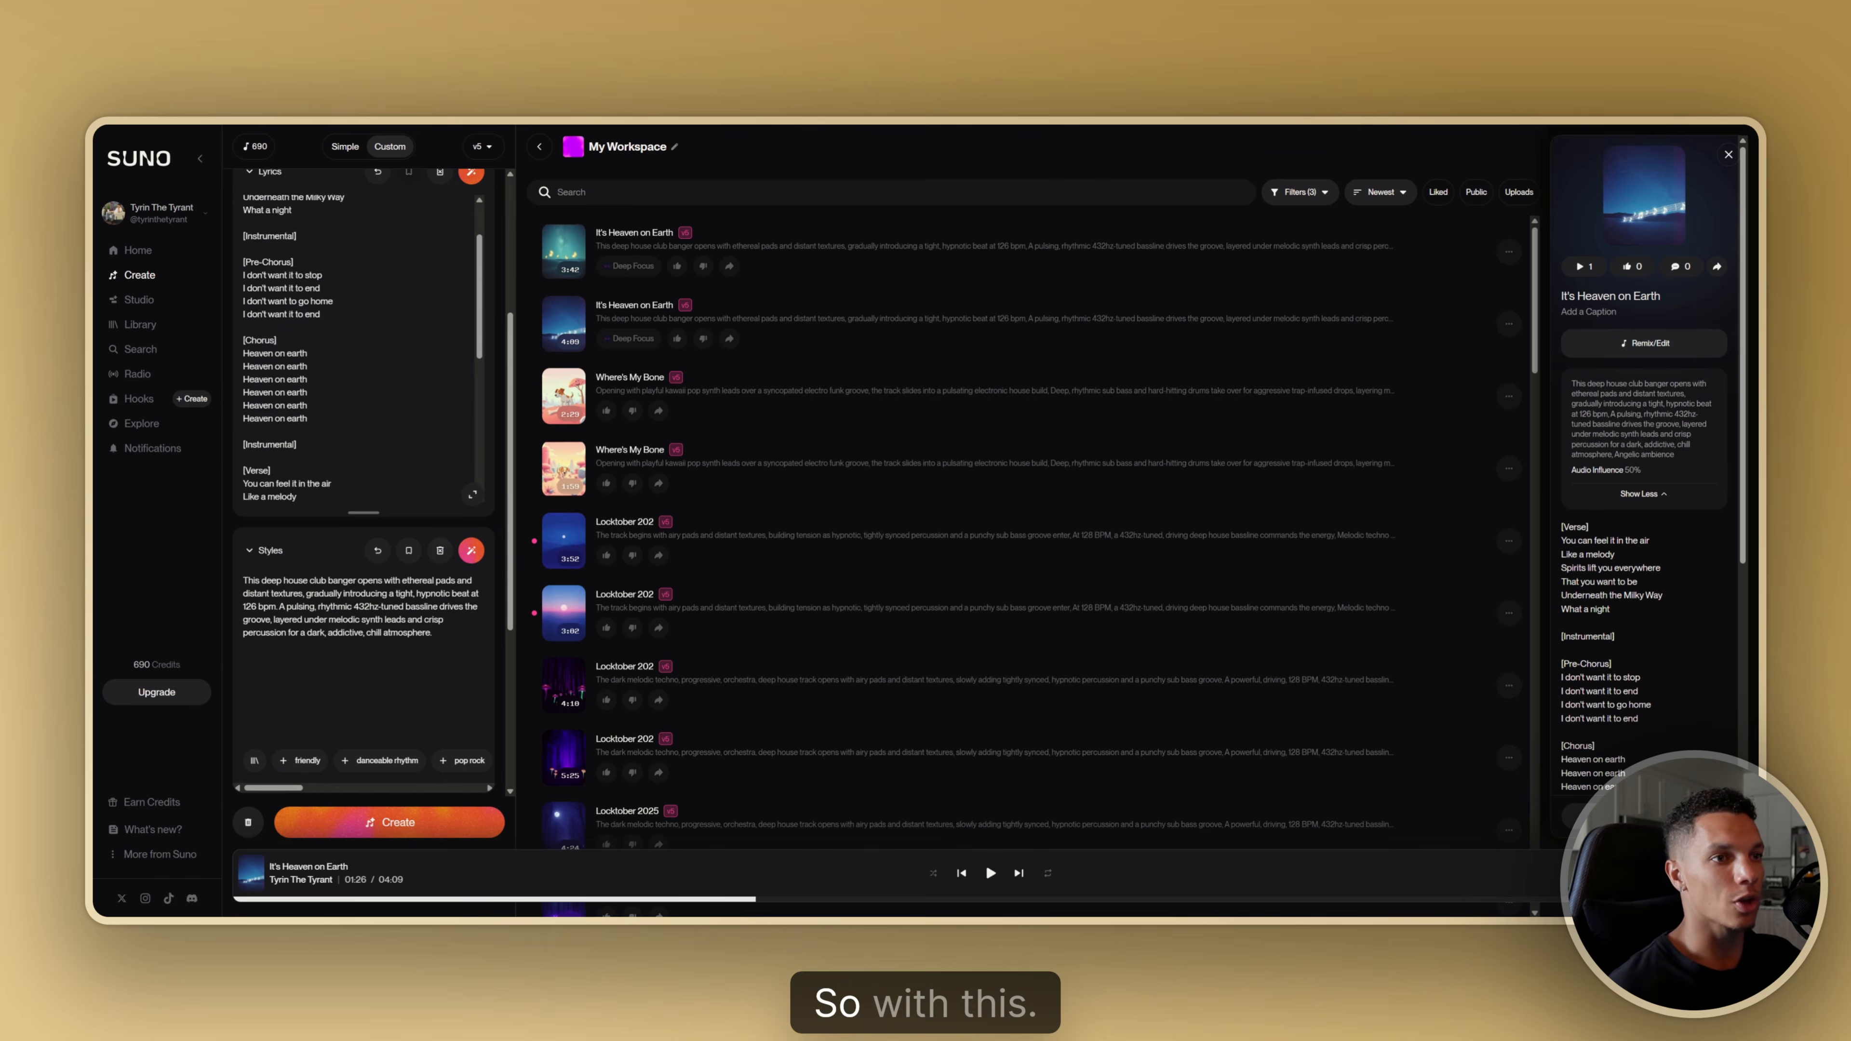
pyautogui.scroll(-5, 416, 357)
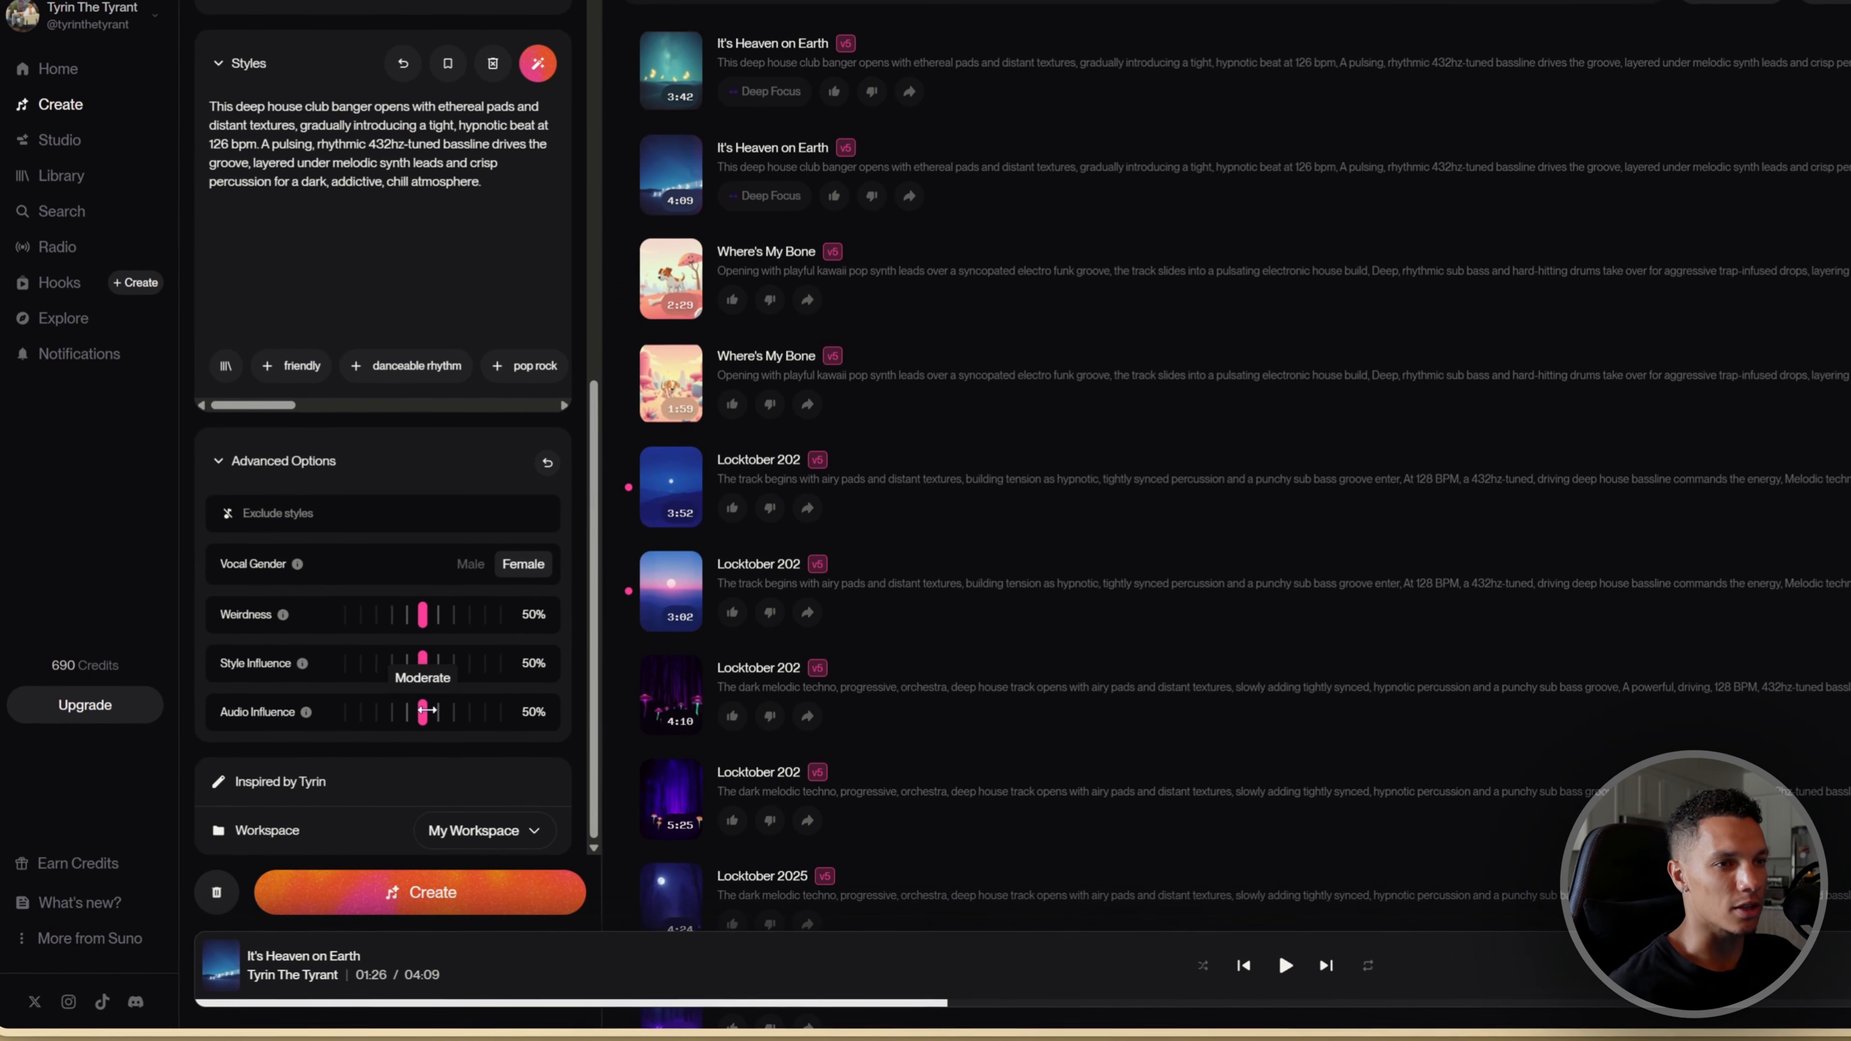
pyautogui.moveTo(427, 709); pyautogui.dragTo(424, 707)
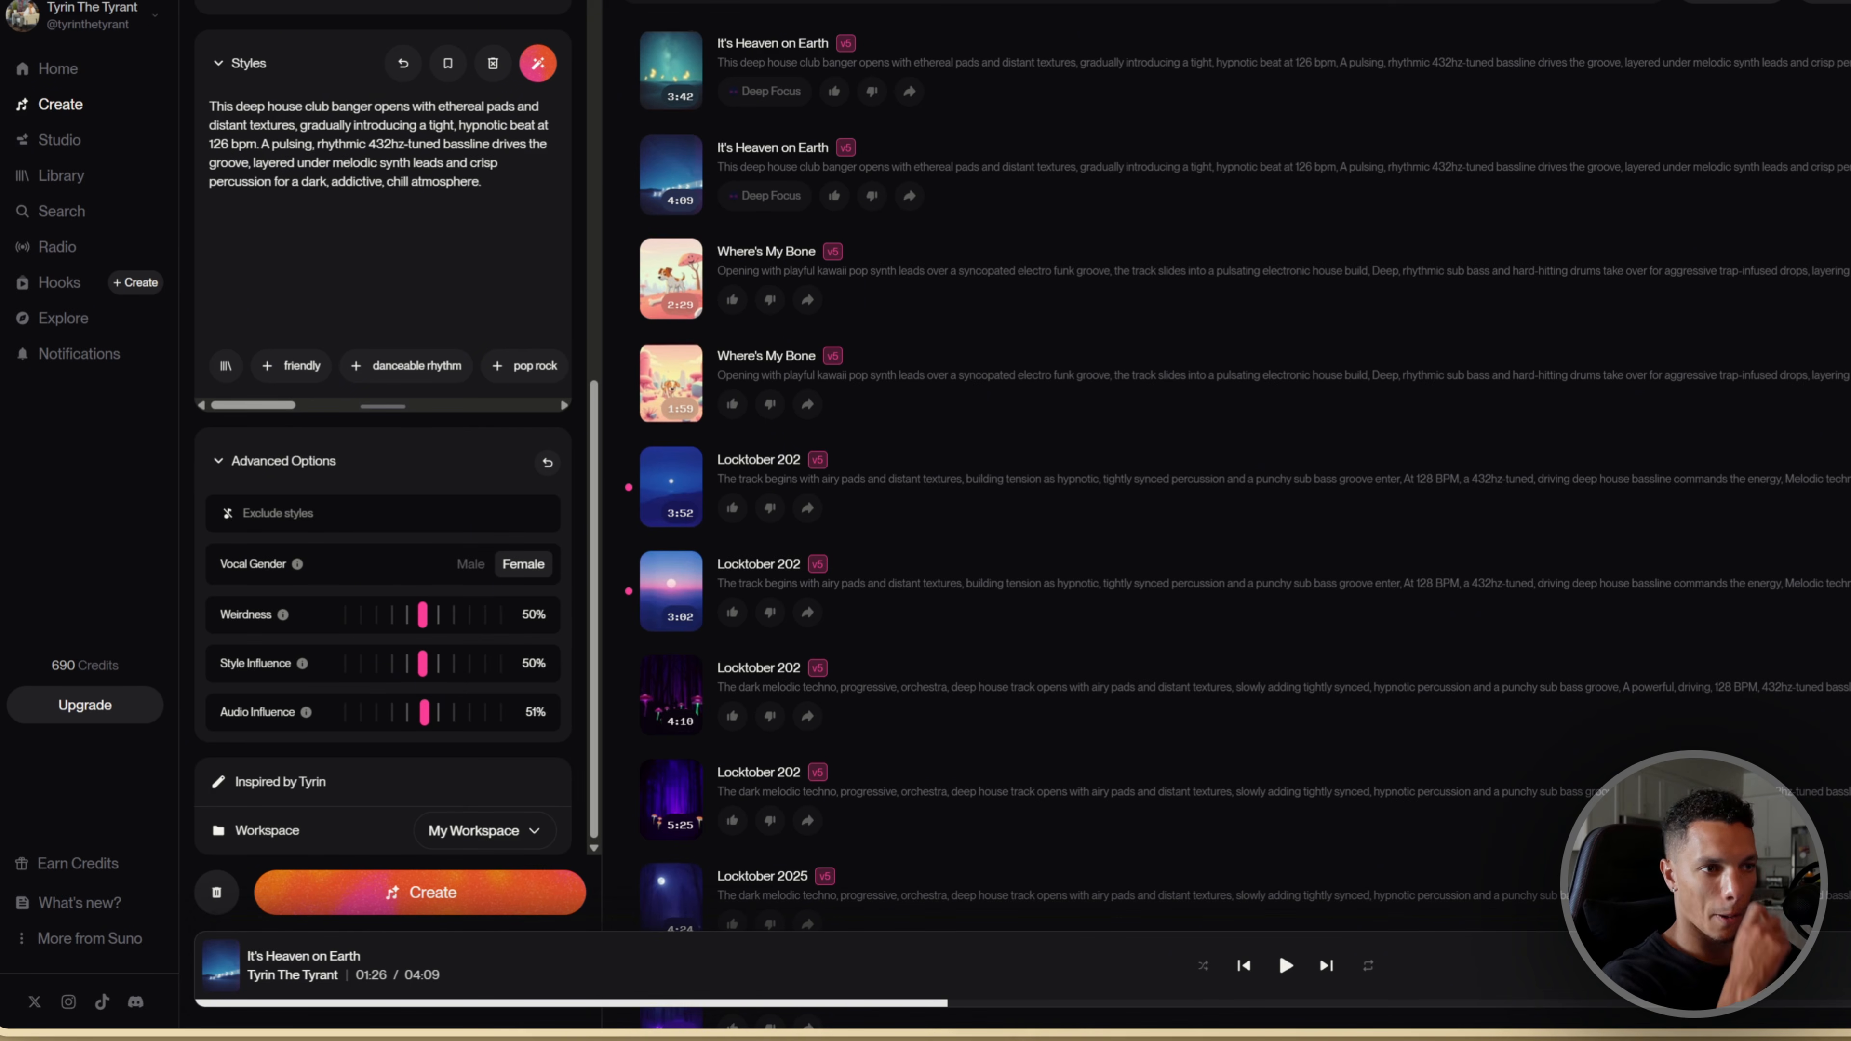
pyautogui.click(335, 781)
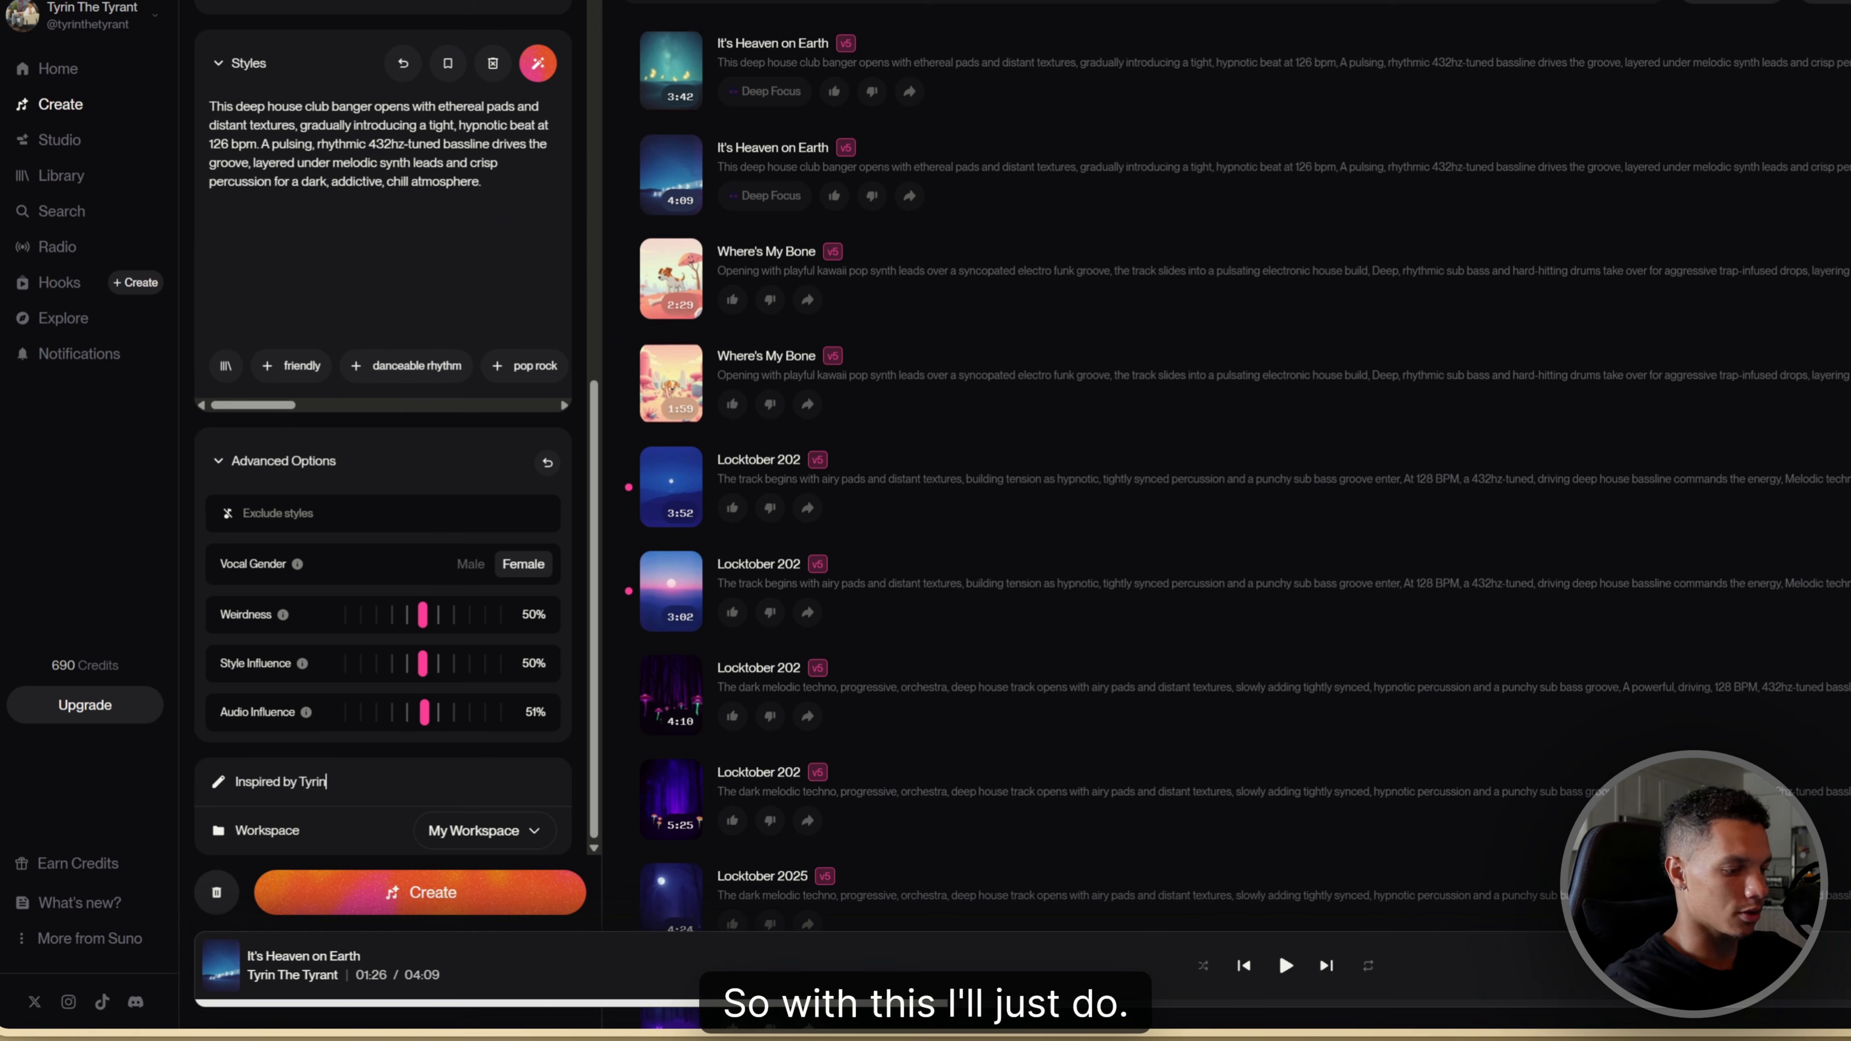
pyautogui.click(505, 899)
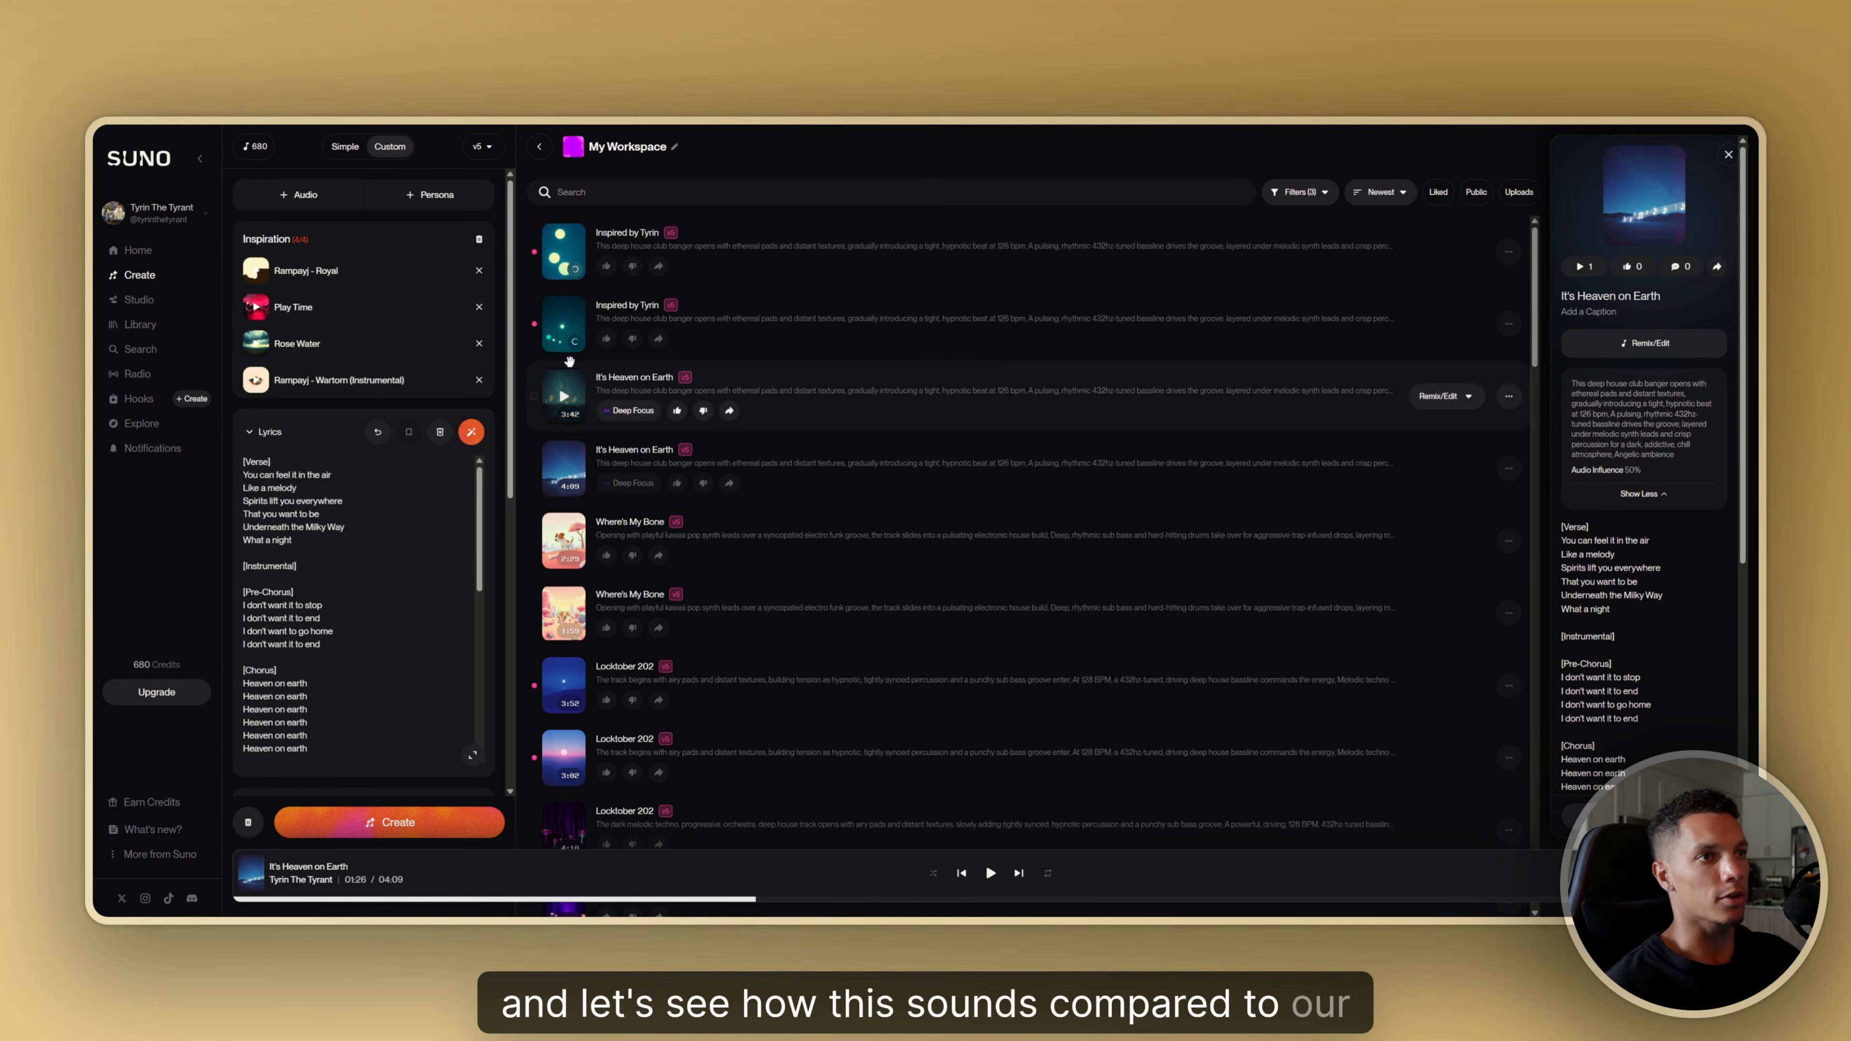
# Review the lyrics, styles and advanced options, and listen to both versions of the inspiration-based song
pyautogui.scroll(-1, 499, 421)
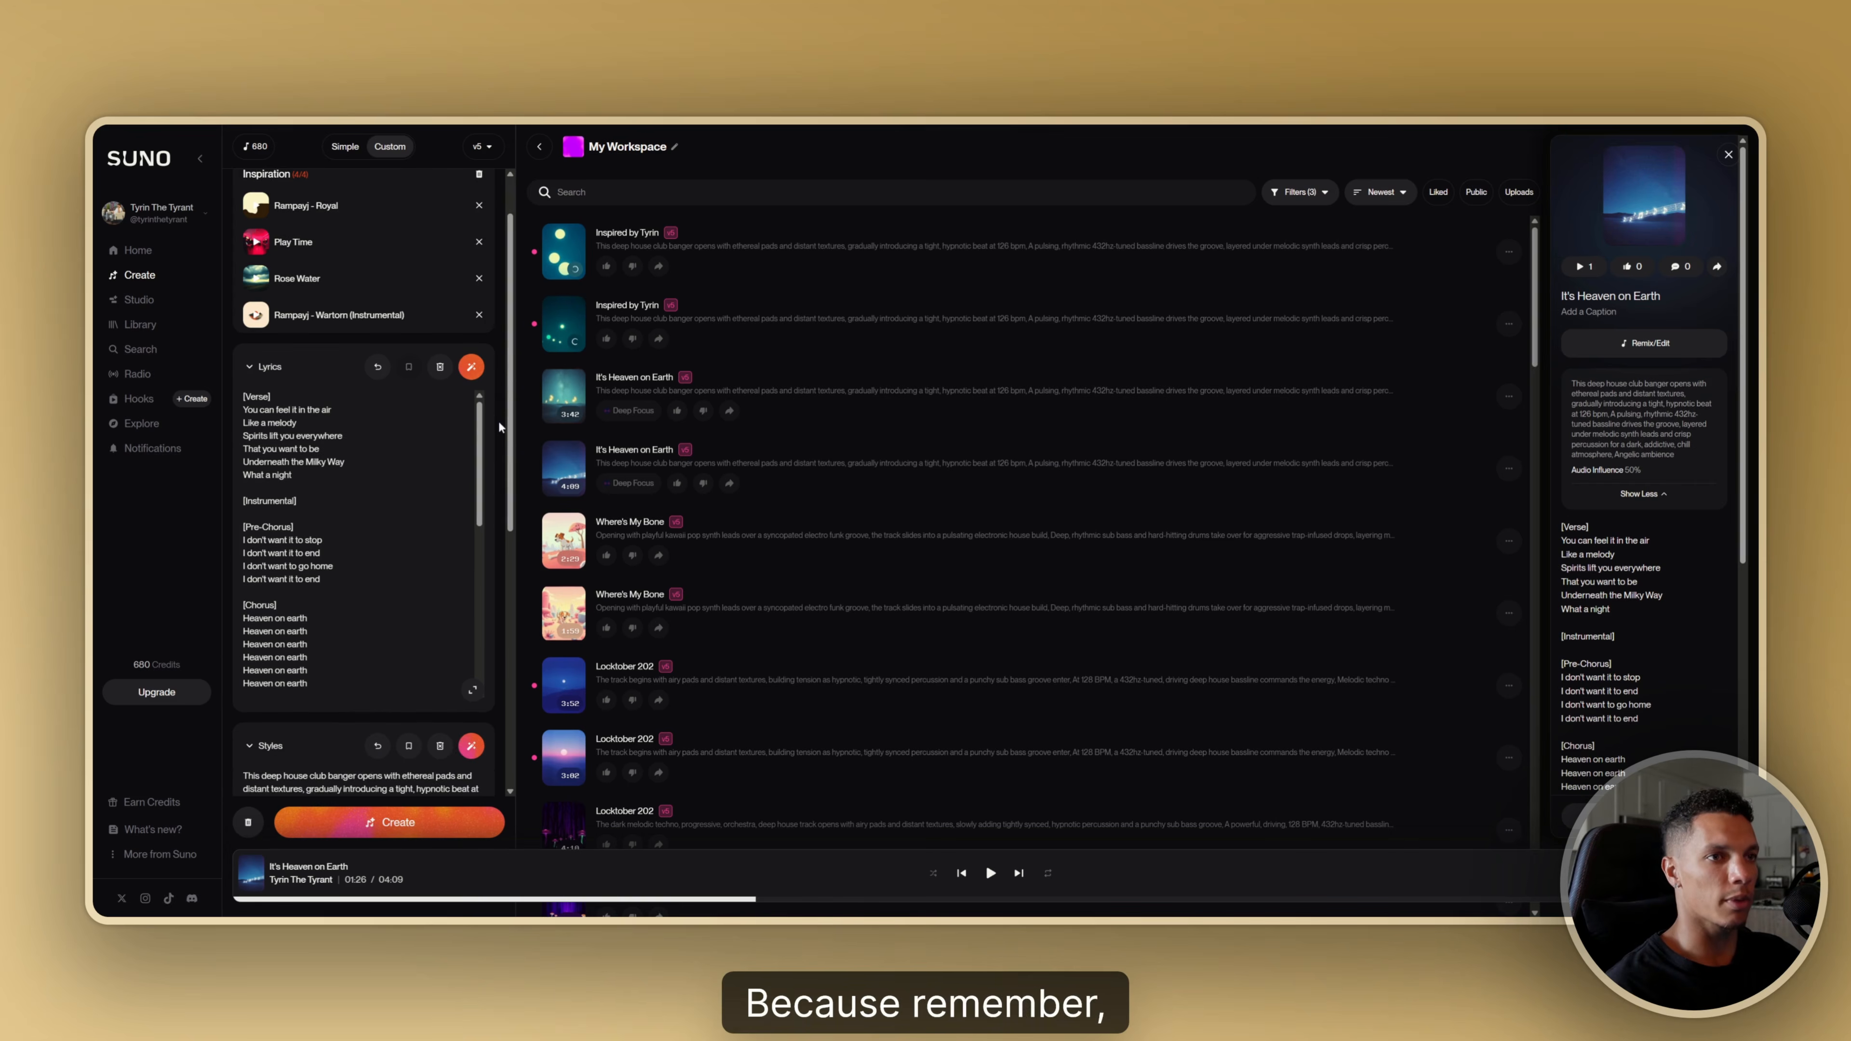
pyautogui.scroll(-1, 499, 421)
pyautogui.scroll(-2, 486, 364)
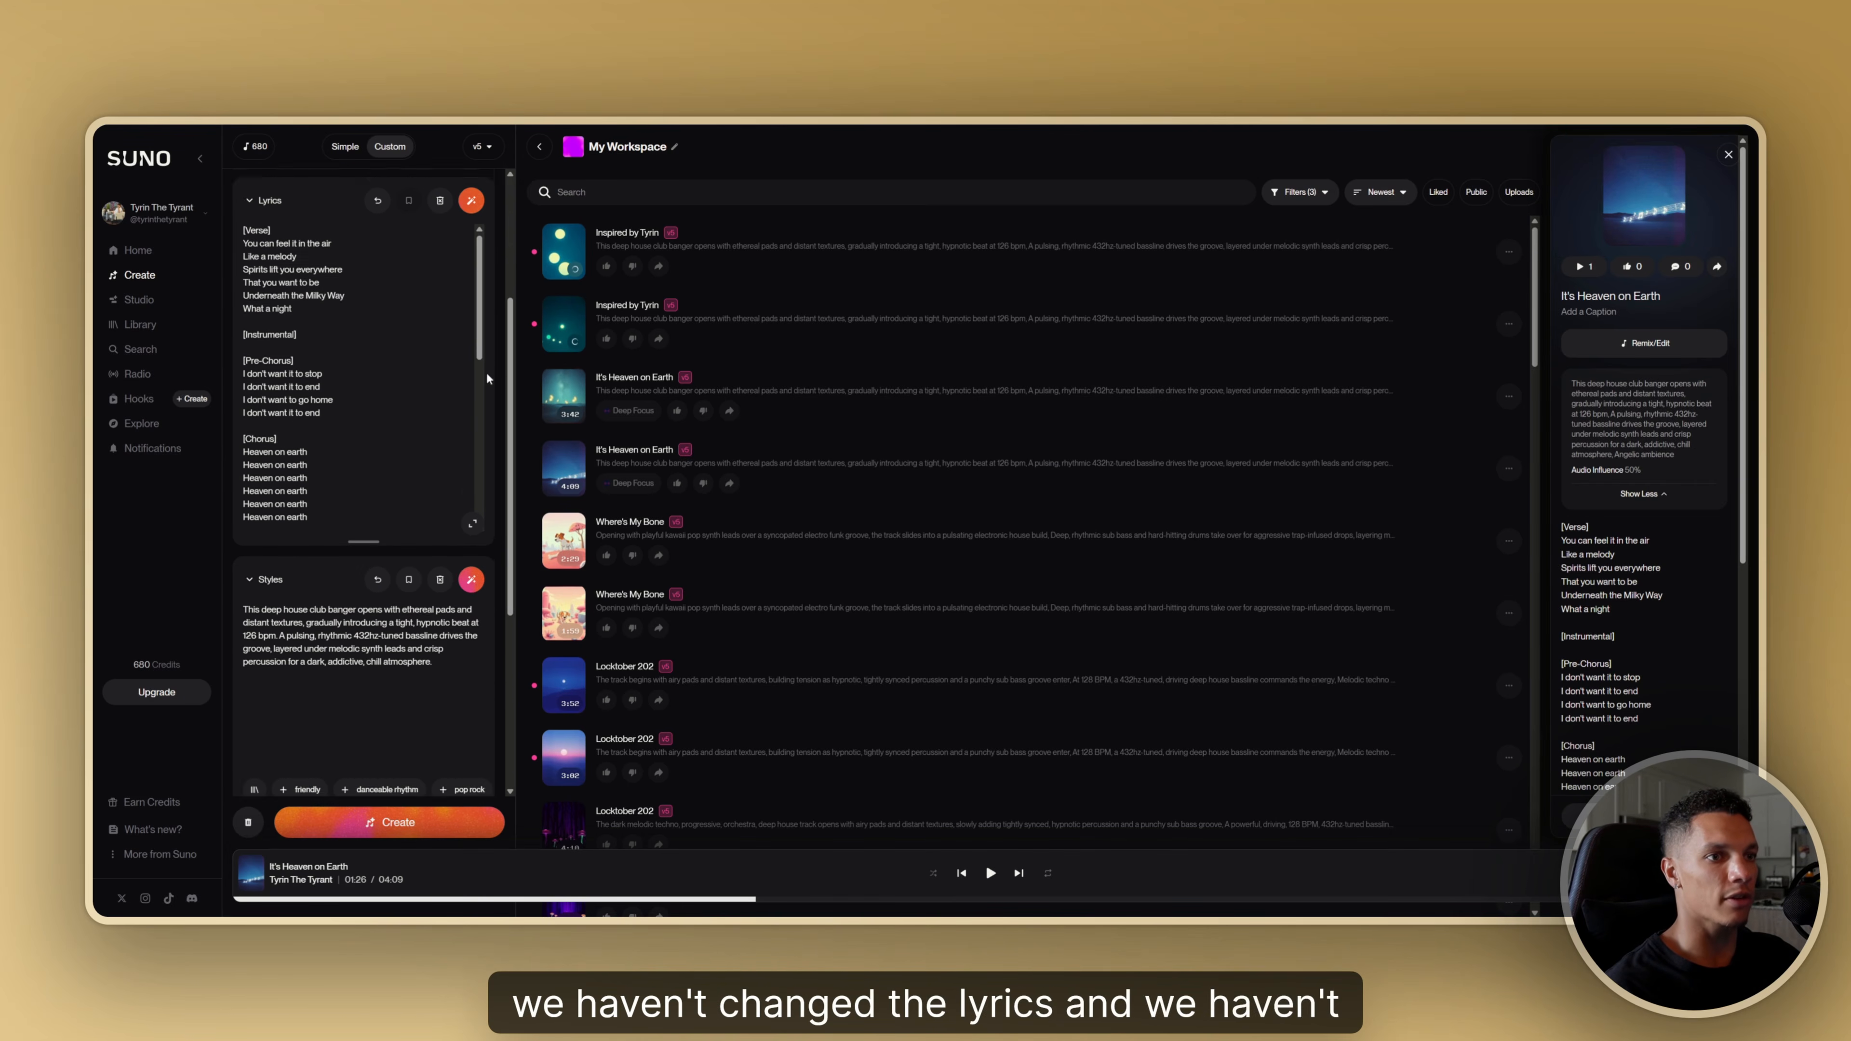
pyautogui.scroll(-3, 484, 508)
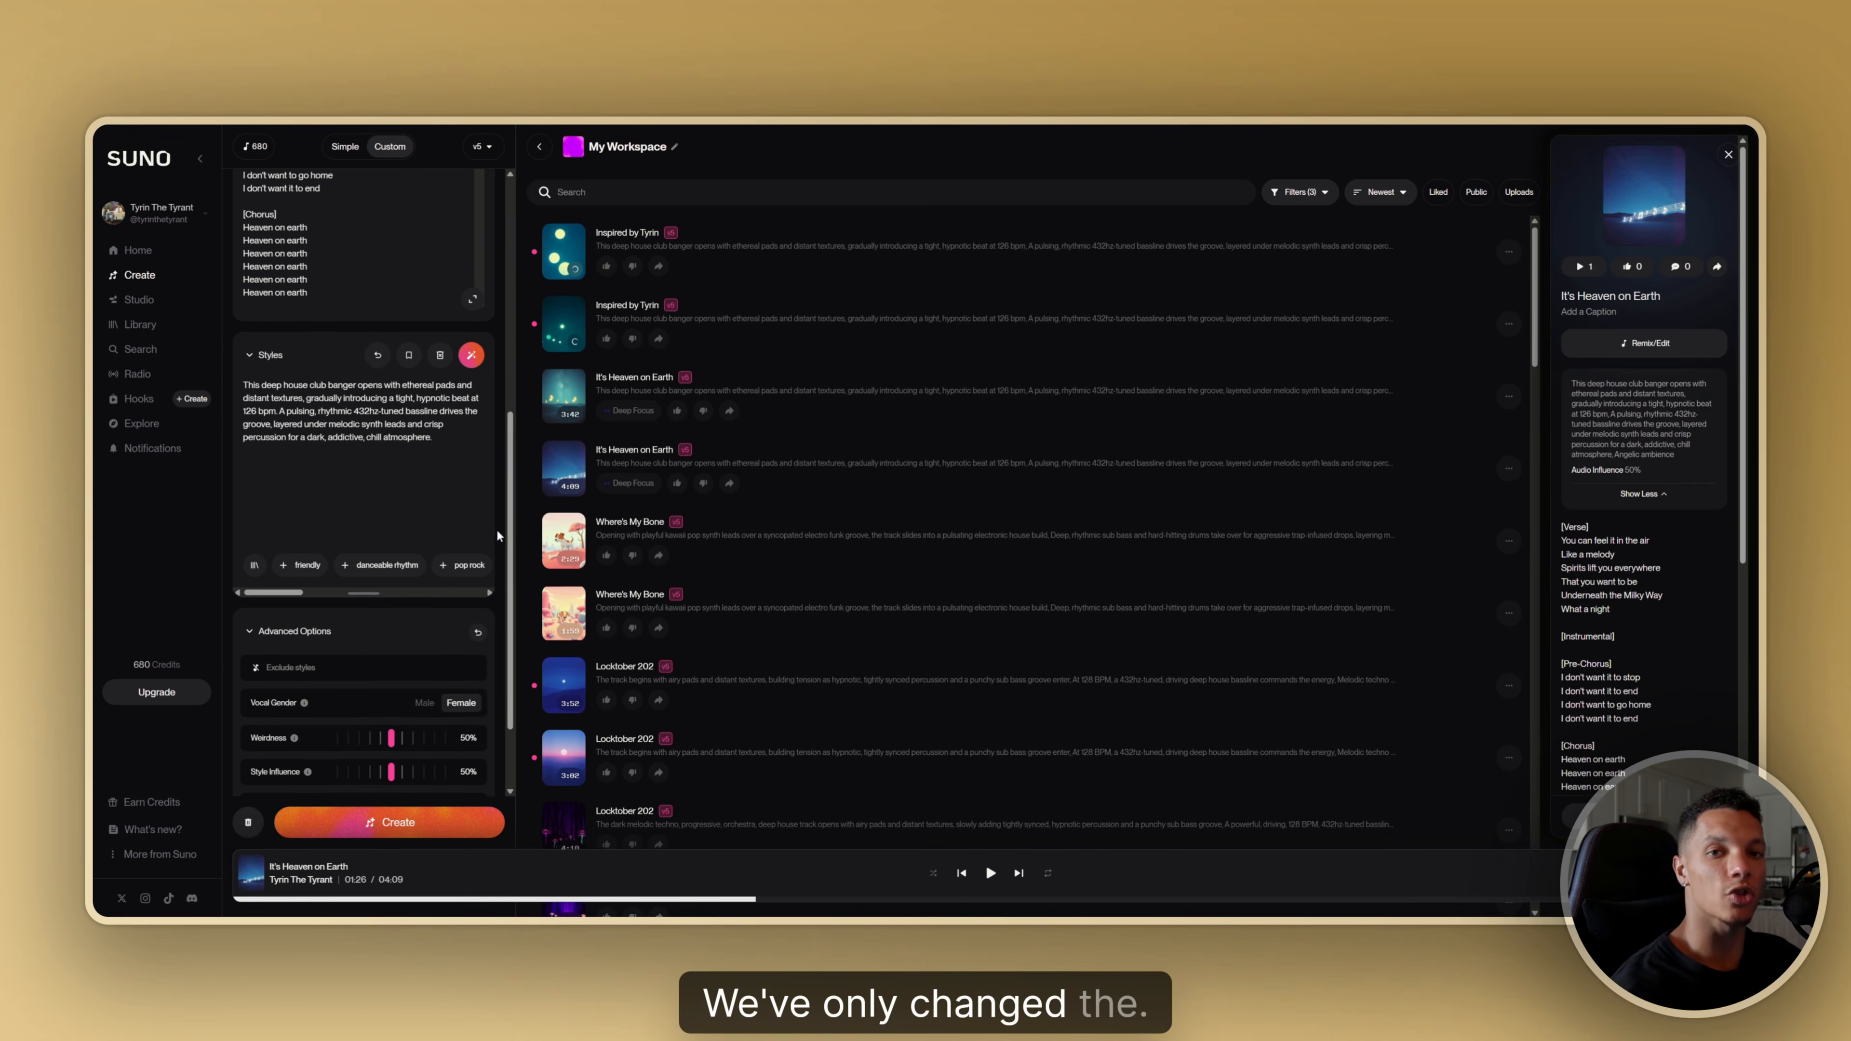
pyautogui.scroll(-2, 497, 528)
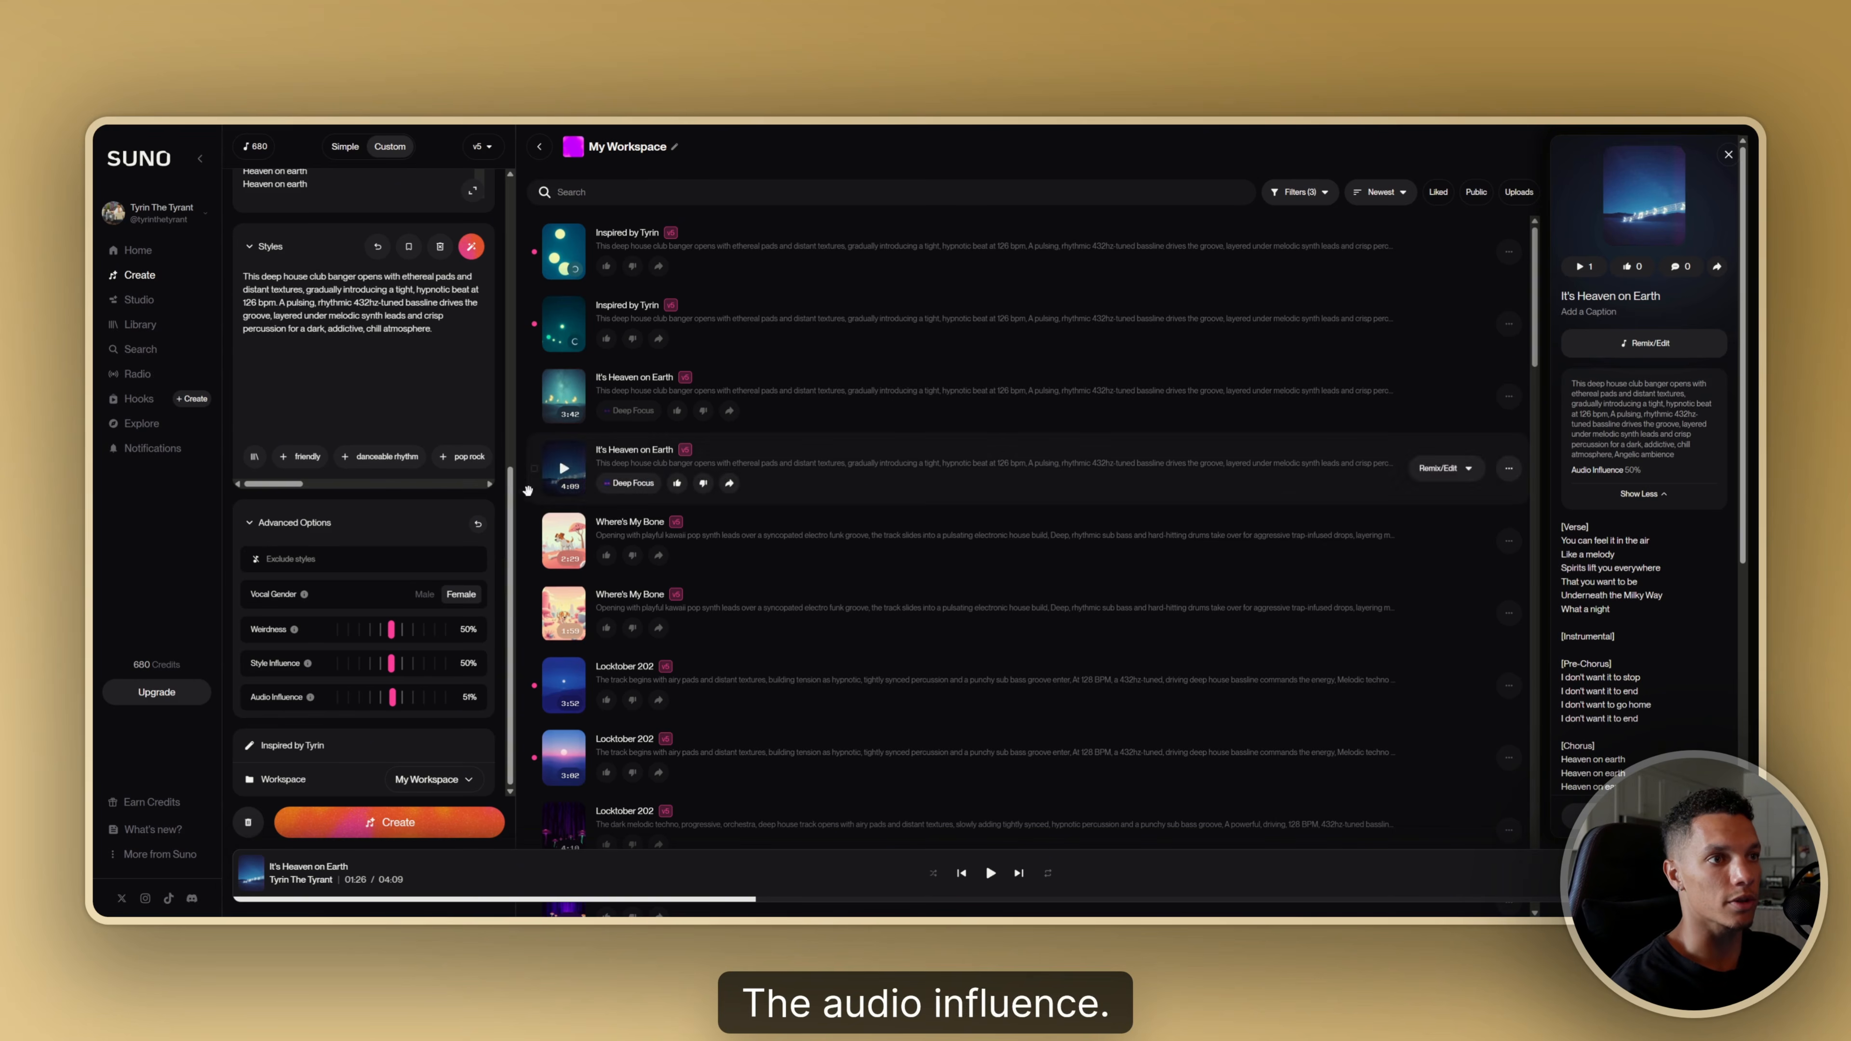
pyautogui.scroll(8, 509, 430)
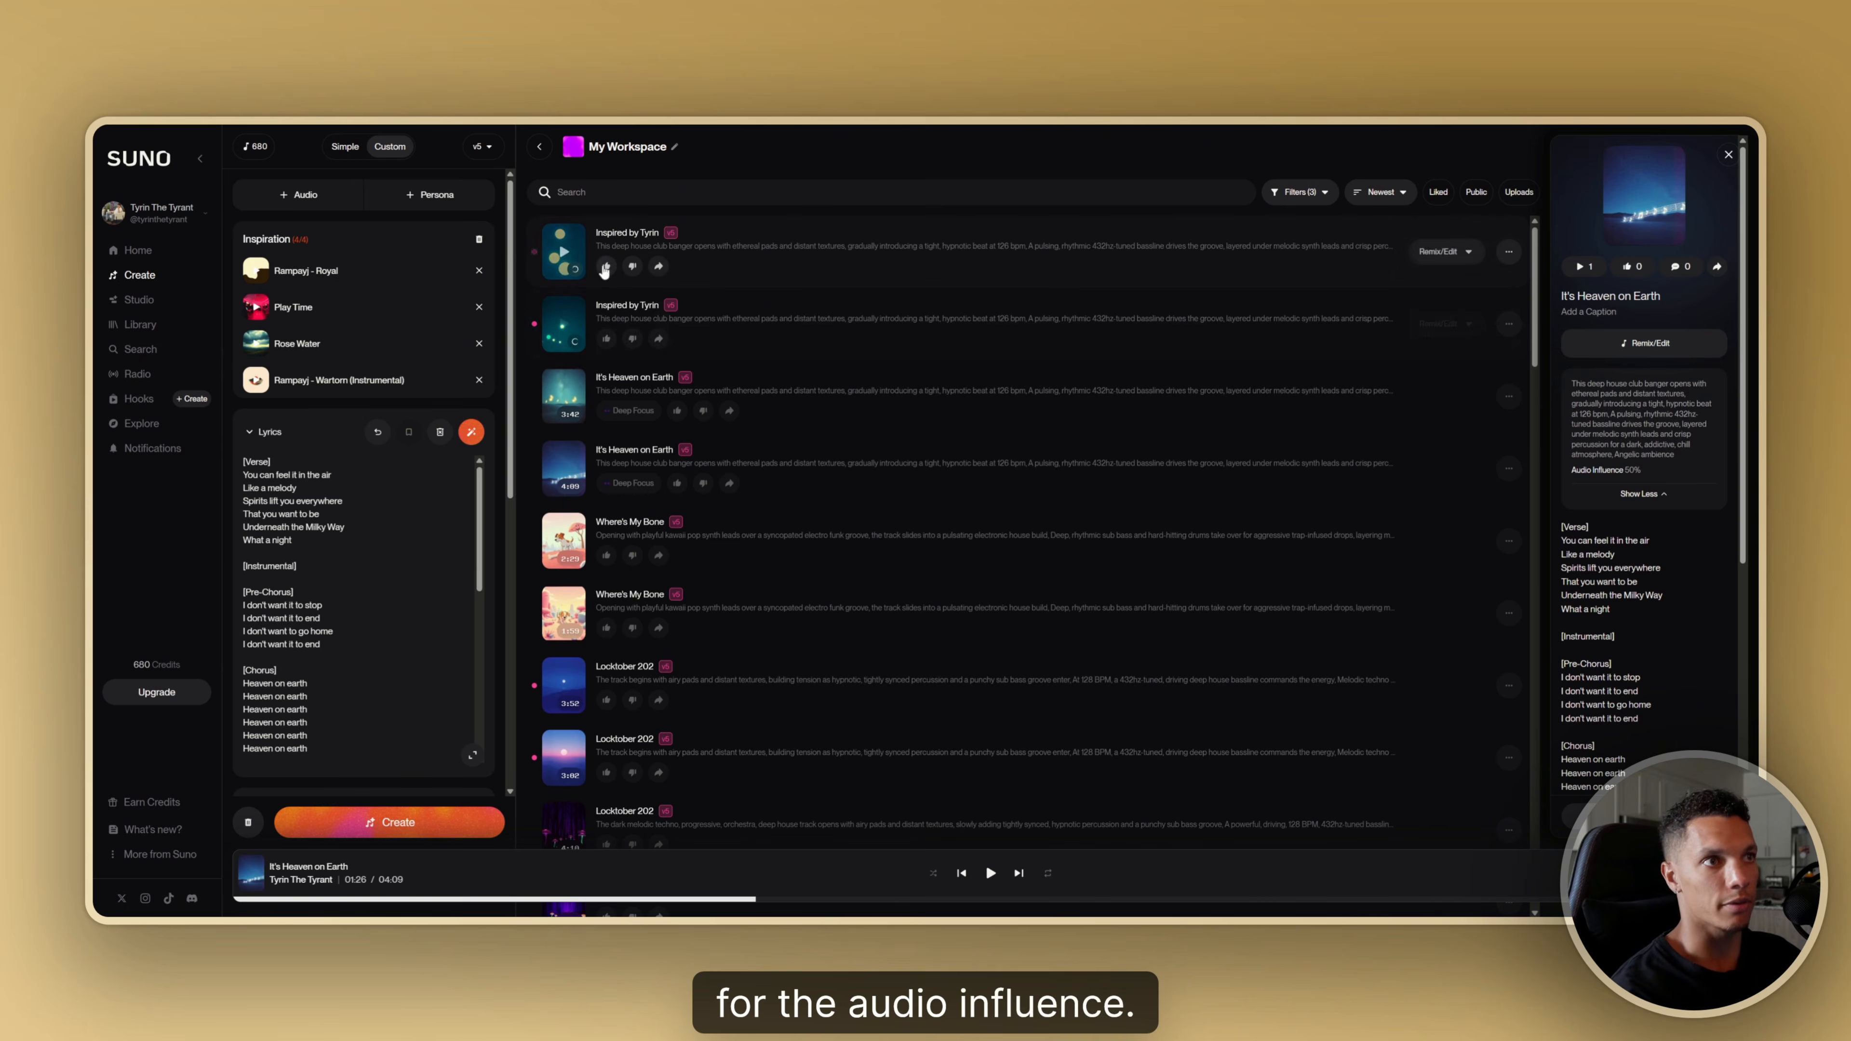
pyautogui.click(563, 251)
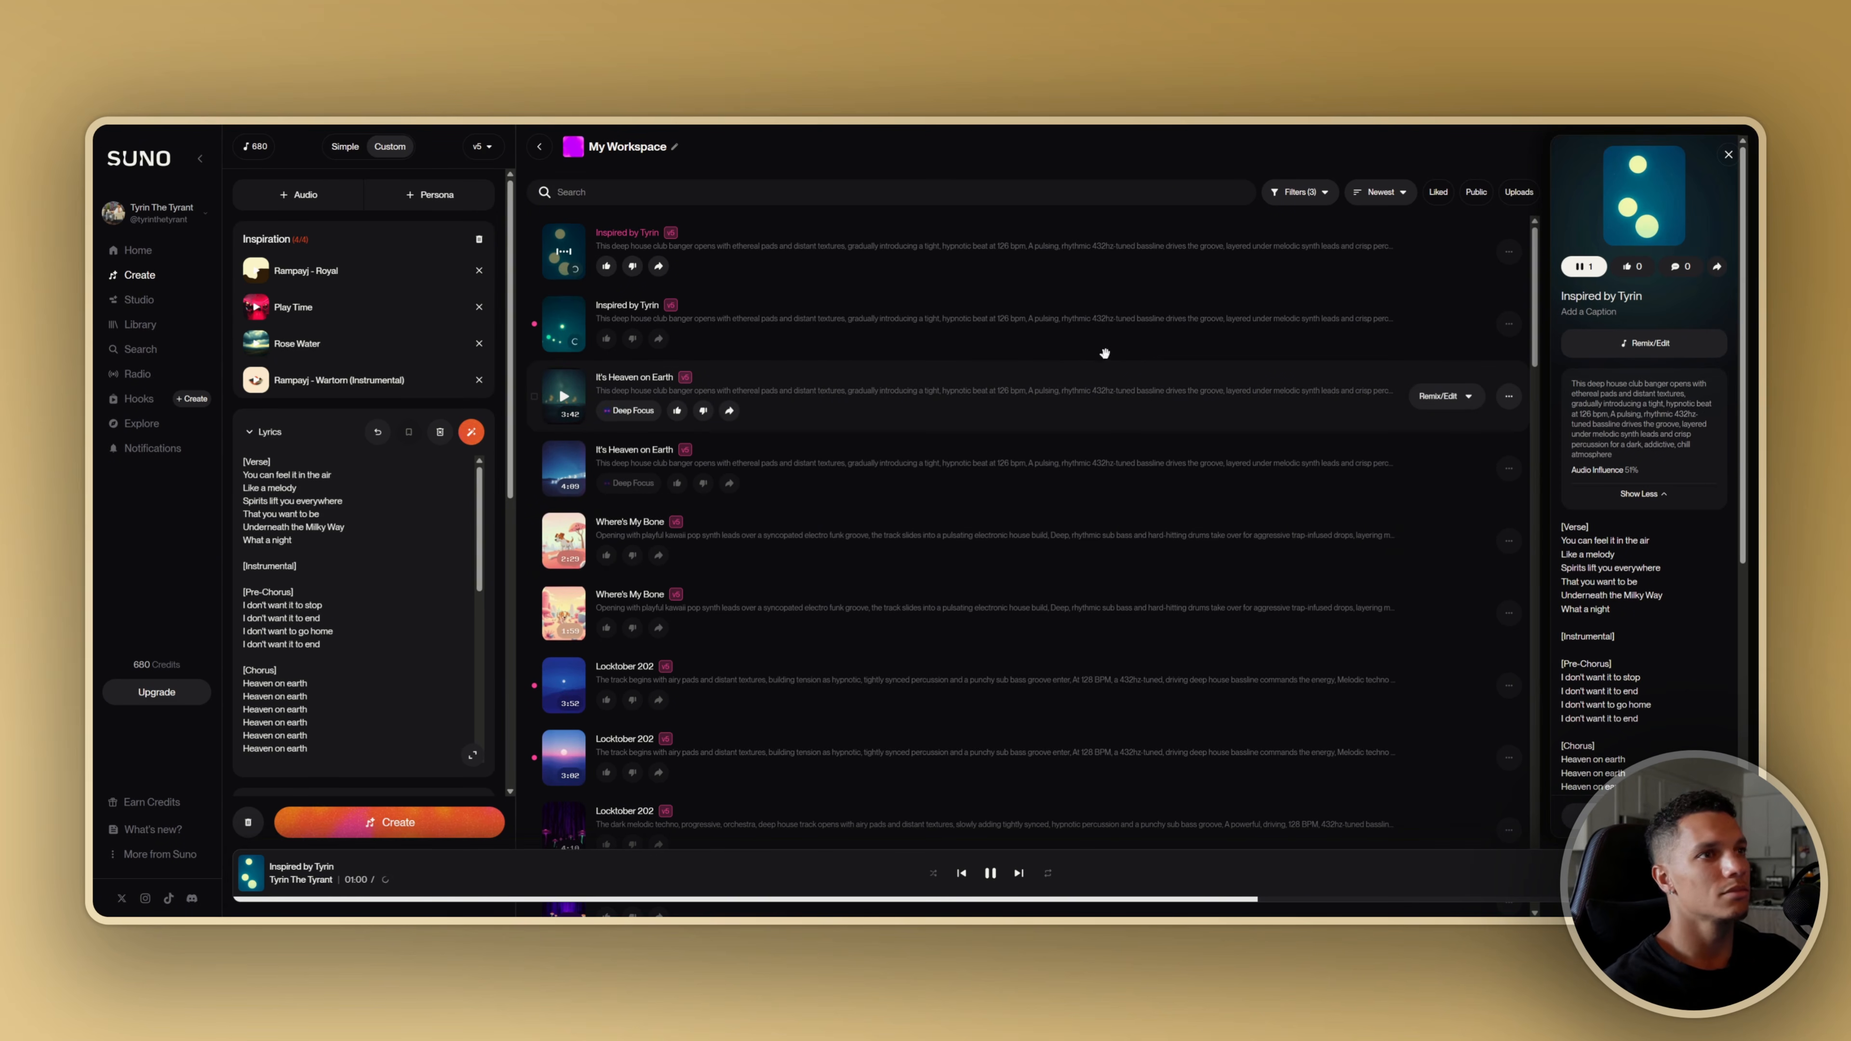
pyautogui.click(565, 255)
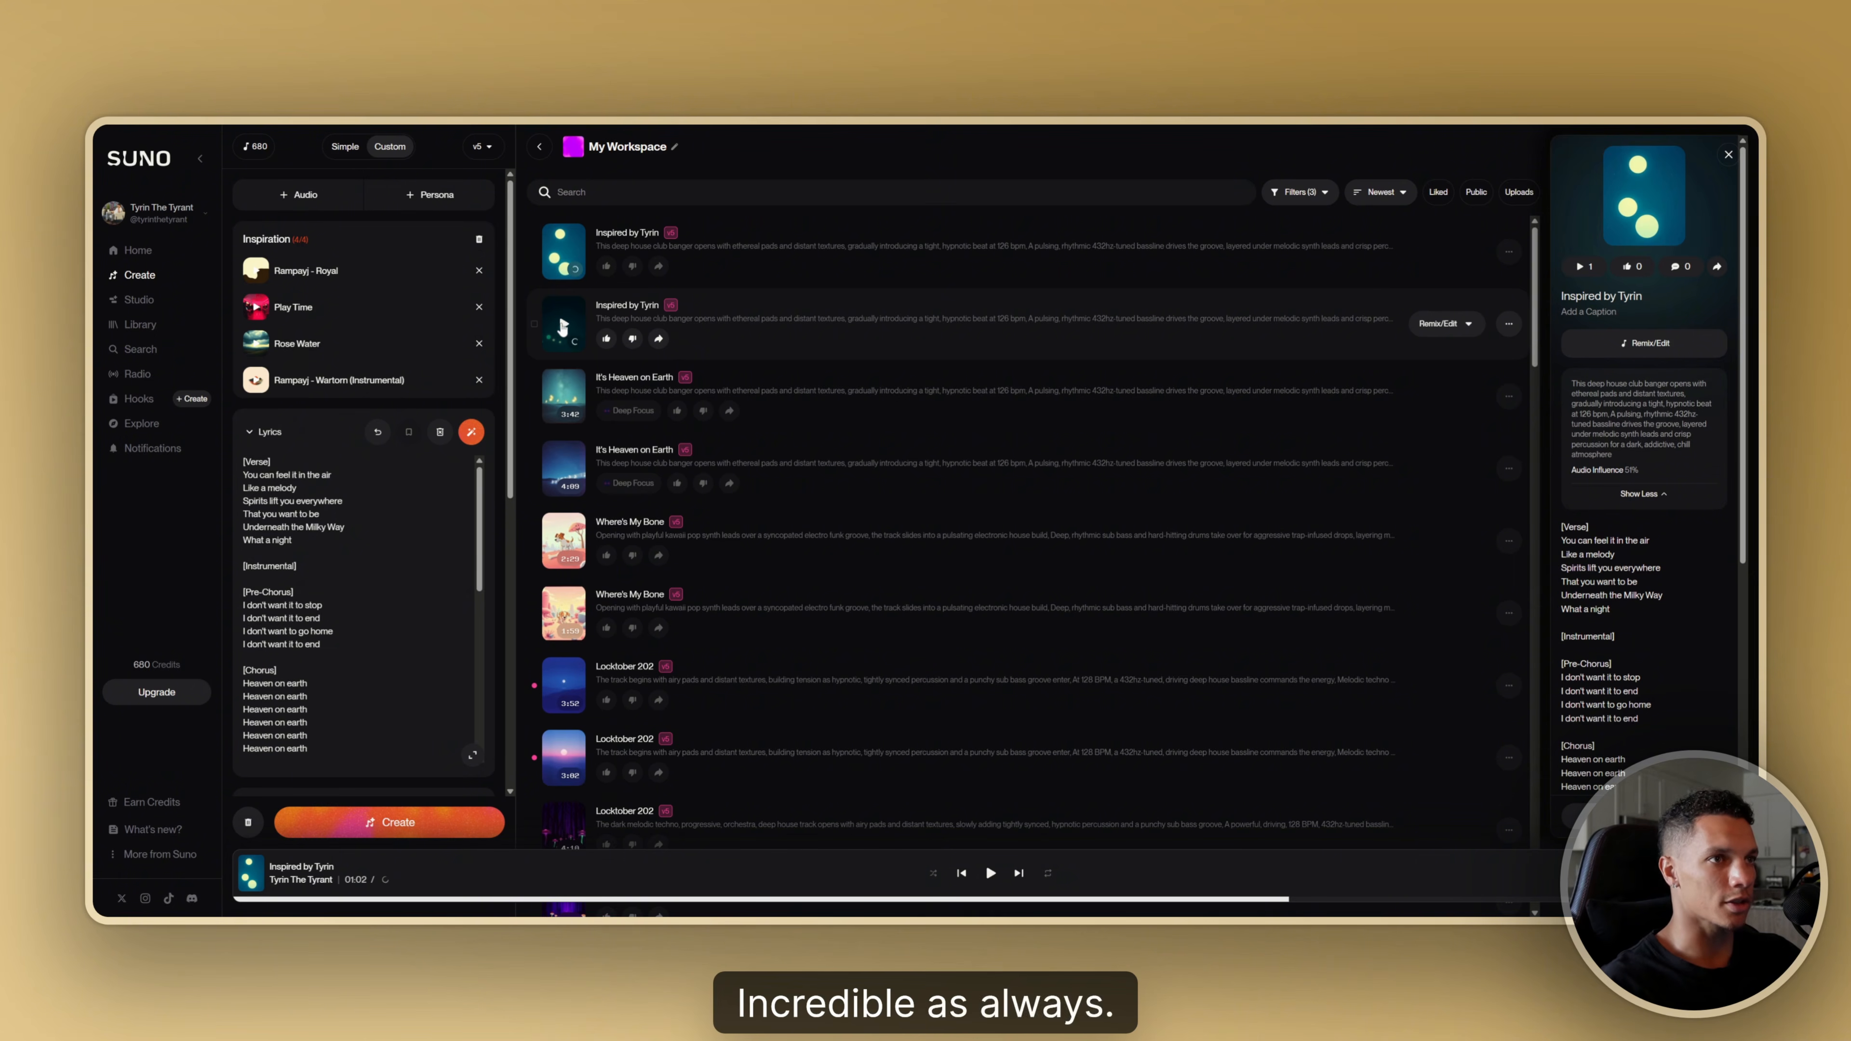
pyautogui.click(563, 323)
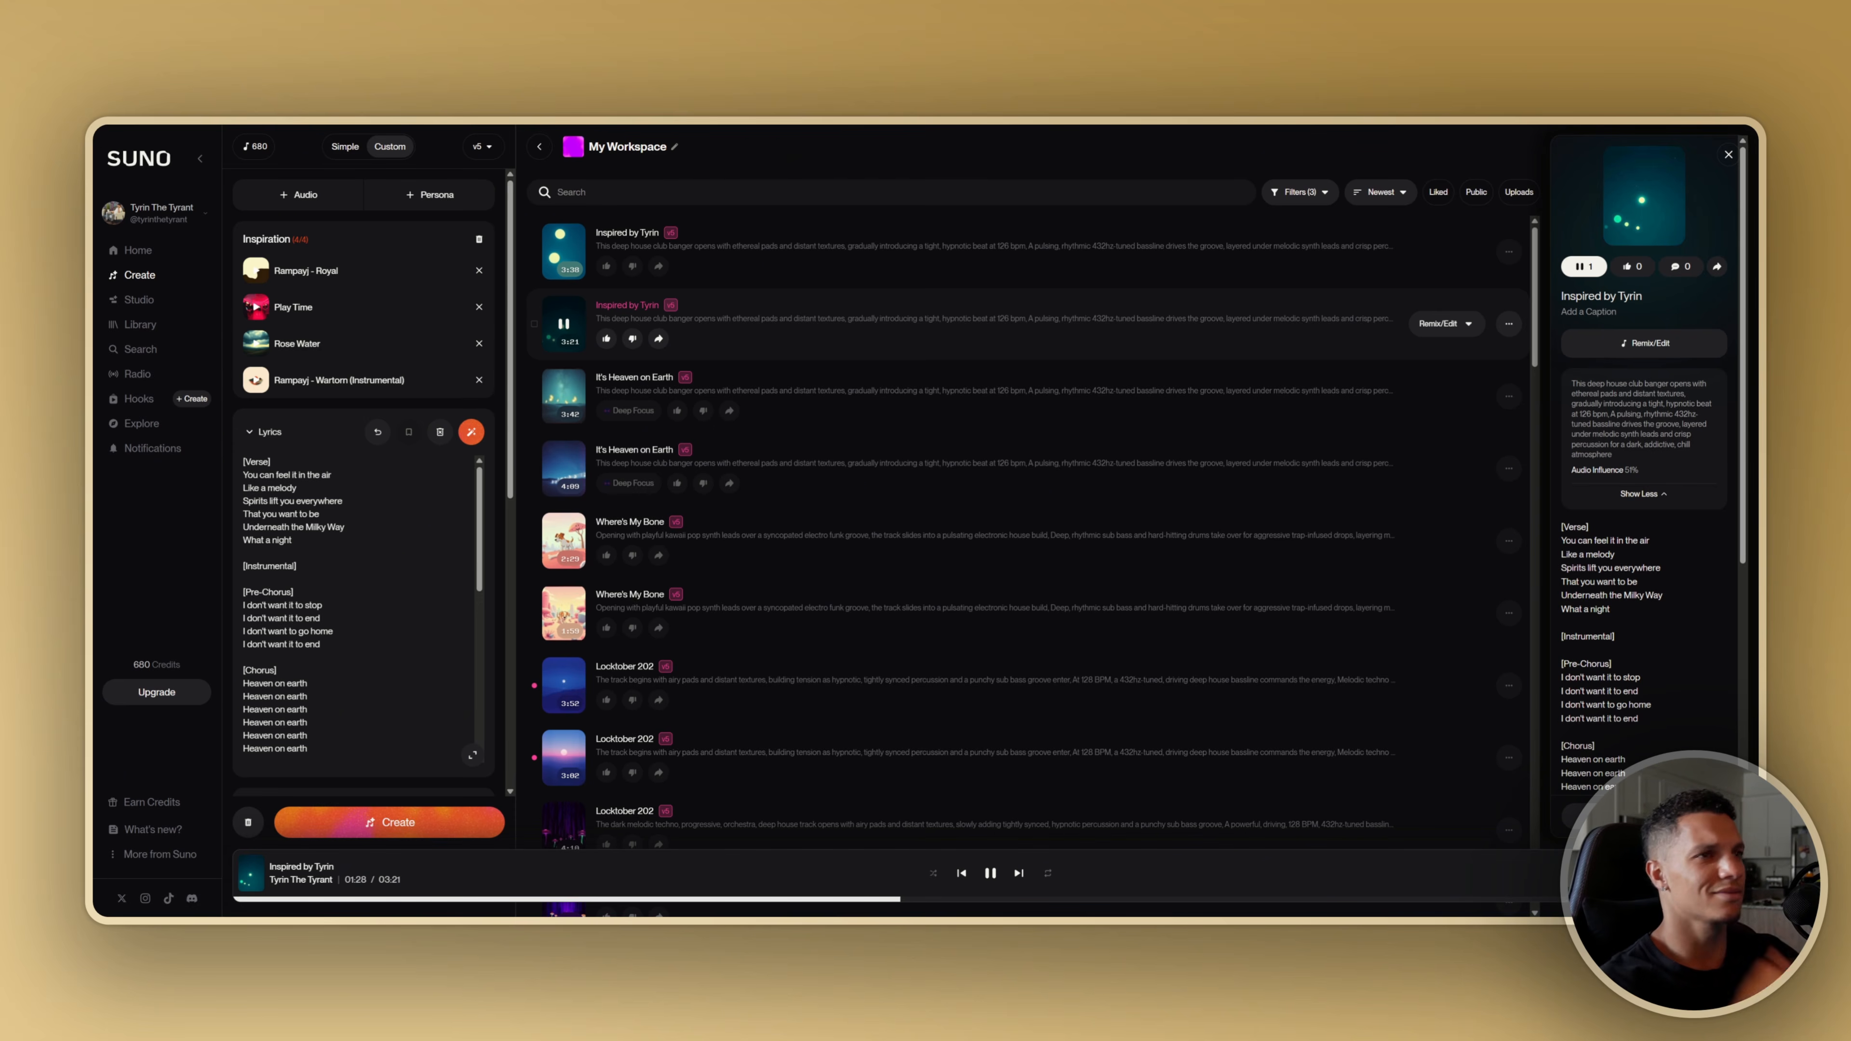
pyautogui.click(564, 325)
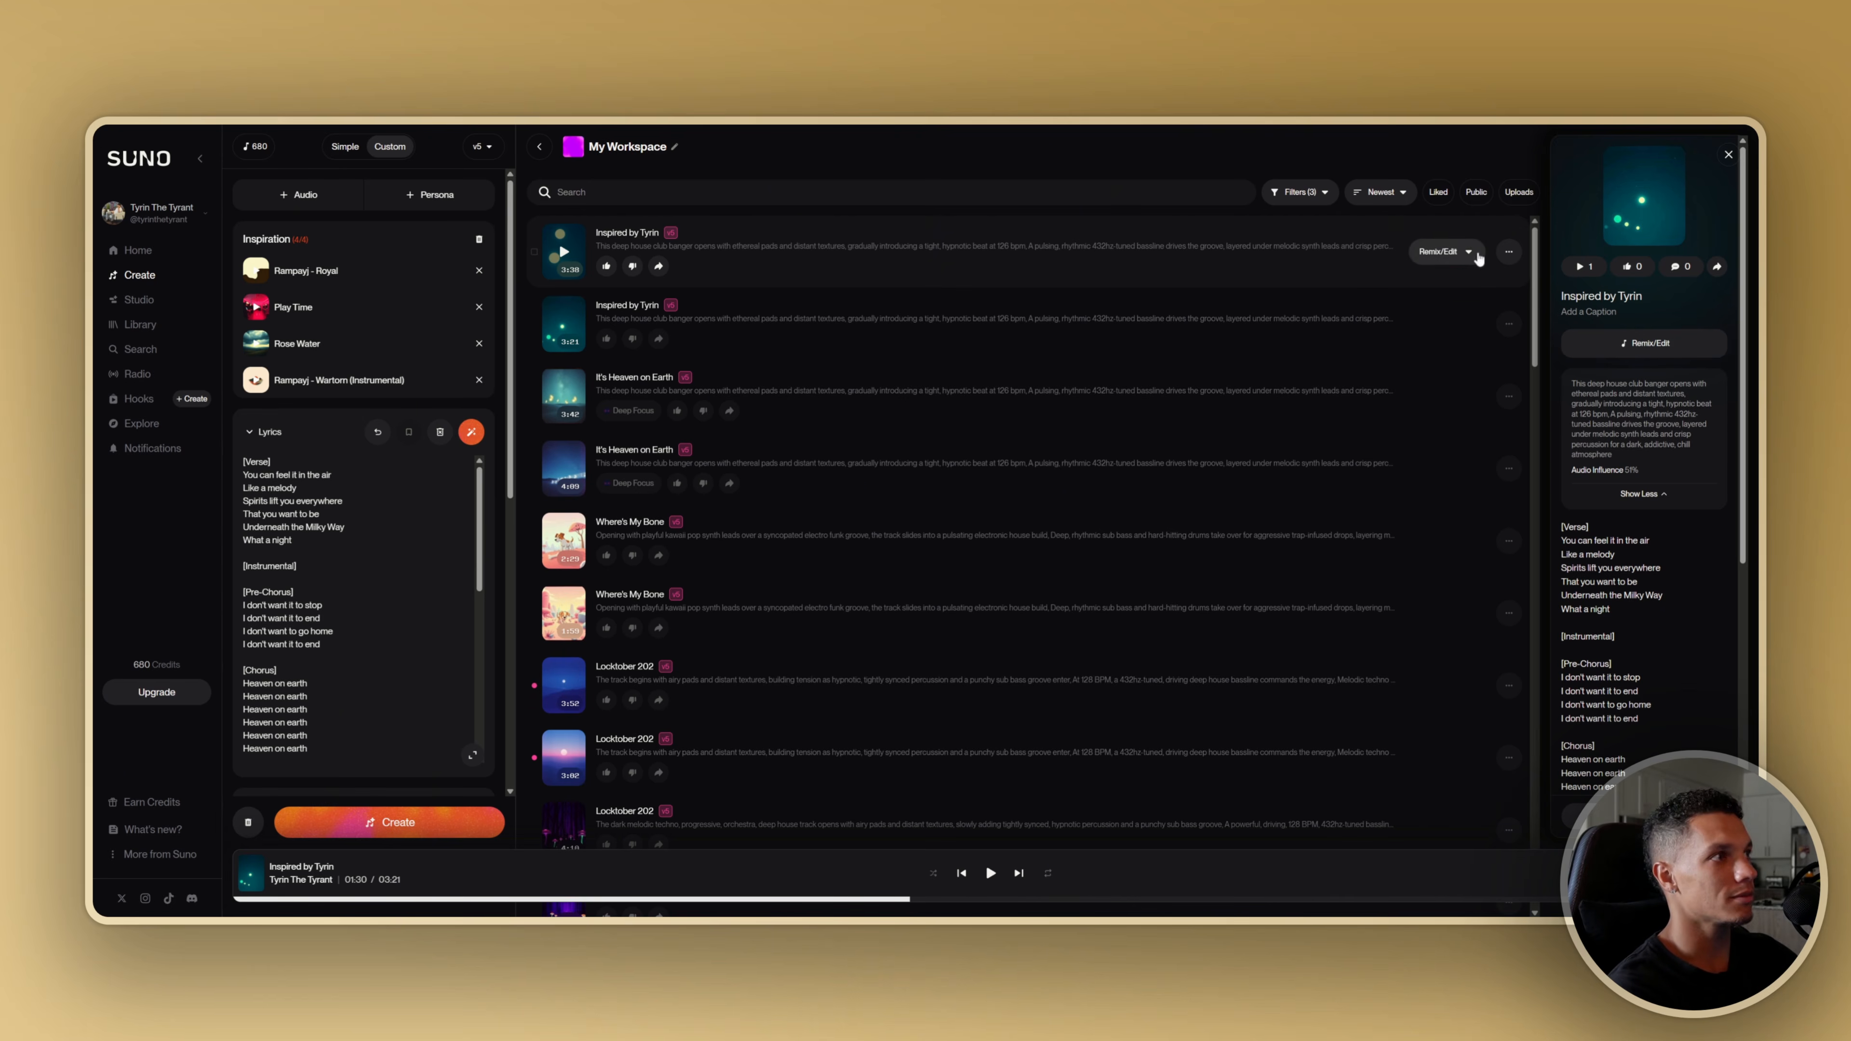
# Open the newest inspiration-based version in the Song Editor and play its intro from the start
pyautogui.click(1457, 252)
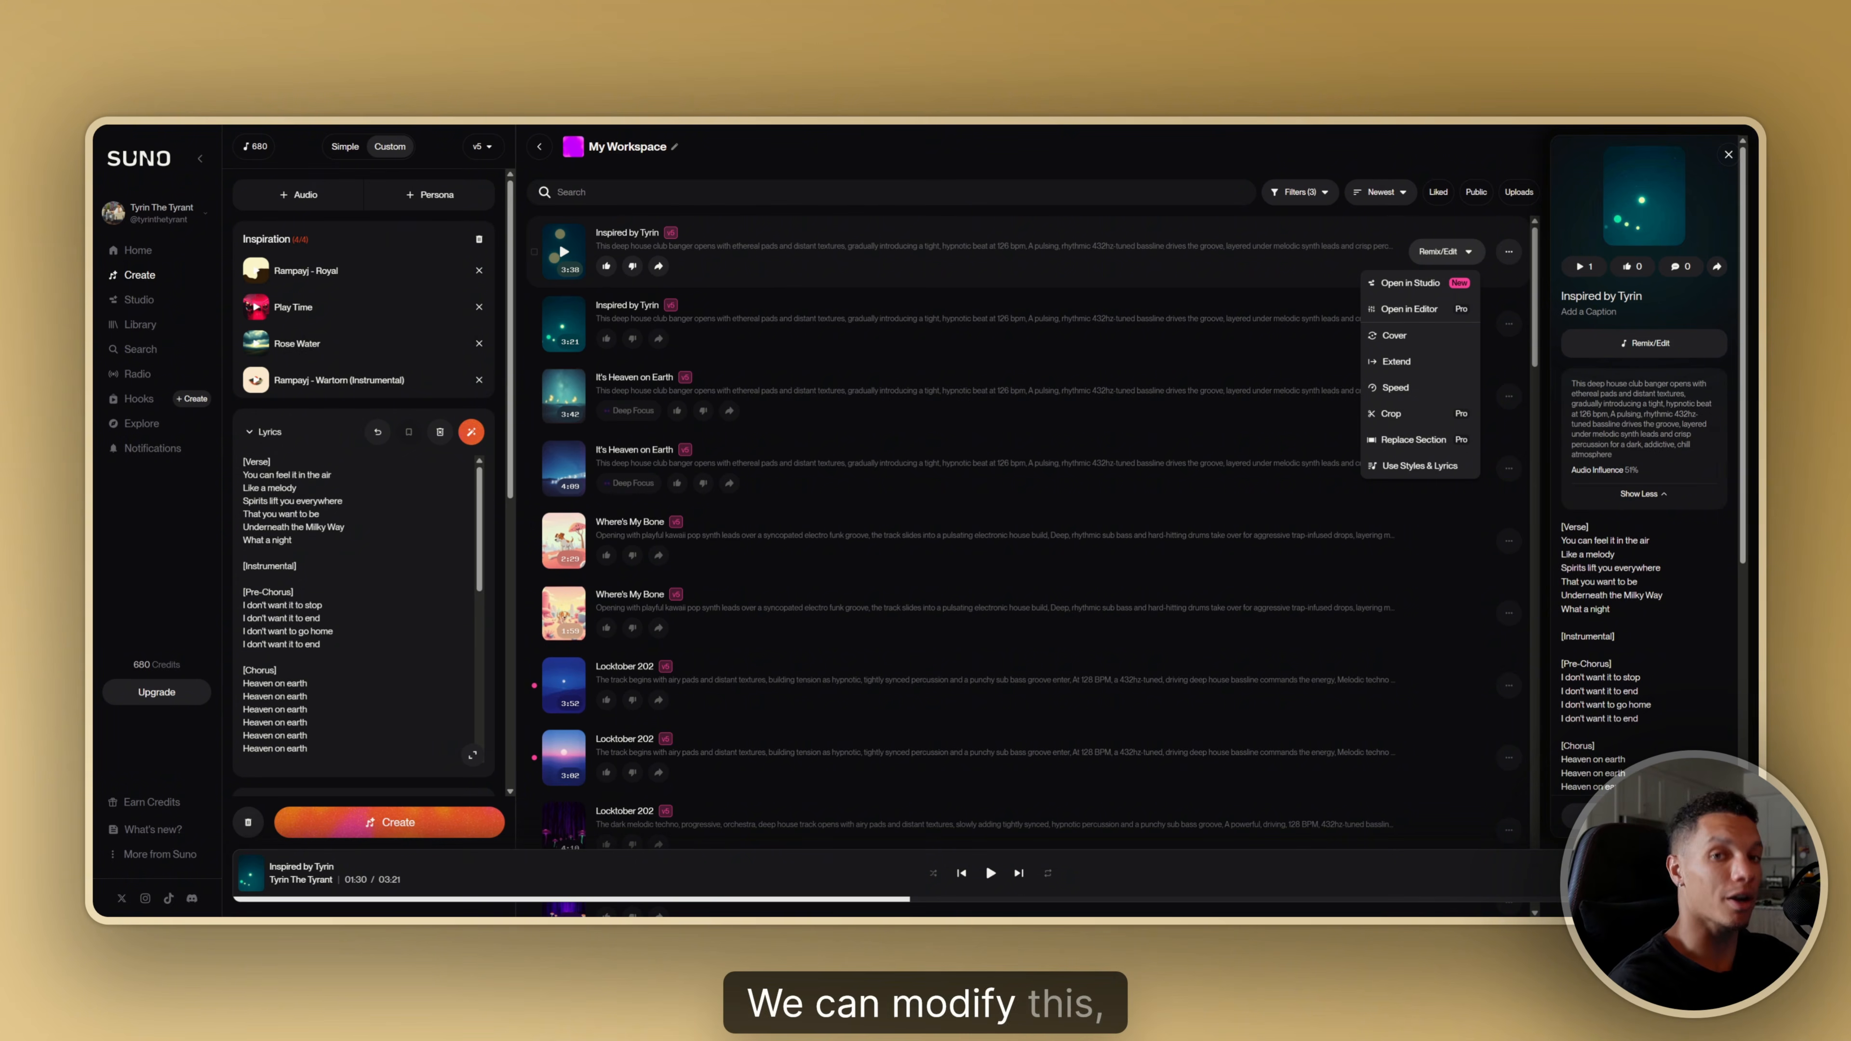
pyautogui.click(1410, 283)
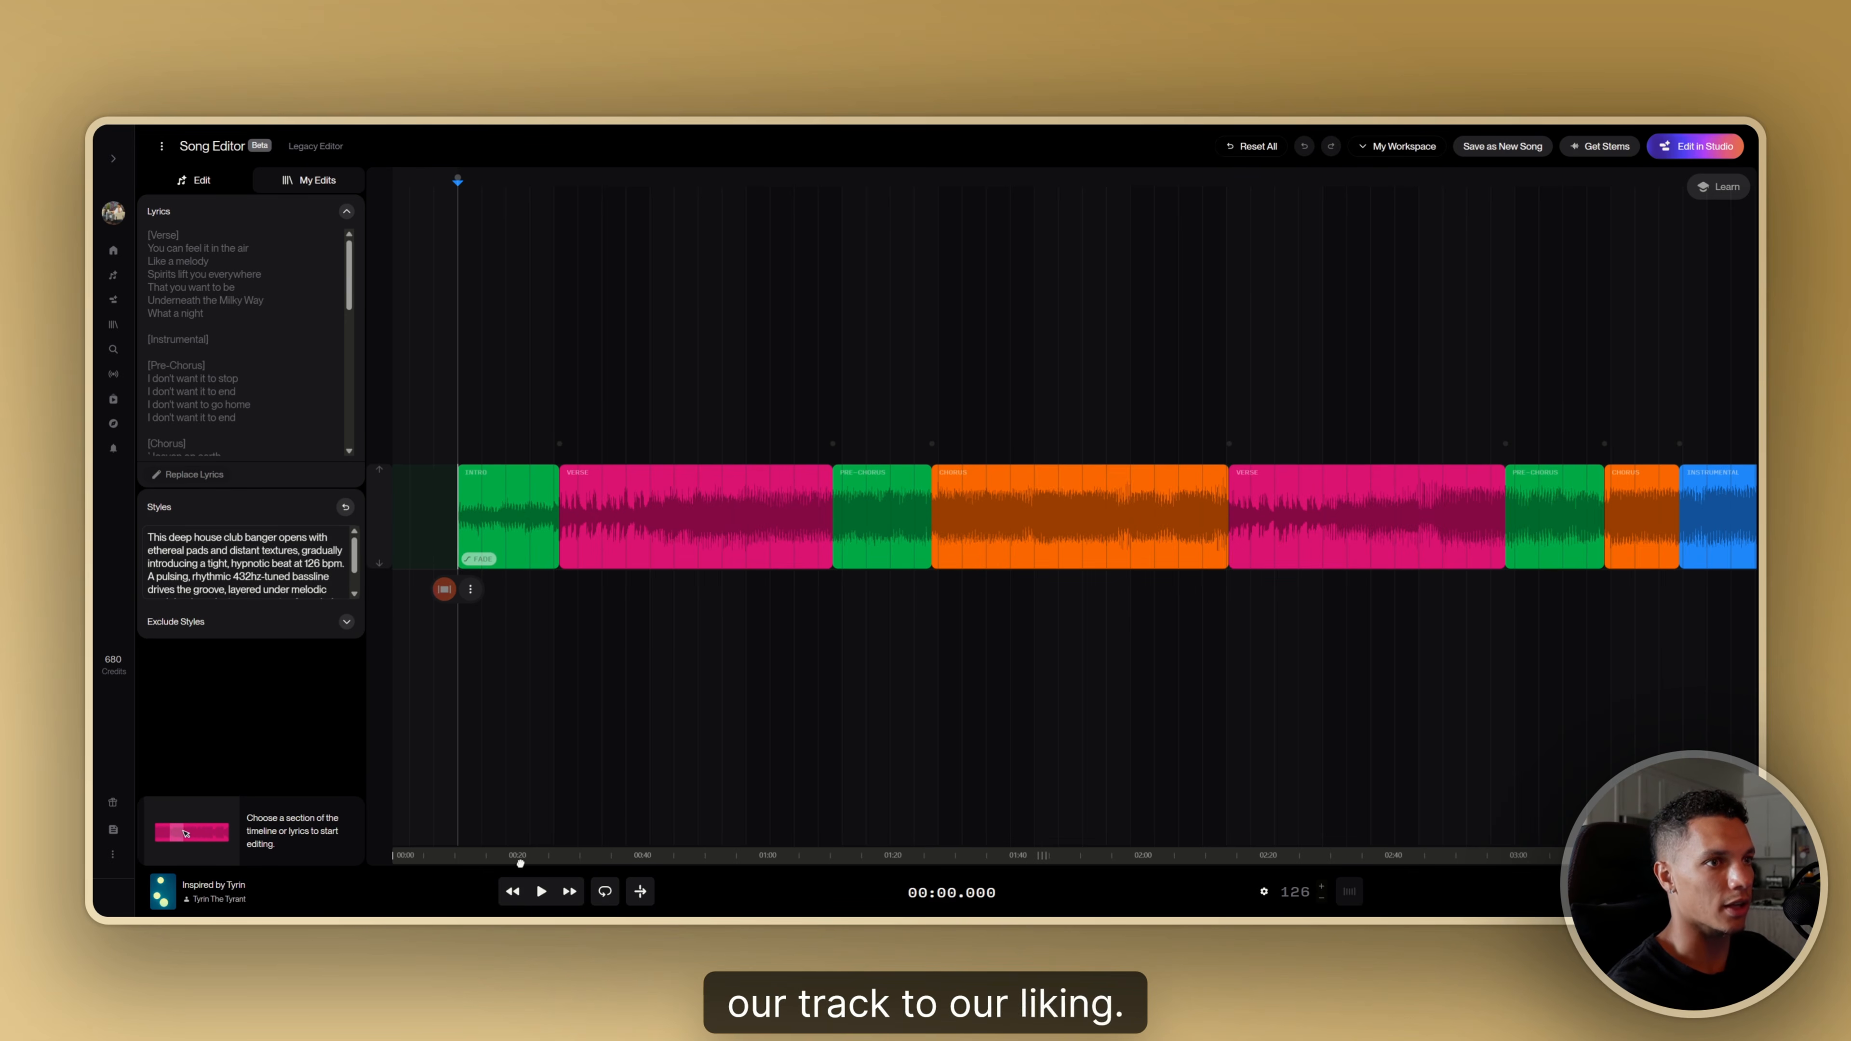
pyautogui.moveTo(520, 863); pyautogui.dragTo(542, 855)
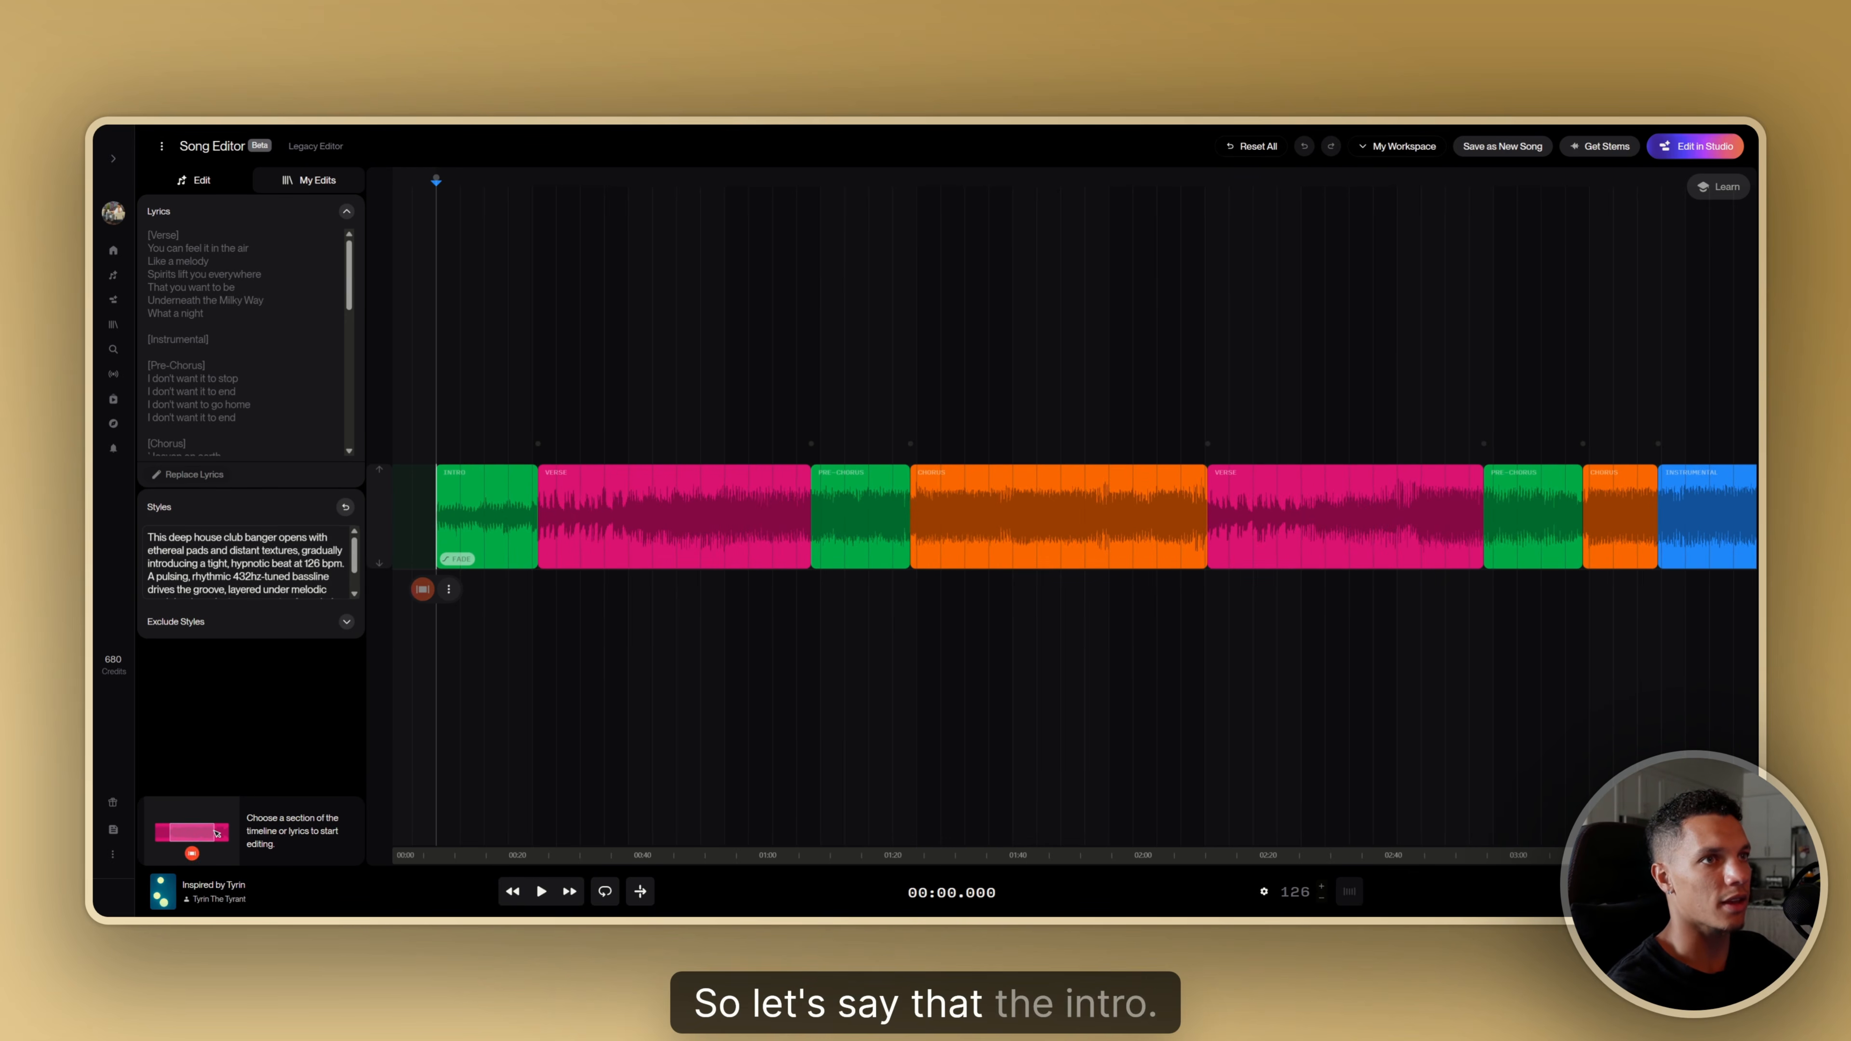
pyautogui.moveTo(436, 186)
pyautogui.mouseDown()
pyautogui.moveTo(525, 189)
pyautogui.moveTo(434, 206)
pyautogui.mouseUp()
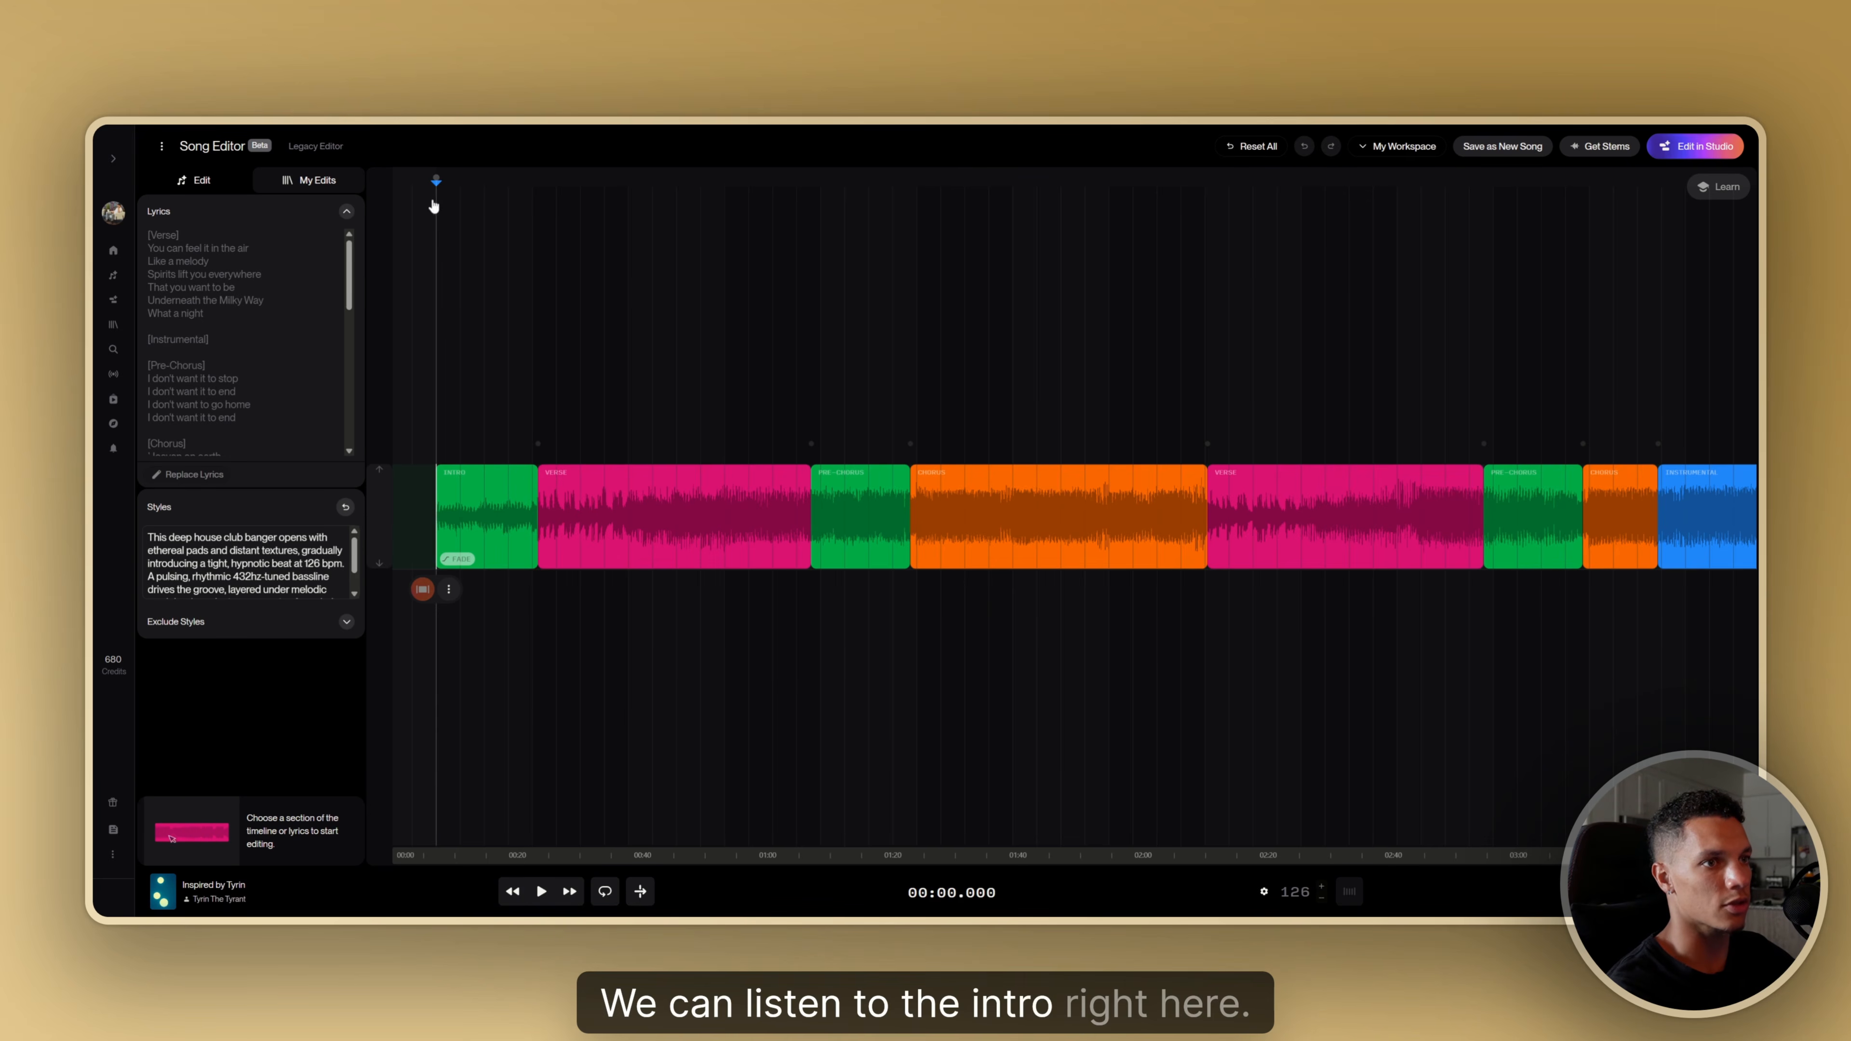
pyautogui.click(541, 890)
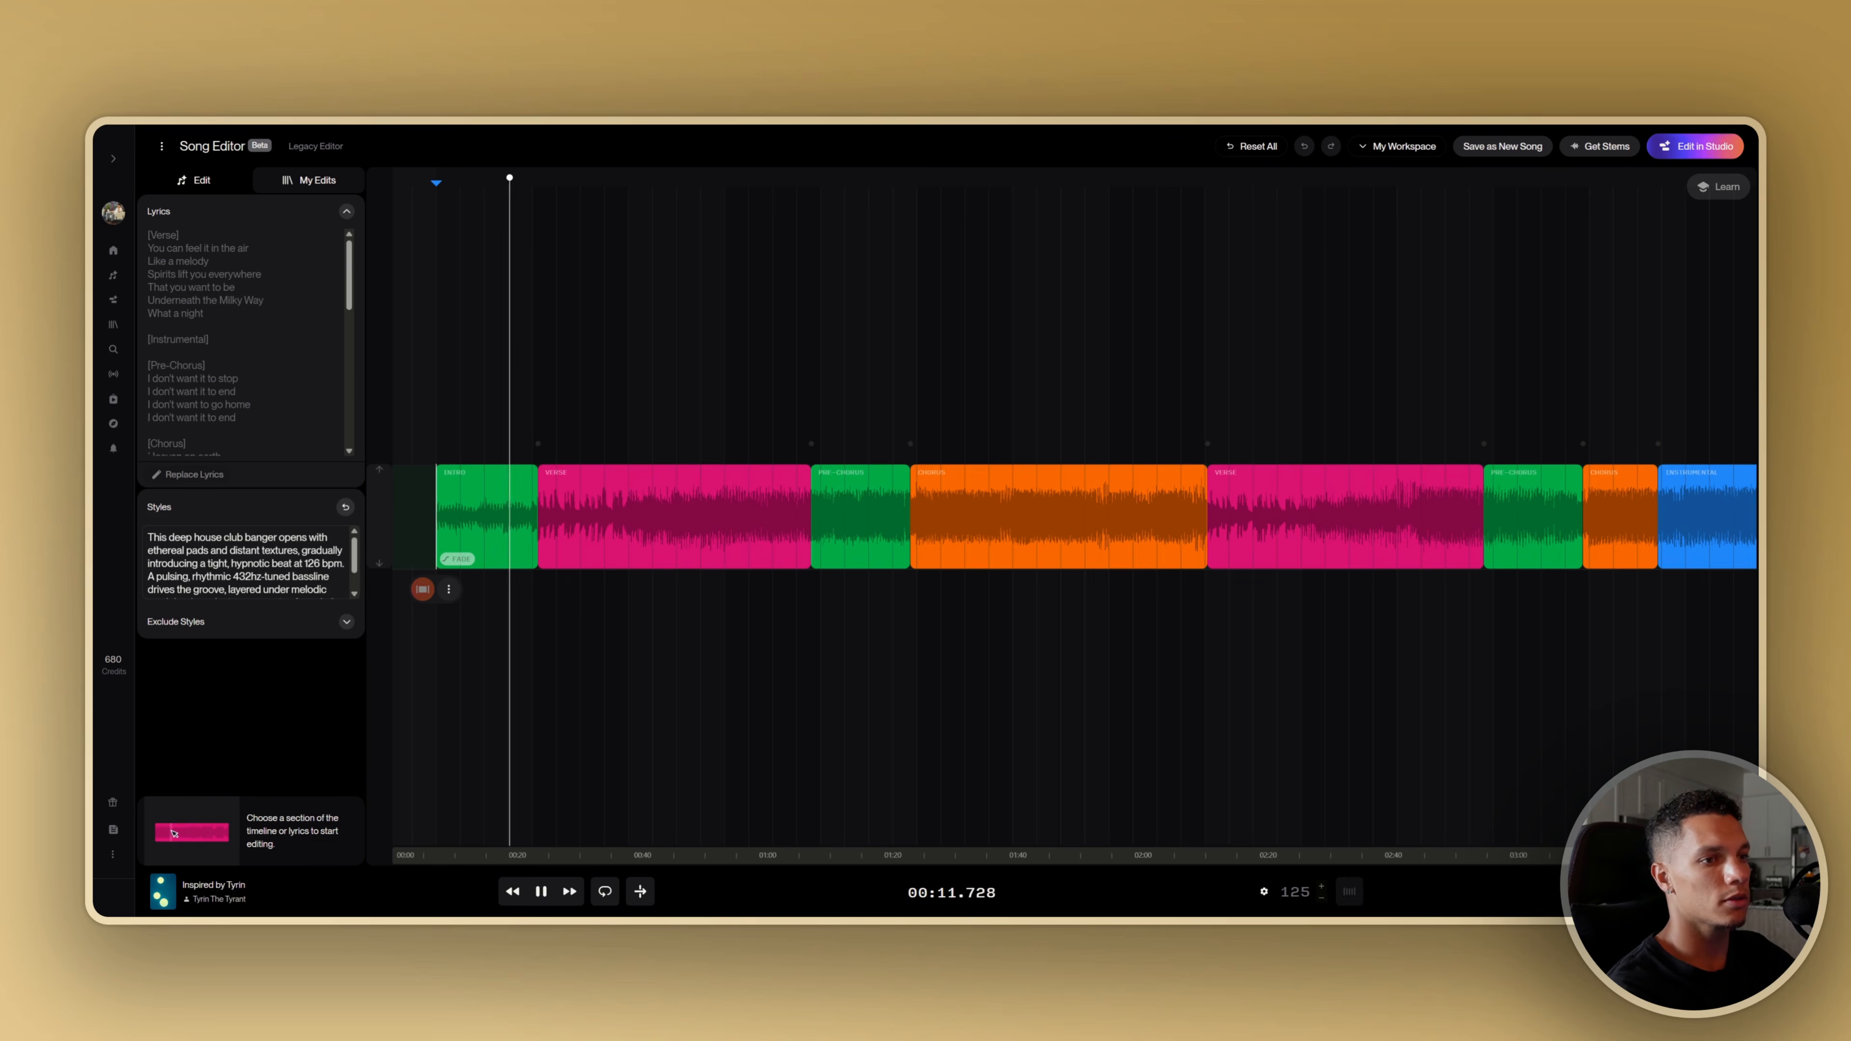
# Stop playback and review the remaining lyrics and the section layout through to the closing instrumental
pyautogui.click(541, 896)
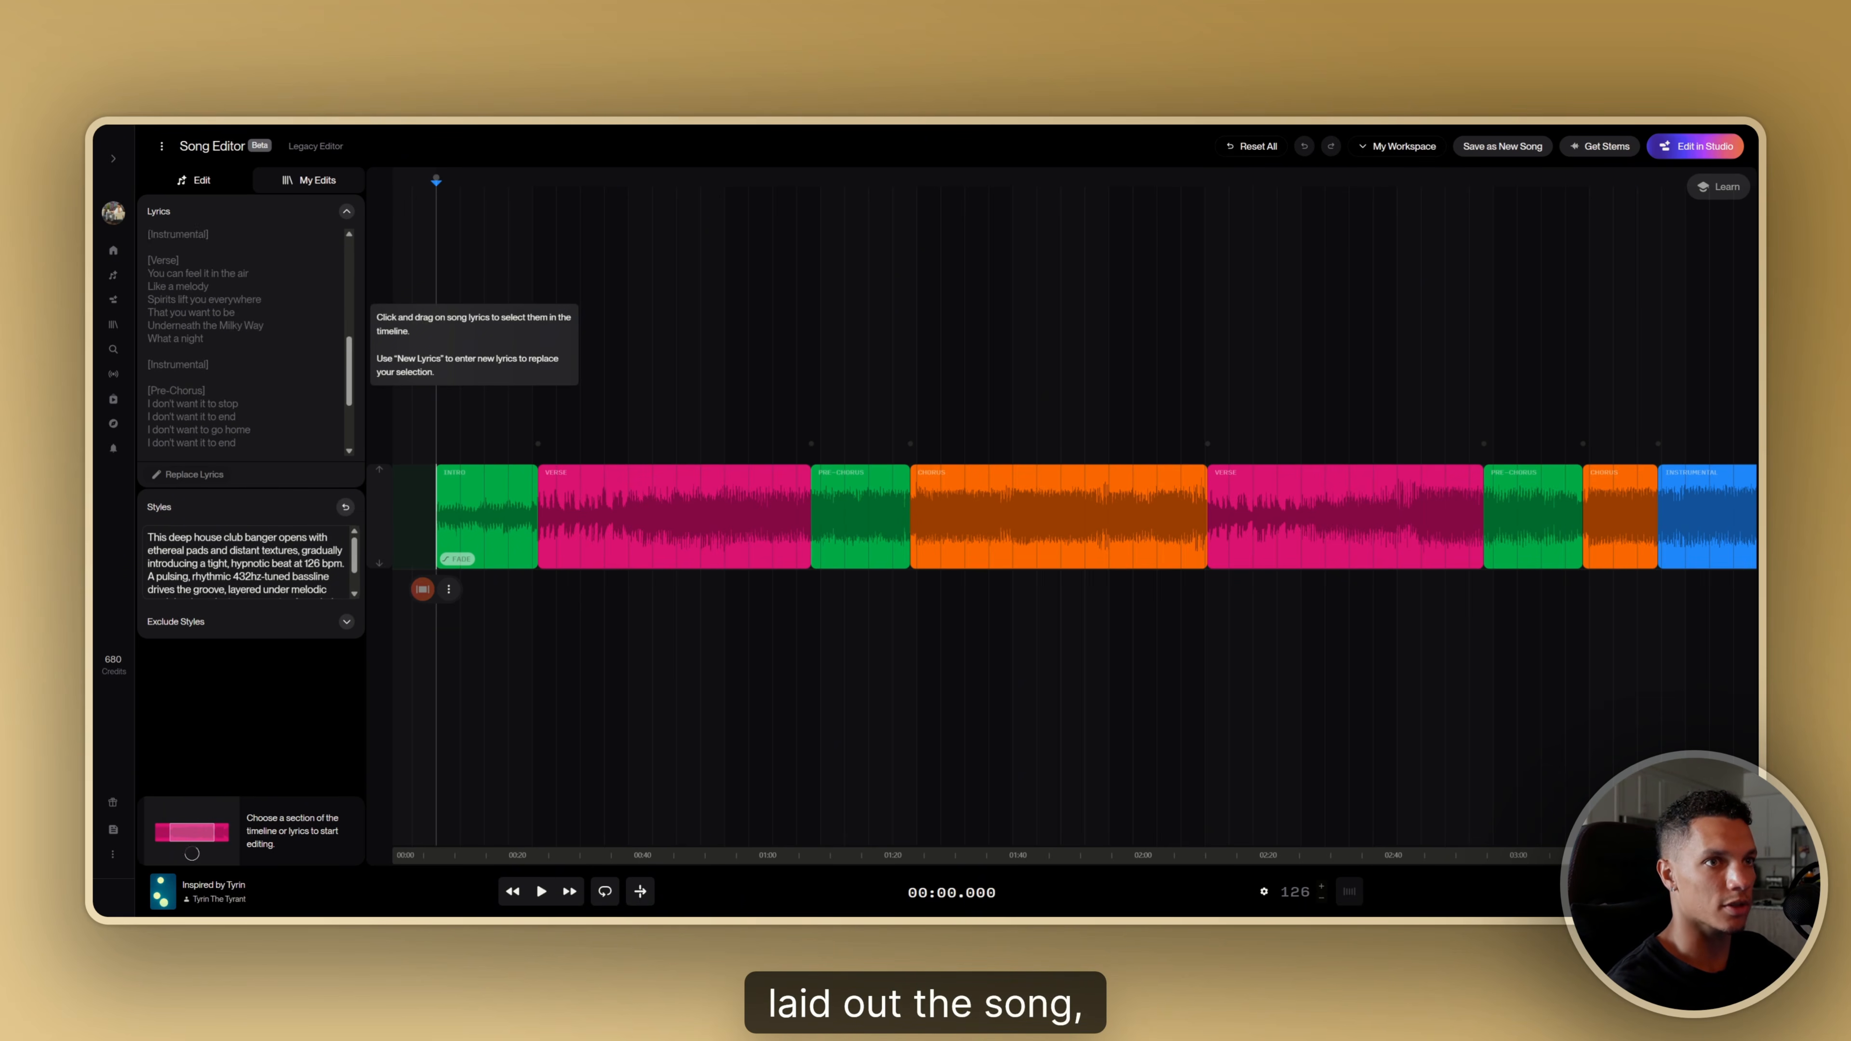
pyautogui.scroll(-2, 247, 343)
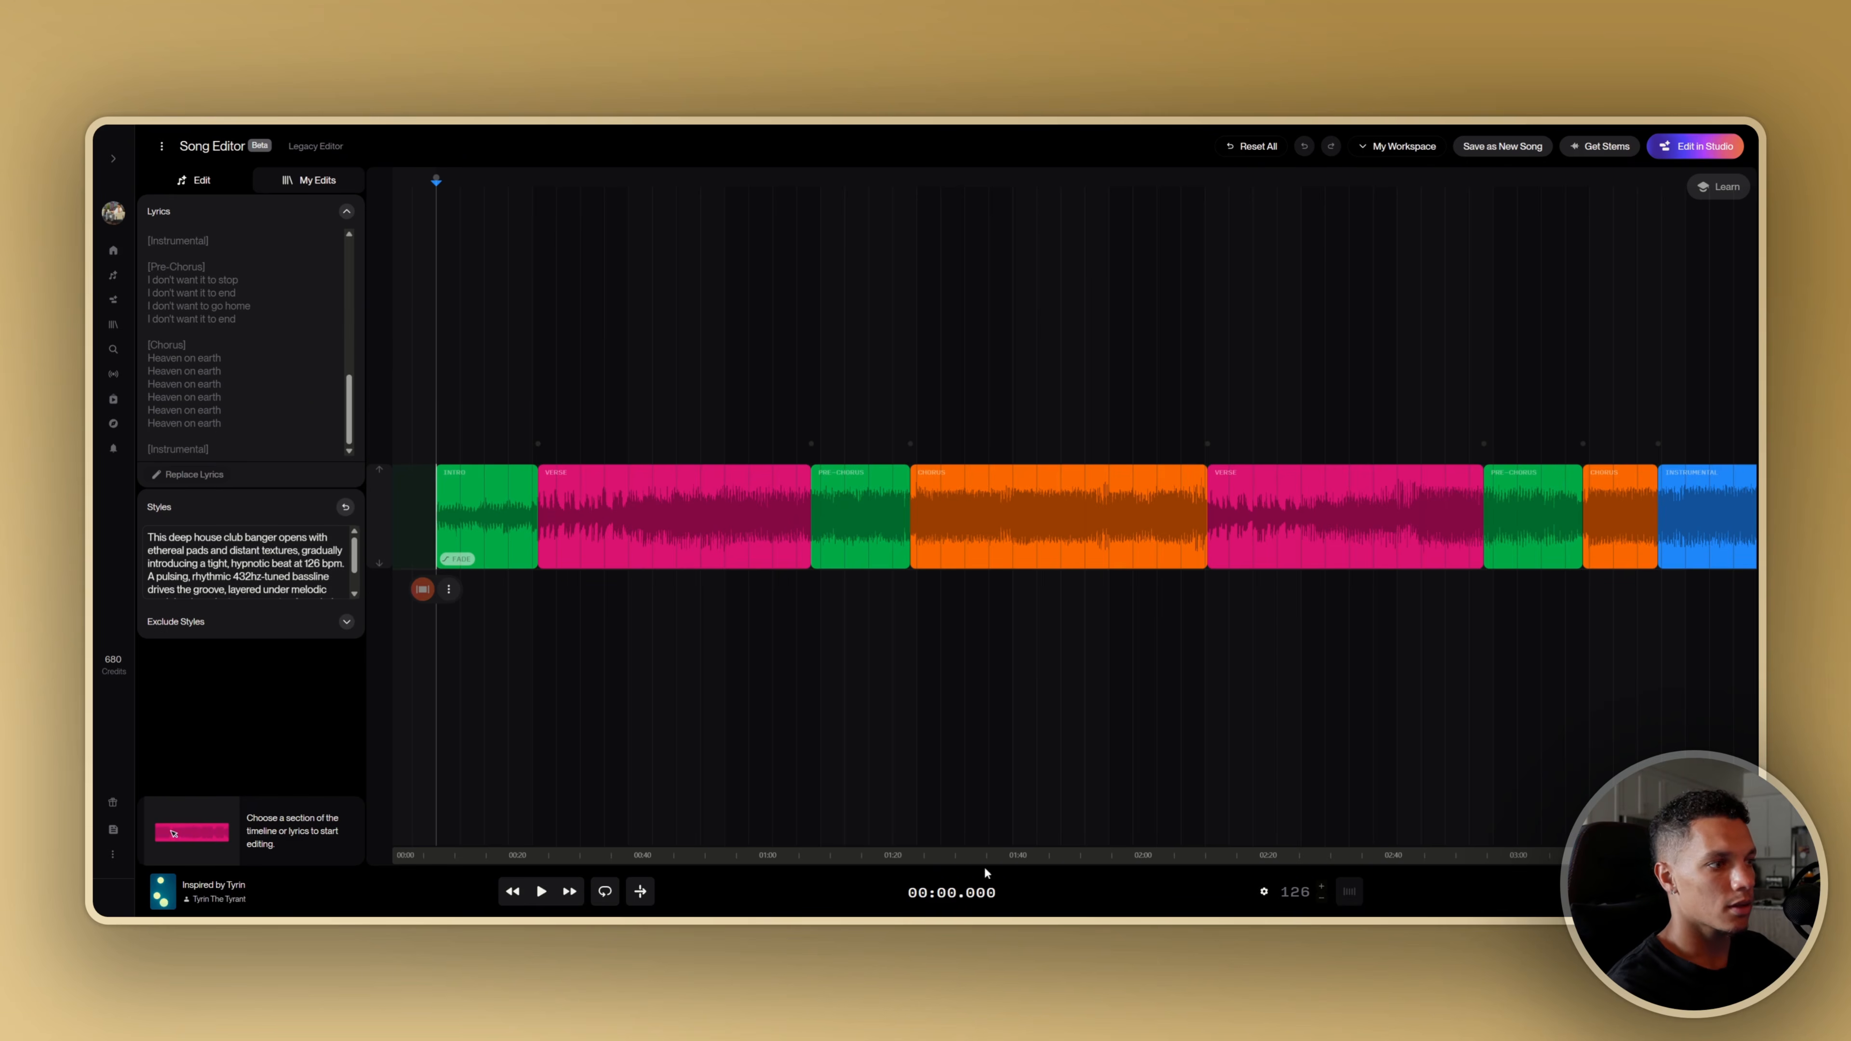
pyautogui.moveTo(1009, 859); pyautogui.dragTo(1324, 852)
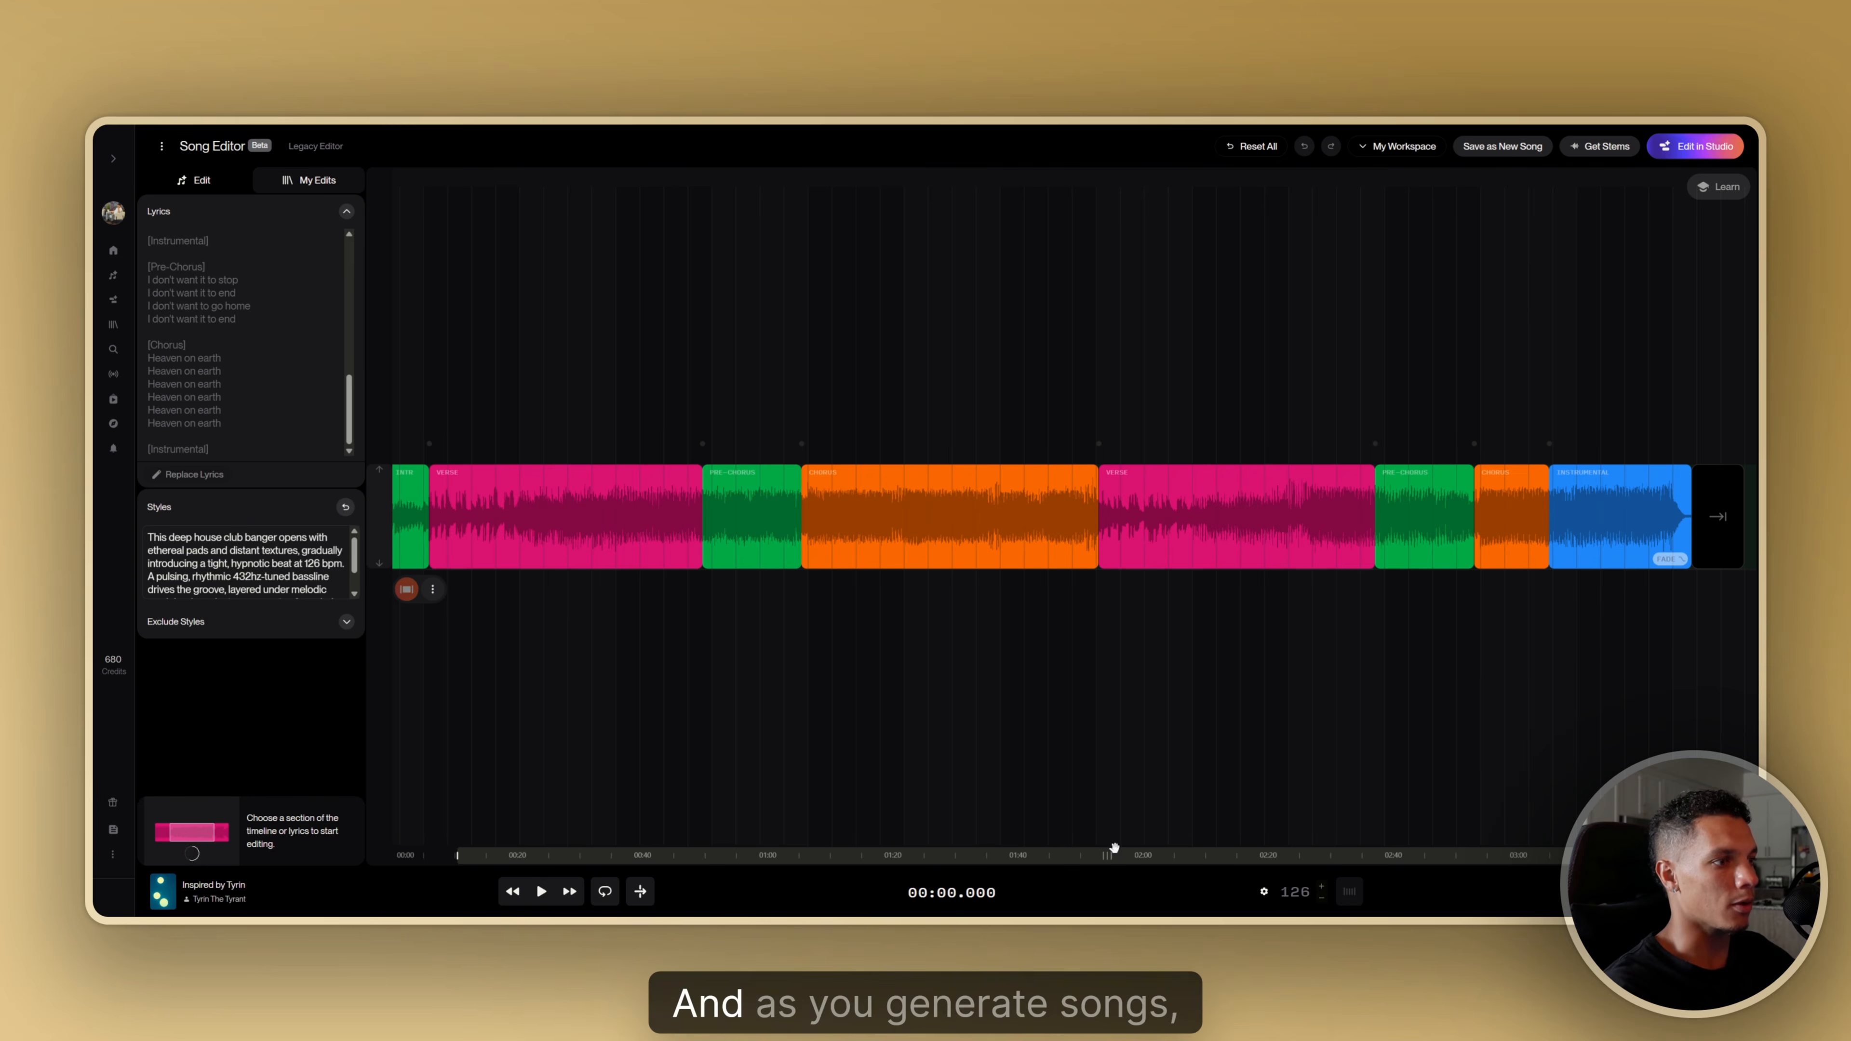
pyautogui.moveTo(1109, 849); pyautogui.dragTo(1053, 845)
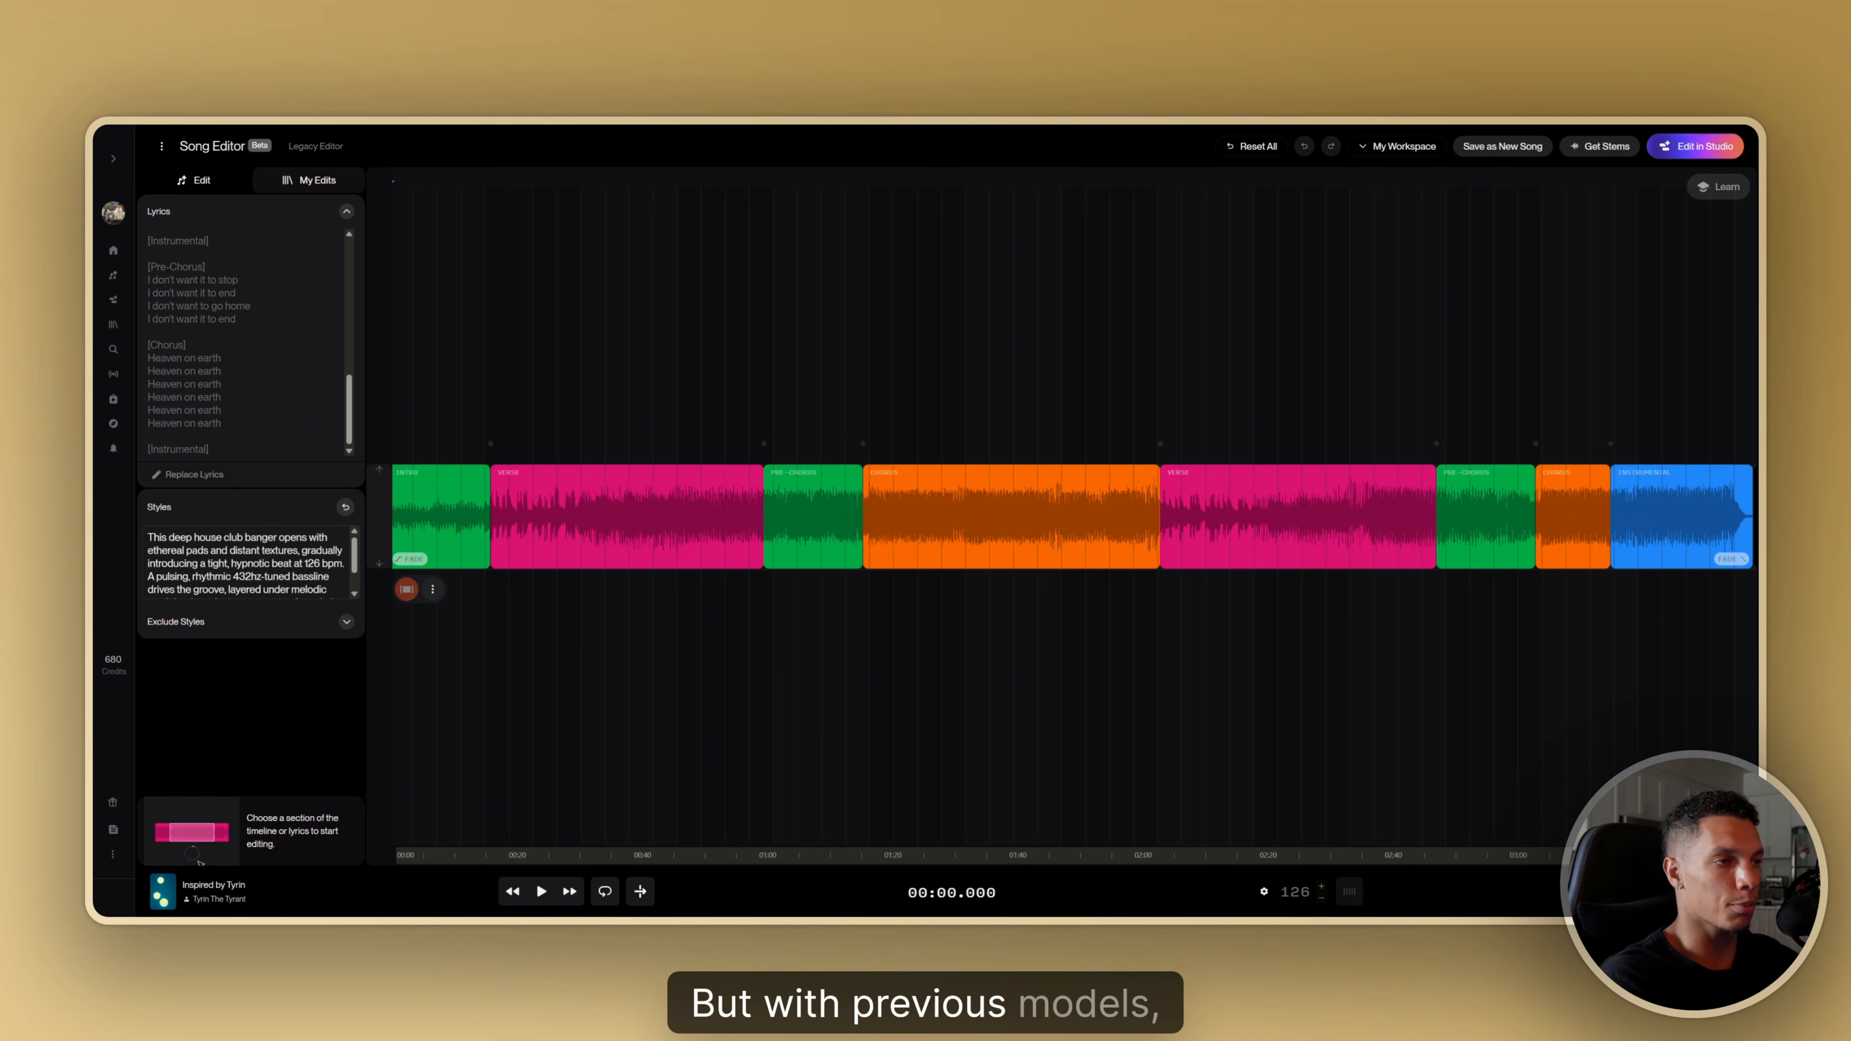
pyautogui.moveTo(1083, 860); pyautogui.dragTo(1203, 860)
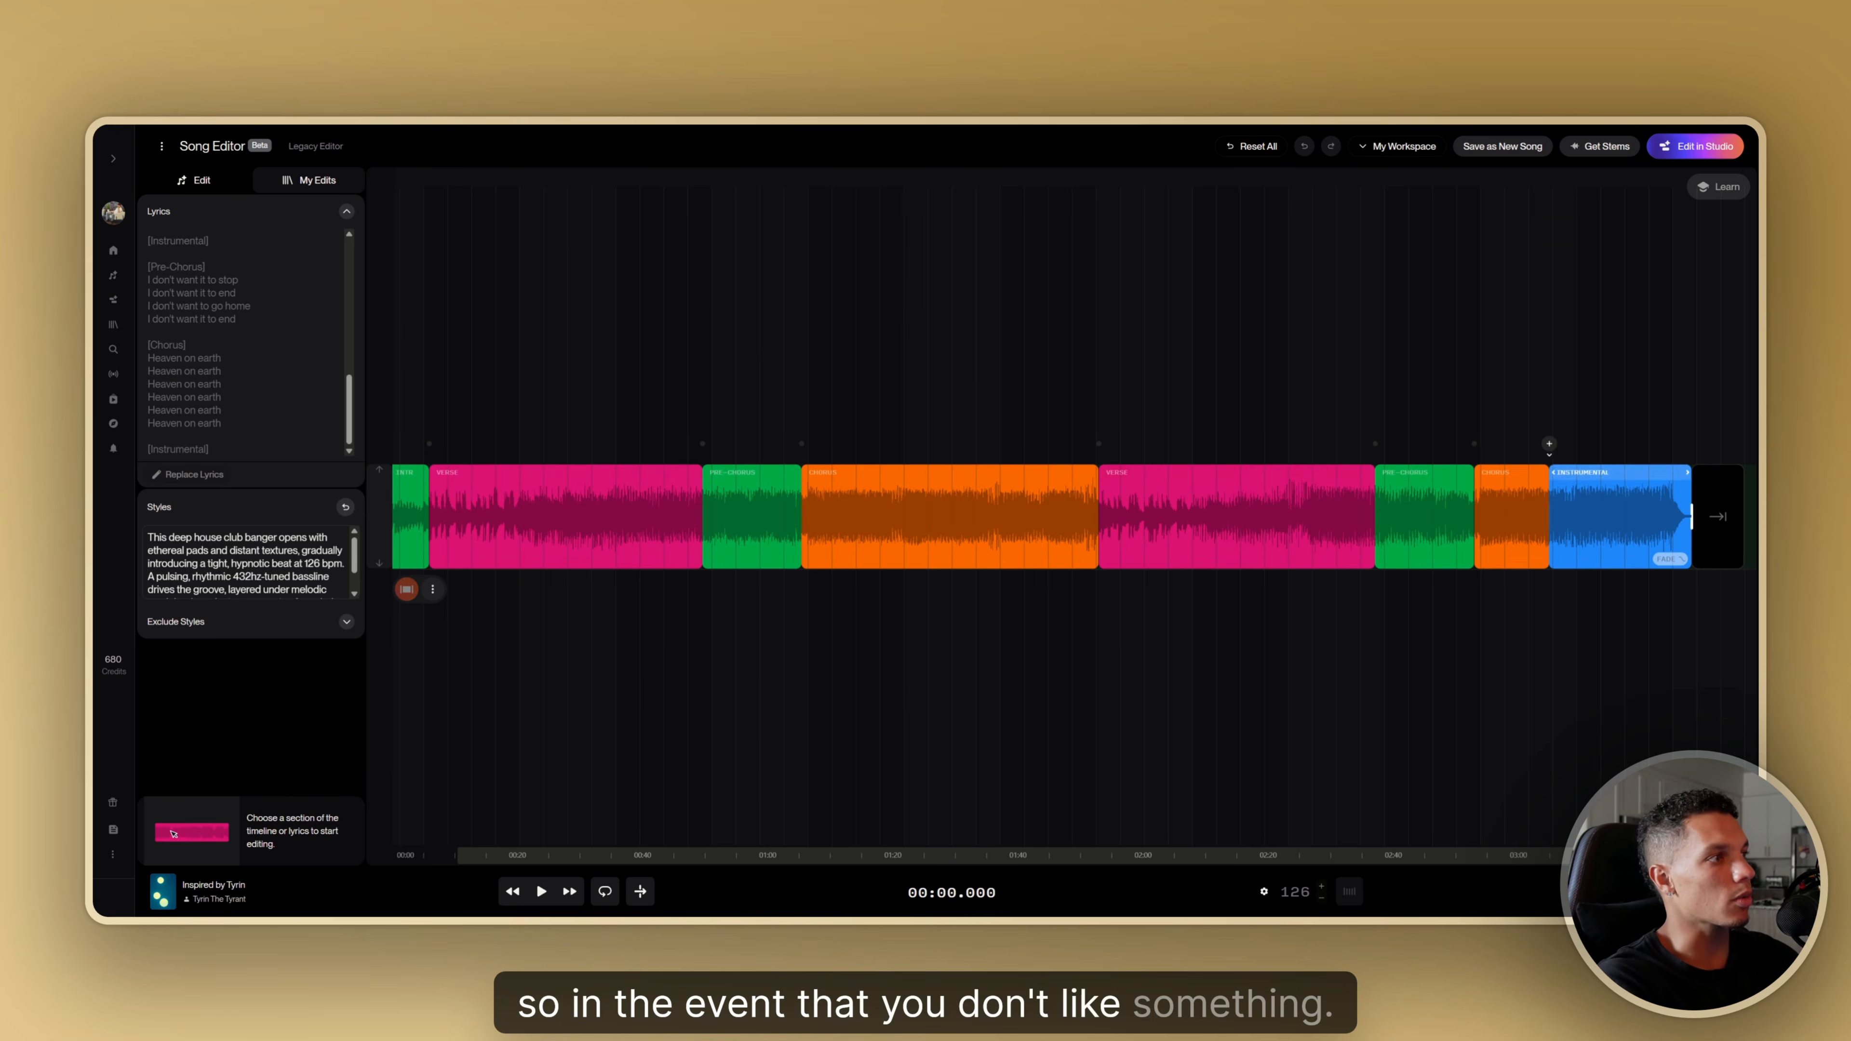
# Play the short second chorus from about 03:03 up to the closing instrumental, then stop playback
pyautogui.click(1479, 393)
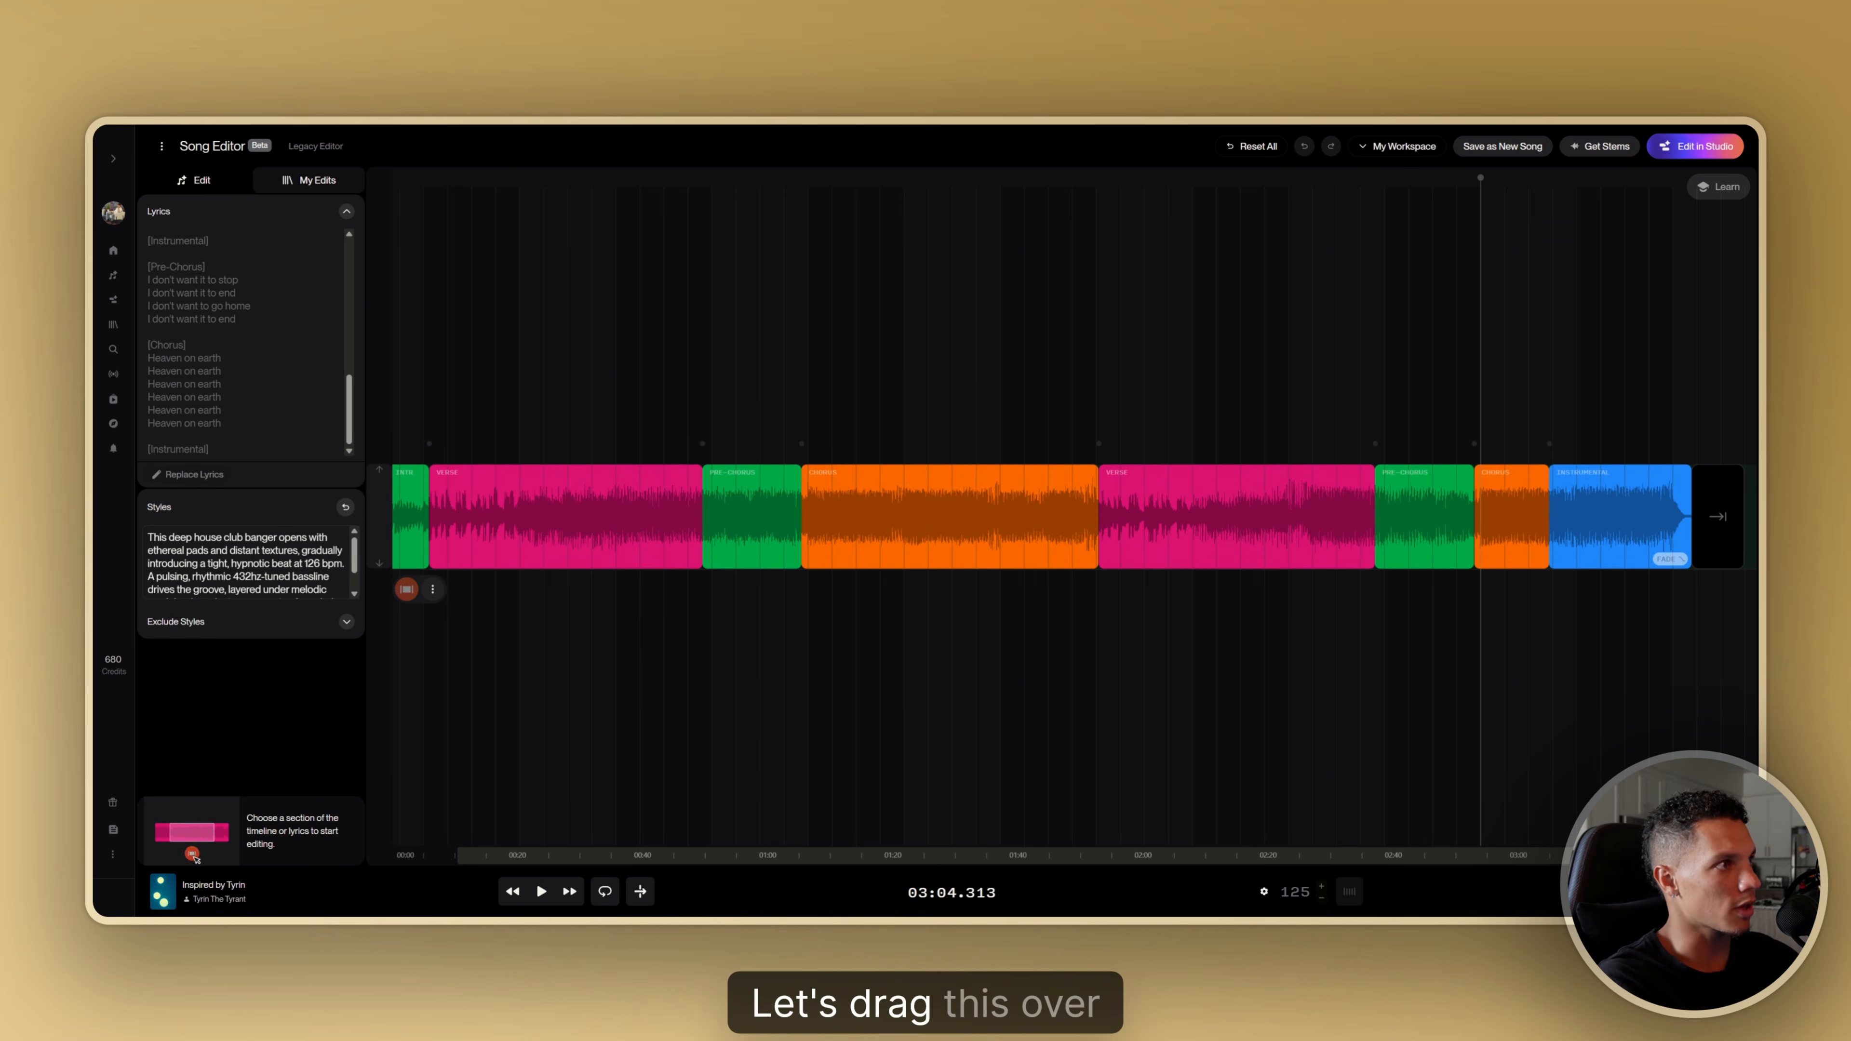
pyautogui.click(1472, 394)
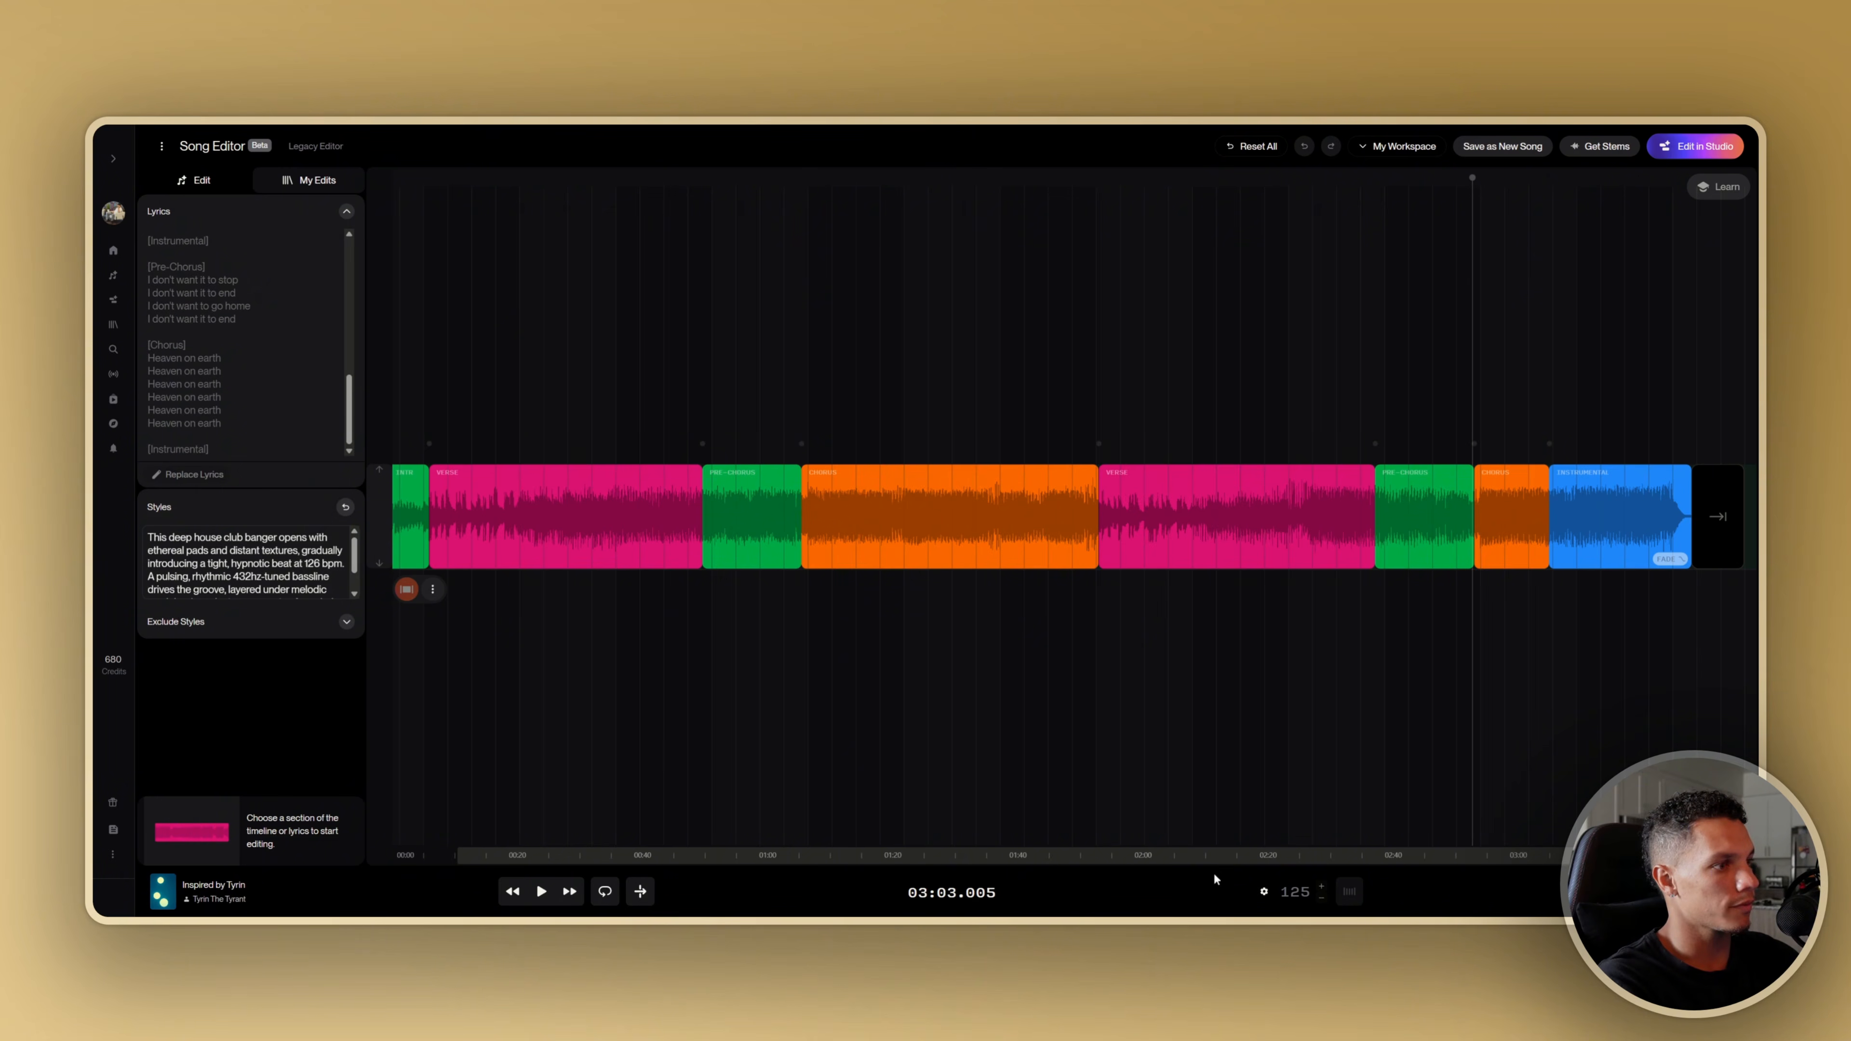
pyautogui.click(540, 891)
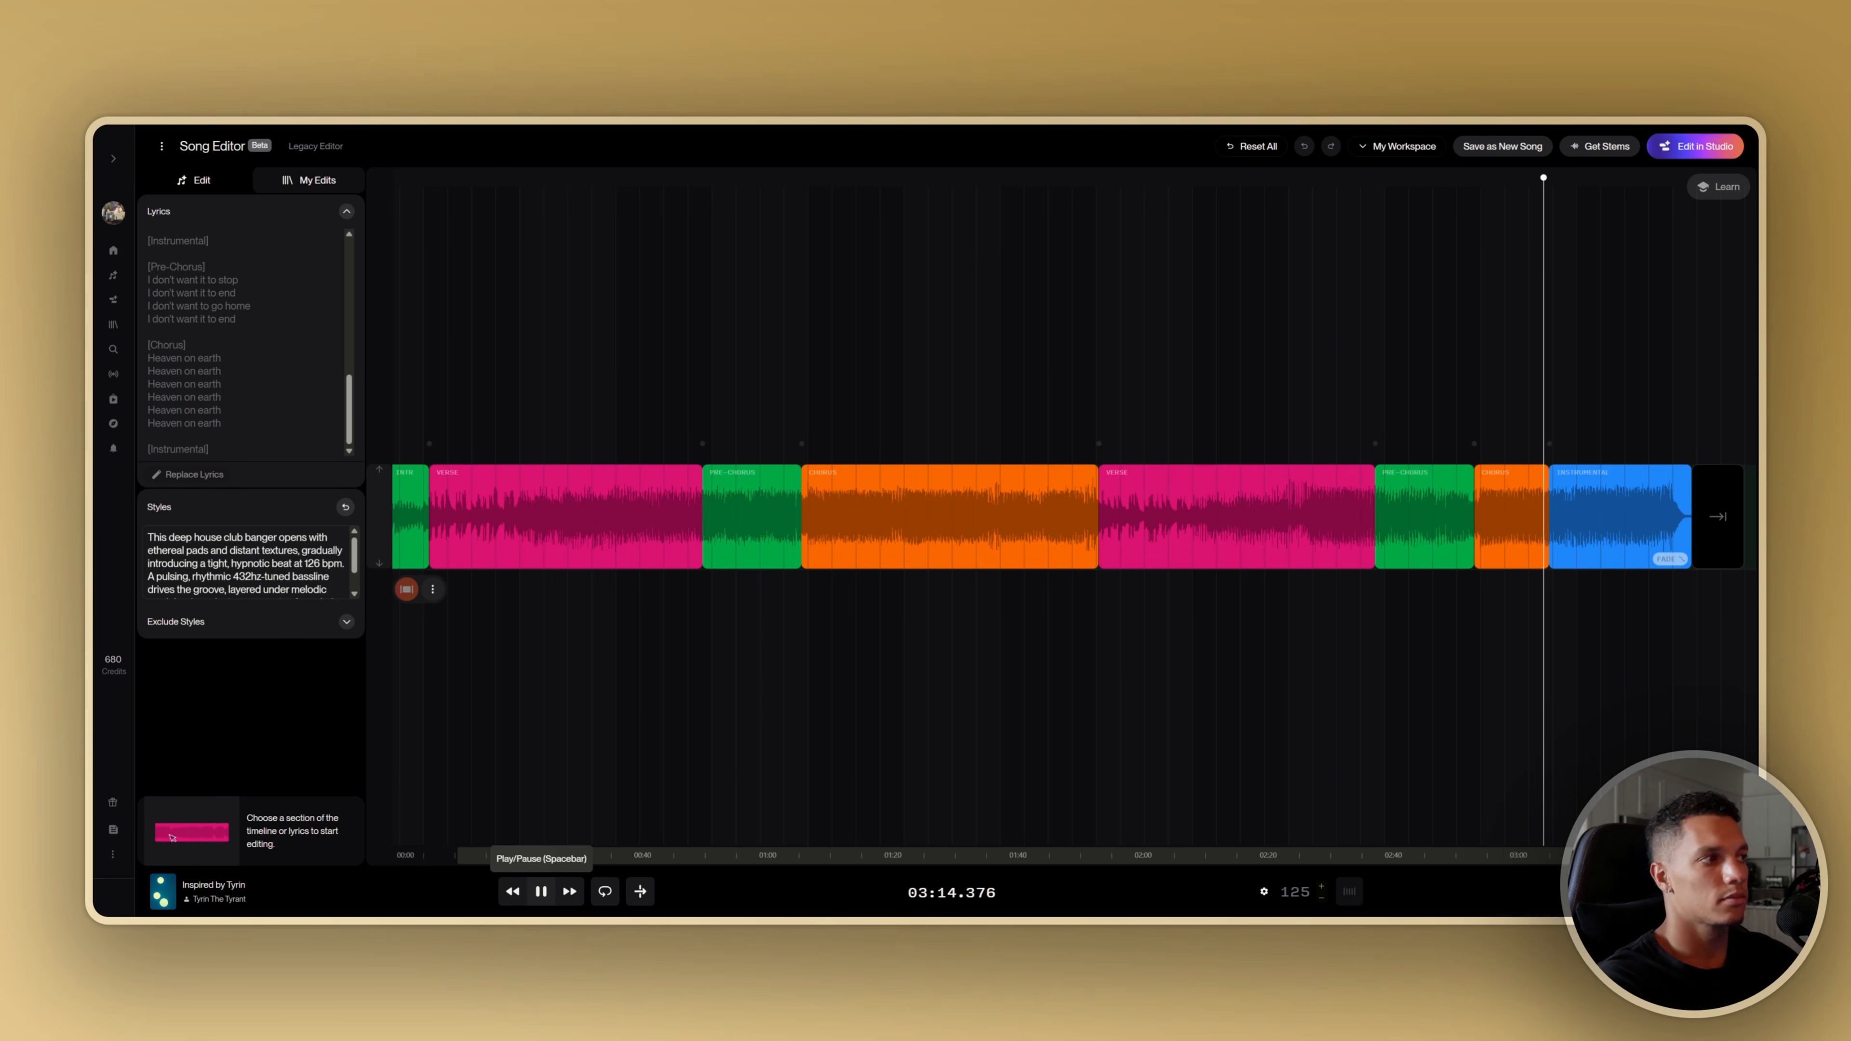
pyautogui.click(542, 890)
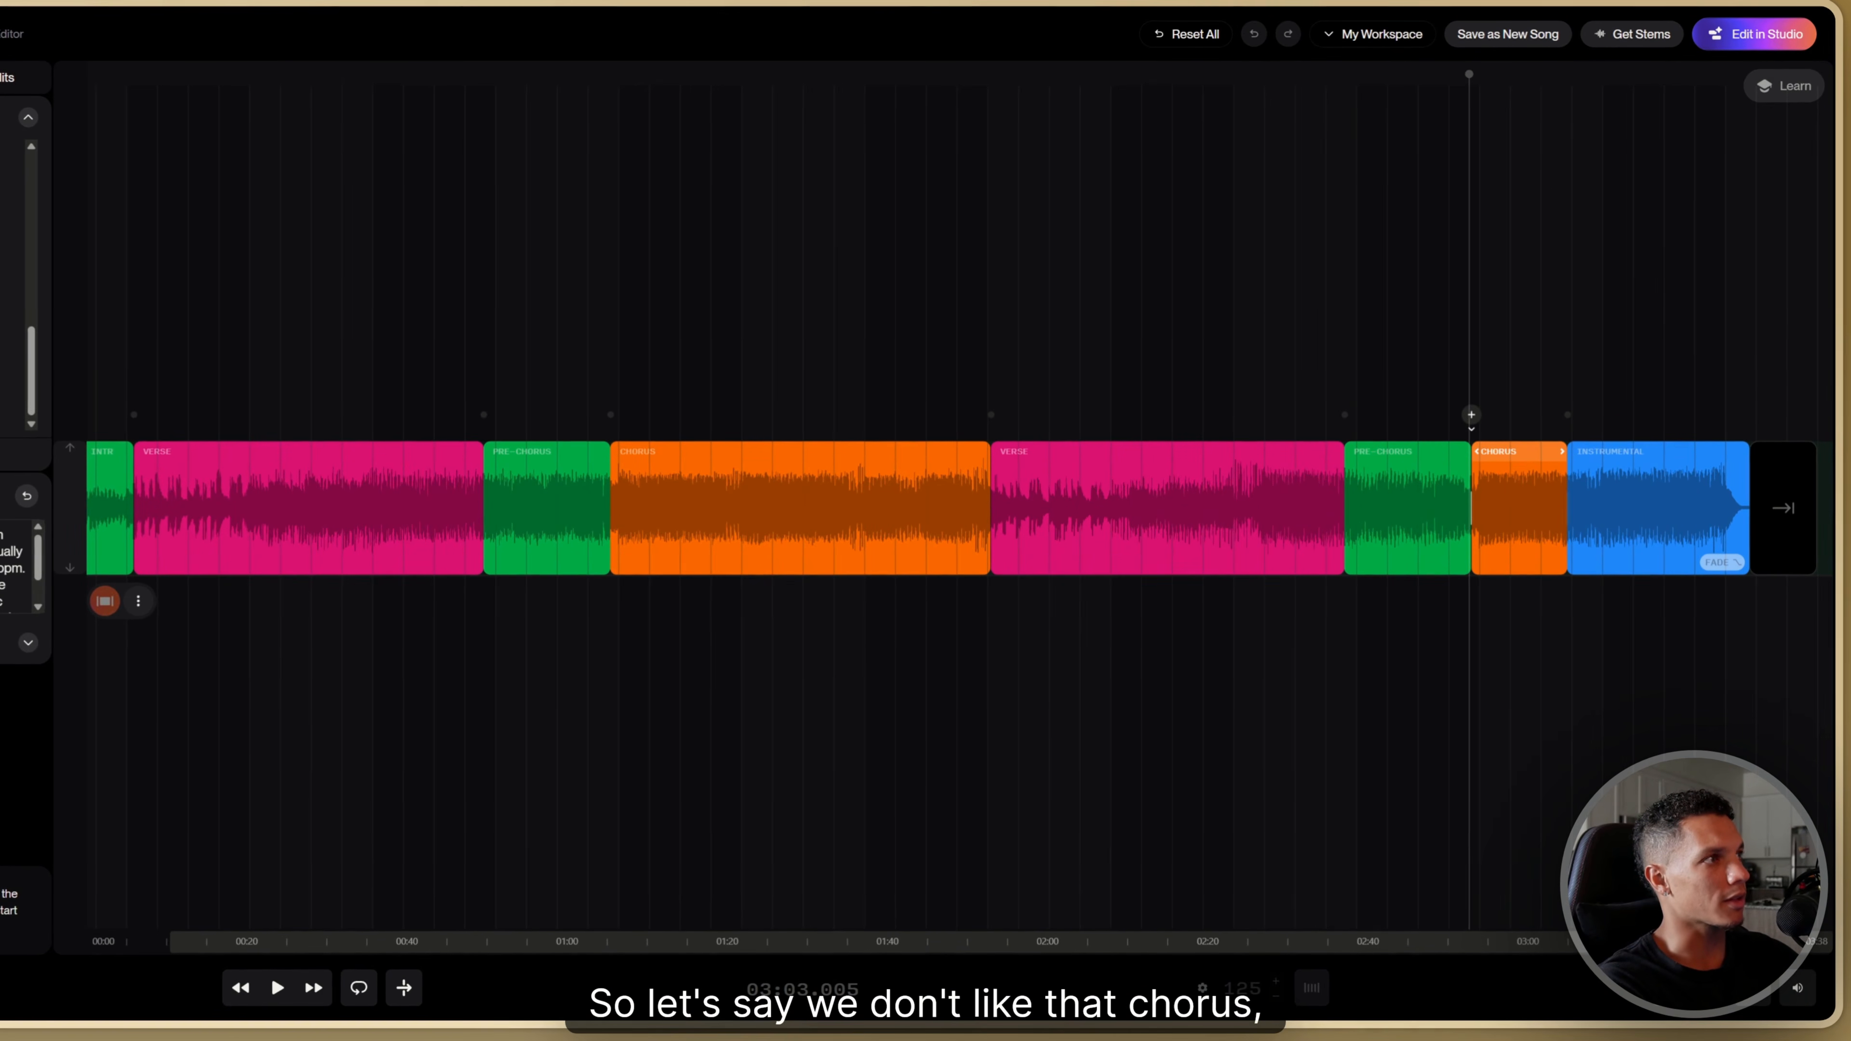
# Select the full length of the short chorus before the closing instrumental and generate a replacement for that section
pyautogui.moveTo(1471, 414); pyautogui.dragTo(1562, 414)
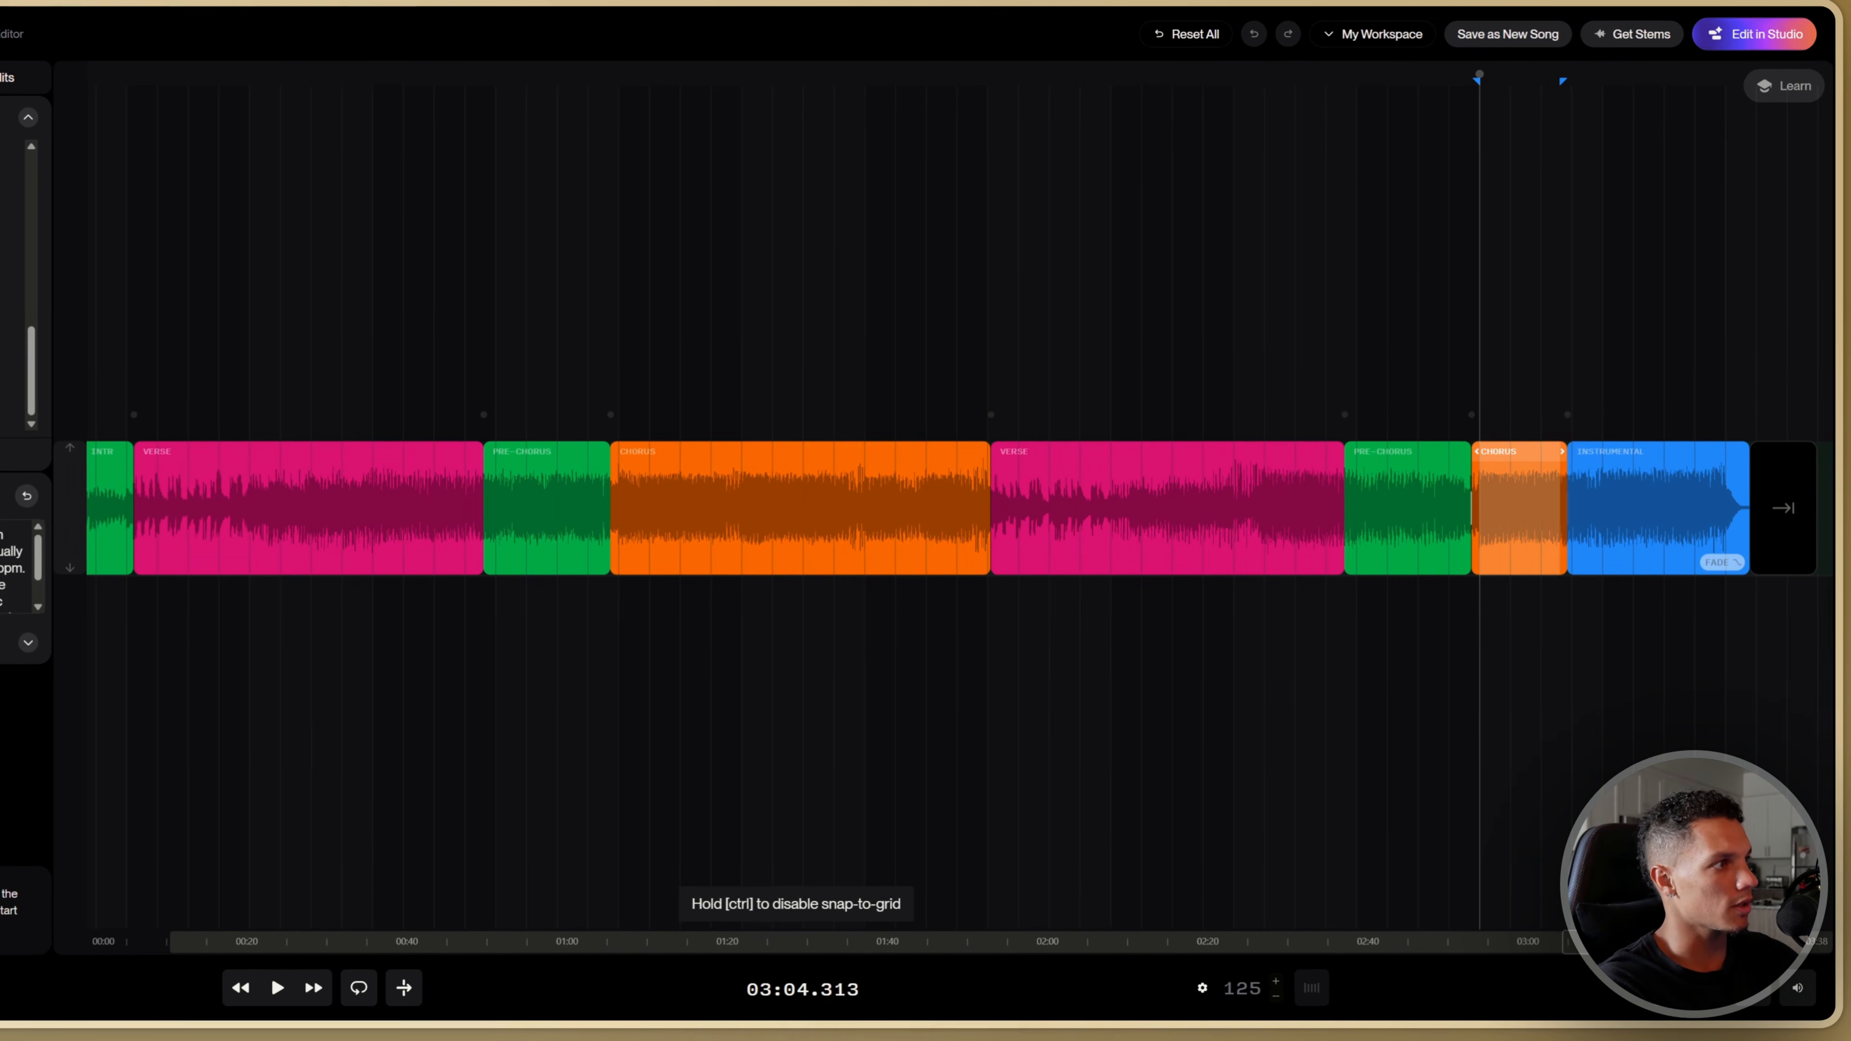
pyautogui.moveTo(1560, 504)
pyautogui.mouseDown()
pyautogui.moveTo(1467, 485)
pyautogui.moveTo(1566, 485)
pyautogui.moveTo(1569, 503)
pyautogui.mouseUp()
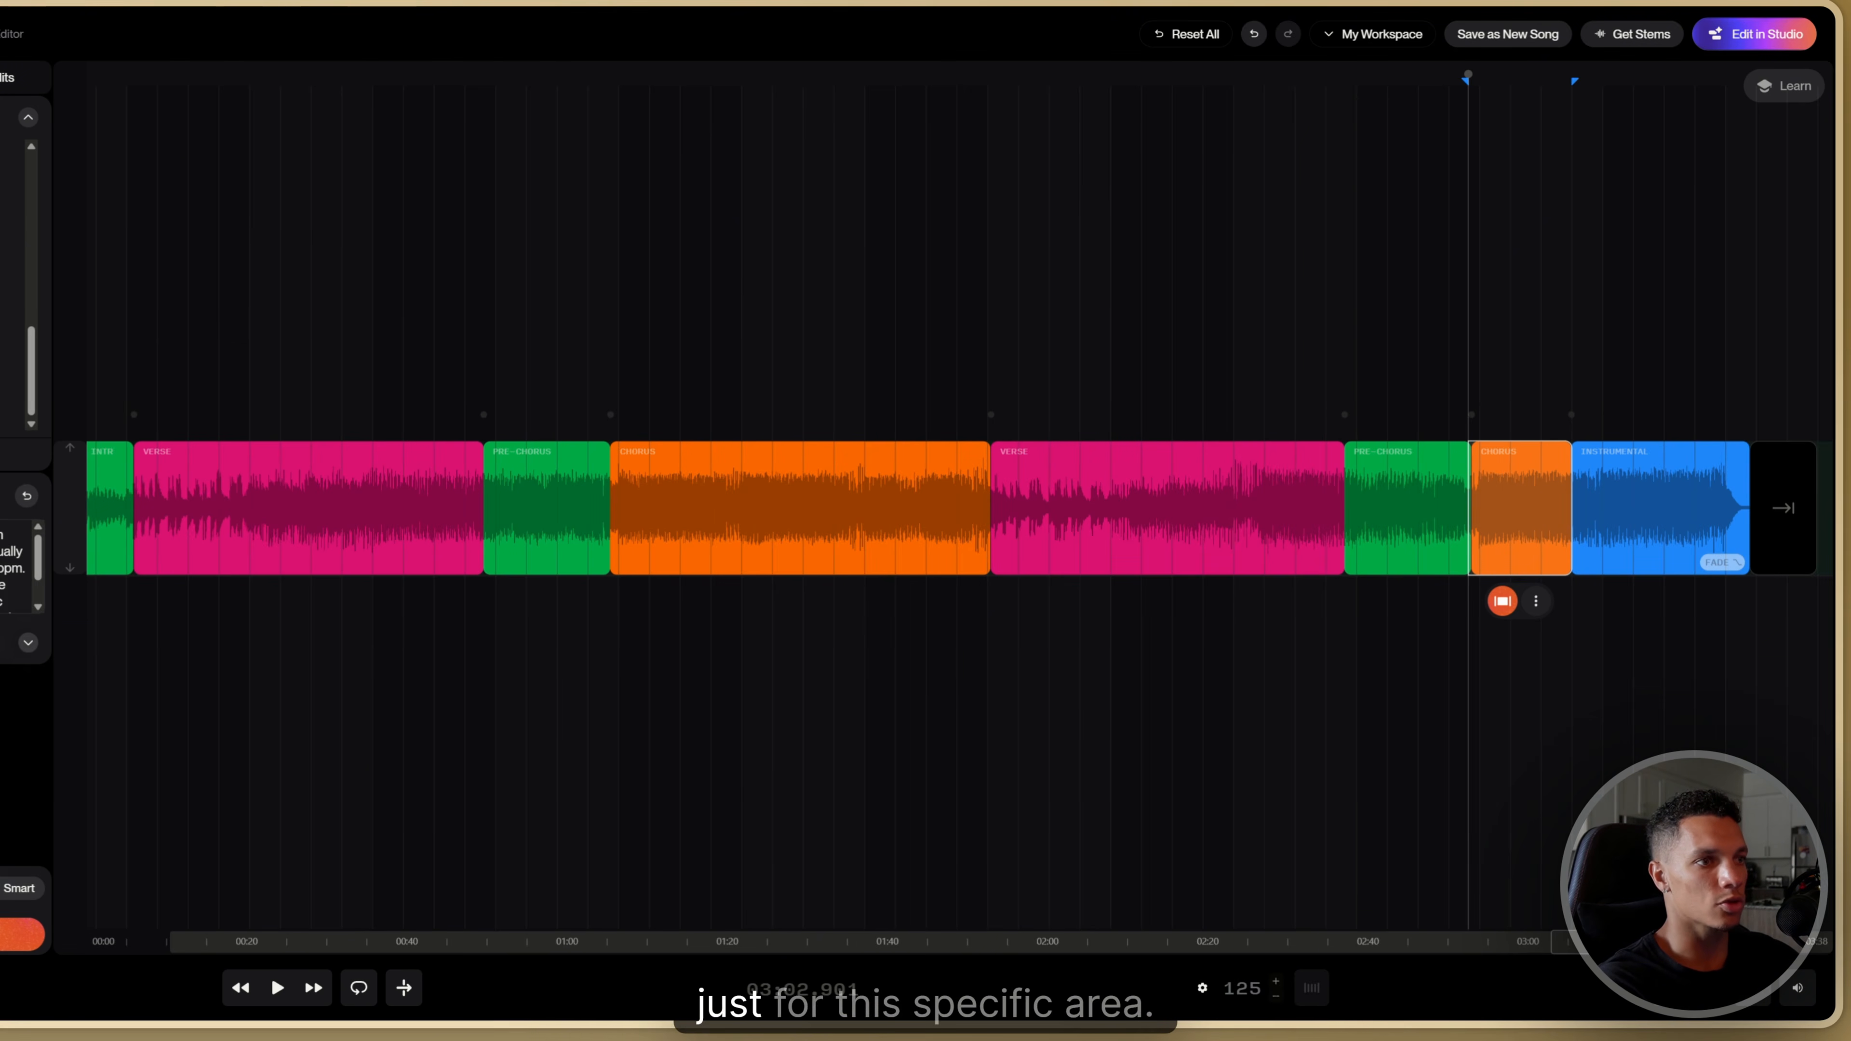
pyautogui.click(1502, 604)
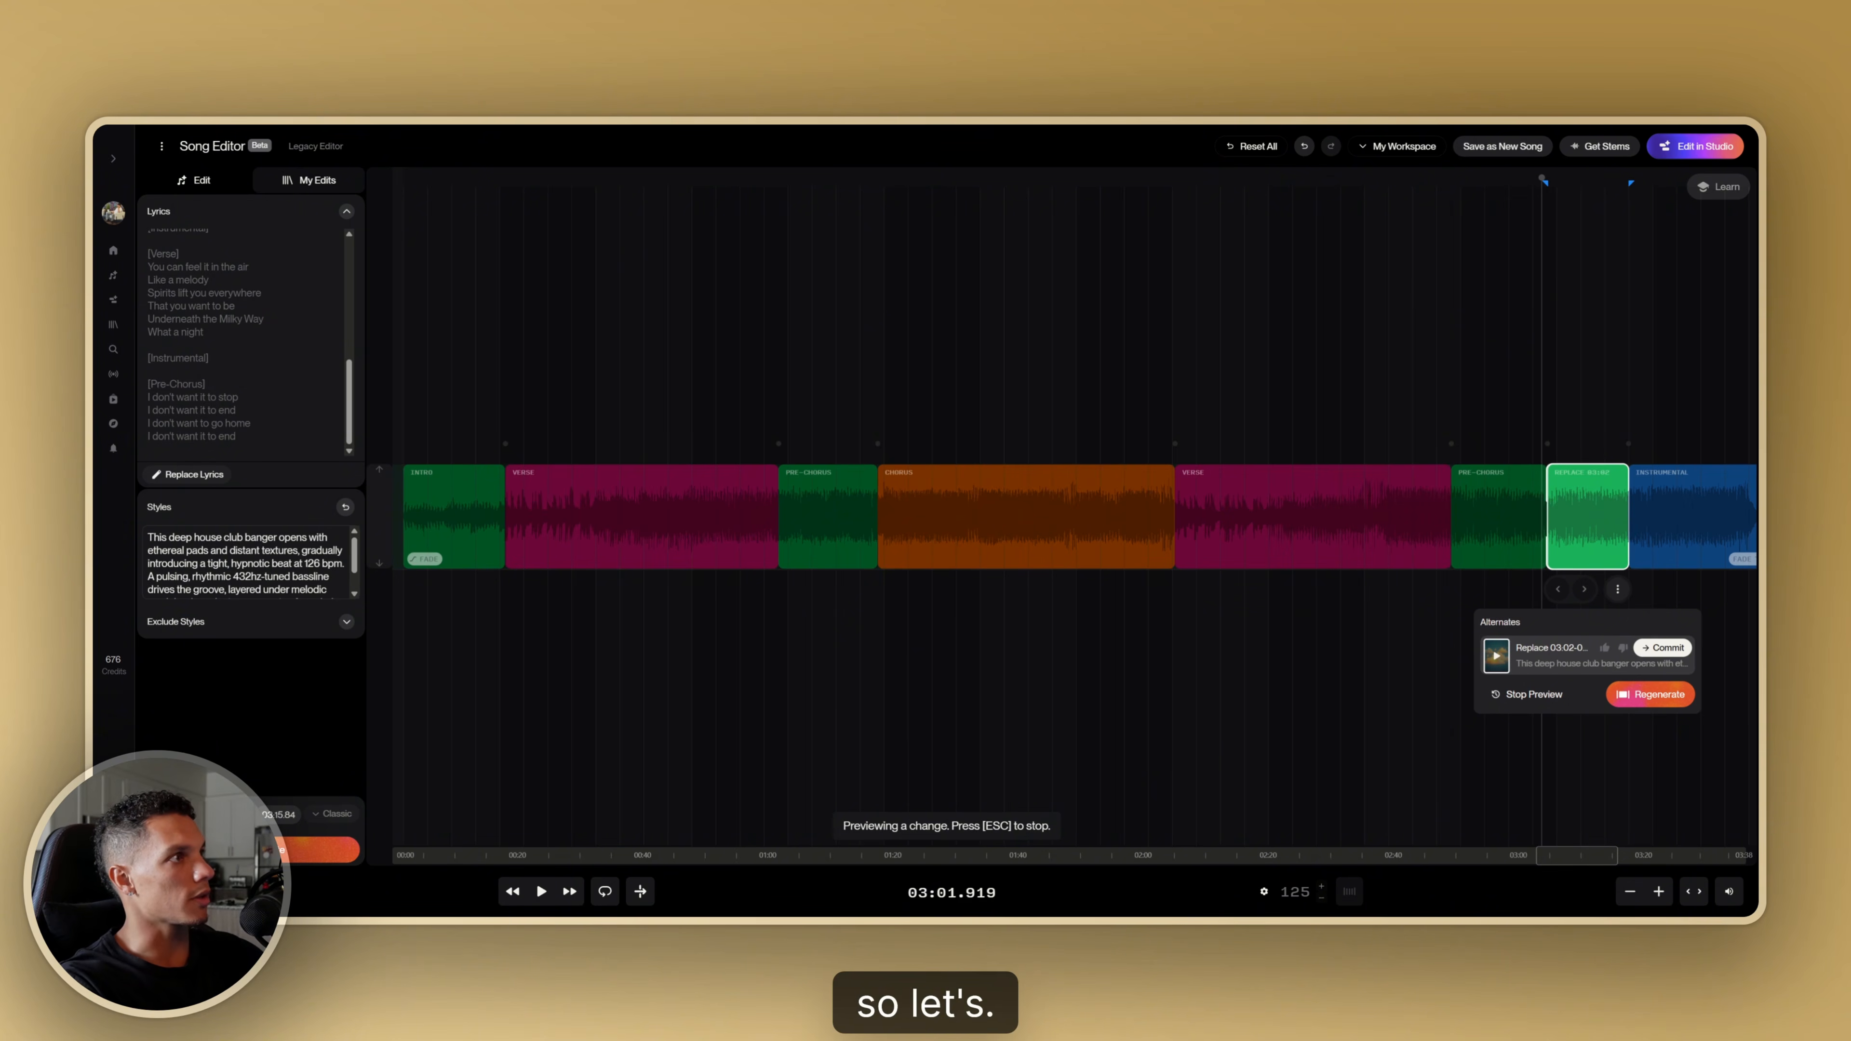
# Preview the replacement chorus from about 02:56, and its transition into the closing instrumental from about 03:14
pyautogui.click(1509, 408)
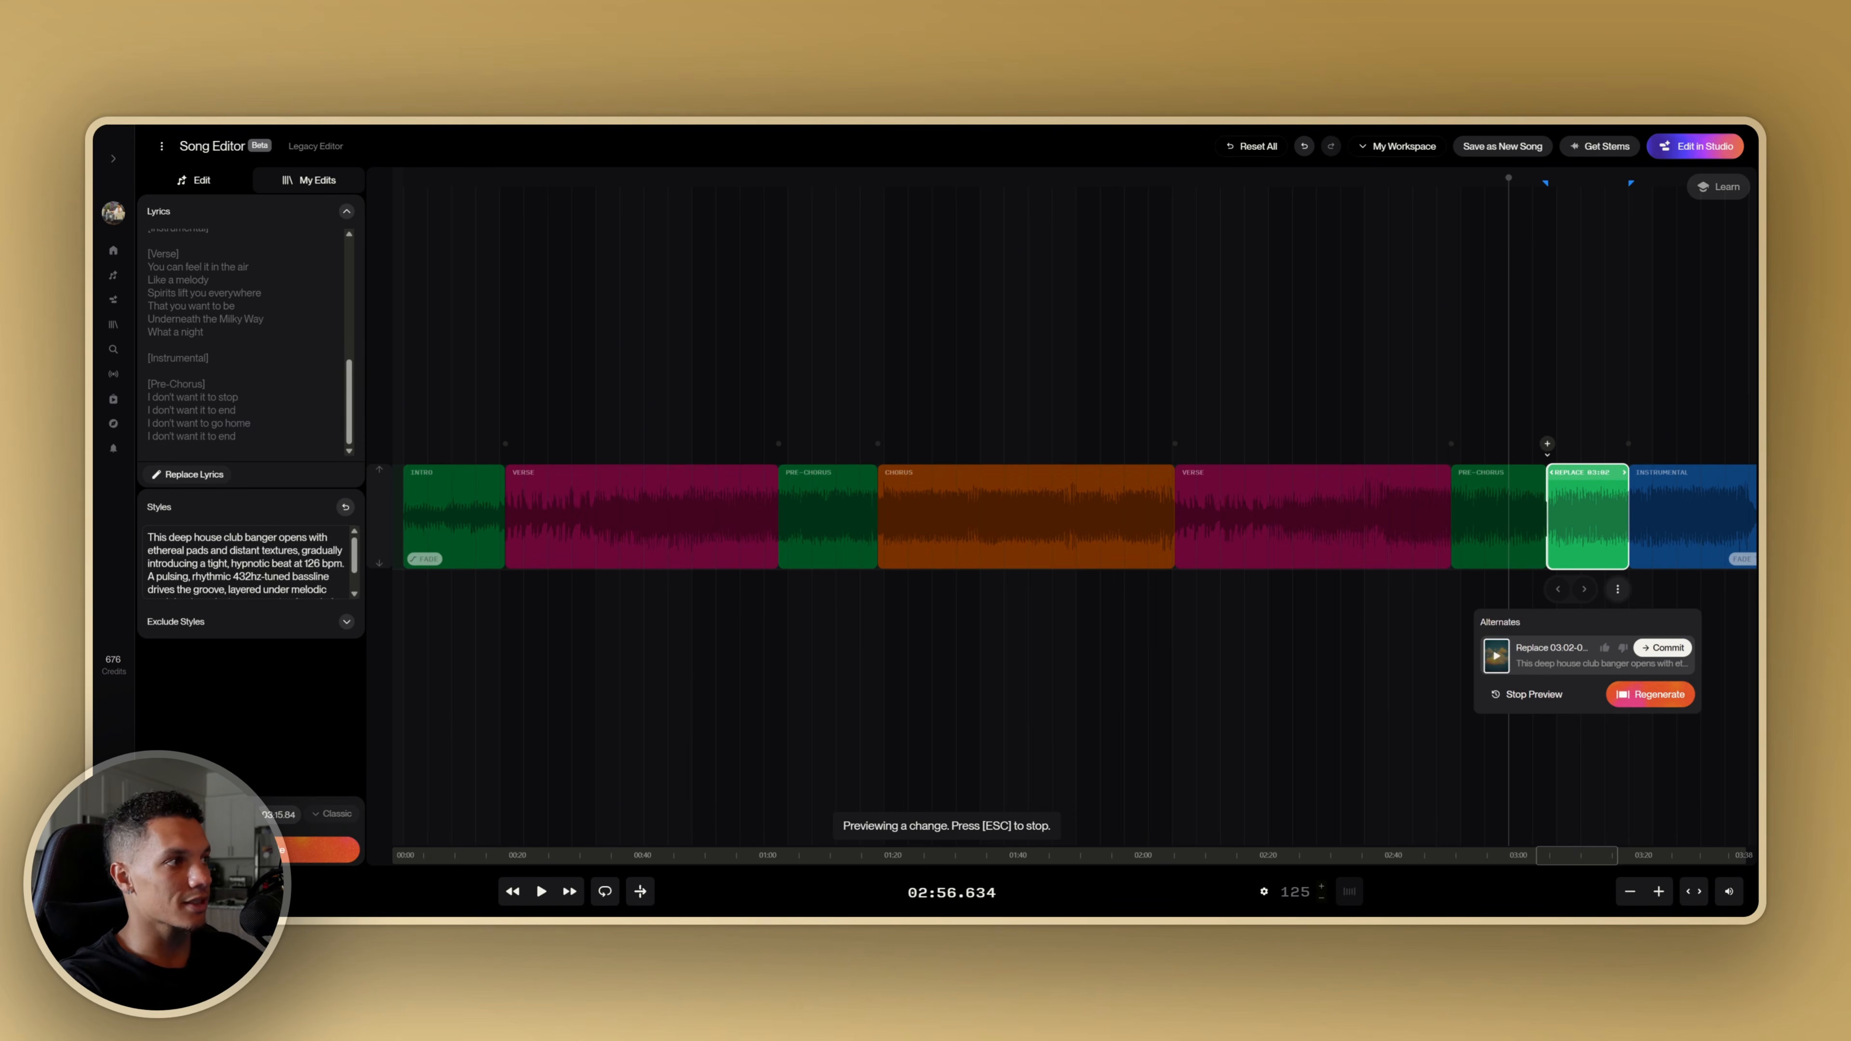
pyautogui.press('space')
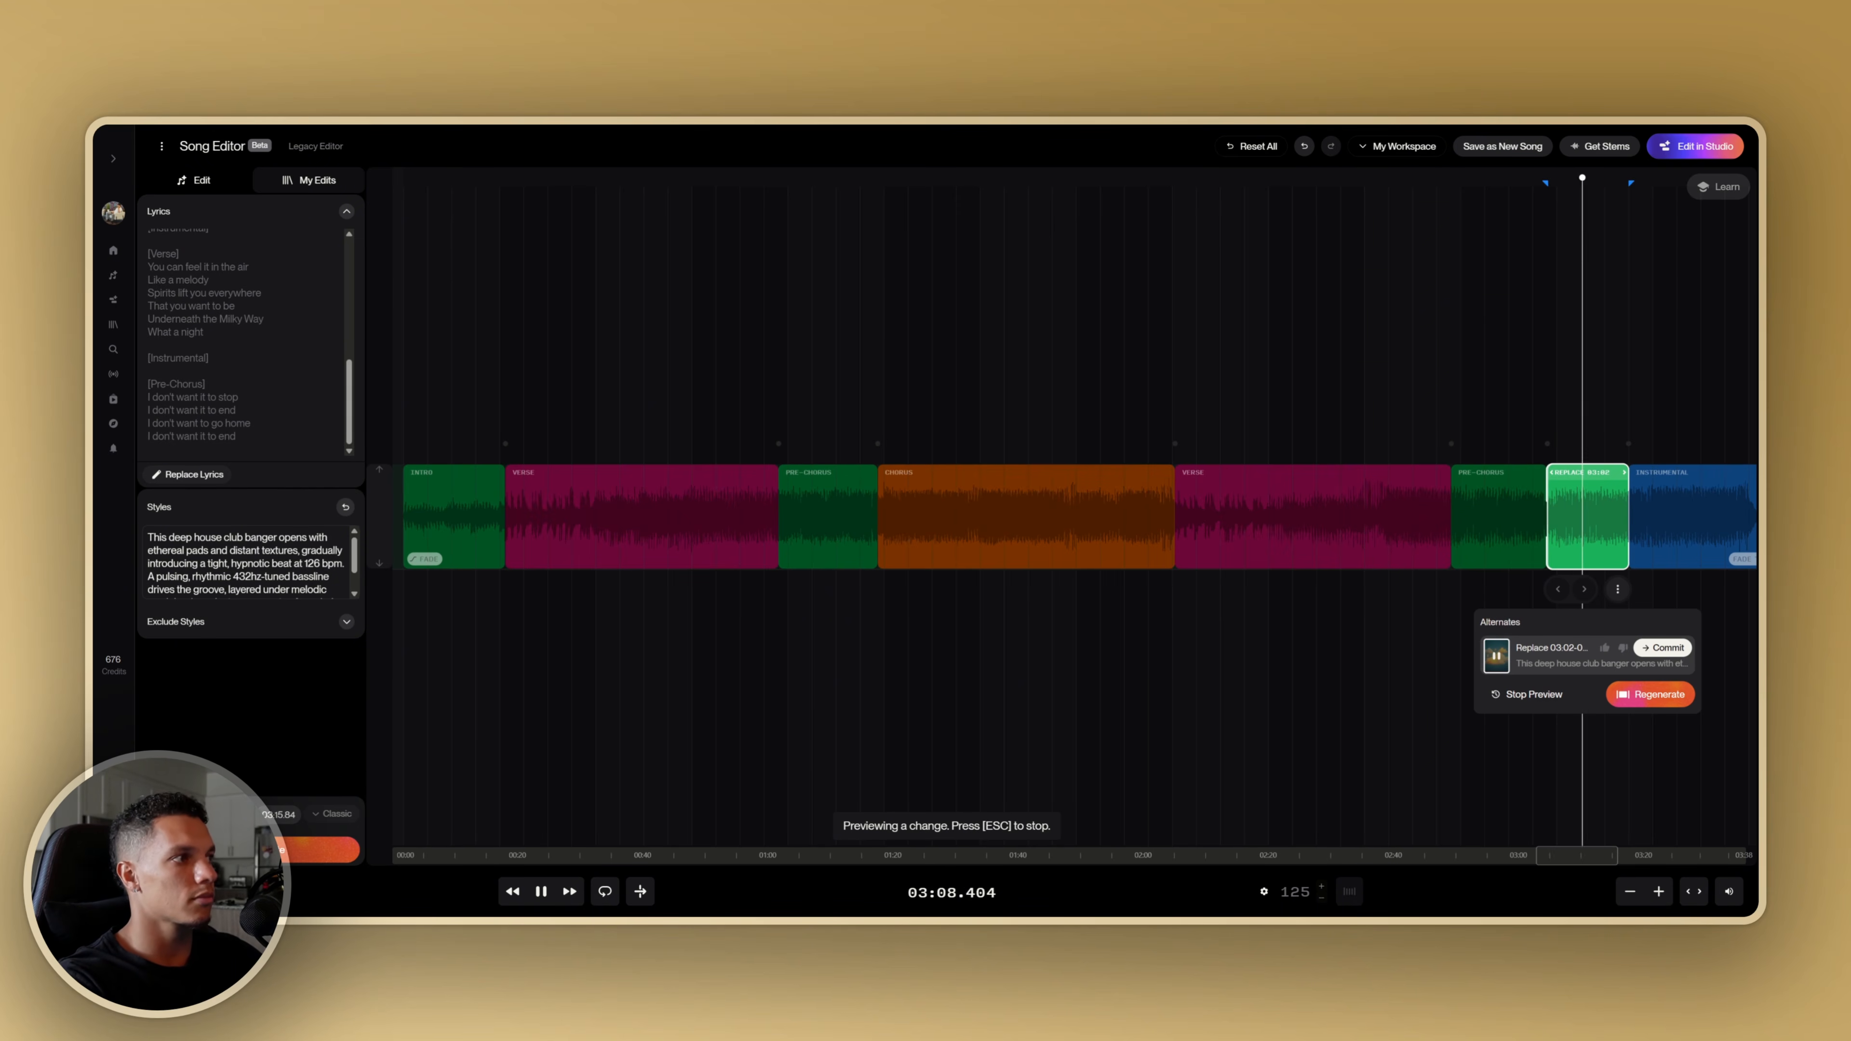
pyautogui.press('space')
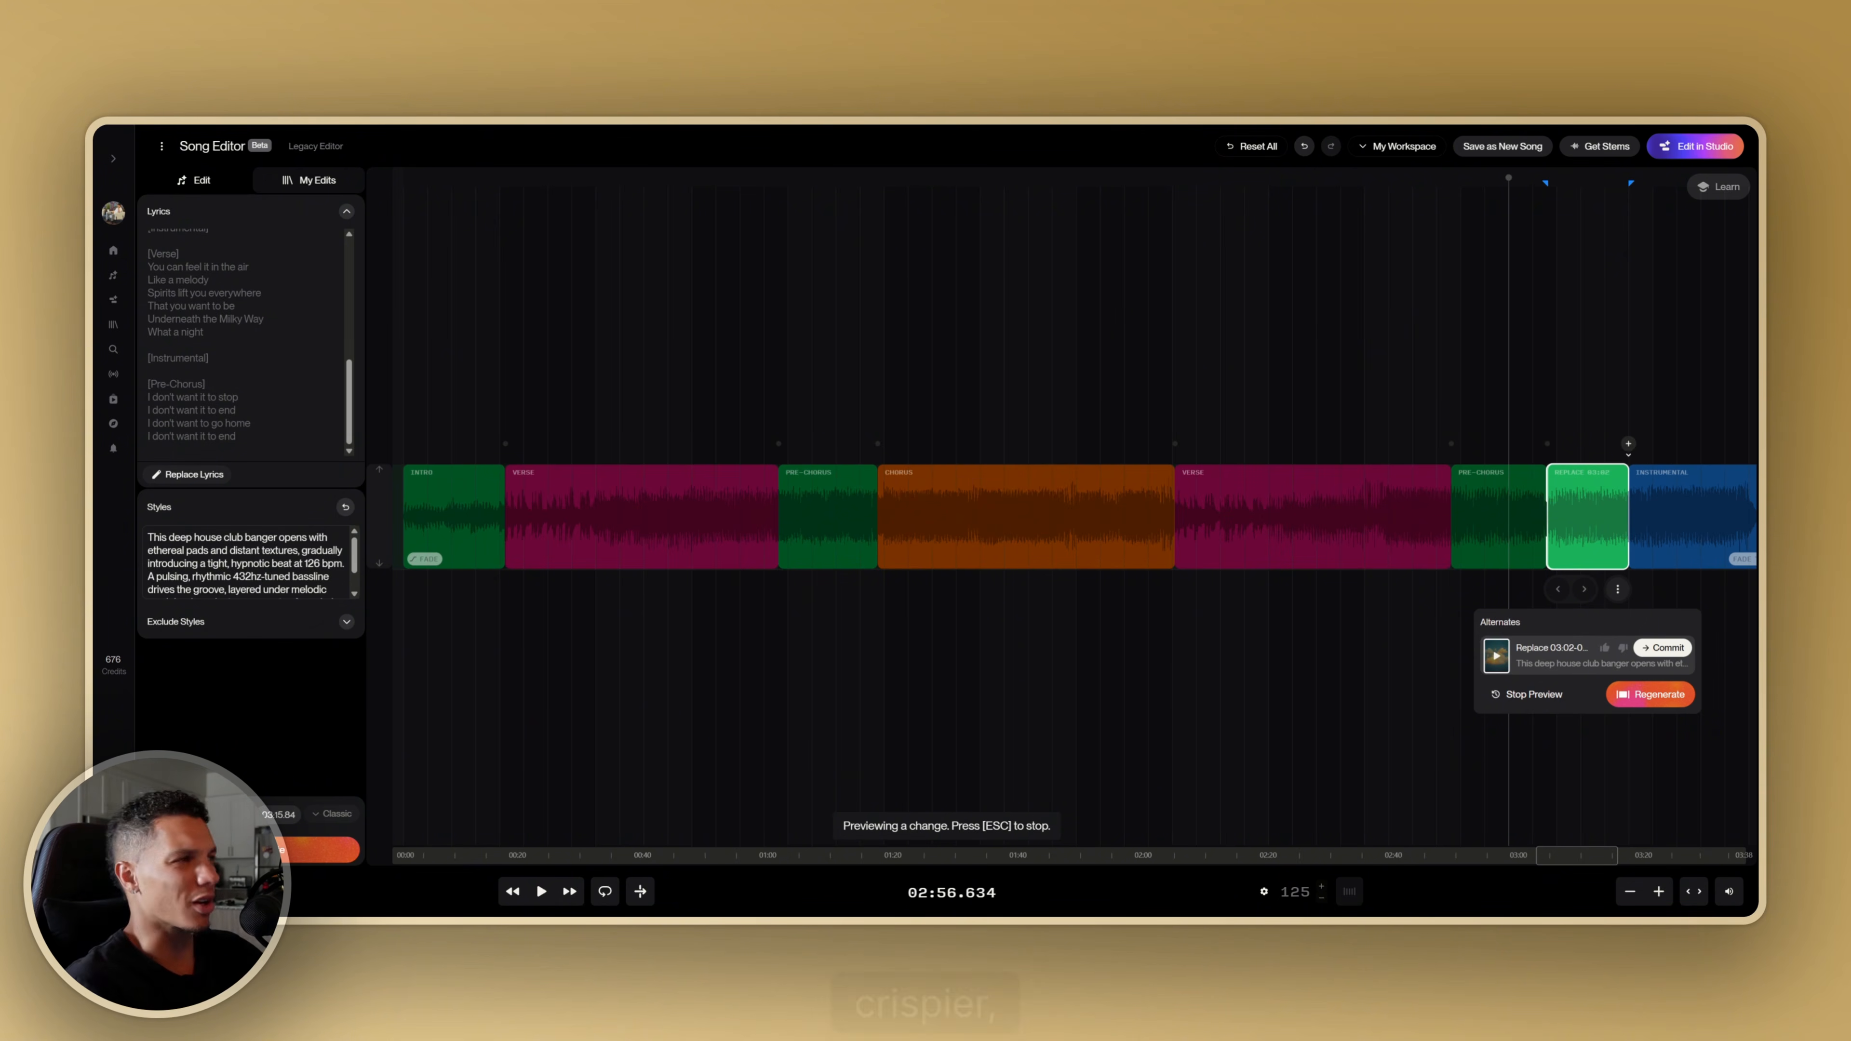
pyautogui.click(1617, 415)
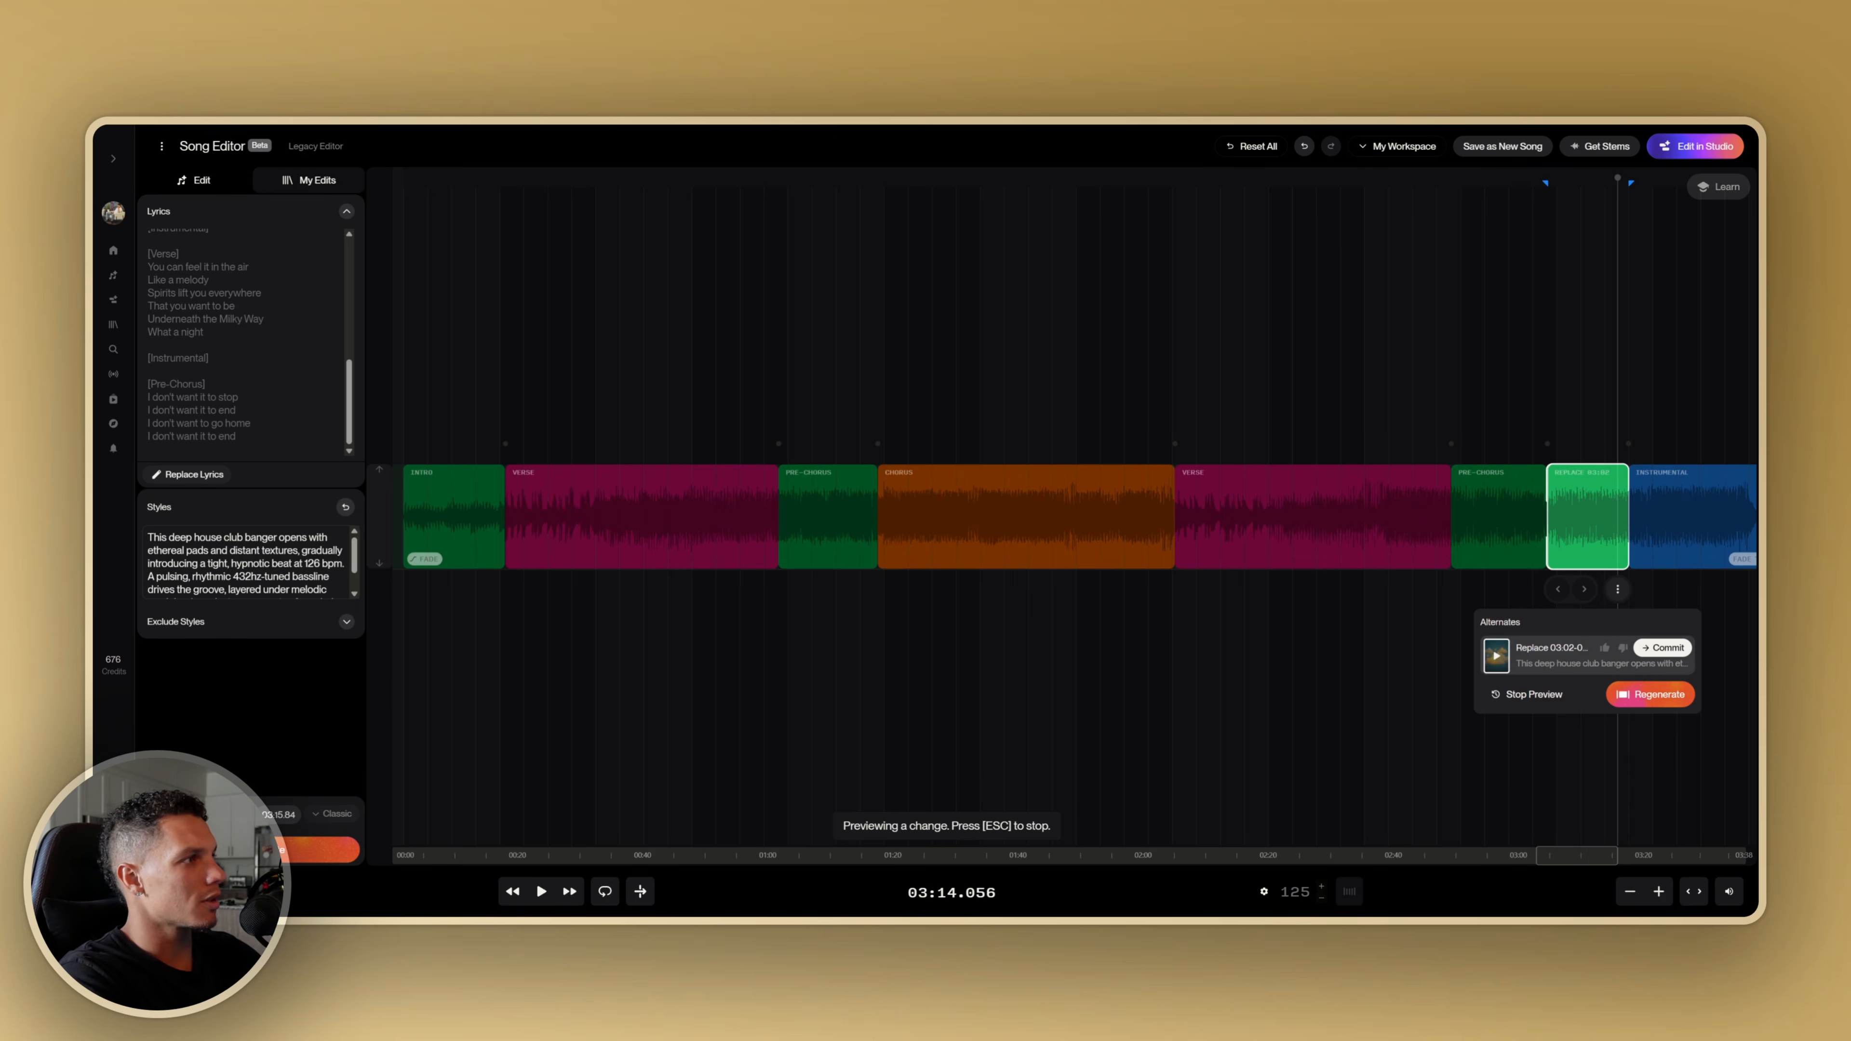
pyautogui.press('space')
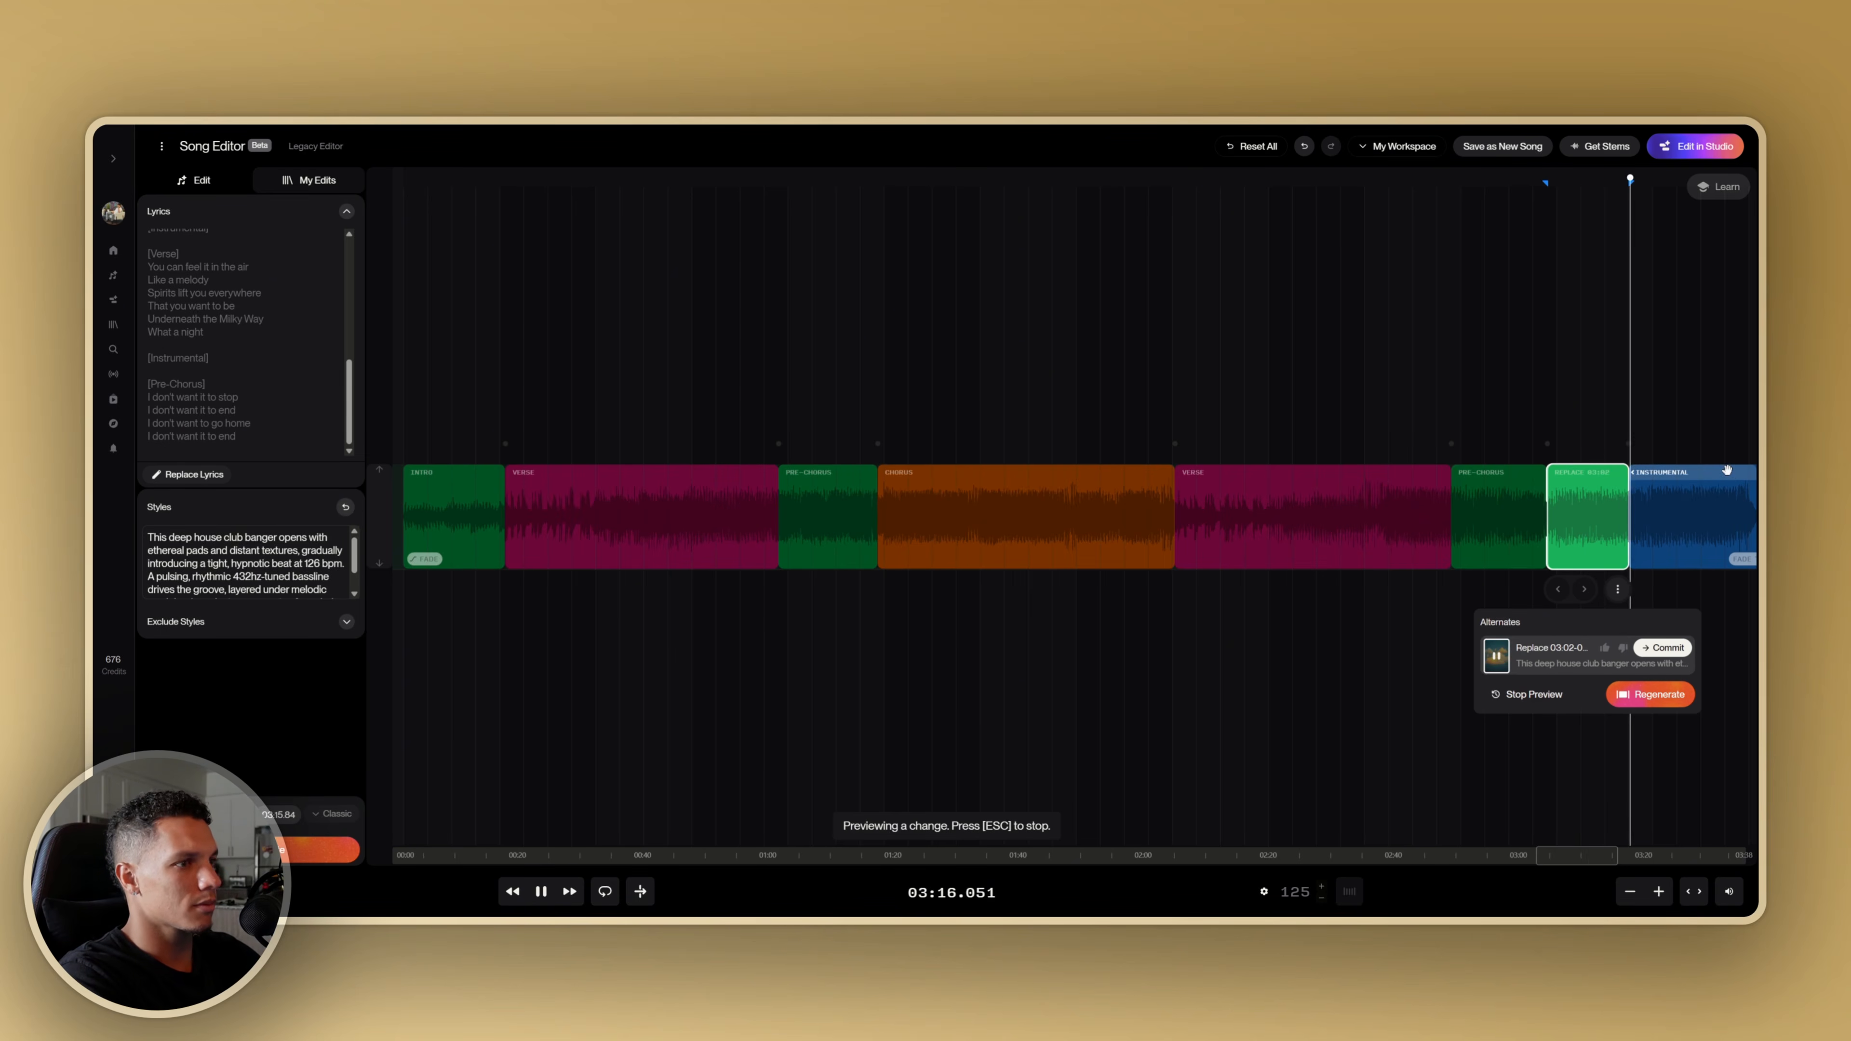
pyautogui.press('space')
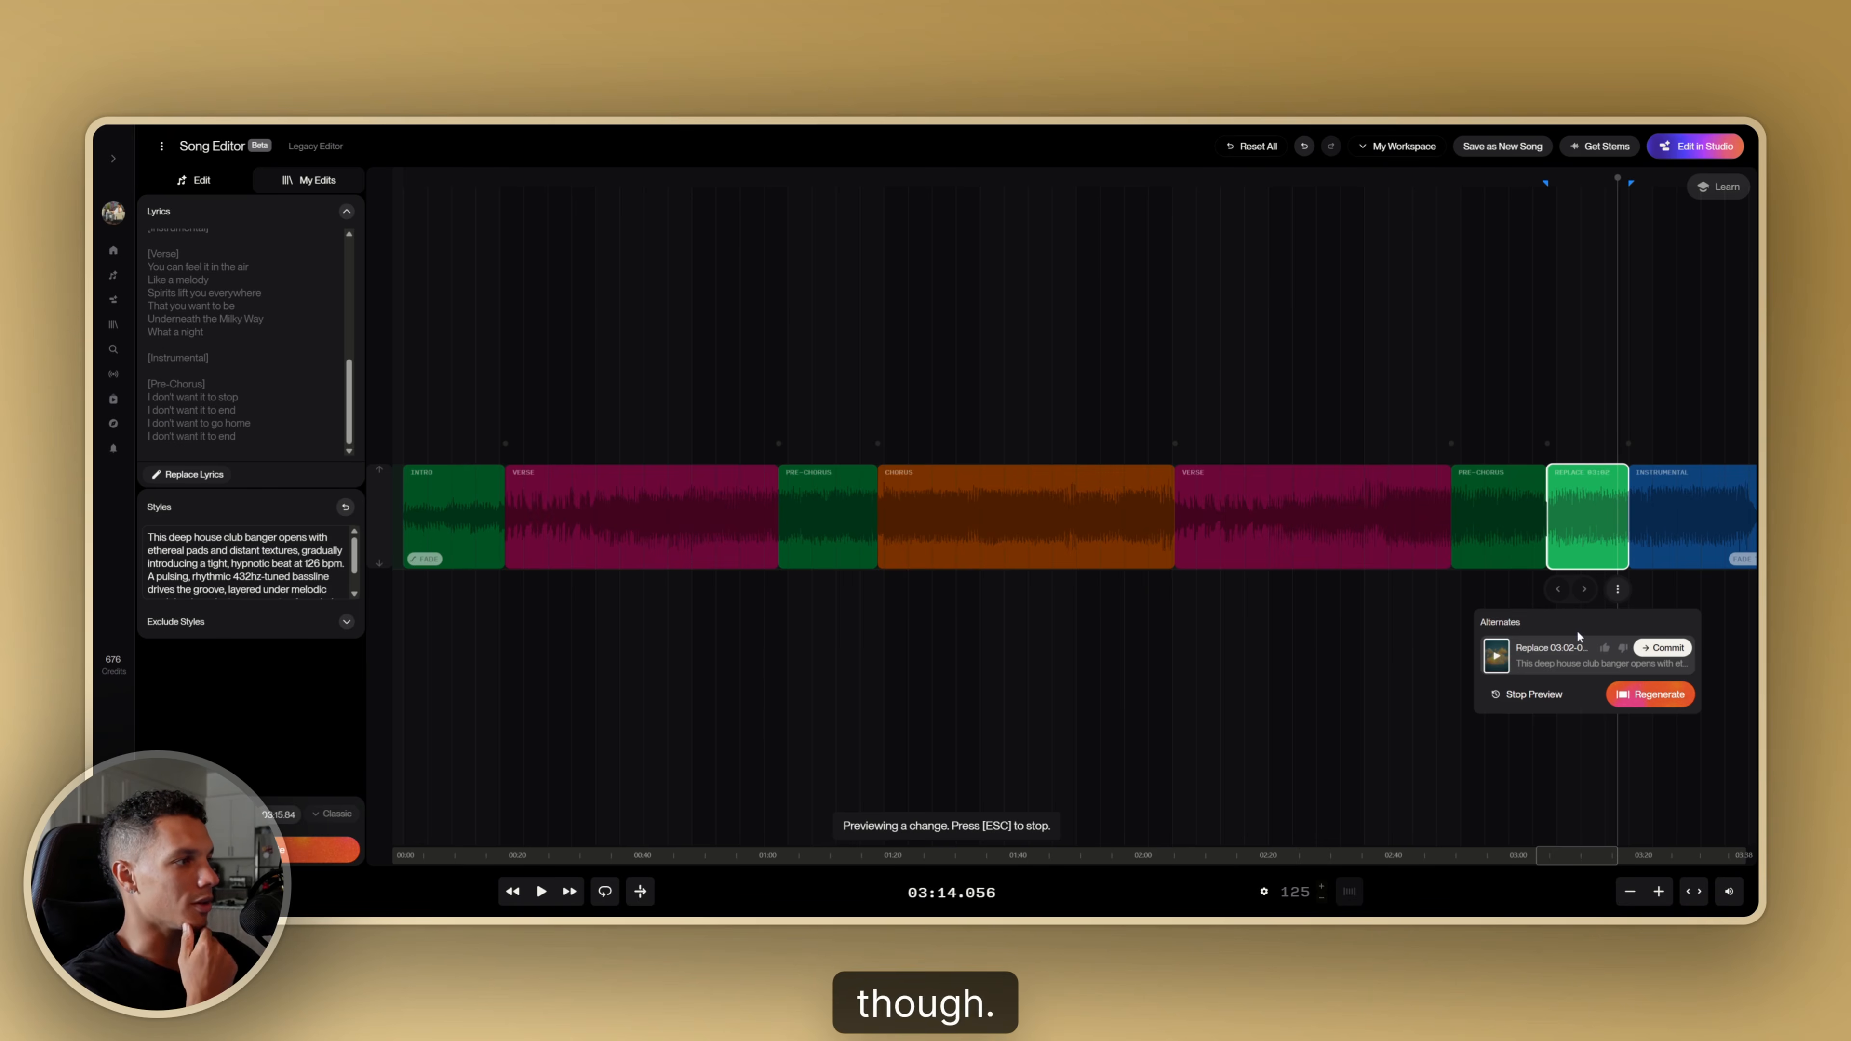
# Commit the generated replacement for the second chorus and save the edited track as a new song
pyautogui.click(1667, 649)
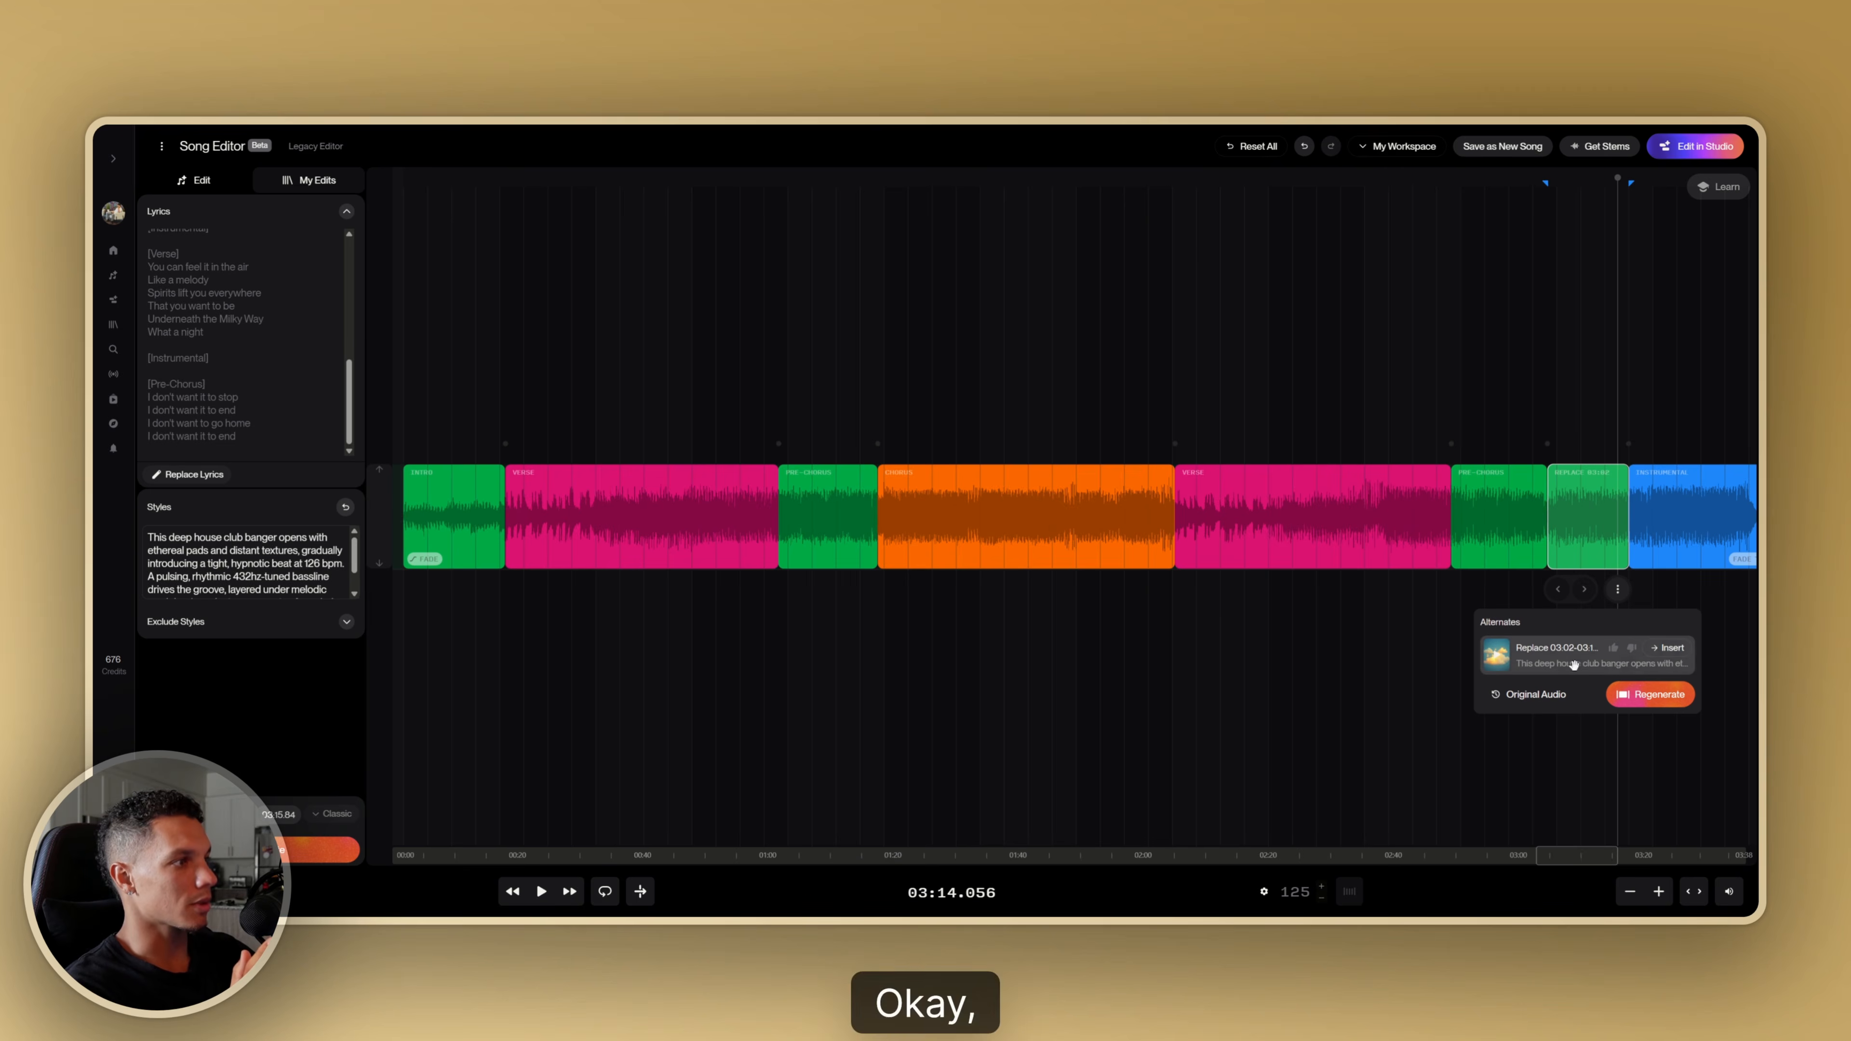
pyautogui.click(1670, 652)
pyautogui.click(1665, 648)
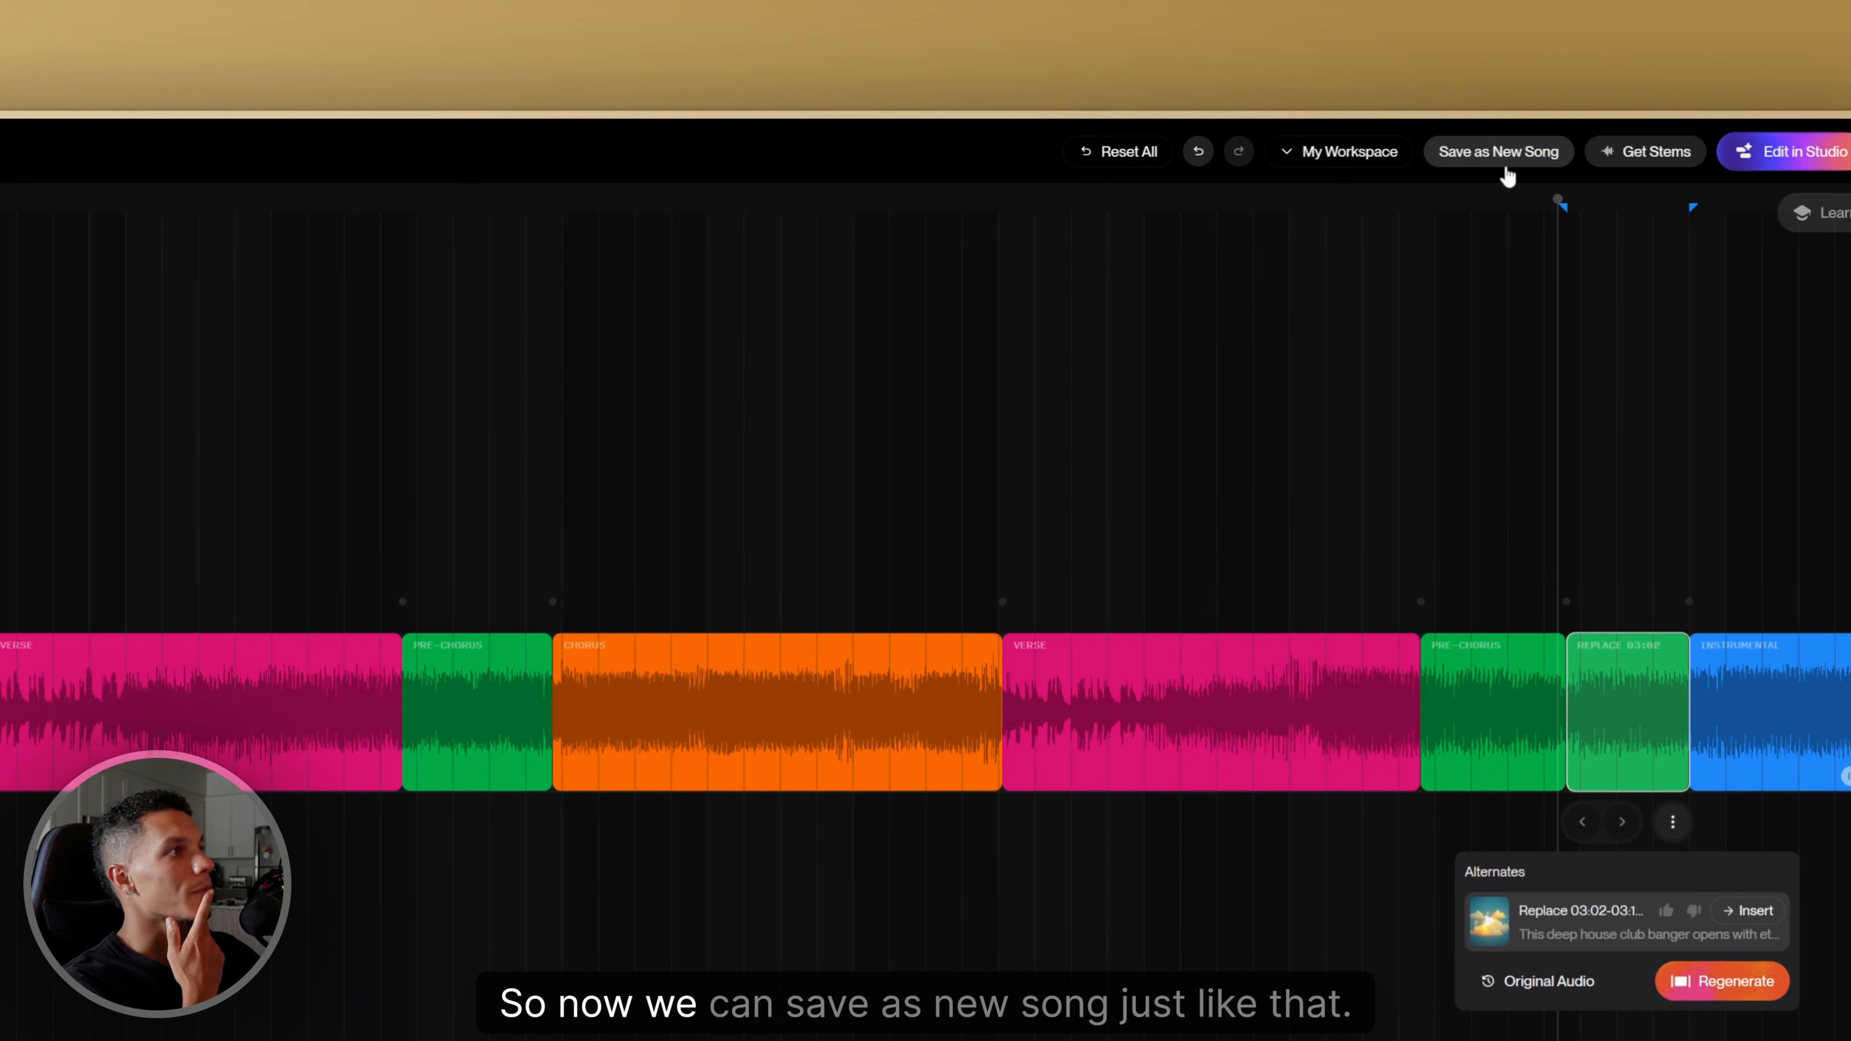
pyautogui.click(1503, 154)
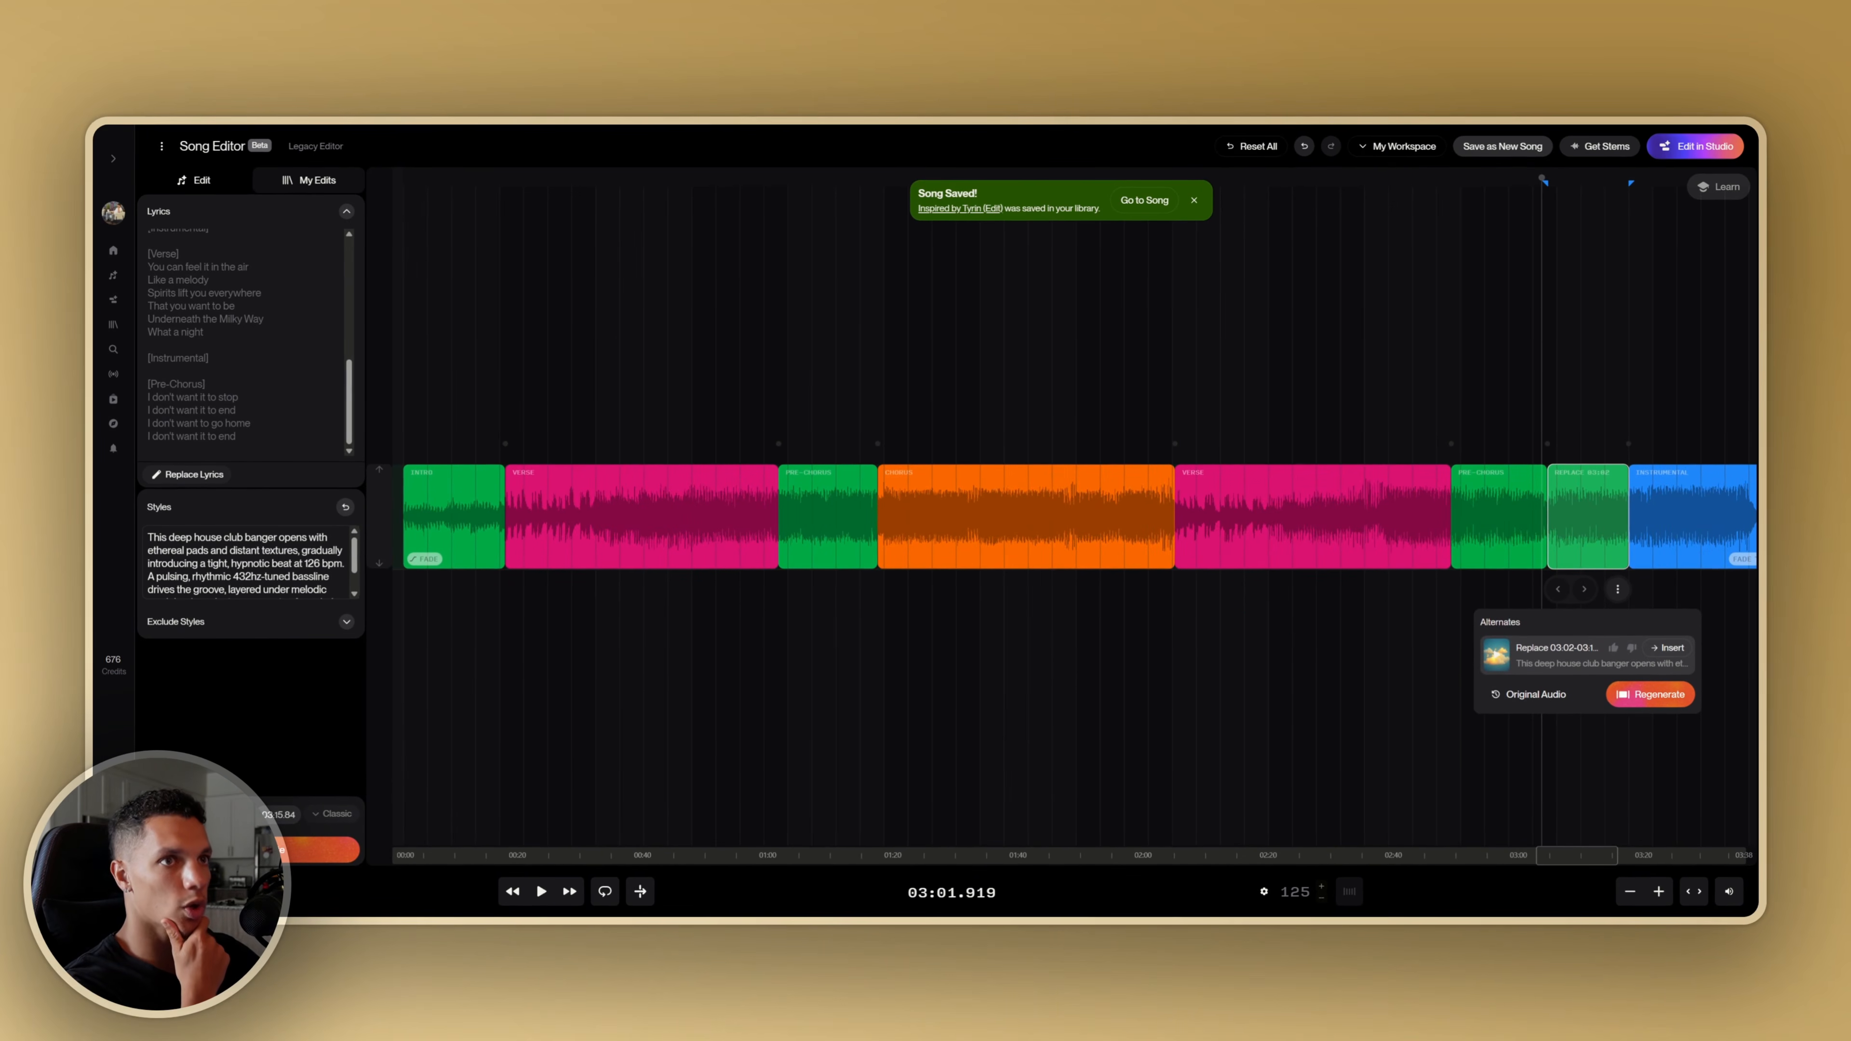
# Open the saved song's page and examine its download formats, remix/edit options and stem extraction choices without extracting anything
pyautogui.click(1144, 201)
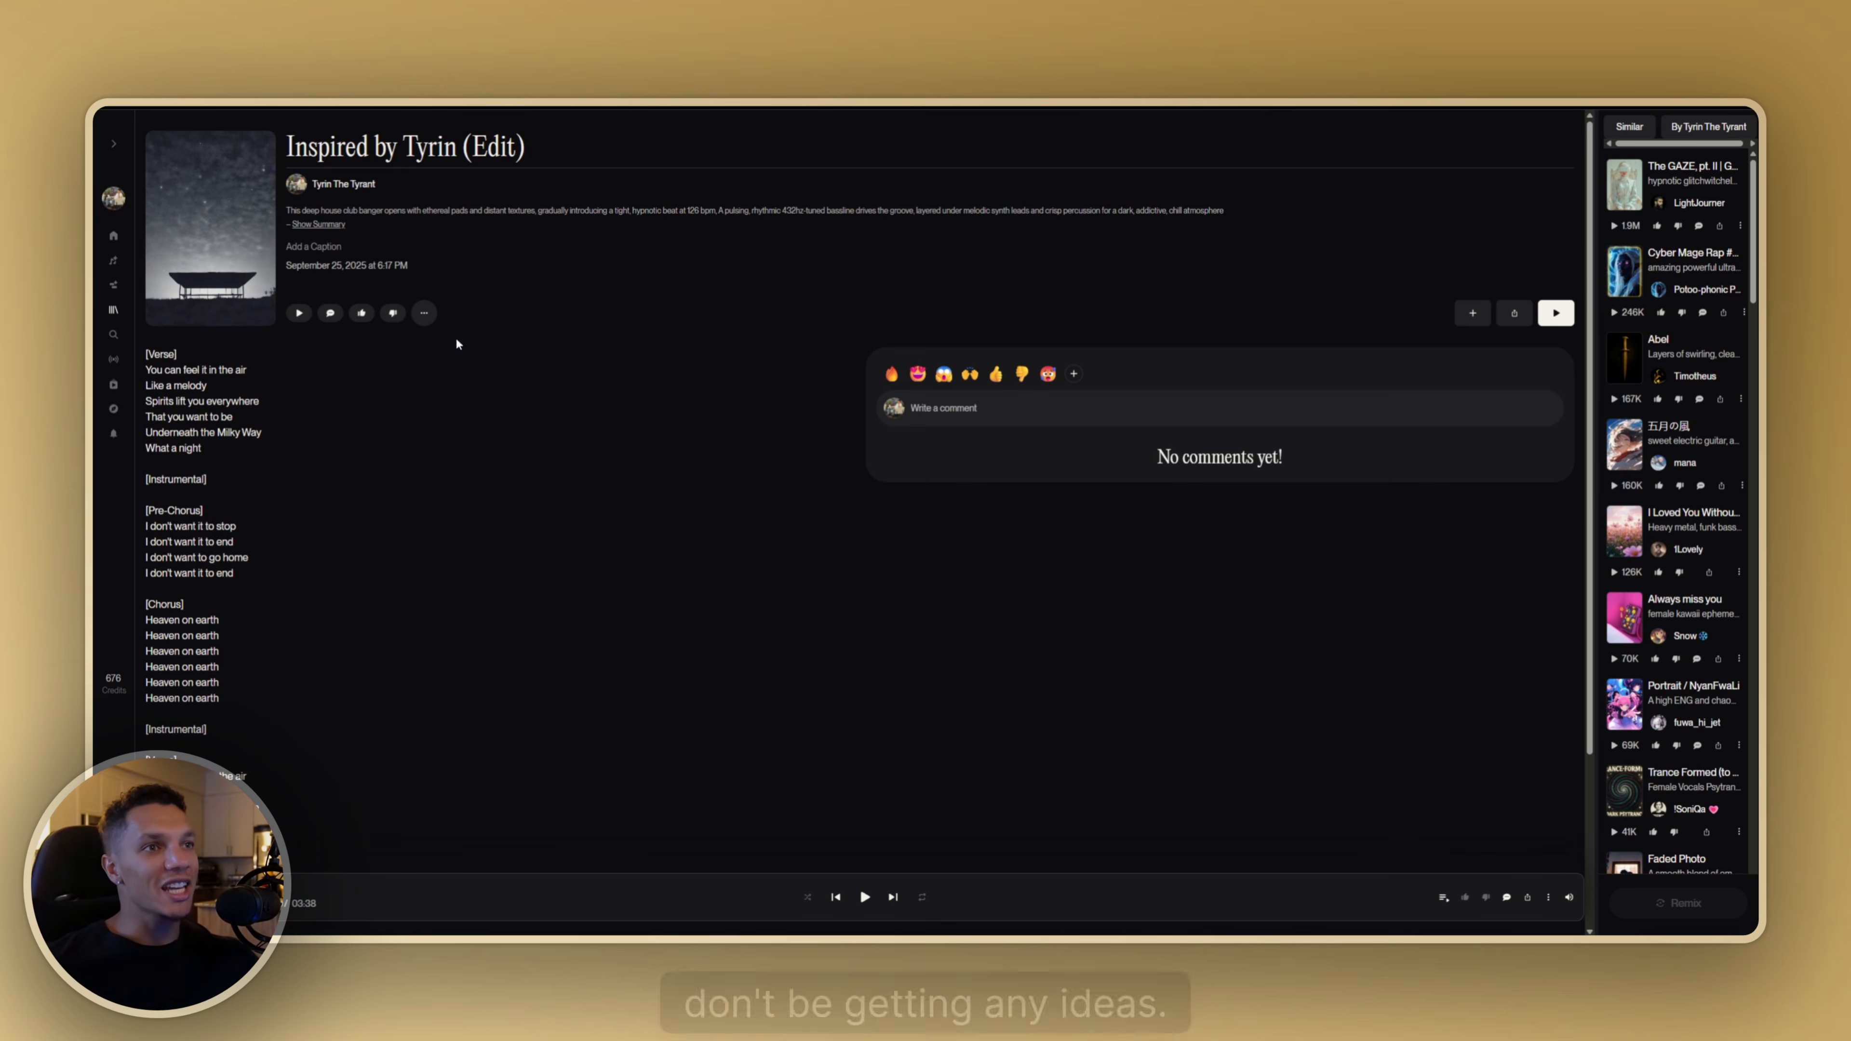
pyautogui.click(424, 313)
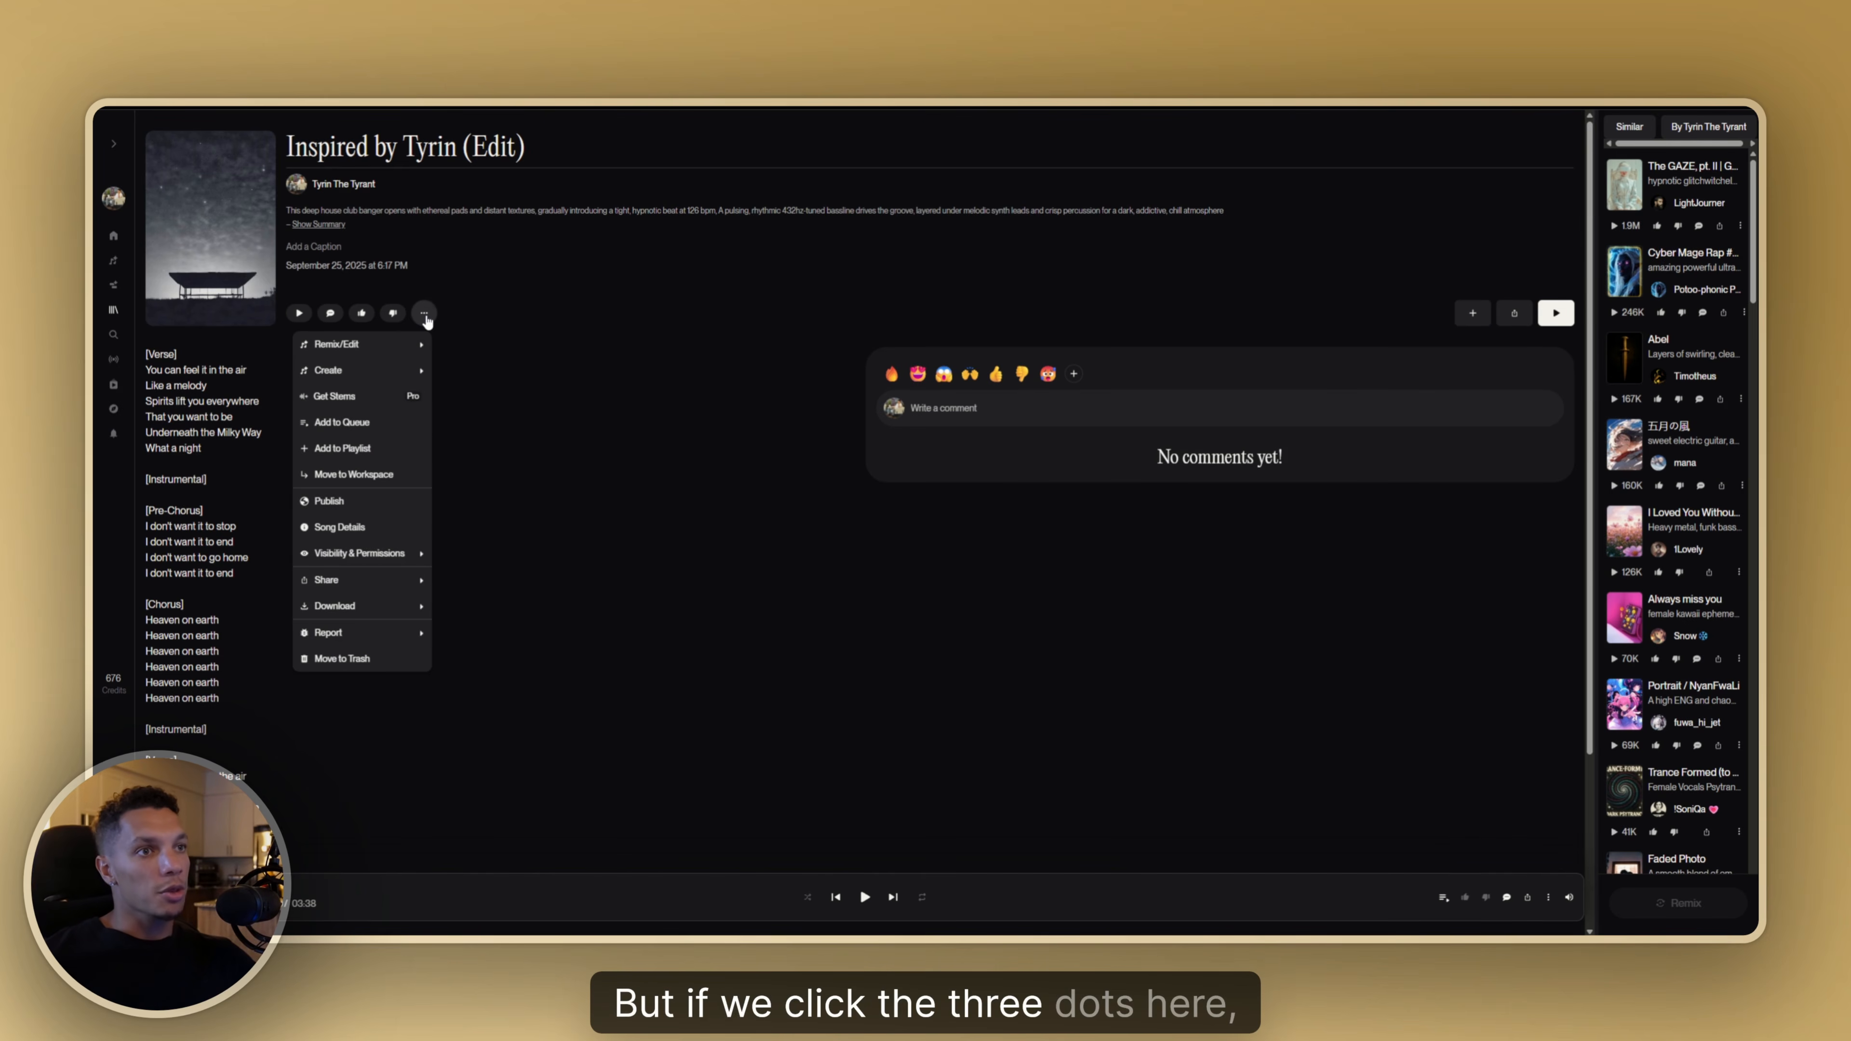
pyautogui.moveTo(327, 616)
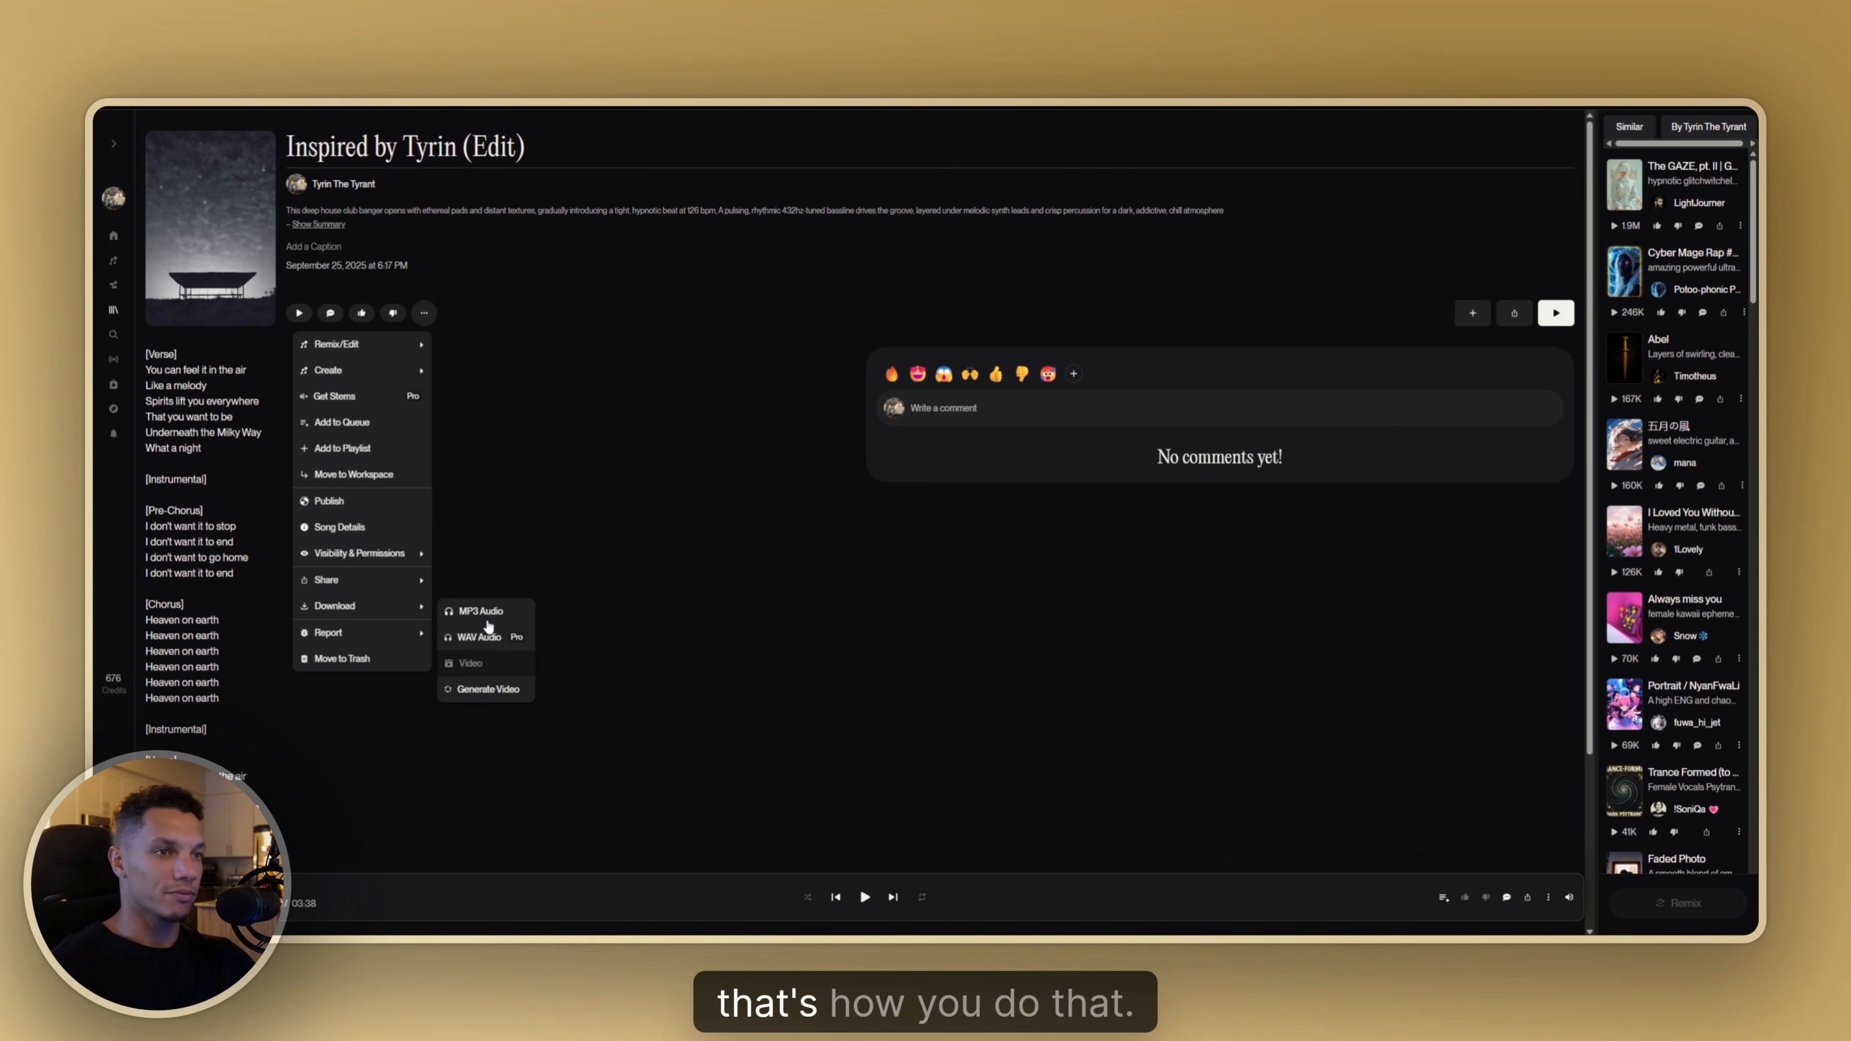
pyautogui.moveTo(341, 343)
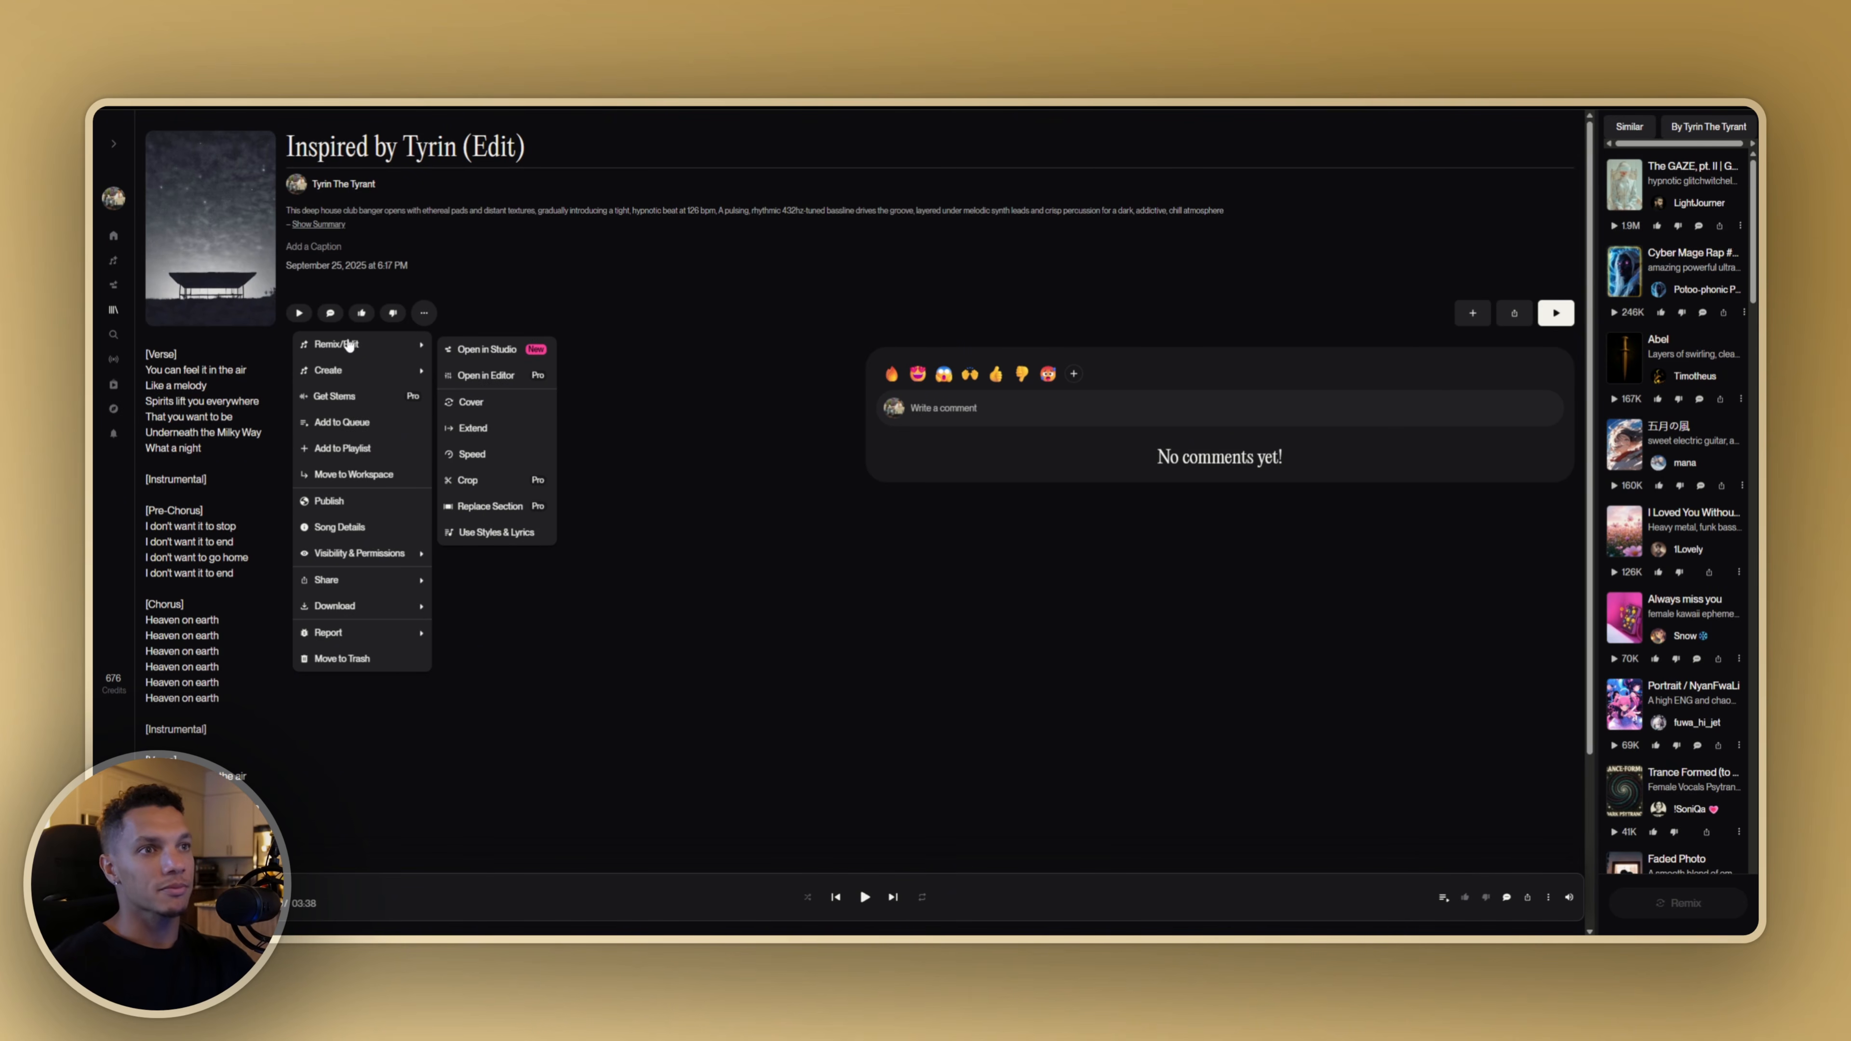
pyautogui.click(335, 395)
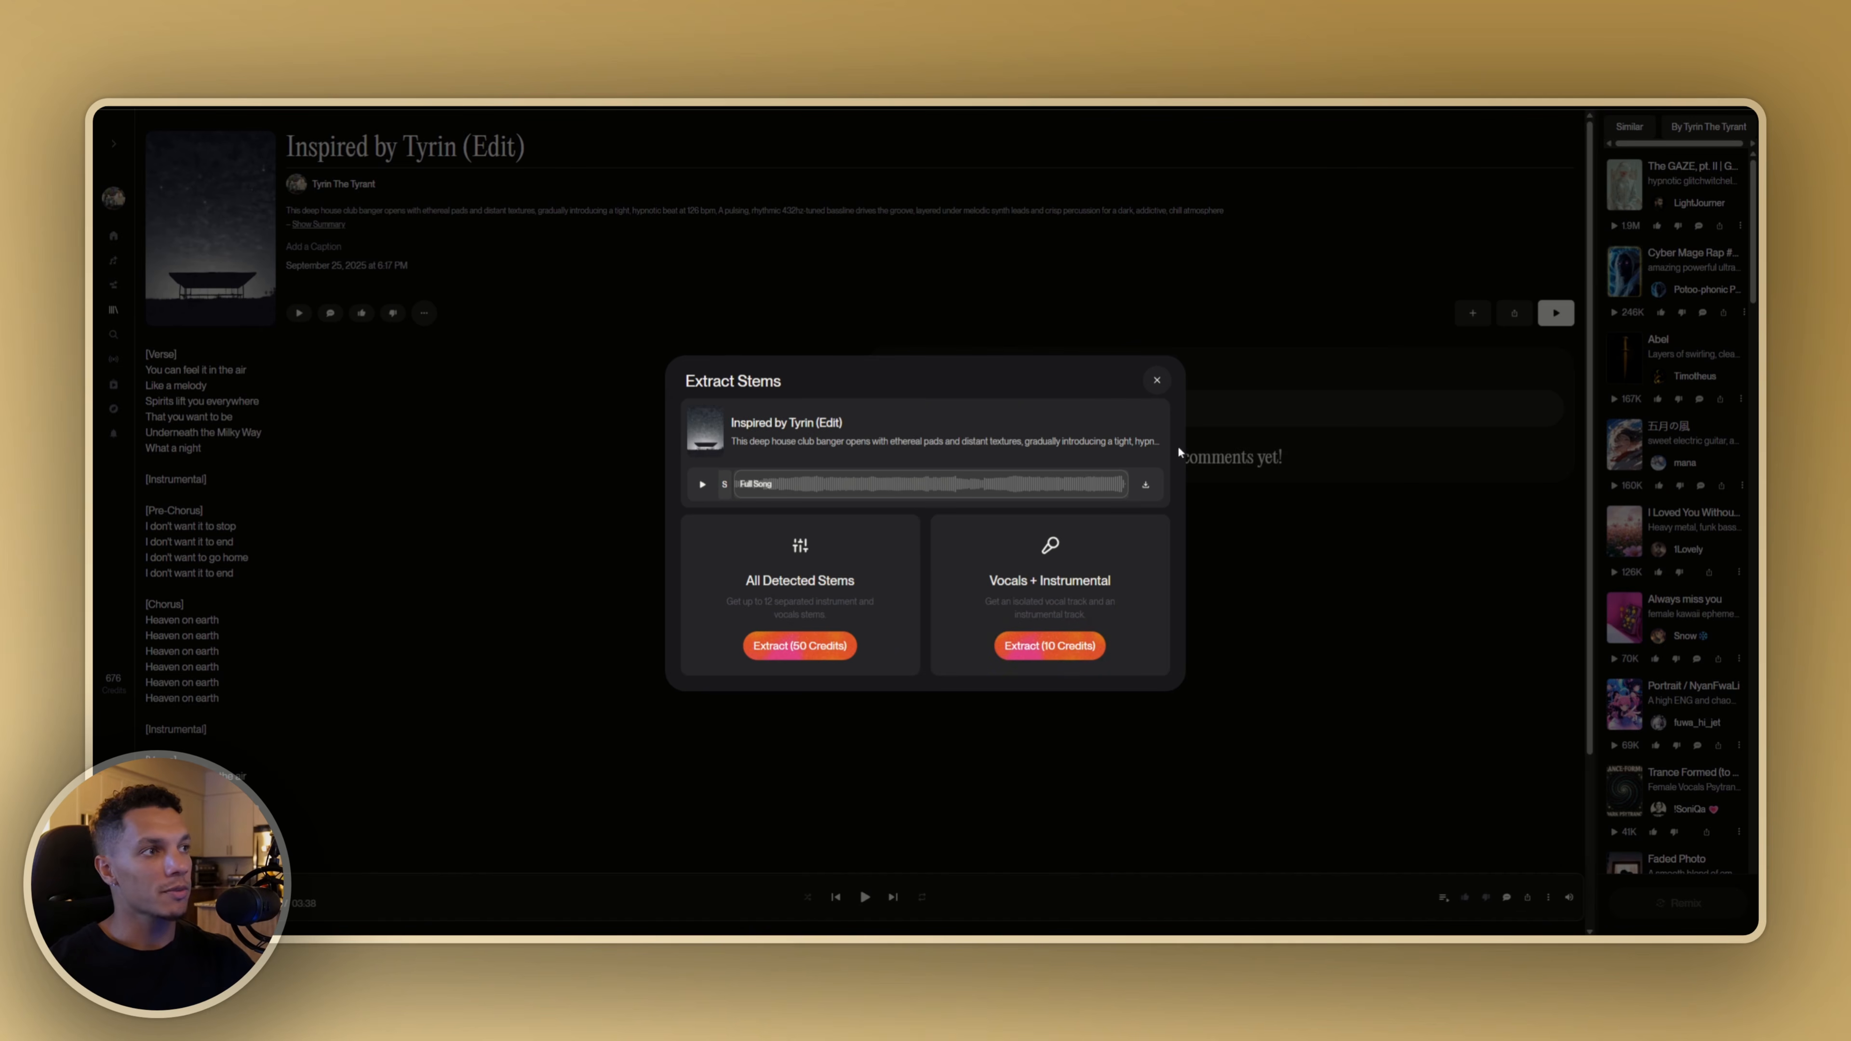
pyautogui.click(1154, 391)
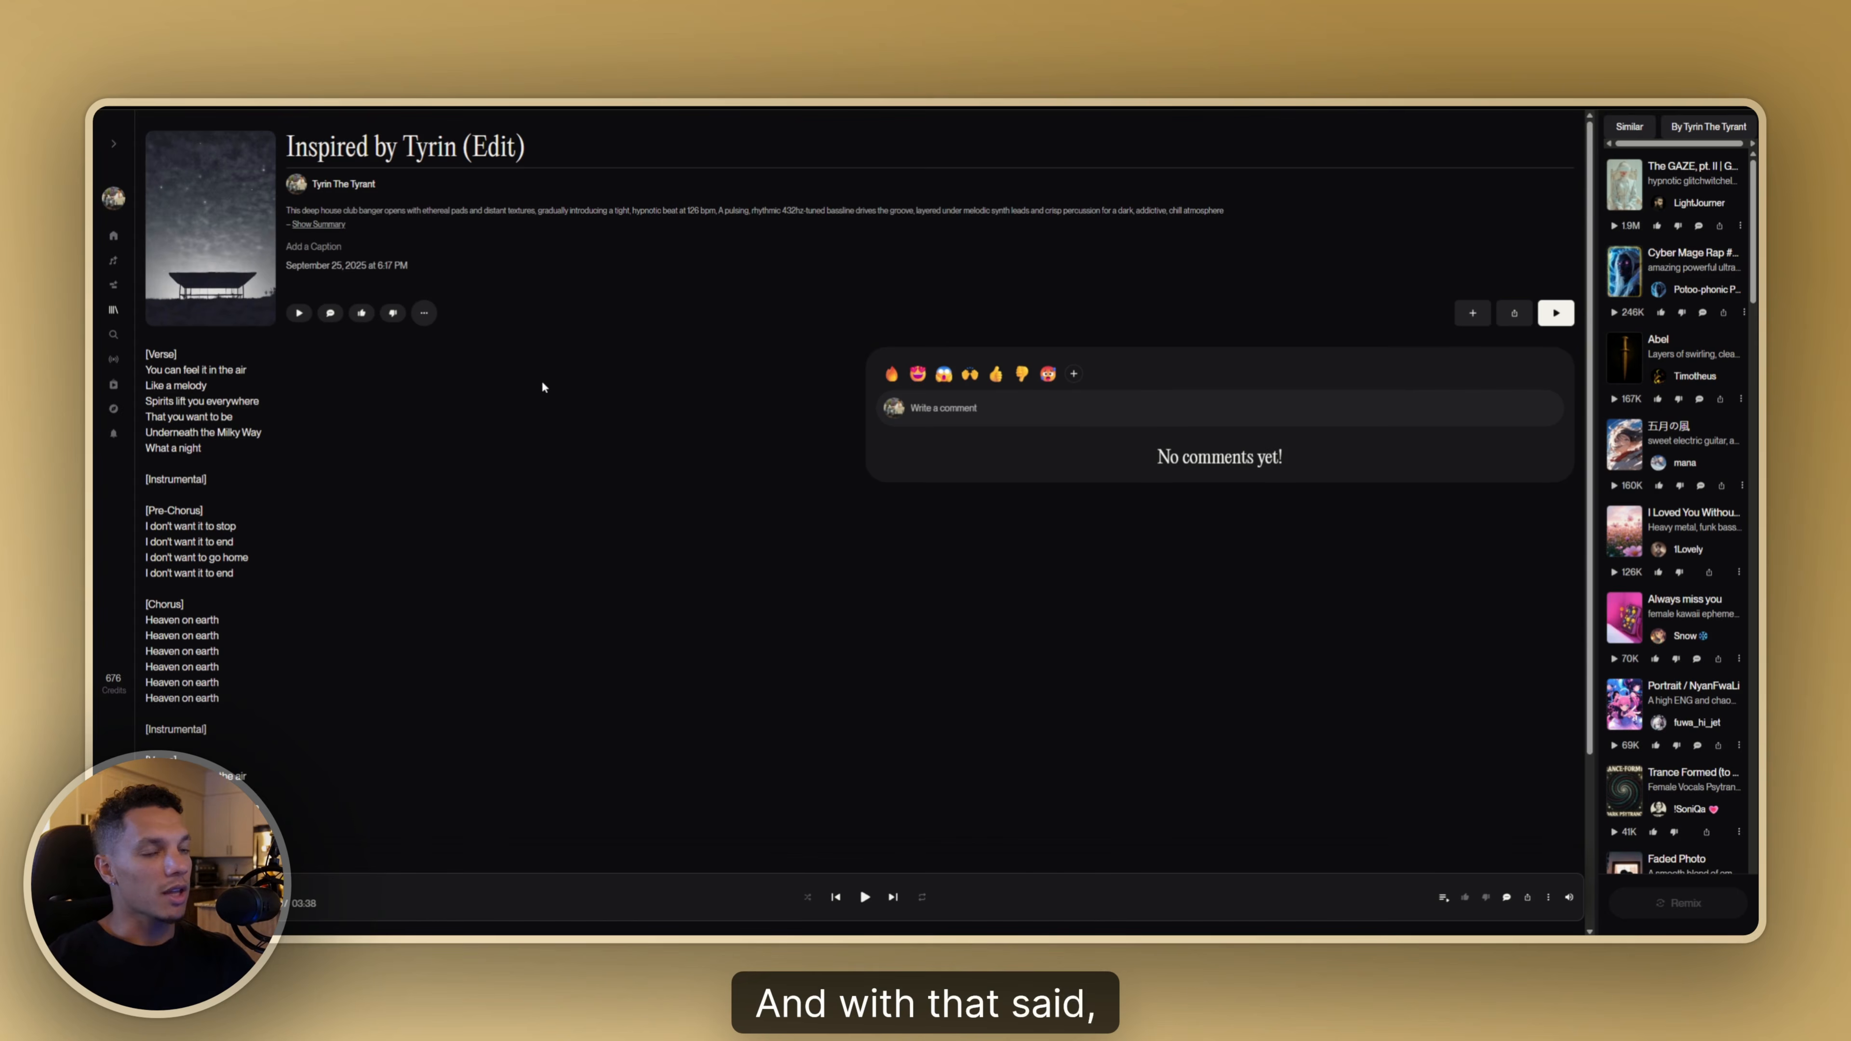